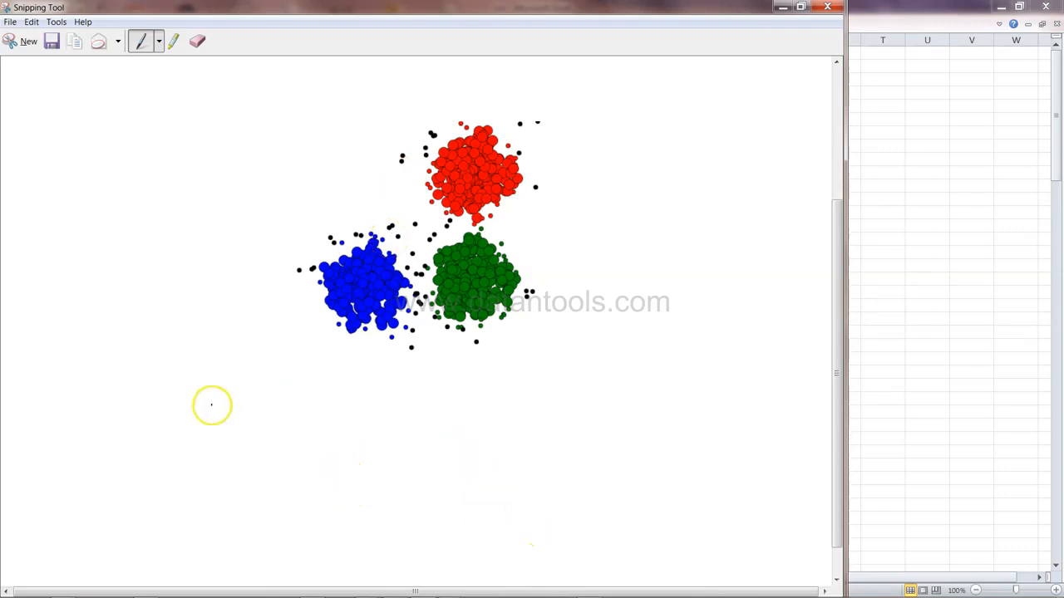
Switch to Excel and examine the iris sheet's column headers and the distinct Species values
click(64, 589)
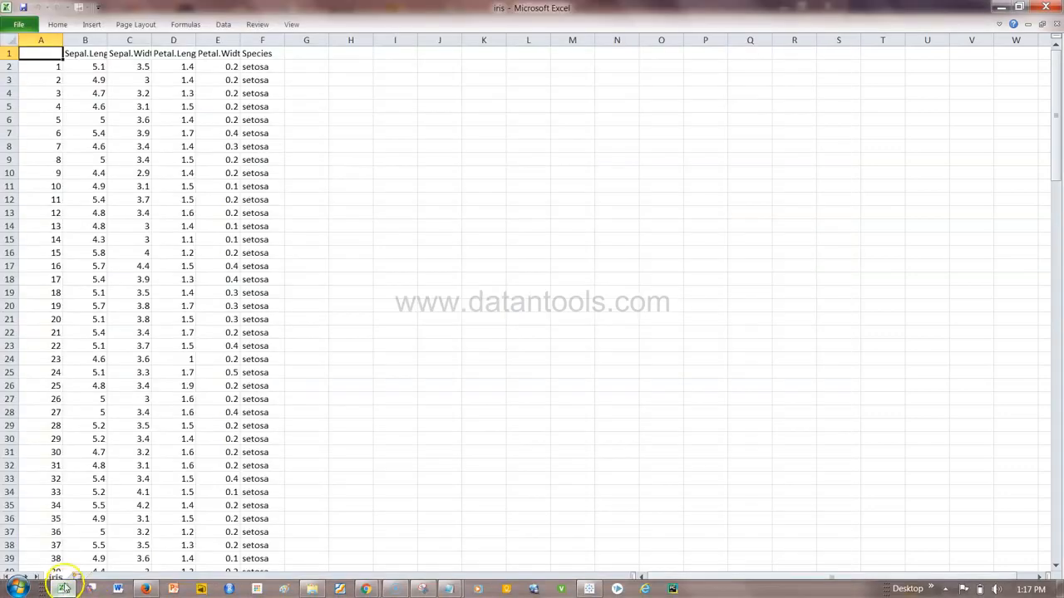
click(84, 55)
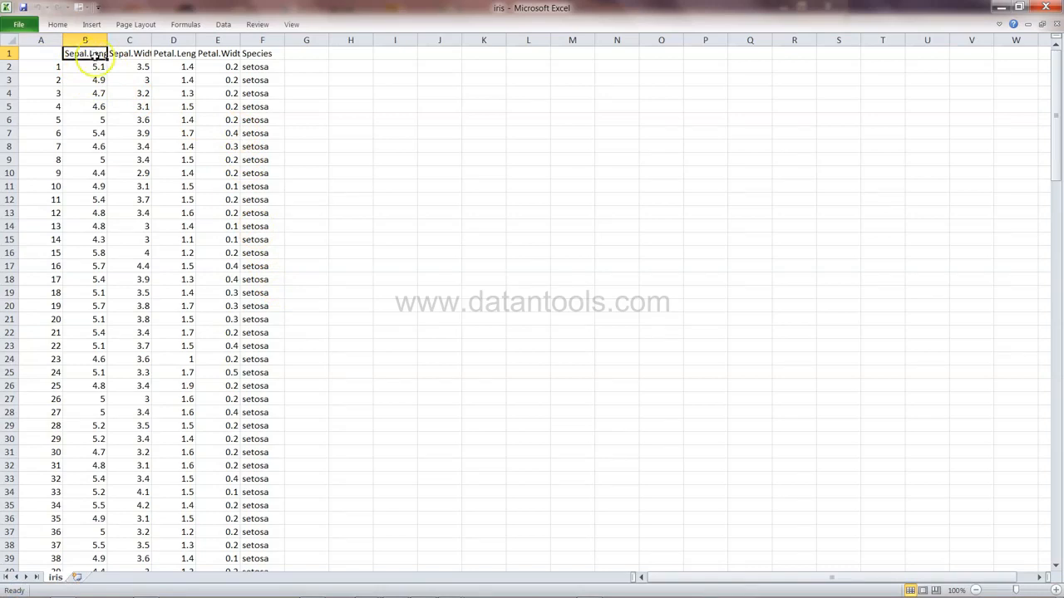
click(122, 53)
click(172, 55)
click(215, 55)
click(256, 55)
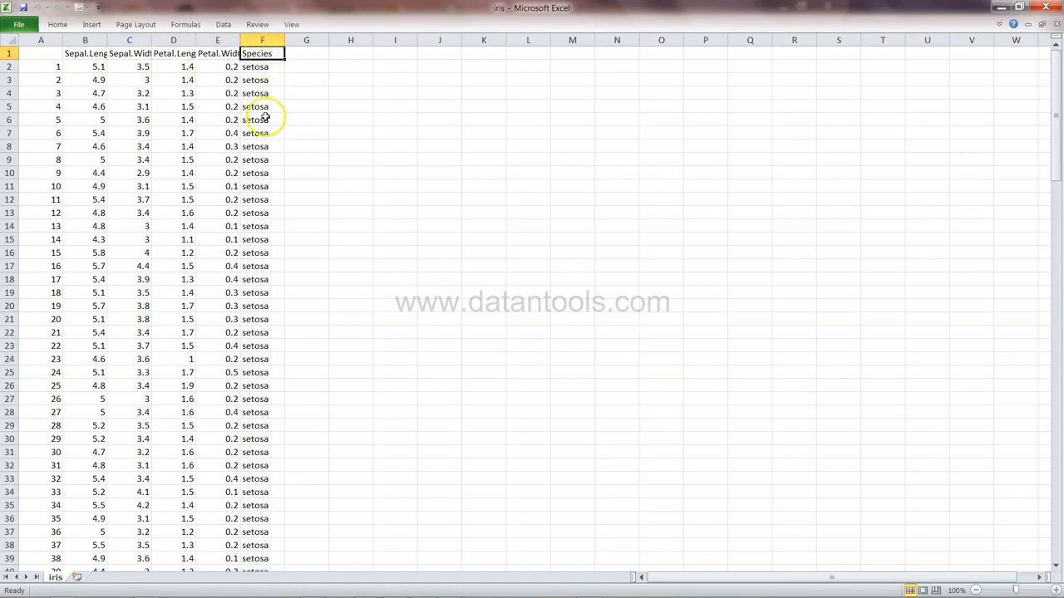
key(alt+Down)
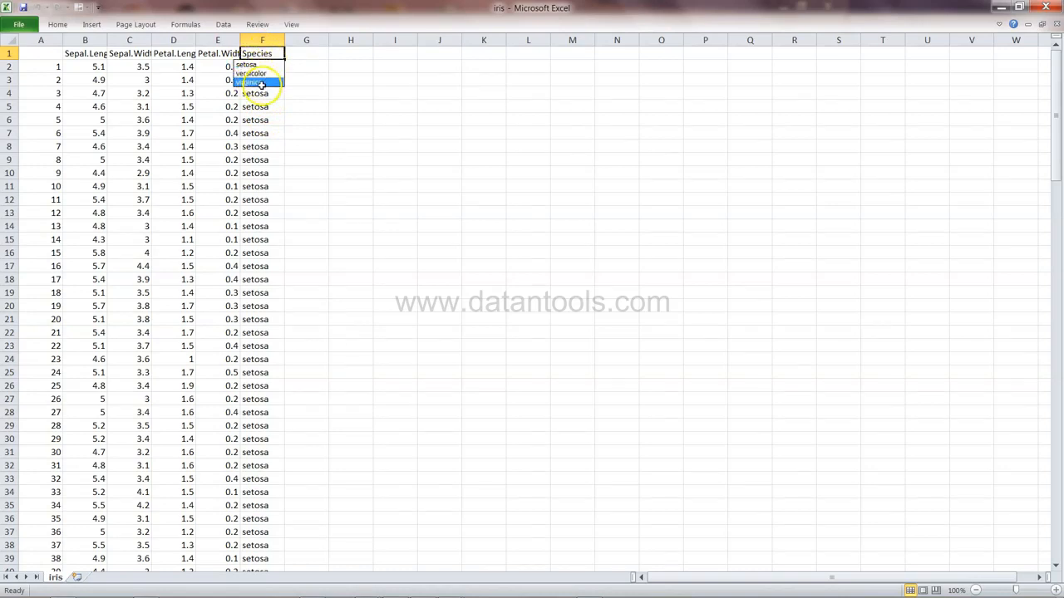
key(Escape)
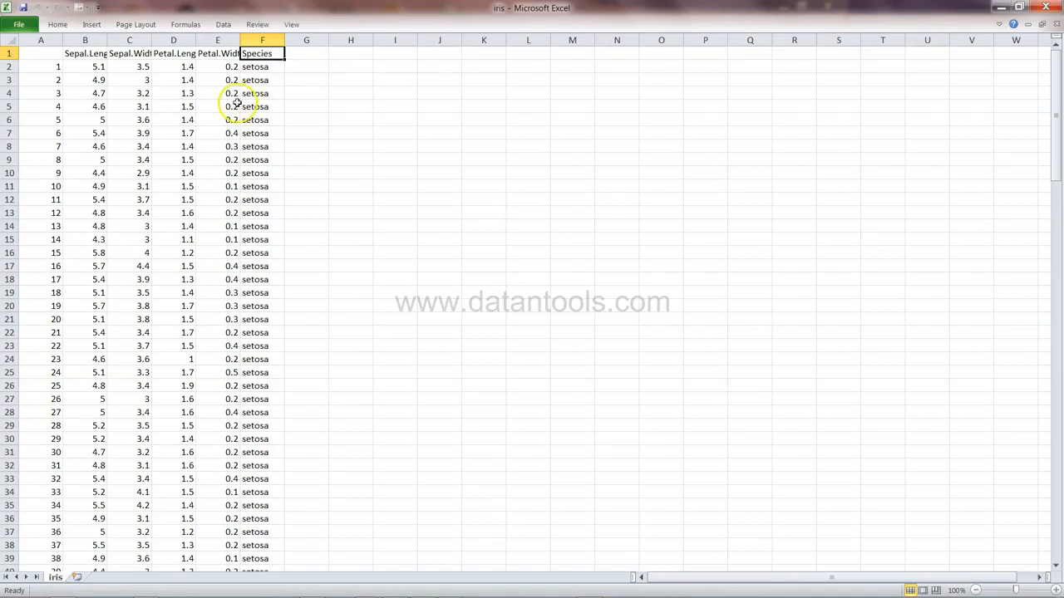
click(264, 40)
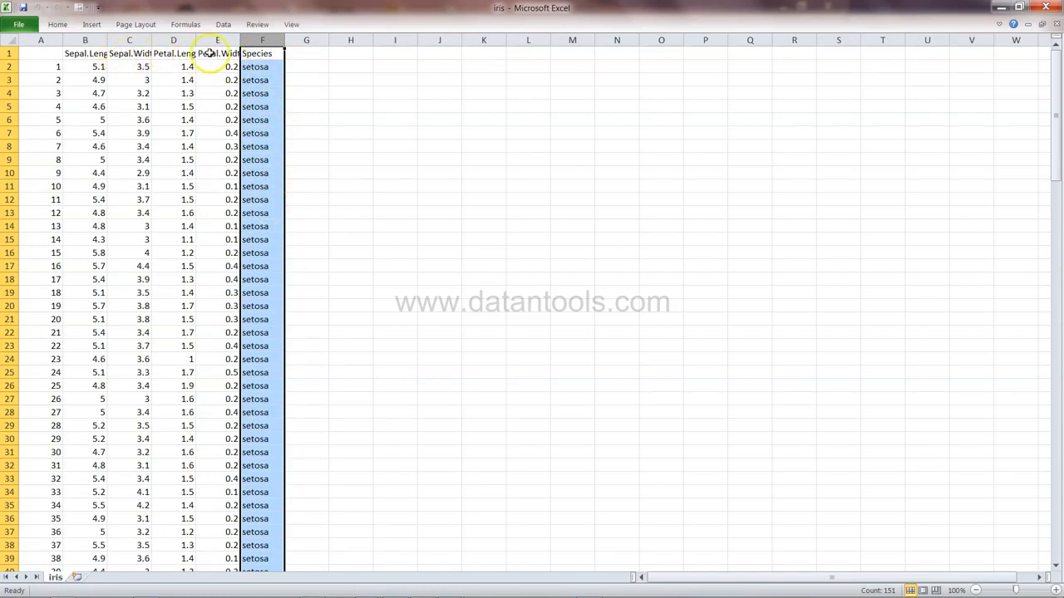
click(260, 53)
key(alt+Down)
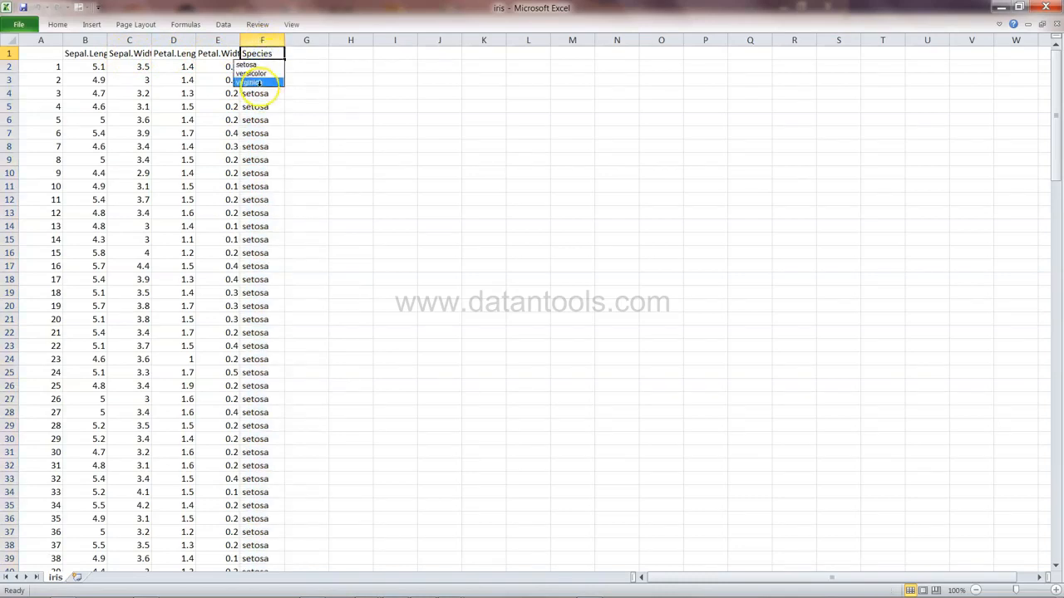
key(Escape)
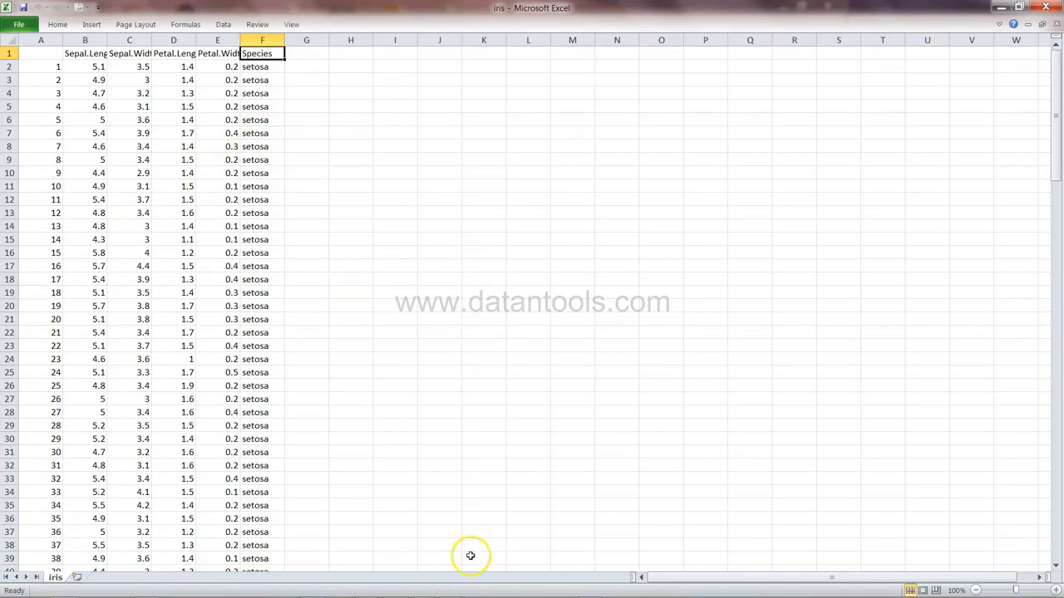
Switch to Tableau and connect to the iris.csv text file from the Desktop
click(589, 589)
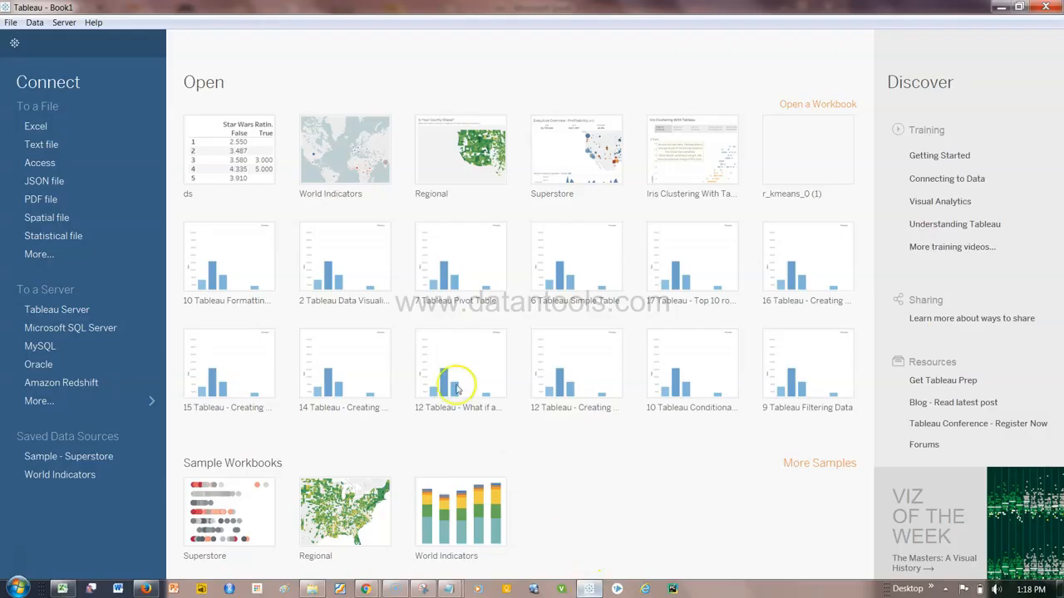
click(110, 145)
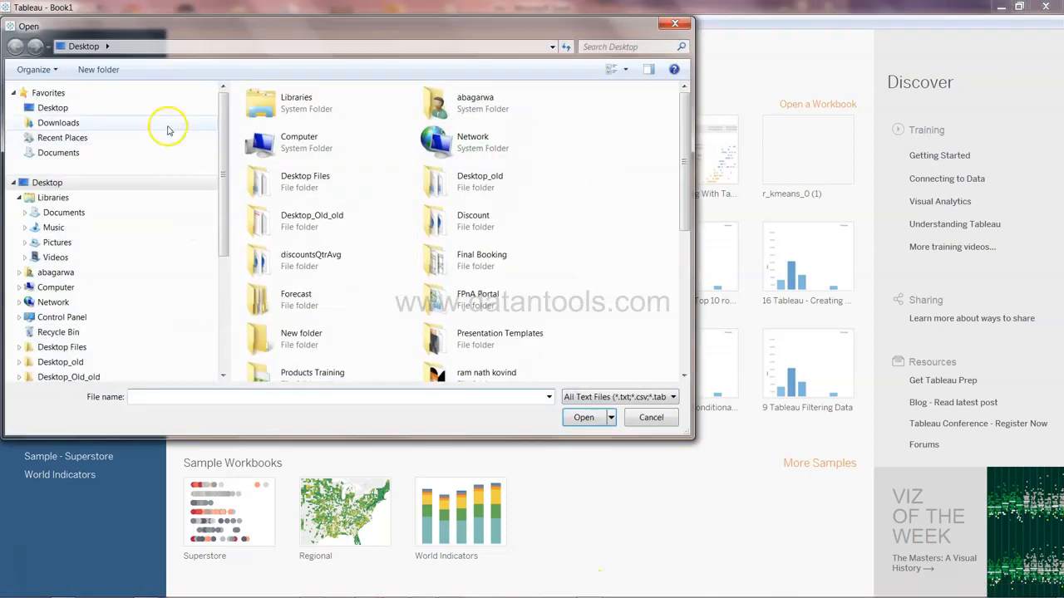
scroll(677, 180, down, 10)
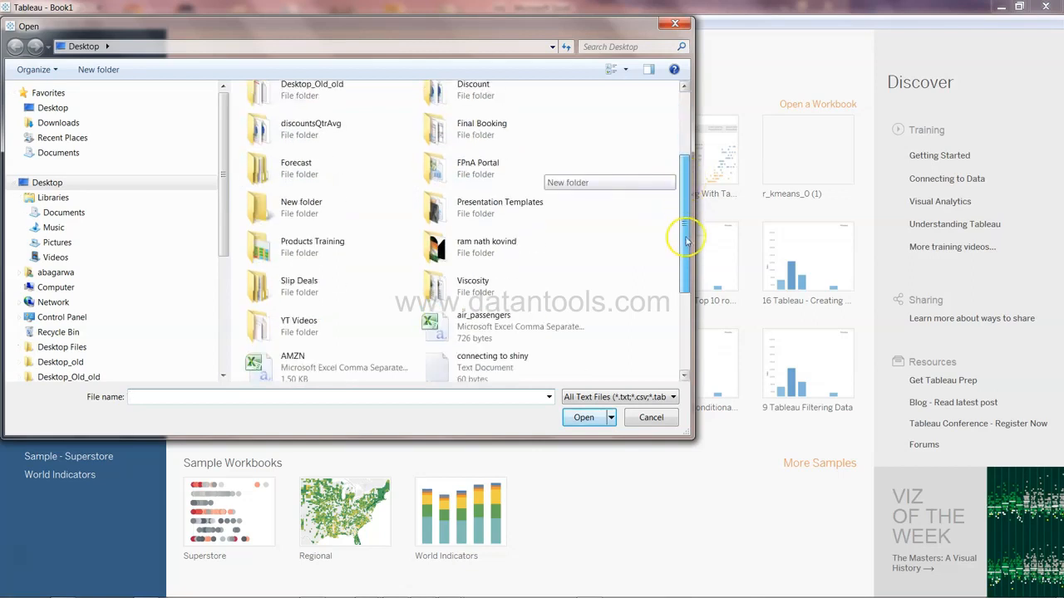
double_click(490, 253)
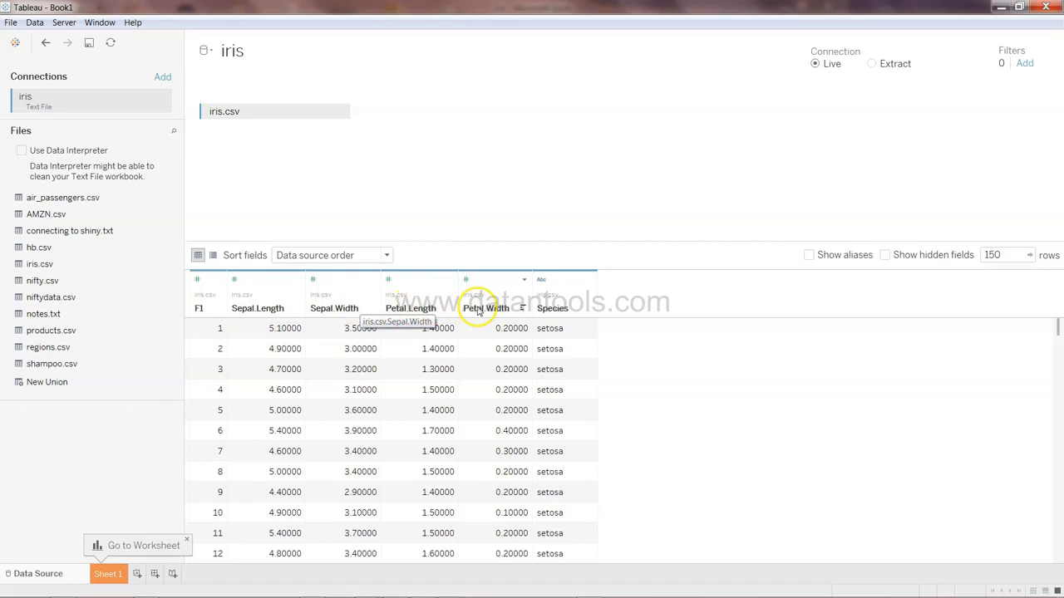
Hide the F1 index column in the data source and go to Sheet 1
right_click(214, 300)
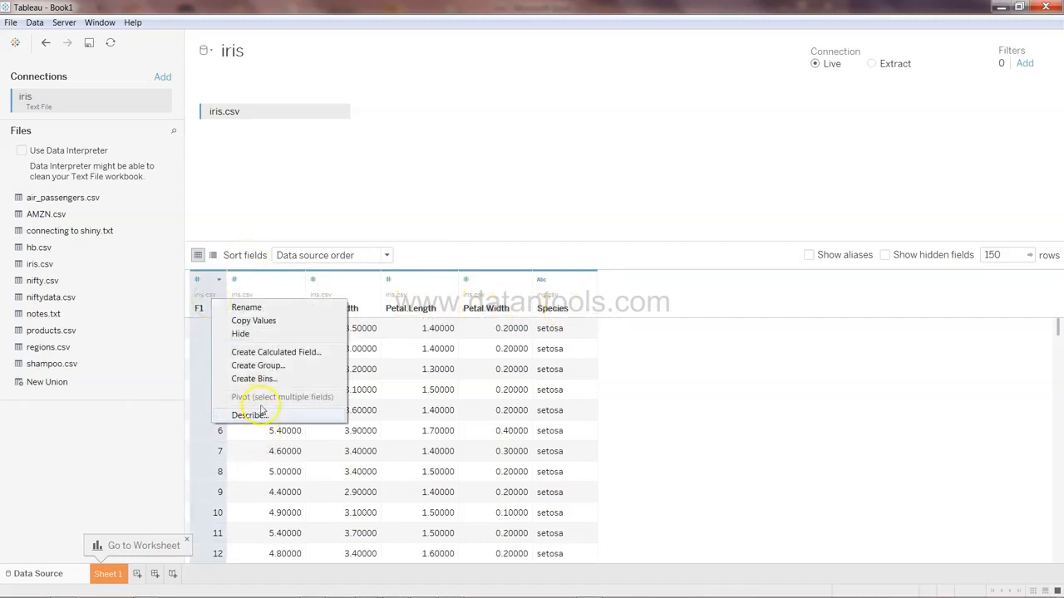
click(268, 334)
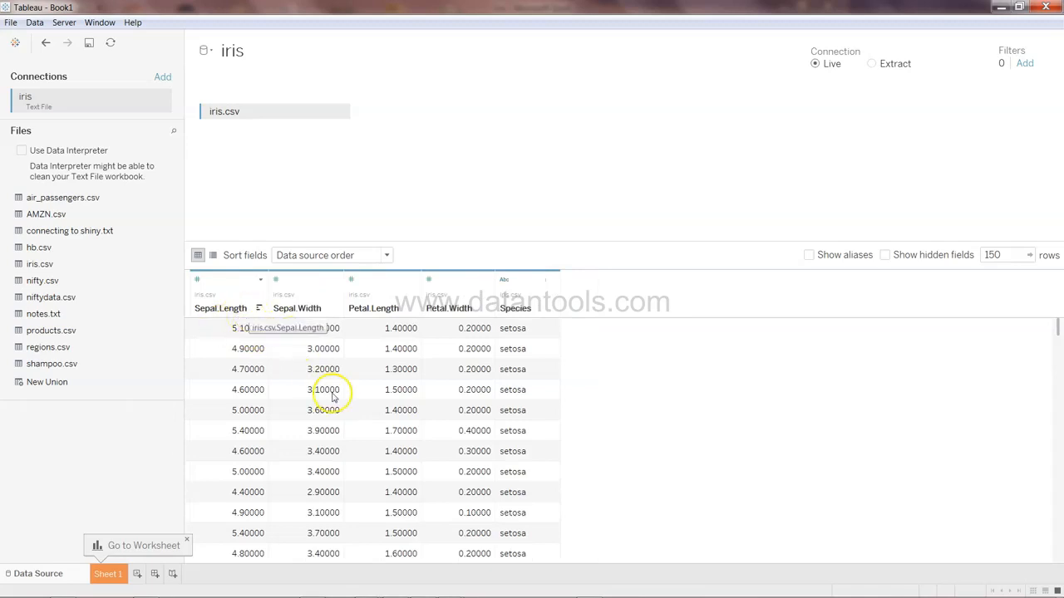
click(121, 571)
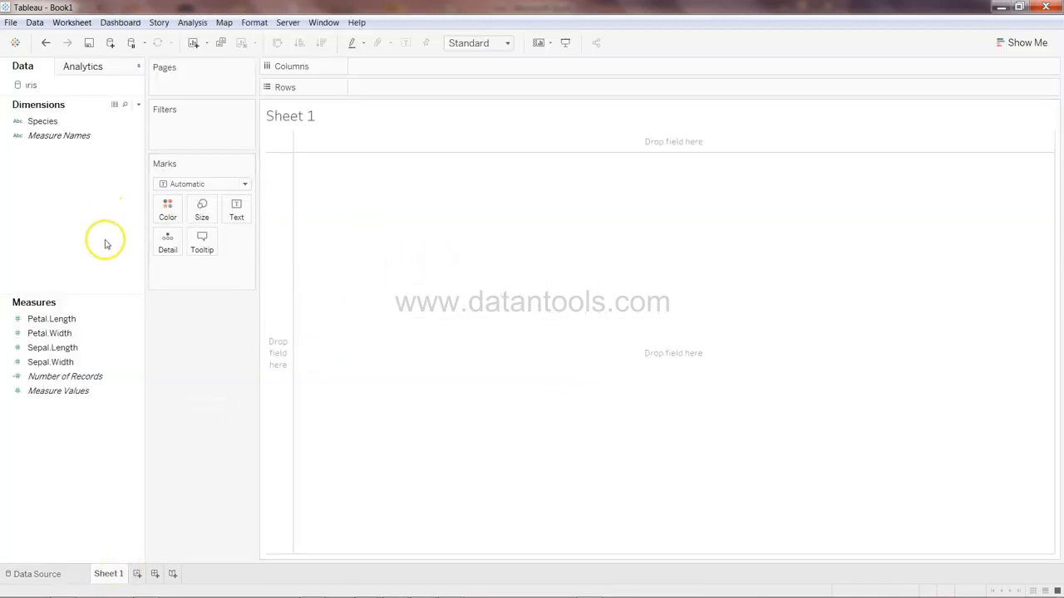
Place Petal.Length on Columns and Petal.Width on Rows to build a scatter plot
click(91, 320)
drag(92, 323, 422, 71)
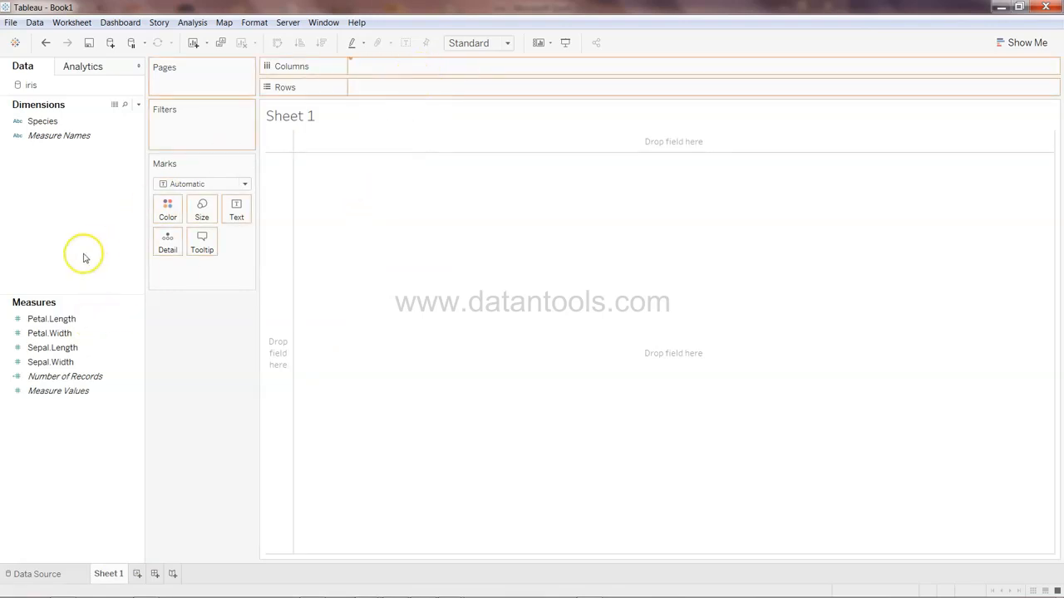
click(69, 333)
drag(68, 333, 432, 88)
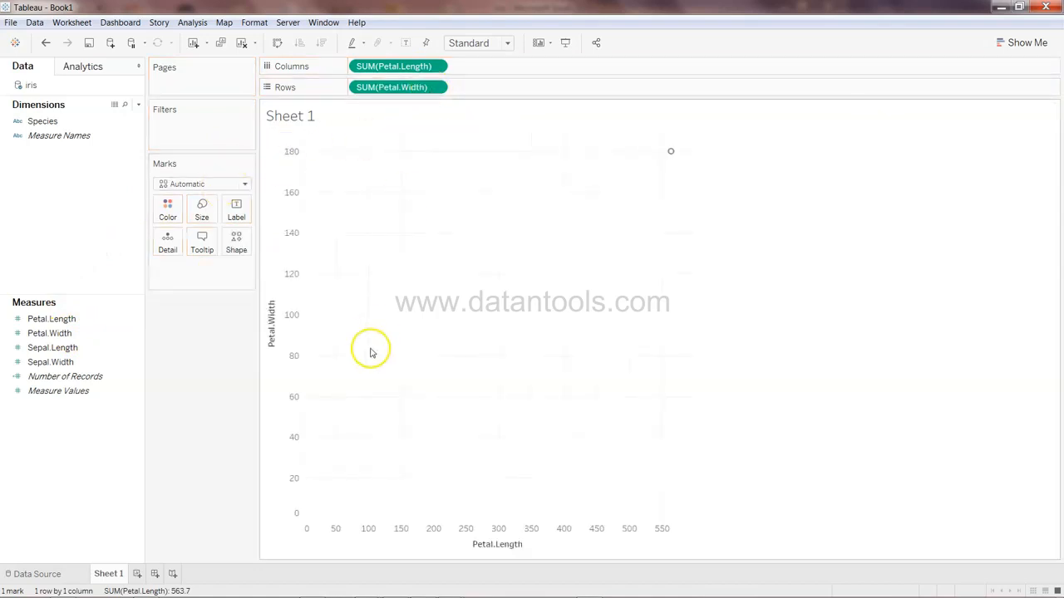
Turn off Aggregate Measures so every record is plotted as its own point
click(192, 22)
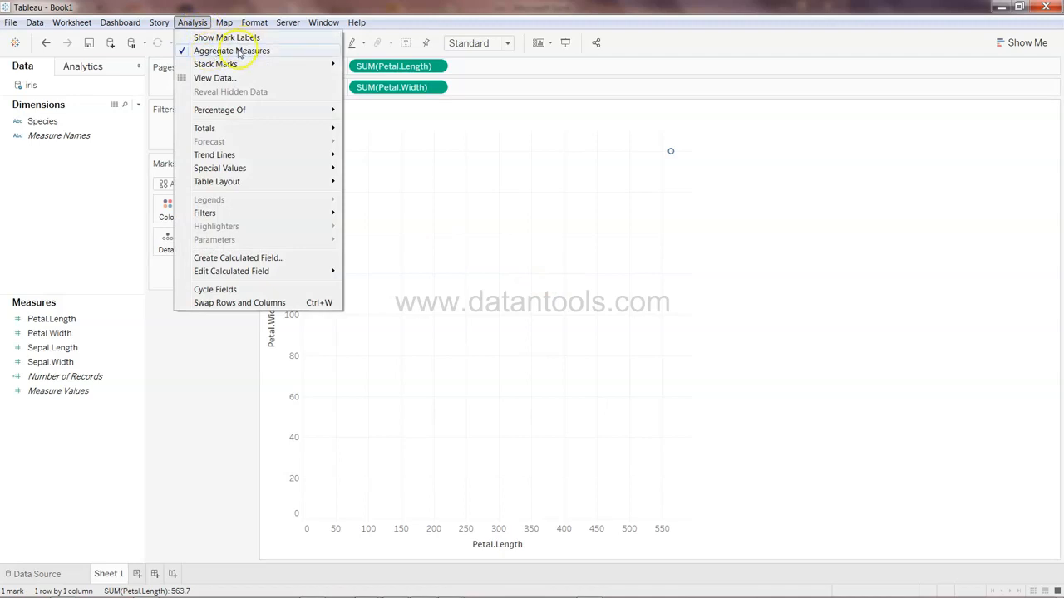
click(240, 52)
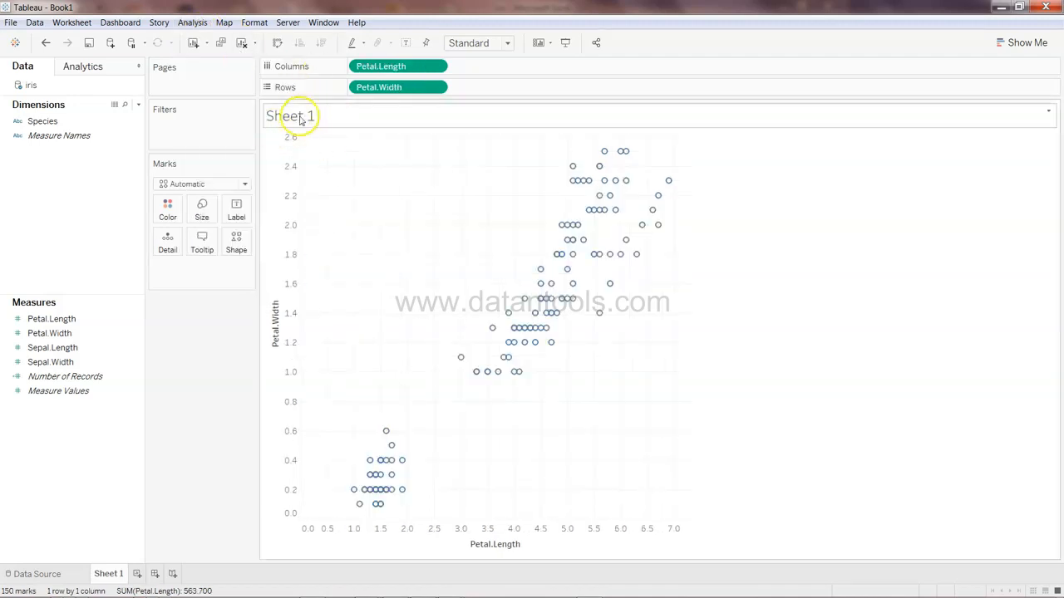
click(192, 22)
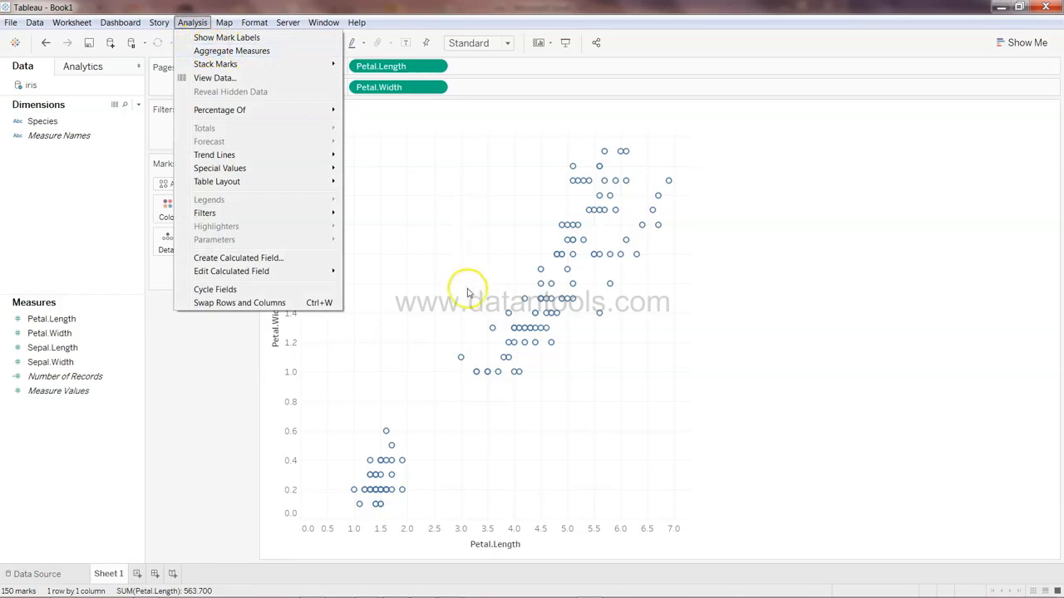
click(599, 6)
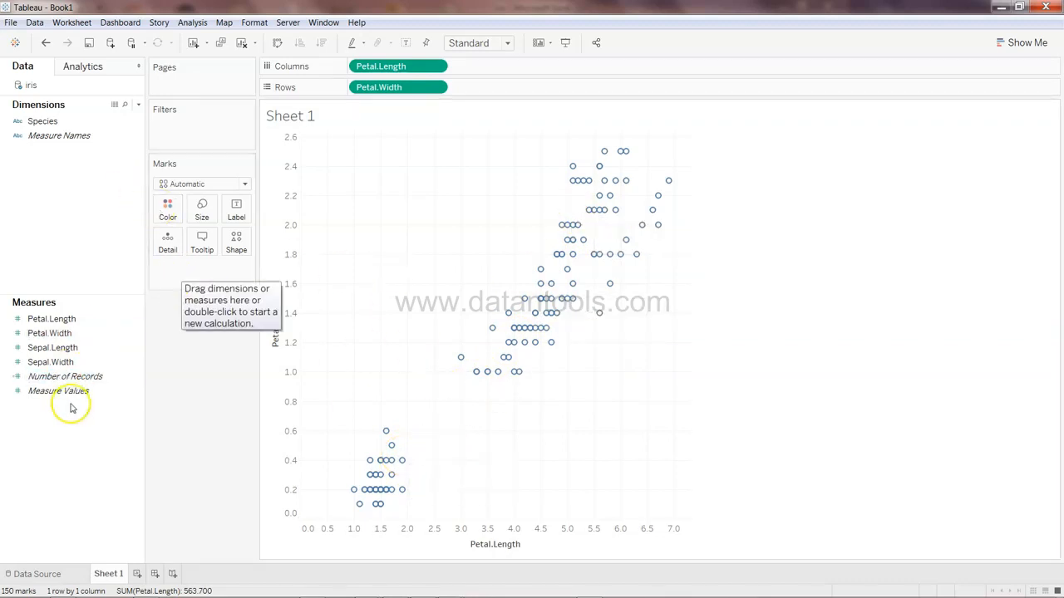
Color the points by Species and remove the Species field from the marks again
drag(37, 120, 168, 216)
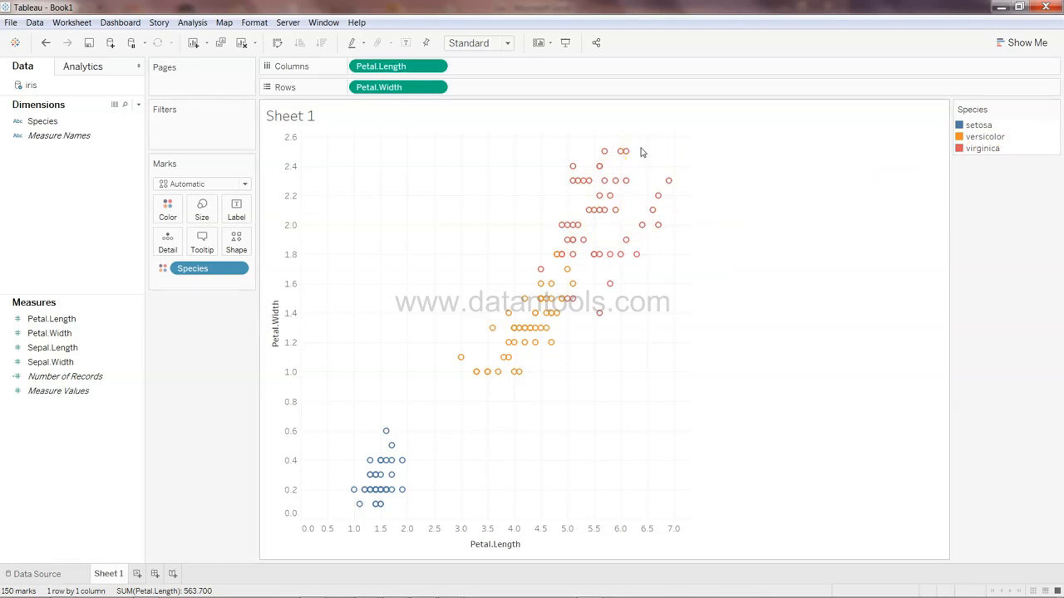
drag(228, 275, 104, 472)
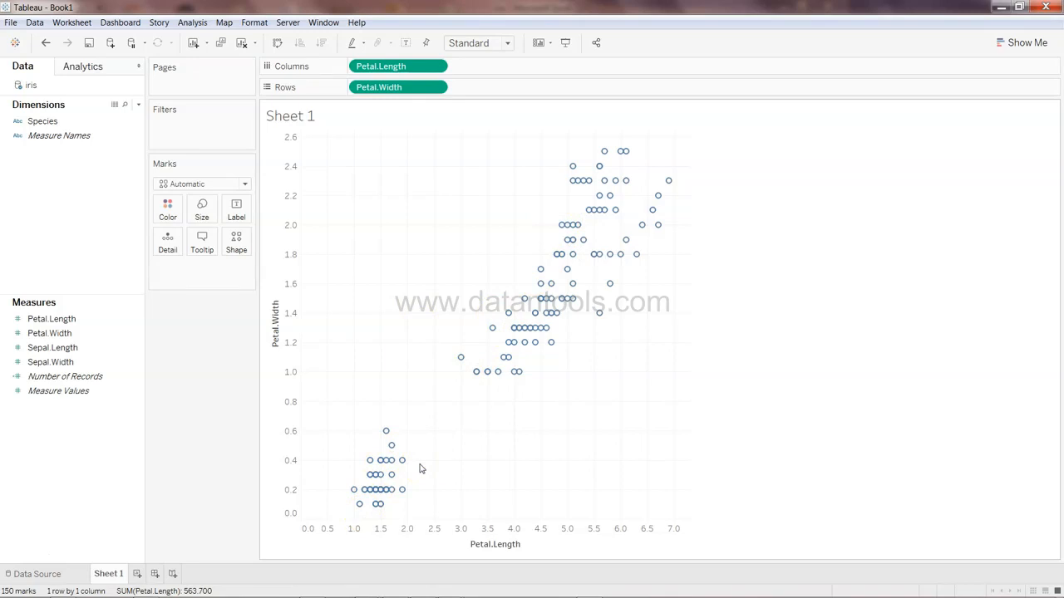
Add a Cluster model from the Analytics pane to the scatter plot with automatic cluster count
click(100, 70)
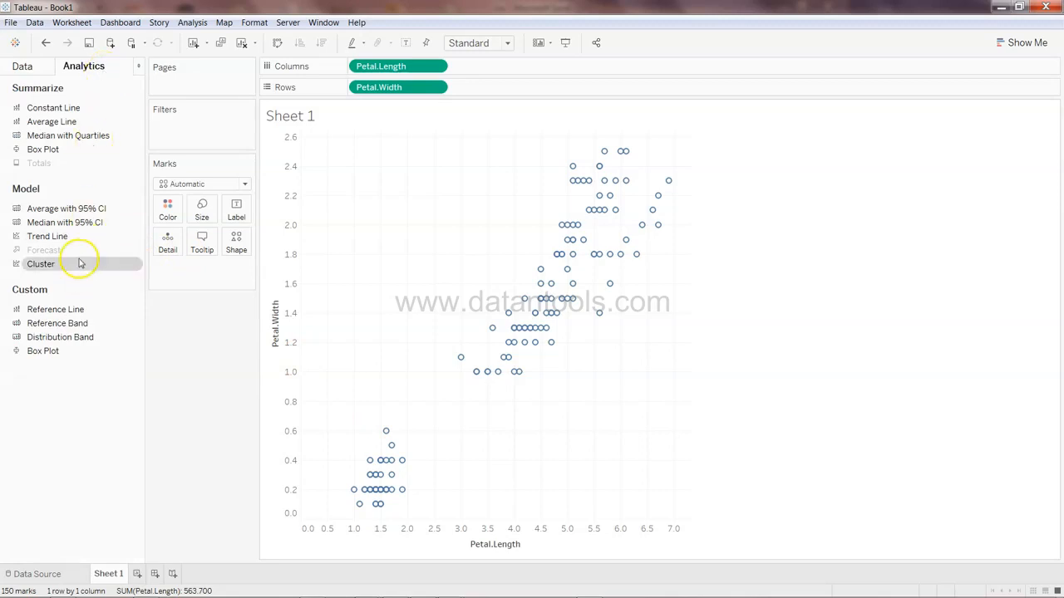
drag(81, 265, 366, 162)
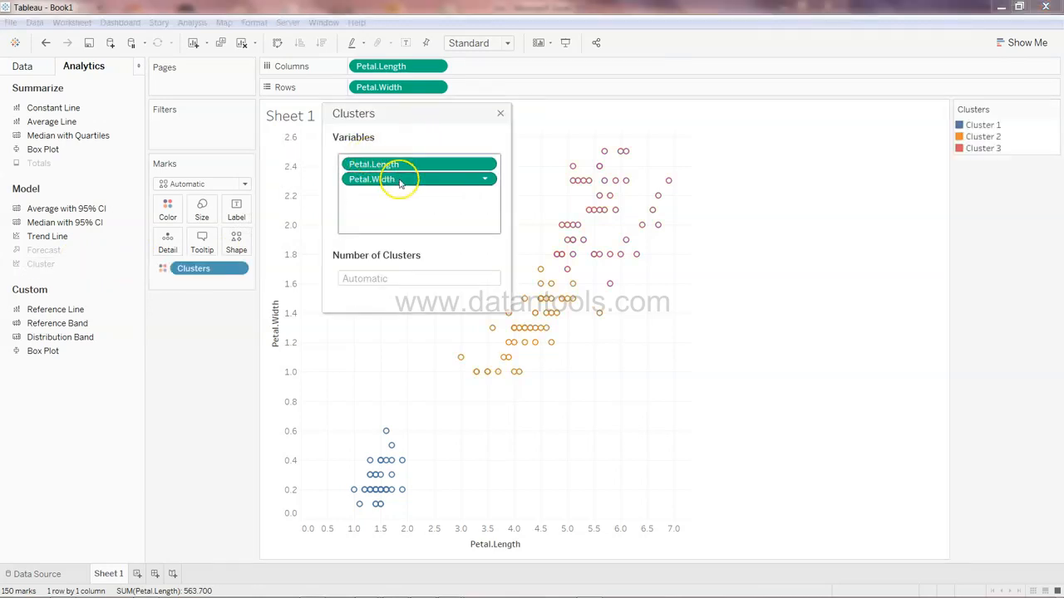
click(501, 115)
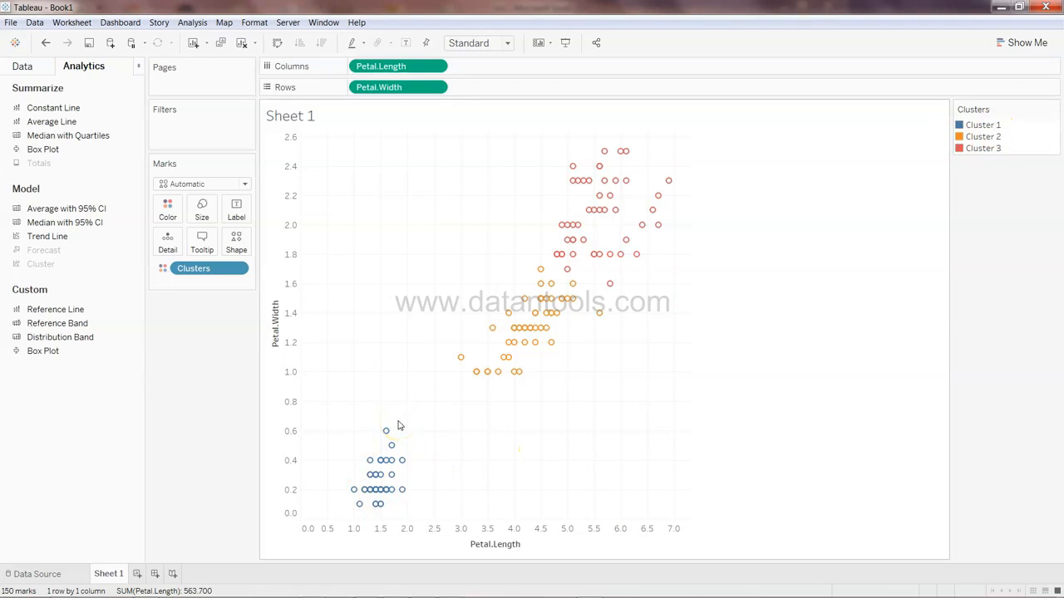
mouse_move(554, 260)
mouse_move(559, 317)
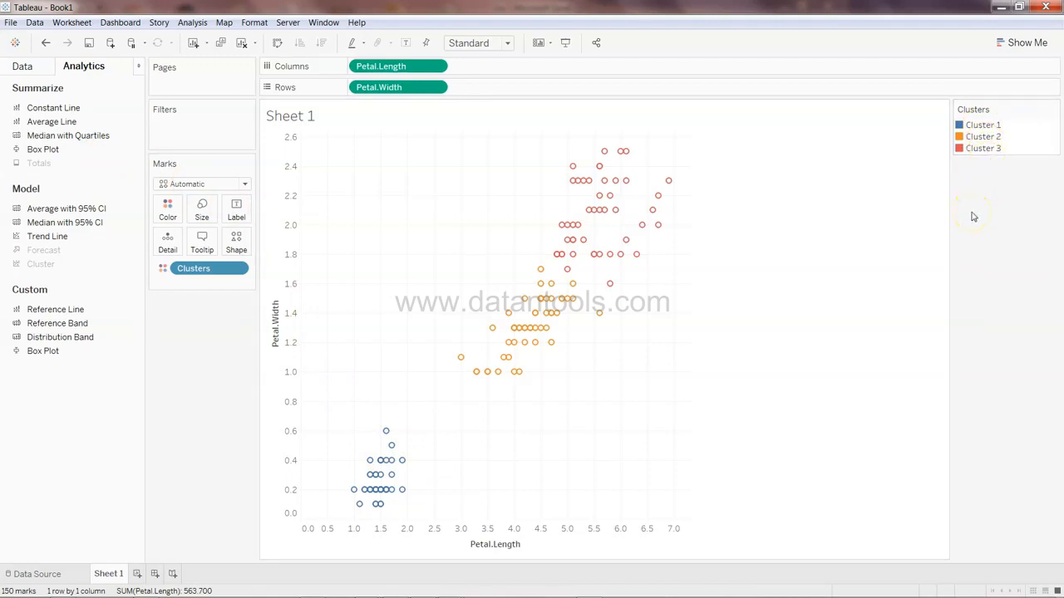
mouse_move(533, 301)
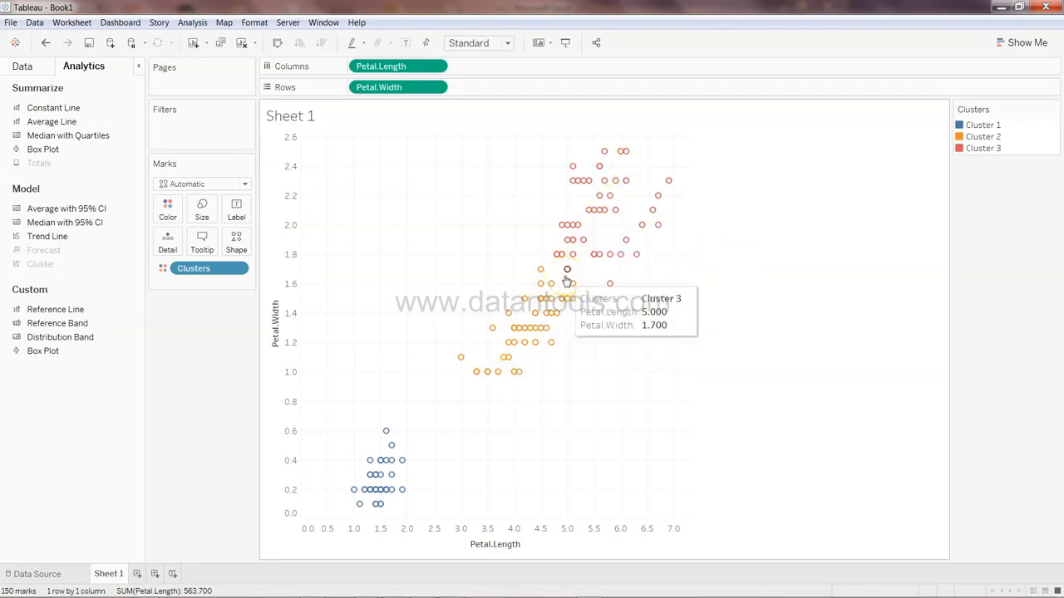
click(230, 275)
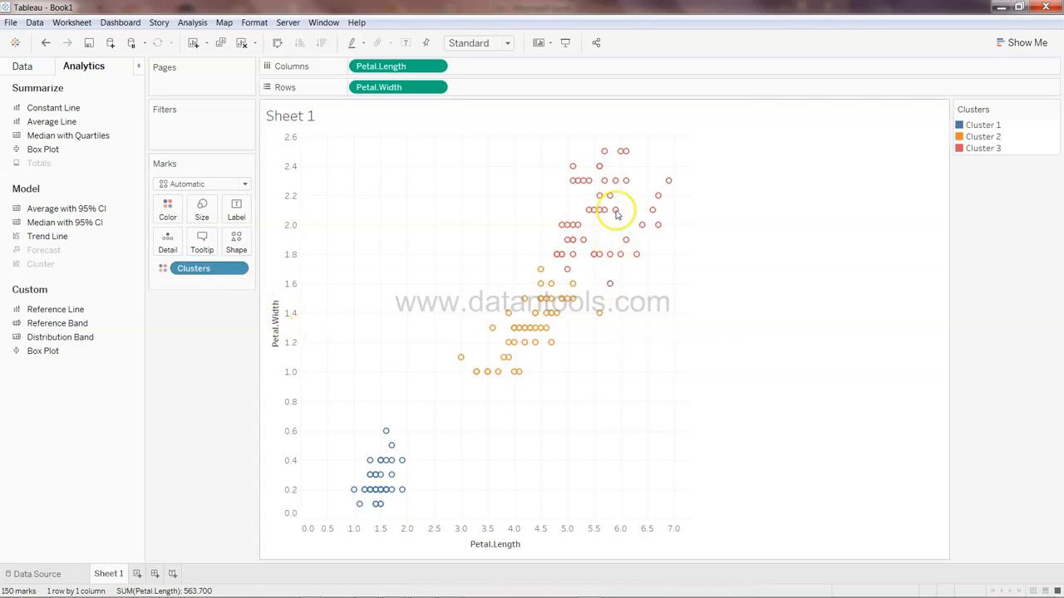
mouse_move(596, 196)
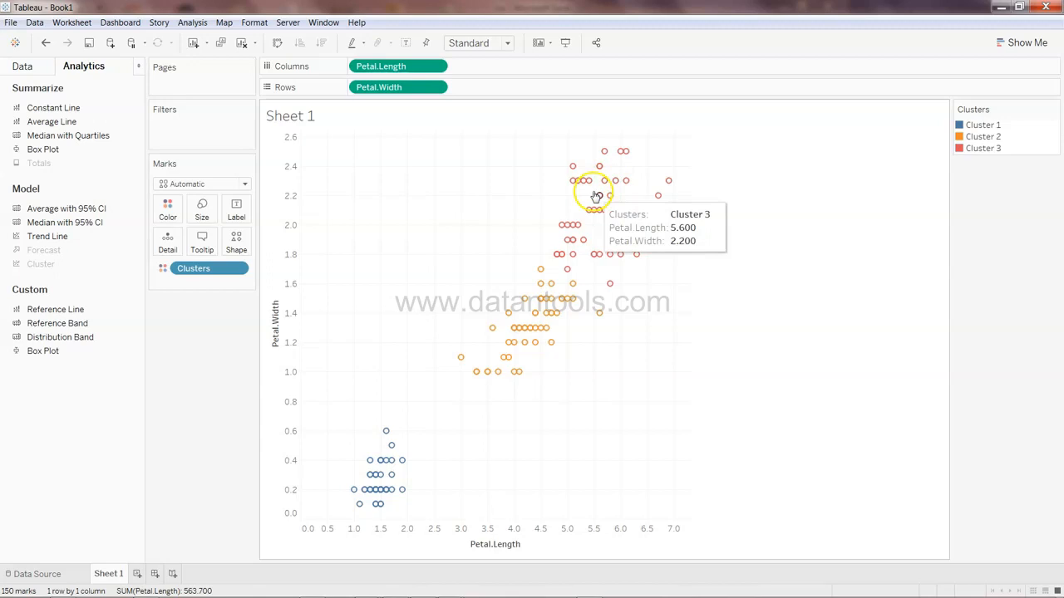
click(237, 269)
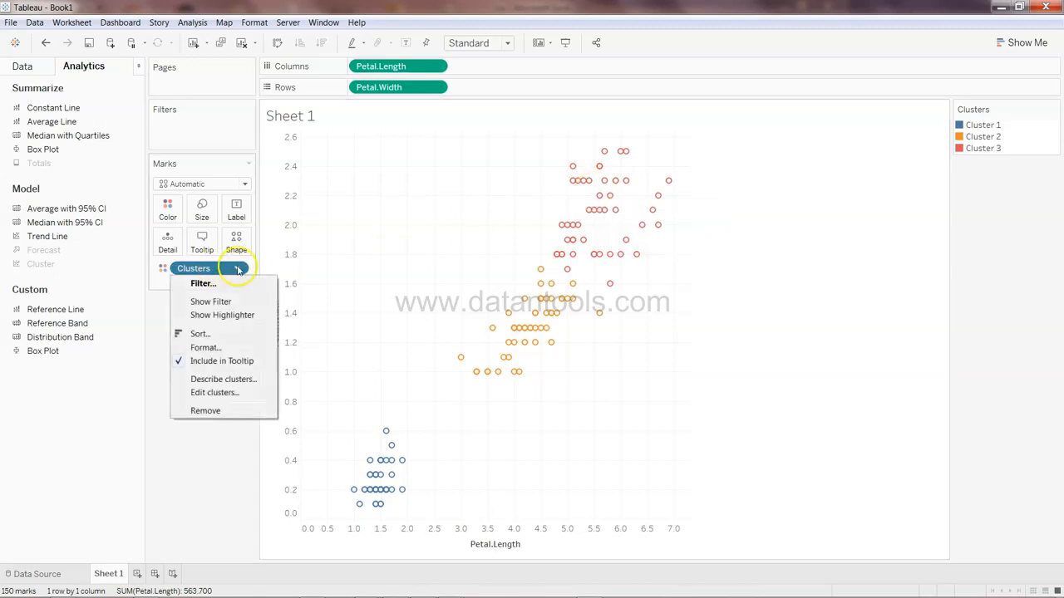
click(237, 269)
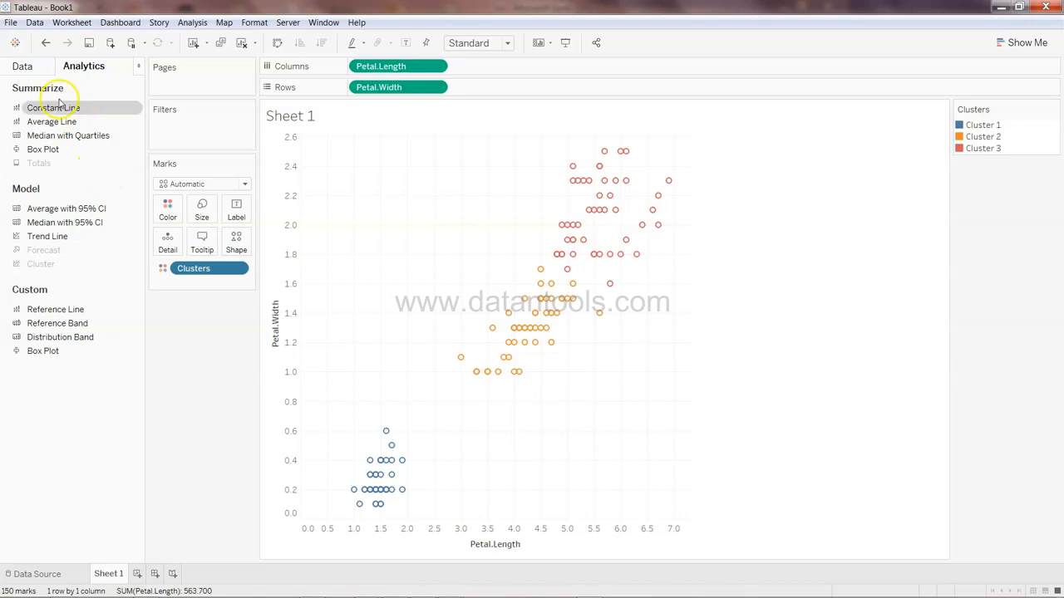
Save the Clusters pill as a new dimension field in the Data pane
click(33, 67)
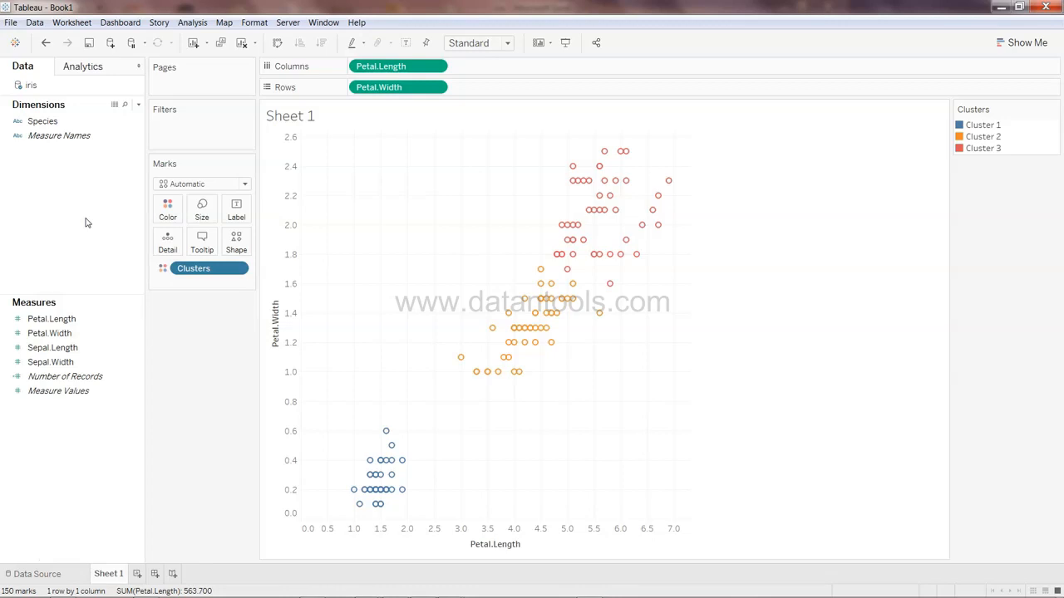
drag(188, 268, 80, 181)
Rename the saved cluster dimension field to Species Cluster
click(65, 120)
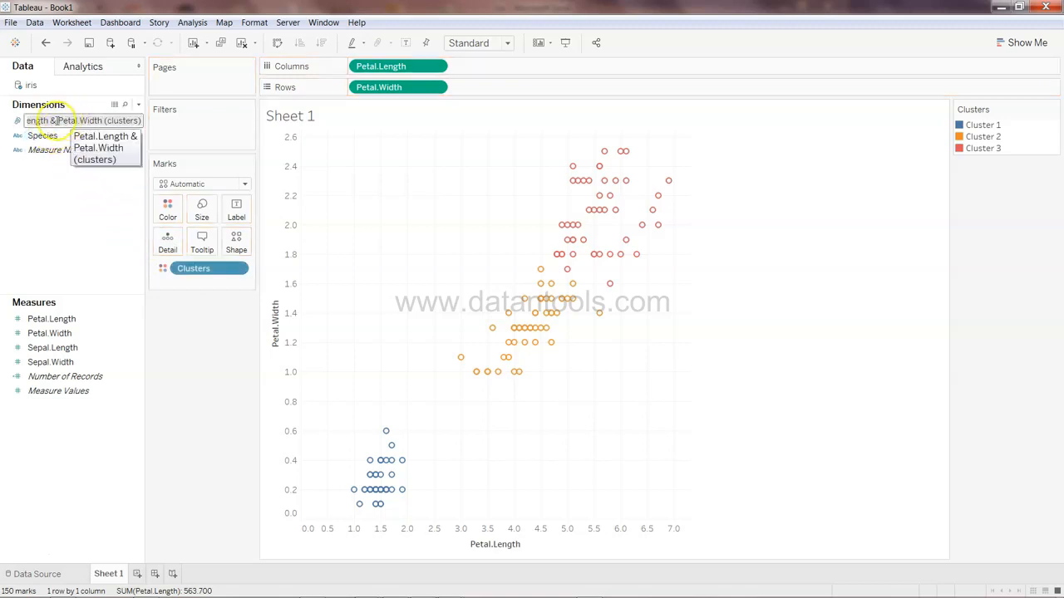
click(51, 122)
drag(62, 121, 31, 123)
click(31, 123)
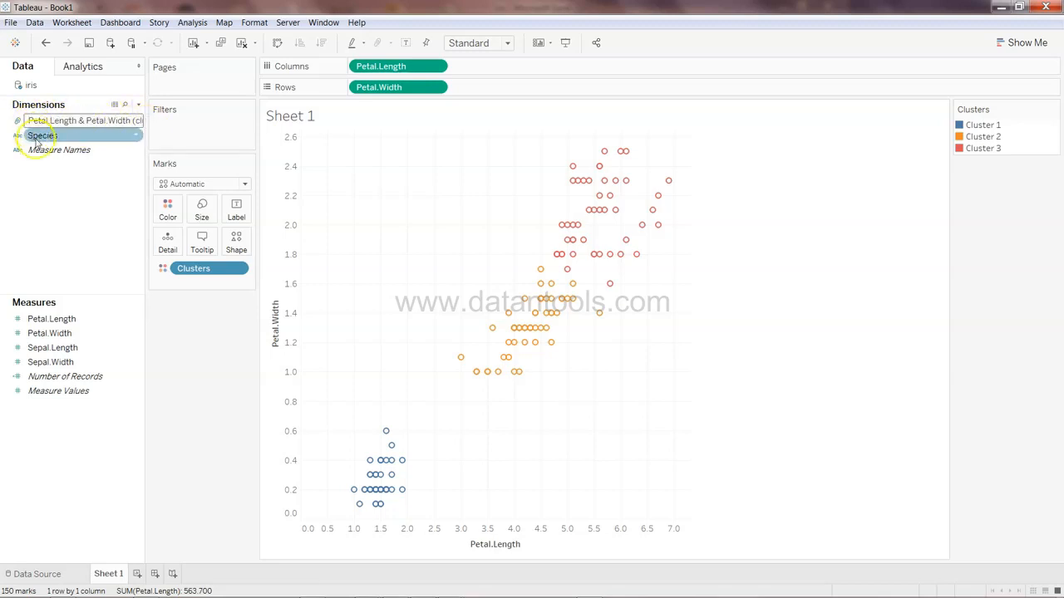
key(ctrl+a)
text(S)
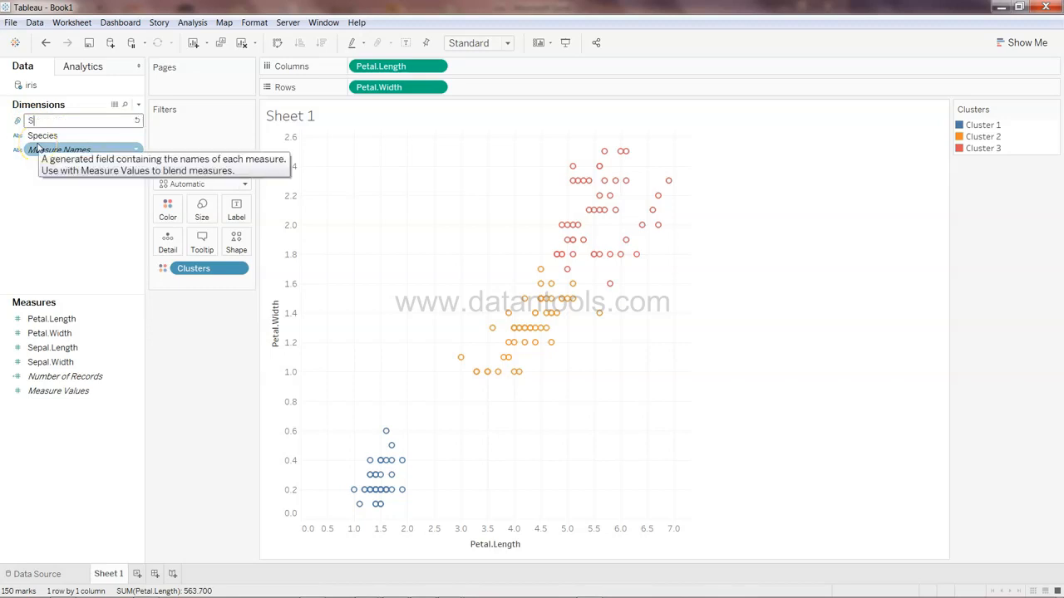
text(pecies Cluster)
key(Return)
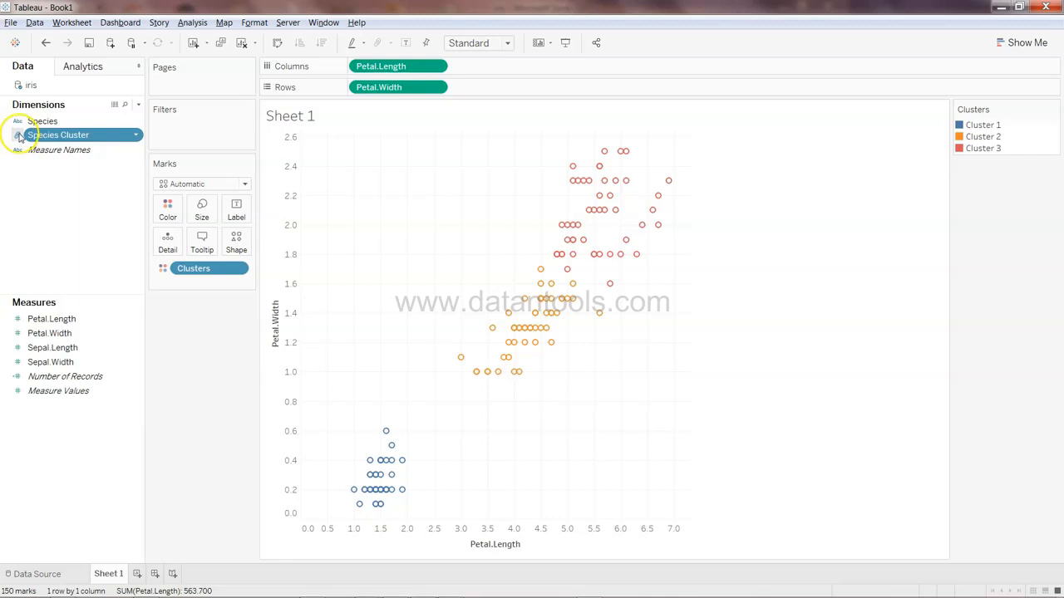
Edit the Species Cluster group and rename Cluster 1 to Setosa
click(136, 136)
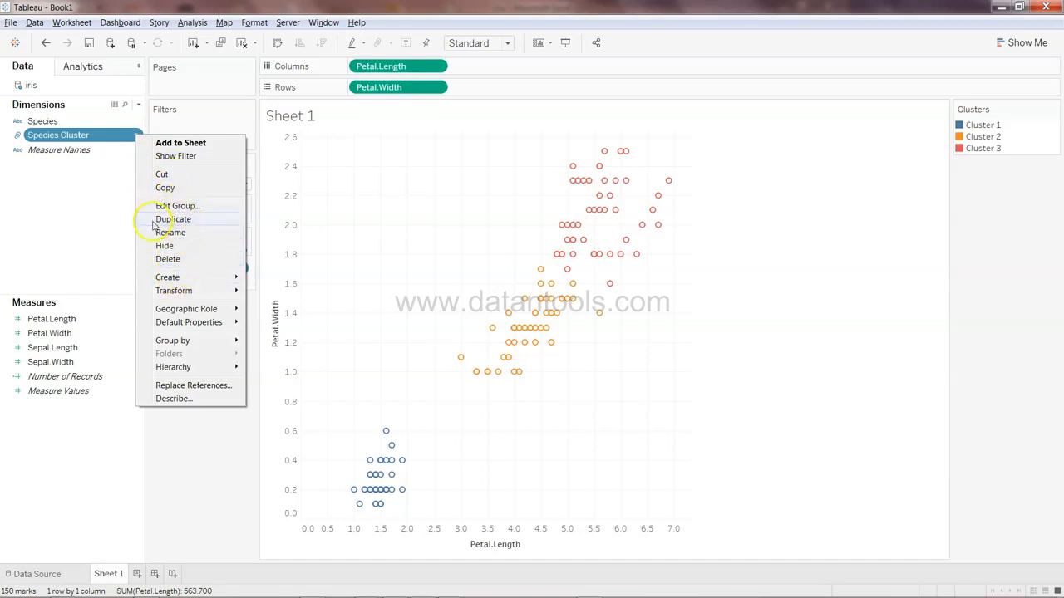
click(183, 211)
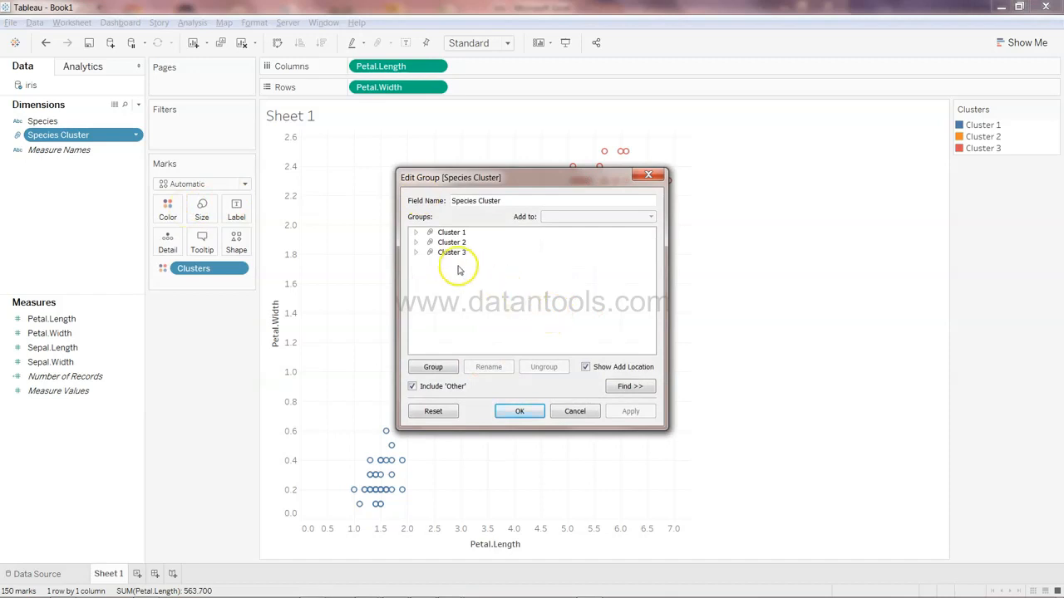
click(416, 234)
click(415, 234)
click(416, 234)
click(415, 234)
click(449, 233)
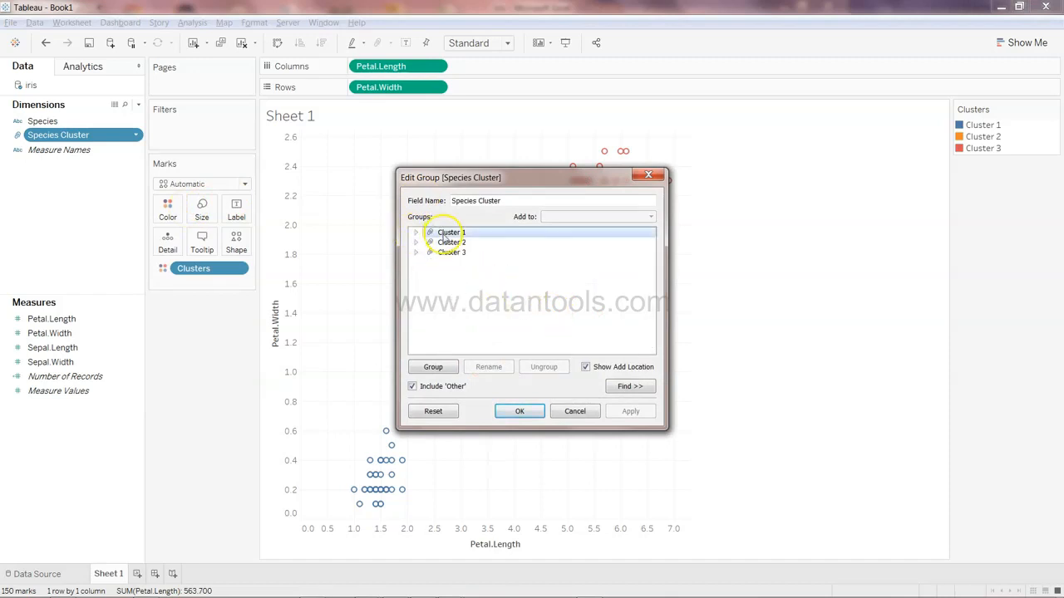
click(497, 368)
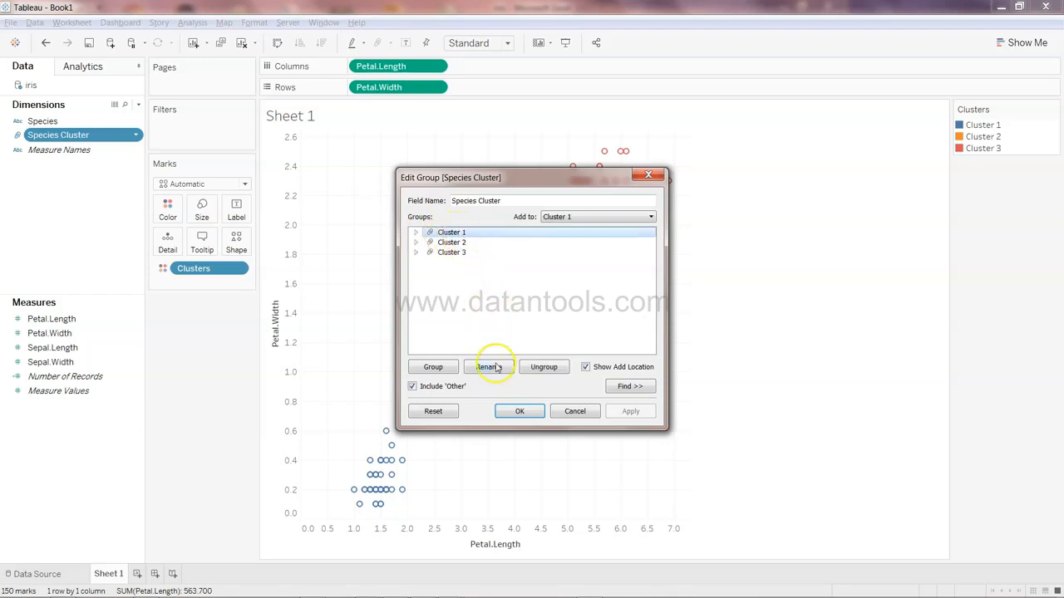
click(464, 252)
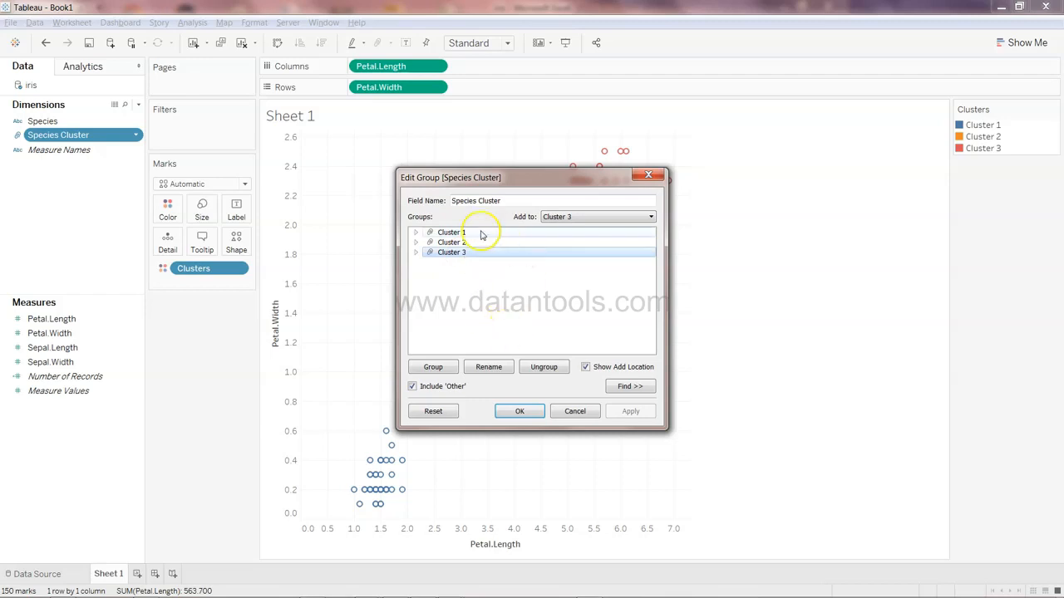
click(442, 236)
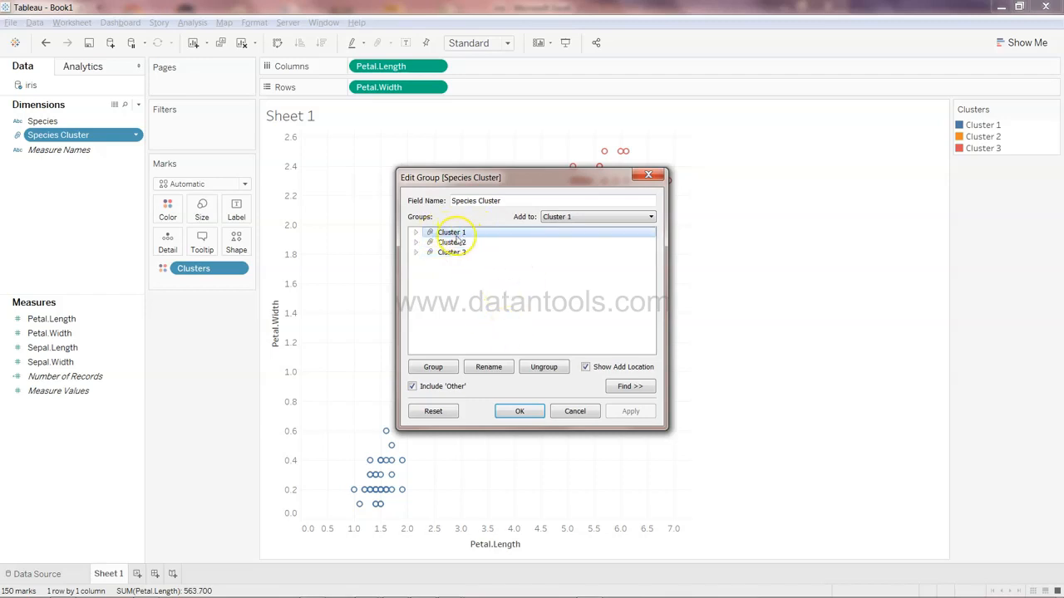
click(495, 369)
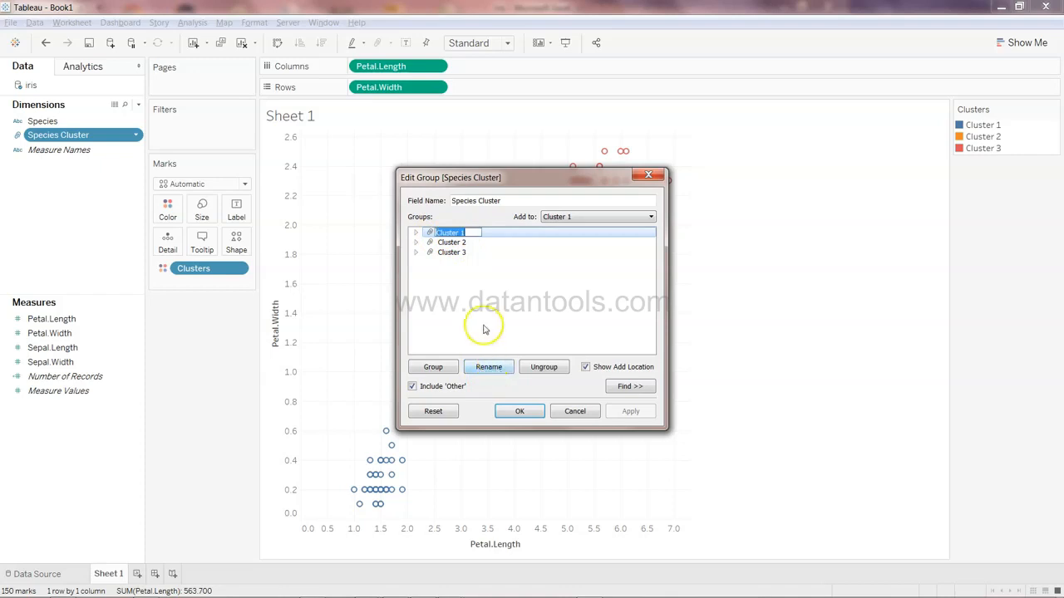
text(S)
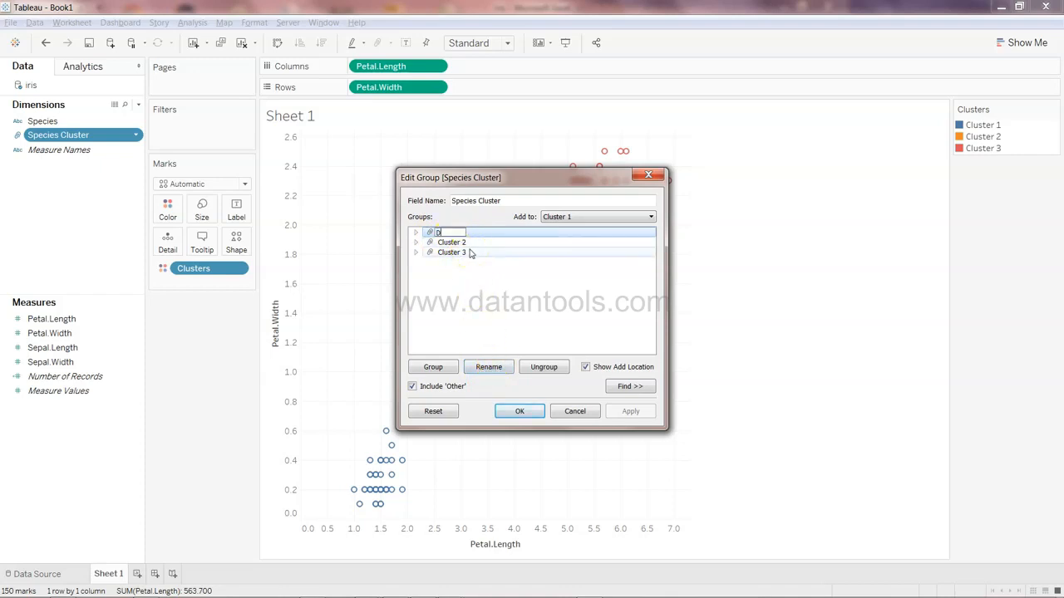
text(etosa)
key(Return)
Rename Cluster 2 in the Species Cluster group to Verginica
click(471, 251)
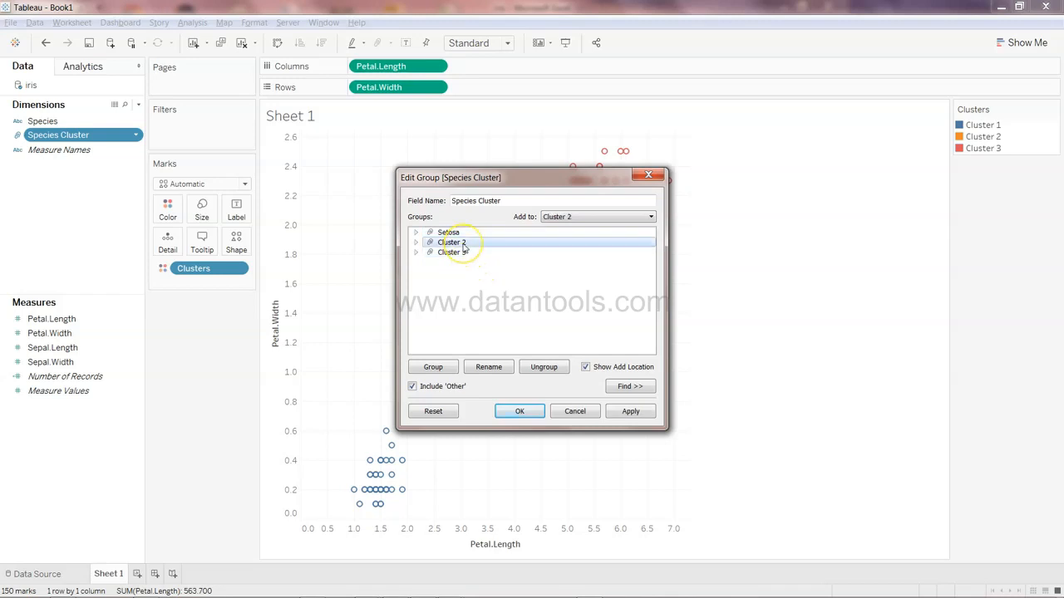
double_click(463, 243)
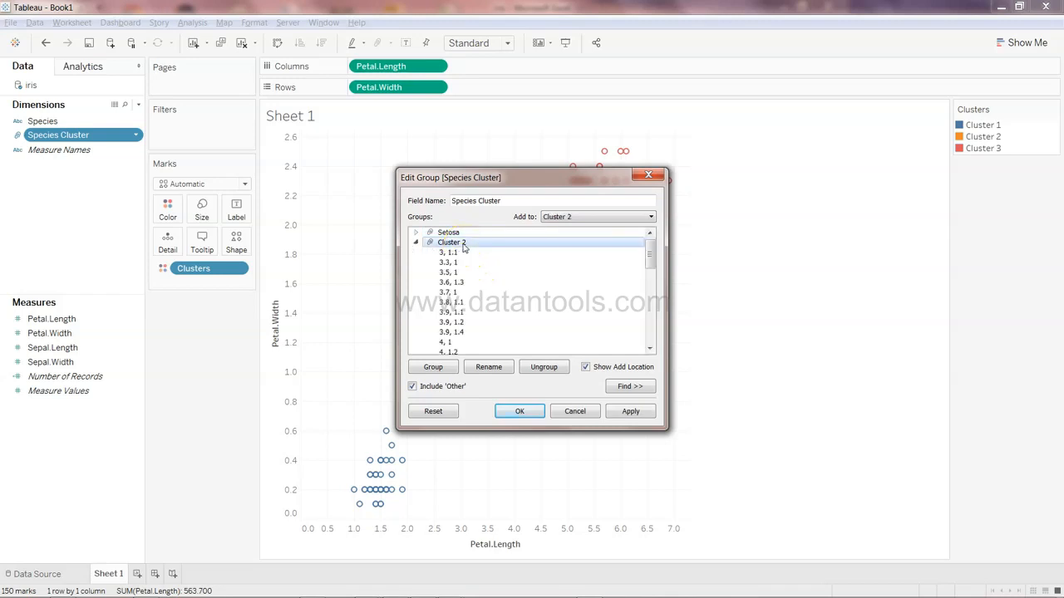
click(416, 243)
click(491, 369)
text(Verginica)
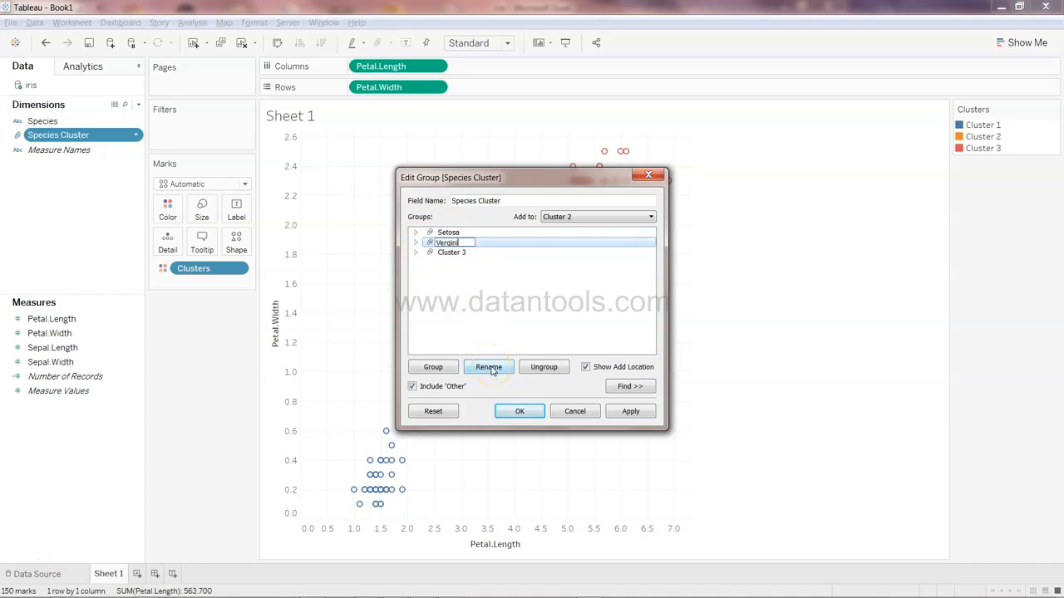
key(Return)
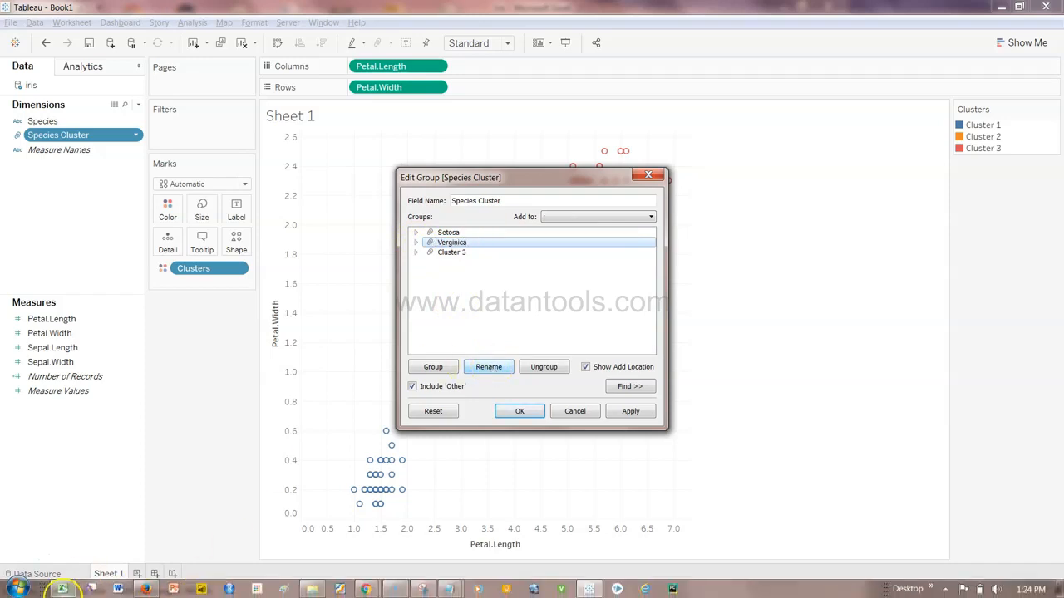
Switch to Excel to check the species names listed in the iris sheet's Species column, then return
click(64, 591)
key(alt+Down)
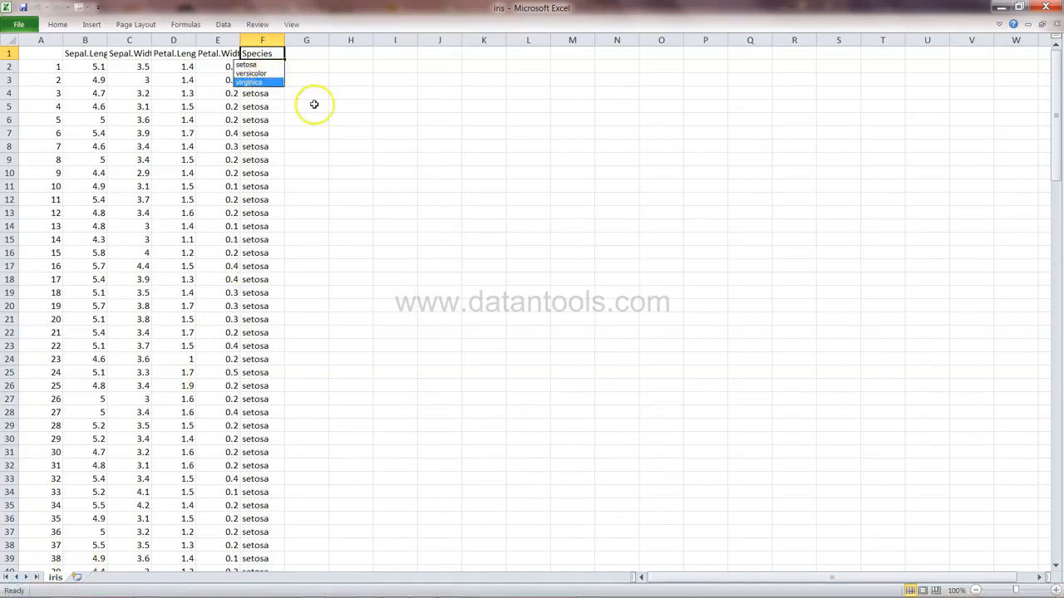
click(343, 121)
key(alt+Tab)
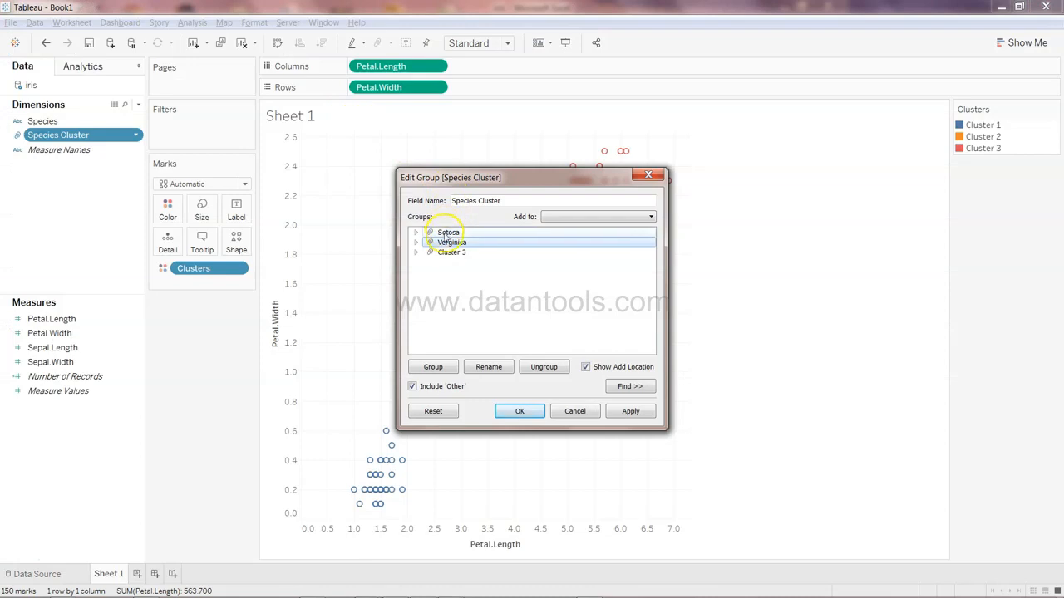
Rename Cluster 3 to Veriscolor and confirm the group edits
click(454, 256)
click(495, 368)
text(Versicolo)
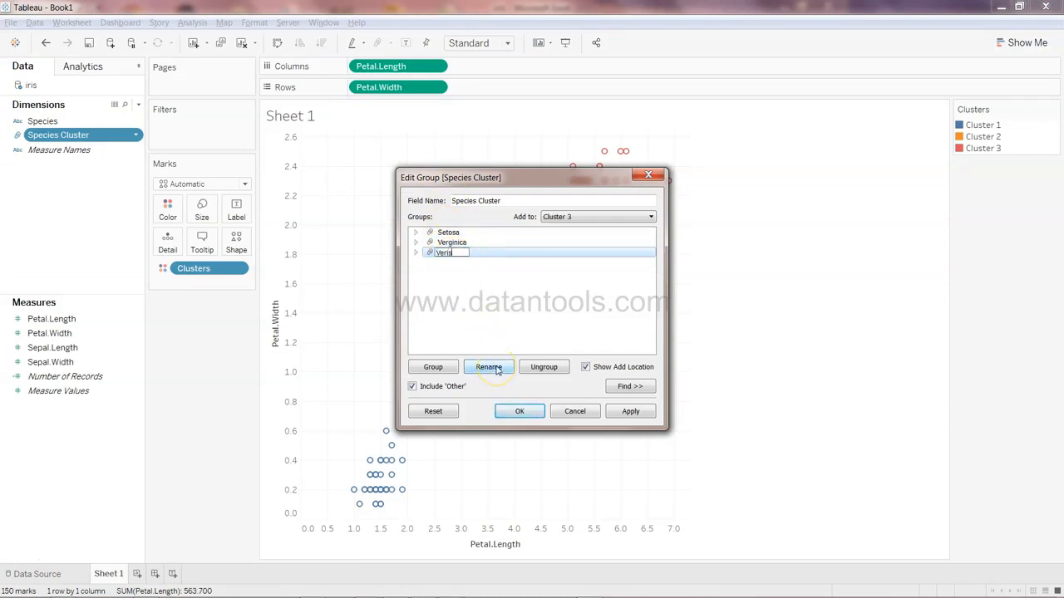
text(r)
key(Return)
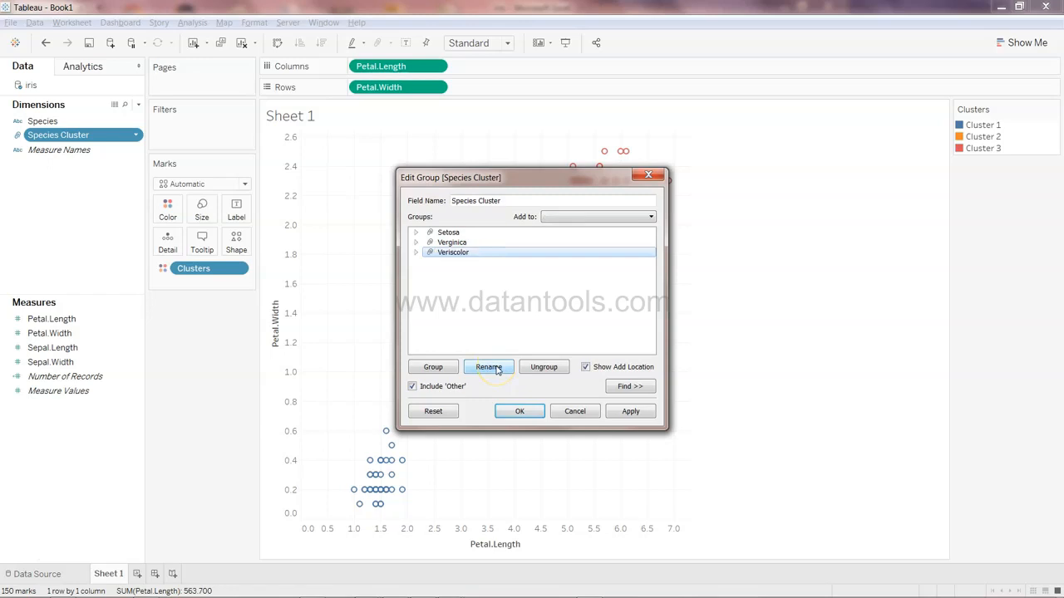
click(522, 411)
click(237, 208)
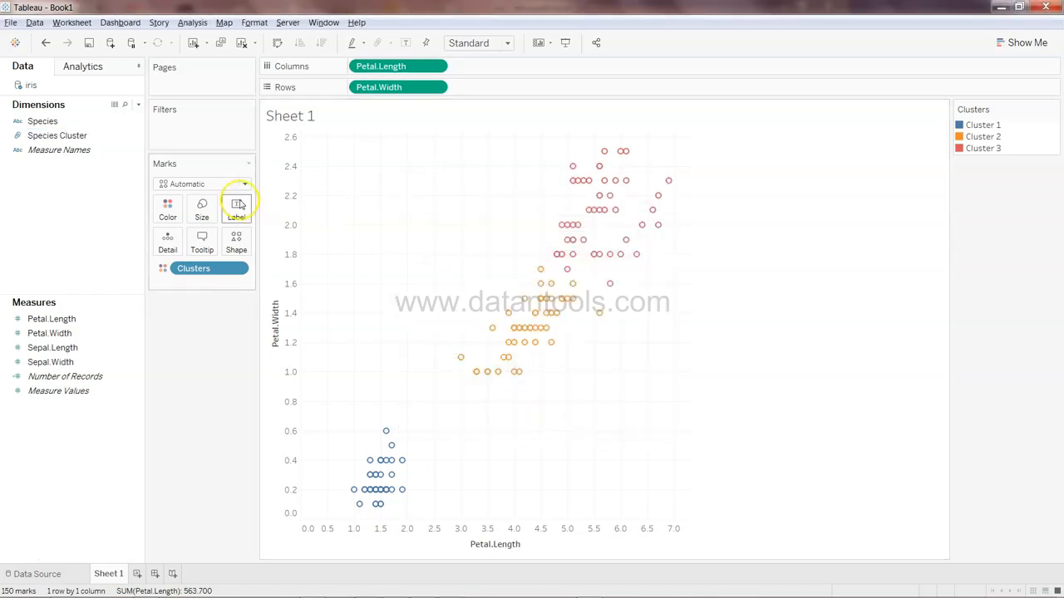
click(95, 135)
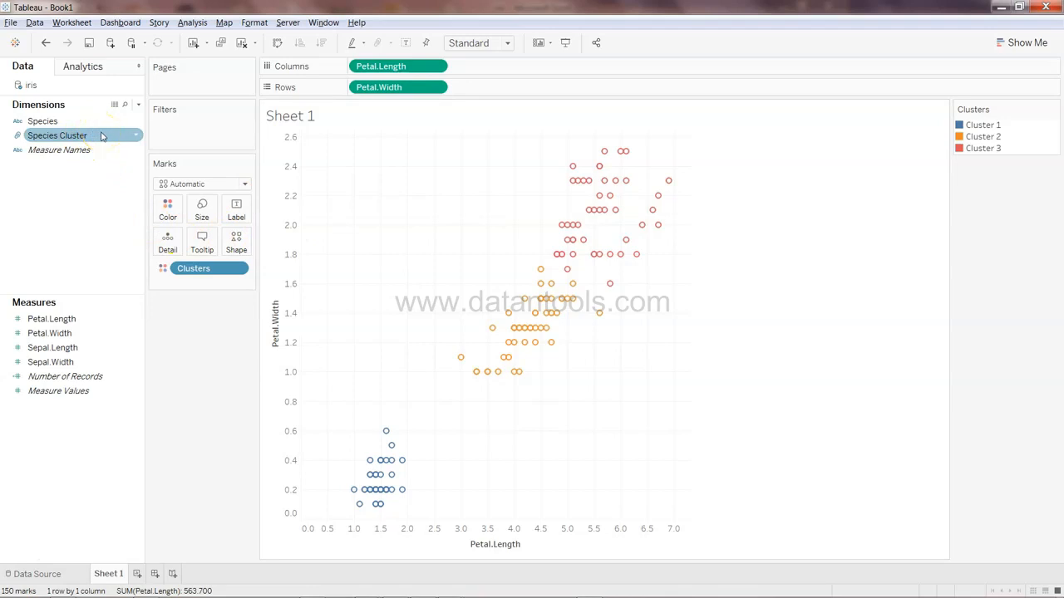
click(413, 304)
click(104, 142)
click(340, 138)
click(474, 302)
click(970, 226)
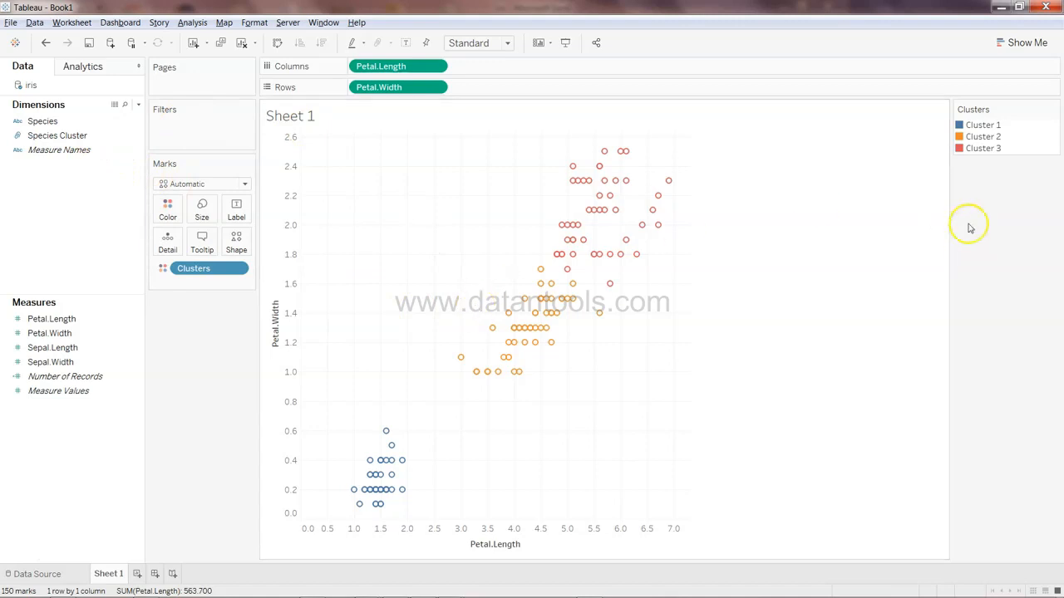
click(1000, 131)
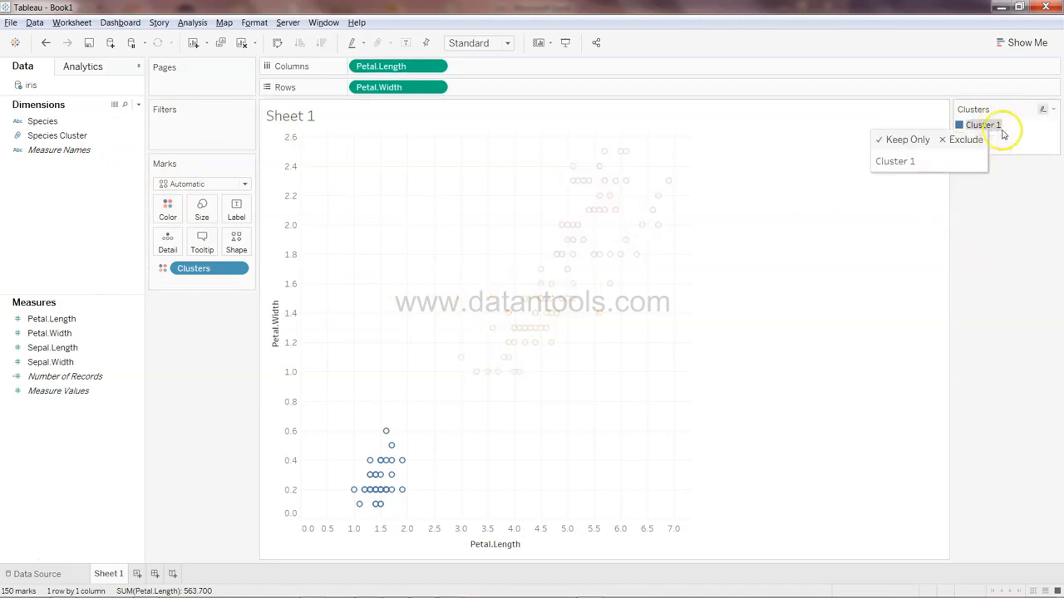
click(780, 156)
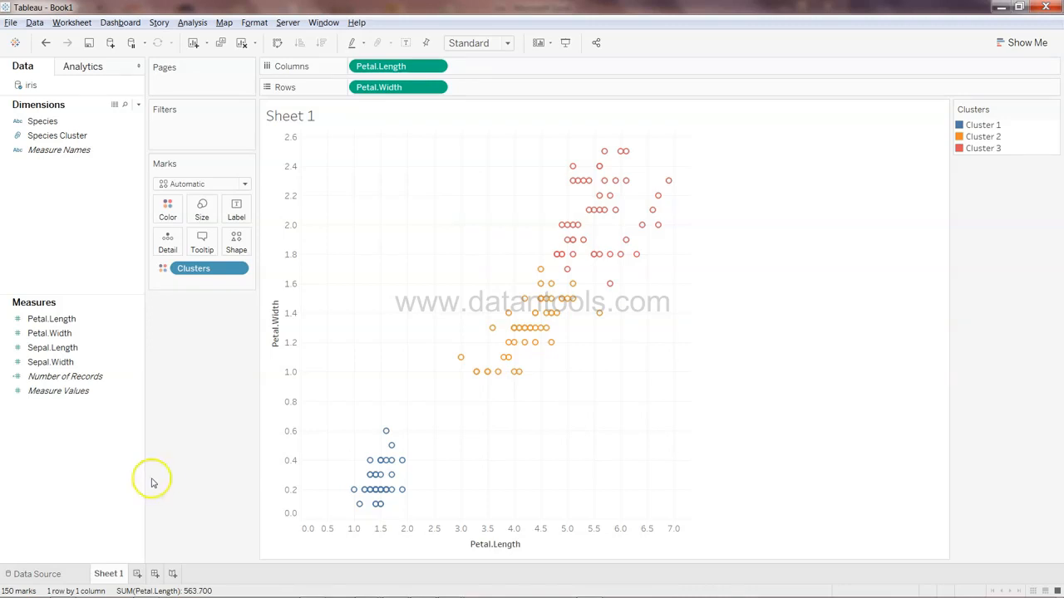
Create a new calculated field named Accuracy
right_click(97, 240)
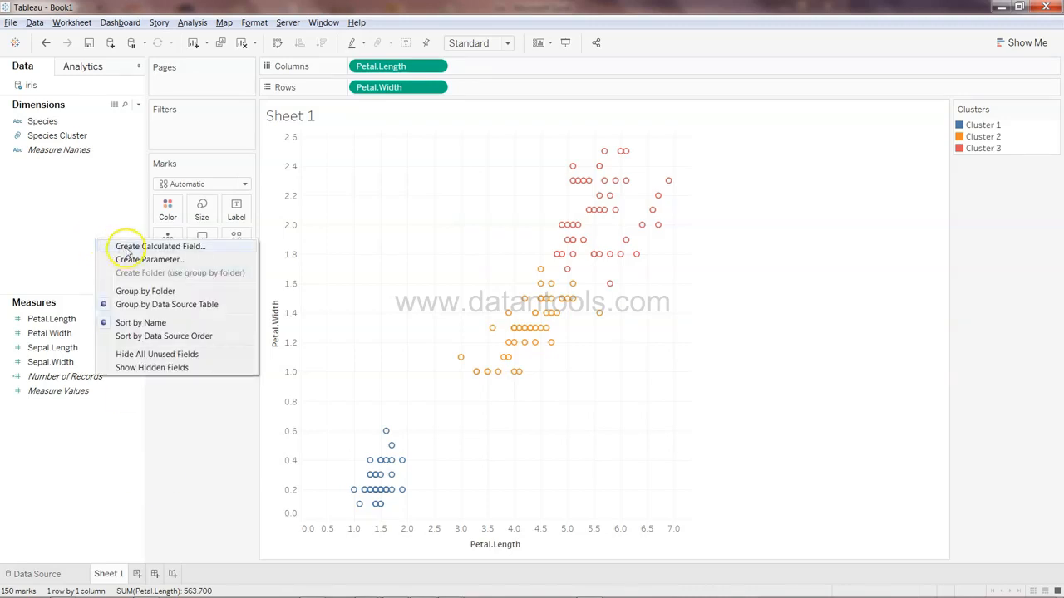
click(116, 246)
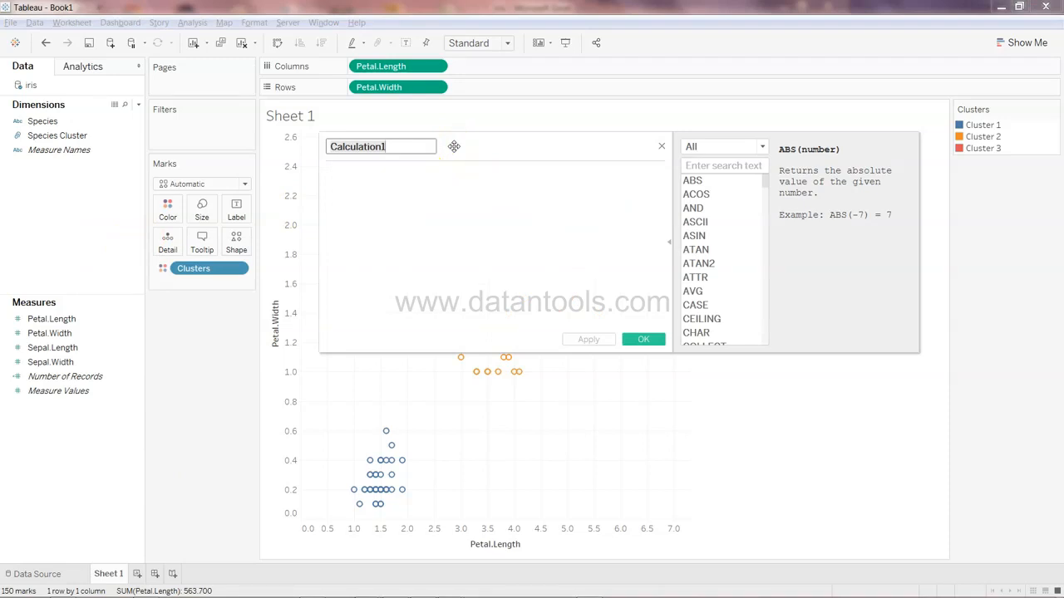
click(407, 146)
key(BackSpace)
key(BackSpace)
key(BackSpace)
key(BackSpace)
key(BackSpace)
key(BackSpace)
key(BackSpace)
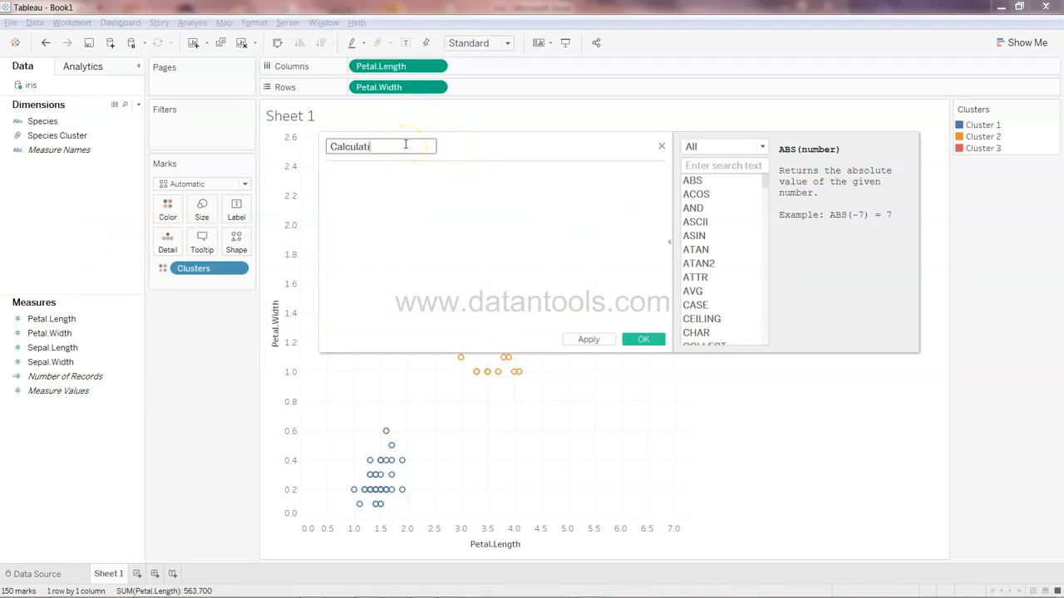
key(BackSpace)
key(BackSpace)
key(BackSpace)
key(BackSpace)
key(BackSpace)
text(Accuracy)
Enter the Accuracy formula [Species Cluster] = [Species] and save the calculation
click(355, 150)
click(381, 179)
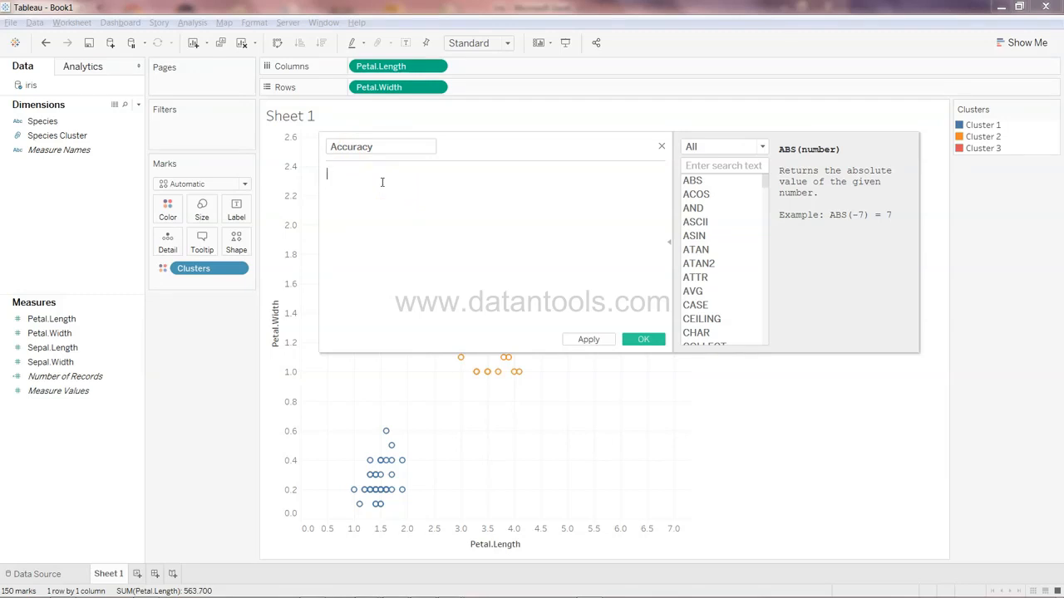
text(spec)
key(Down)
key(Return)
text(= )
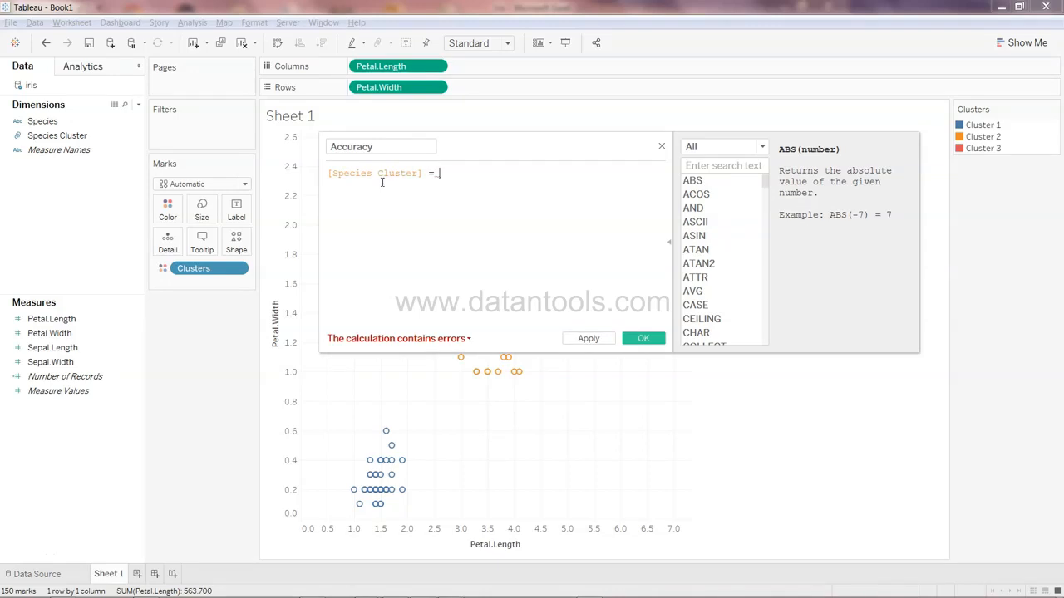
text(spe)
key(Return)
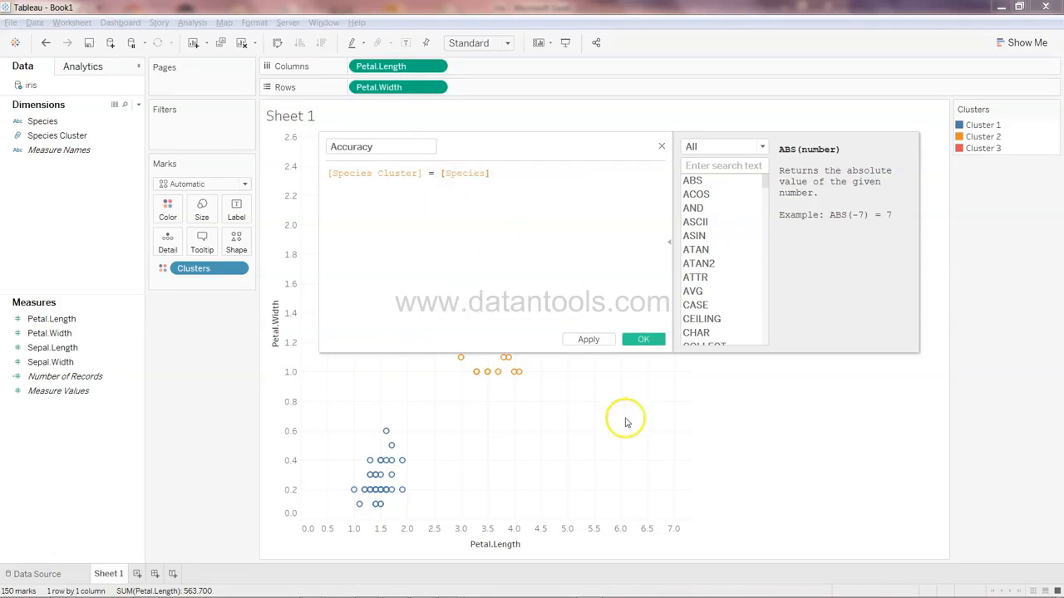
click(646, 341)
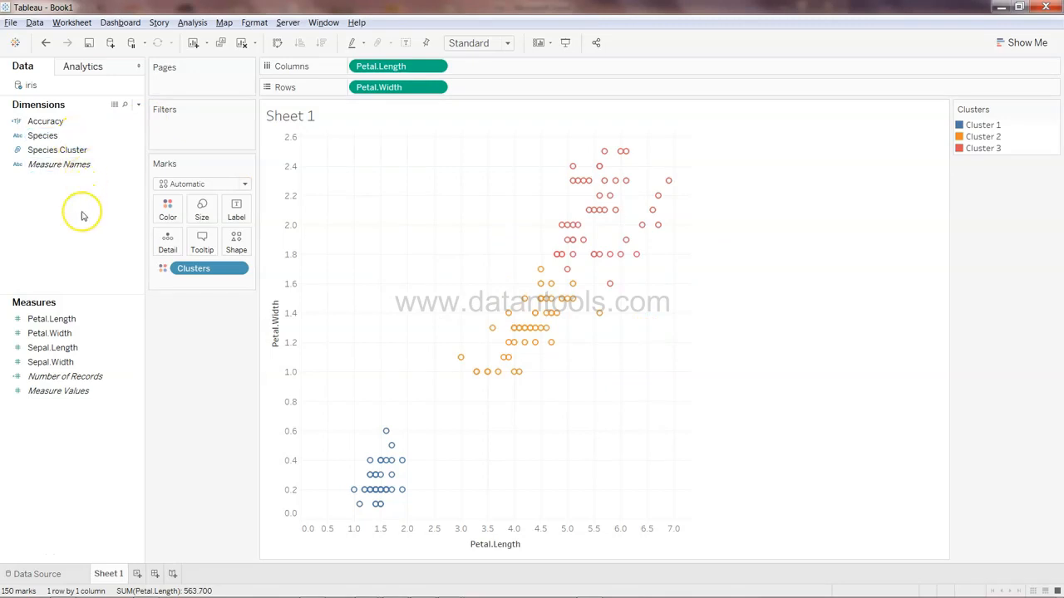
Add a new worksheet and place the Accuracy field on Columns
click(137, 574)
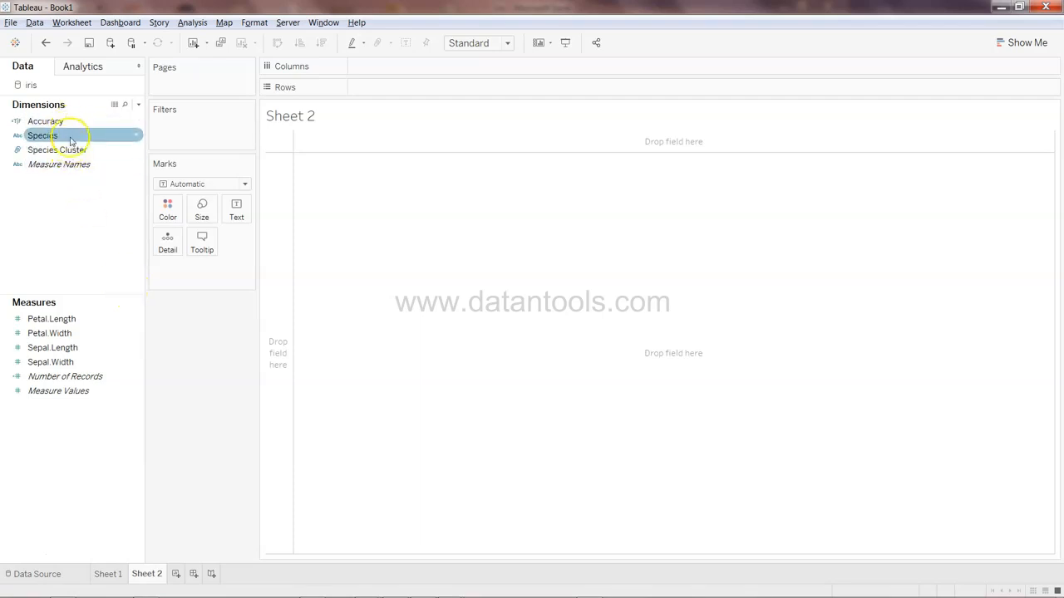
drag(69, 121, 419, 67)
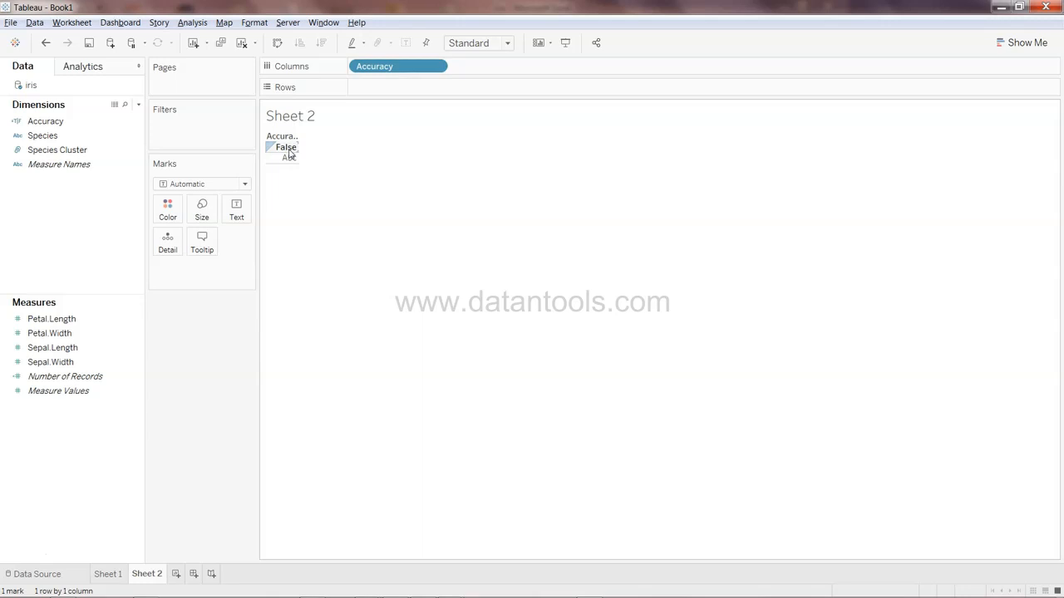
click(136, 121)
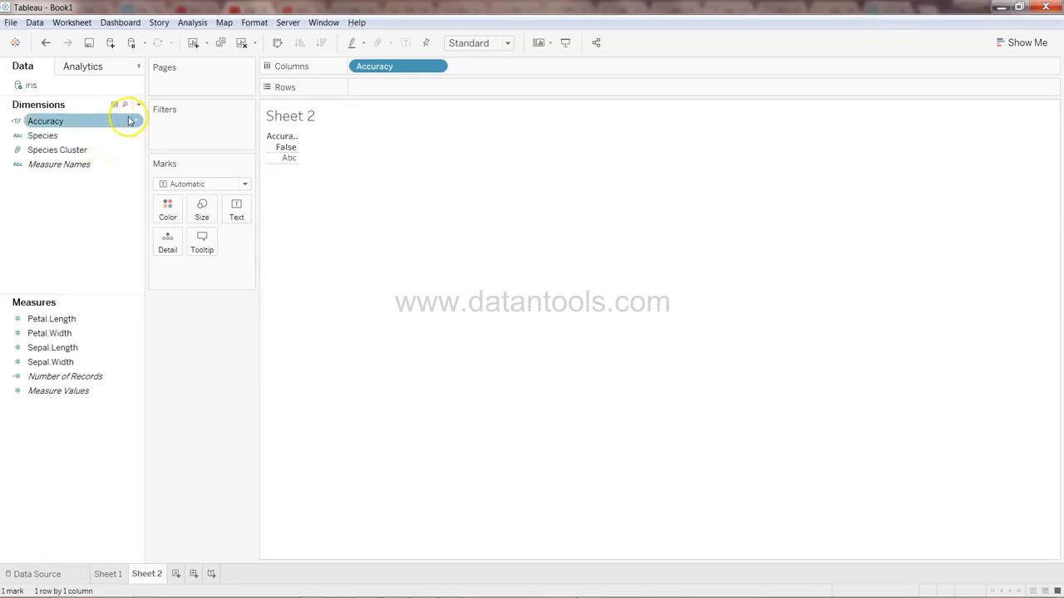
Open the Accuracy calculation to review its formula, then close it
click(135, 122)
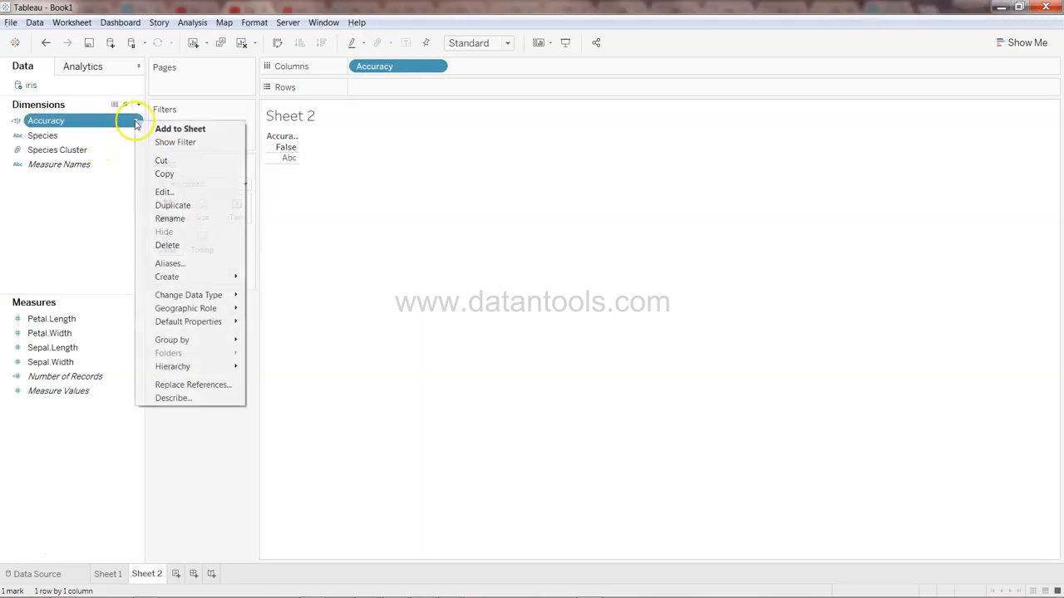
click(191, 194)
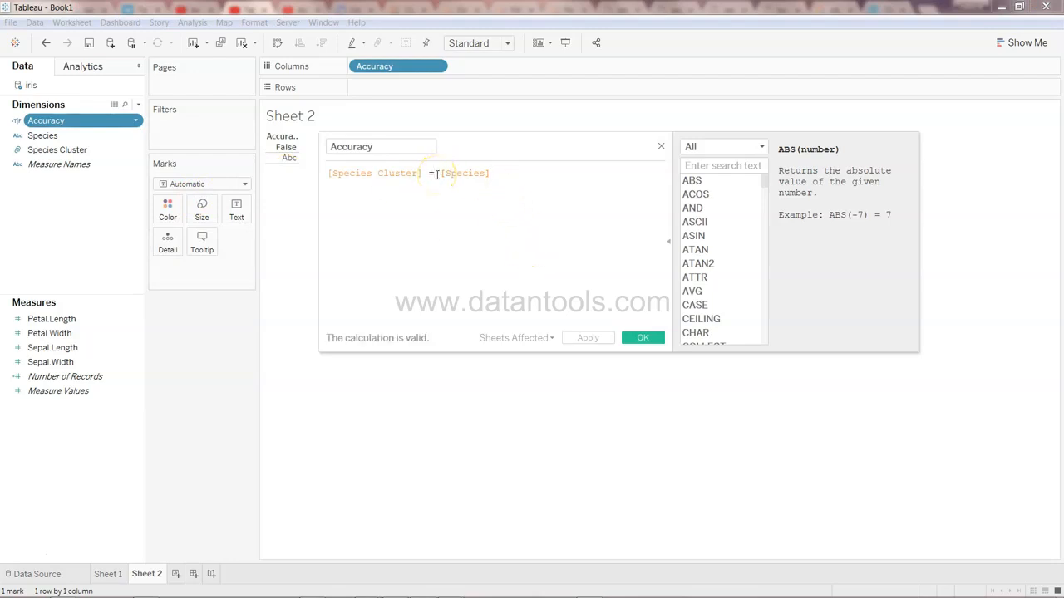
click(640, 338)
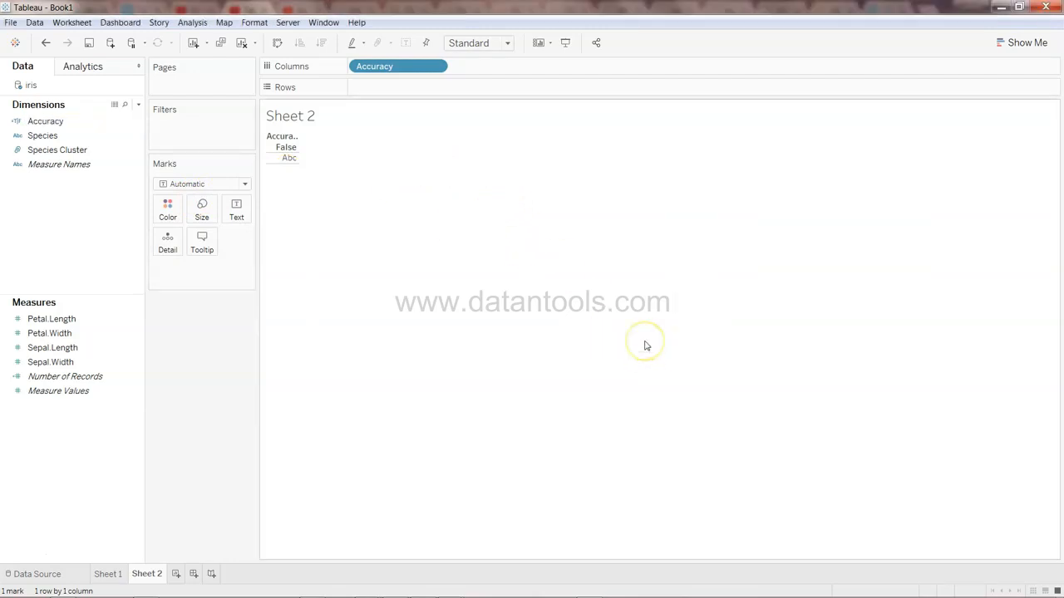
click(306, 246)
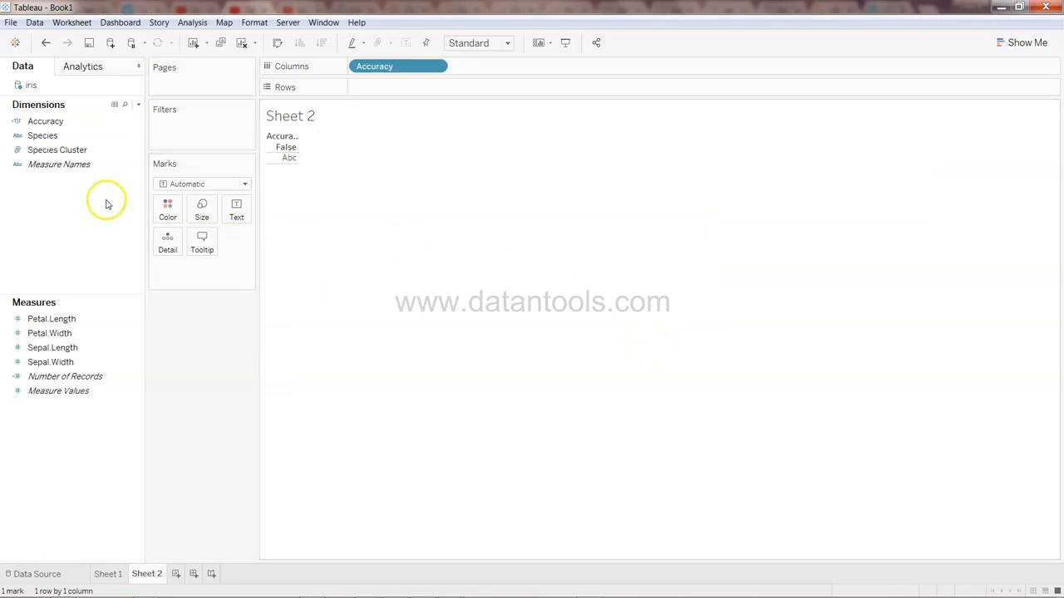
Add a new worksheet with Petal.Length on both Columns and Rows, and disaggregate the measures
click(83, 138)
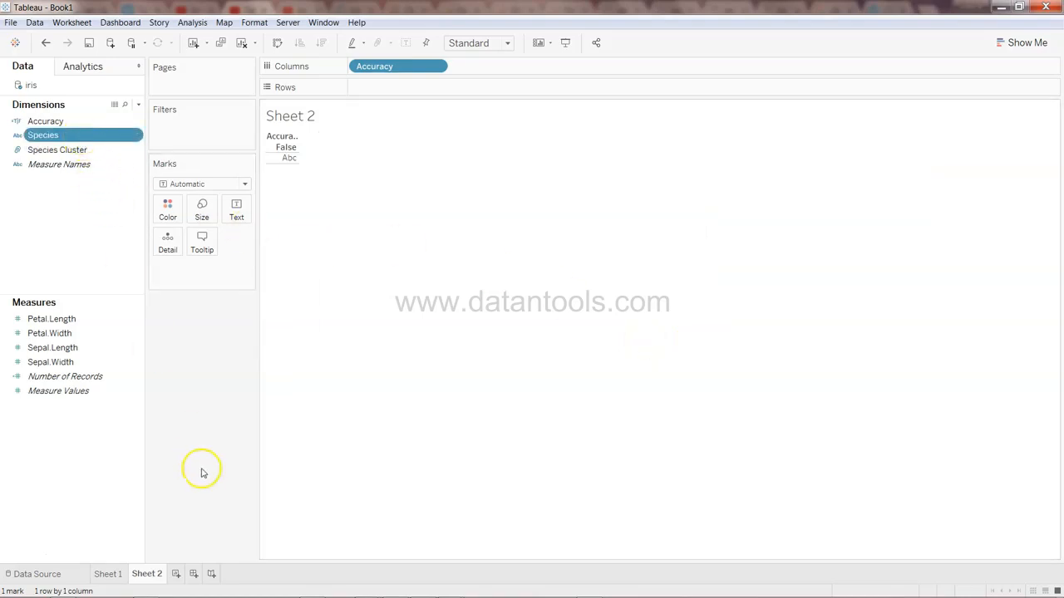
click(176, 574)
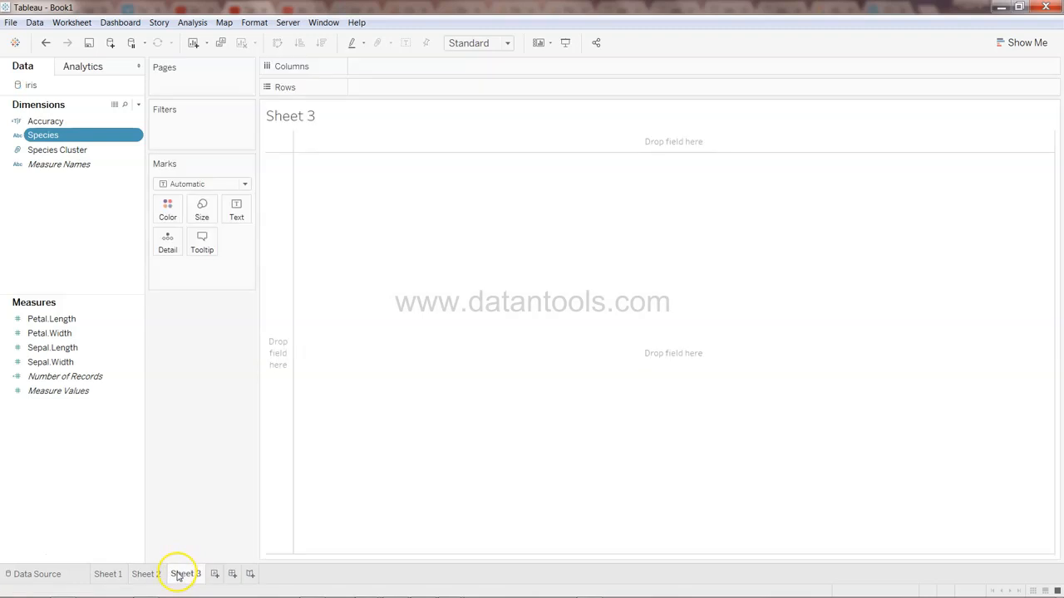
click(93, 318)
drag(94, 316, 391, 88)
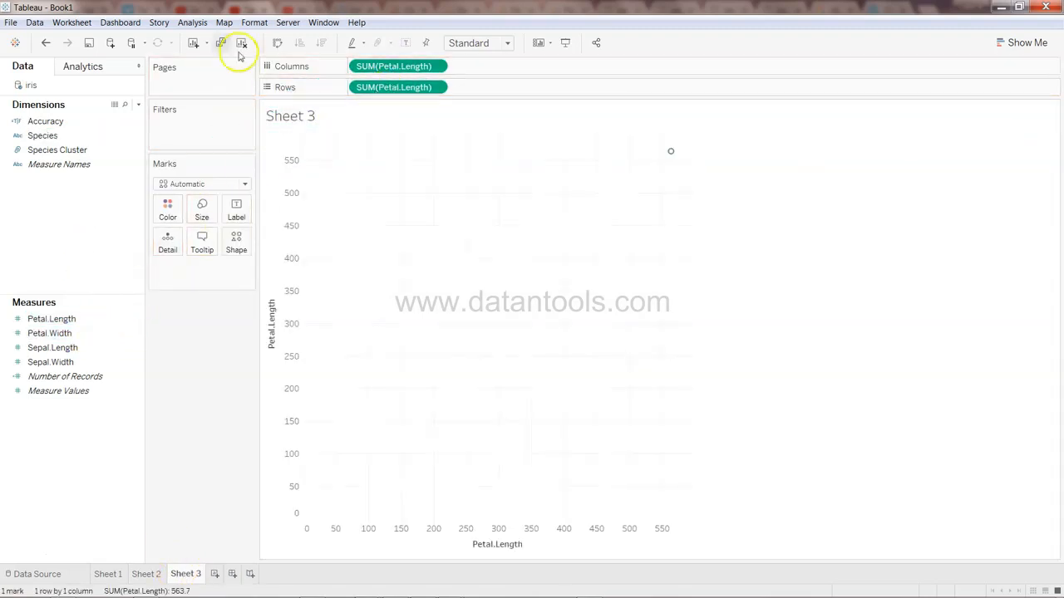
click(192, 22)
click(213, 50)
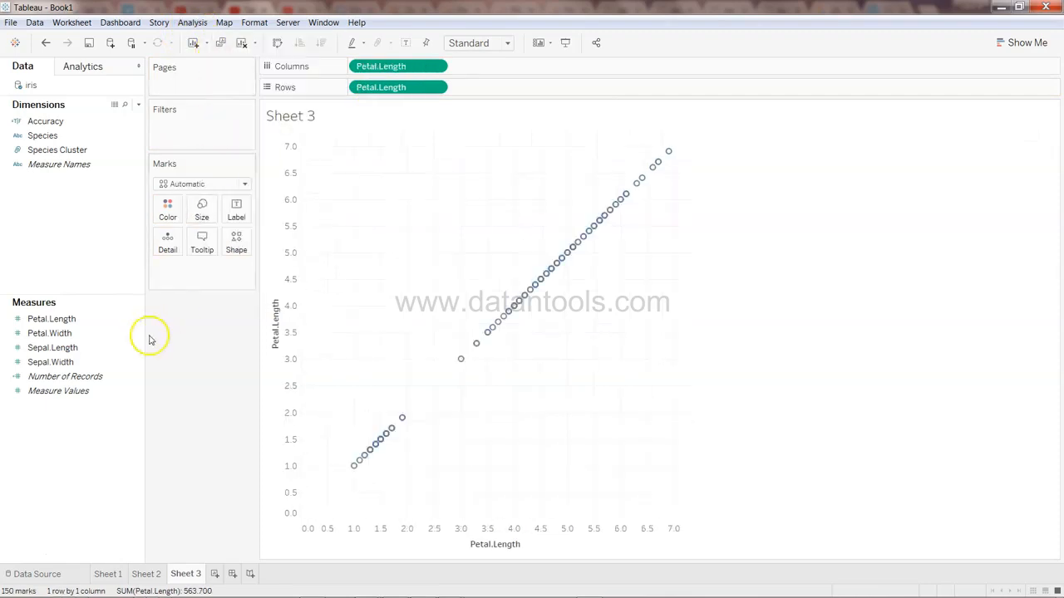
Replace the Rows field with Petal.Width and color the marks by Species
drag(387, 88, 109, 438)
click(73, 336)
drag(73, 341, 415, 91)
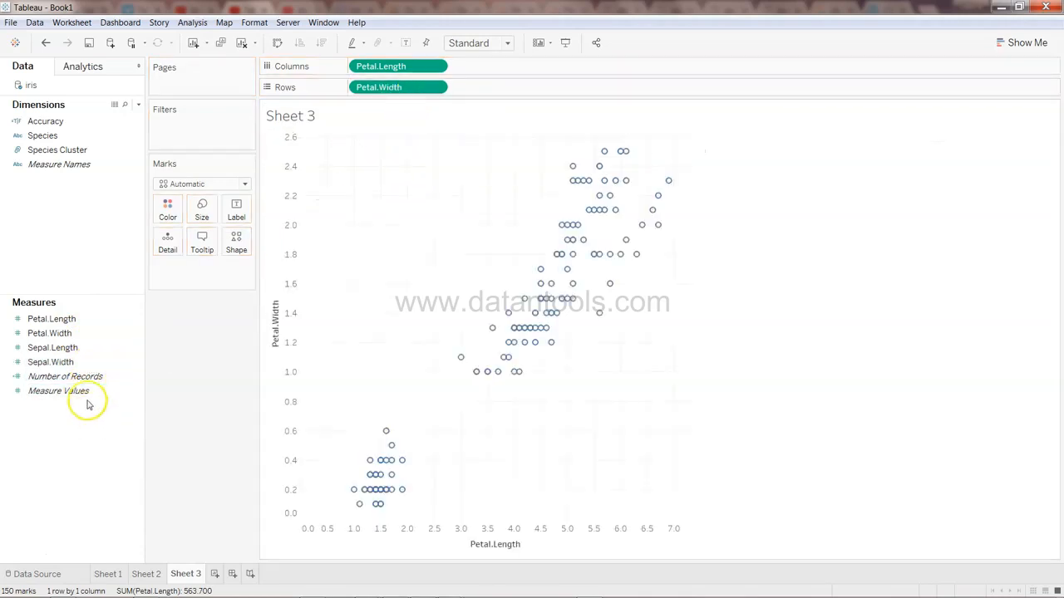
drag(54, 140, 168, 209)
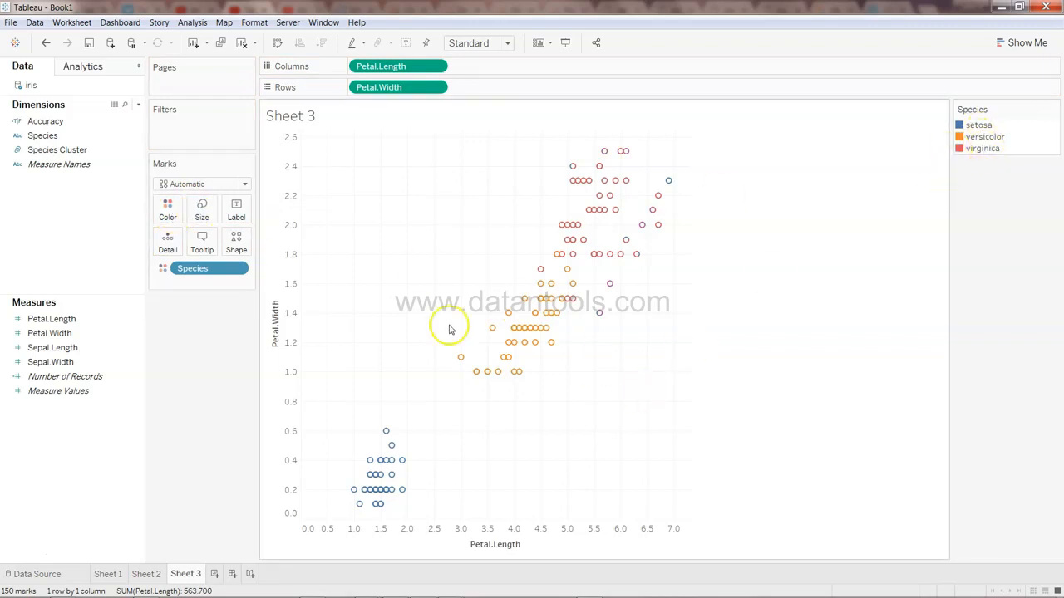
On Sheet 1, save the Clusters field from the Marks card as a dimension in the data pane
click(110, 575)
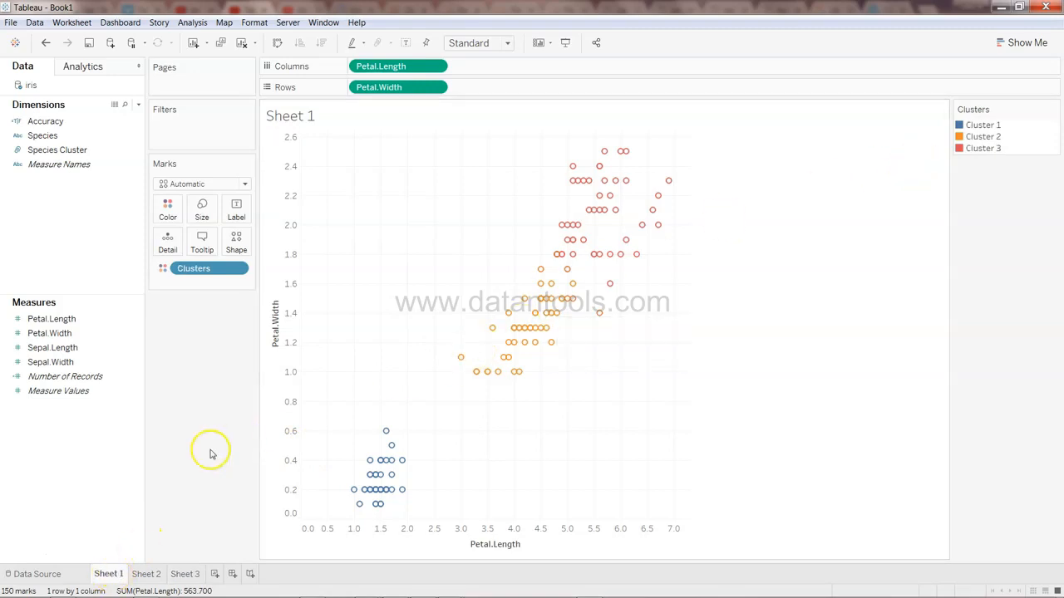
click(70, 137)
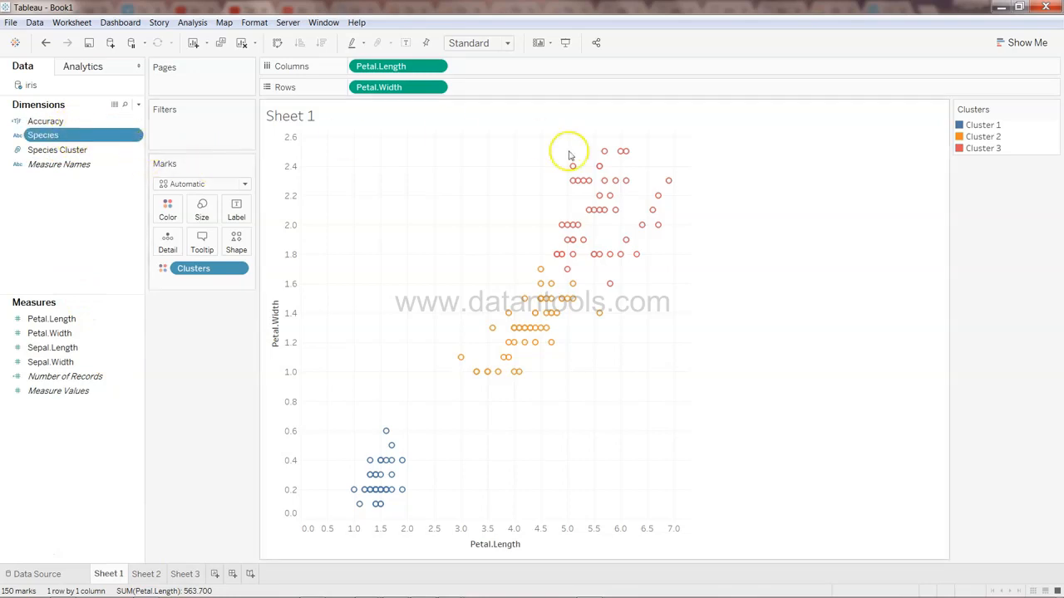
drag(222, 269, 75, 446)
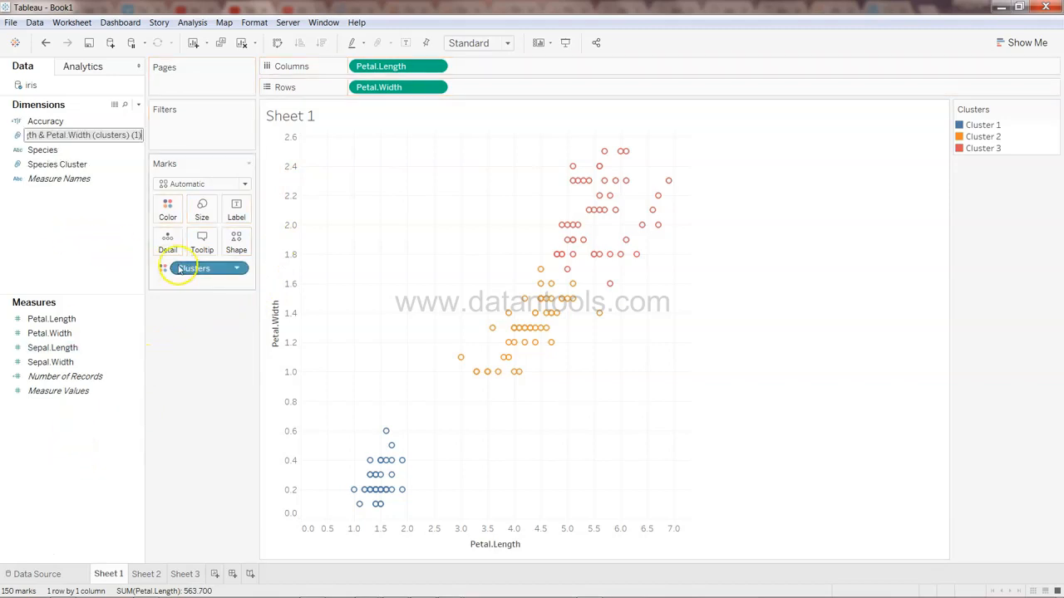
Replace the Clusters color field on the Marks card with Species Cluster
click(203, 269)
click(239, 269)
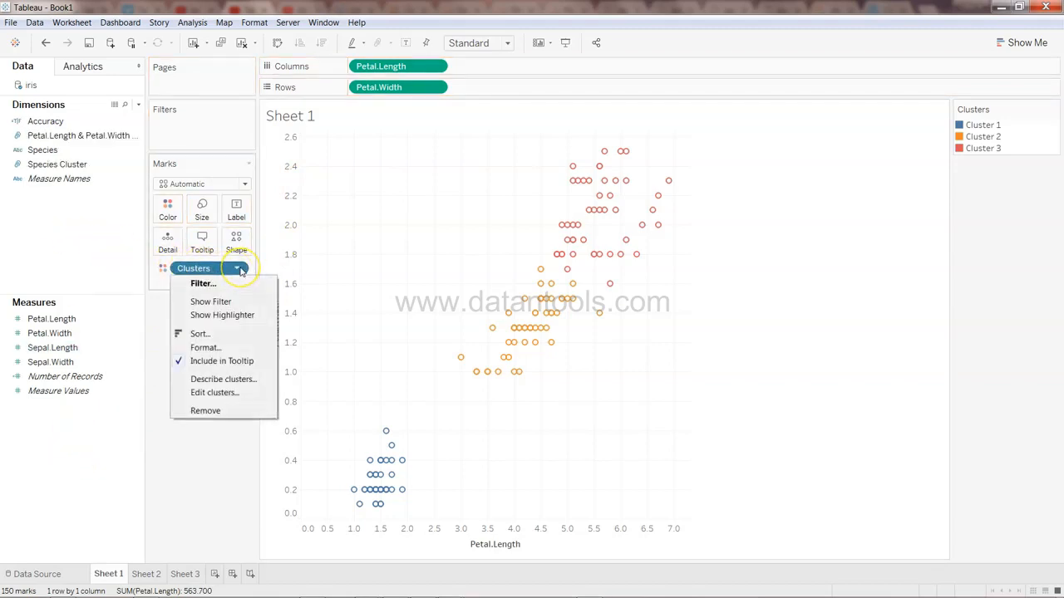
click(208, 411)
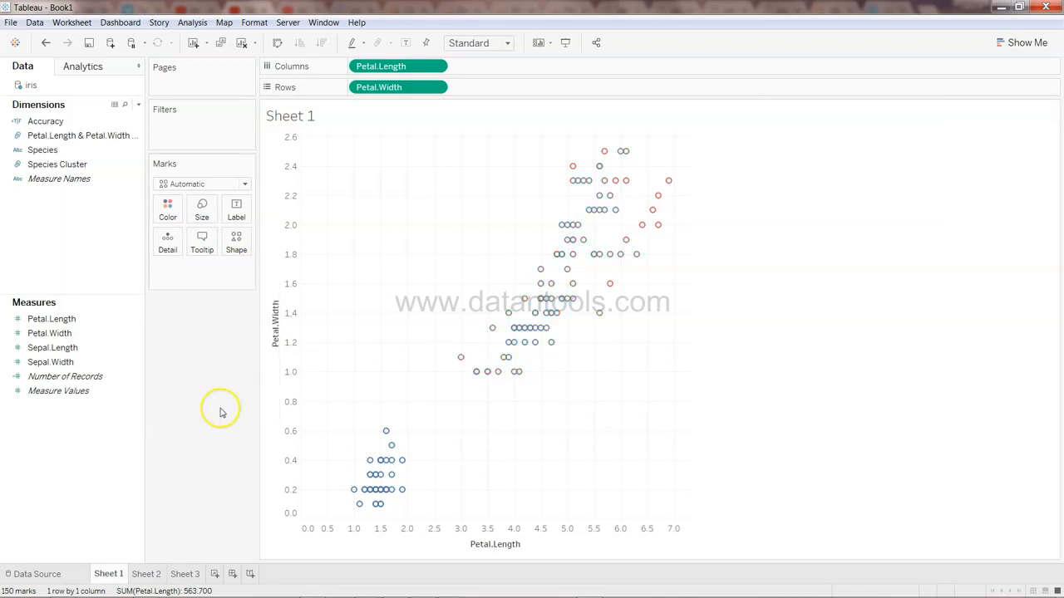
drag(84, 165, 173, 215)
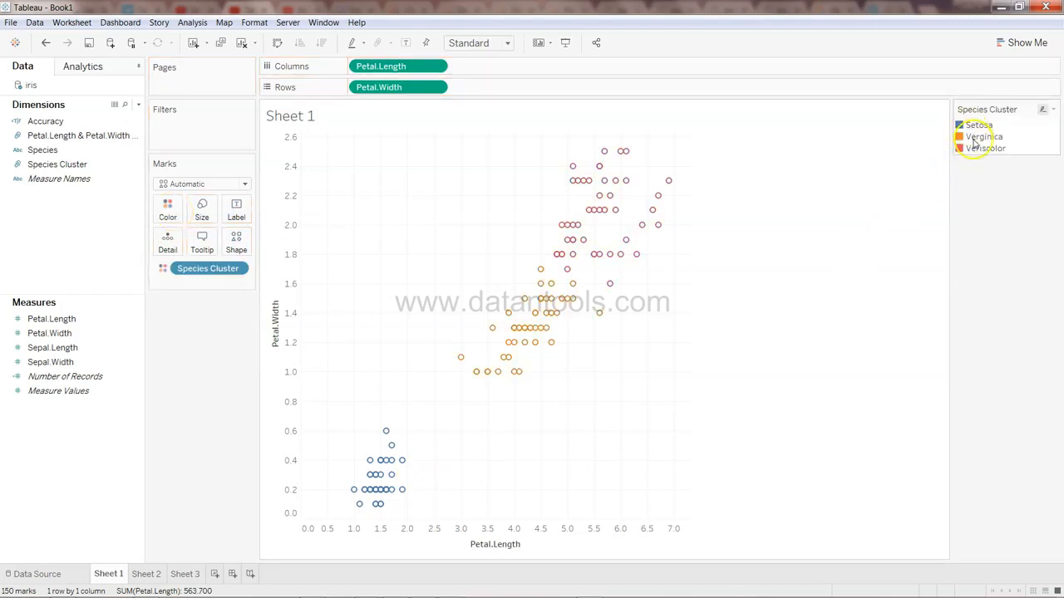
Compare the Species legend on Sheet 3 with the Species Cluster legend on Sheet 1
mouse_move(190, 579)
click(190, 579)
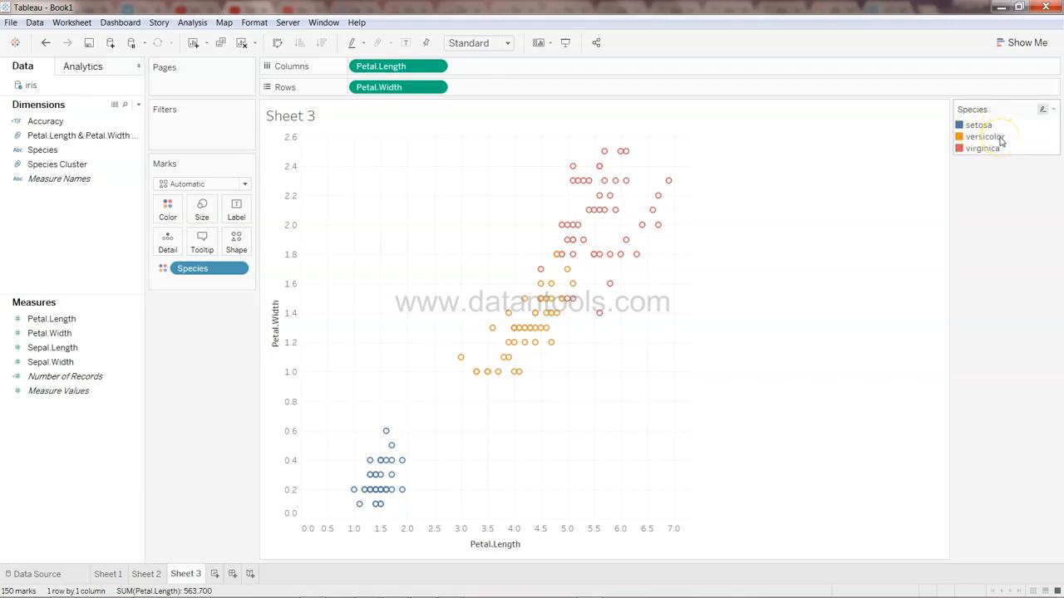
click(108, 575)
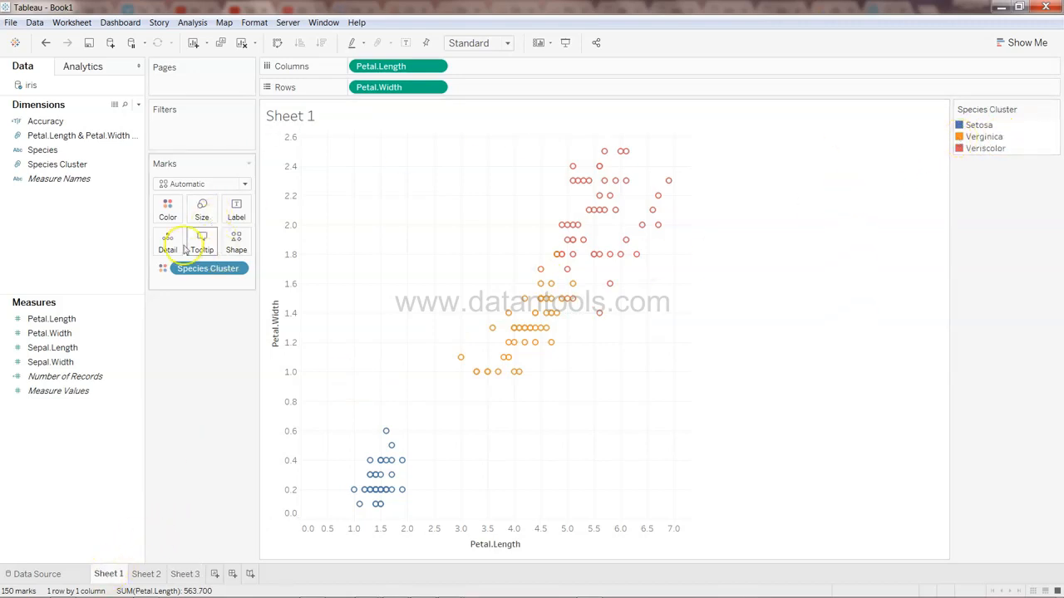
Edit the Species Cluster group, renaming its groups to setosa, verginica and veriscolor, and confirm
click(137, 164)
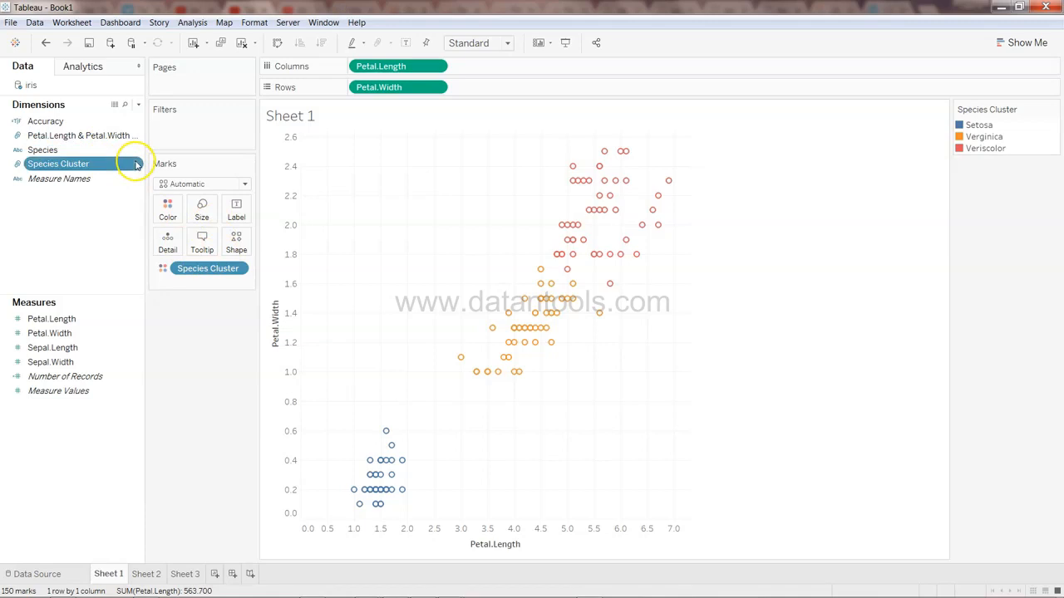
click(137, 164)
click(190, 233)
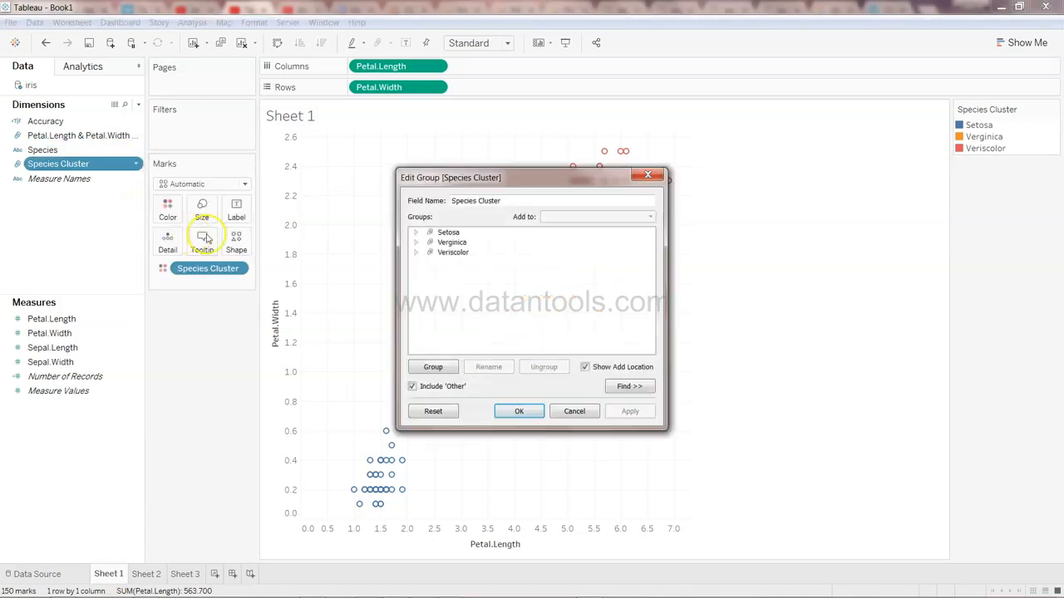
click(456, 233)
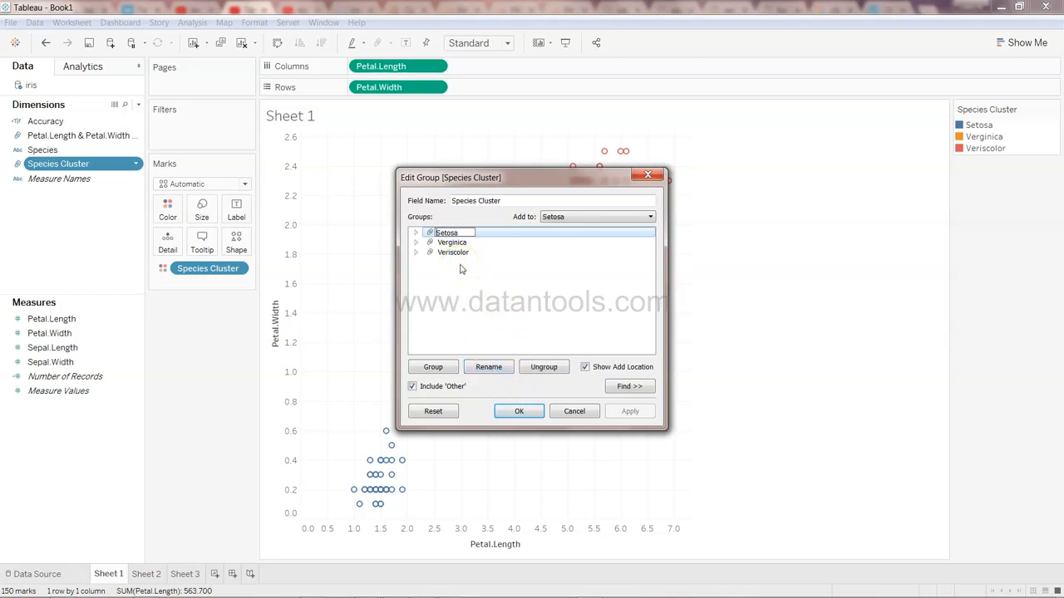
key(Return)
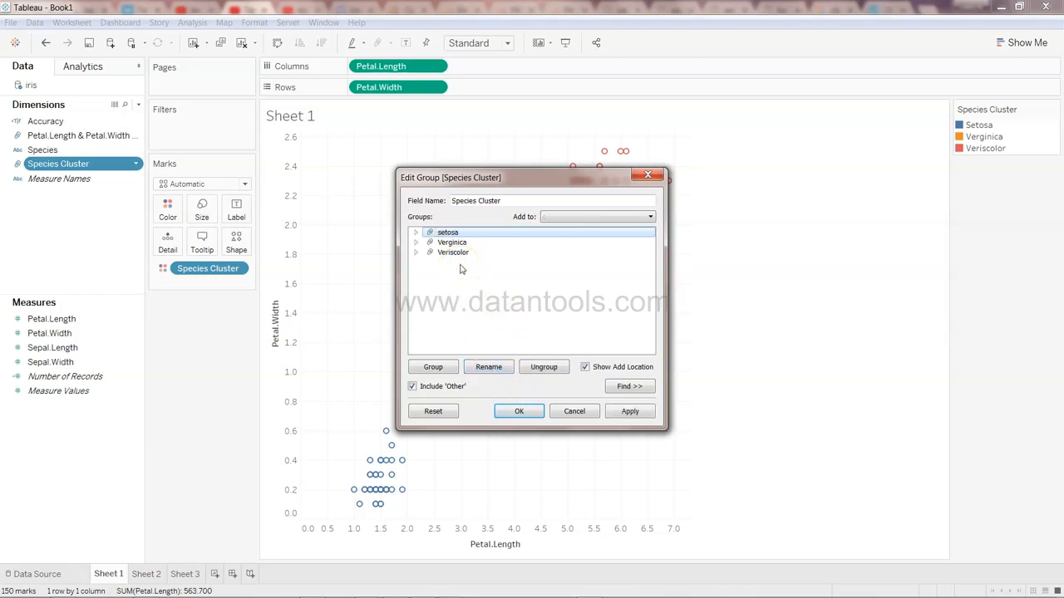
click(462, 242)
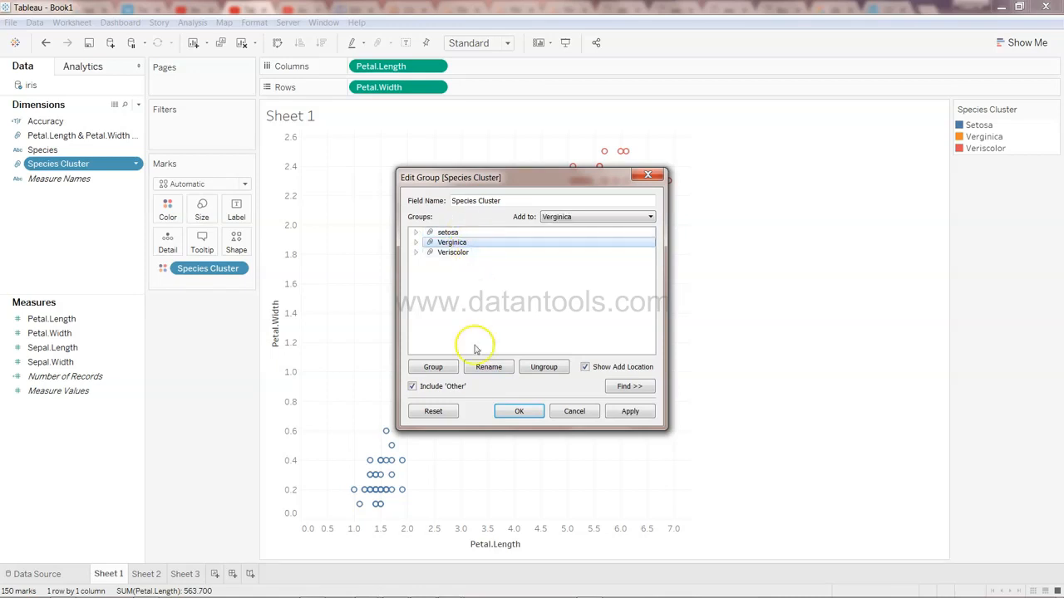
click(488, 367)
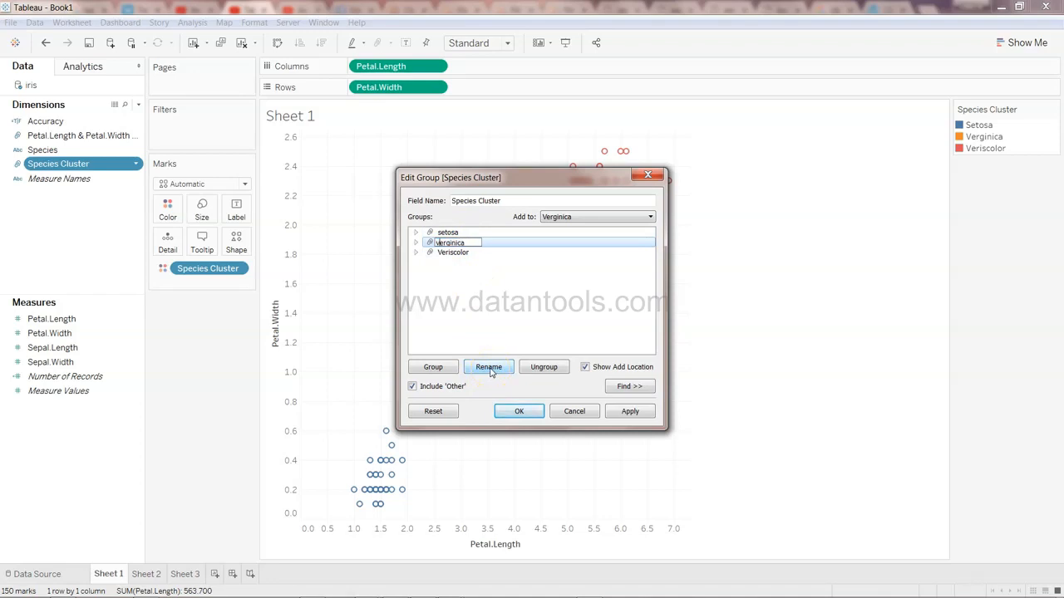
click(464, 251)
click(489, 367)
click(439, 253)
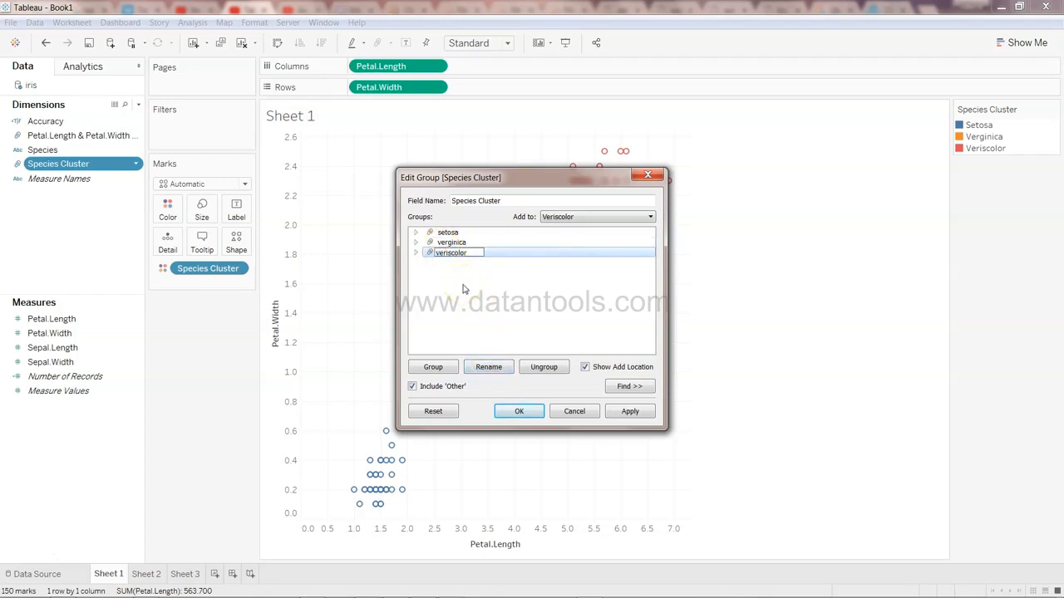
click(495, 334)
click(526, 413)
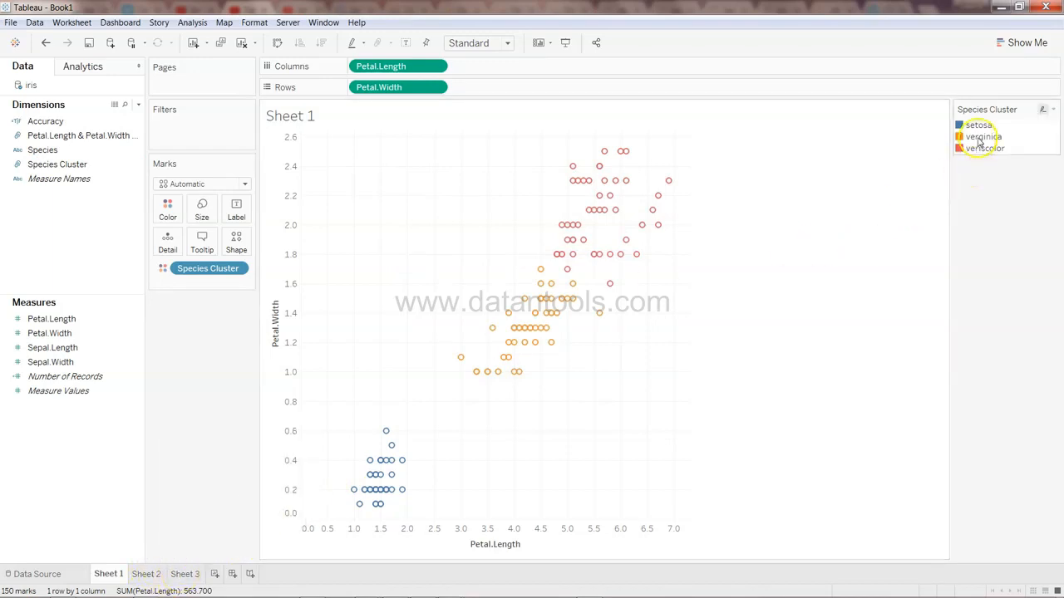
Check the species names in Sheet 3's legend against Sheet 1's cluster legend
click(188, 574)
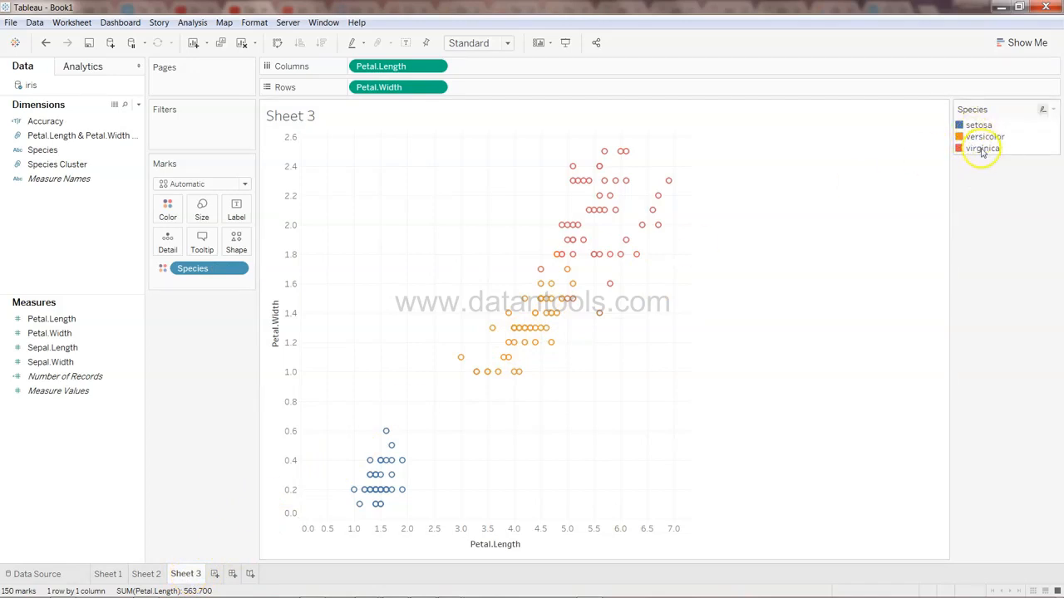
click(108, 573)
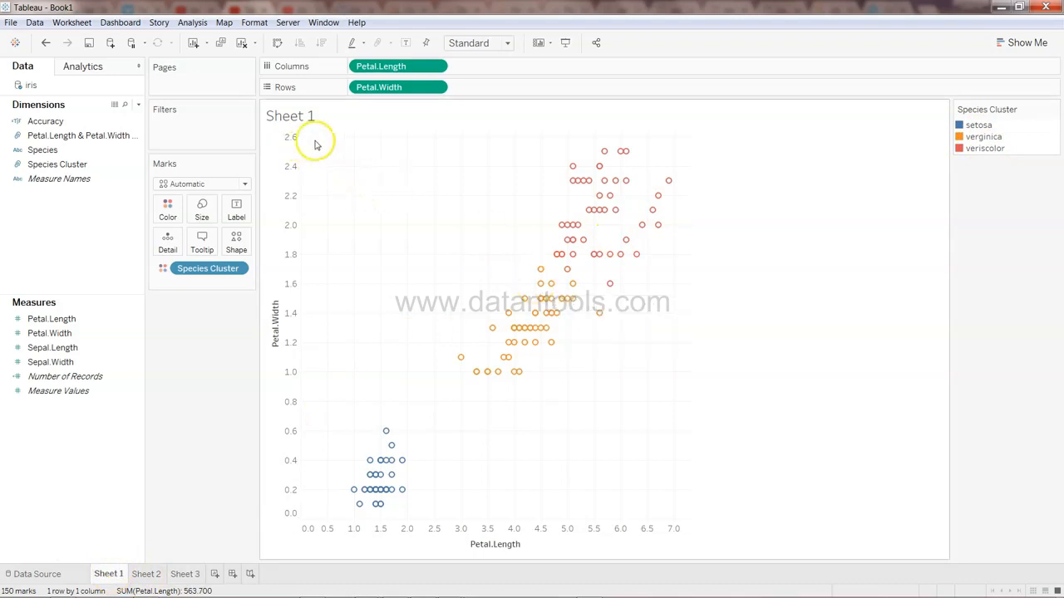
click(129, 149)
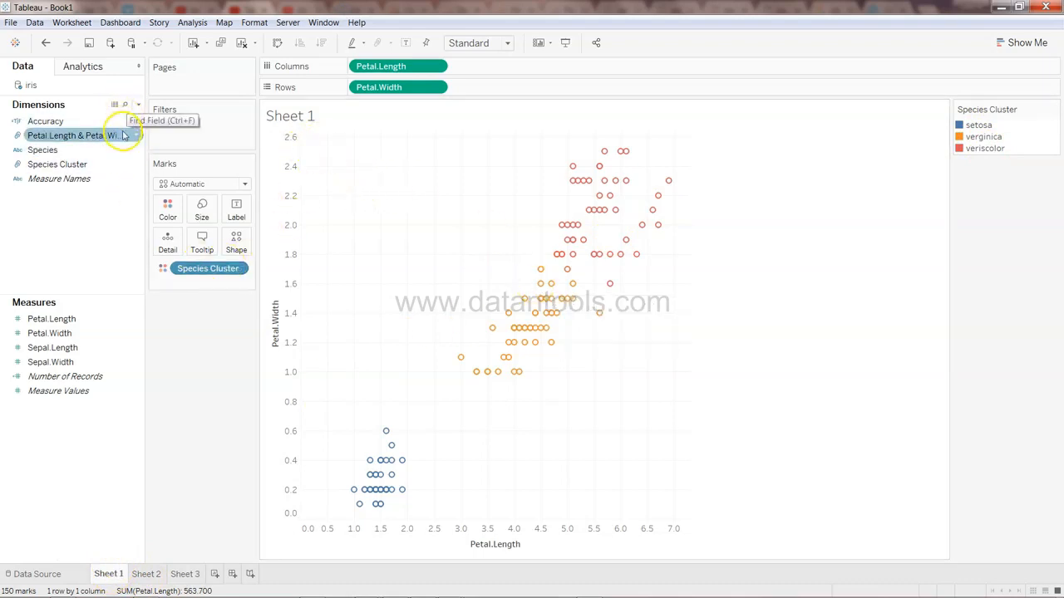
Open the Species Cluster group editor and rename the second group to versicolor
click(133, 122)
right_click(134, 124)
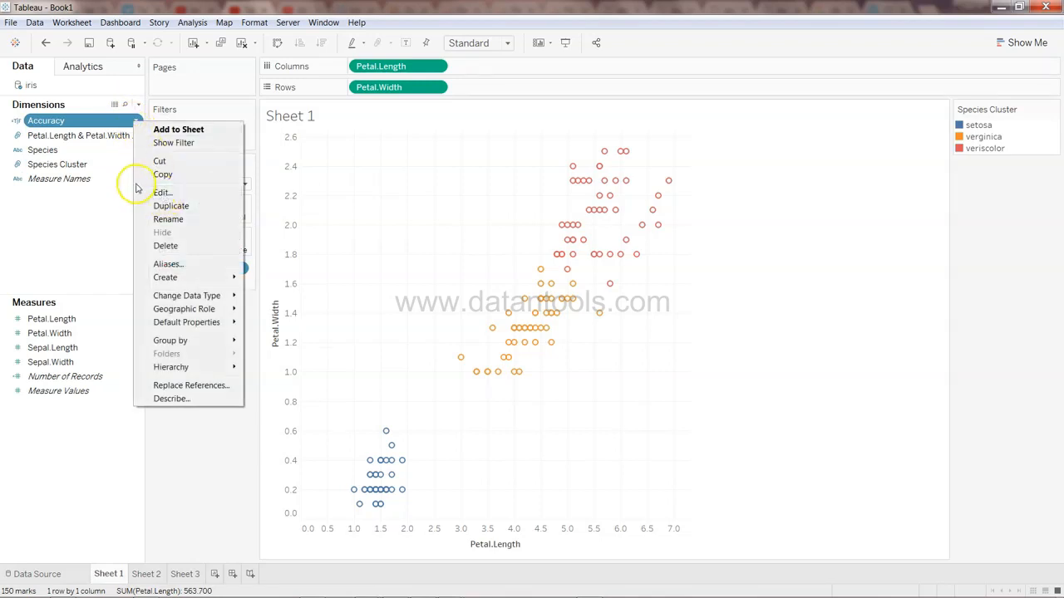
click(91, 164)
right_click(131, 164)
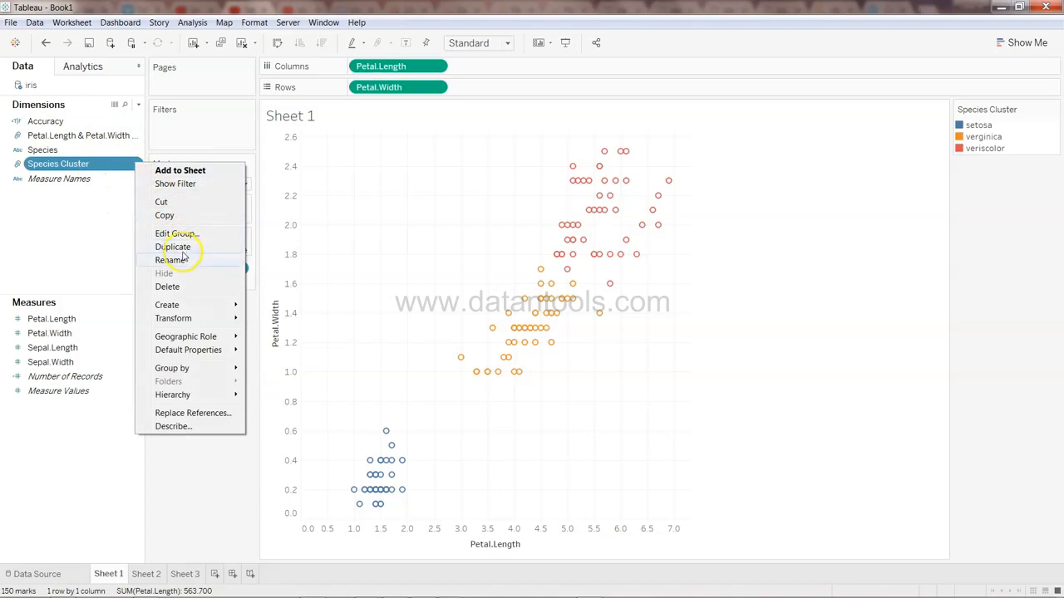
click(177, 233)
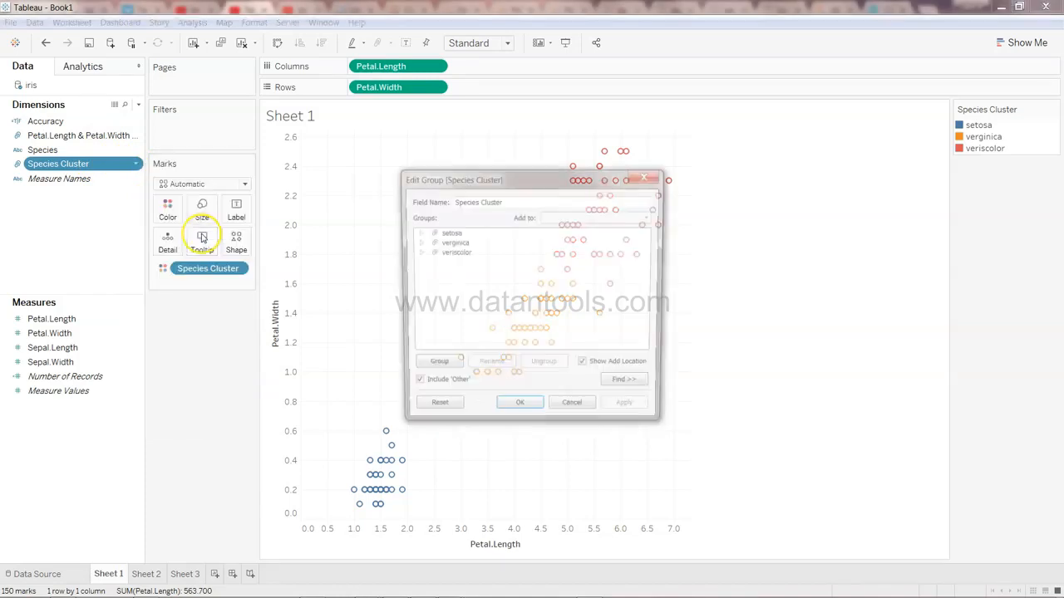
click(460, 242)
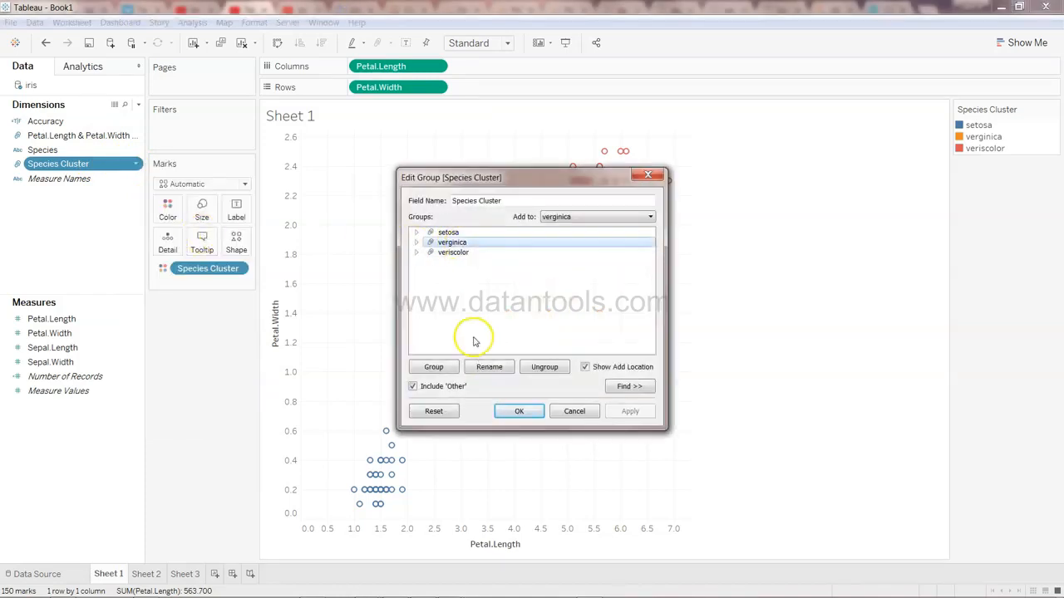
click(490, 368)
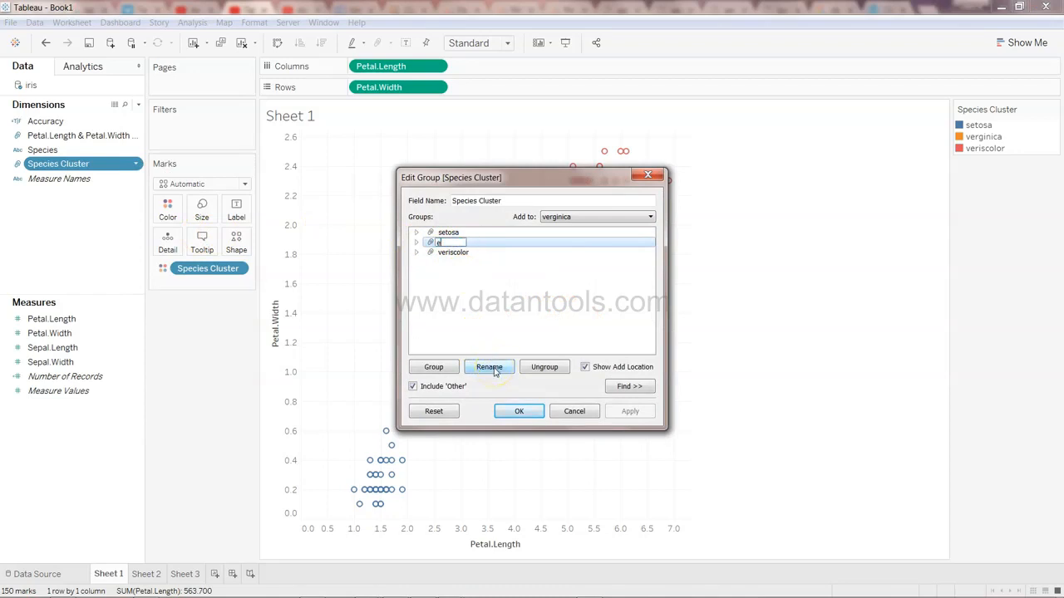
text(versicolor)
key(Return)
Rename the third Species Cluster group to verginica and confirm the group edit
click(456, 252)
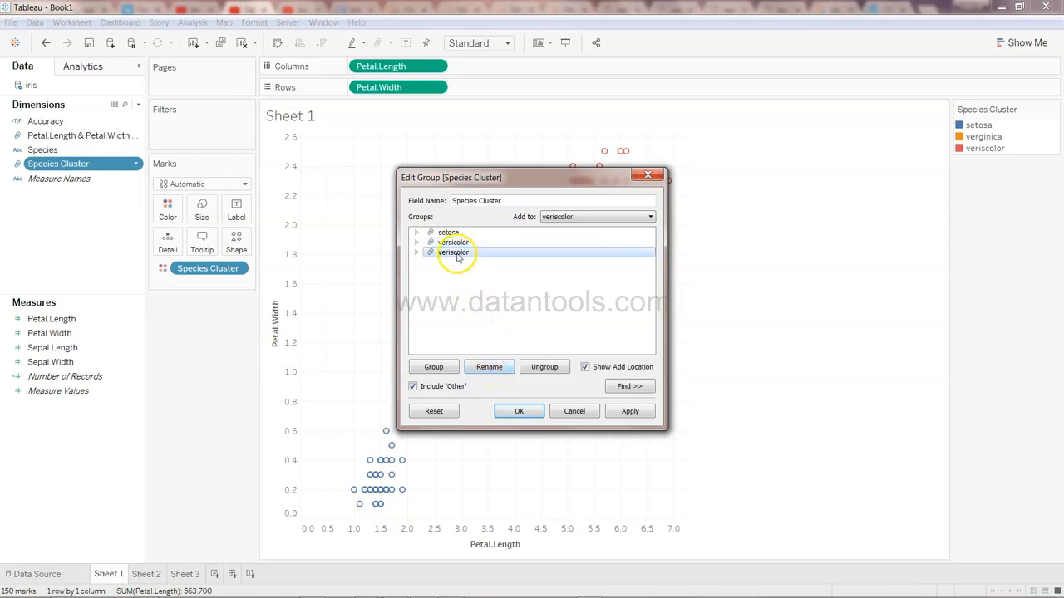
click(490, 367)
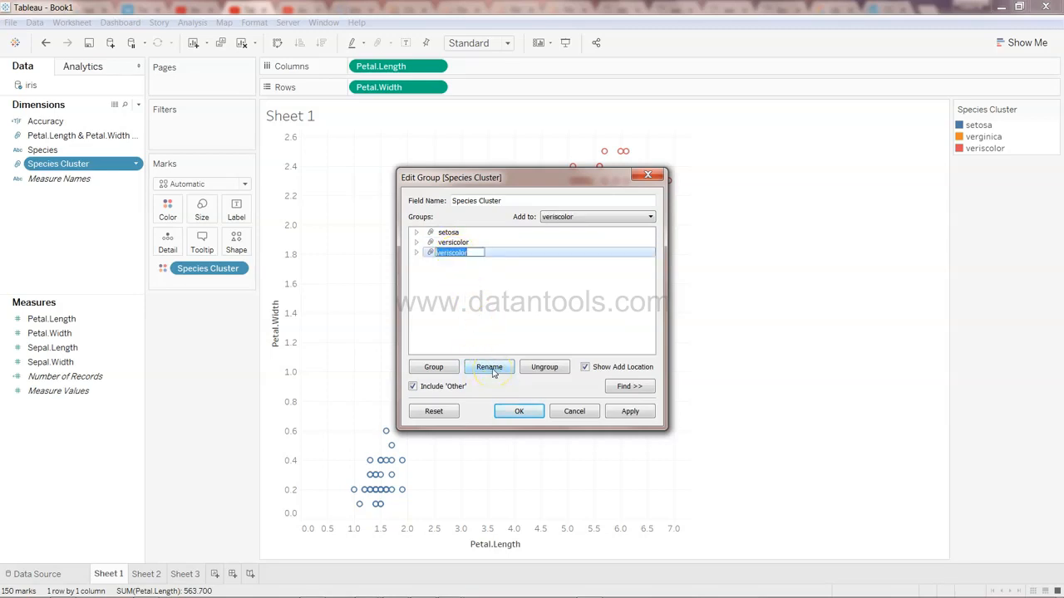
text(verginica)
key(Return)
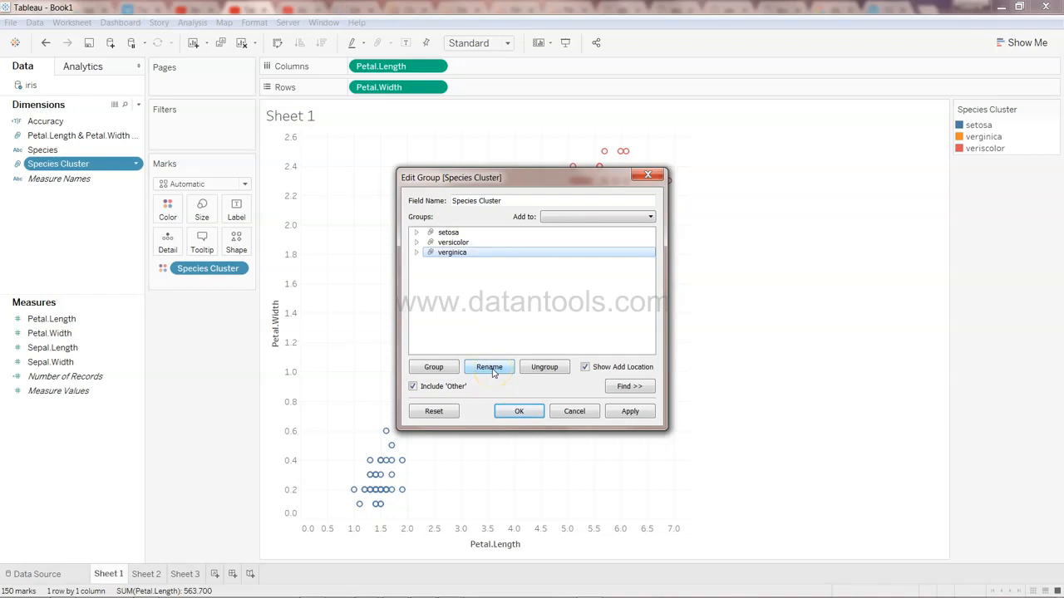
click(520, 411)
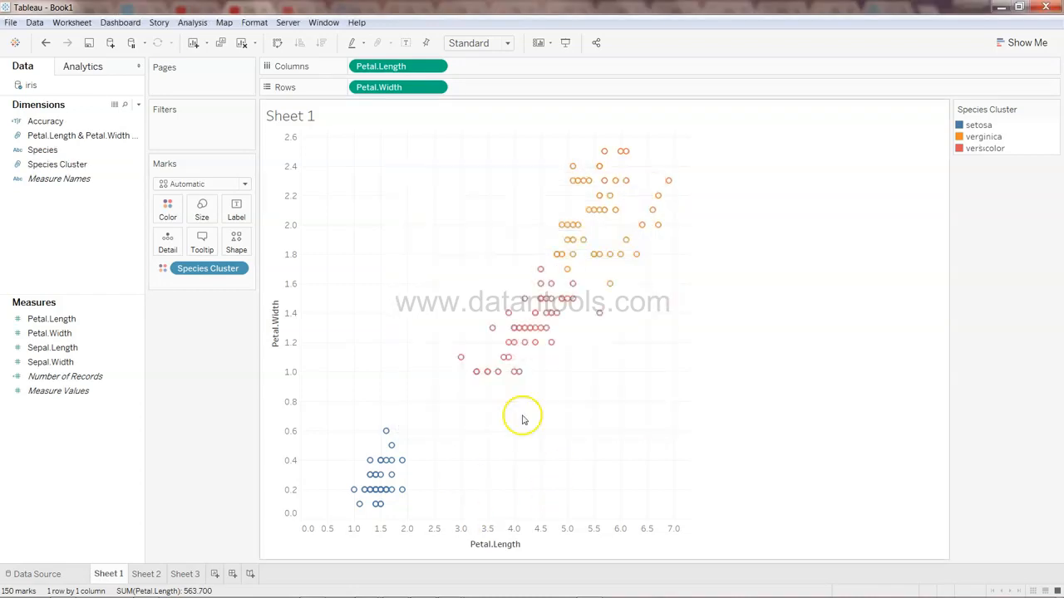
Switch to Sheet 2 and remove Accuracy from Columns
click(146, 574)
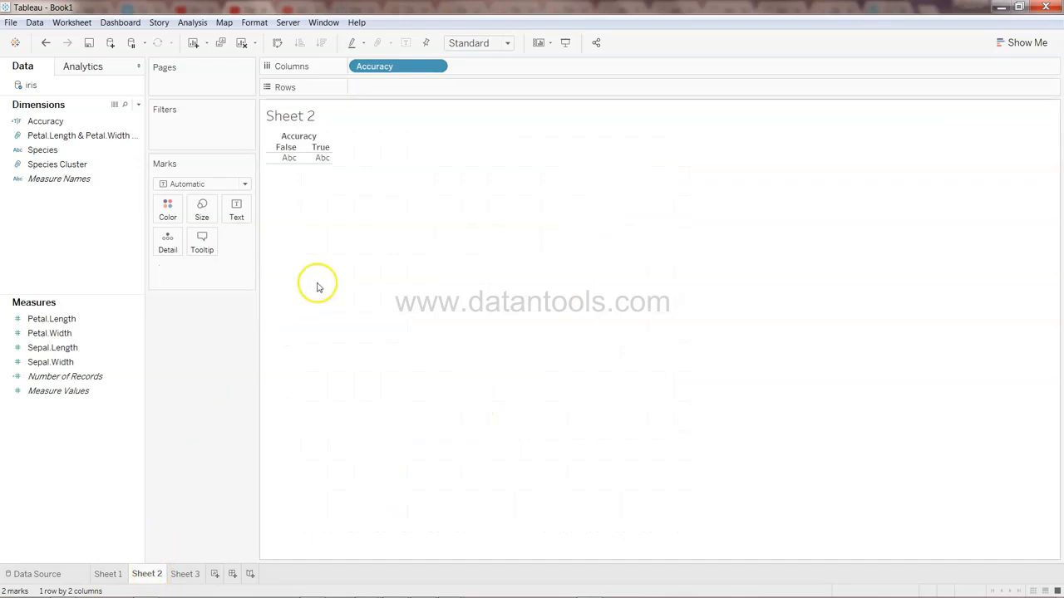
drag(405, 78, 91, 249)
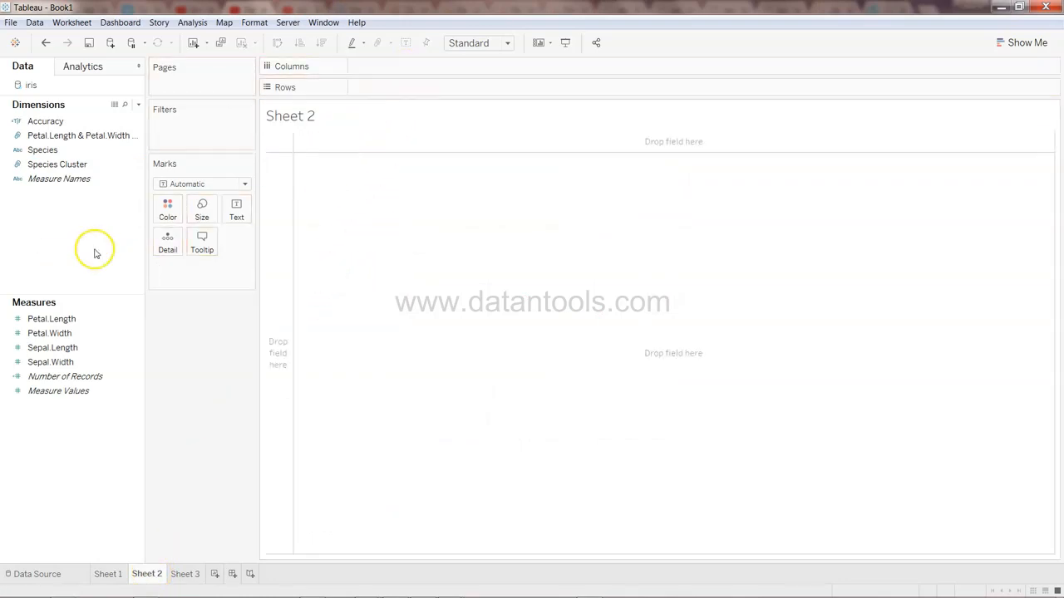
Open the Accuracy calculated field to review its formula, then close it
click(123, 120)
click(137, 123)
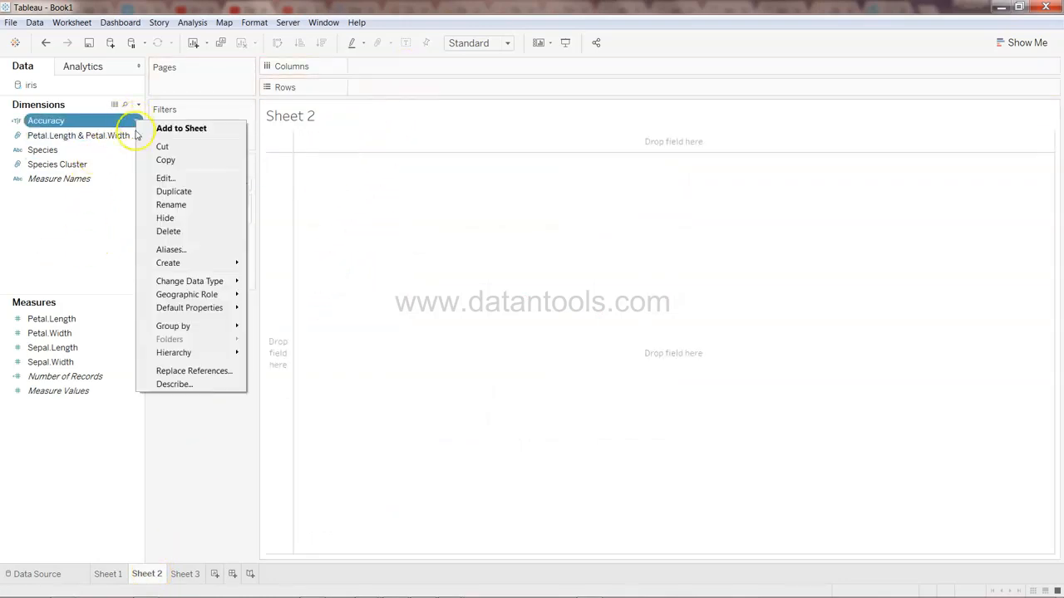
click(171, 178)
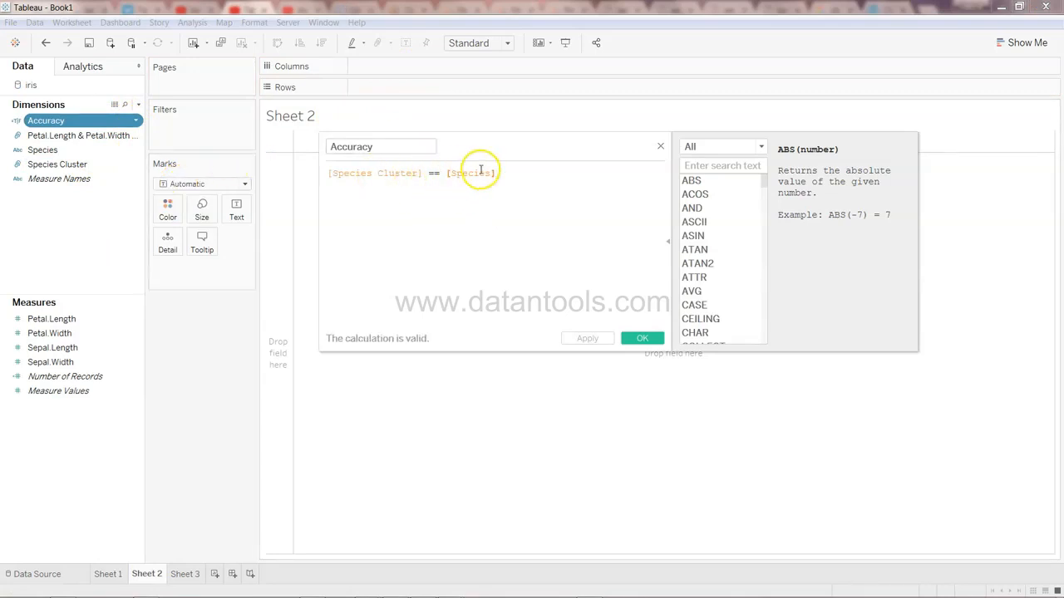
click(641, 339)
Place Accuracy on Rows and add Number of Records as the table's text values
drag(111, 122, 399, 94)
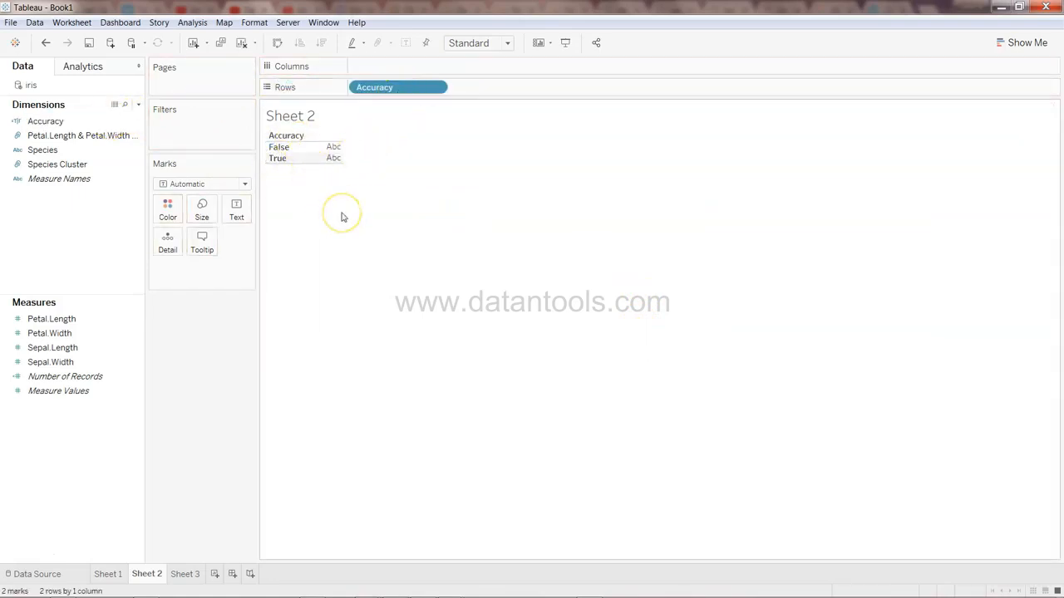
click(108, 266)
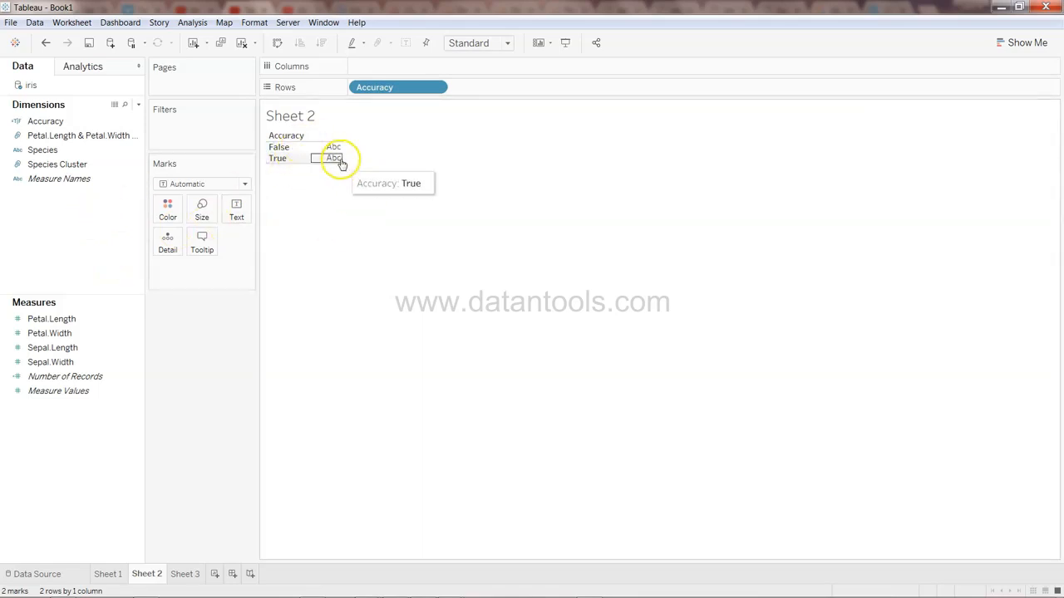
drag(95, 376, 334, 152)
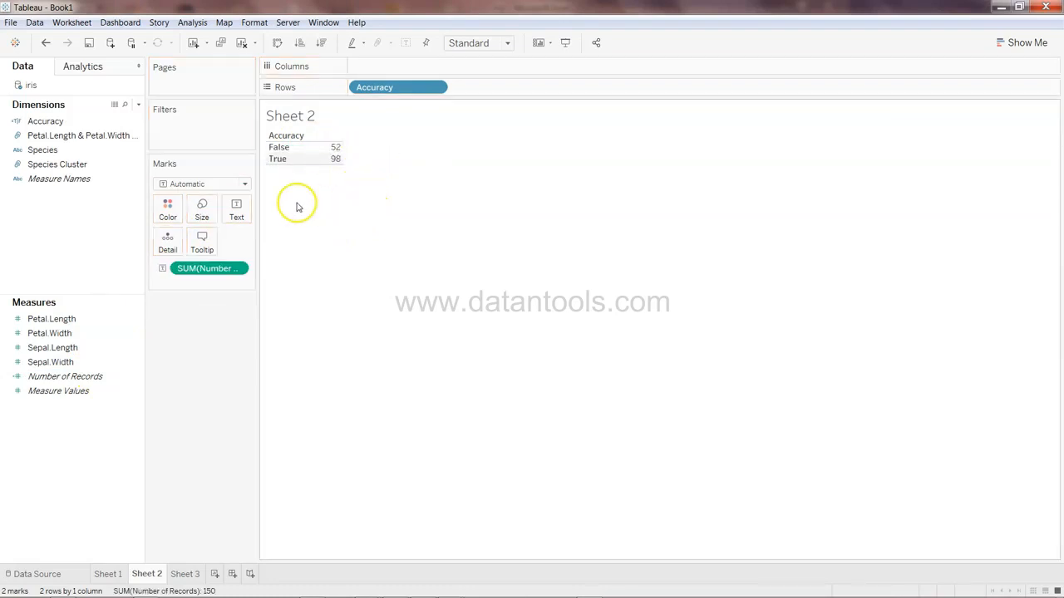
mouse_move(333, 157)
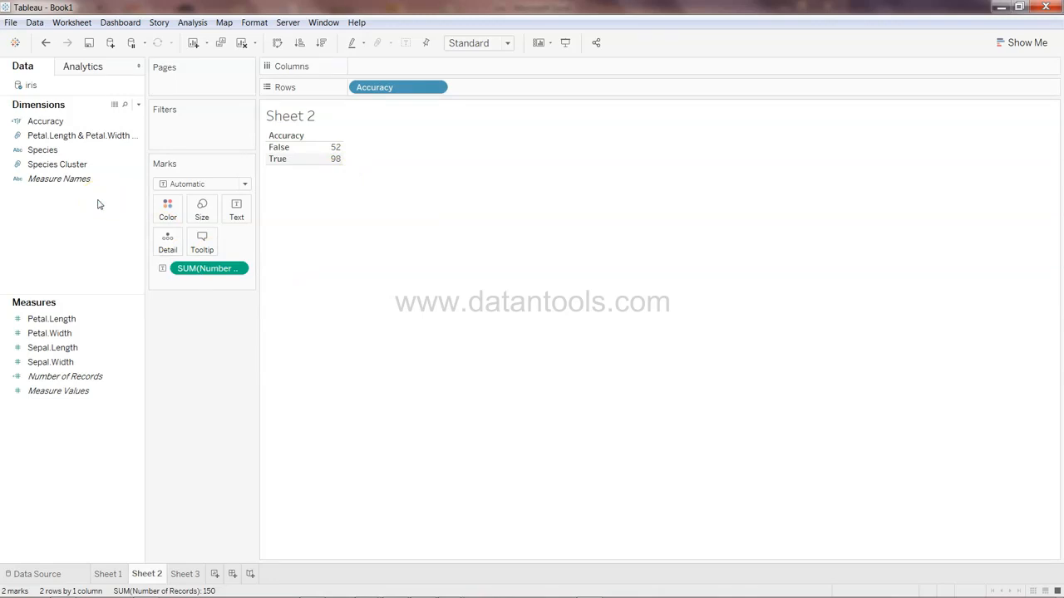
Return to Sheet 1 and inspect the Species spellings in the iris spreadsheet in Excel, copying a species cell
right_click(108, 574)
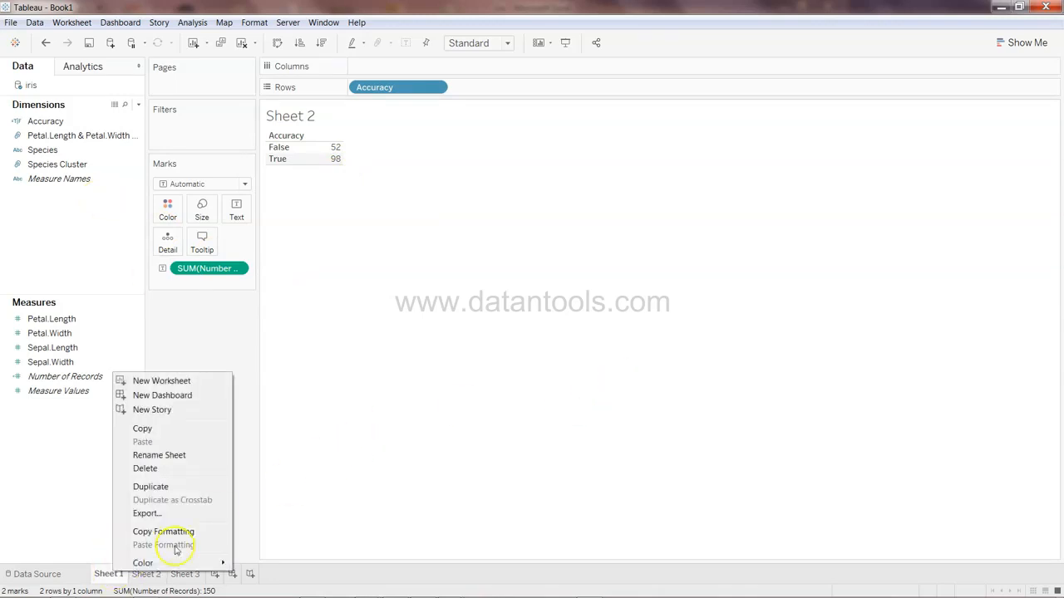
click(108, 575)
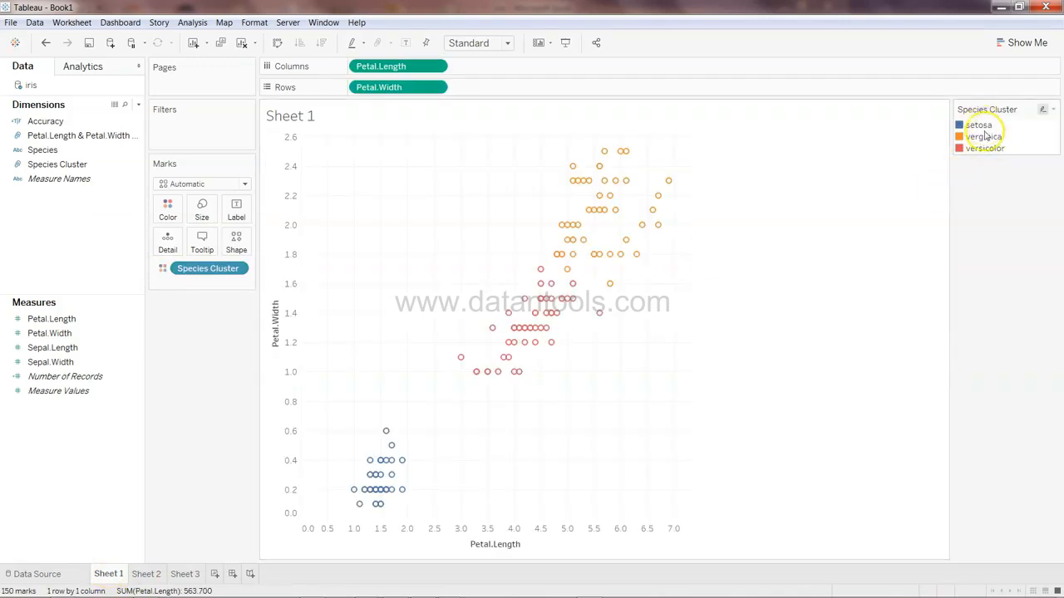
click(61, 589)
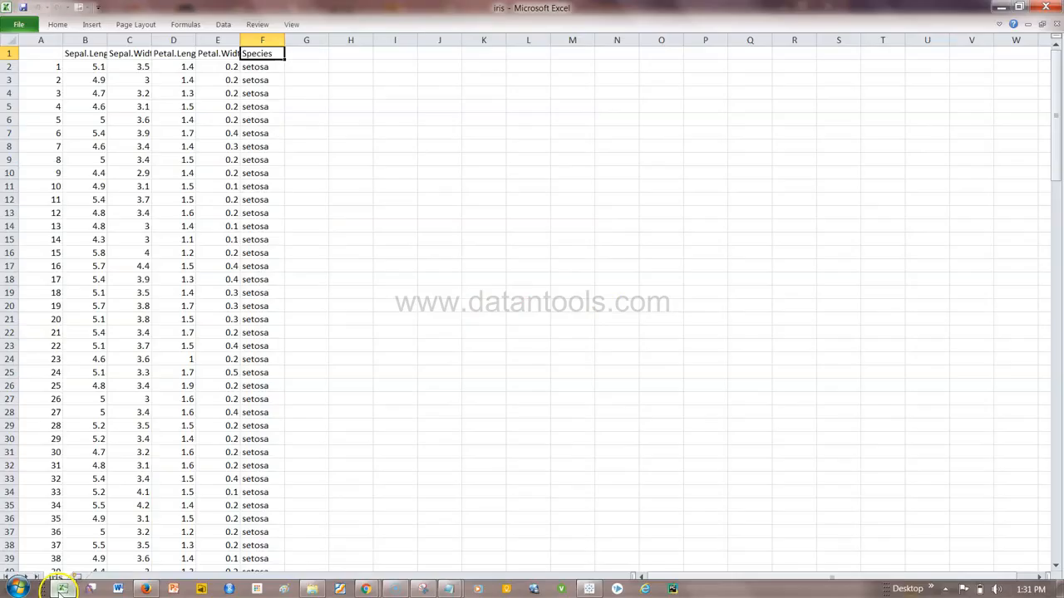
drag(453, 12, 310, 66)
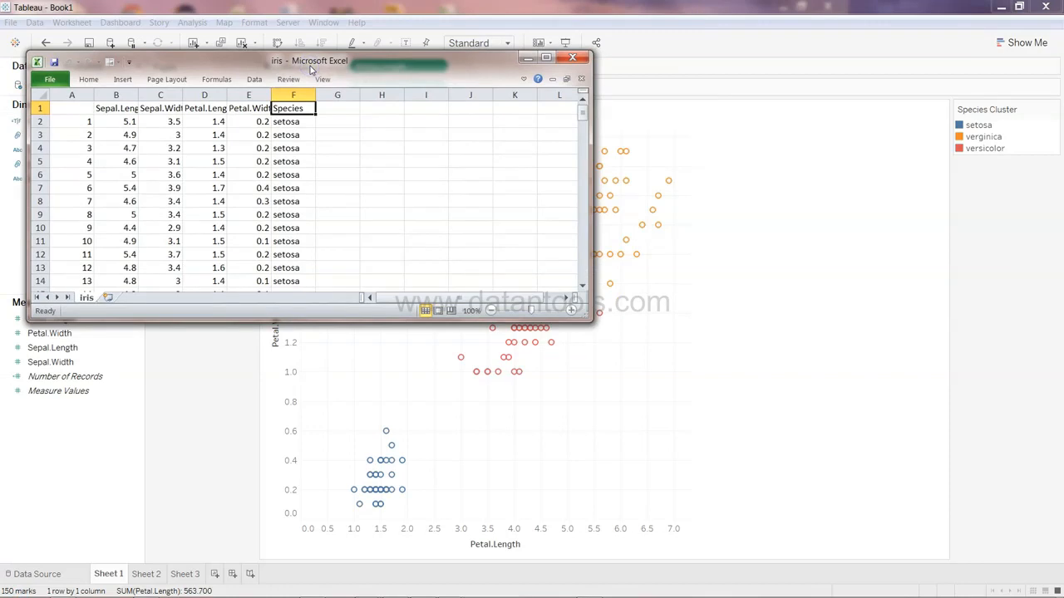
key(alt+Down)
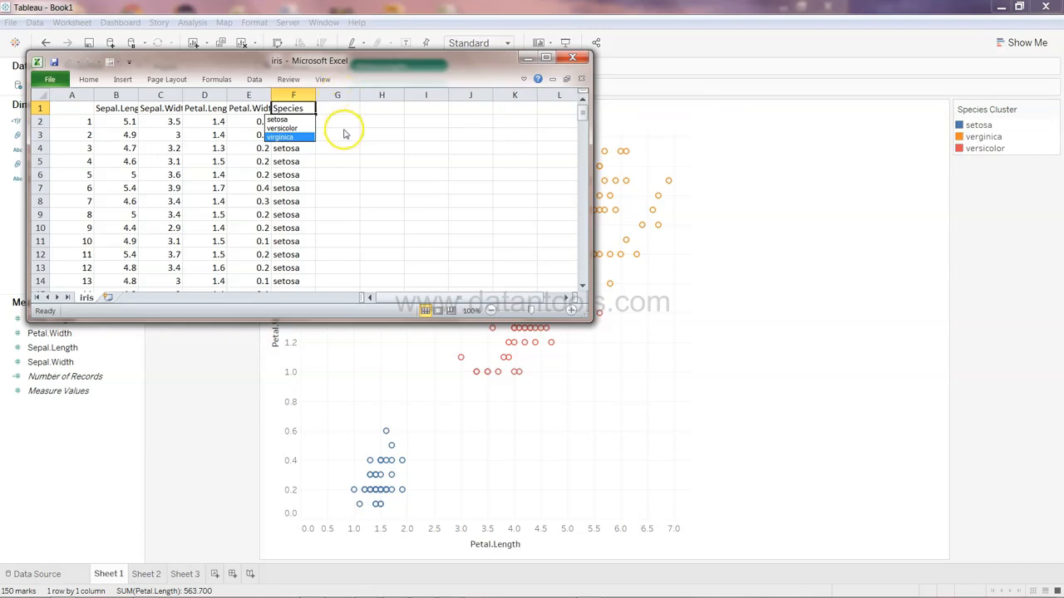
key(Escape)
key(ctrl+Down)
key(Up)
key(ctrl+c)
key(alt+Tab)
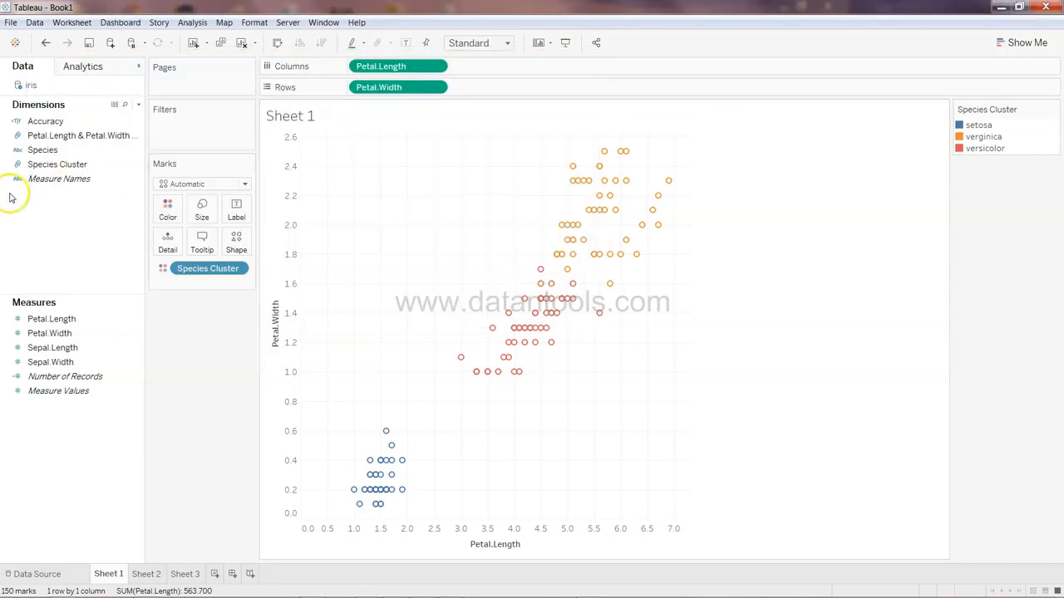
Open the Species Cluster group editor and rename the third group to virginica
right_click(131, 164)
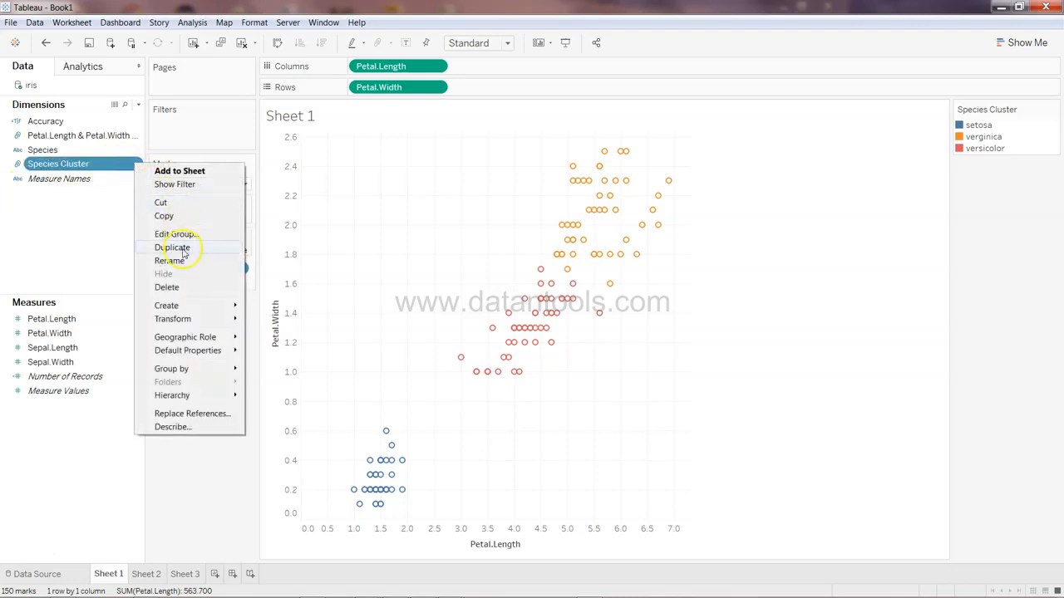
click(199, 237)
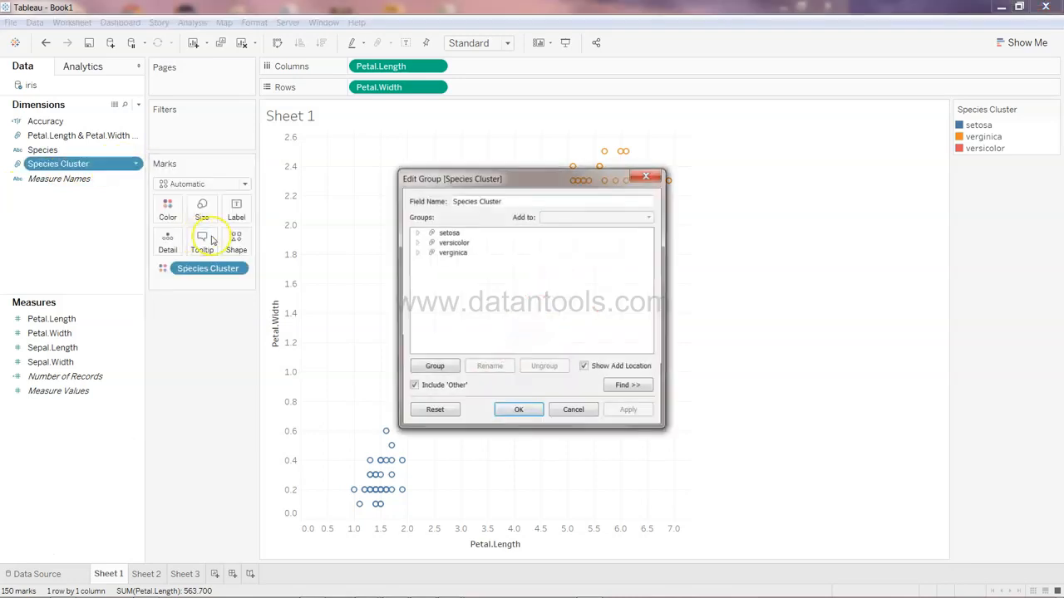
click(457, 243)
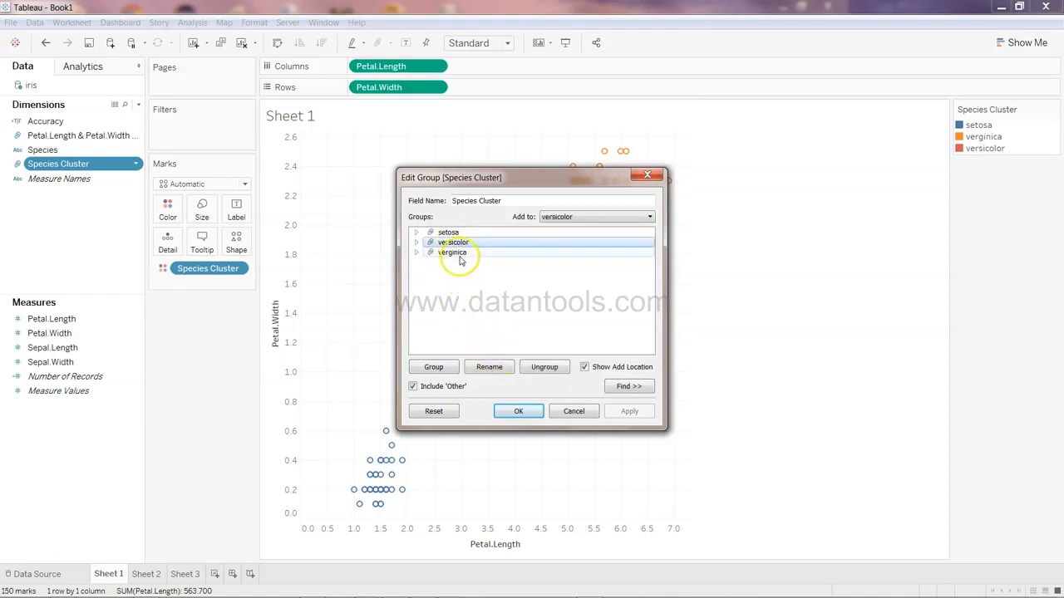
click(488, 374)
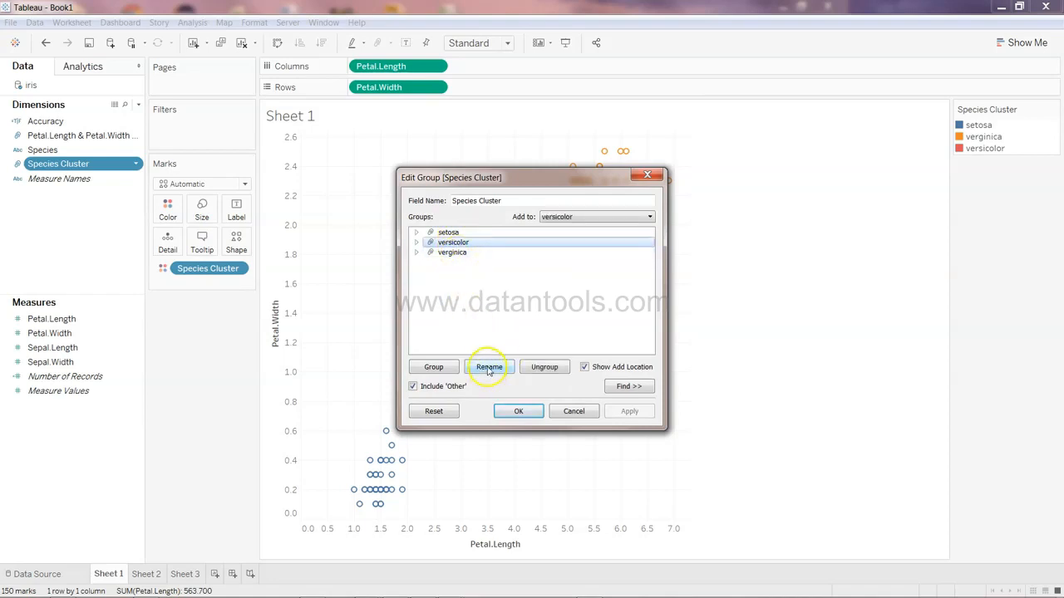
text(virginica)
click(463, 253)
click(491, 372)
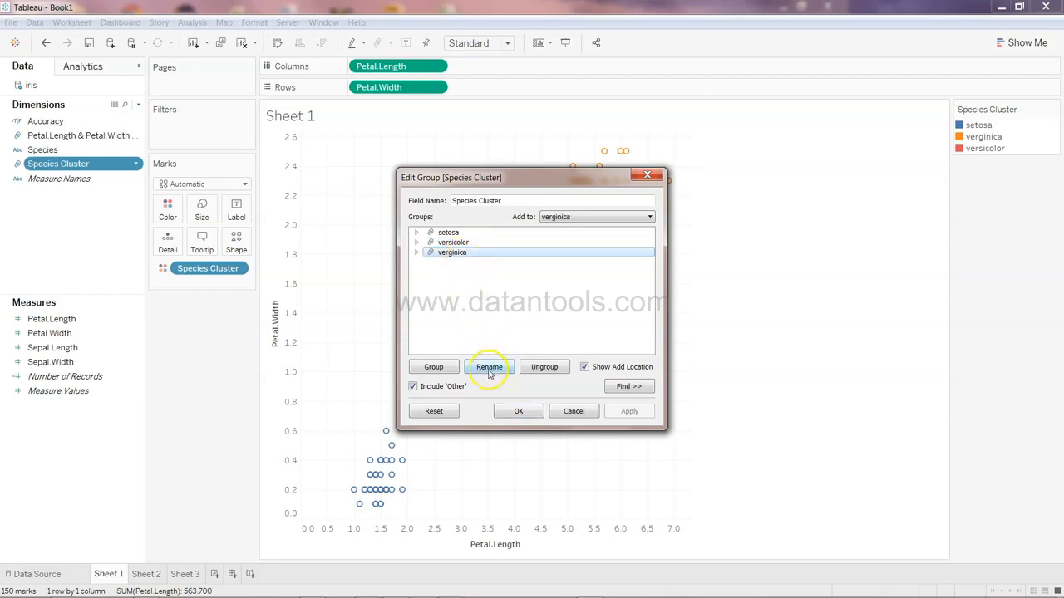
key(Return)
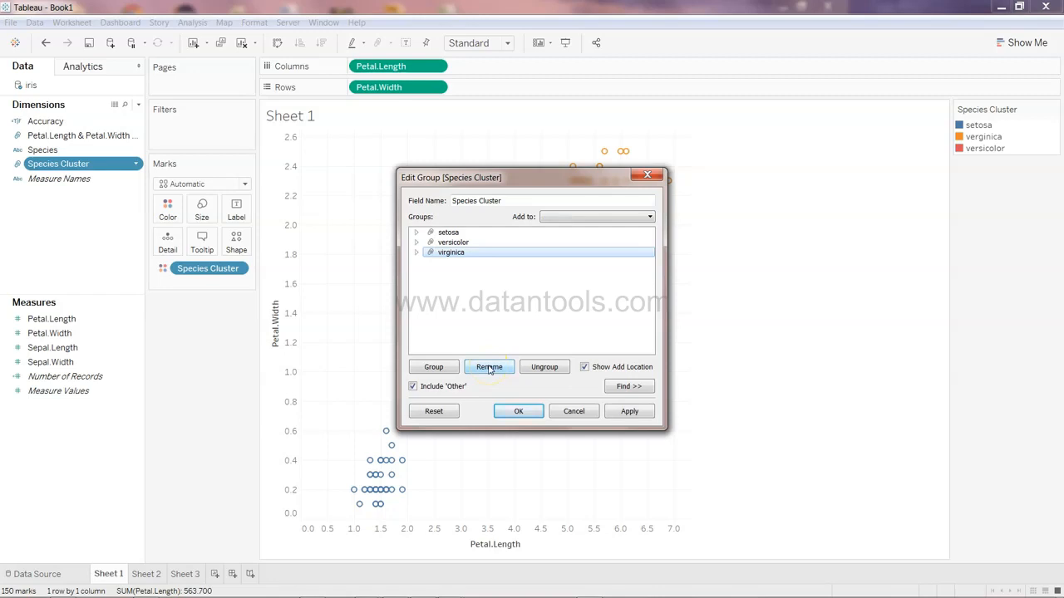
Compare the group names with the Excel Species column and confirm the group edit
click(490, 367)
click(476, 256)
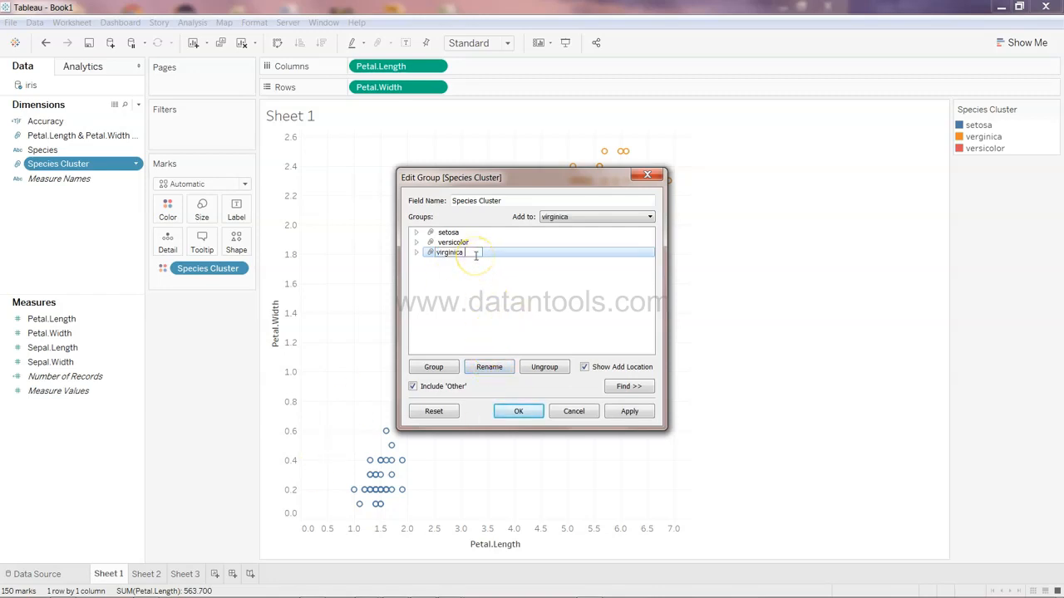
click(504, 304)
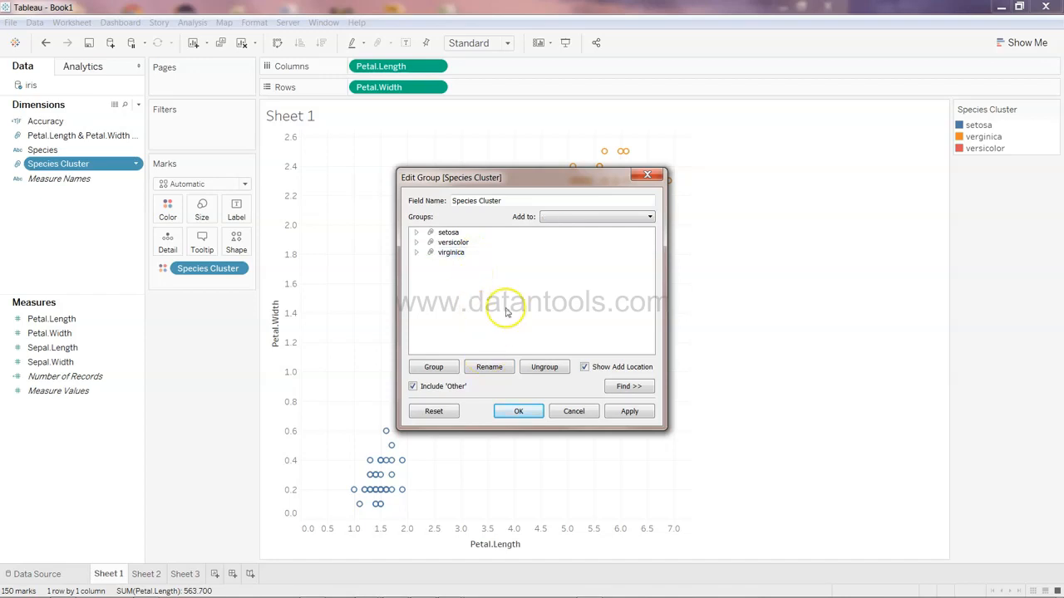
click(470, 242)
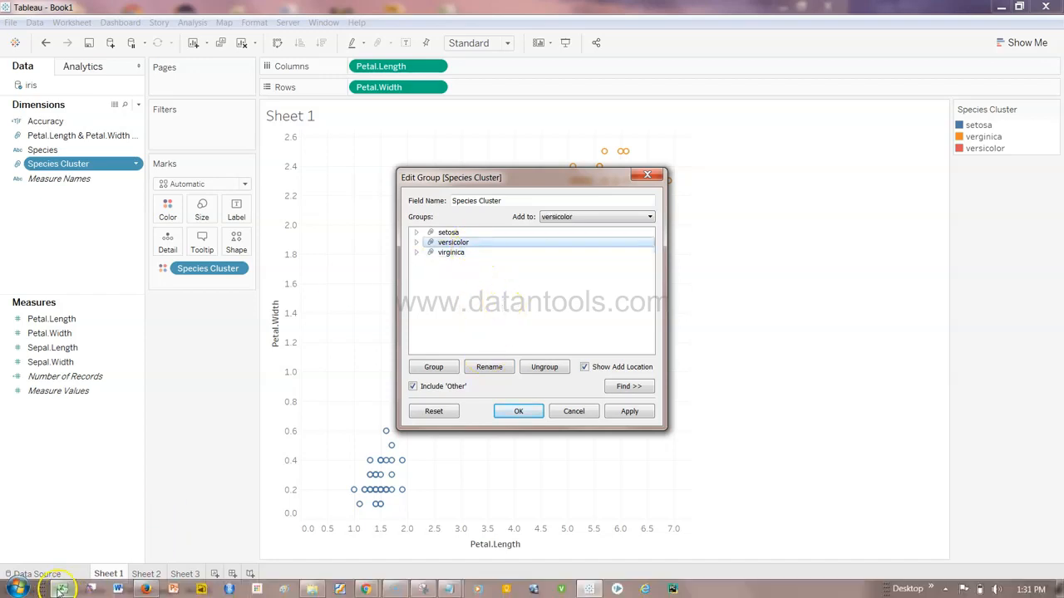
click(62, 590)
scroll(290, 125, up, 19)
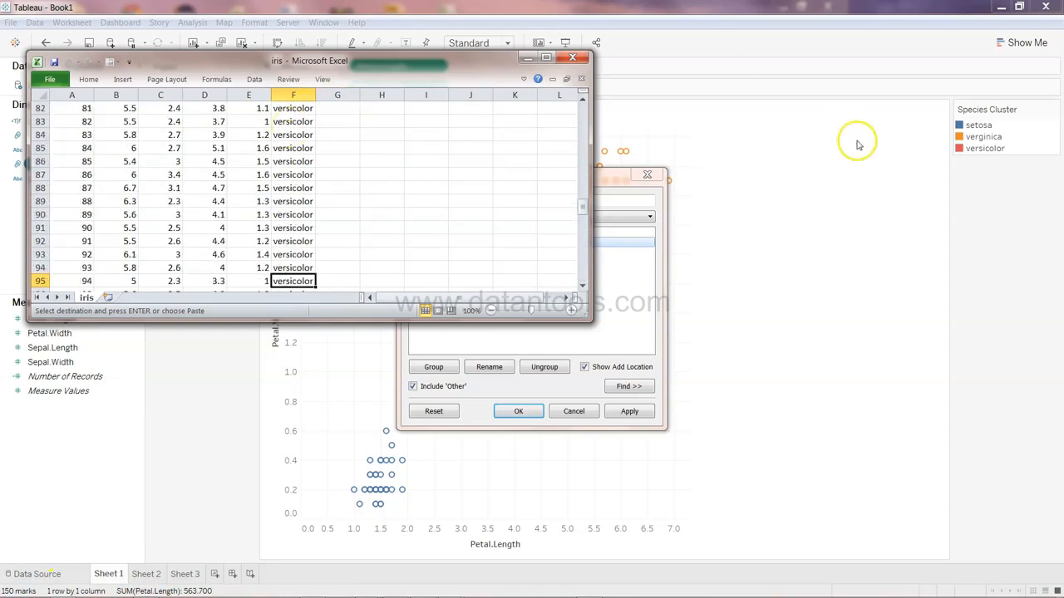
click(986, 150)
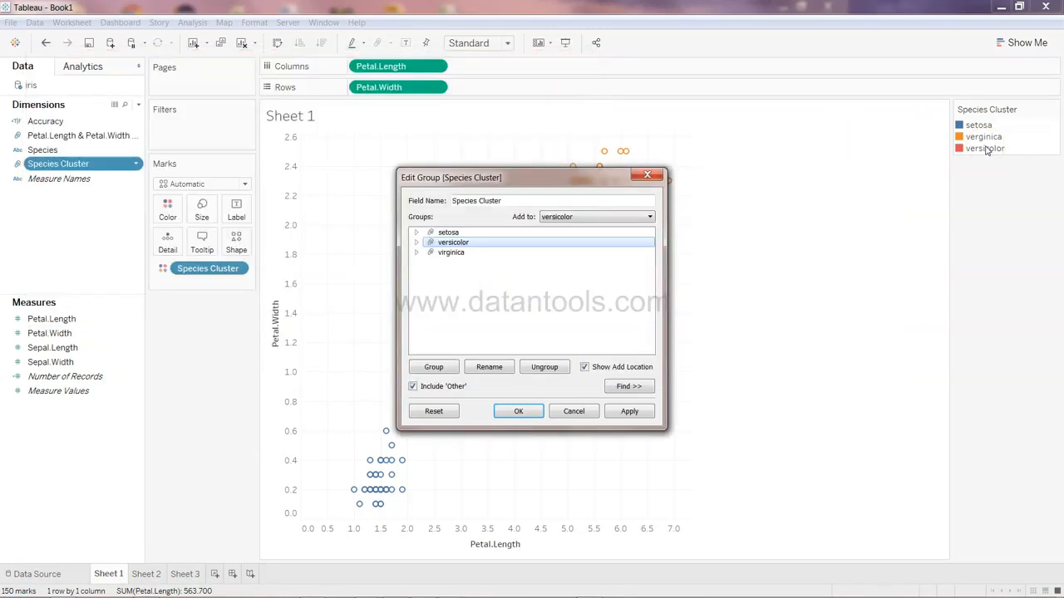
click(519, 411)
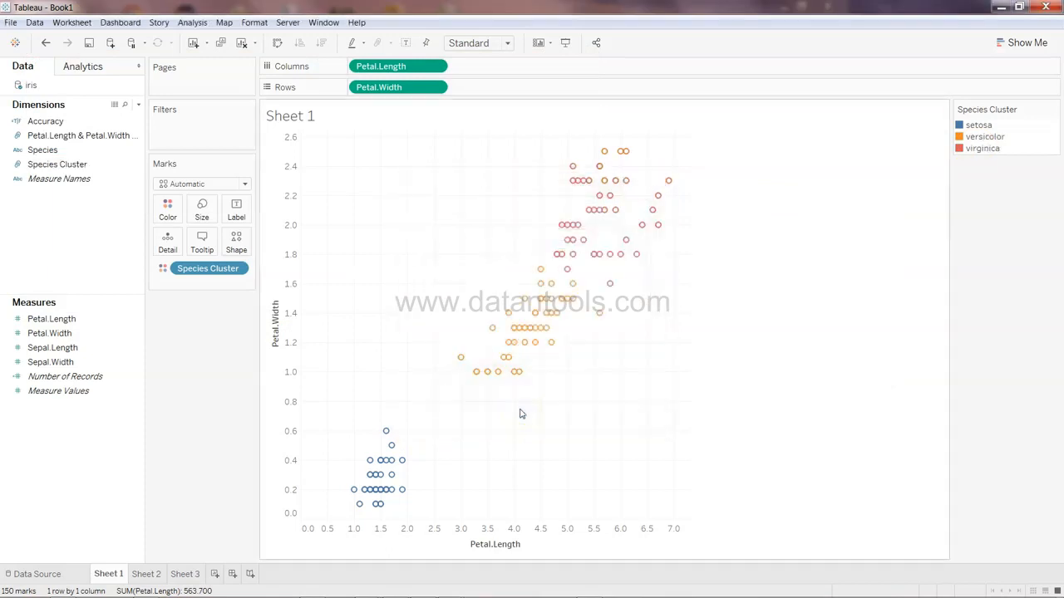
Switch to Sheet 2 and set the mark type of the Accuracy table to Bar
click(147, 574)
mouse_move(326, 158)
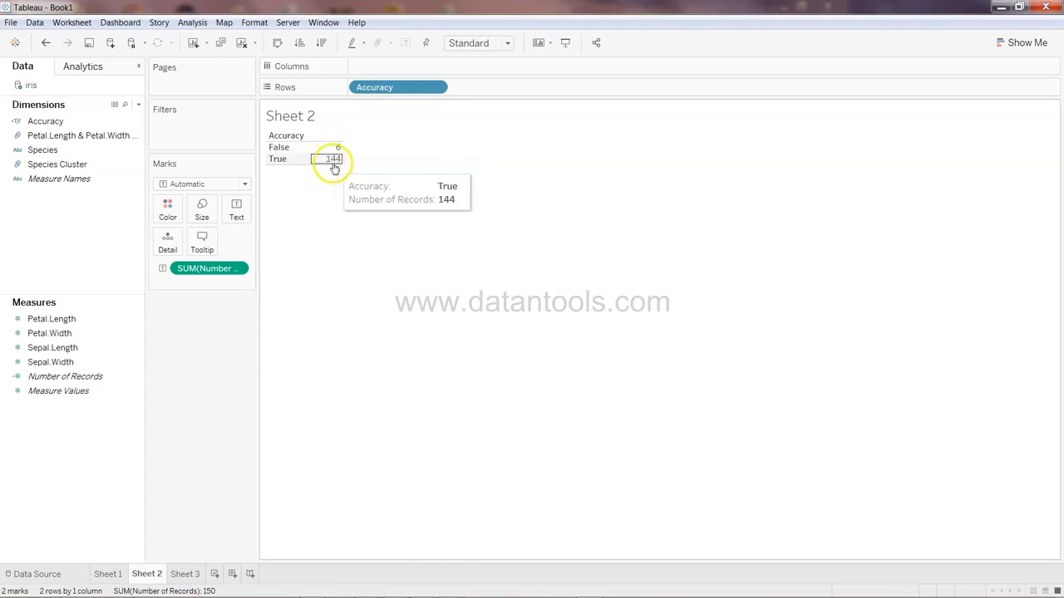
click(243, 184)
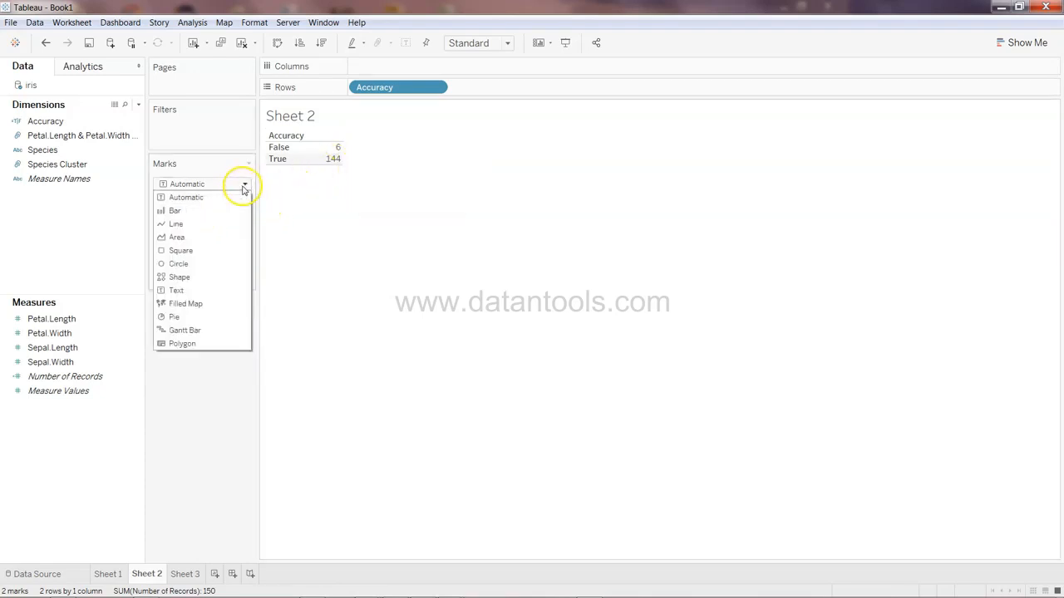
click(204, 210)
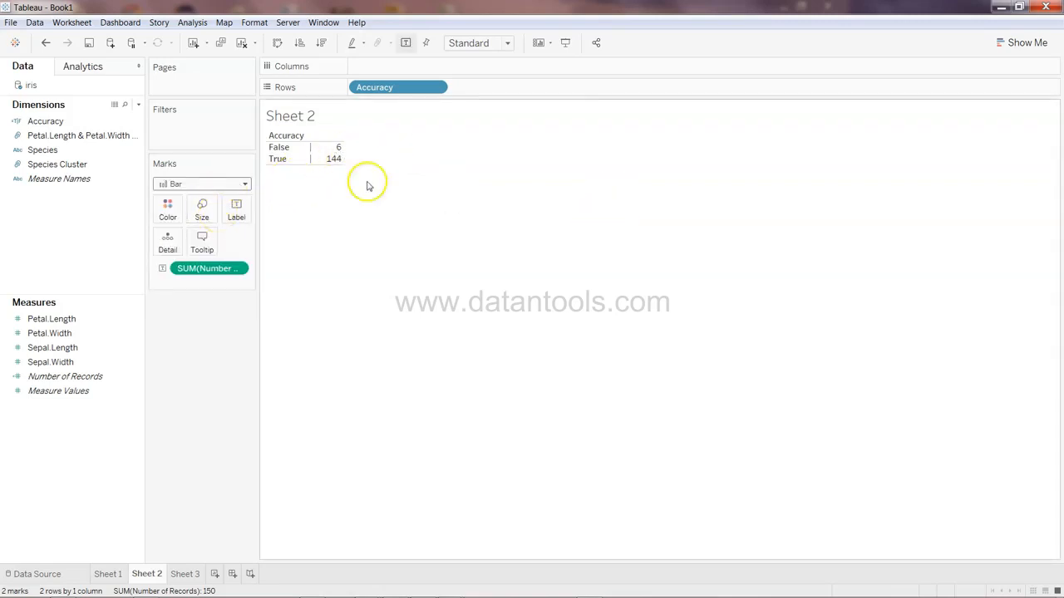
click(226, 186)
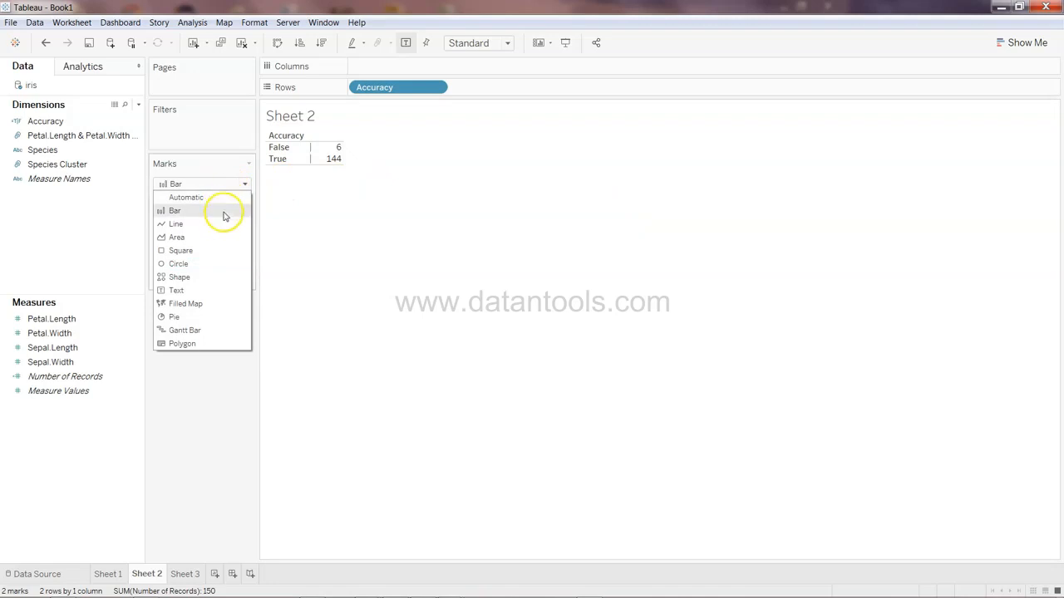
click(223, 215)
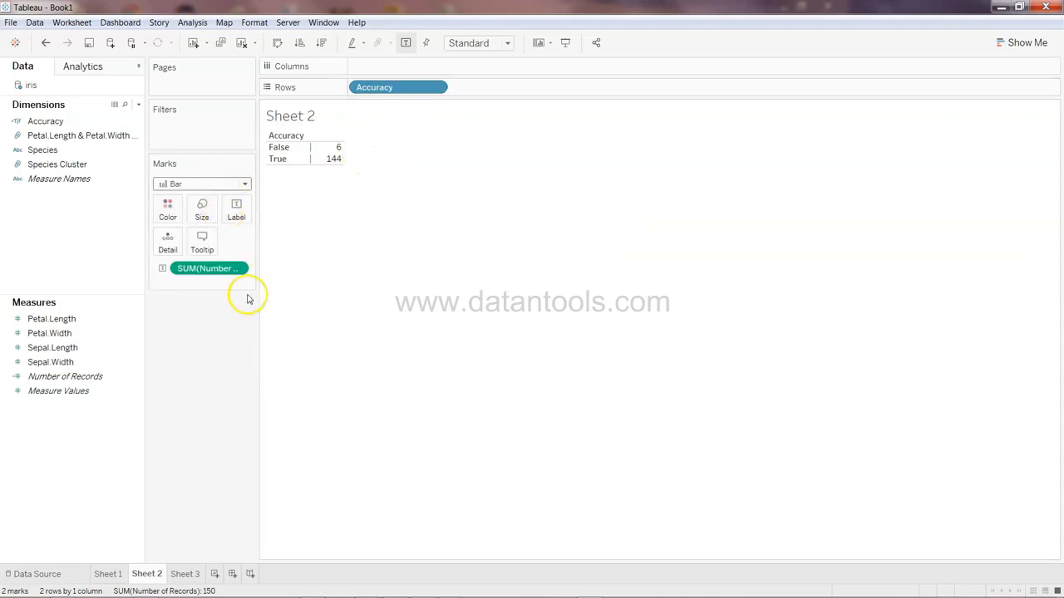
Turn the Accuracy view into a horizontal bar chart with Show Me
click(1024, 42)
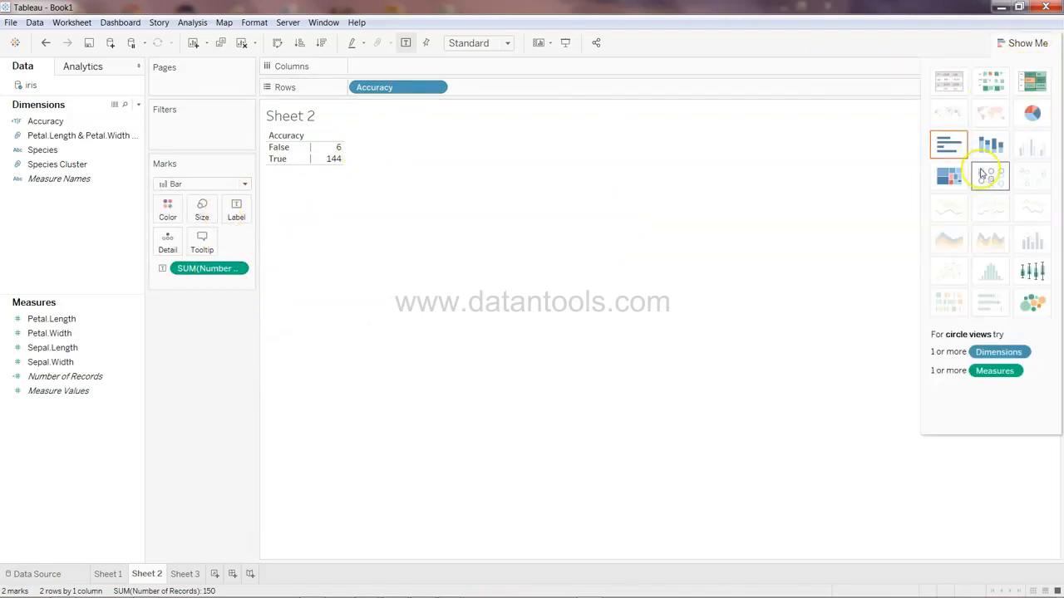
click(943, 150)
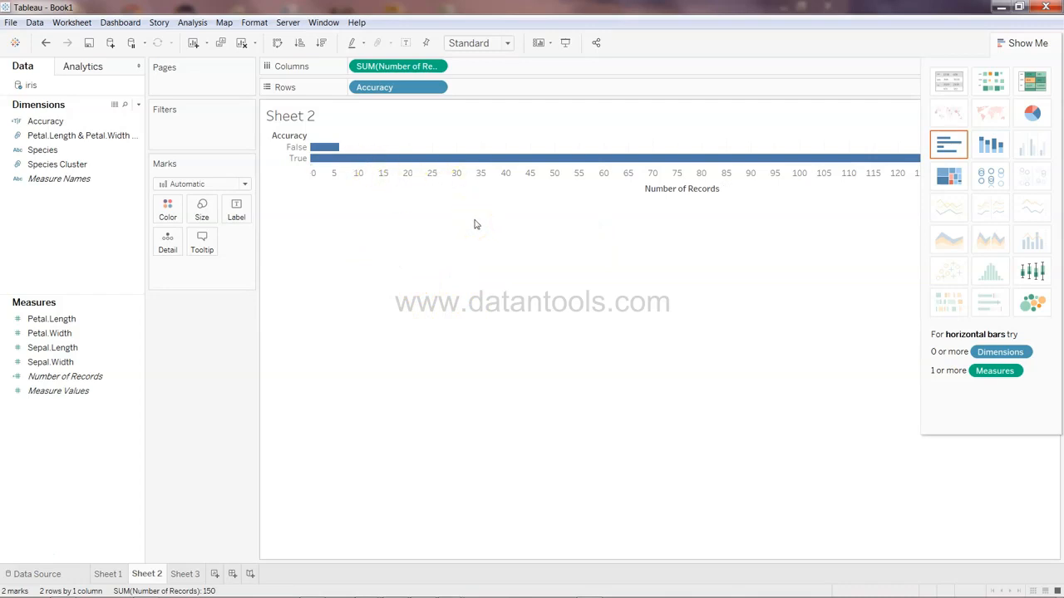
mouse_move(463, 160)
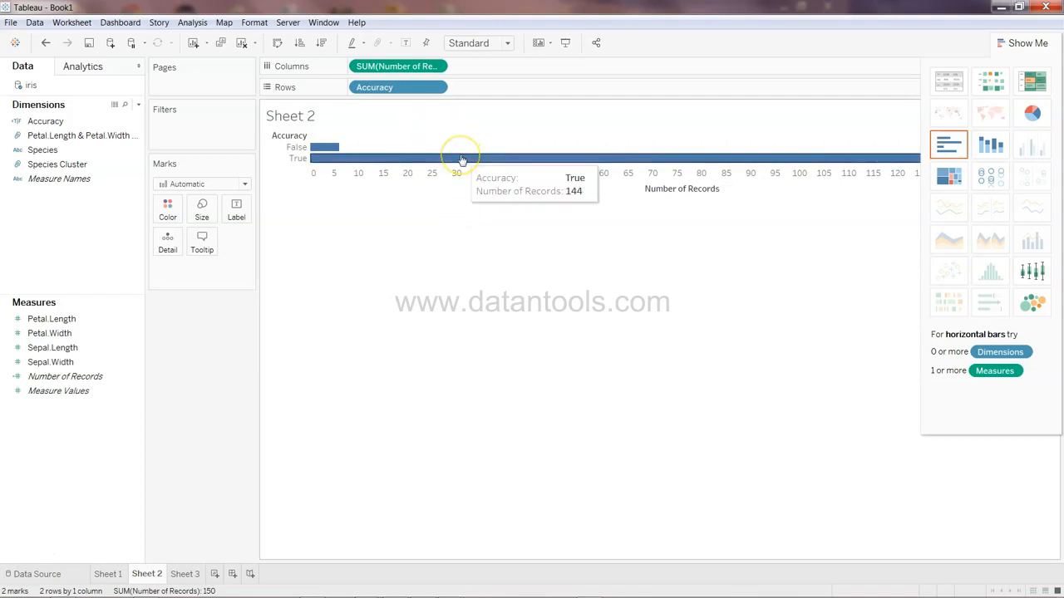
Create a new dashboard and place Sheet 1 on it
click(185, 574)
mouse_move(517, 374)
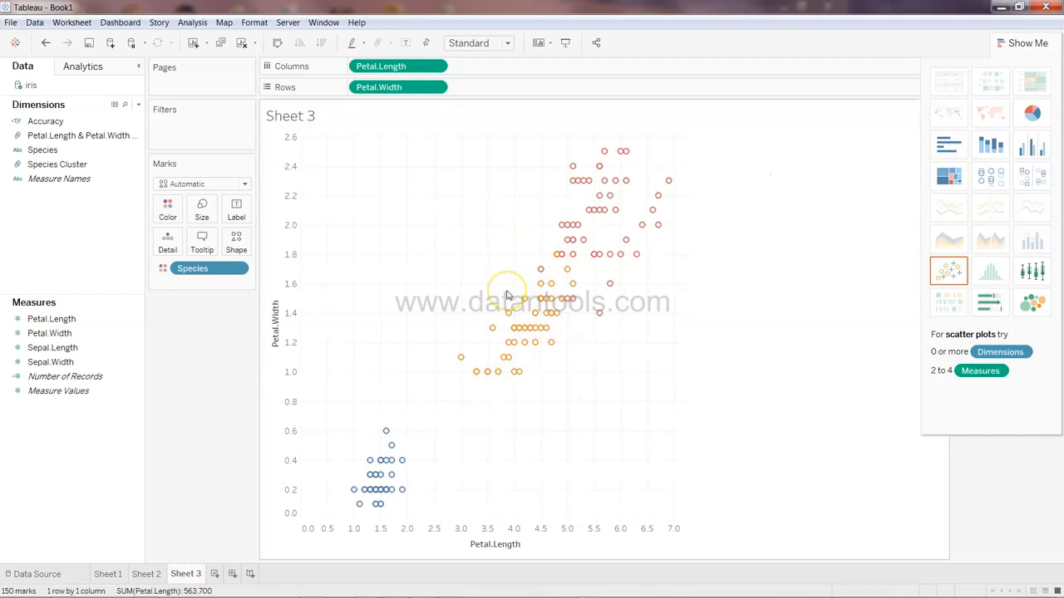
click(232, 574)
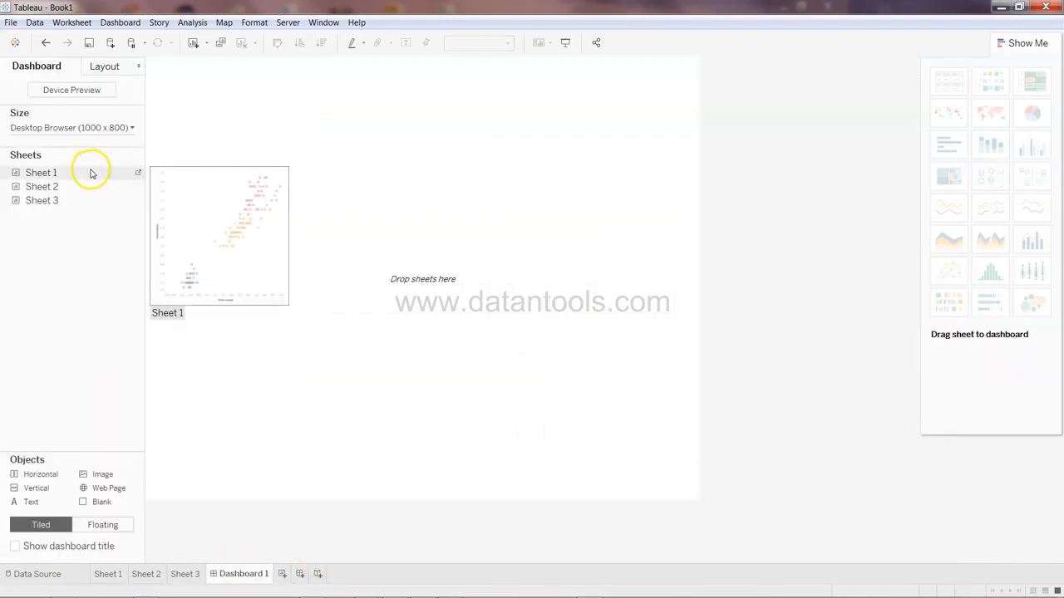
drag(102, 171, 258, 195)
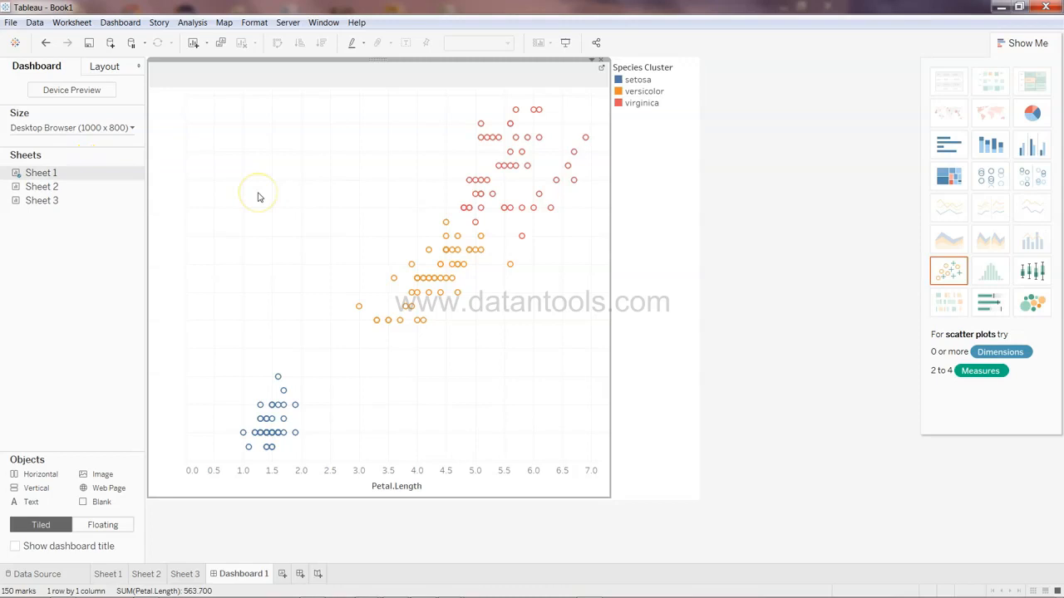
Add Sheet 3 to the dashboard beside Sheet 1
mouse_move(70, 207)
drag(70, 207, 694, 239)
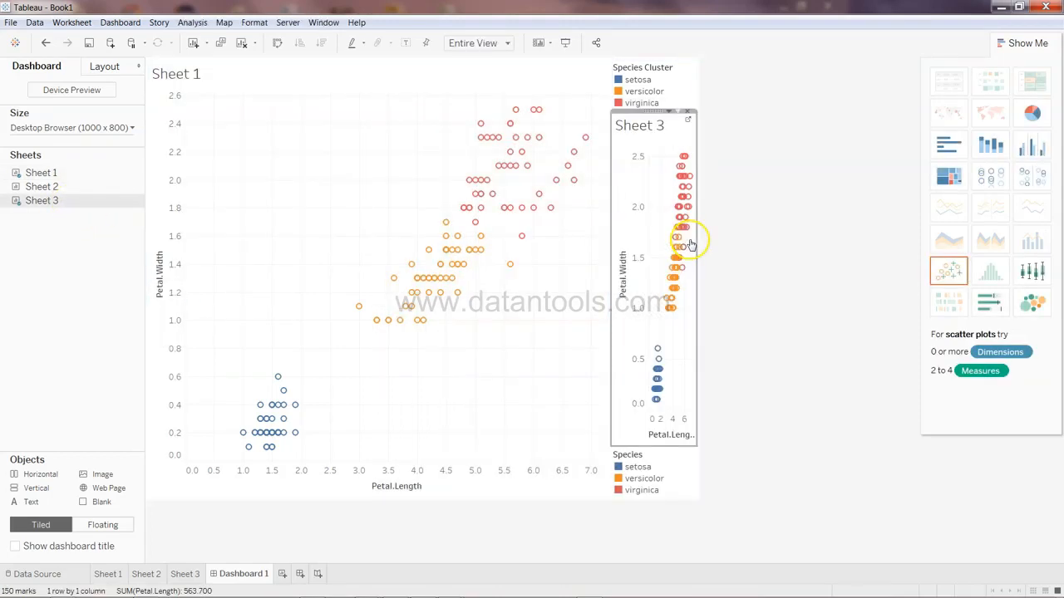
drag(656, 109, 693, 66)
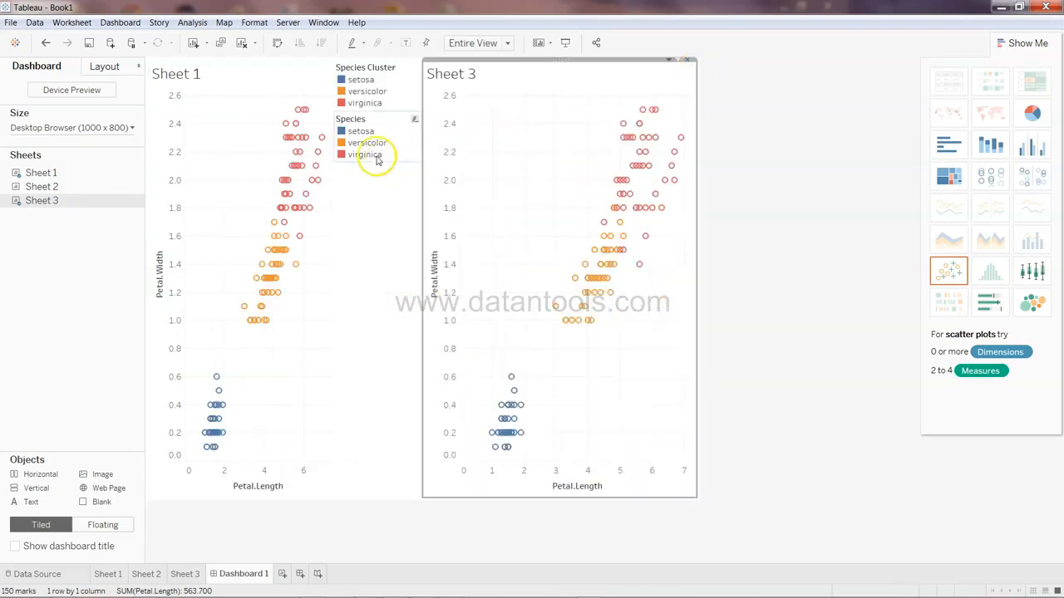
Remove the Species legend from the dashboard
click(380, 117)
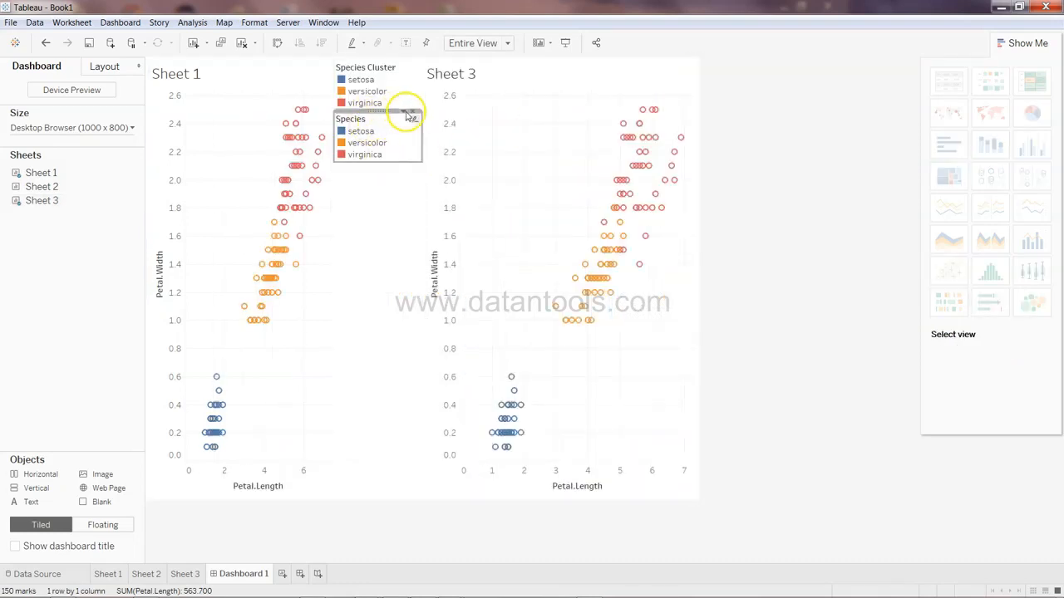
click(413, 114)
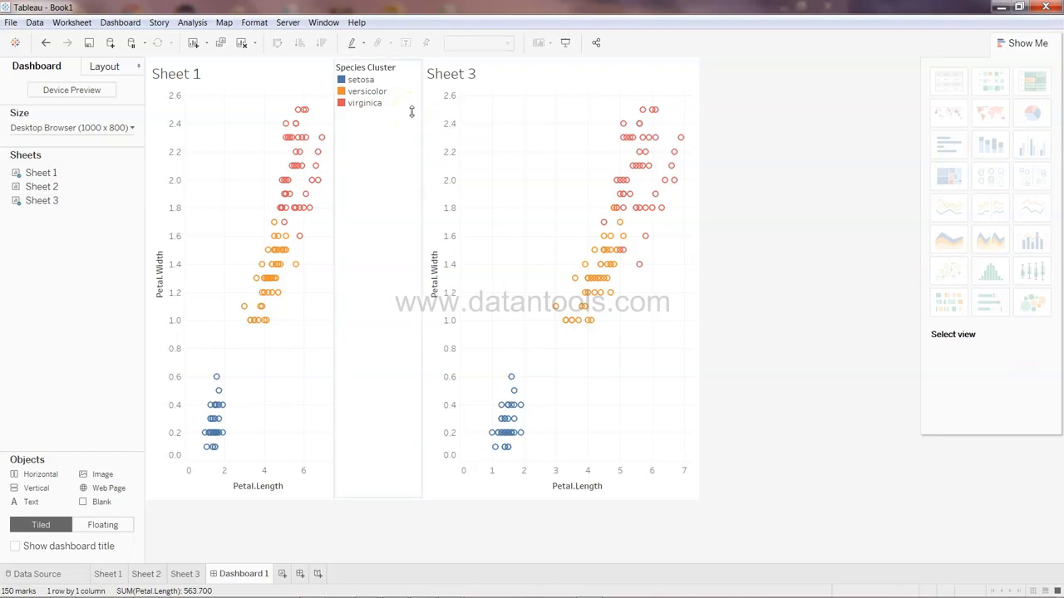
Resize the dashboard panes by moving the dividers between the legend and the two charts
drag(333, 194, 360, 199)
drag(419, 178, 444, 181)
click(180, 72)
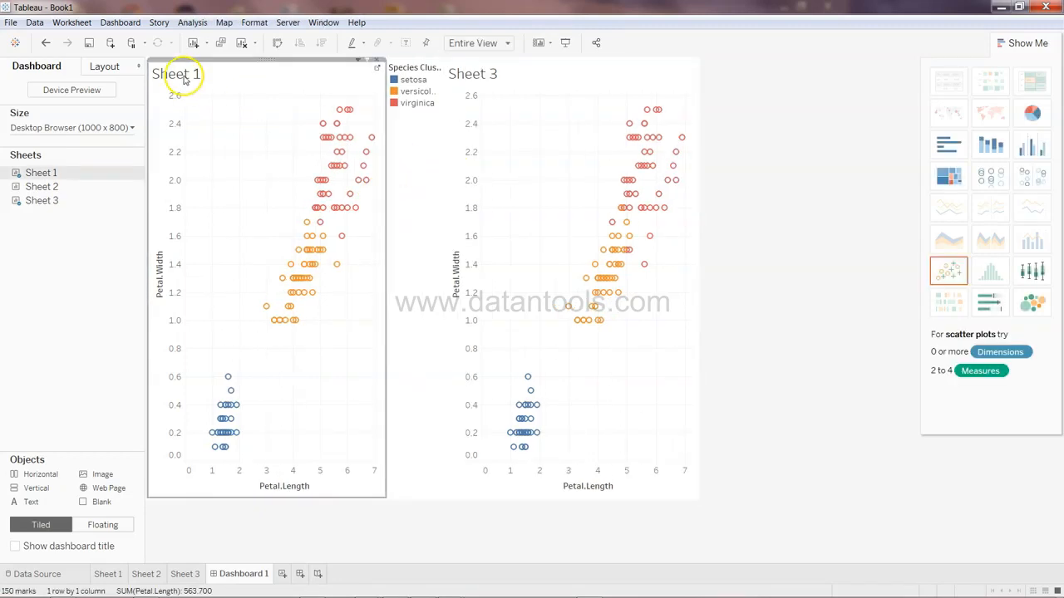
Rename Sheet 1 to ML Cluster
click(108, 574)
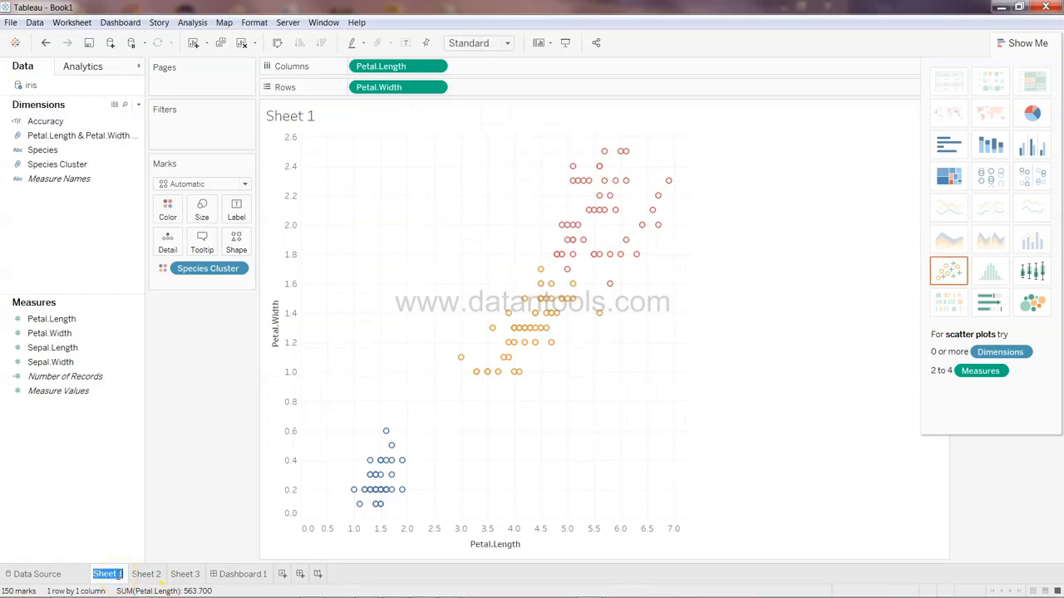
text(ML Cluster)
key(Return)
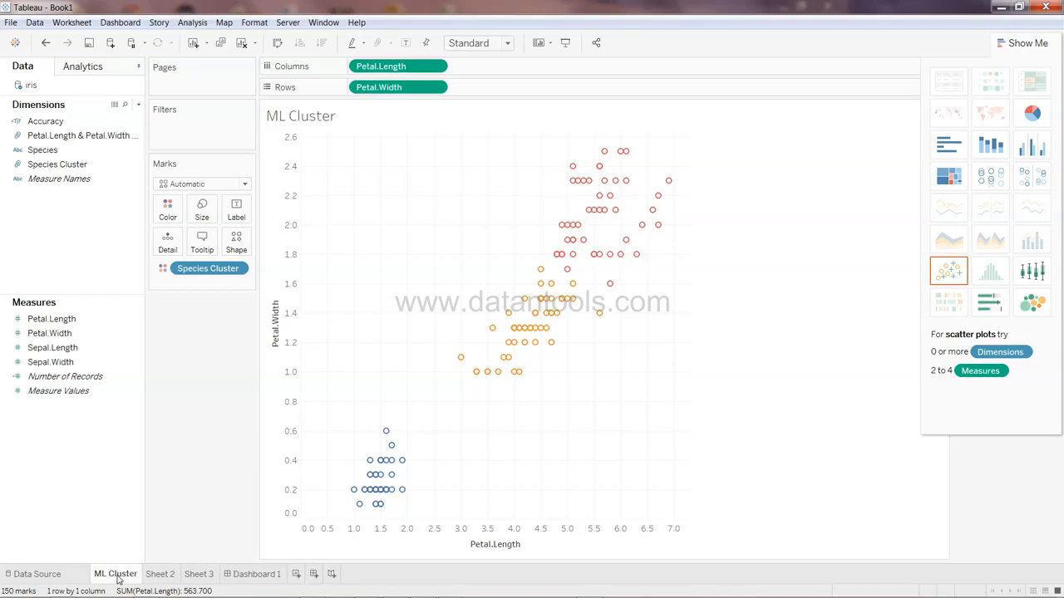
Rename Sheet 3 to Real Value
double_click(198, 574)
text(Real Value)
key(Return)
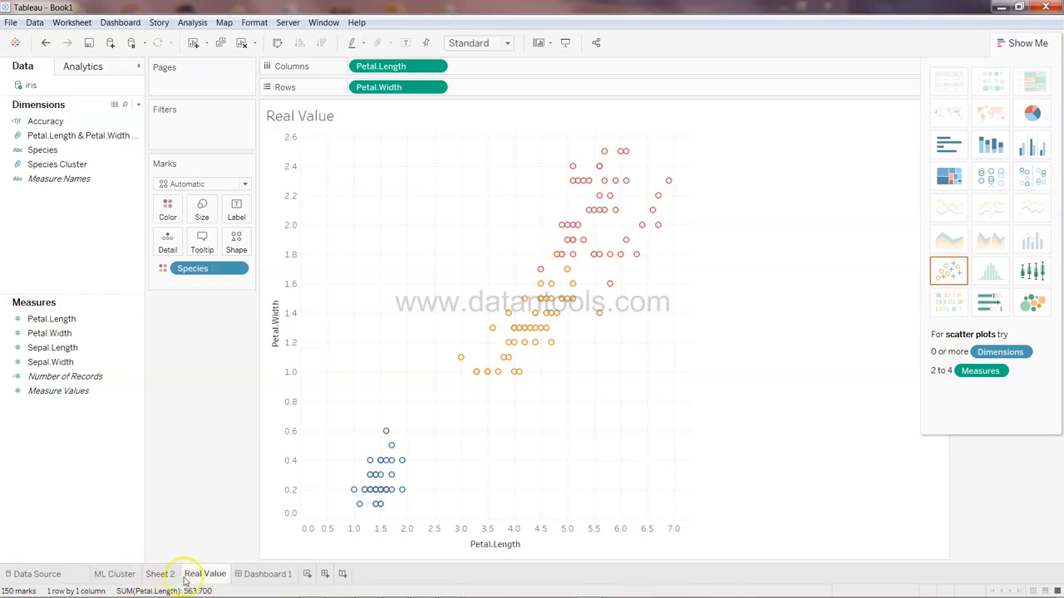
Rename Sheet 2 to Accuary
double_click(158, 576)
text(Accuary)
key(Return)
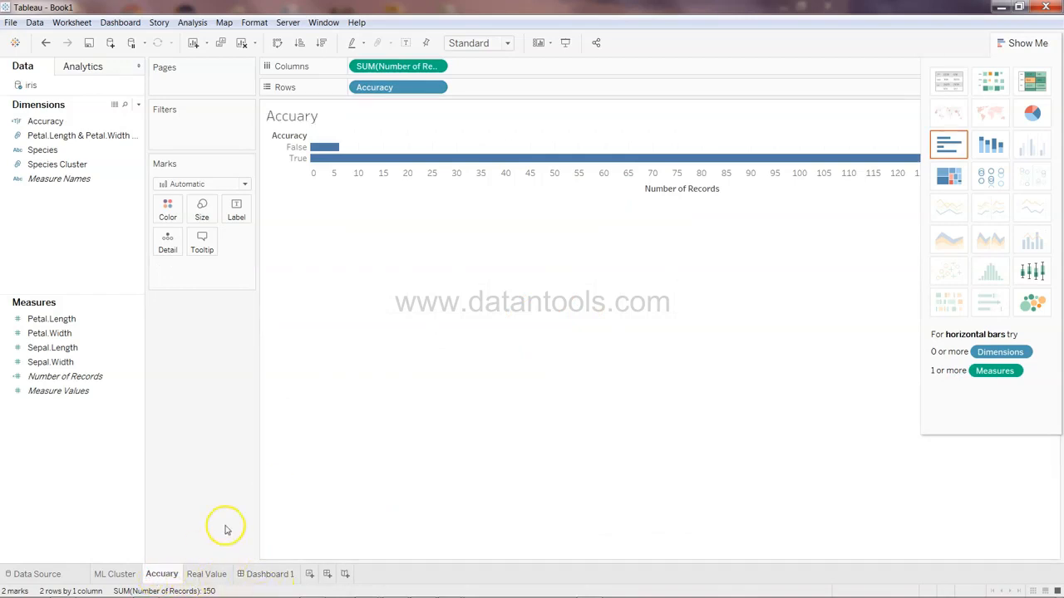
Open Dashboard 1 and compare tooltips of matching points in the ML Cluster and Real Value charts
click(270, 576)
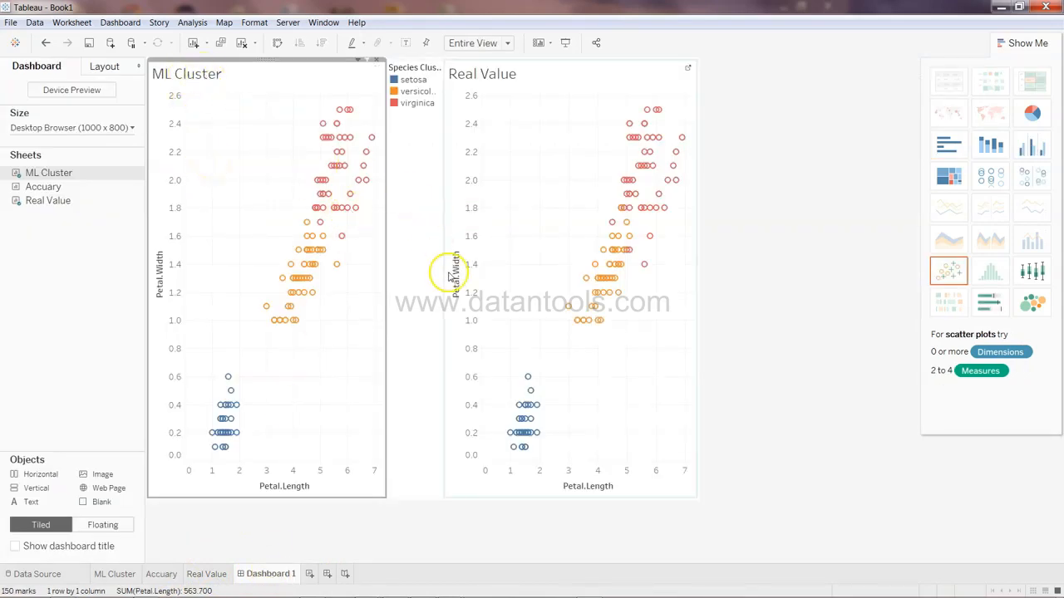
mouse_move(339, 269)
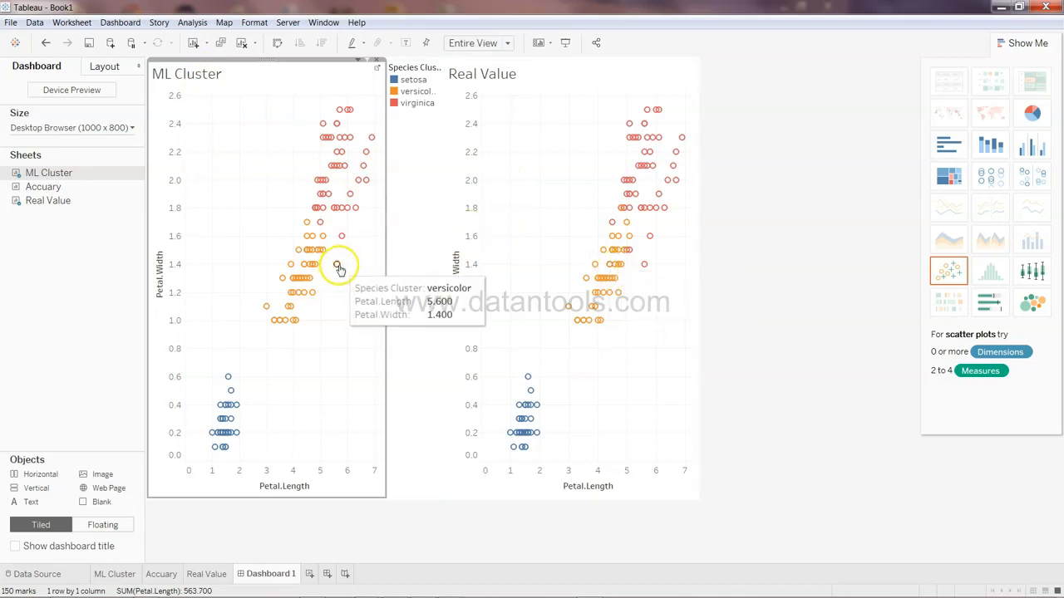
mouse_move(645, 269)
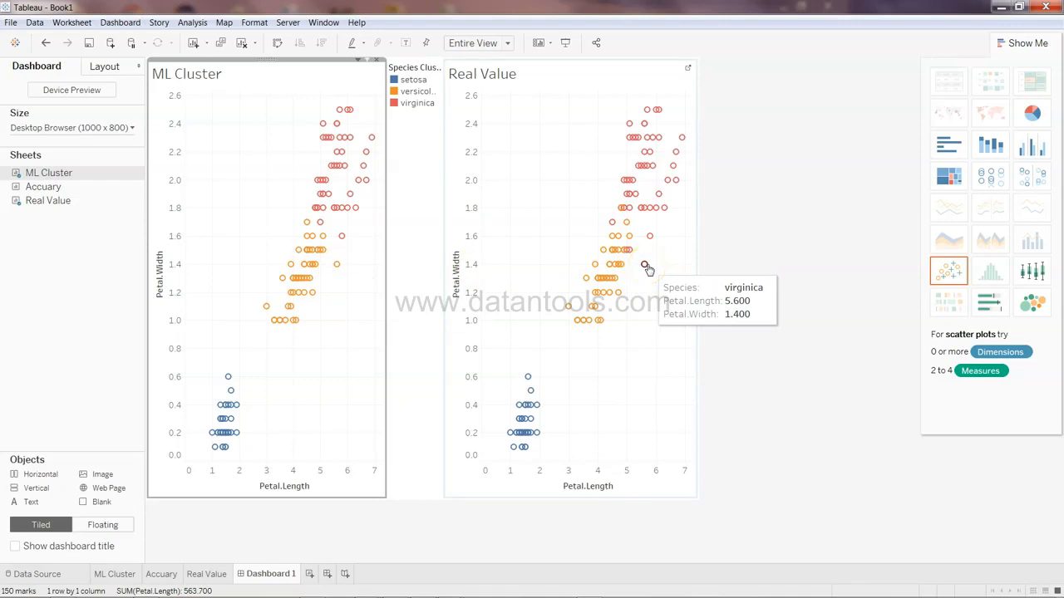
mouse_move(275, 325)
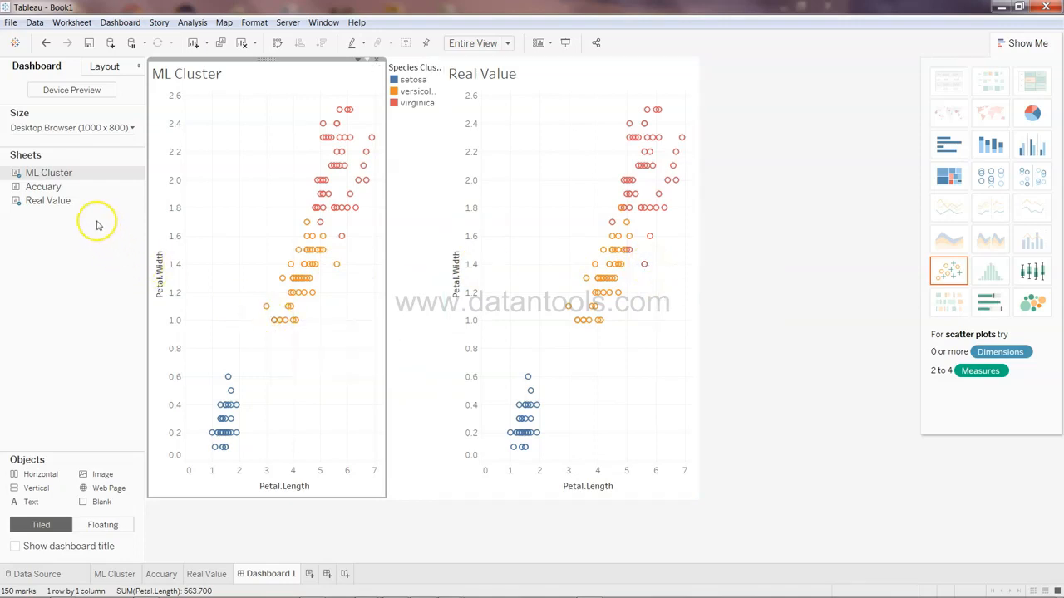
Add the Accuary sheet to the left side of the dashboard
drag(75, 190, 148, 187)
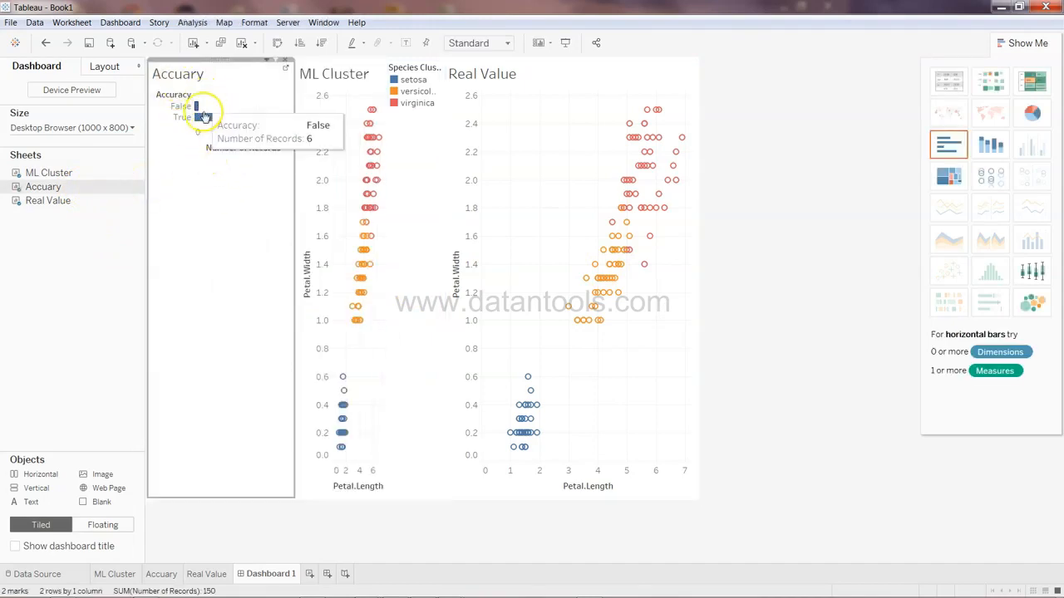
mouse_move(231, 123)
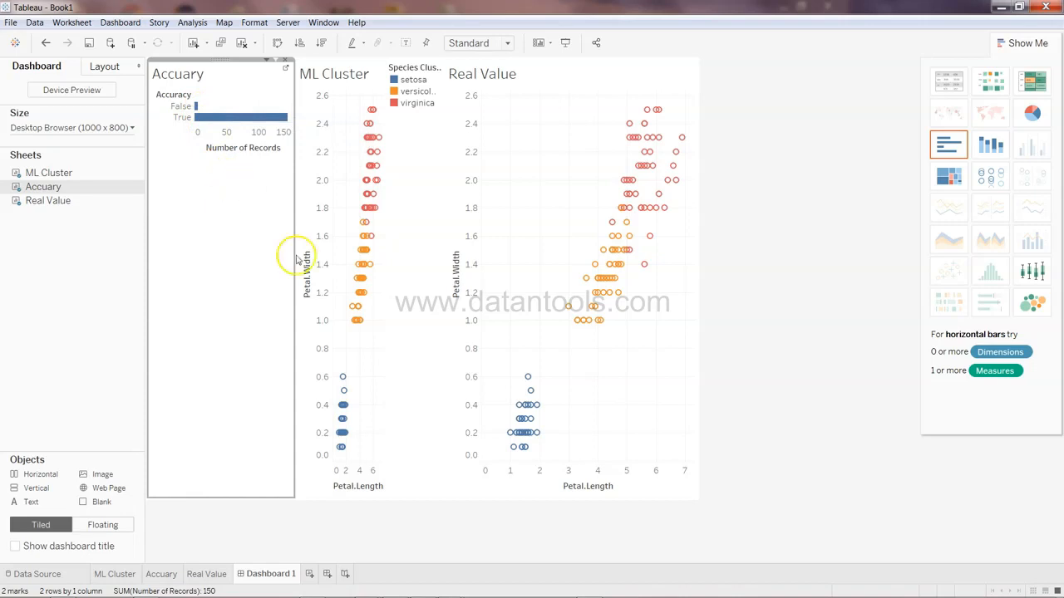
In a new workbook, connect to the titanic Excel file on the Desktop
click(753, 294)
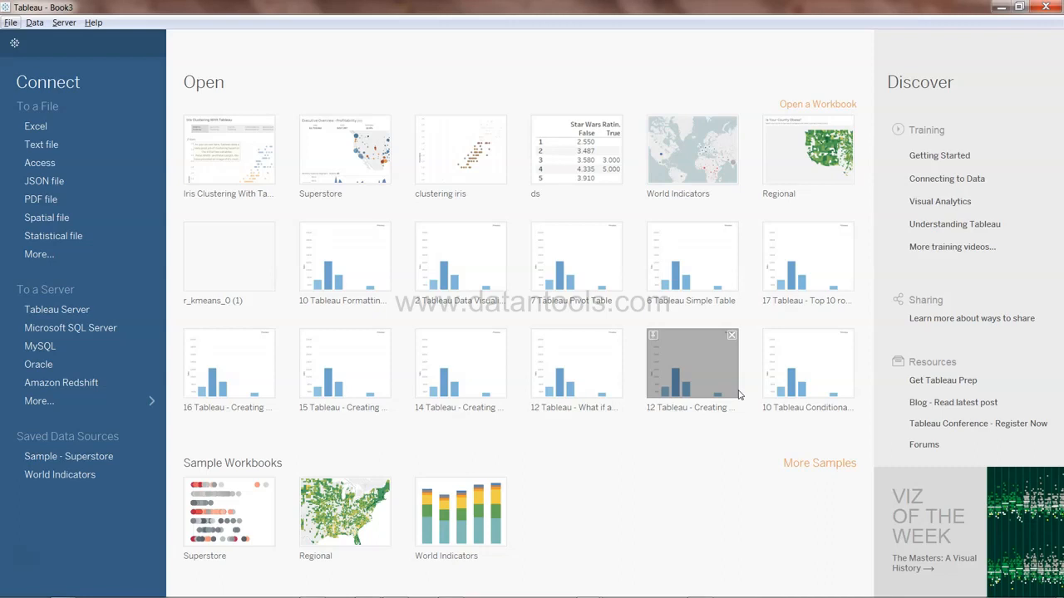
click(115, 128)
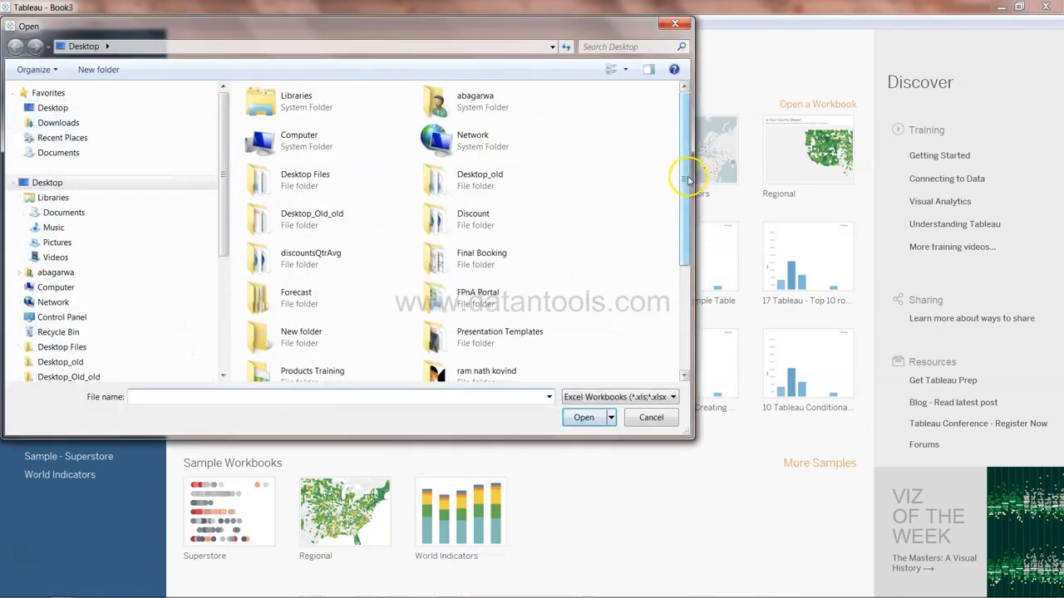
drag(687, 178, 687, 279)
click(517, 367)
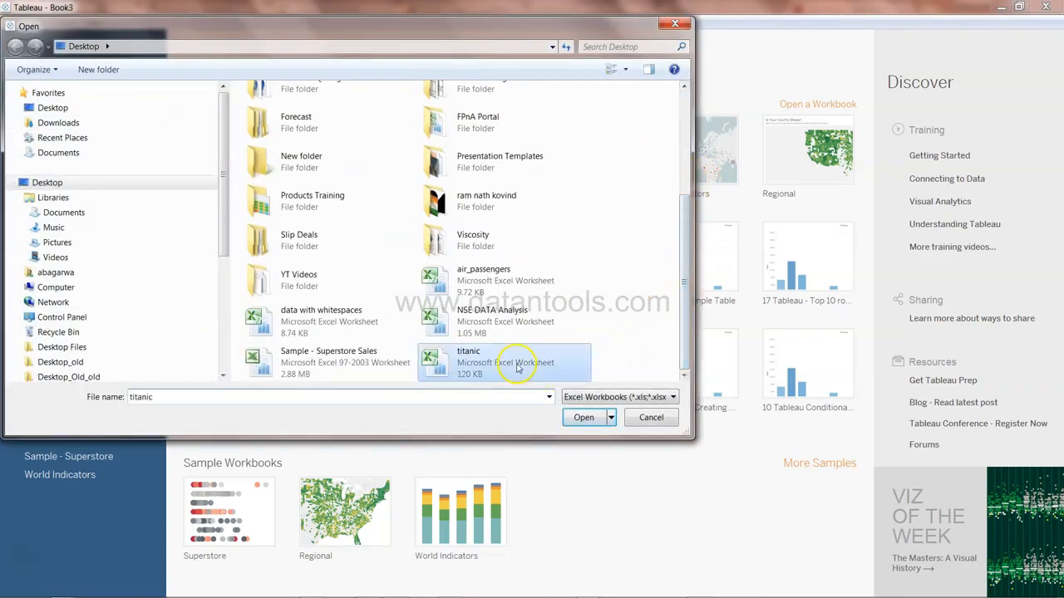
double_click(517, 367)
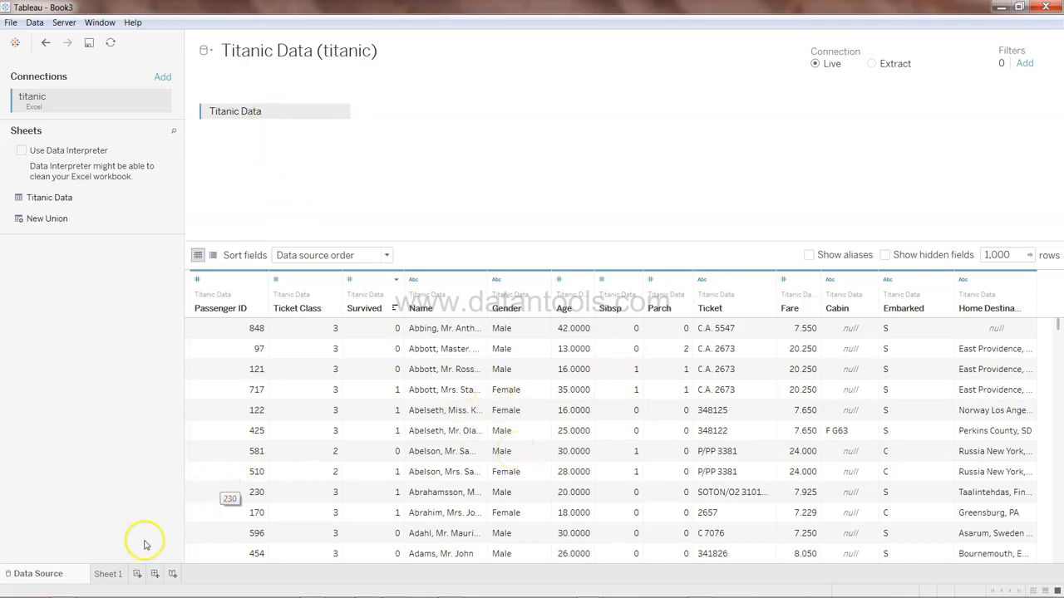
Open Sheet 1 and place Age on Columns
click(108, 574)
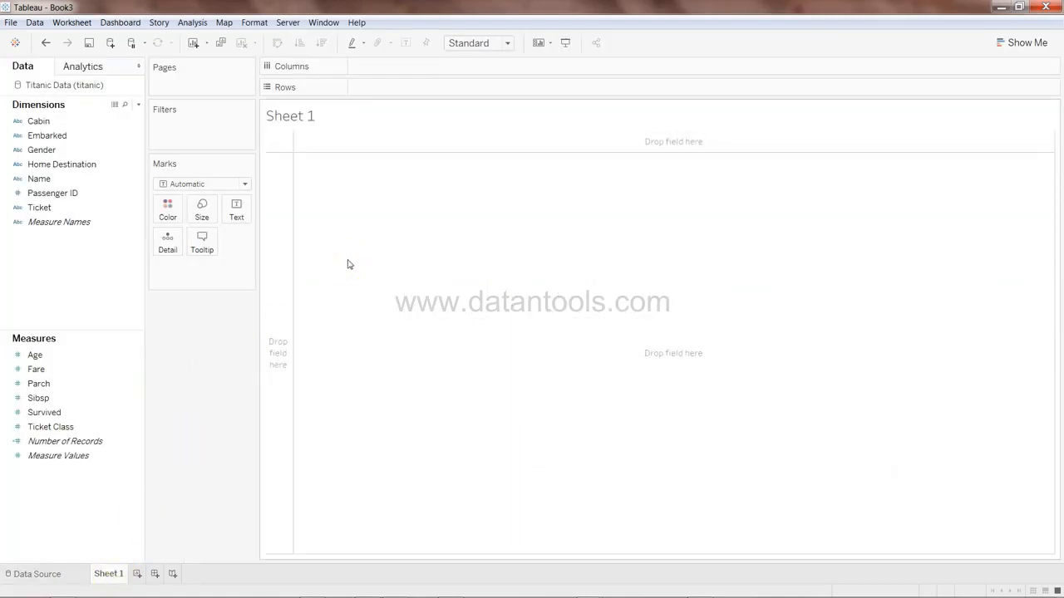
click(83, 211)
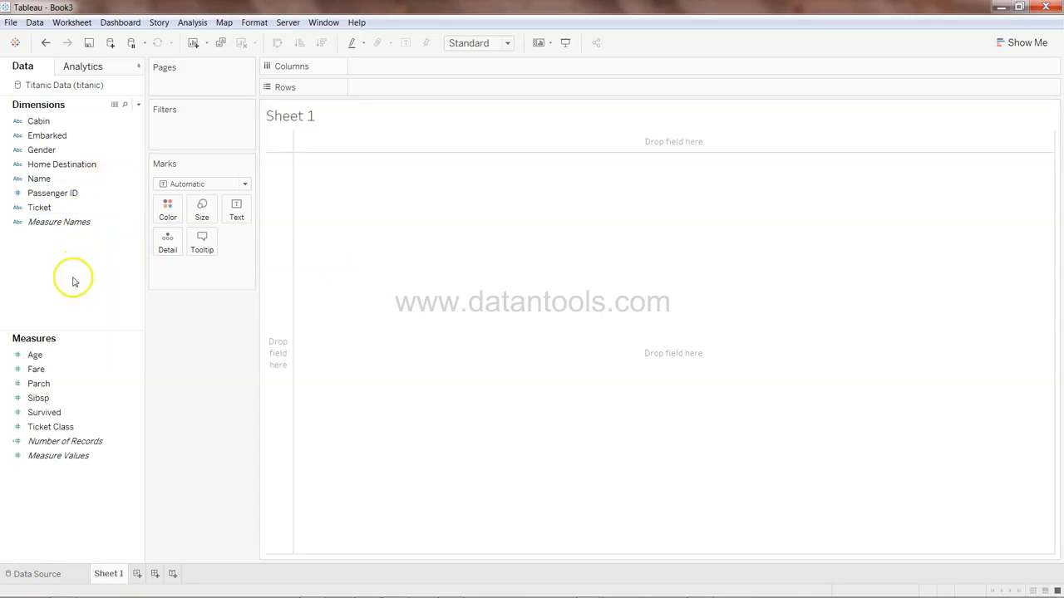
click(55, 354)
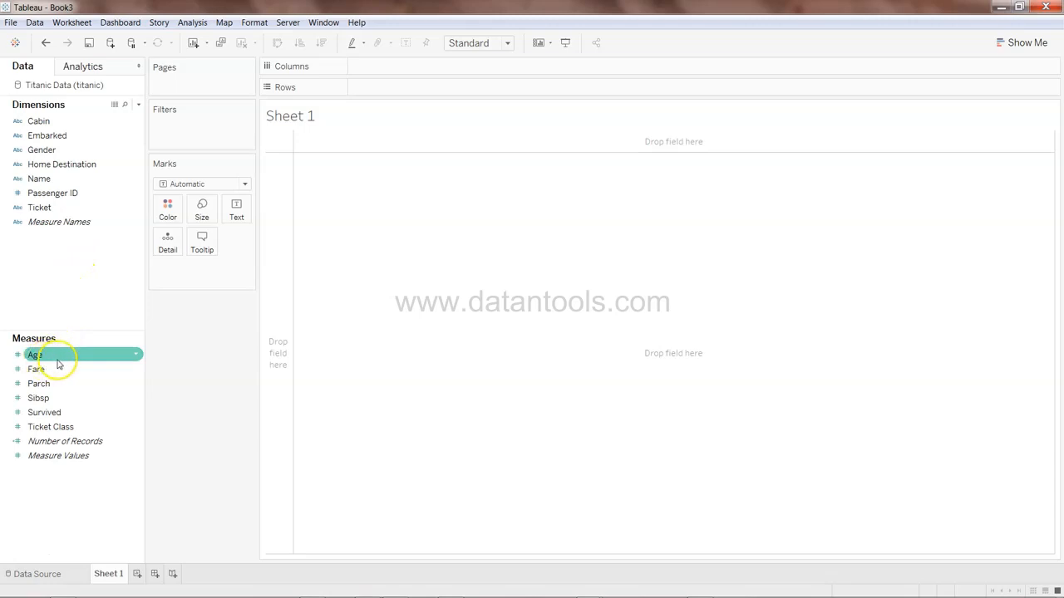
click(83, 441)
click(83, 427)
click(75, 372)
click(81, 354)
drag(95, 348, 399, 66)
Place Ticket Class on Rows and turn off measure aggregation
click(108, 413)
click(99, 398)
click(103, 413)
click(101, 425)
drag(102, 426, 434, 90)
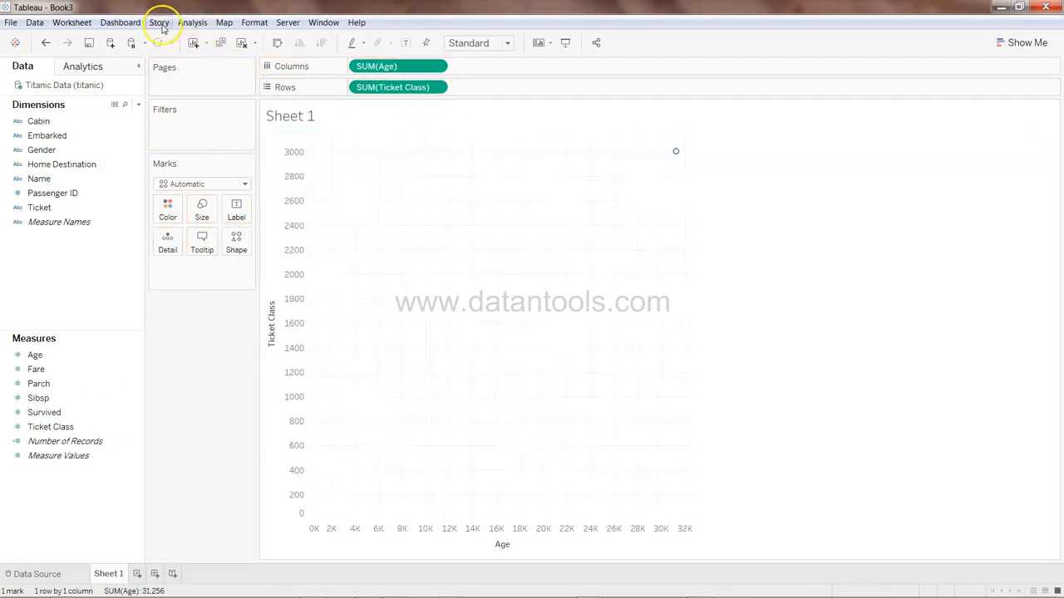
click(192, 22)
click(201, 49)
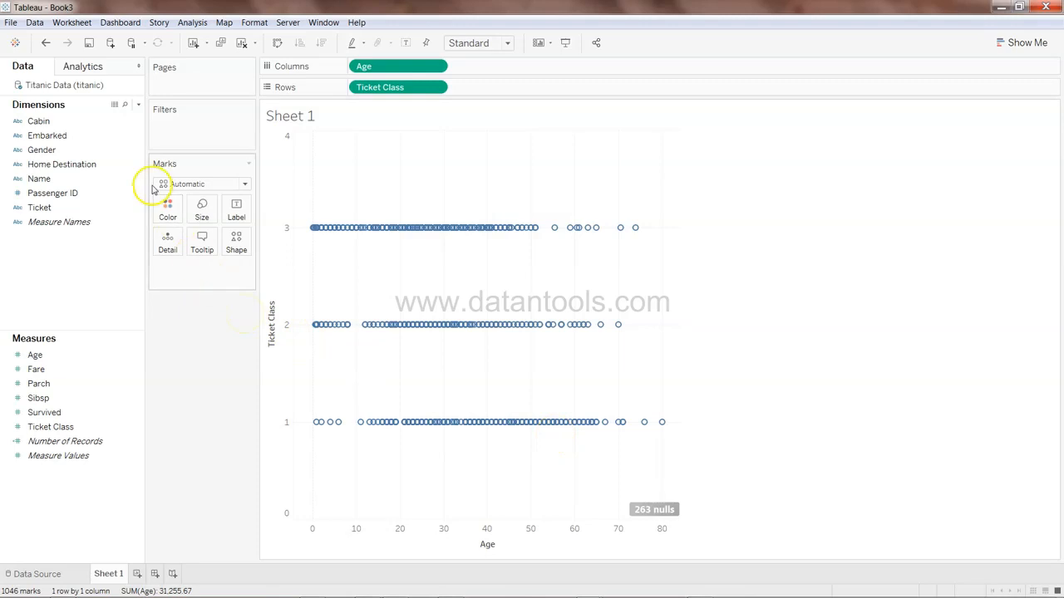
Add a Cluster model to the Age versus Ticket Class scatter plot with 2 clusters
click(91, 66)
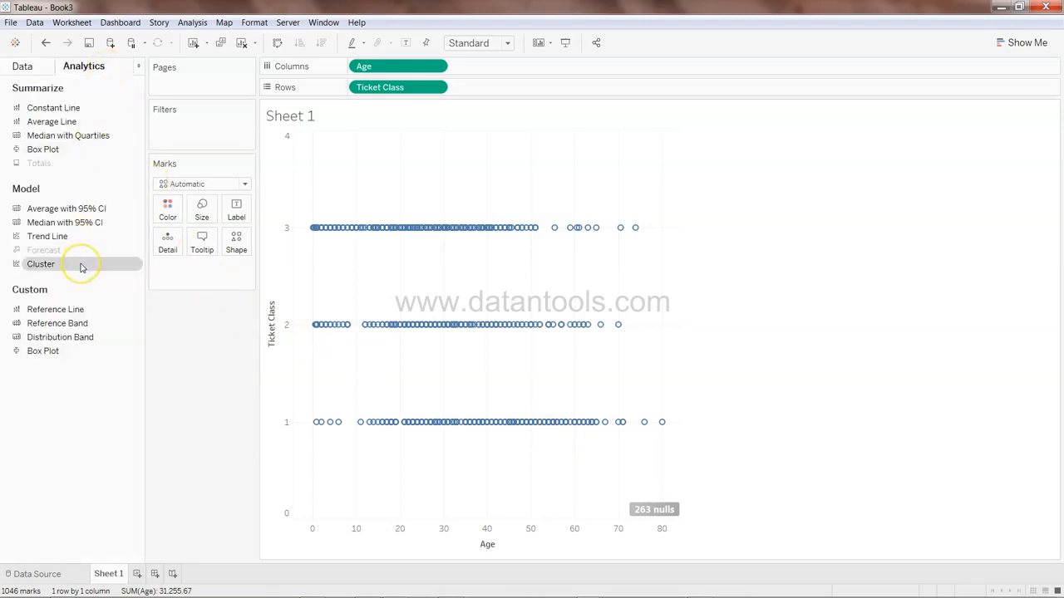
drag(81, 267, 370, 154)
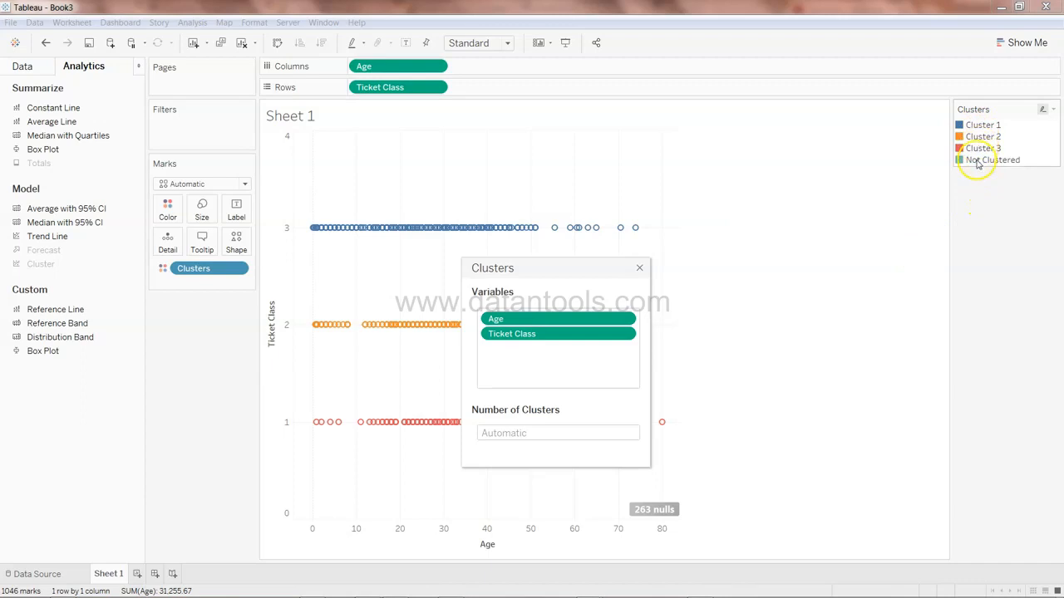
click(509, 434)
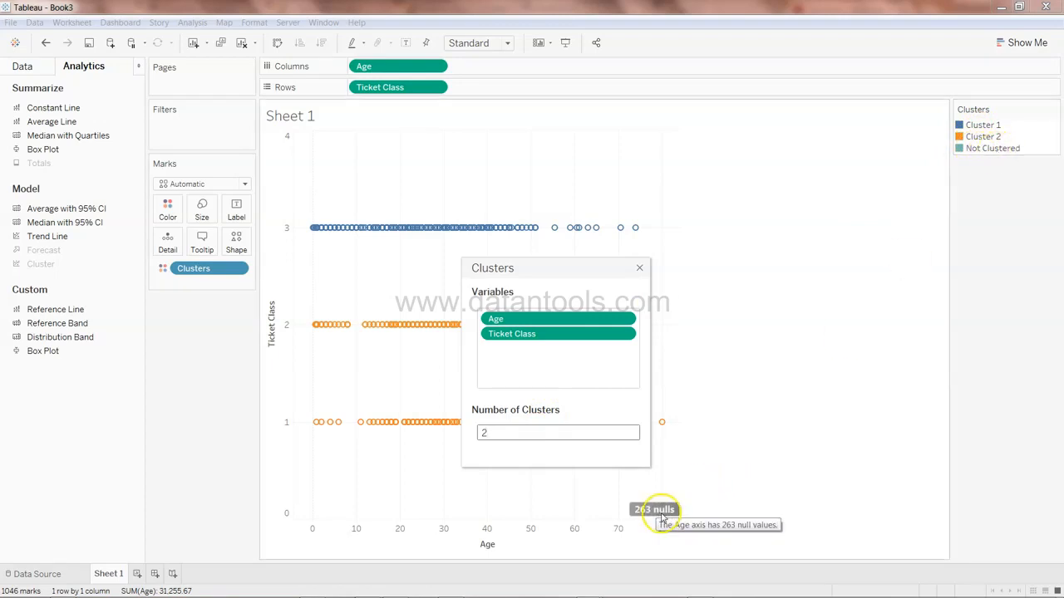
click(639, 270)
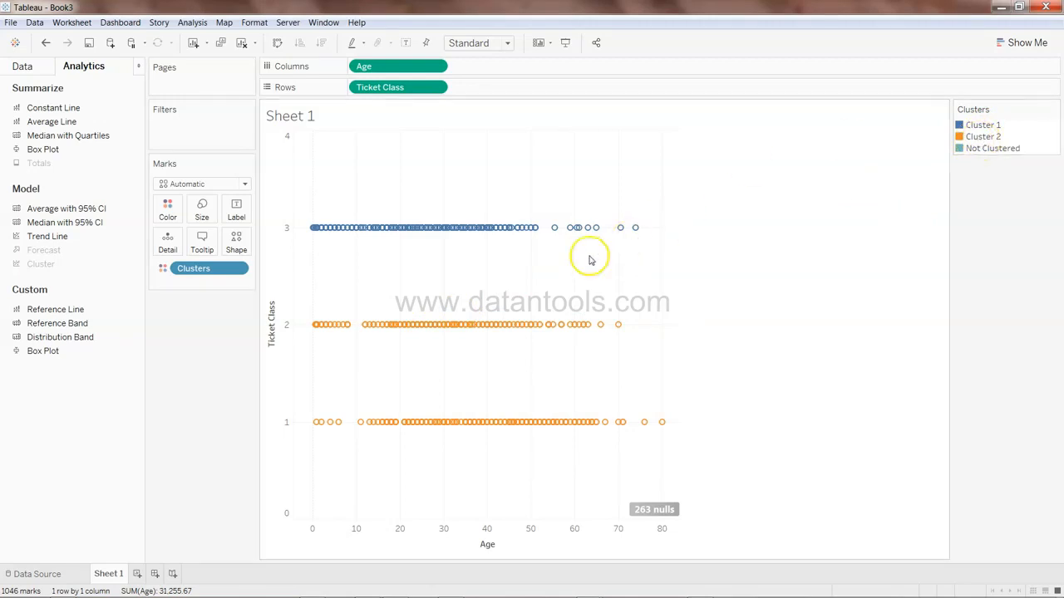
Add Survived to the marks as detail
click(36, 73)
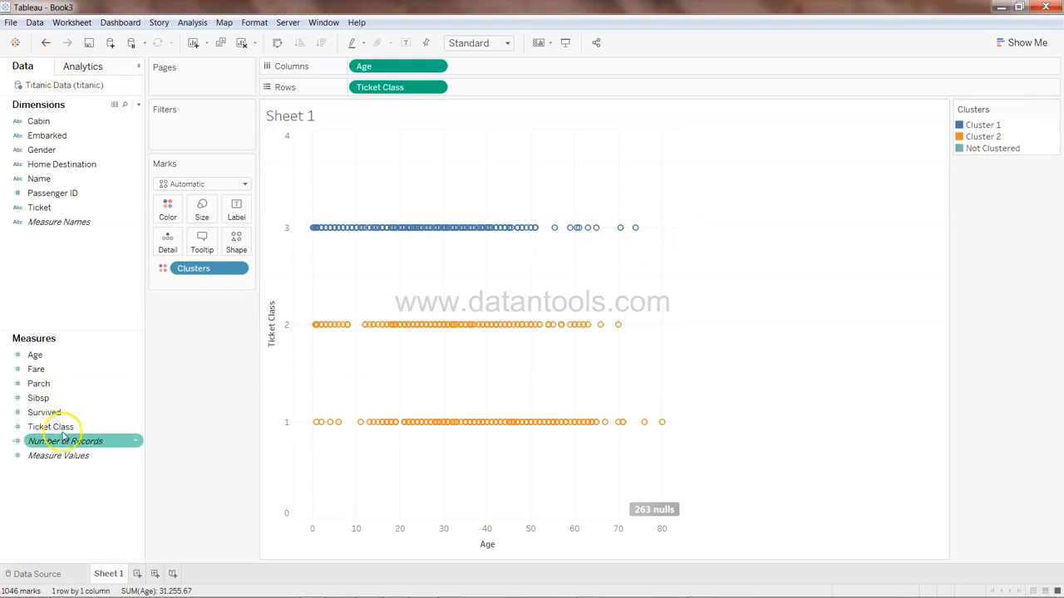
drag(62, 413, 167, 240)
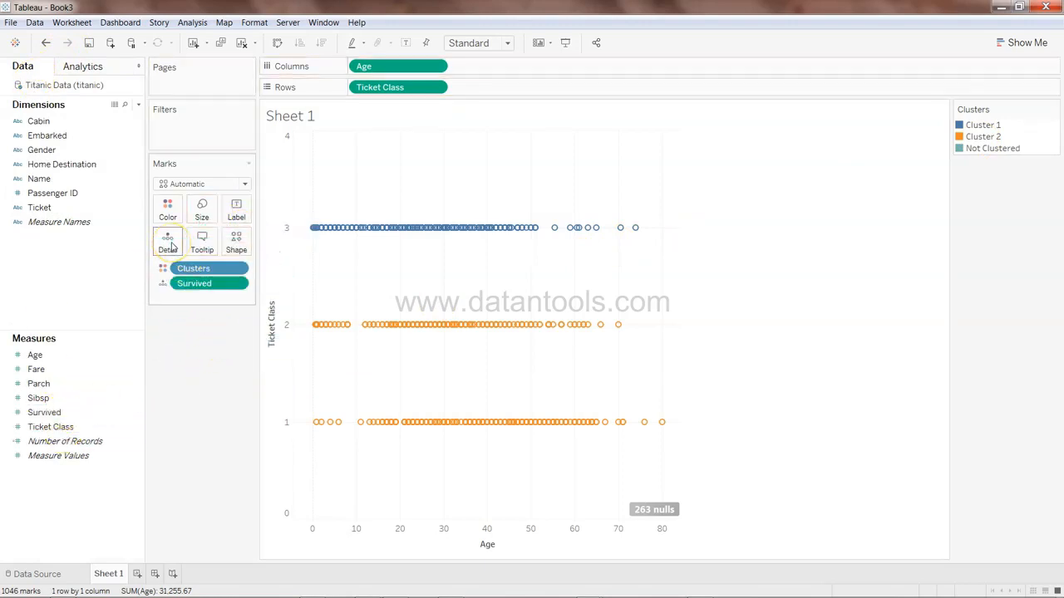
mouse_move(422, 330)
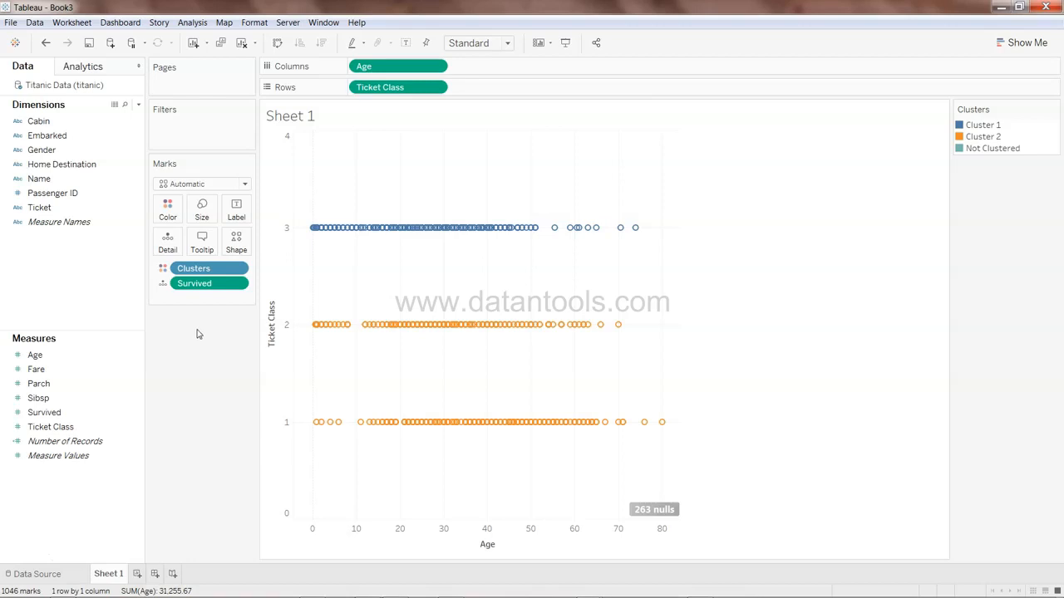
Copy Sheet 1 and paste it as a new worksheet
right_click(114, 582)
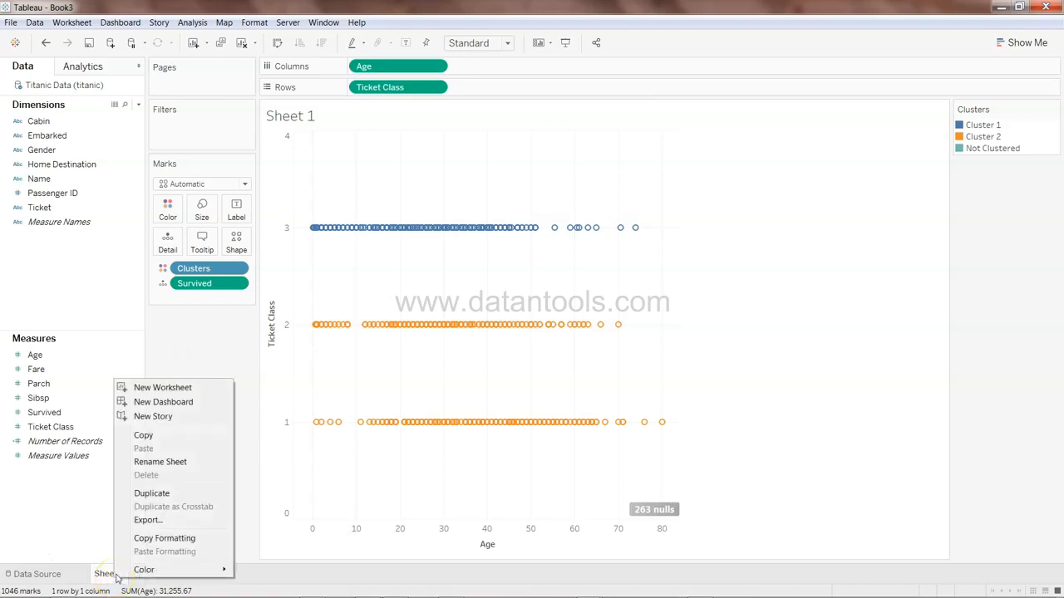
click(168, 437)
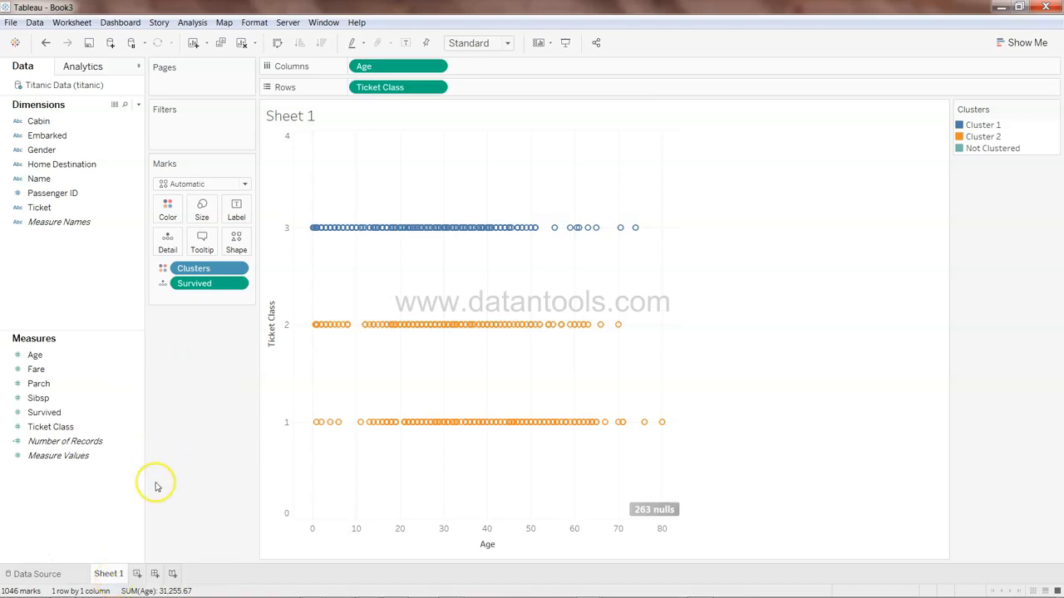
right_click(139, 581)
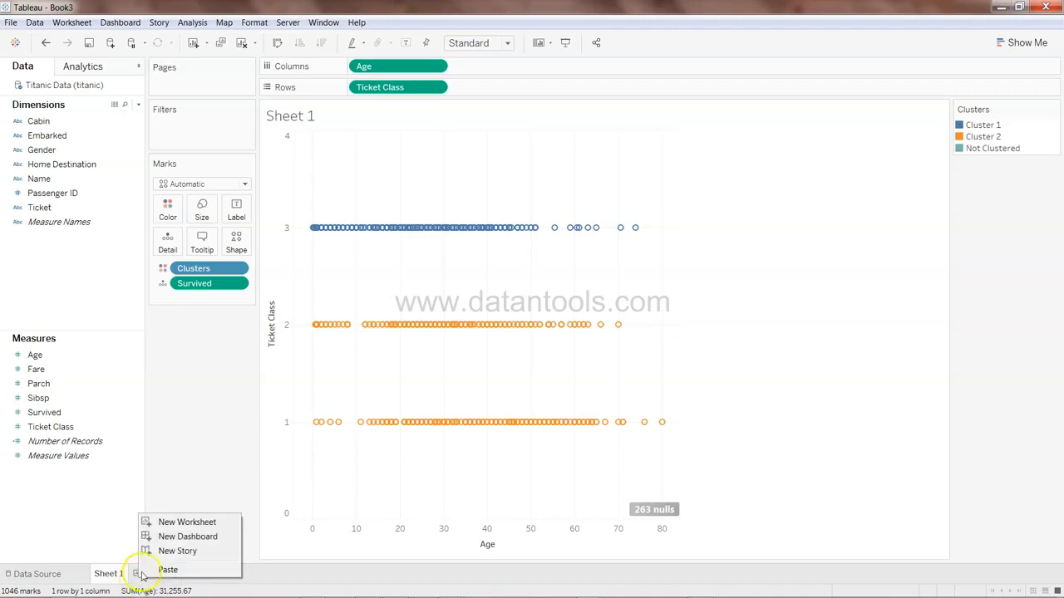
click(166, 570)
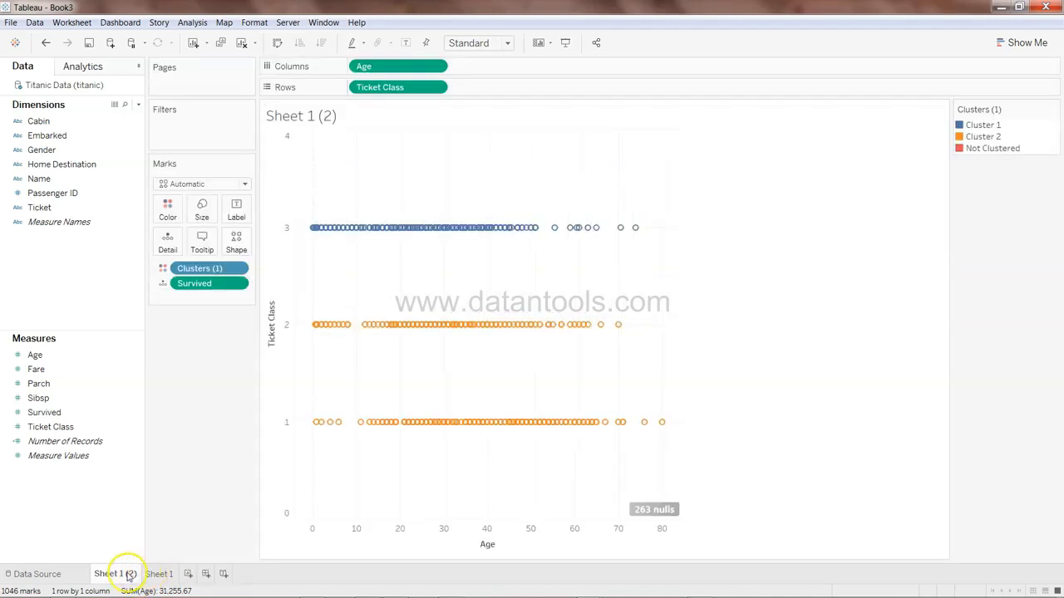
Save the clusters as a dimension in the data pane and remove them from the copied sheet's marks
drag(207, 270, 78, 277)
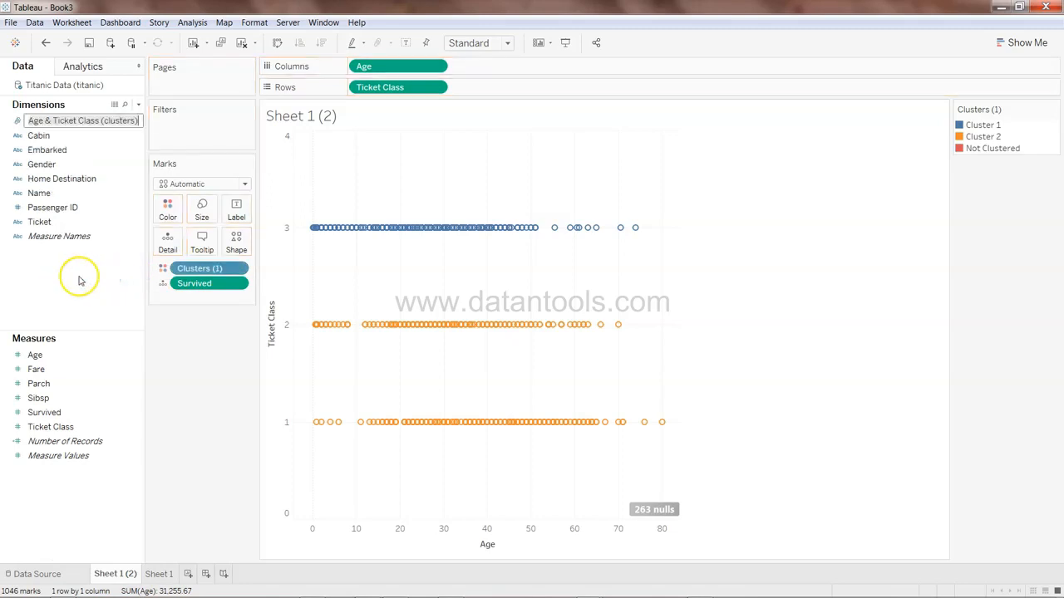
click(238, 269)
click(206, 410)
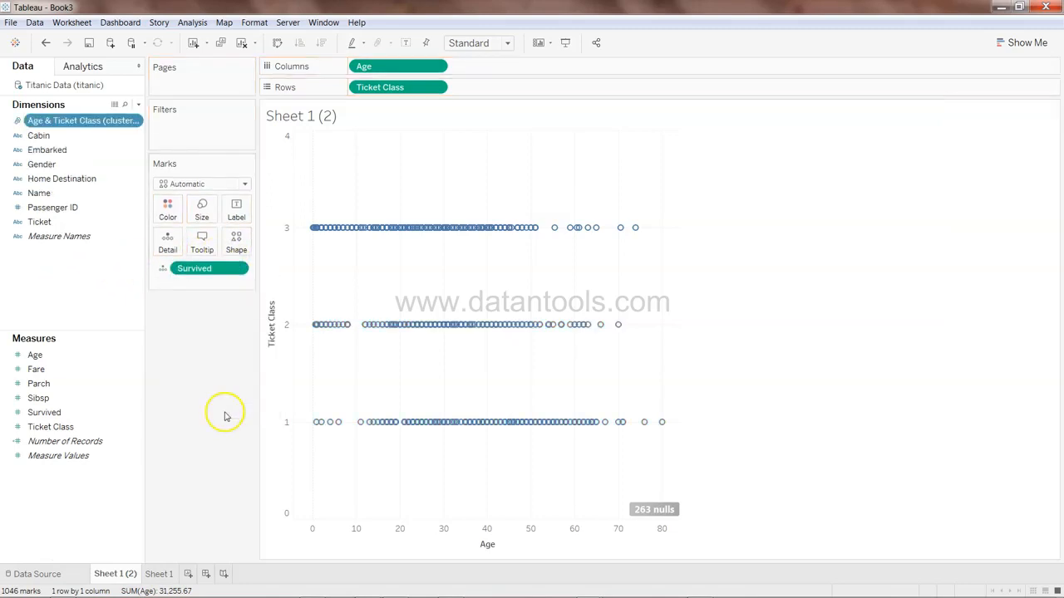
Color the copied sheet's marks by Survived
drag(207, 271, 167, 210)
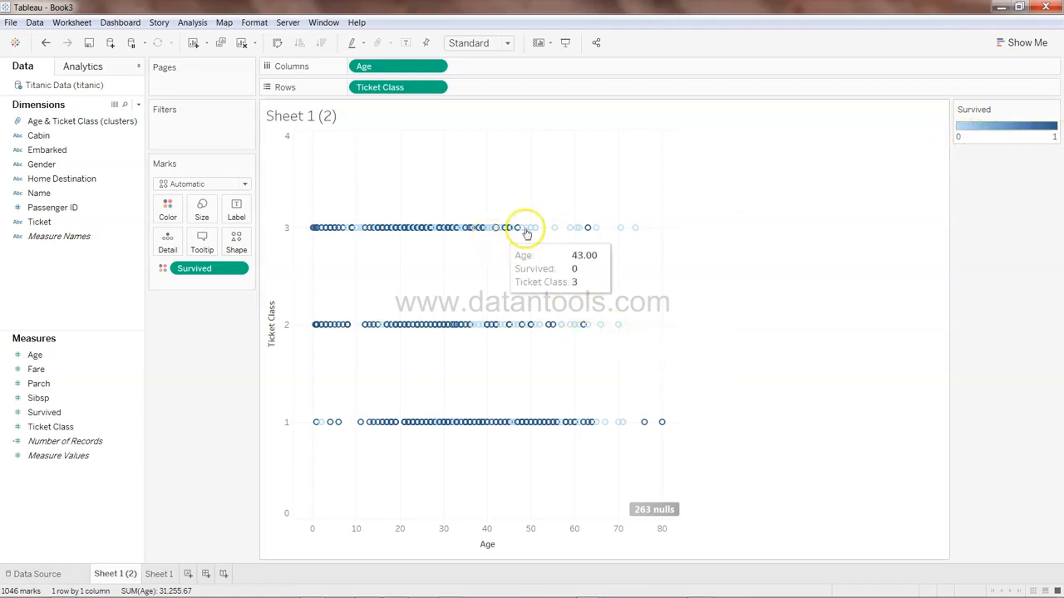
mouse_move(624, 231)
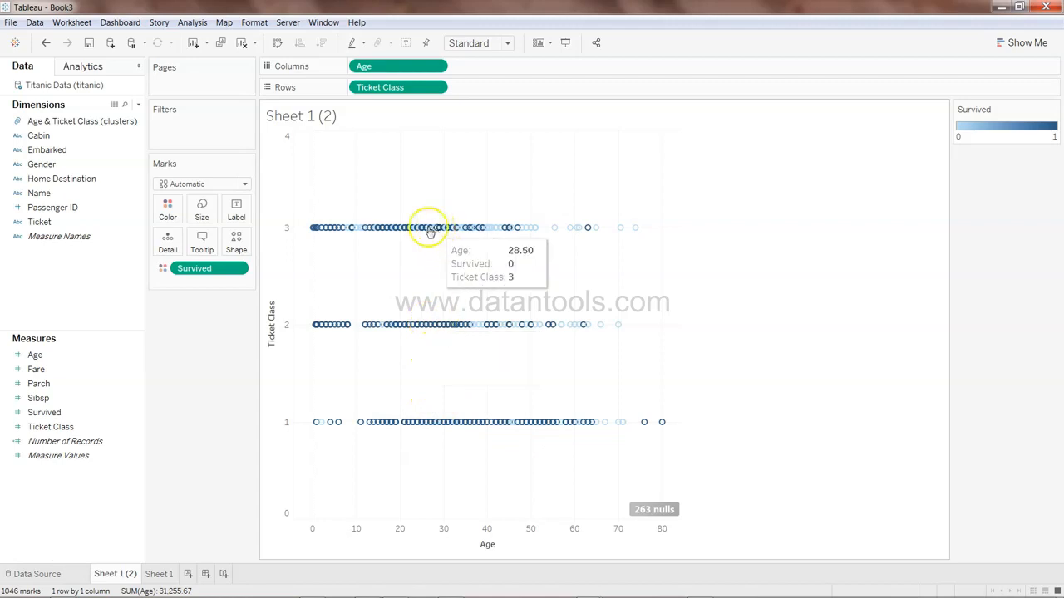
On Sheet 1, edit the clusters to add Survived as a clustering variable
click(160, 574)
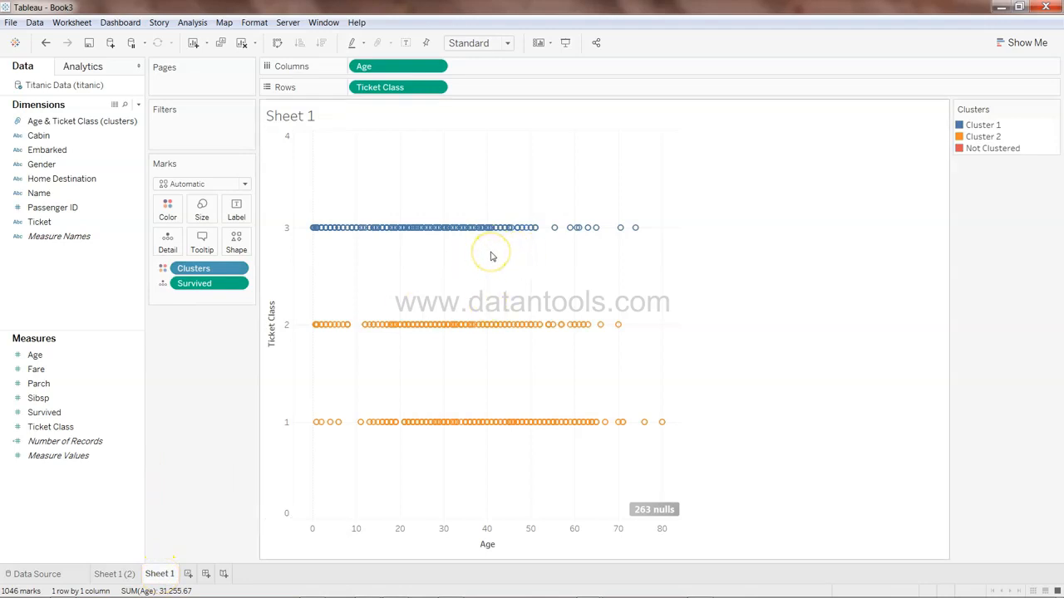
click(238, 268)
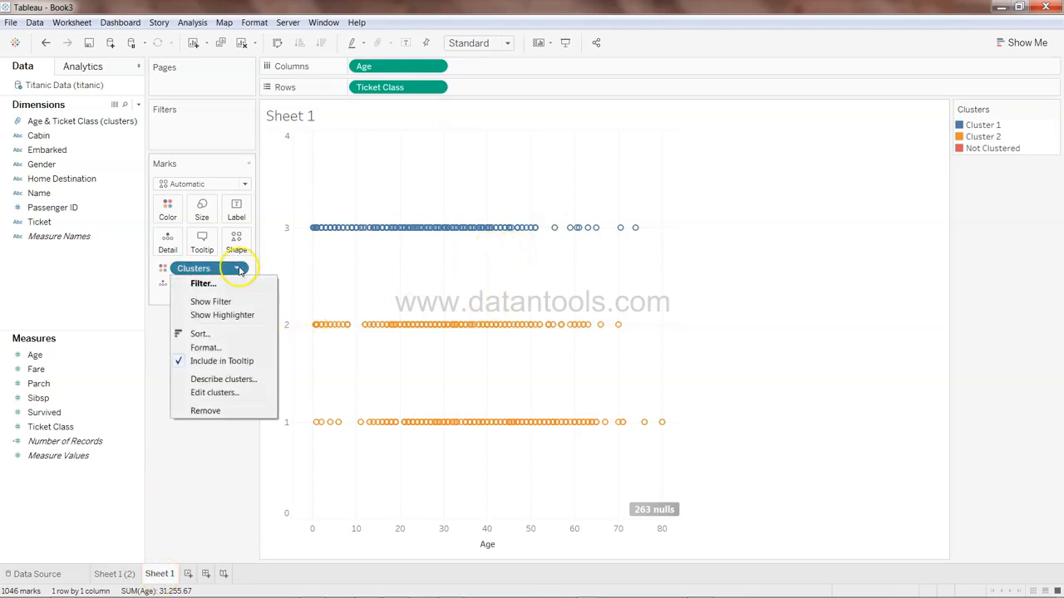
click(239, 393)
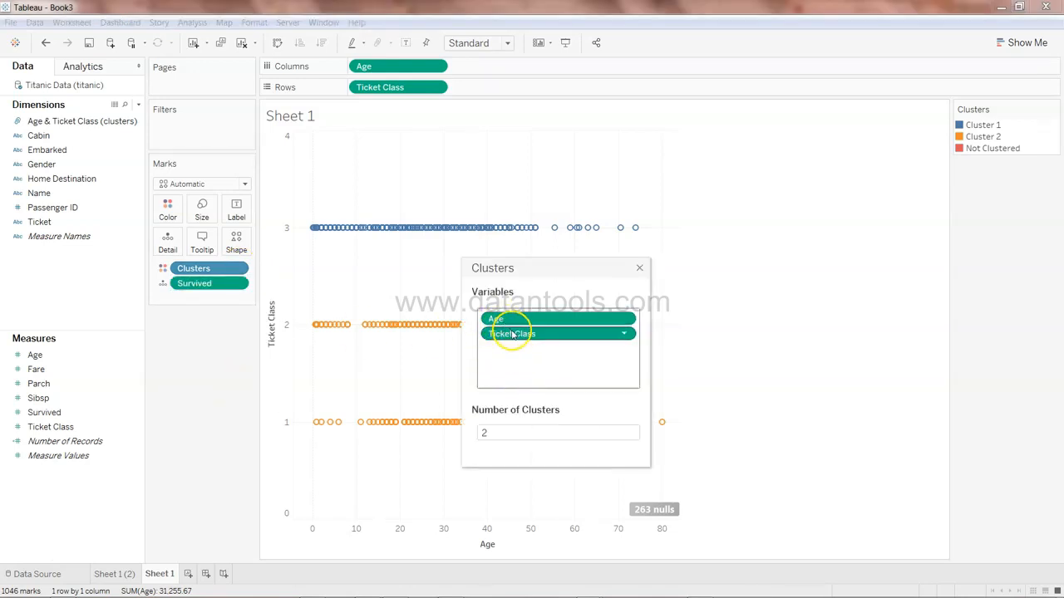
drag(83, 411, 547, 360)
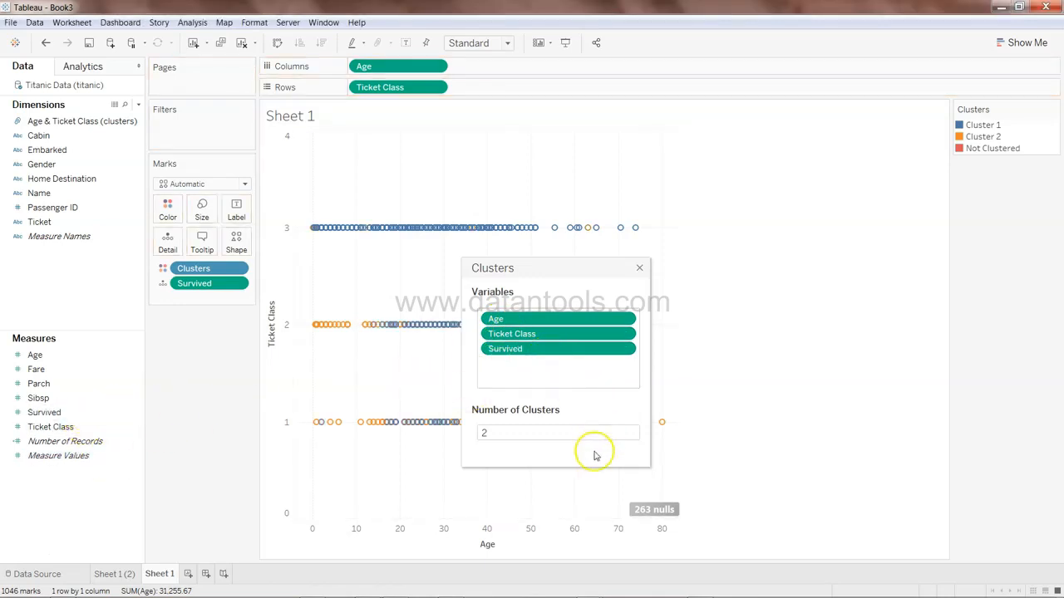
click(639, 270)
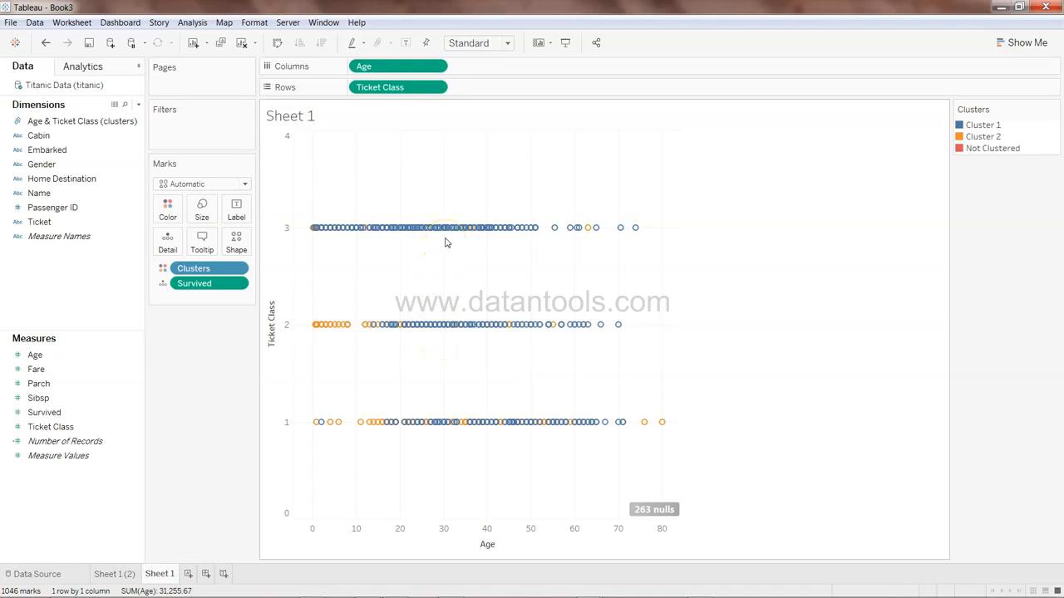
Inspect individual marks' cluster, age, survival and ticket class in their tooltips
mouse_move(589, 234)
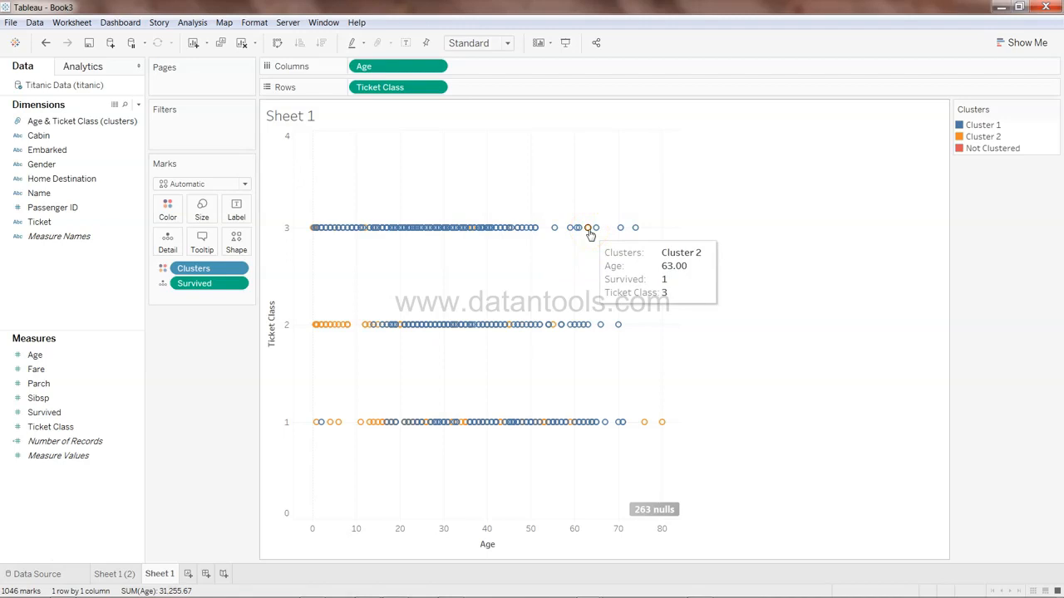
click(595, 230)
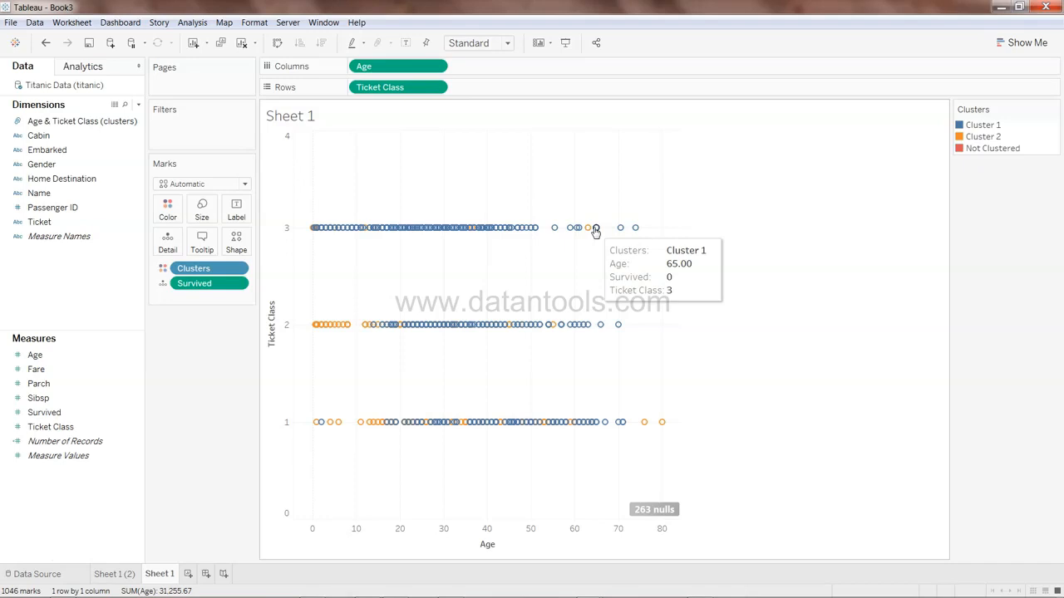
mouse_move(323, 334)
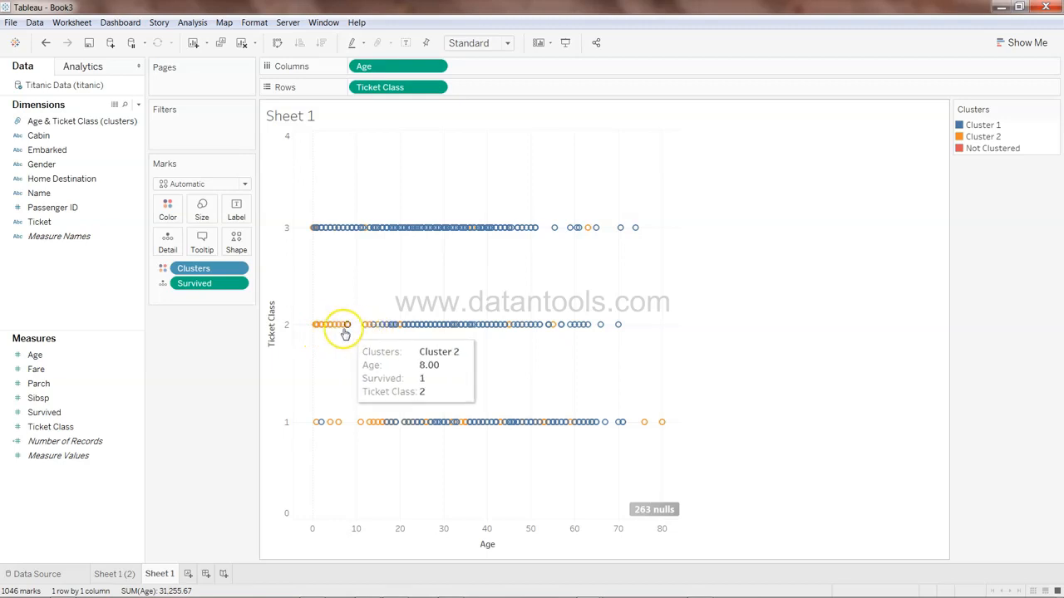
mouse_move(382, 333)
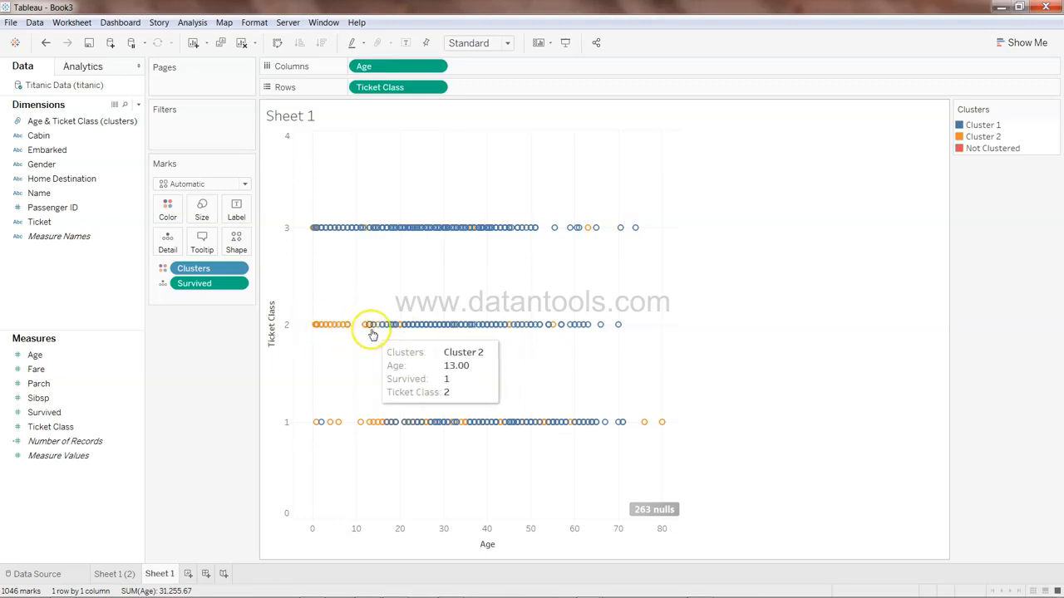
mouse_move(488, 331)
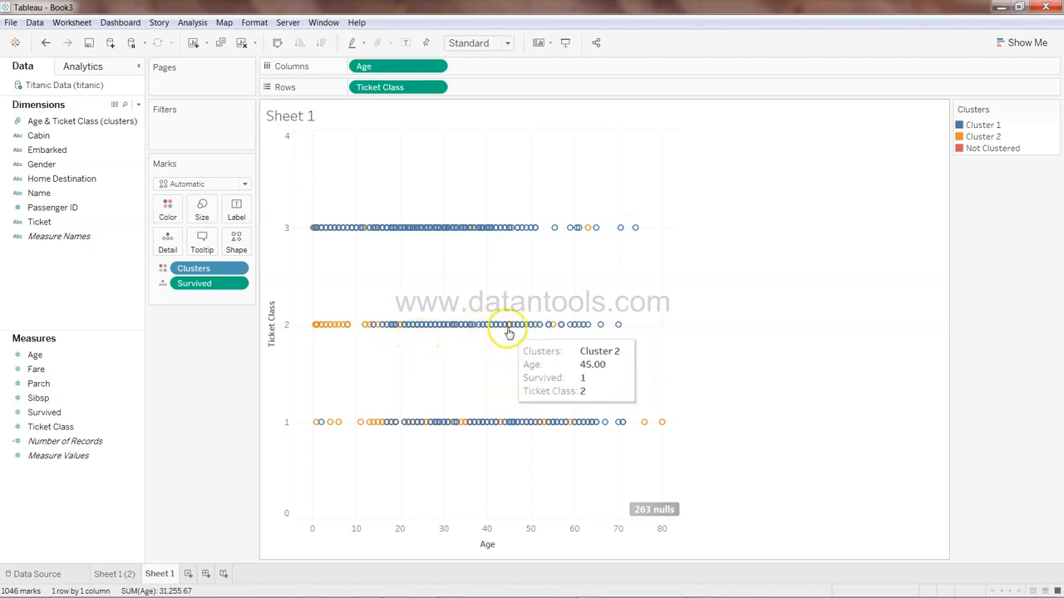
mouse_move(596, 428)
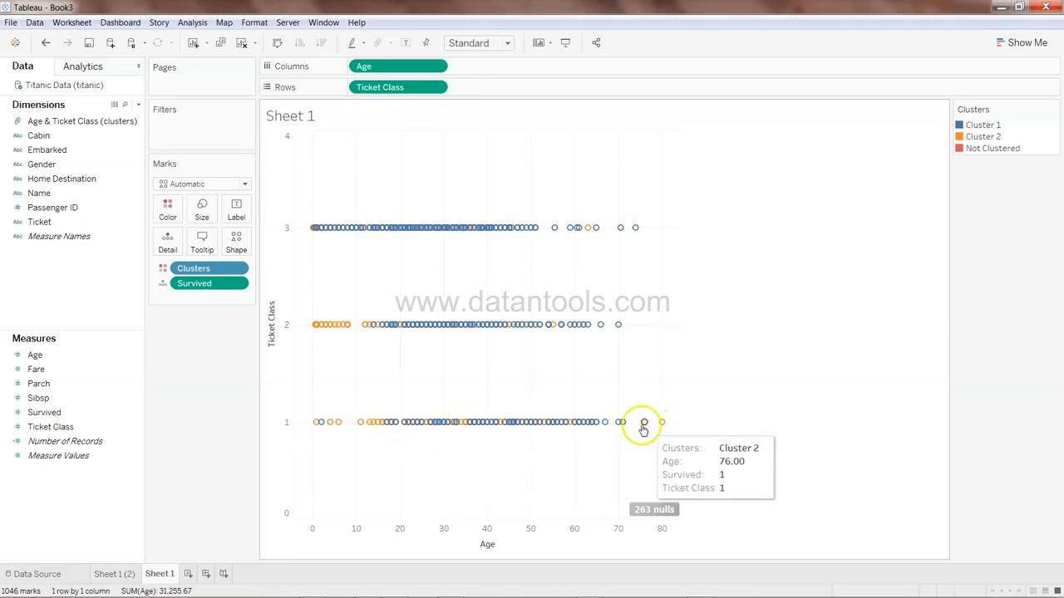
mouse_move(658, 429)
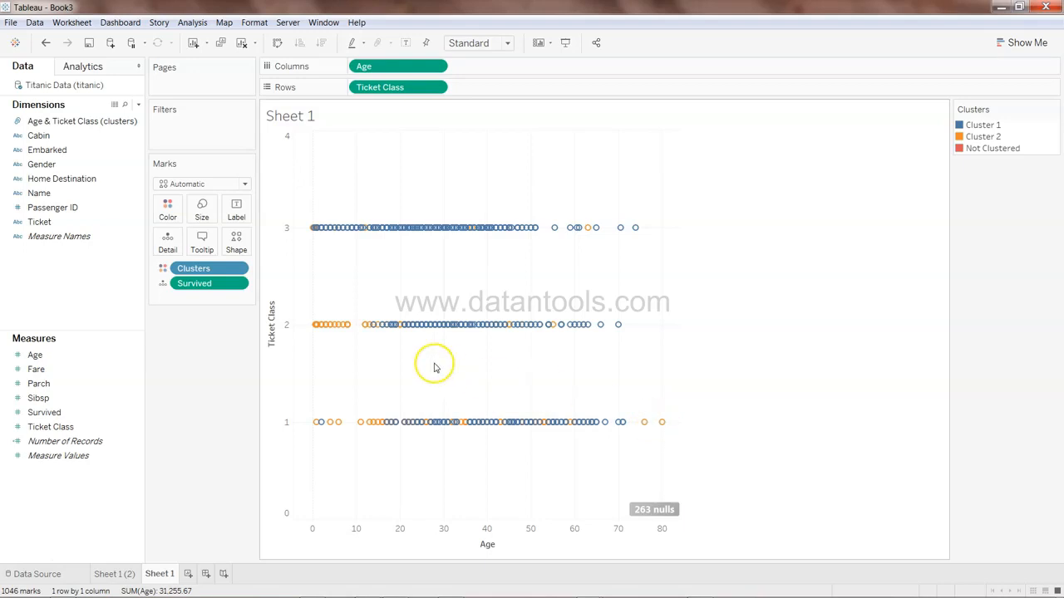
Compare the survival-colored copy with the clustered Sheet 1 by switching between them
click(121, 574)
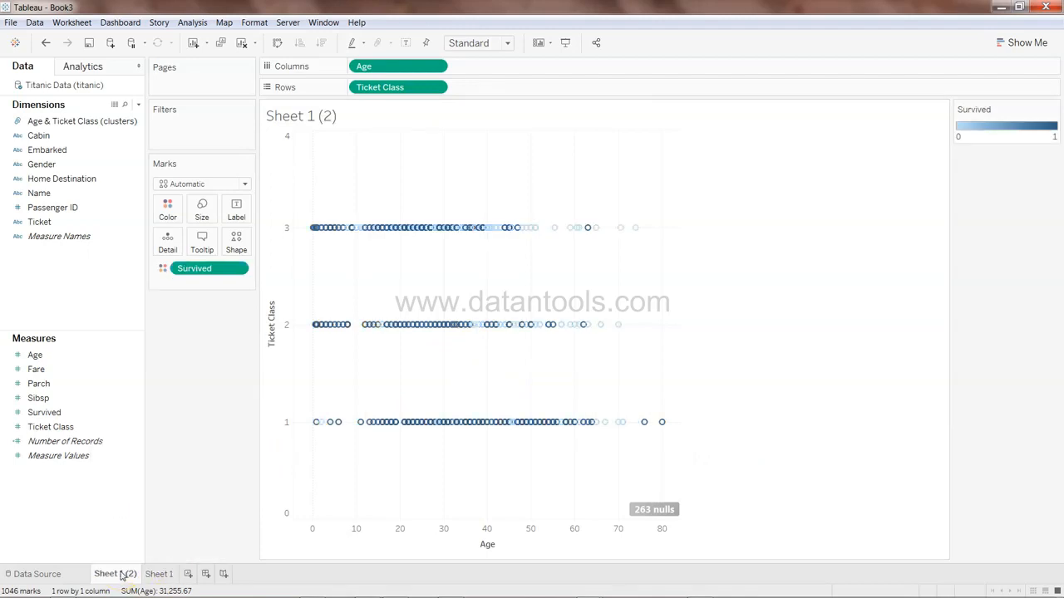
mouse_move(628, 232)
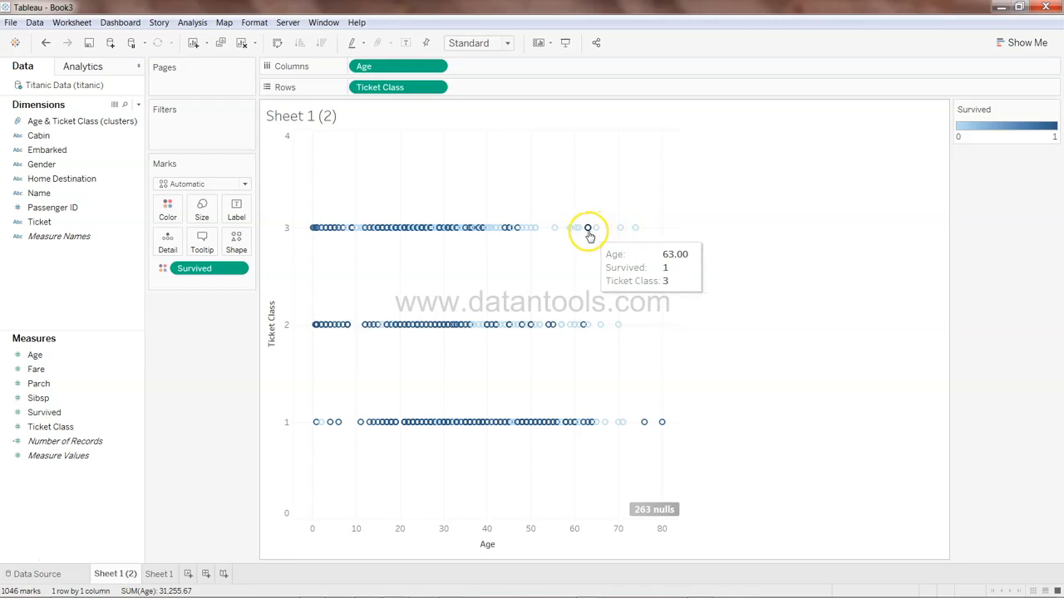
click(157, 575)
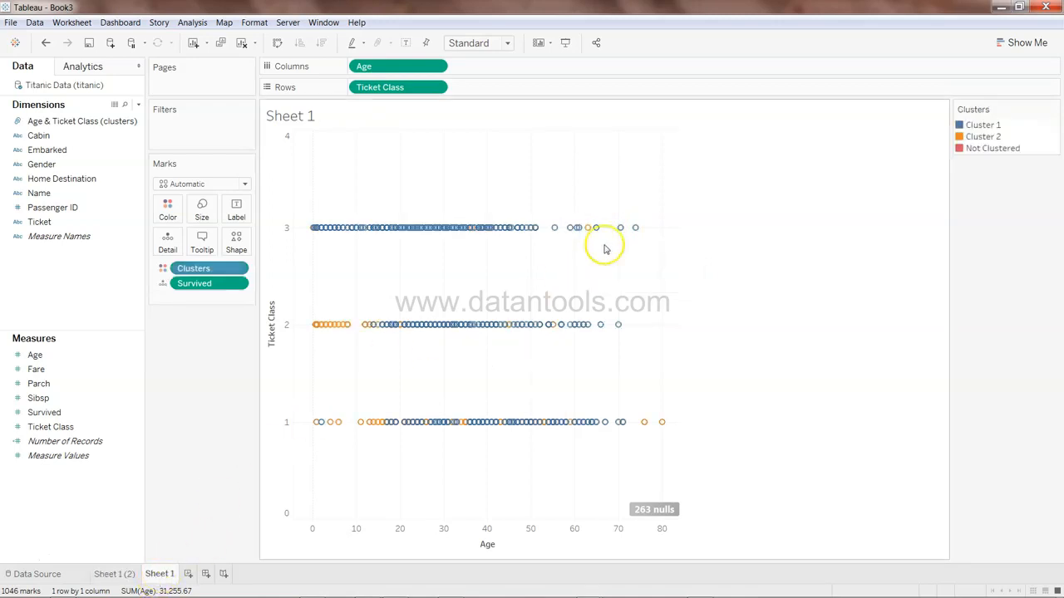
mouse_move(590, 233)
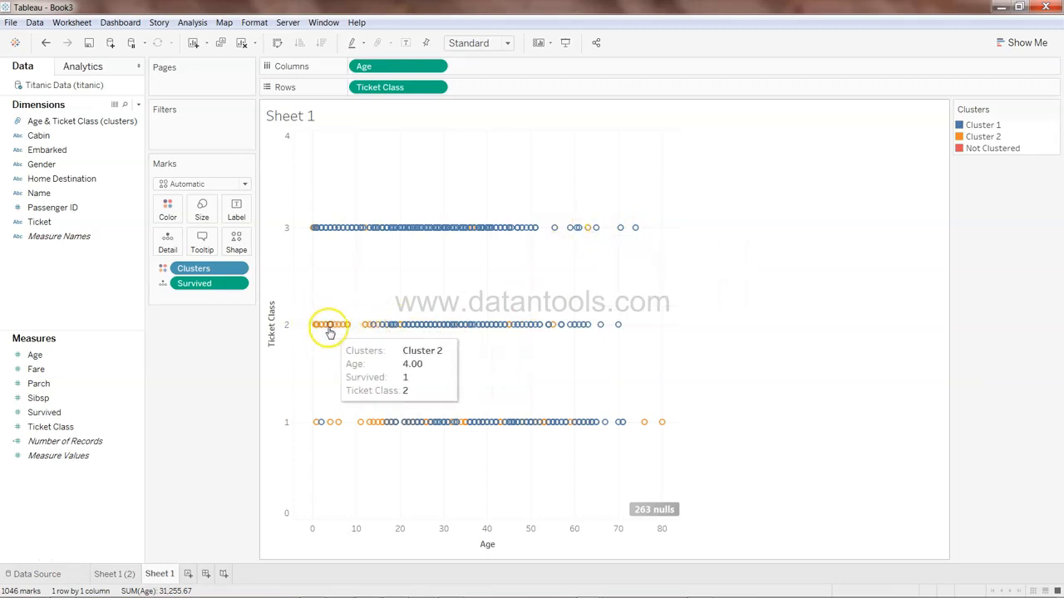
click(121, 574)
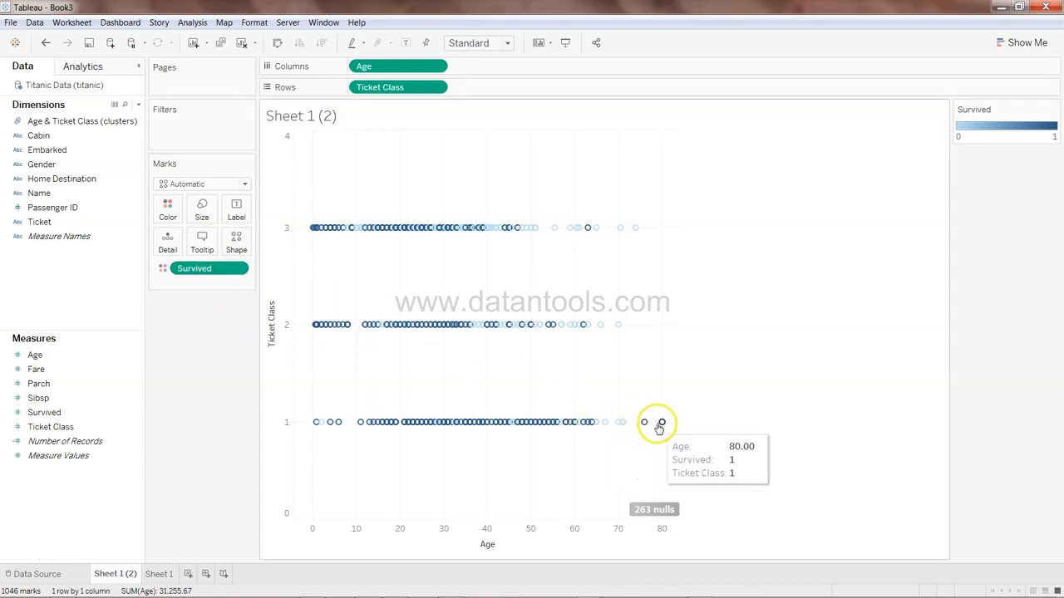
mouse_move(665, 428)
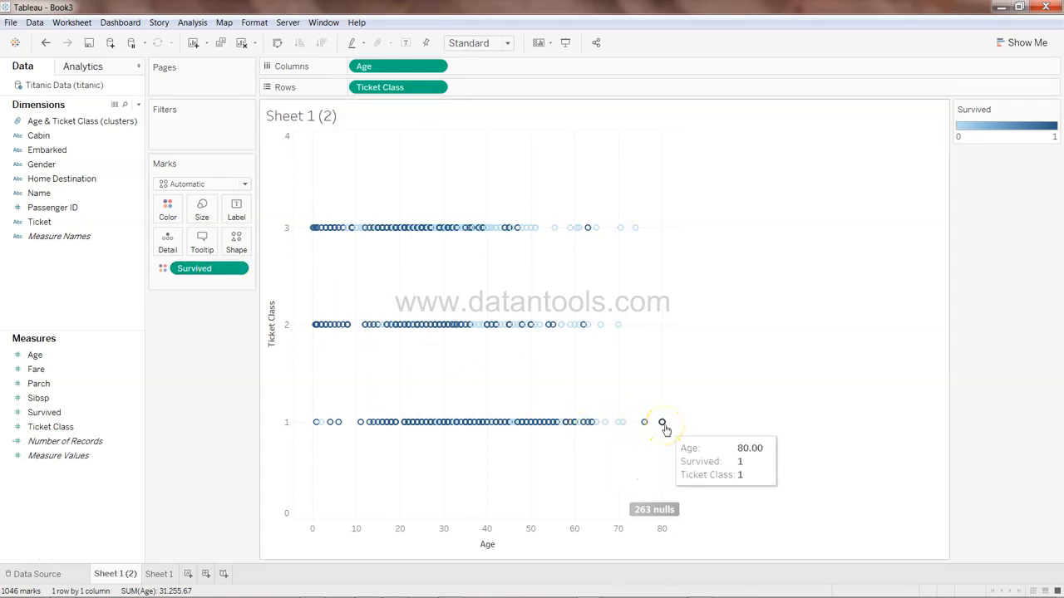
click(160, 575)
mouse_move(646, 427)
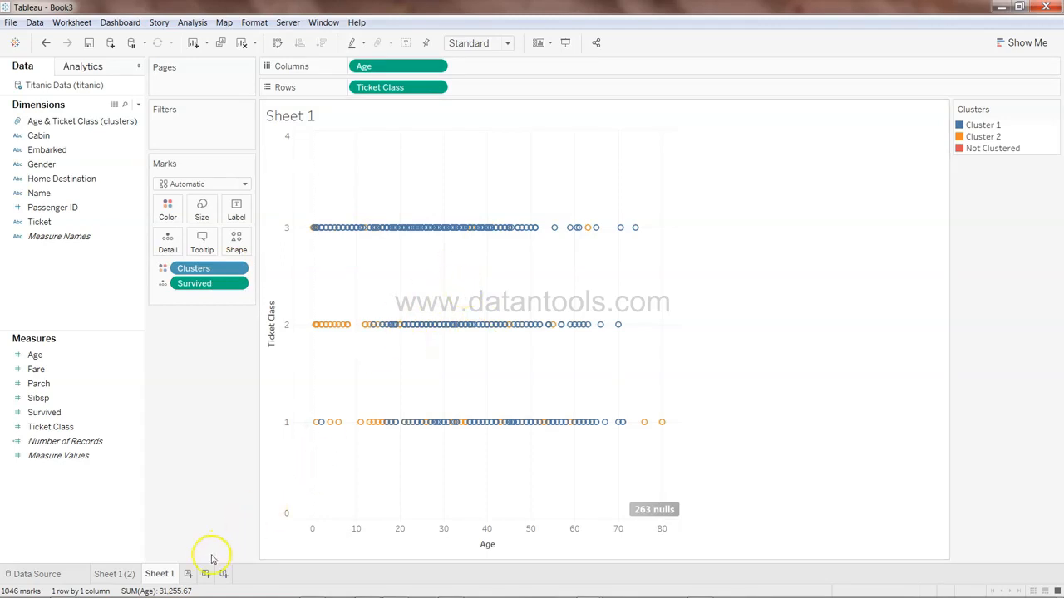
Add a new blank worksheet
click(188, 574)
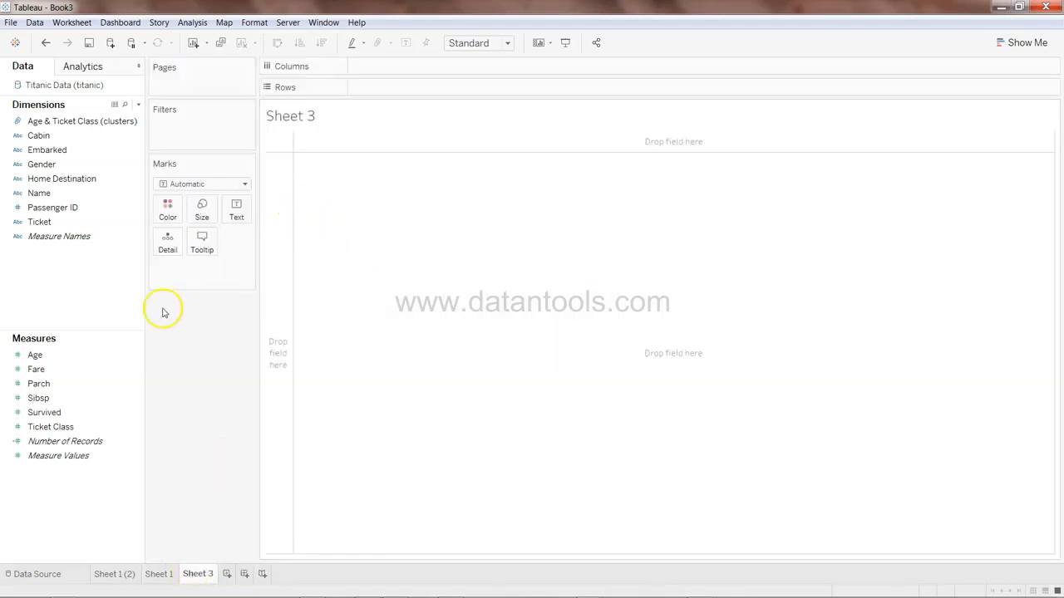
Plot Age on columns against Gender on rows and disaggregate measures to show individual passengers
click(104, 358)
mouse_move(104, 362)
mouse_down()
mouse_move(344, 249)
mouse_move(439, 123)
mouse_move(440, 66)
mouse_up()
drag(107, 163, 428, 97)
click(189, 23)
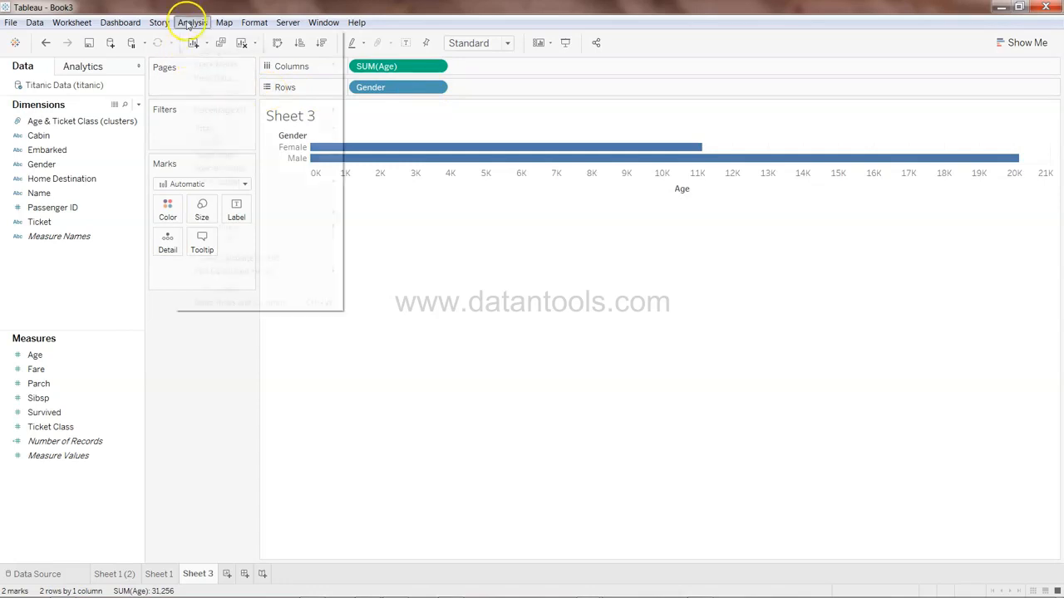
click(195, 48)
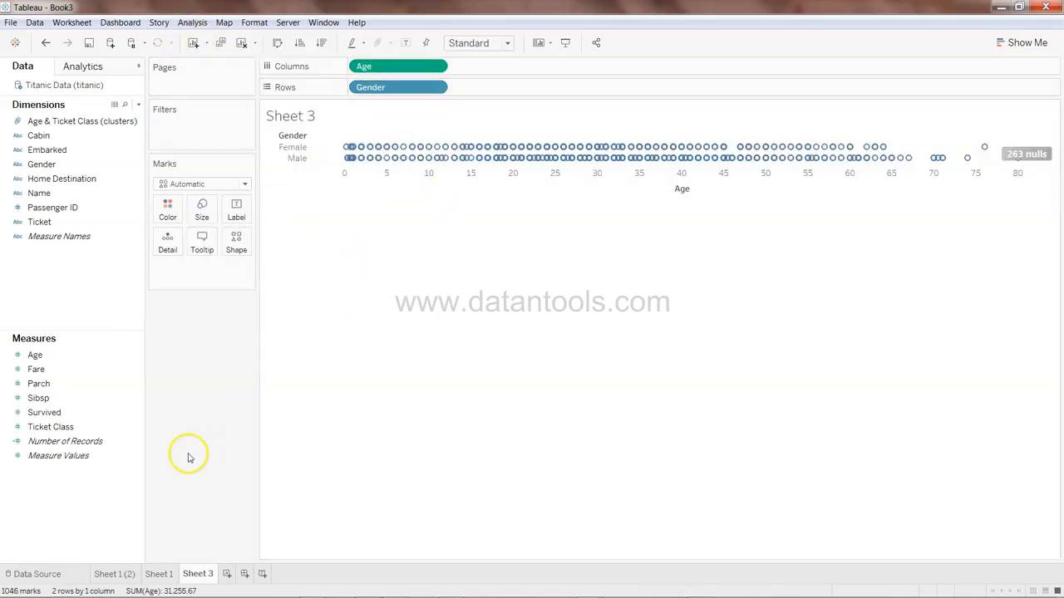
Color the marks by Survived using a two-step Orange-Blue Diverging palette
click(80, 412)
drag(80, 412, 169, 214)
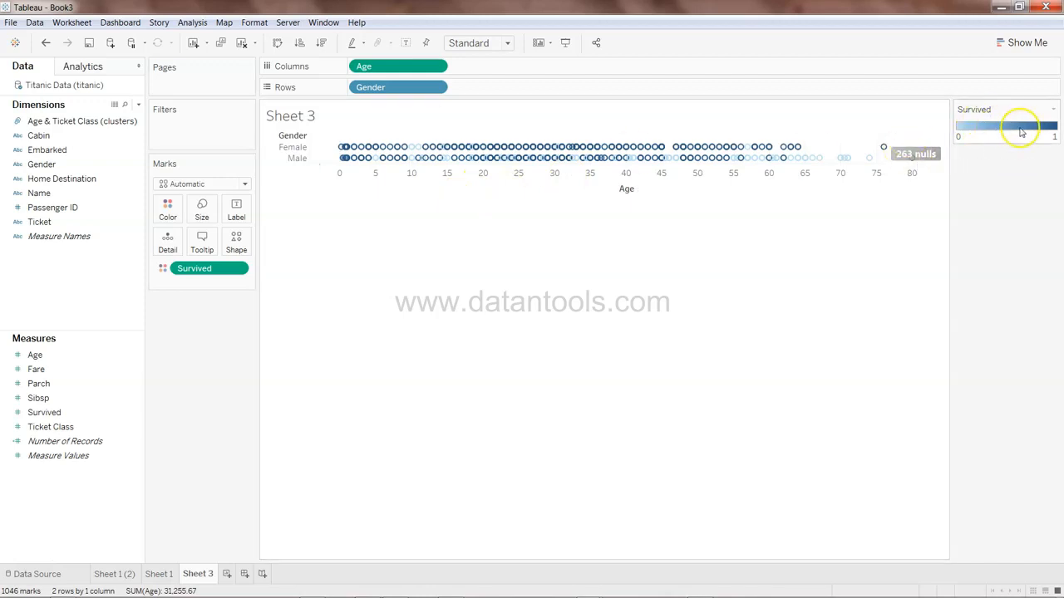
click(173, 215)
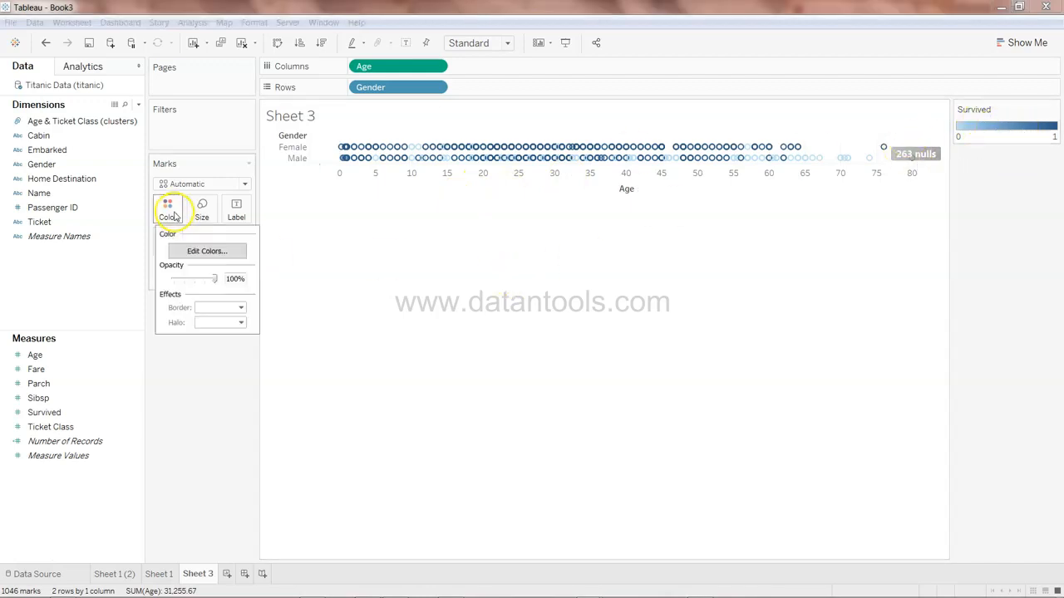
click(204, 251)
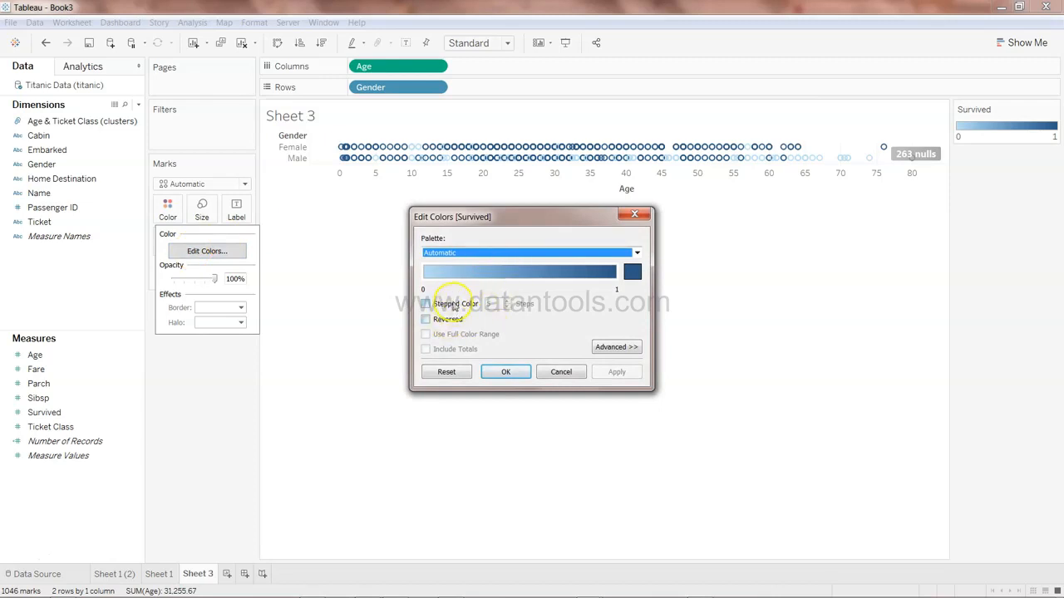
click(454, 305)
click(507, 307)
click(507, 306)
click(507, 307)
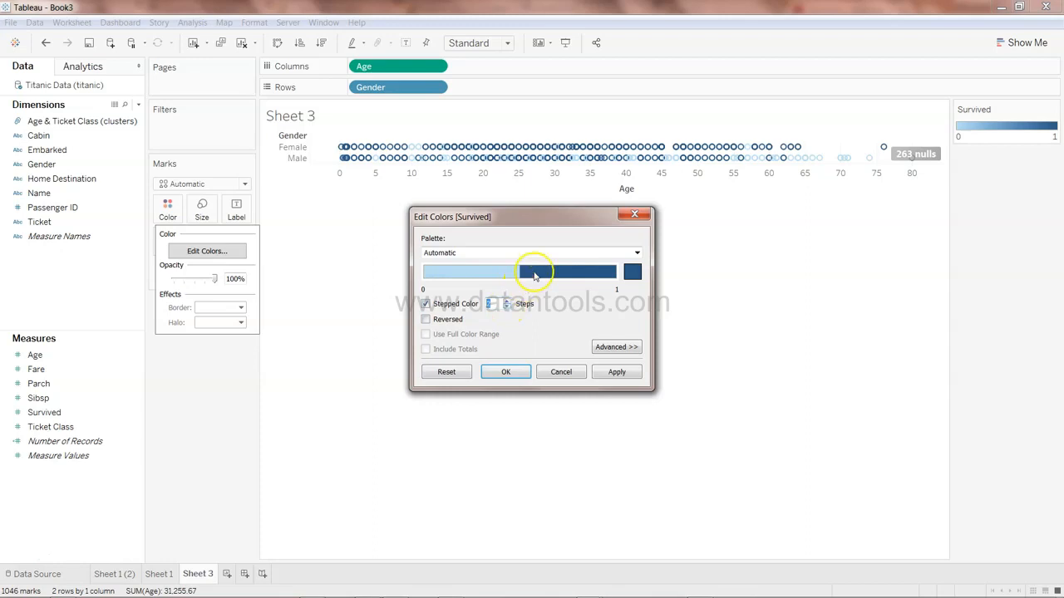
click(584, 253)
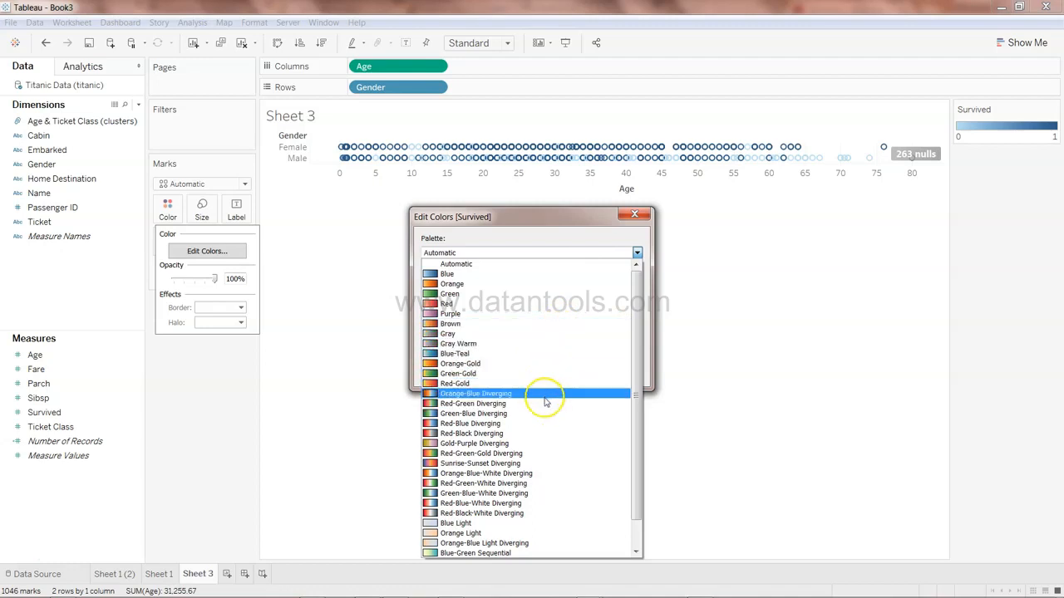
click(498, 393)
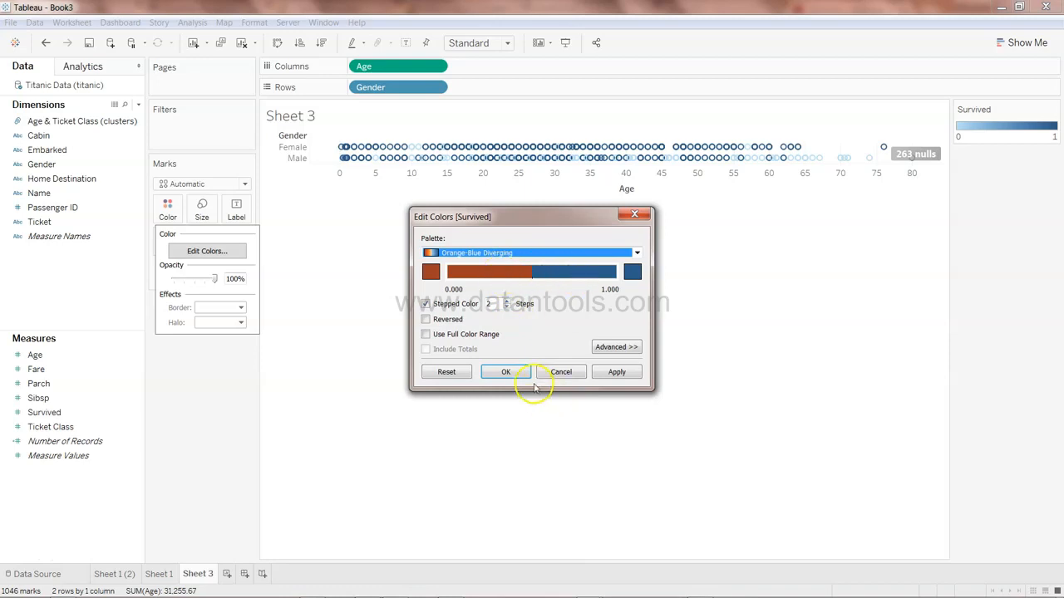
click(506, 372)
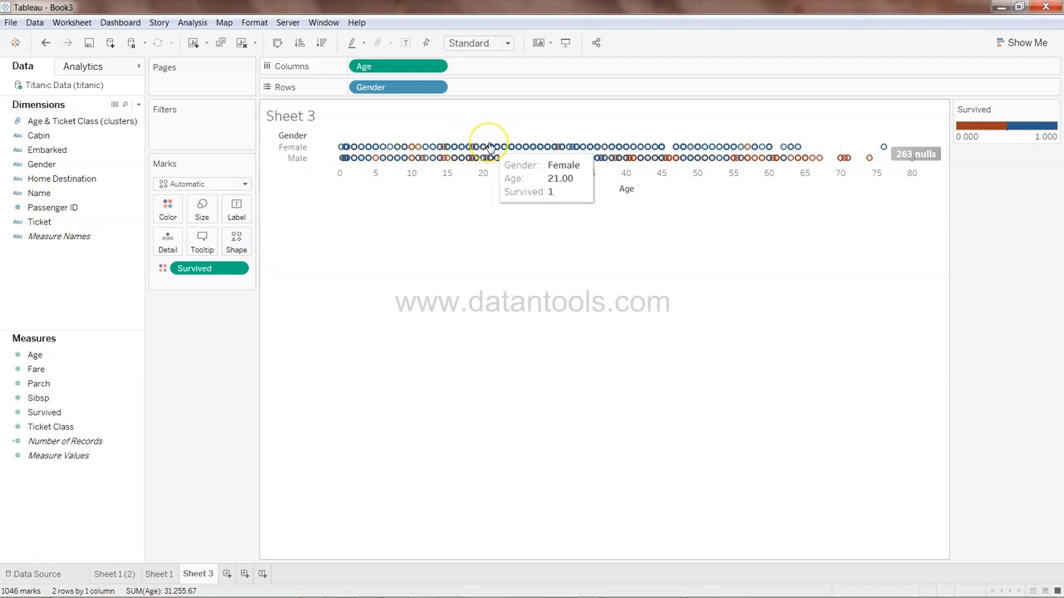
Duplicate Sheet 3 by copying it and pasting it as a new sheet
right_click(204, 576)
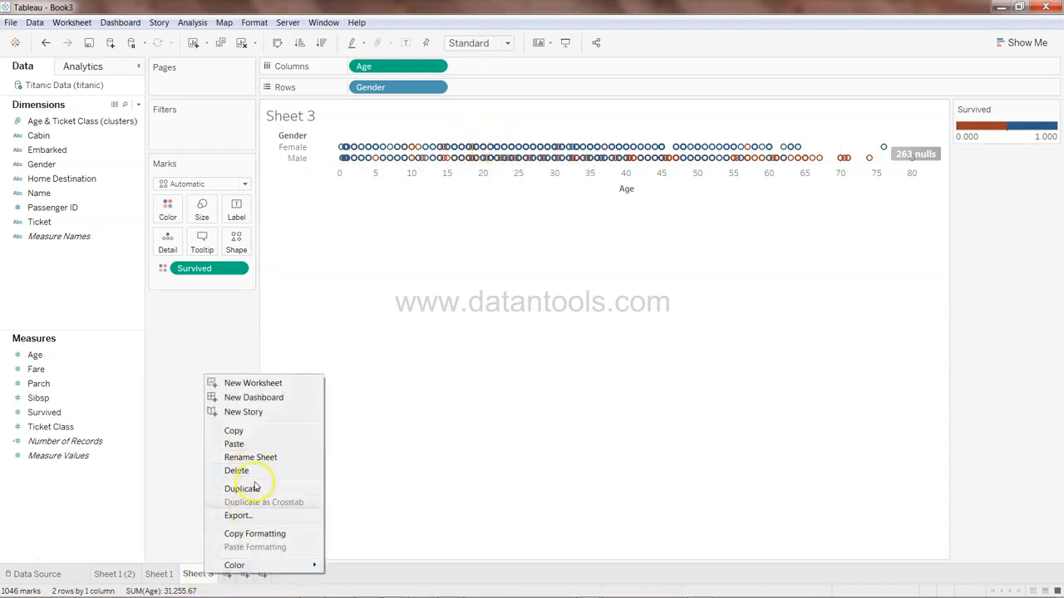
click(260, 432)
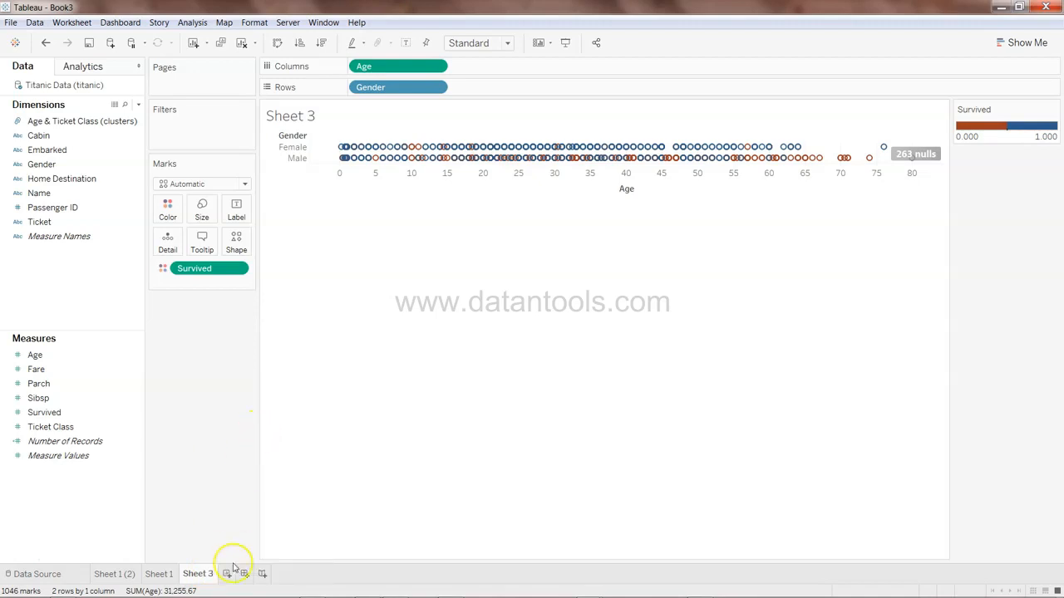
right_click(224, 578)
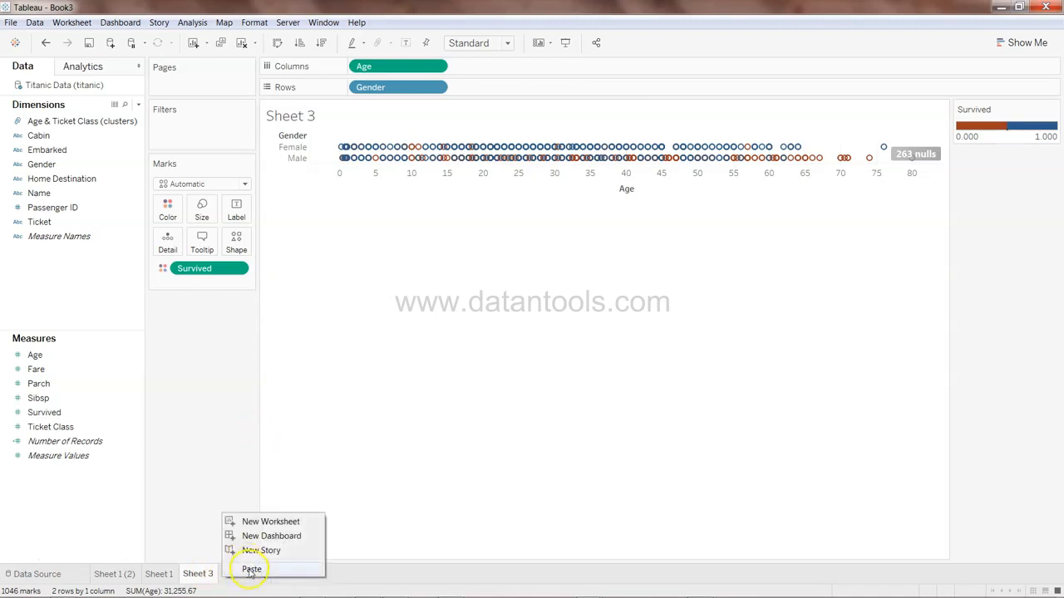
click(251, 569)
drag(224, 573, 267, 572)
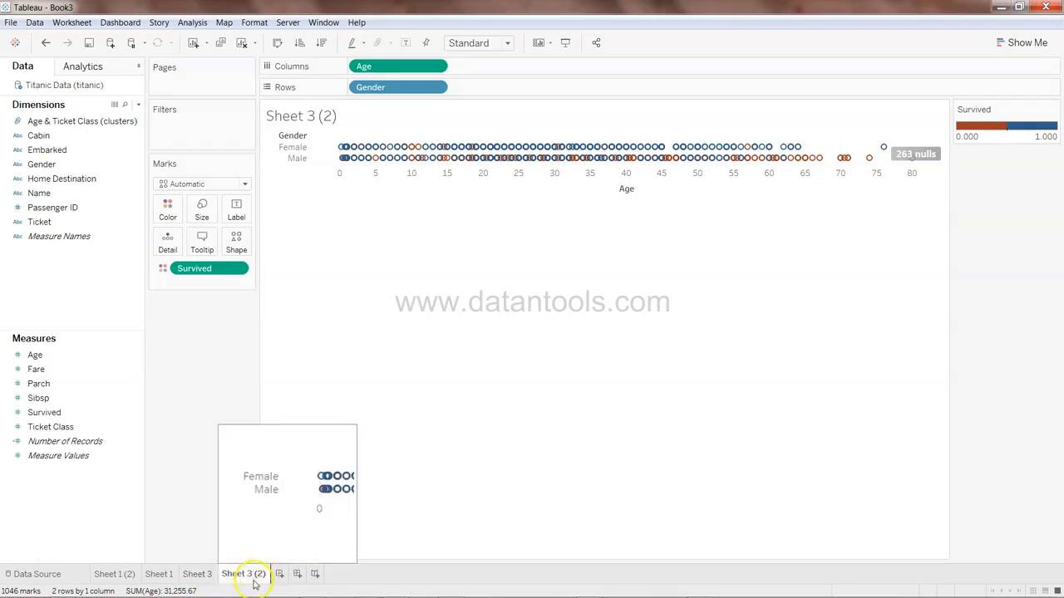
On the copy, move Survived to Detail and add a Cluster model with the number of clusters set to 2
drag(223, 270, 169, 244)
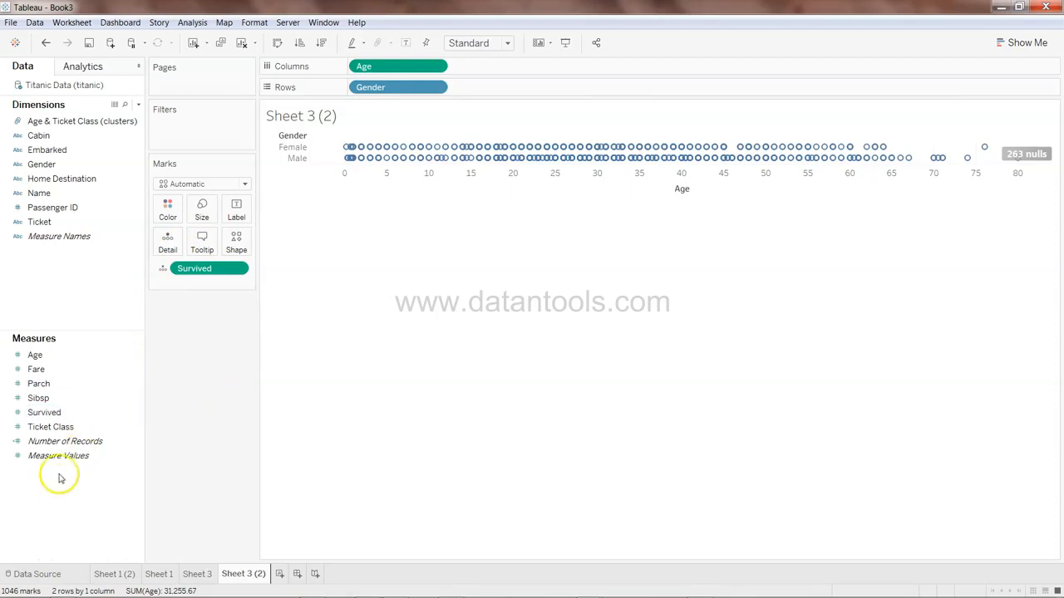
click(94, 70)
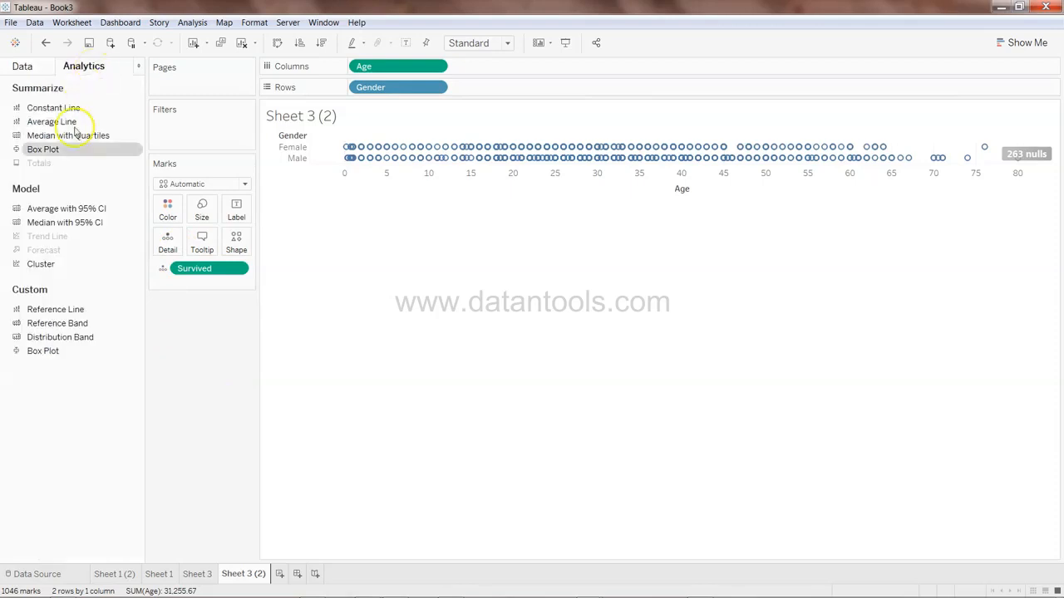
drag(78, 265, 364, 150)
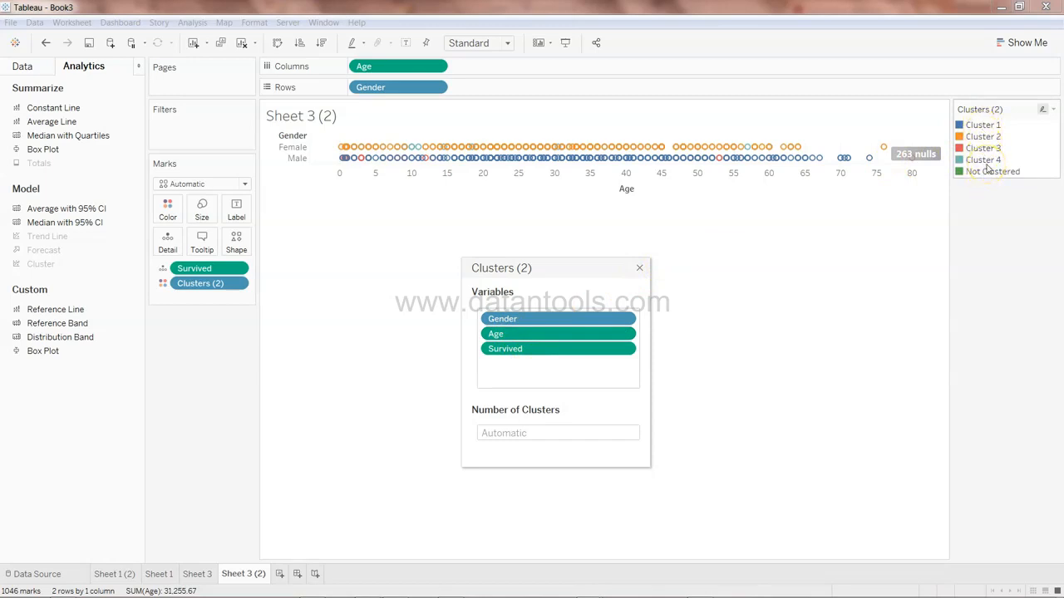
click(630, 433)
key(Return)
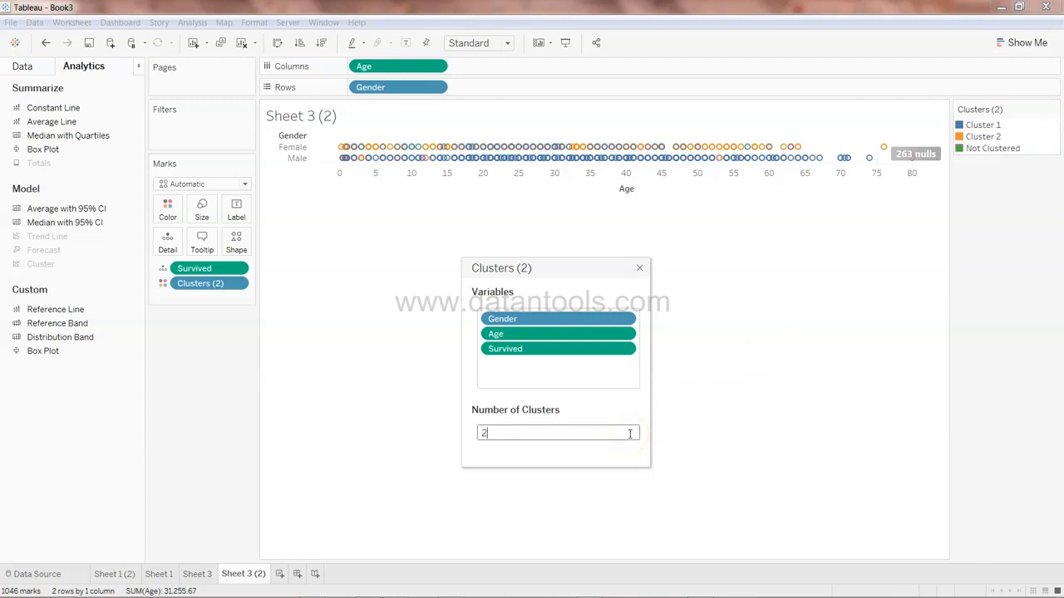
click(639, 269)
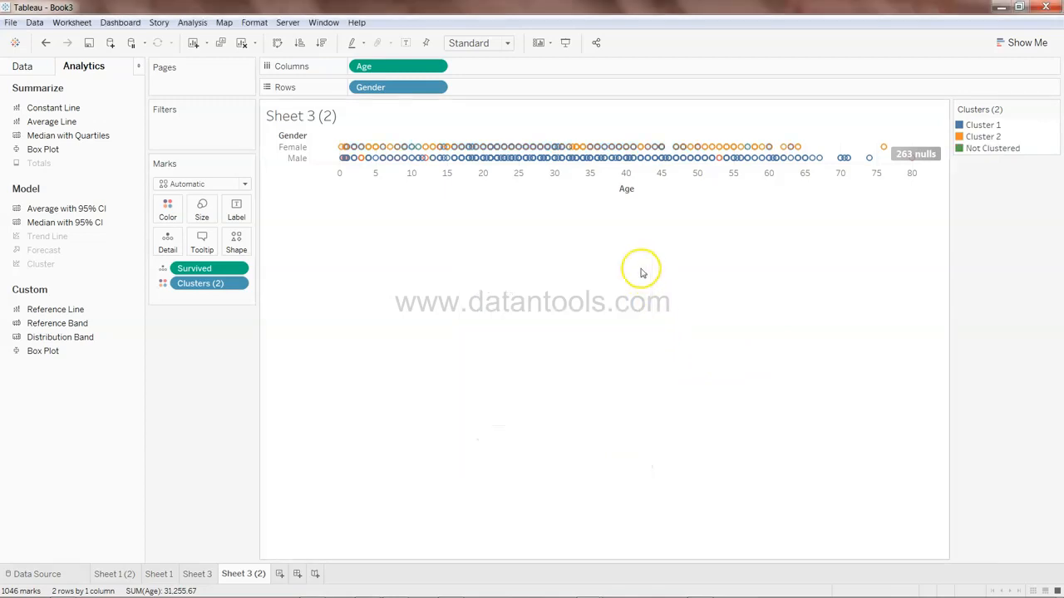
click(992, 149)
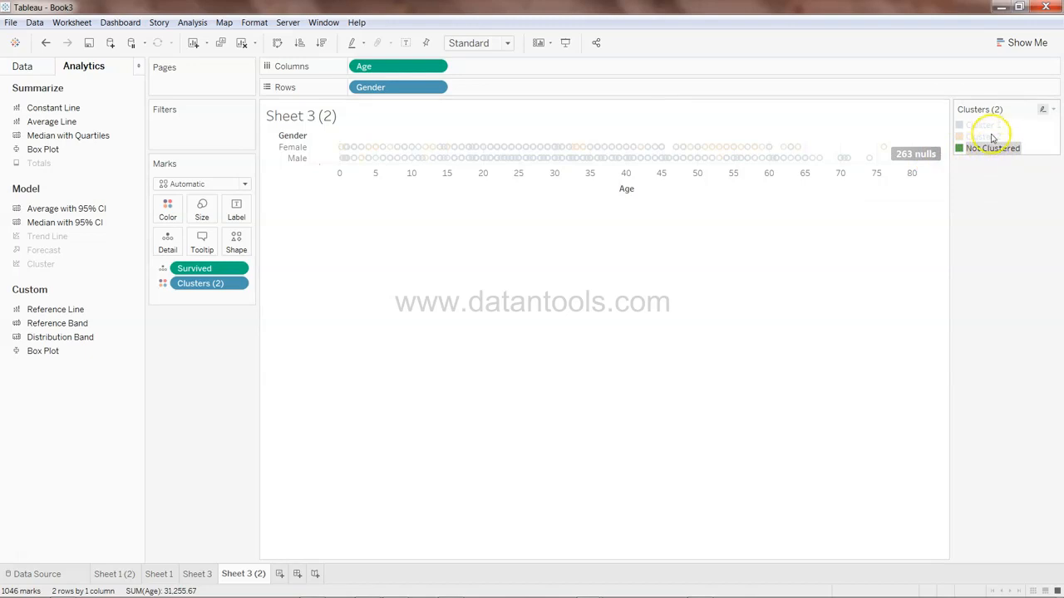
click(971, 250)
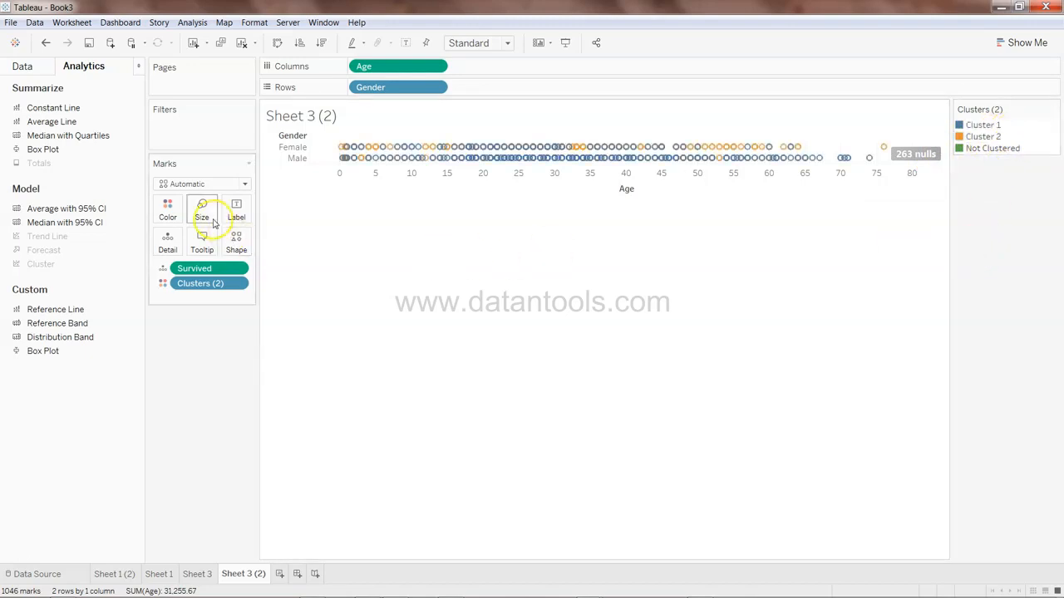
click(236, 283)
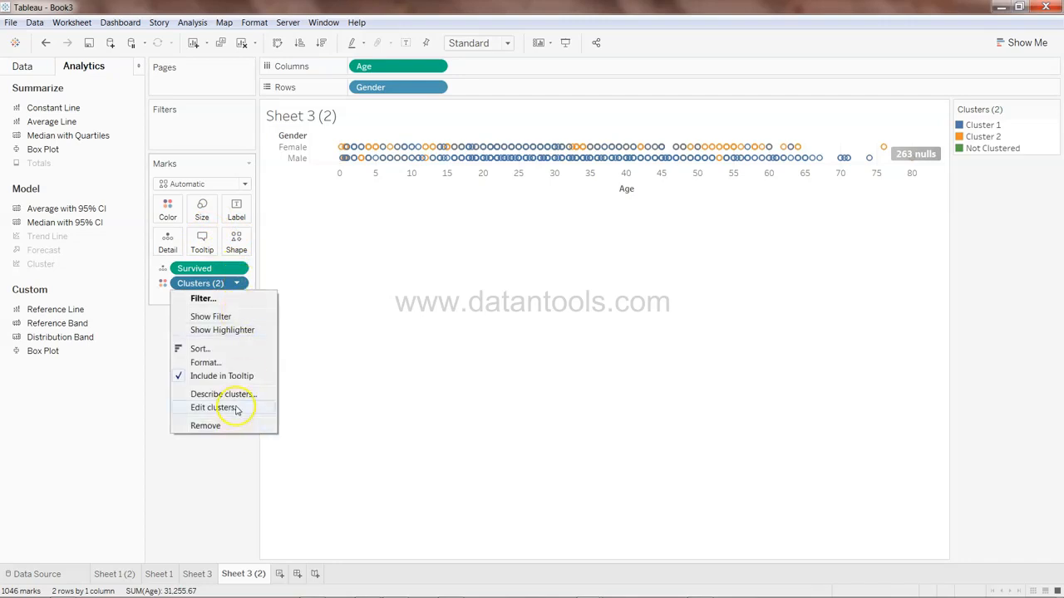
click(244, 352)
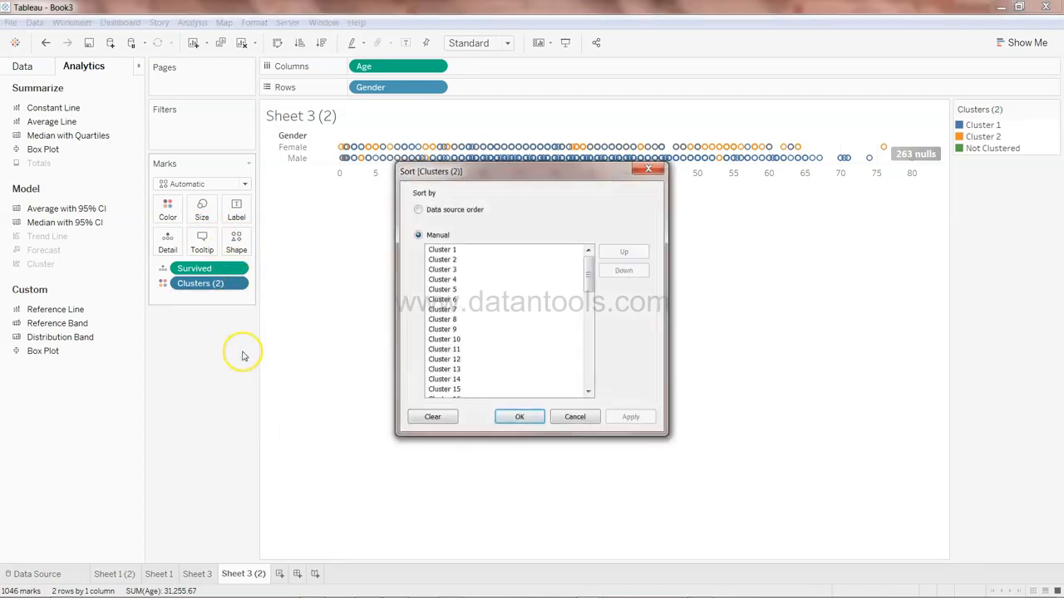
click(573, 417)
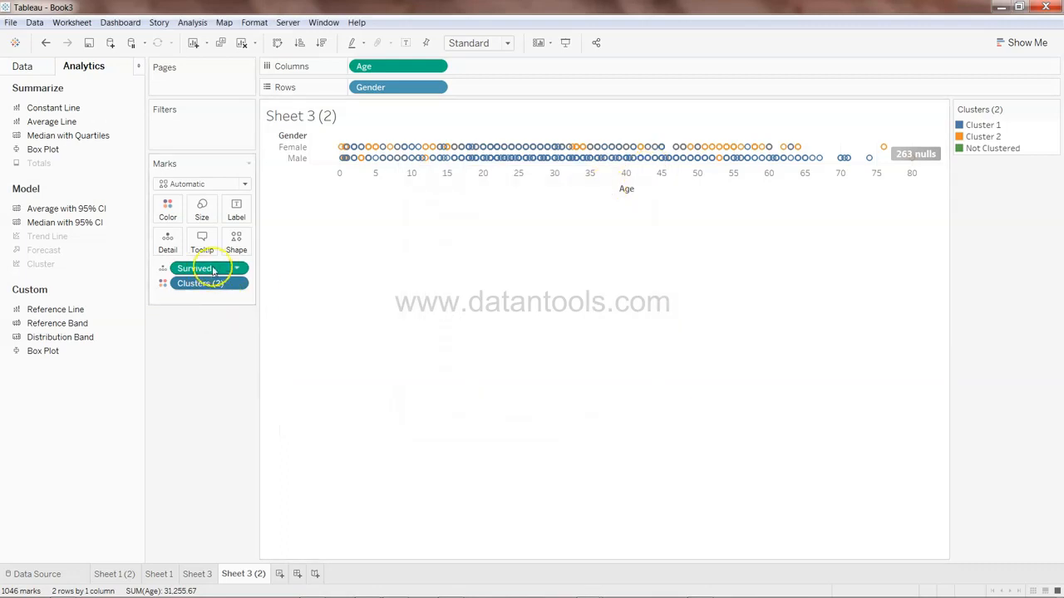
Filter the Clusters (2) field to keep only Cluster 1 and Cluster 2, excluding Not Clustered
click(237, 283)
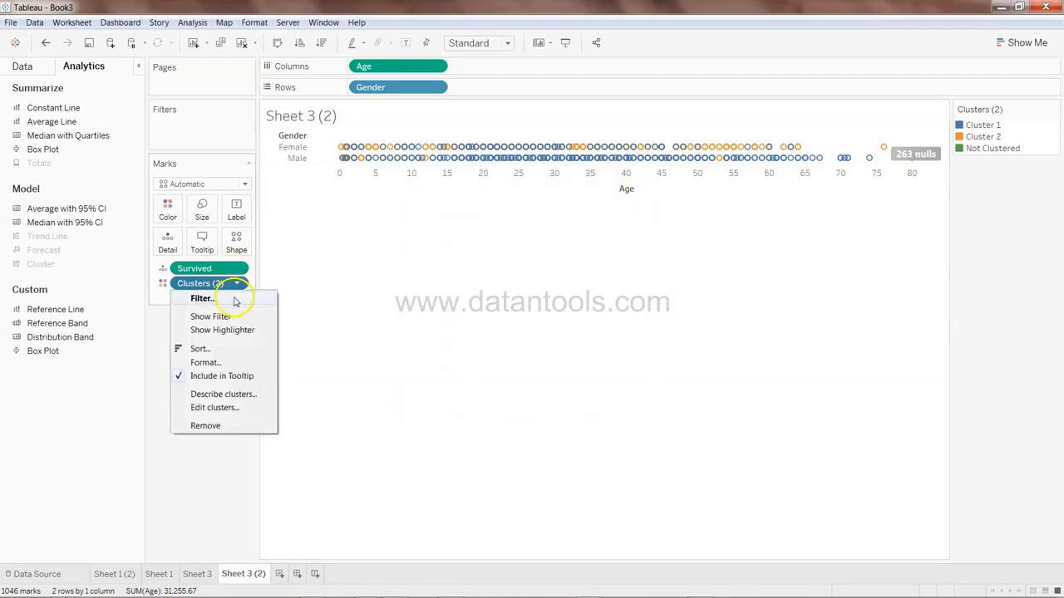
click(238, 298)
click(423, 228)
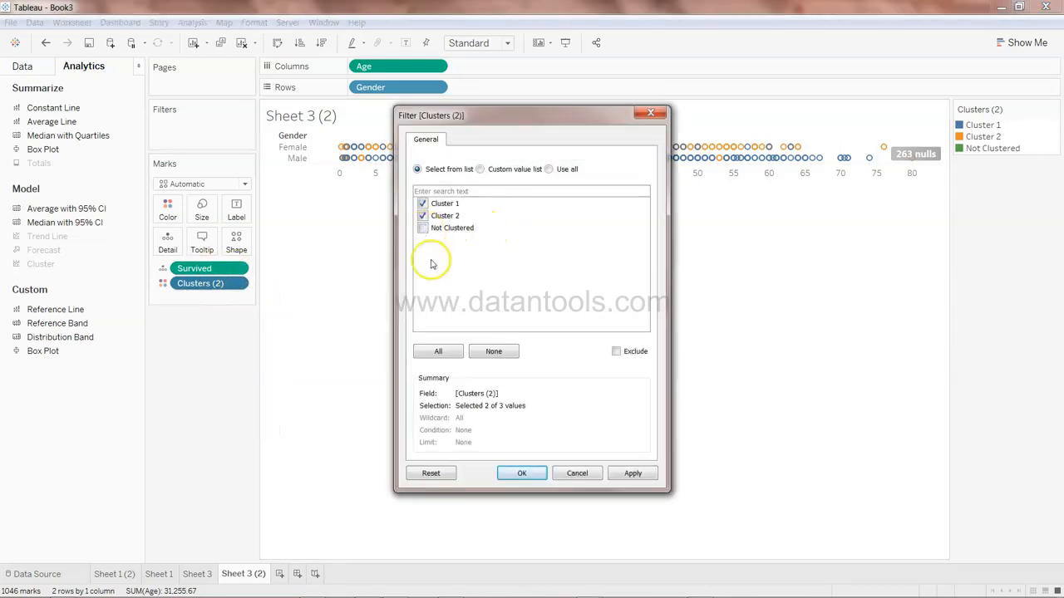
click(519, 471)
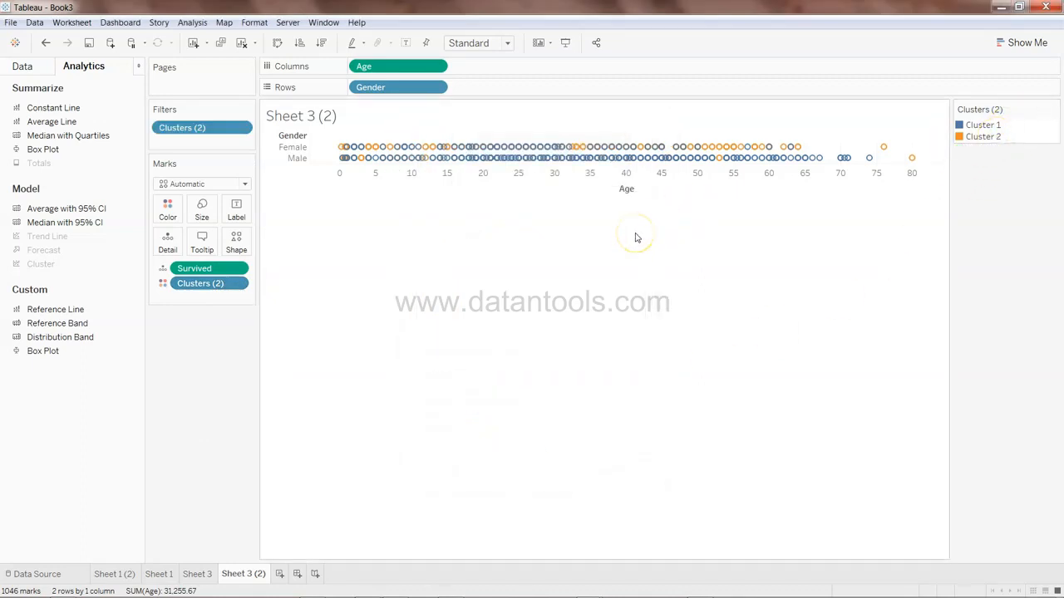
Inspect marks' cluster, gender, age and survival tooltips, switching between Sheet 3, Sheet 3 (2), Sheet 1 (2) and Sheet 1 to compare
mouse_move(816, 160)
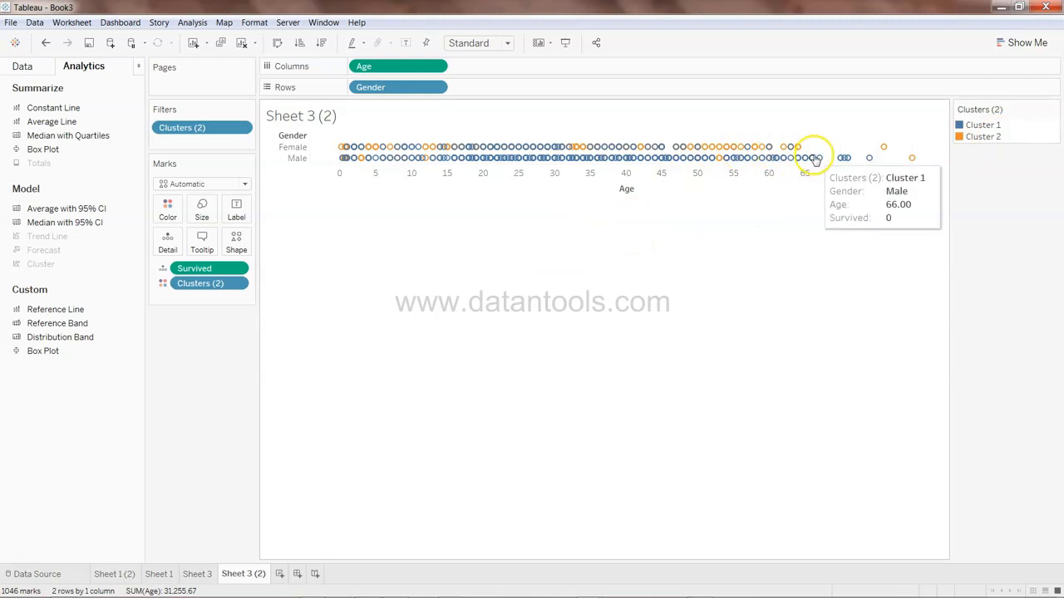
mouse_move(361, 148)
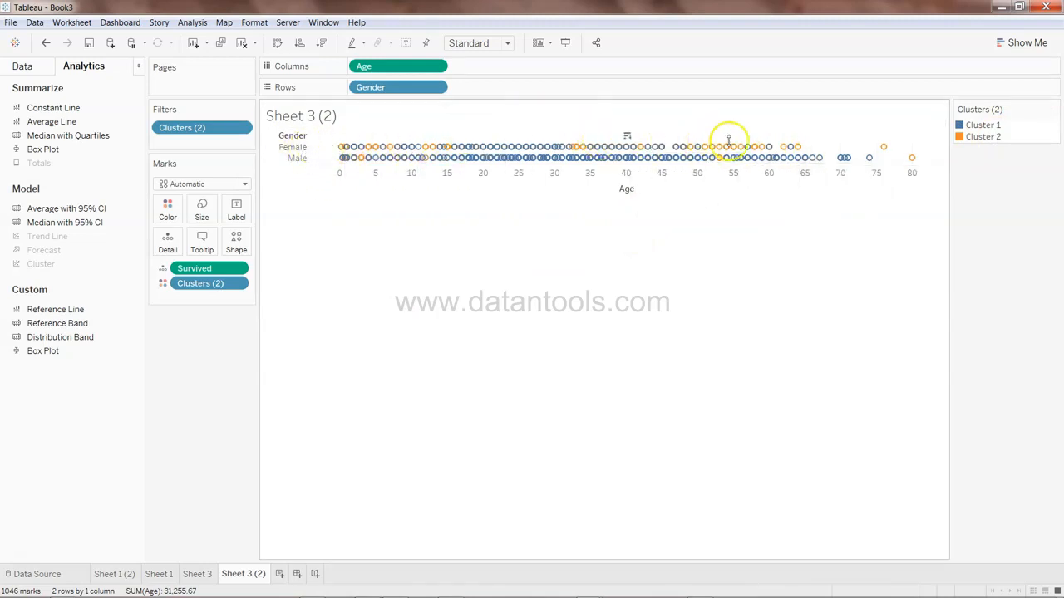
click(204, 573)
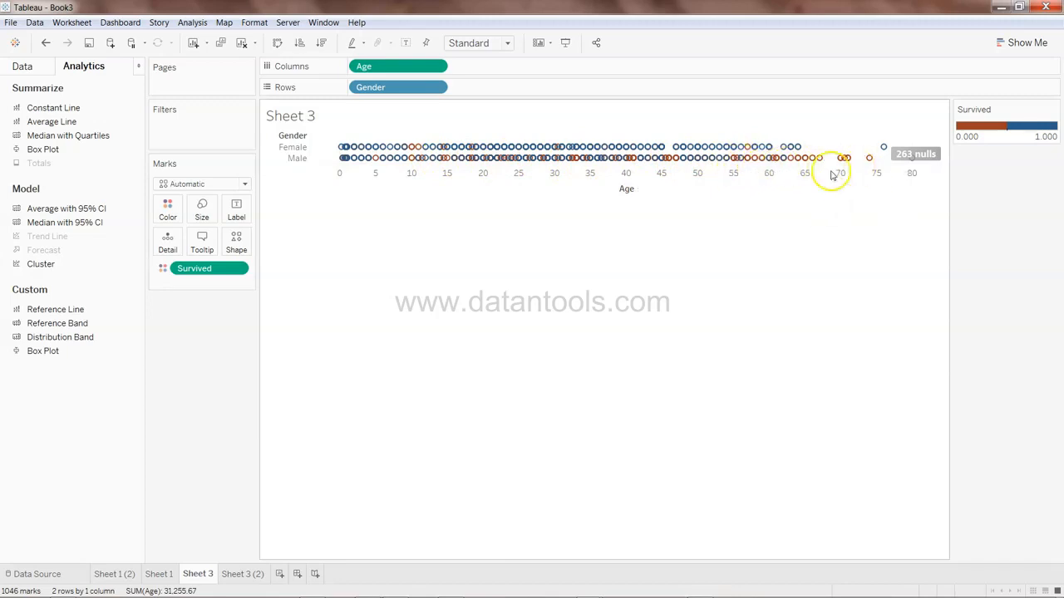
click(241, 573)
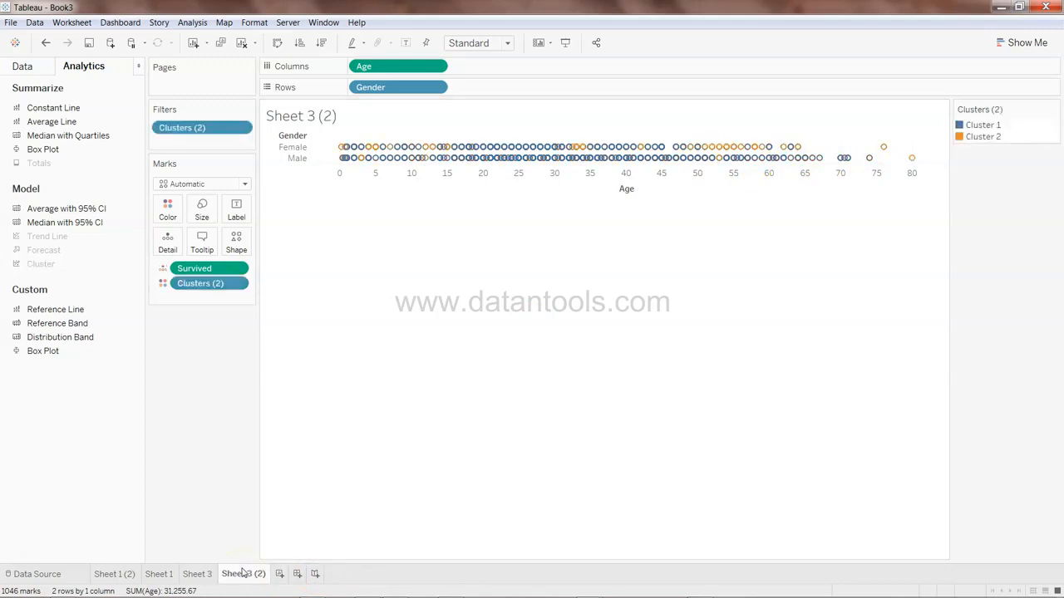
mouse_move(346, 159)
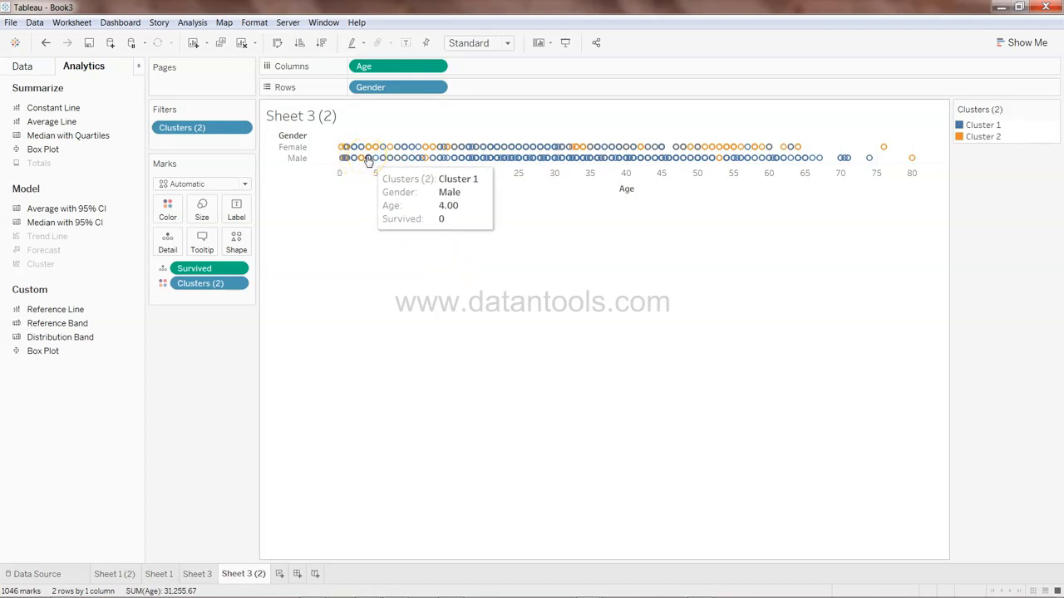
click(366, 170)
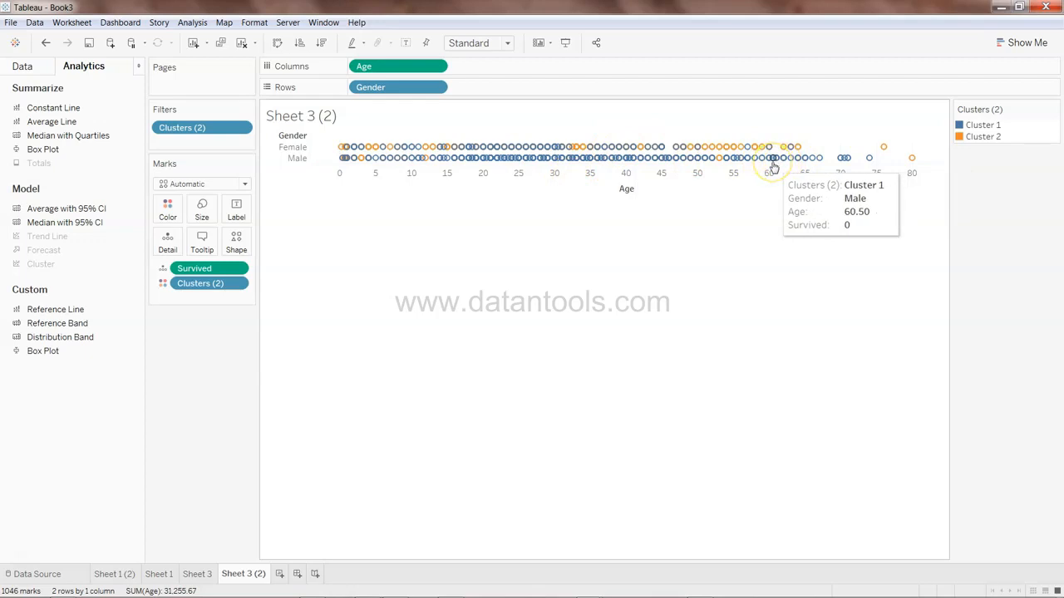
click(586, 158)
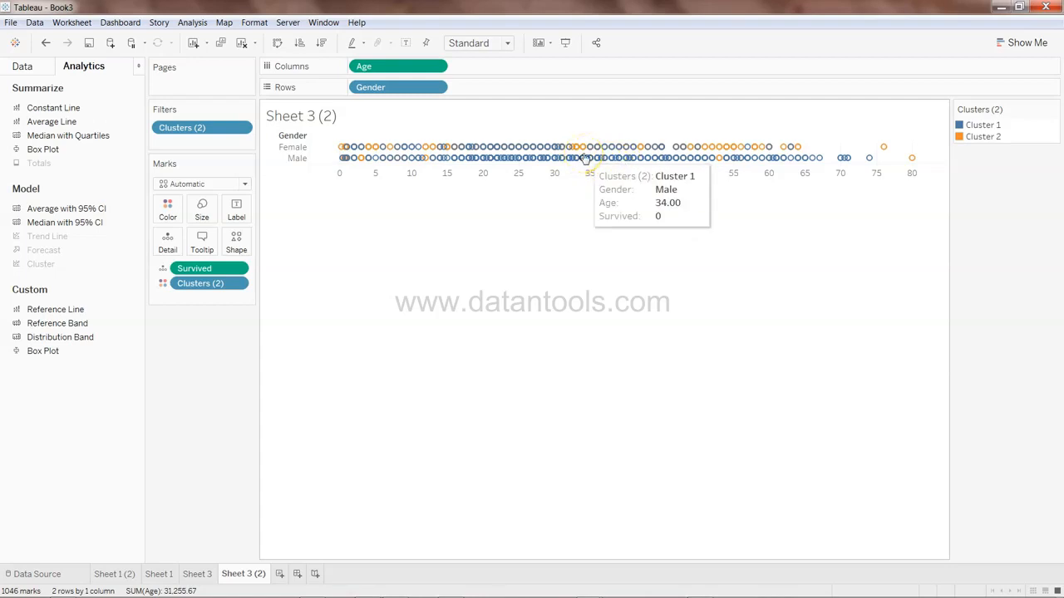
click(125, 575)
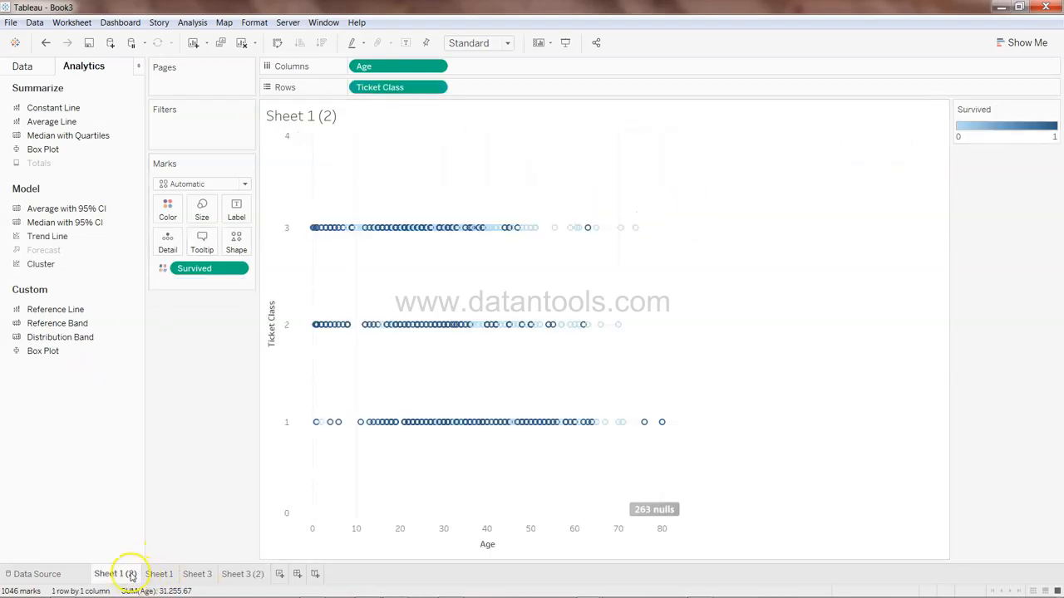
click(159, 574)
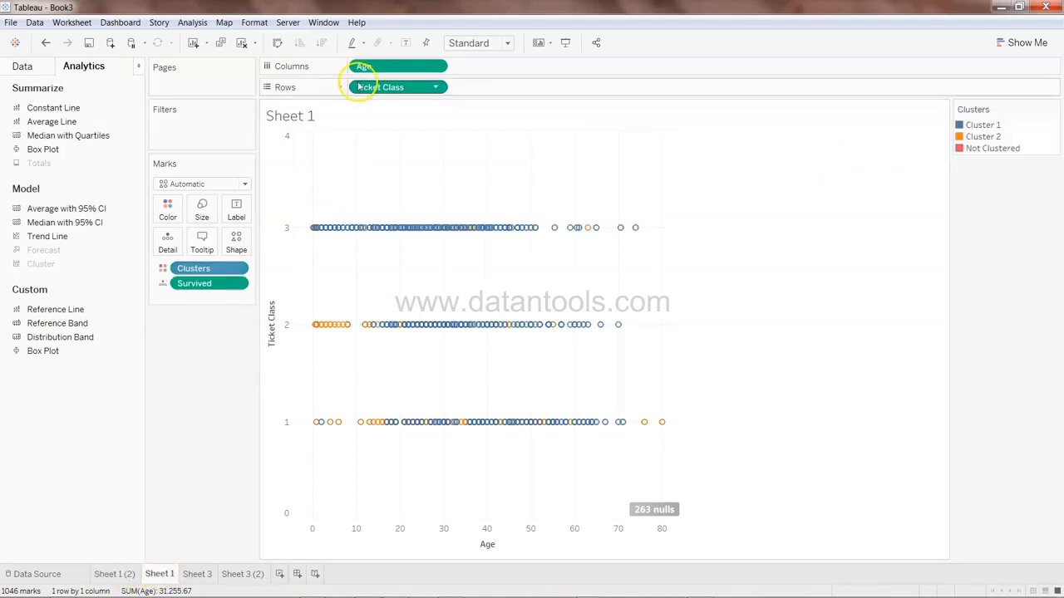
On Sheet 3 (2), edit the cluster model to add Ticket Class as a clustering variable
click(242, 574)
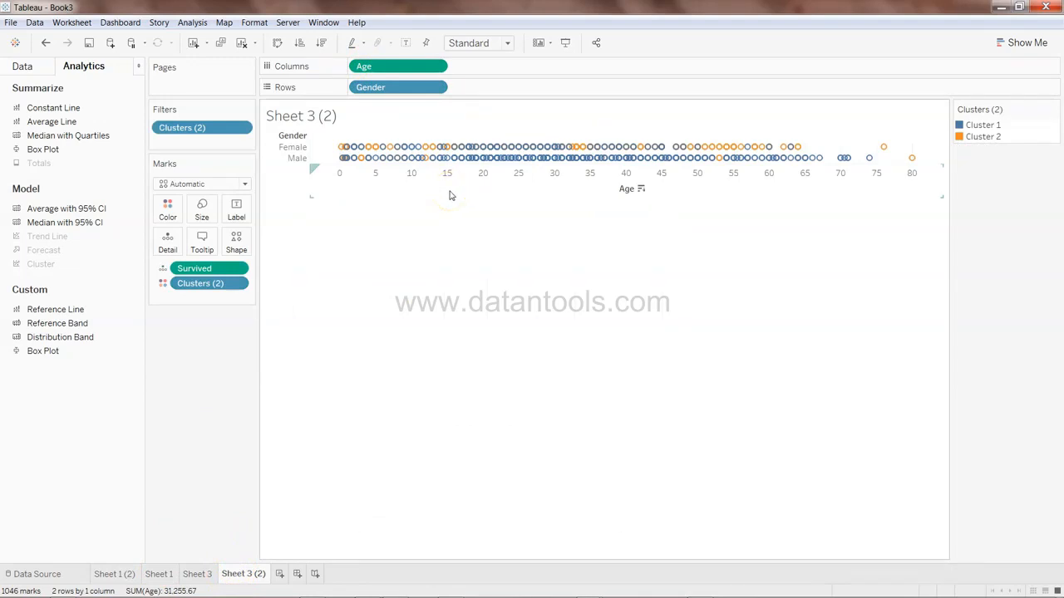
click(232, 284)
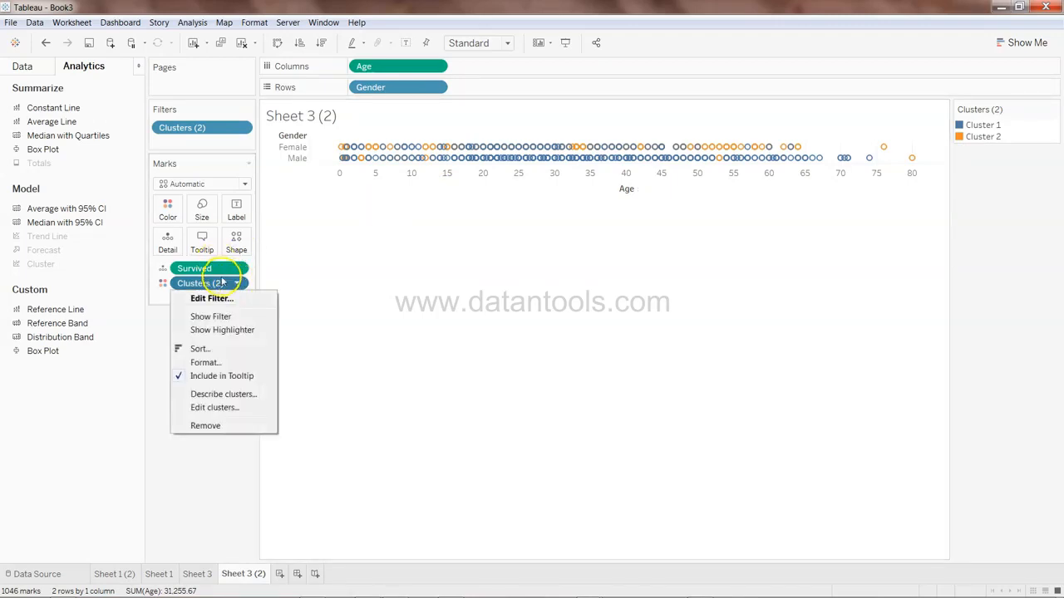
click(233, 408)
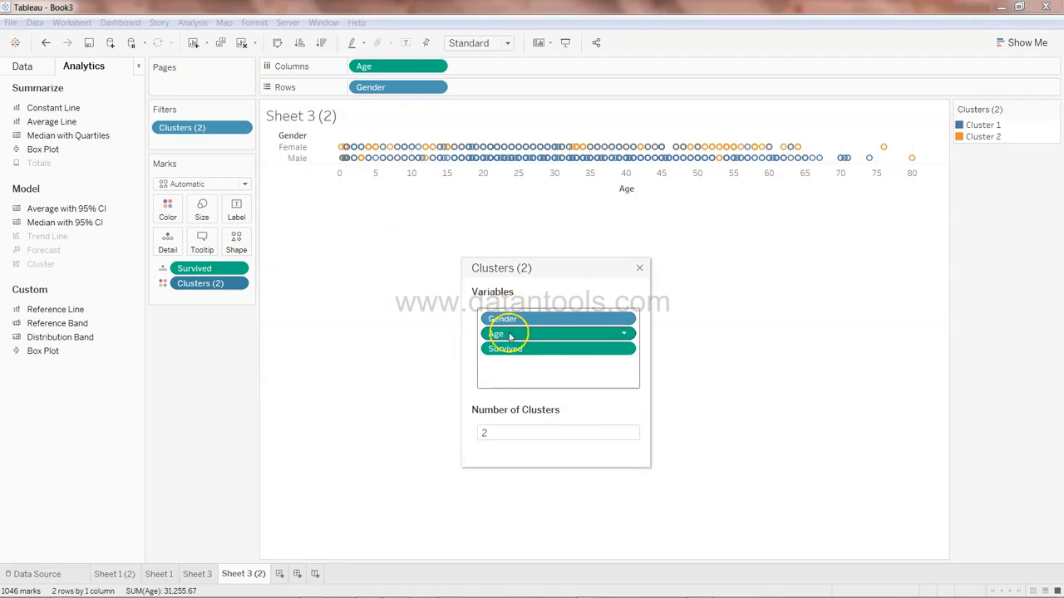
click(23, 66)
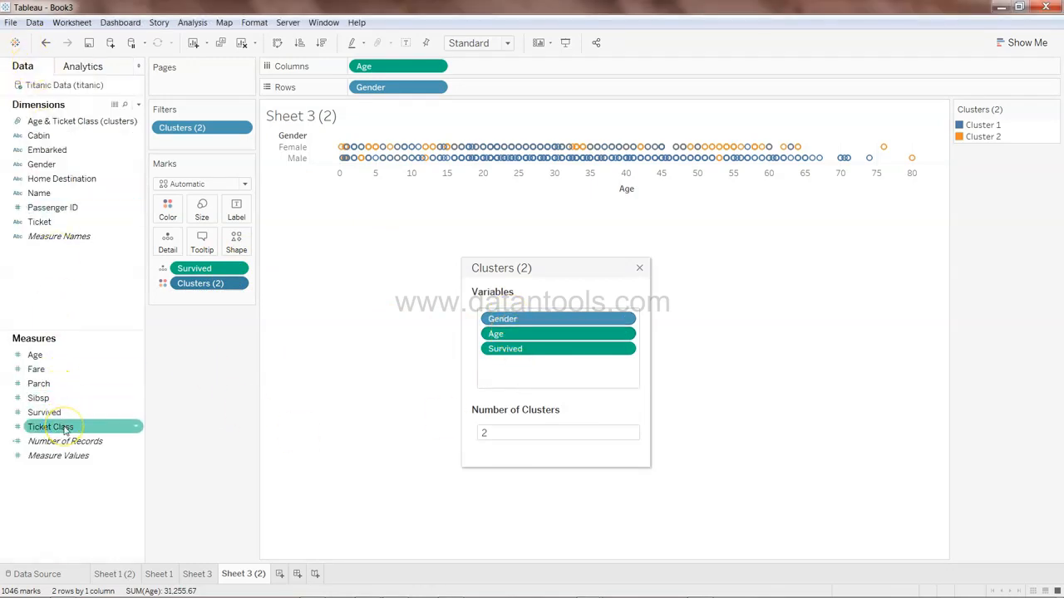
drag(65, 430, 533, 371)
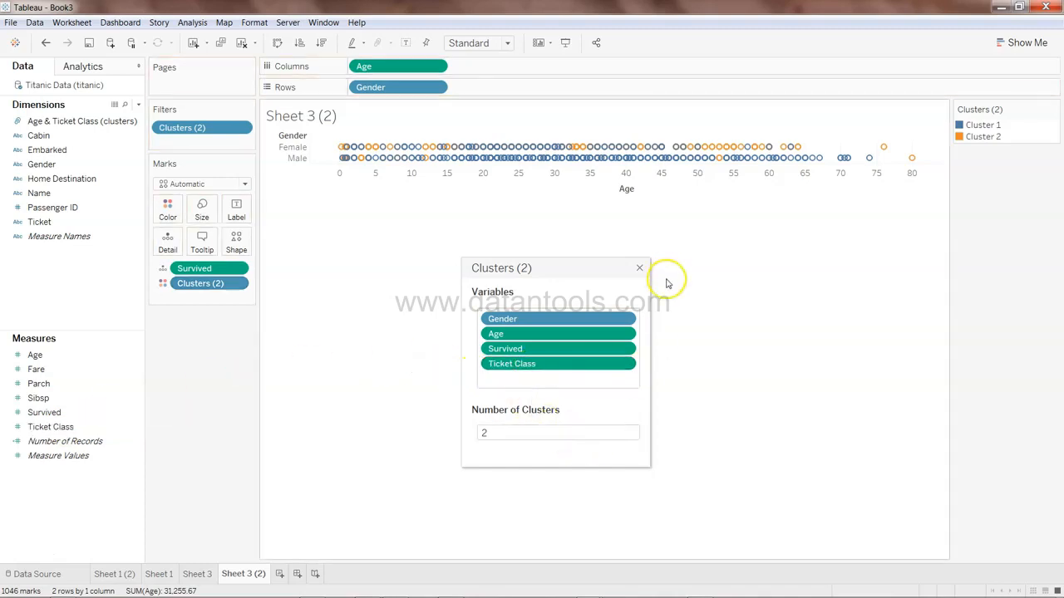
click(639, 268)
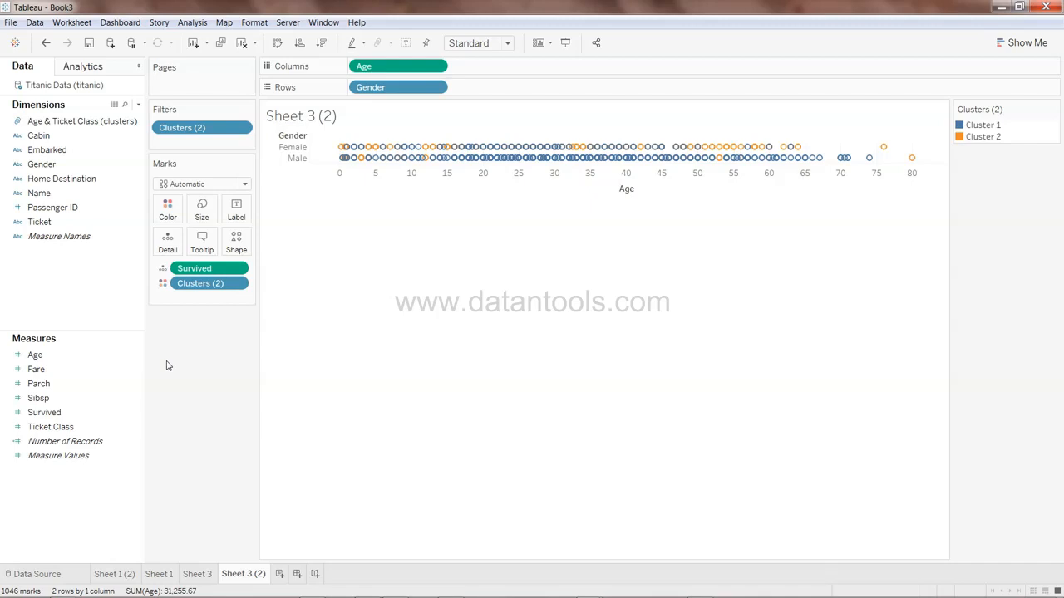
Add a new dashboard and a new story to the workbook
click(298, 575)
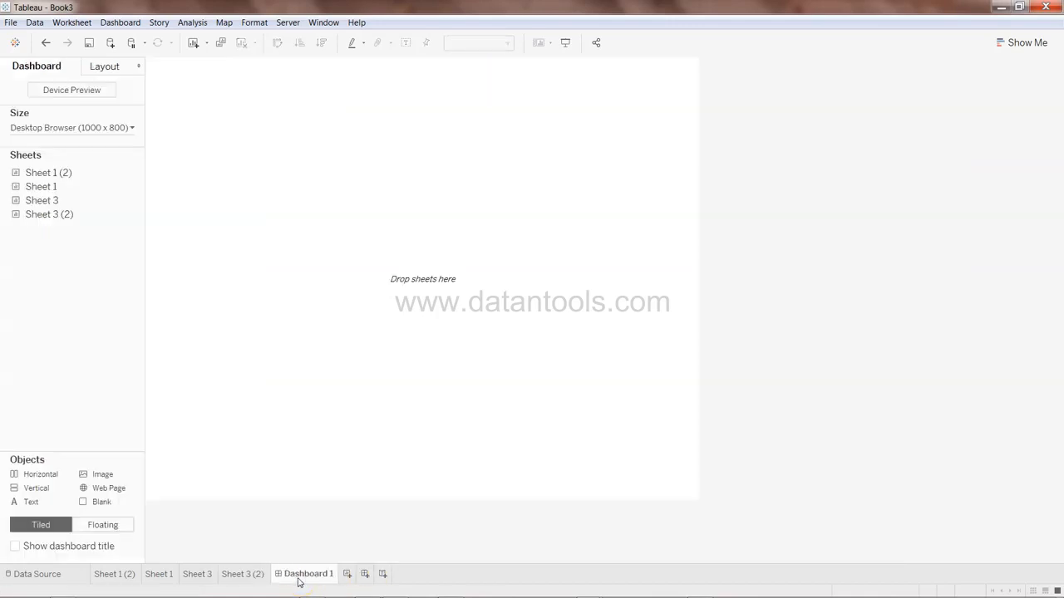
click(383, 574)
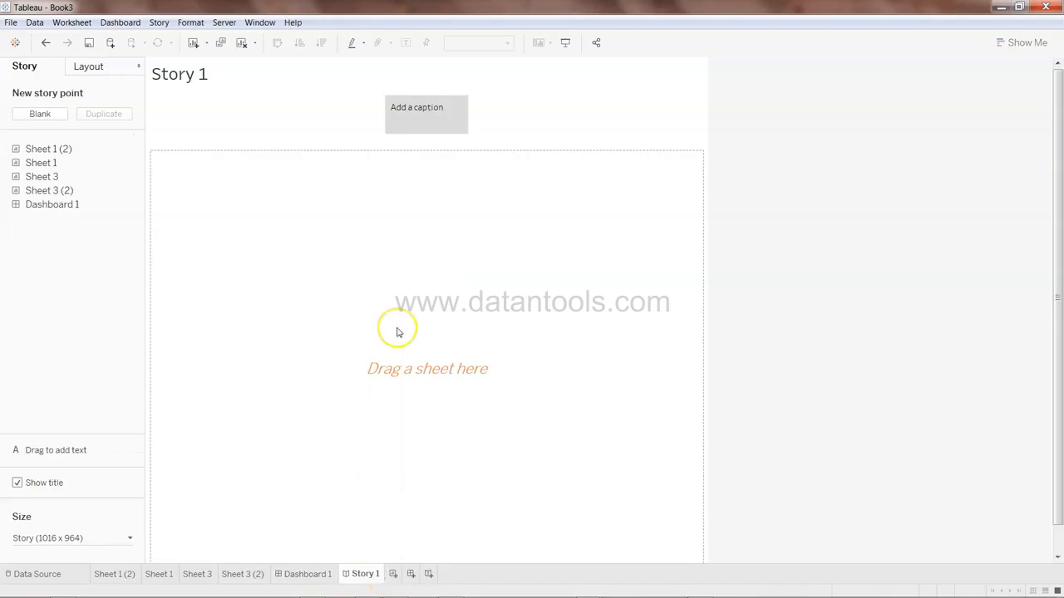
Try to place Sheet 1 onto the story's first story point
drag(122, 161, 366, 242)
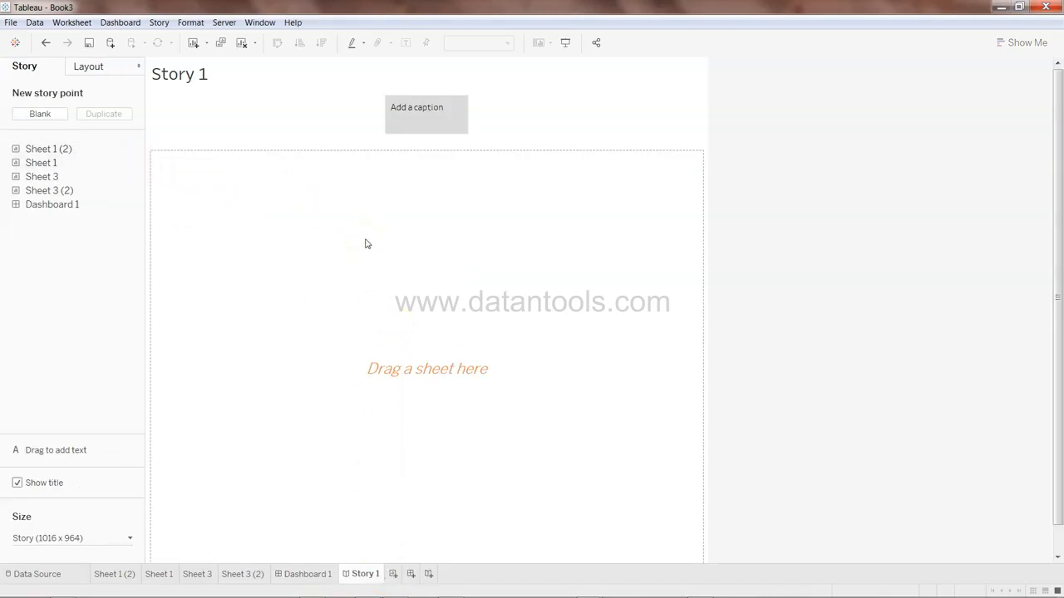
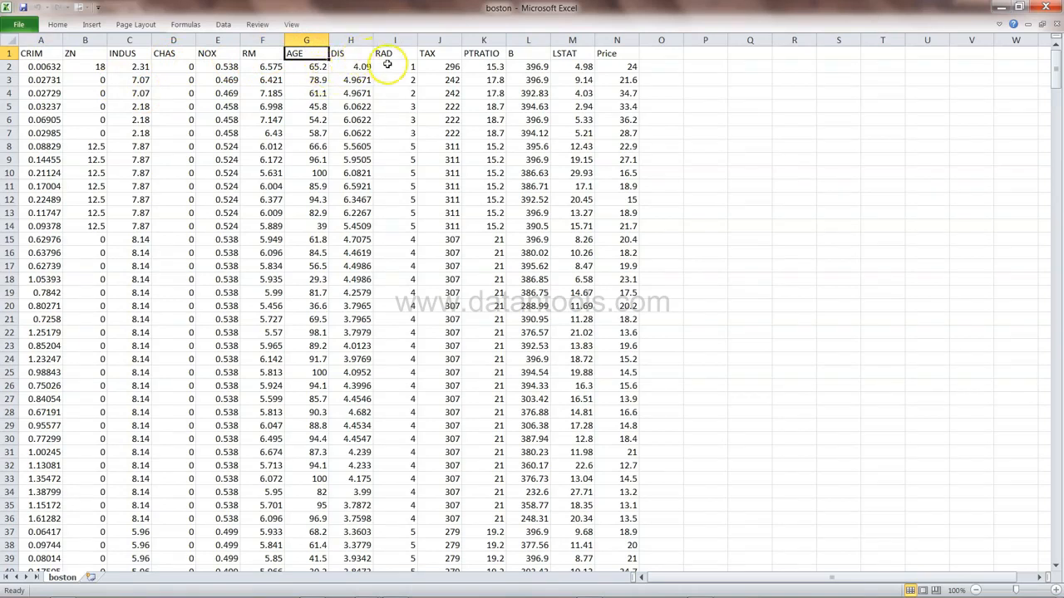
Review the boston dataset's column headers in the spreadsheet before returning to Tableau
click(449, 54)
click(477, 55)
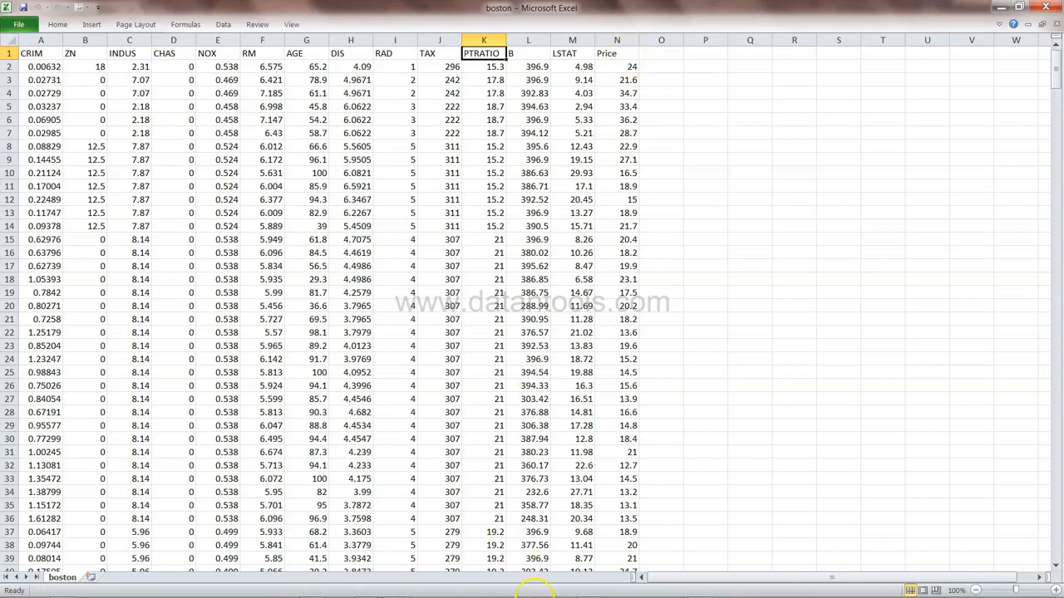
mouse_move(544, 596)
click(588, 589)
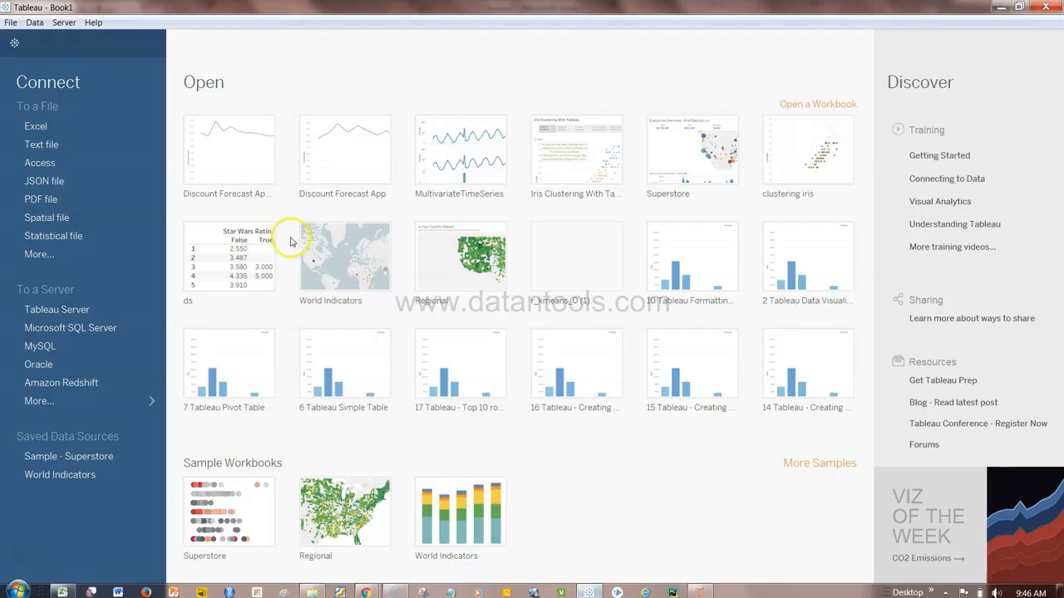
Connect to the boston.csv text file as a new data source
click(98, 147)
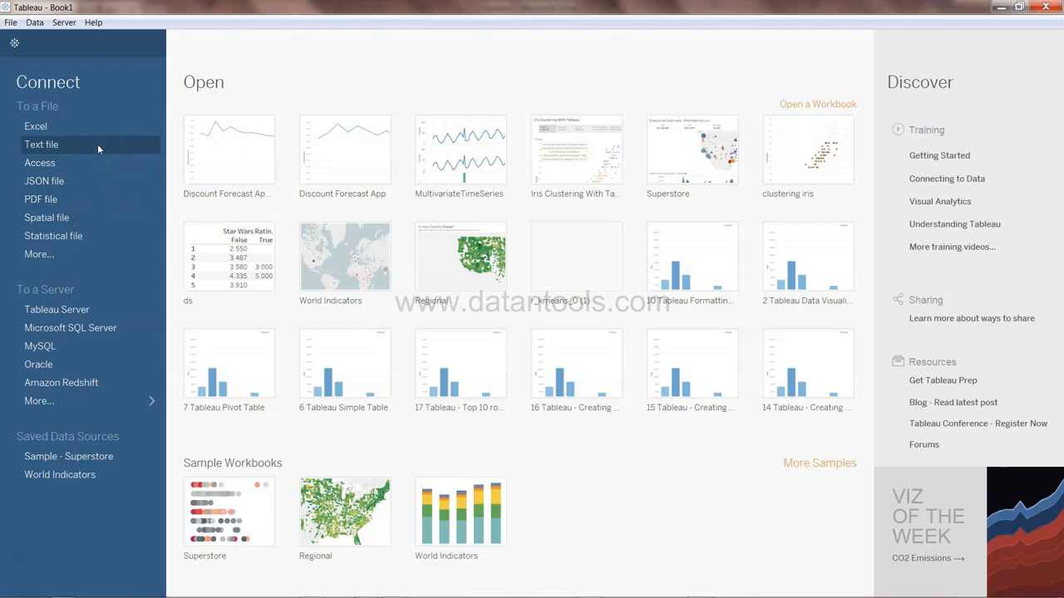
click(290, 205)
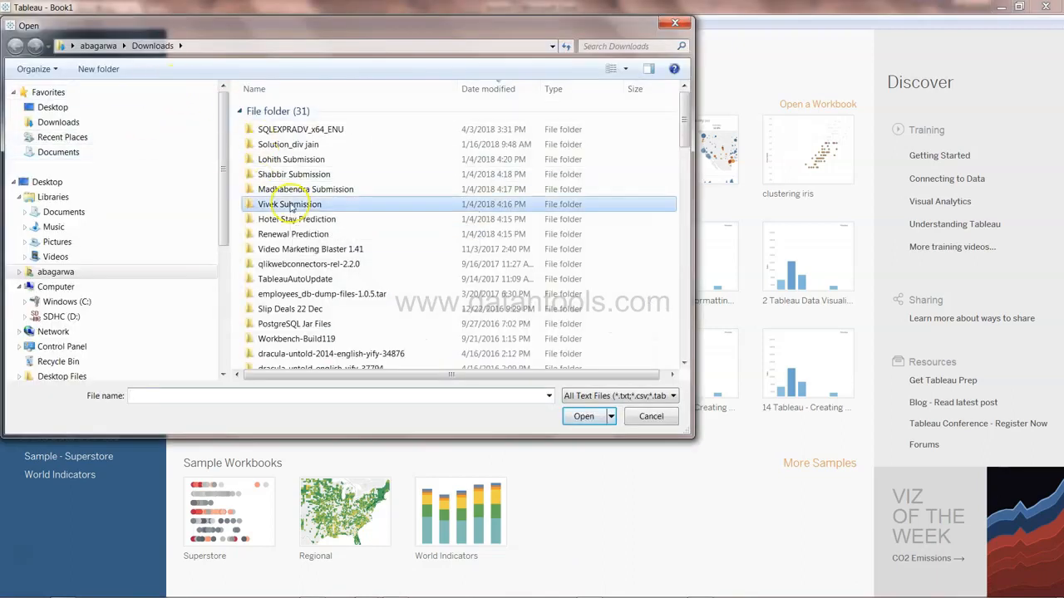
text(boston)
key(Return)
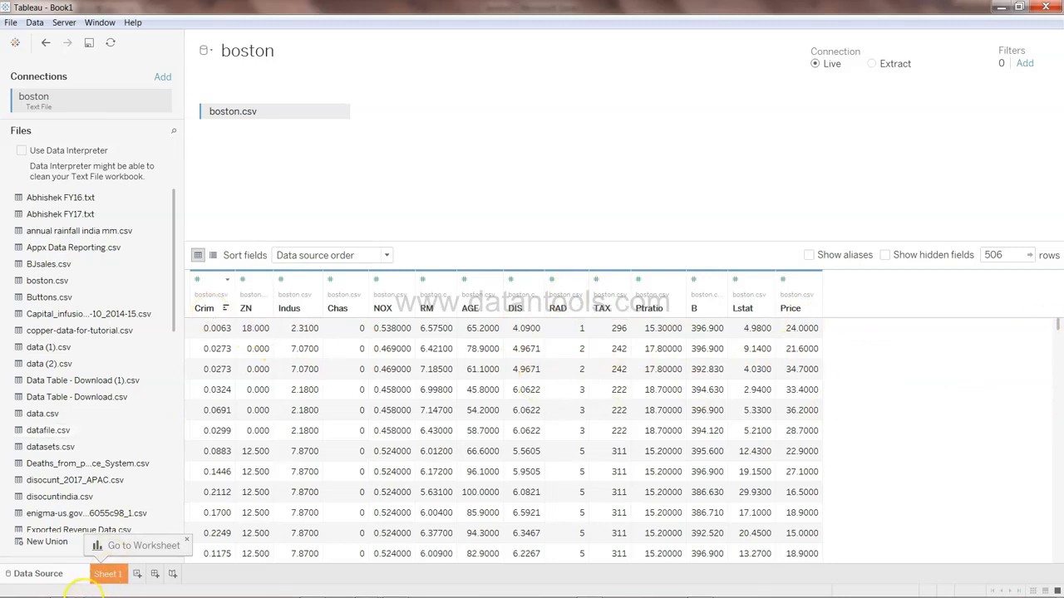
click(61, 589)
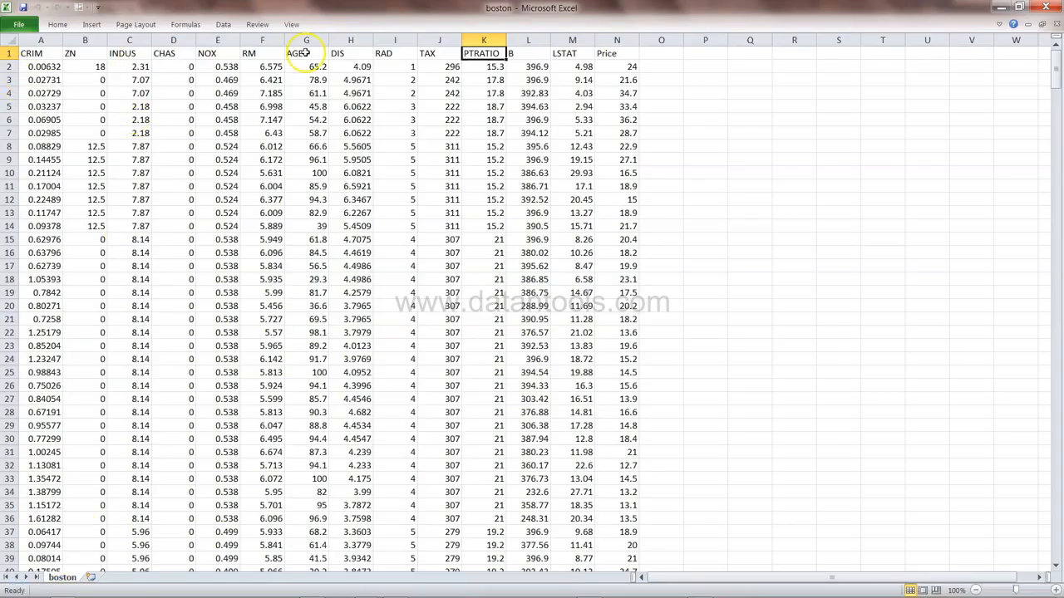
click(1001, 7)
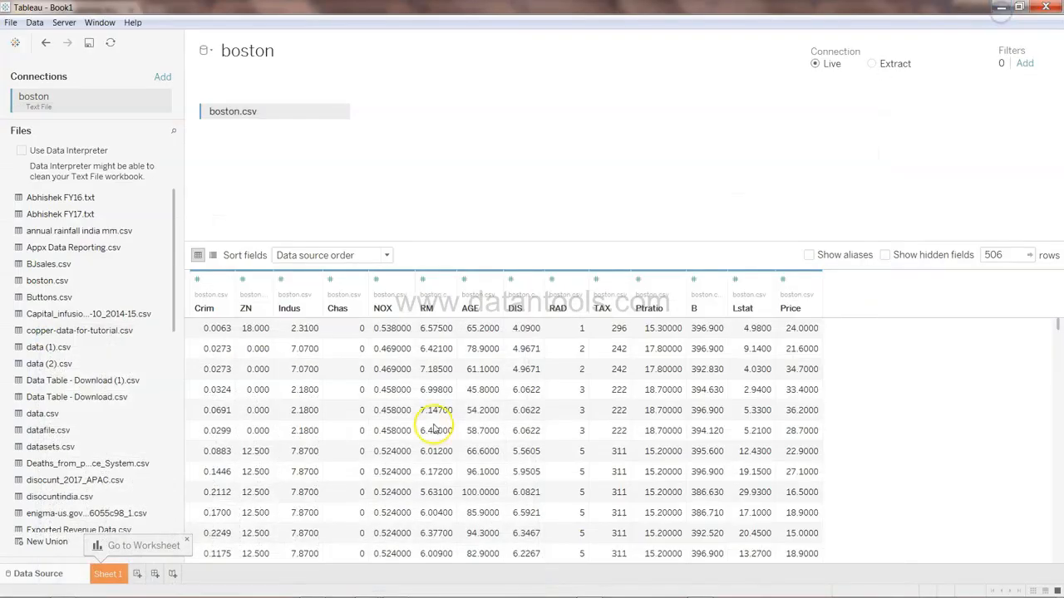
On Sheet 1, place RM on Columns and convert it to a dimension
click(109, 574)
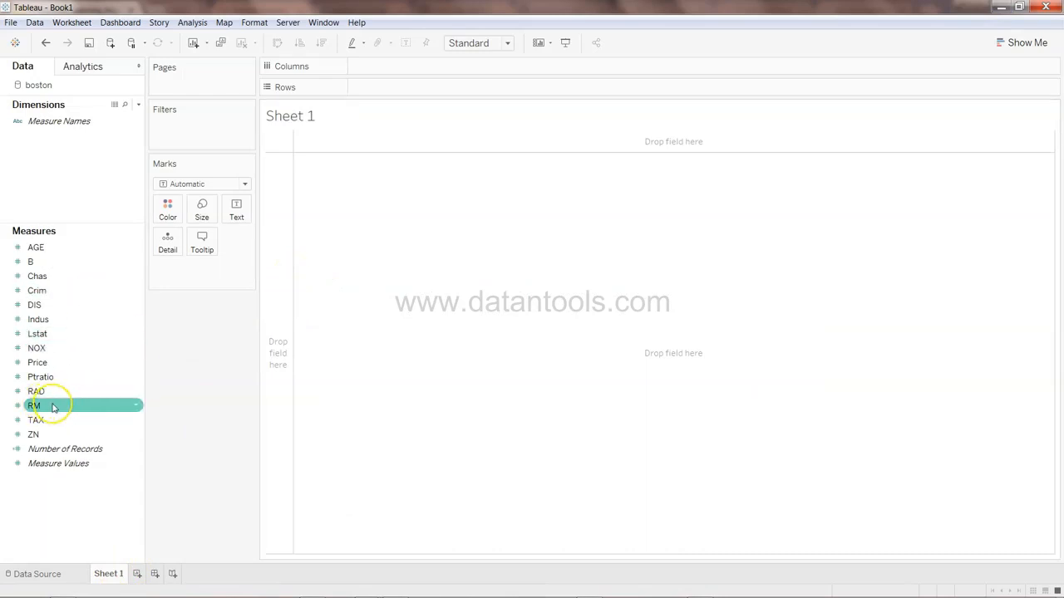
click(53, 407)
drag(53, 408, 396, 74)
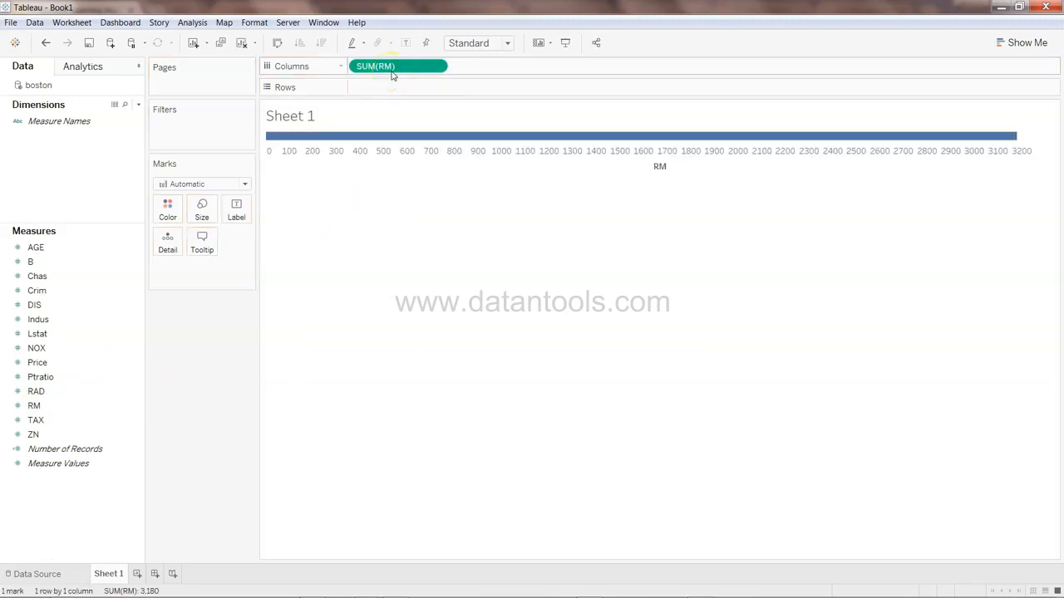
click(437, 66)
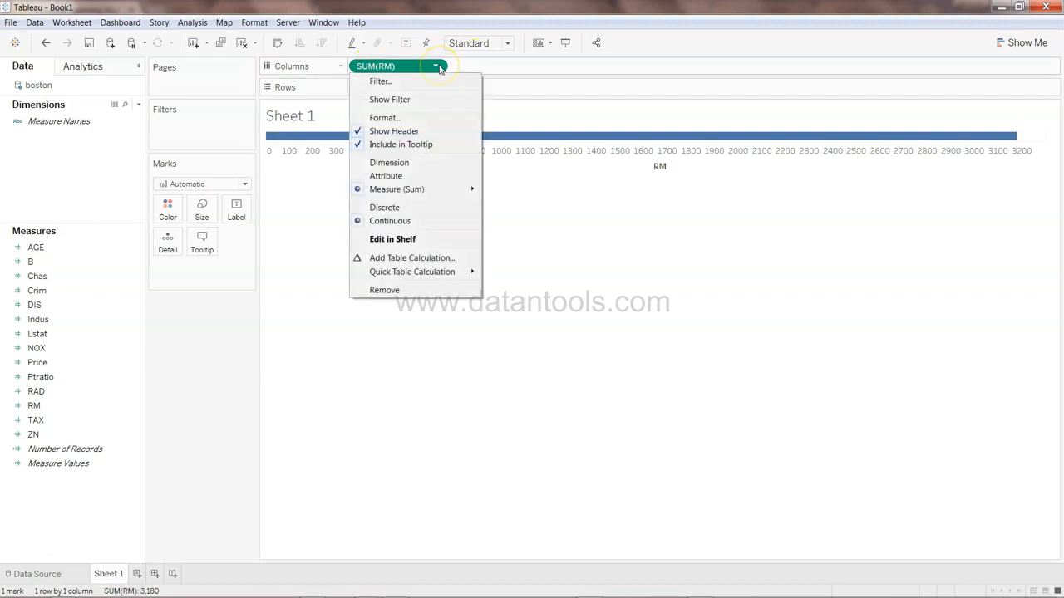
click(407, 163)
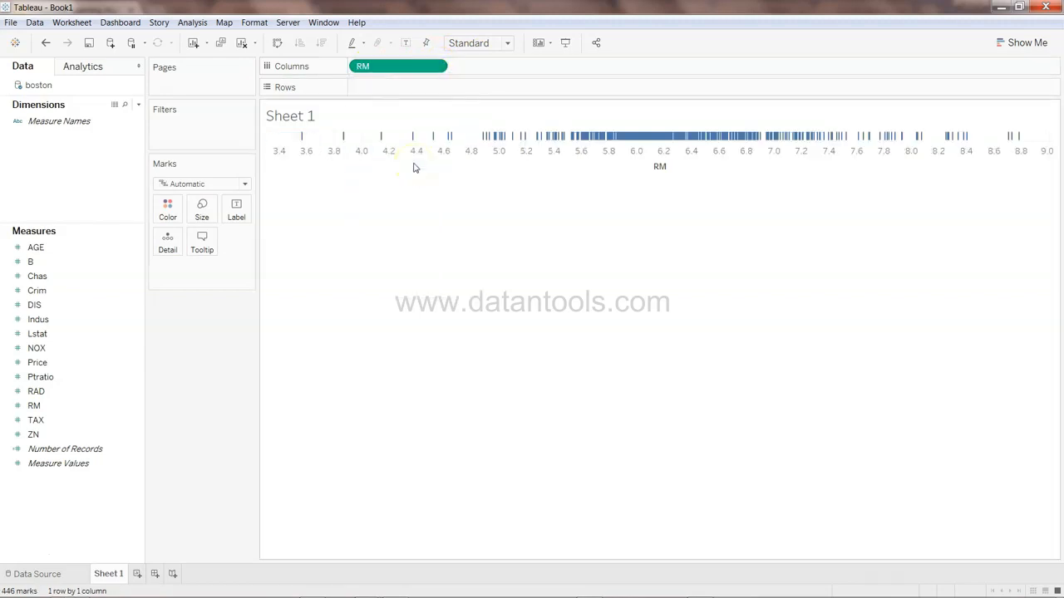
Add Price to the view and turn it into a line chart of Price against RM
click(101, 395)
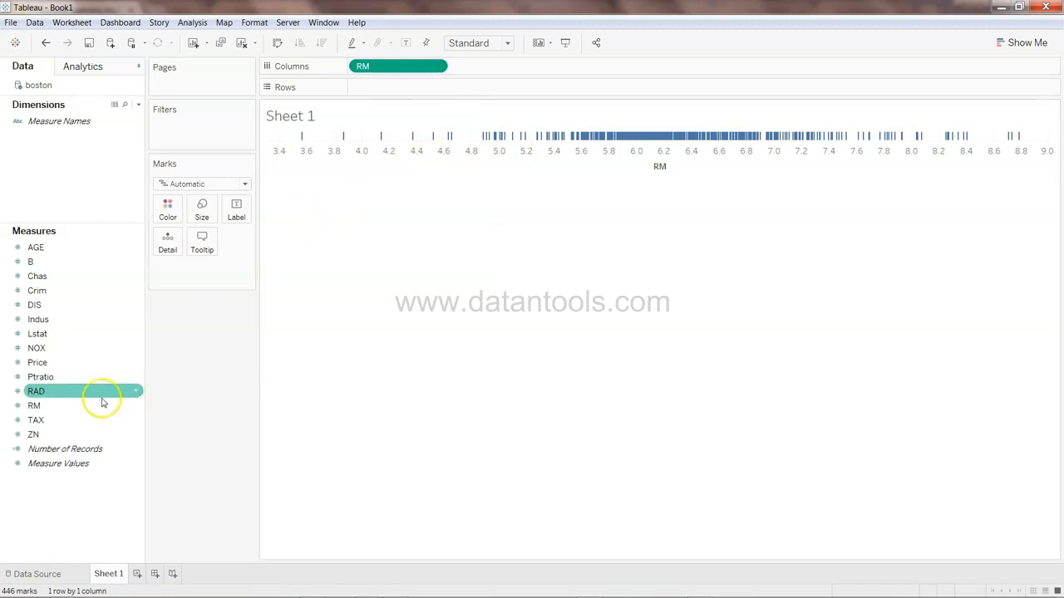
drag(57, 362, 415, 140)
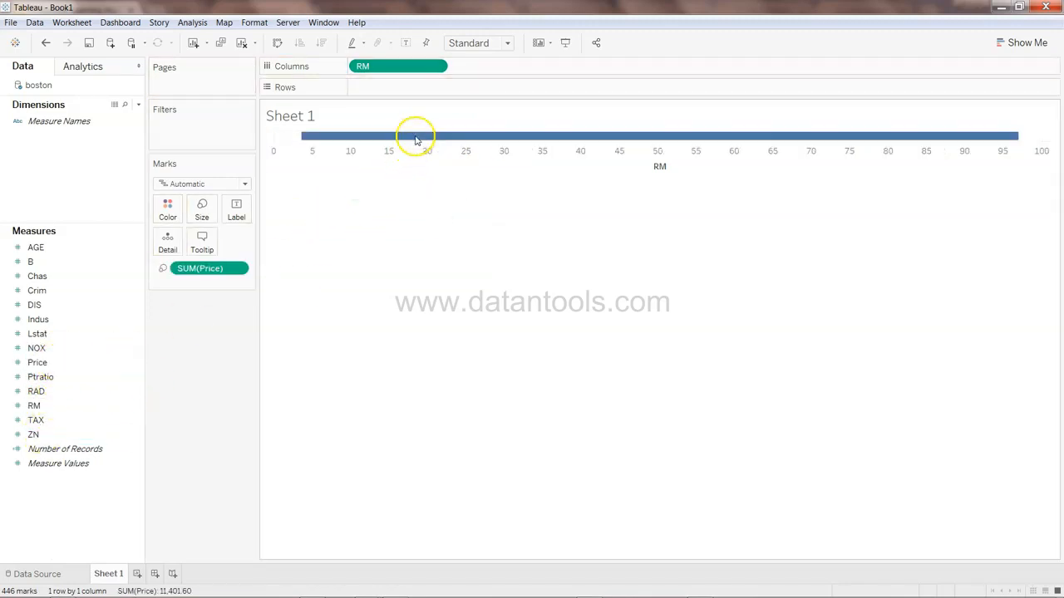
click(1006, 43)
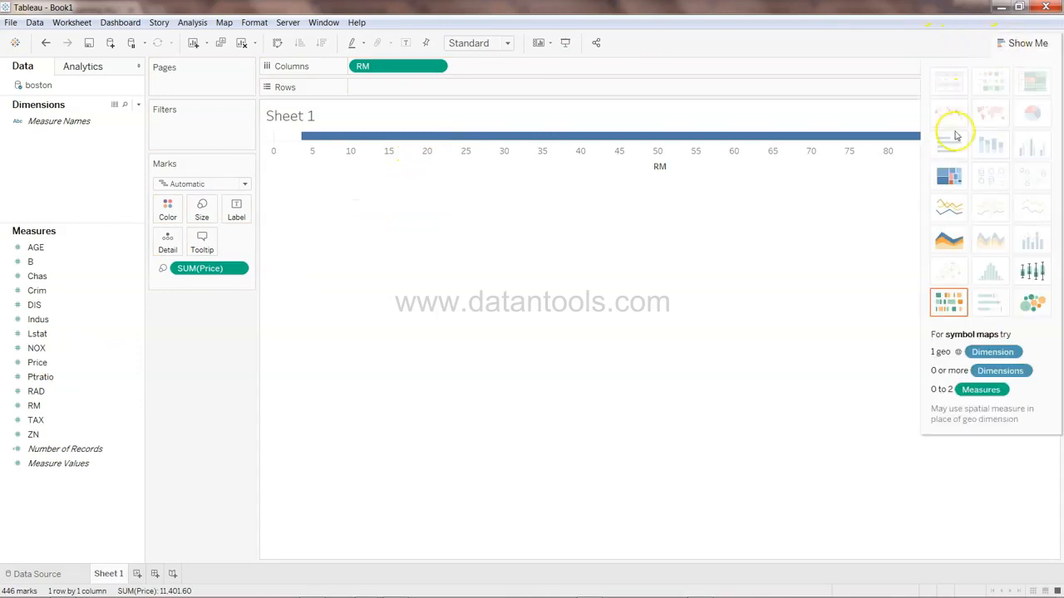
click(949, 209)
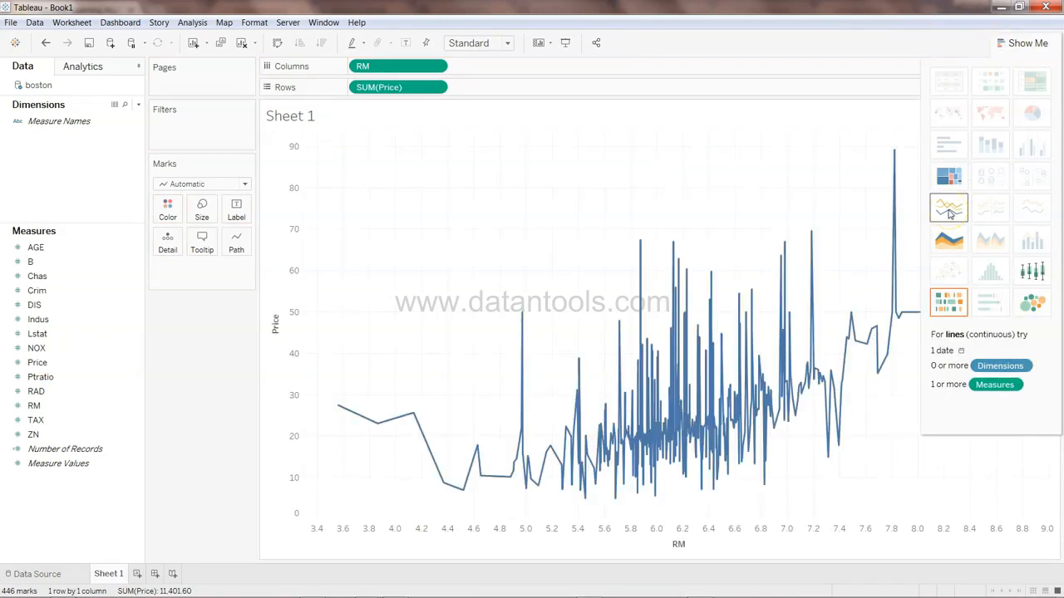
click(1024, 43)
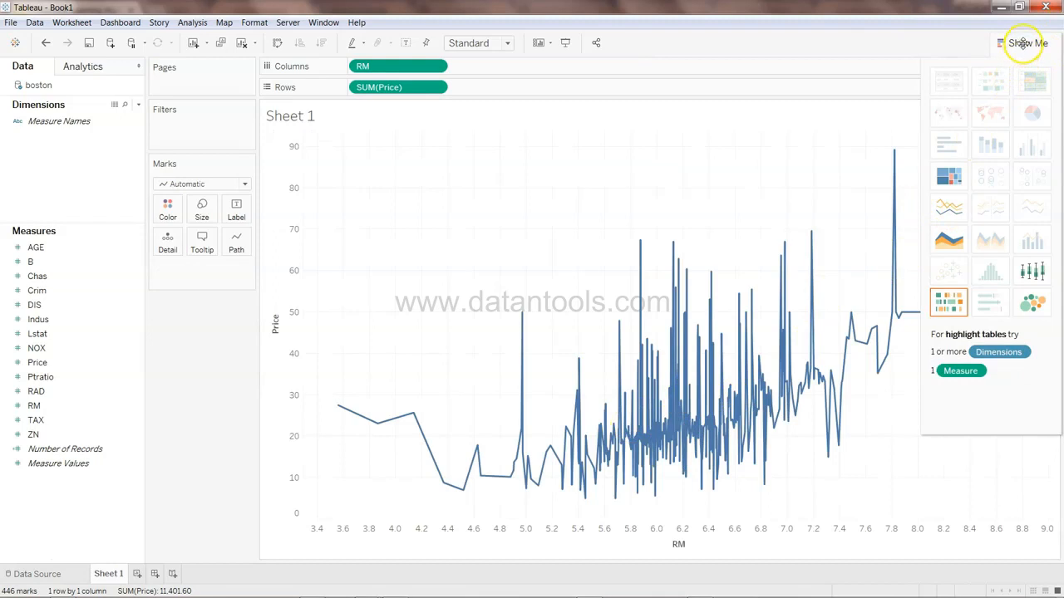
click(1024, 43)
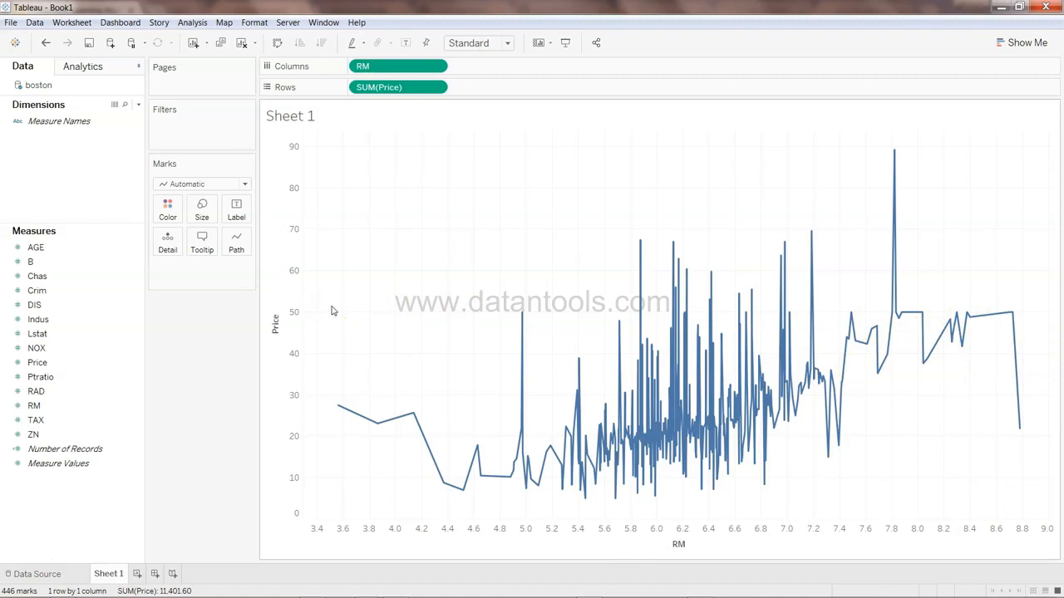
Add a trend line to the Price-versus-RM chart
click(87, 66)
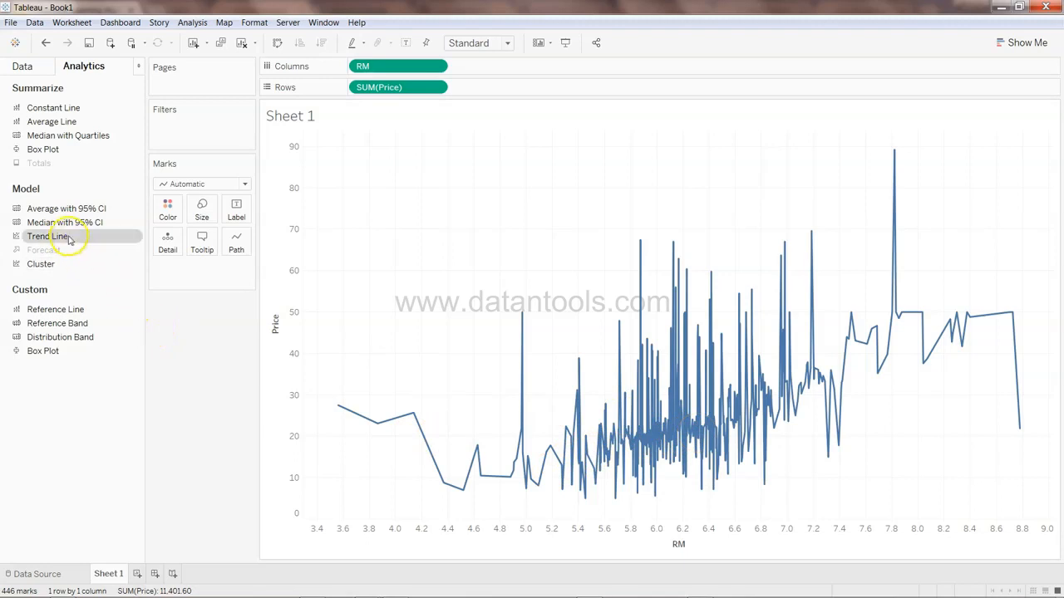
drag(71, 240, 381, 157)
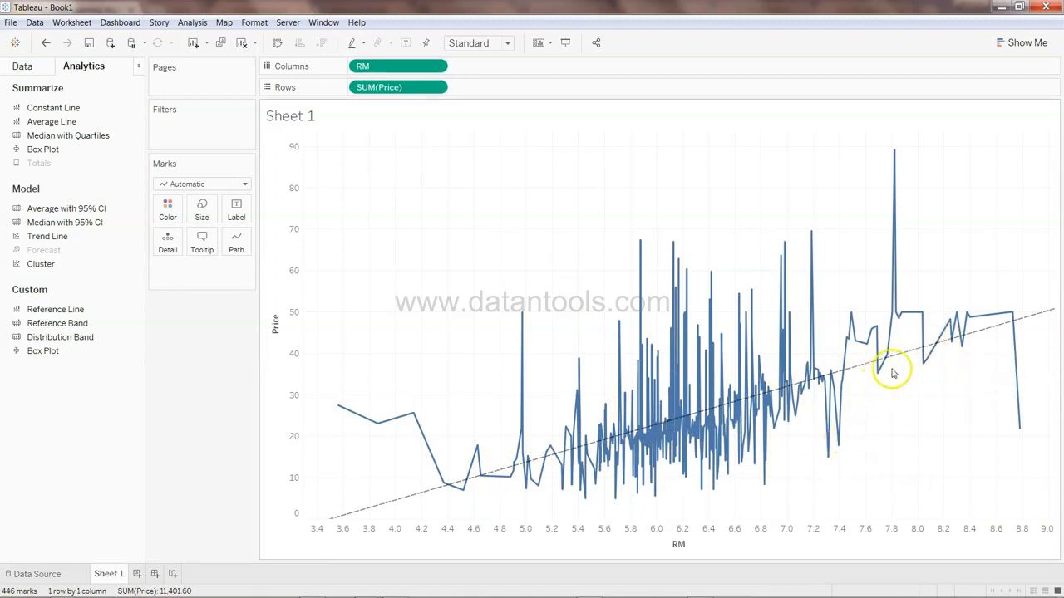
mouse_move(903, 361)
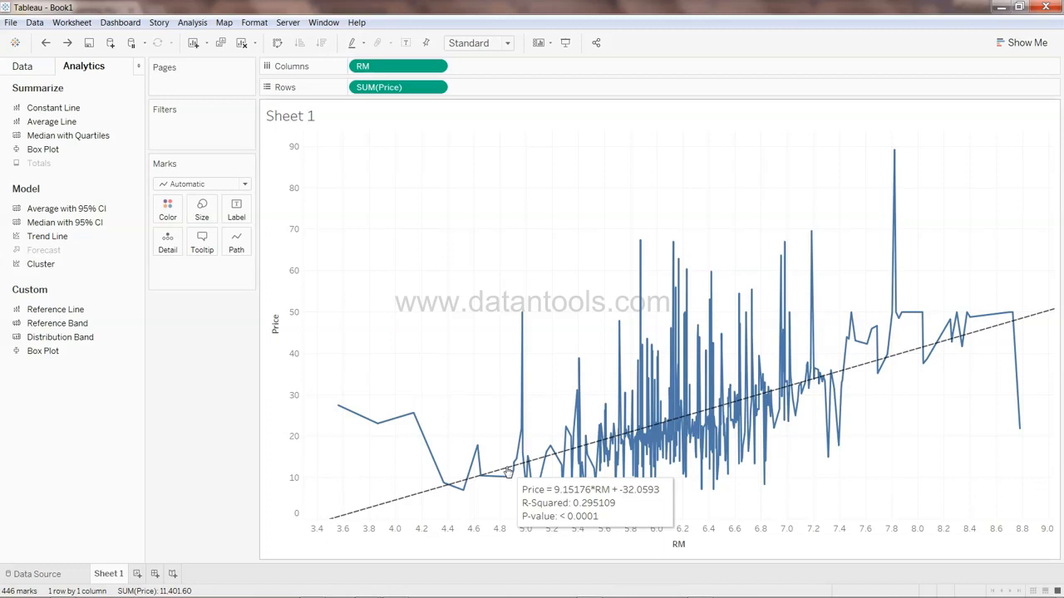
Edit the trend line options to show confidence bands
right_click(507, 472)
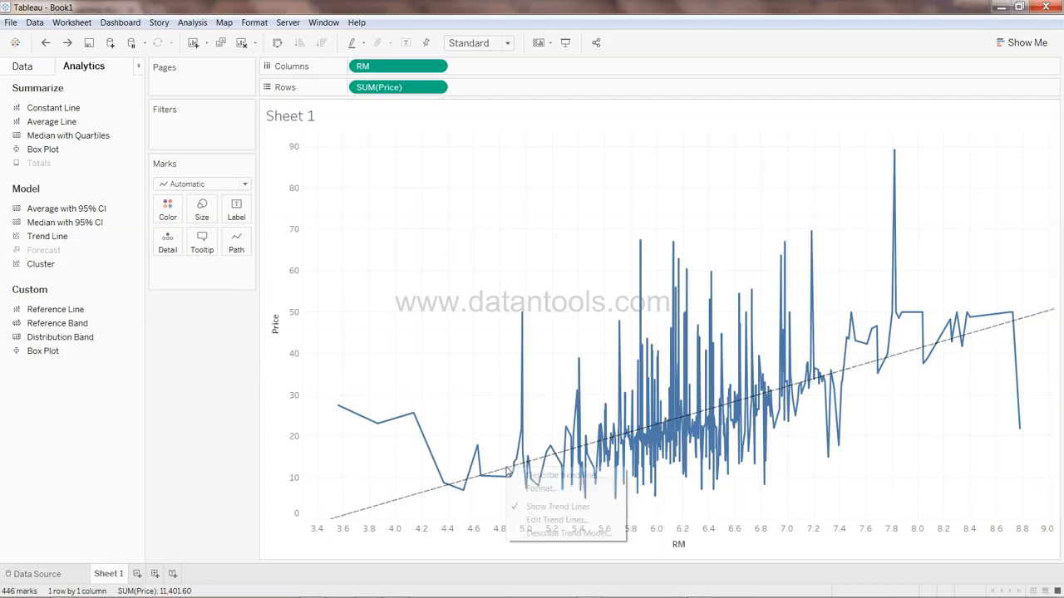
click(539, 522)
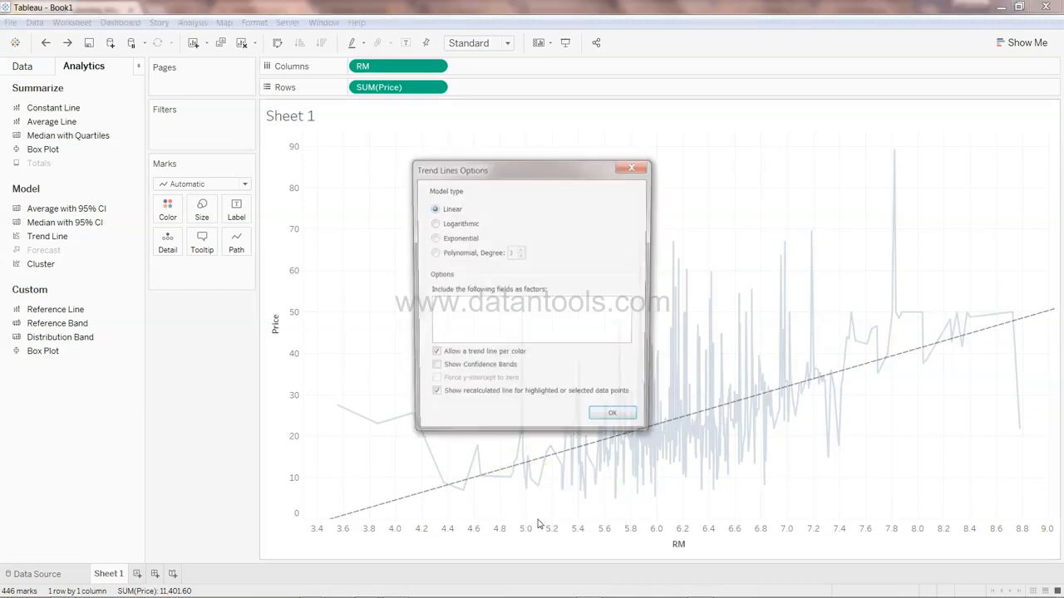
click(463, 371)
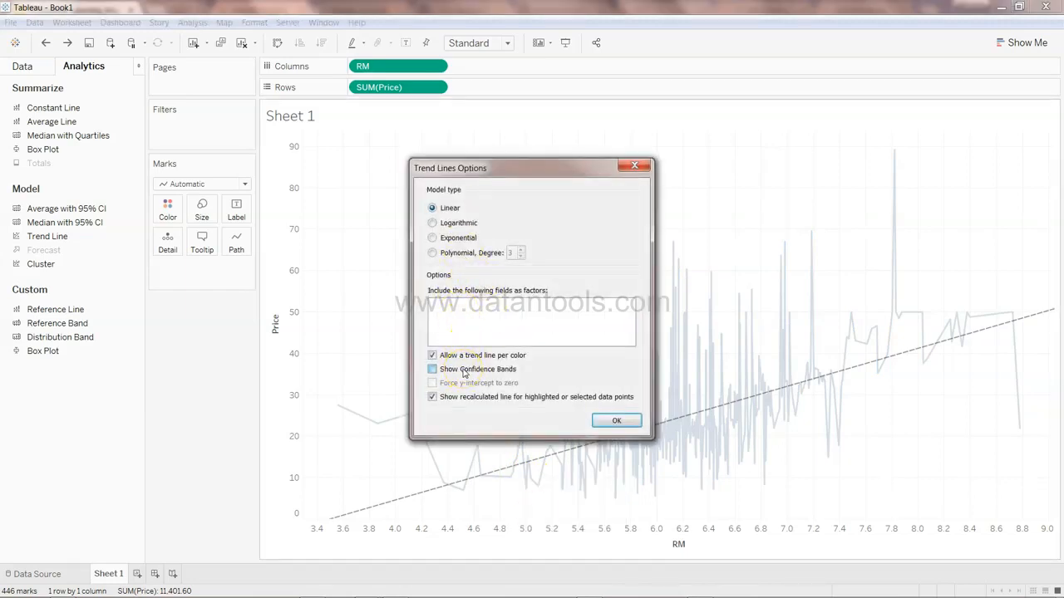
click(620, 421)
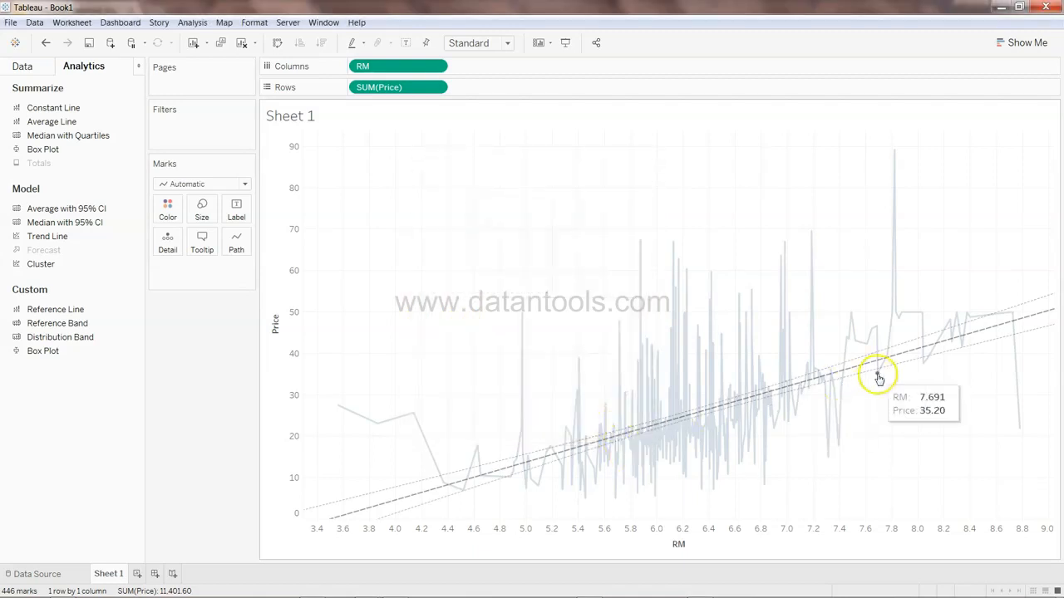
Open the trend line description and copy its equation and coefficients
click(989, 340)
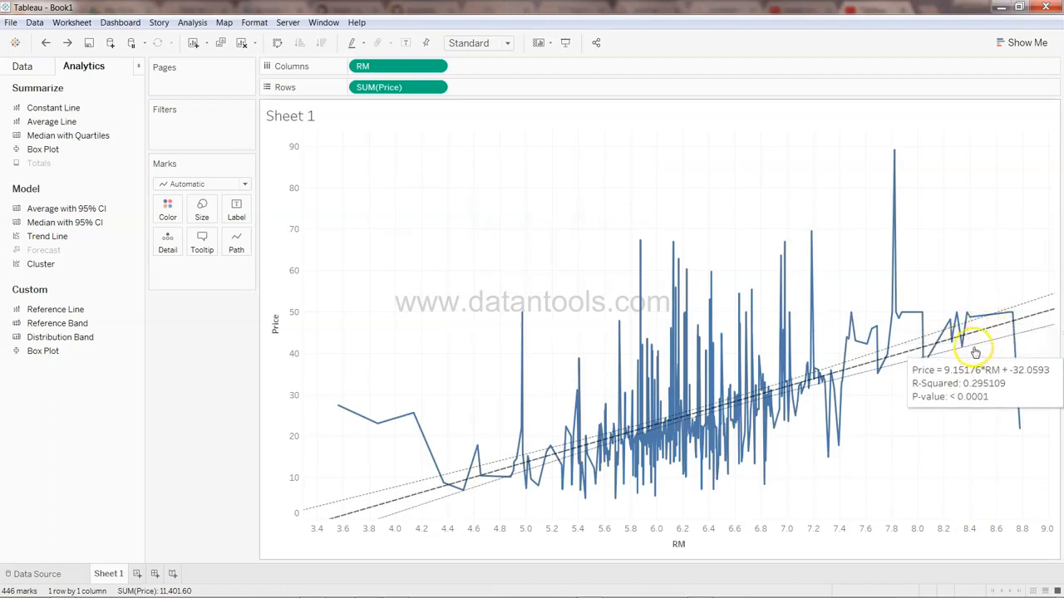
right_click(378, 510)
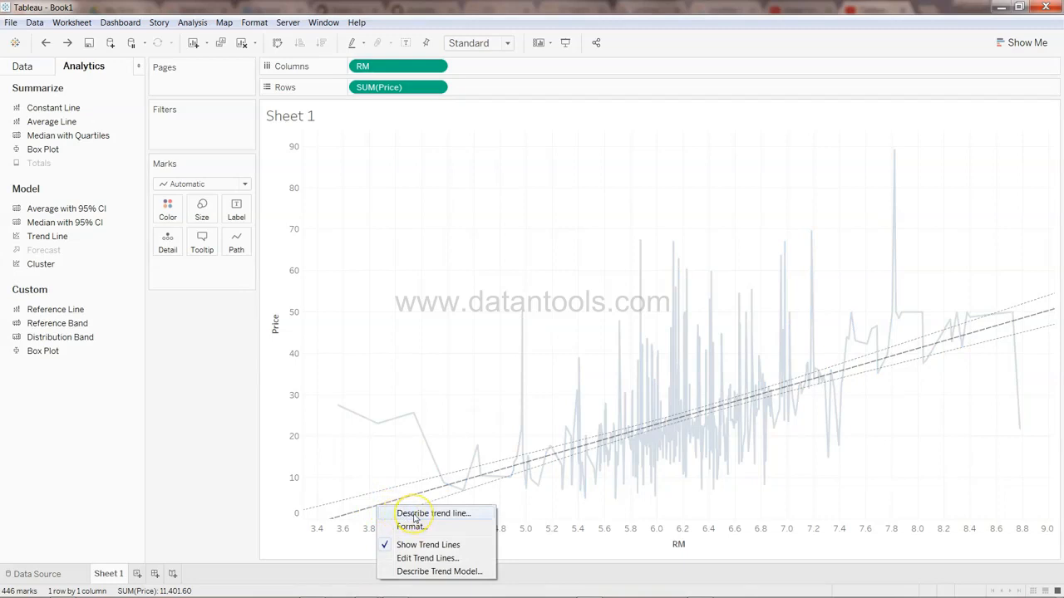
click(415, 516)
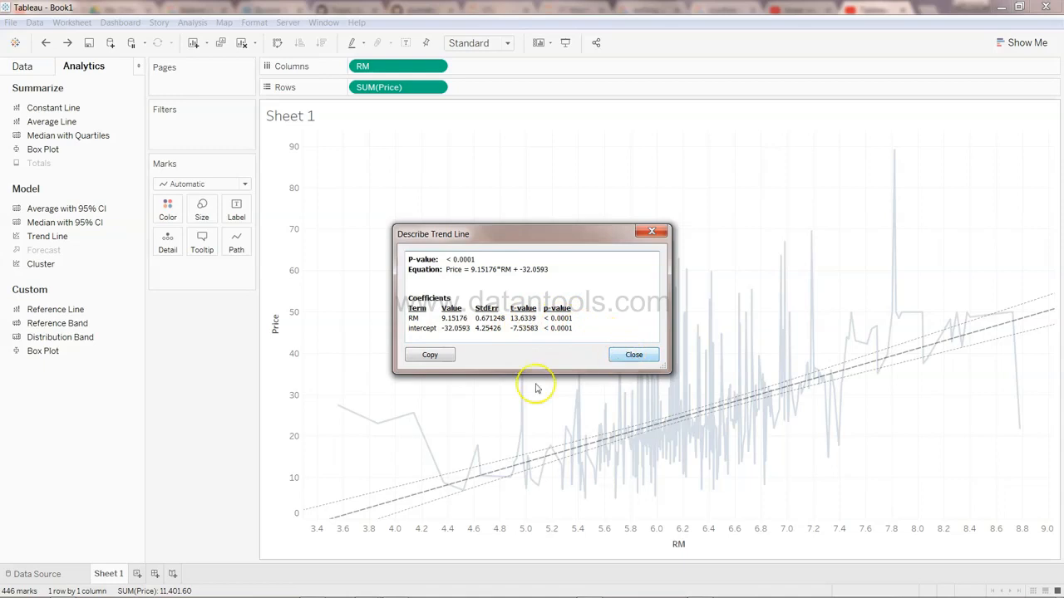
click(431, 356)
click(635, 355)
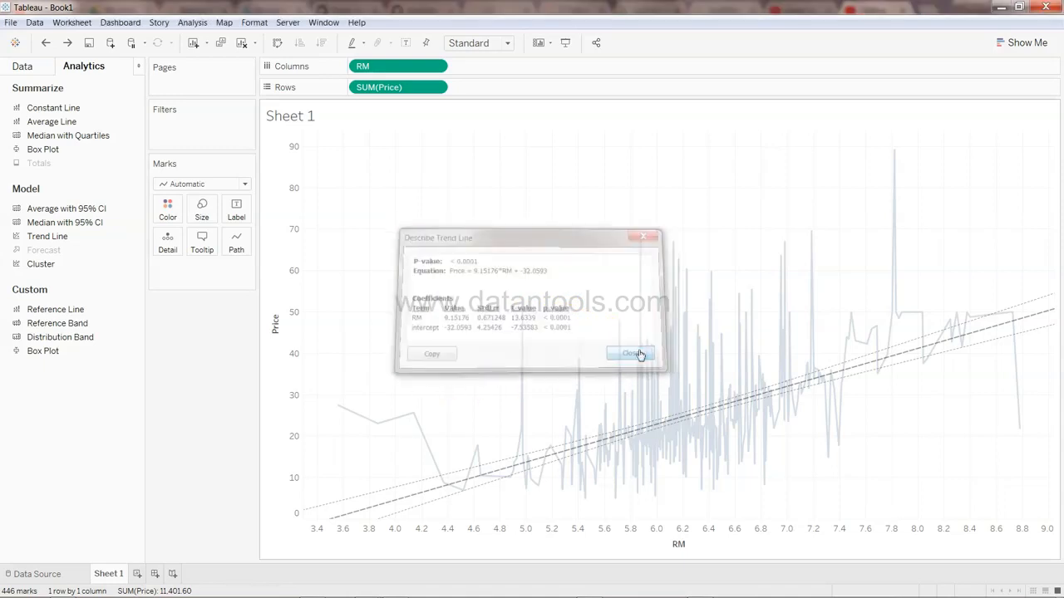
Open and read through the trend model's description statistics, then close it
right_click(381, 509)
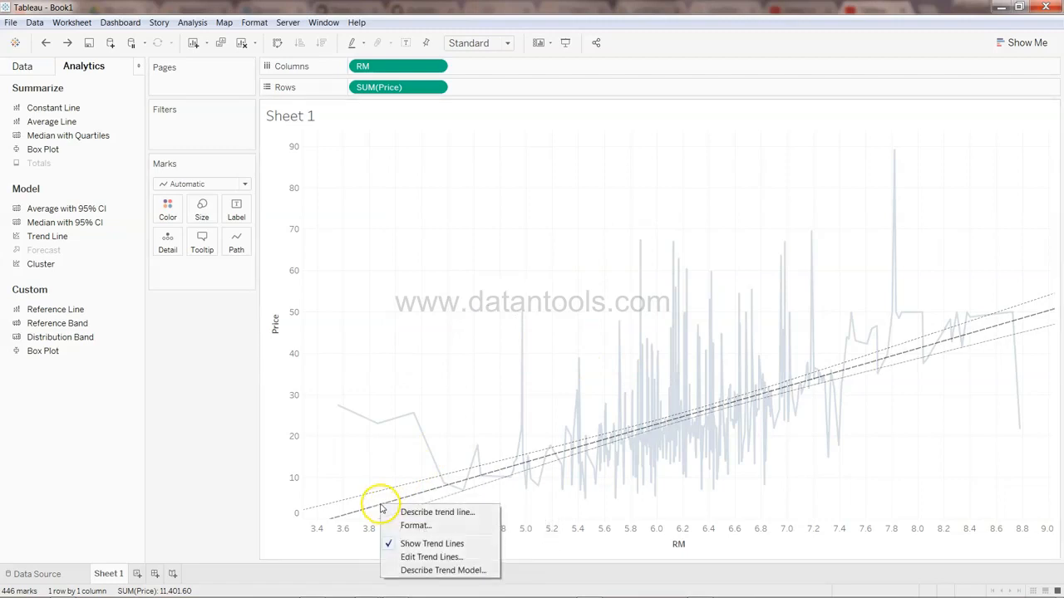
click(418, 571)
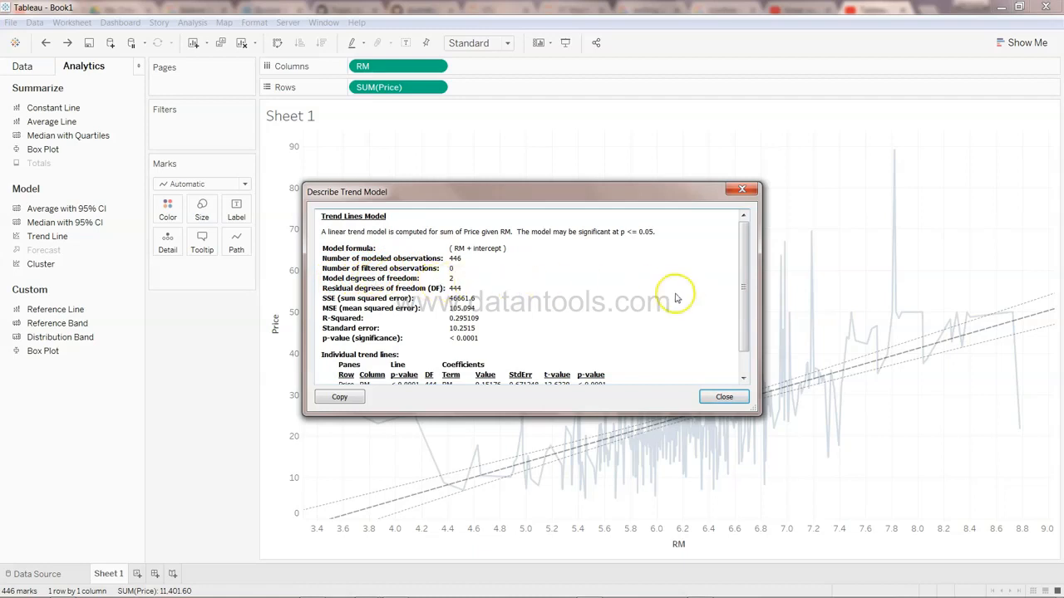
drag(743, 281, 744, 311)
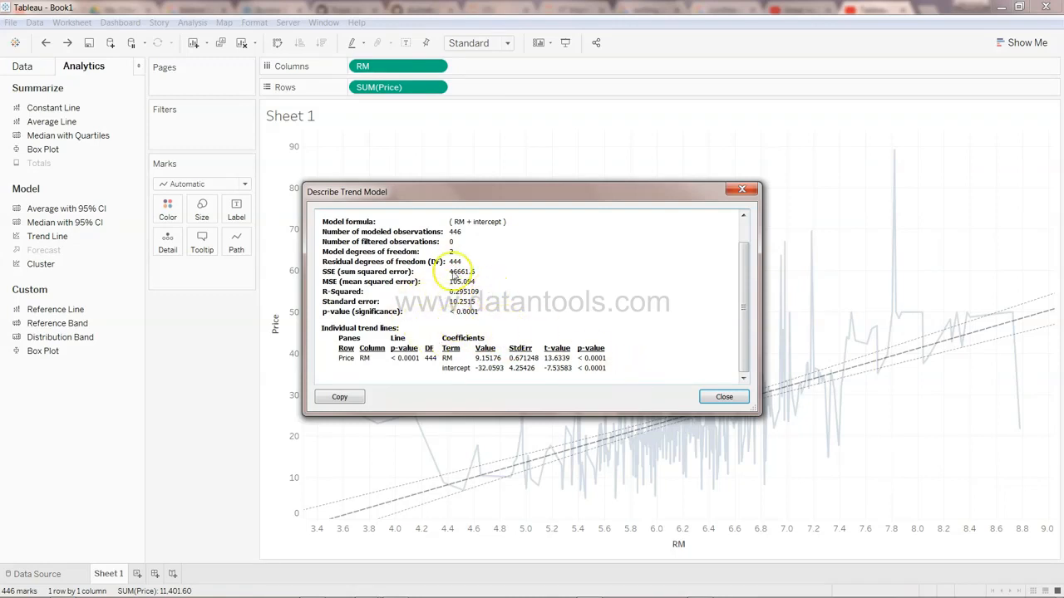
scroll(745, 289, up, 1)
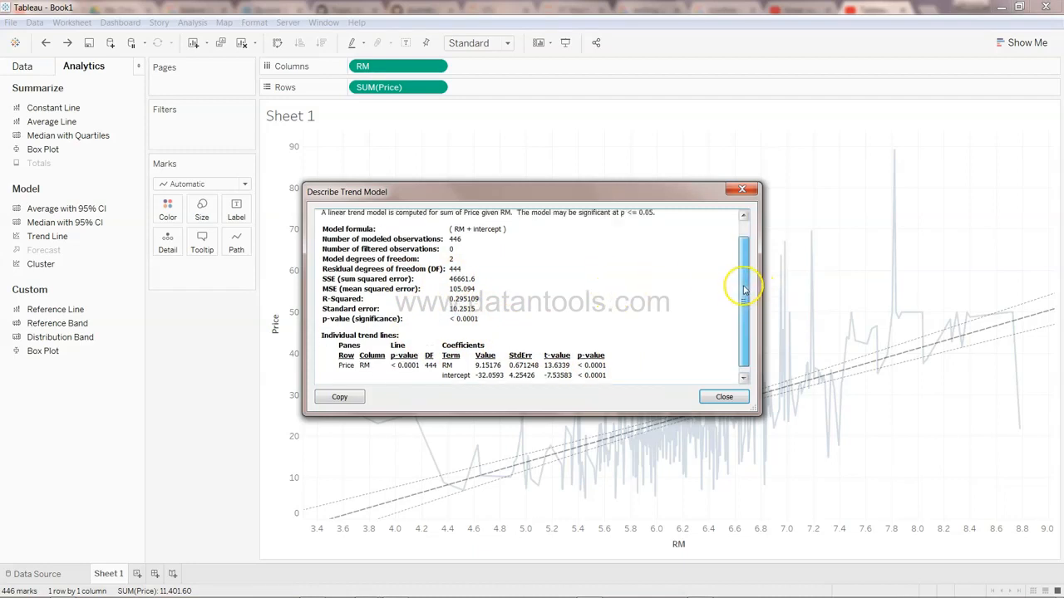
scroll(745, 289, up, 1)
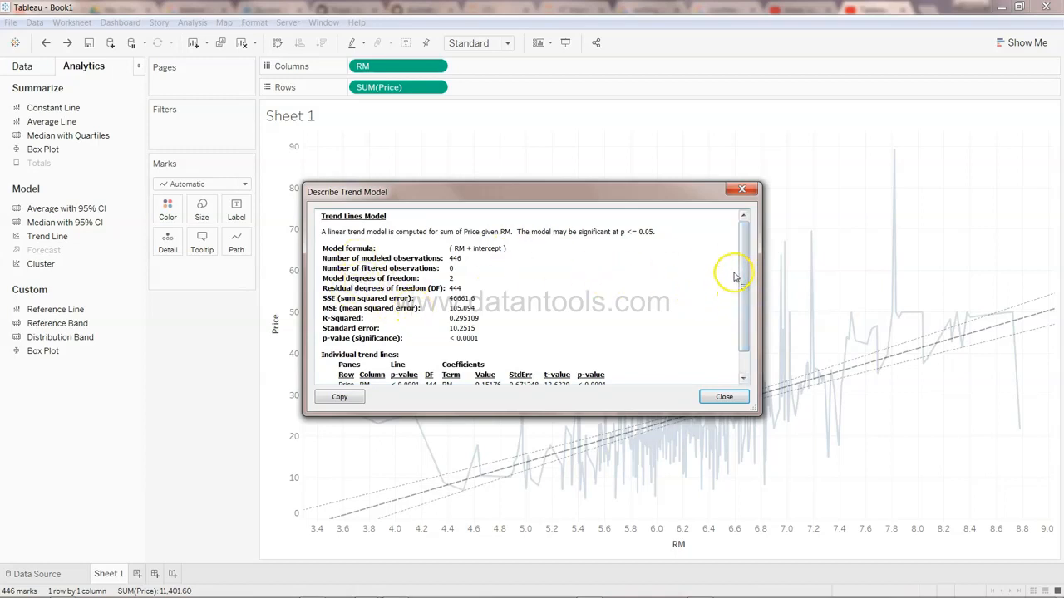
drag(741, 308, 745, 345)
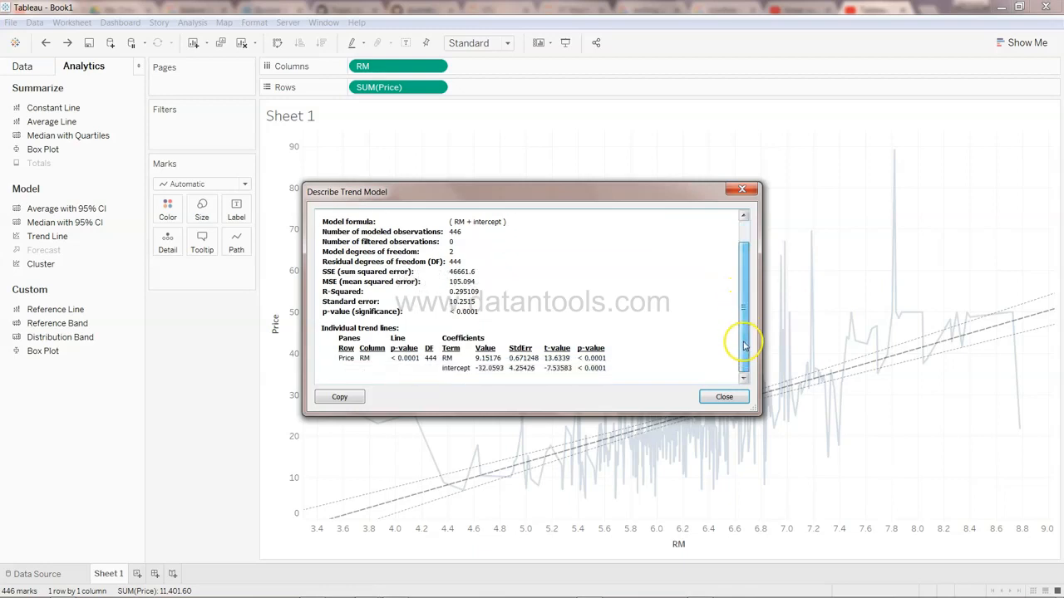
click(742, 189)
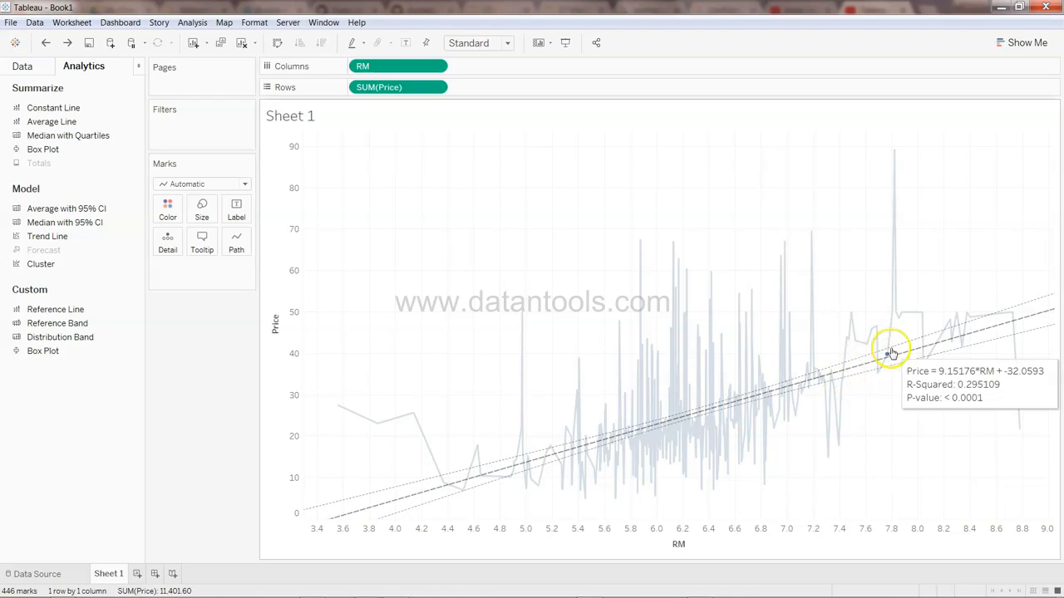
Inspect the trend line's equation and fit statistics on the Price-versus-RM chart
click(969, 333)
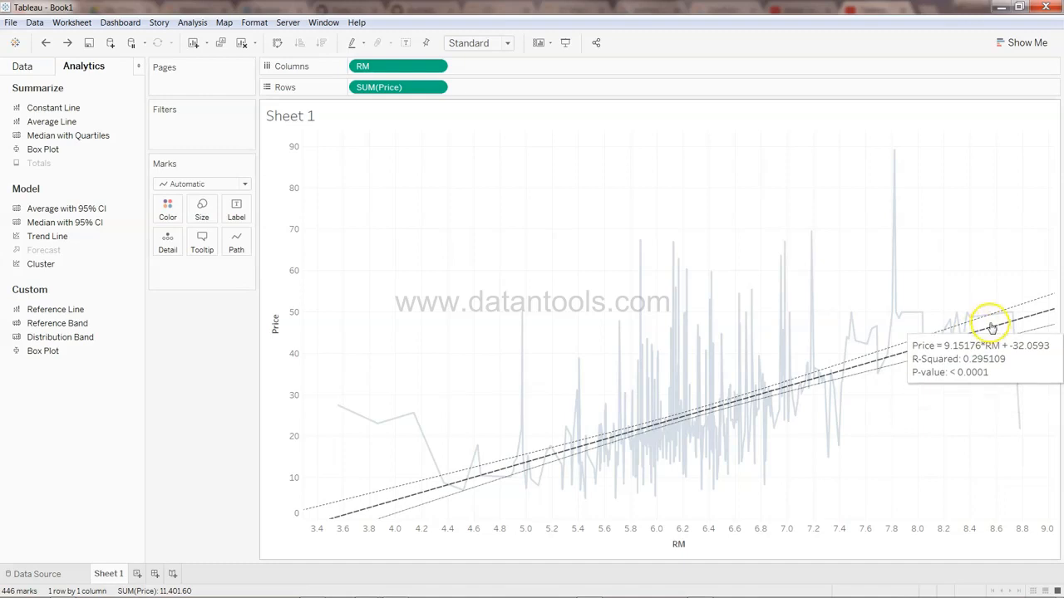
click(989, 328)
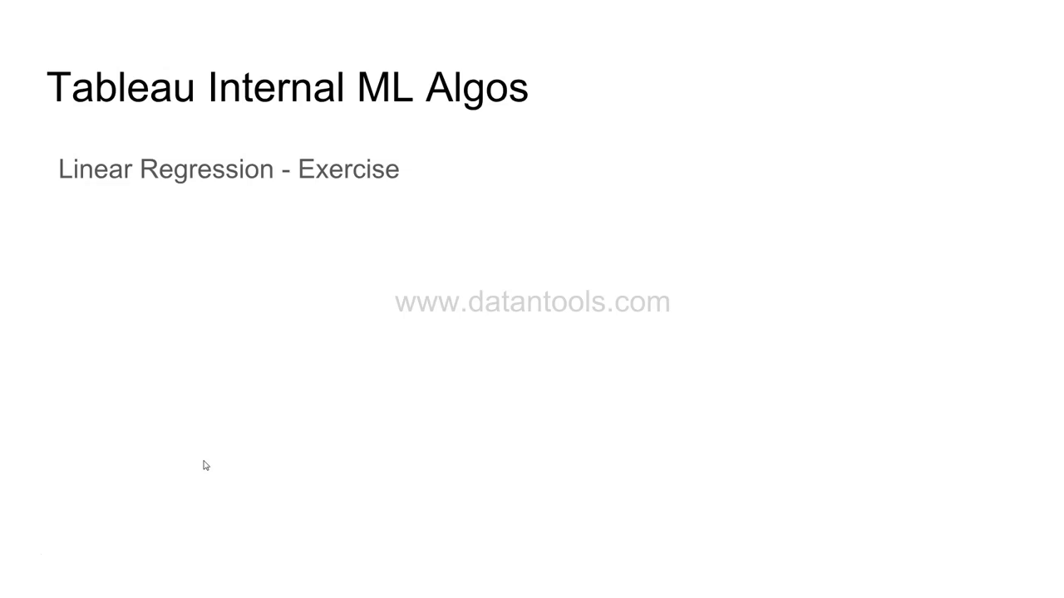
key(Right)
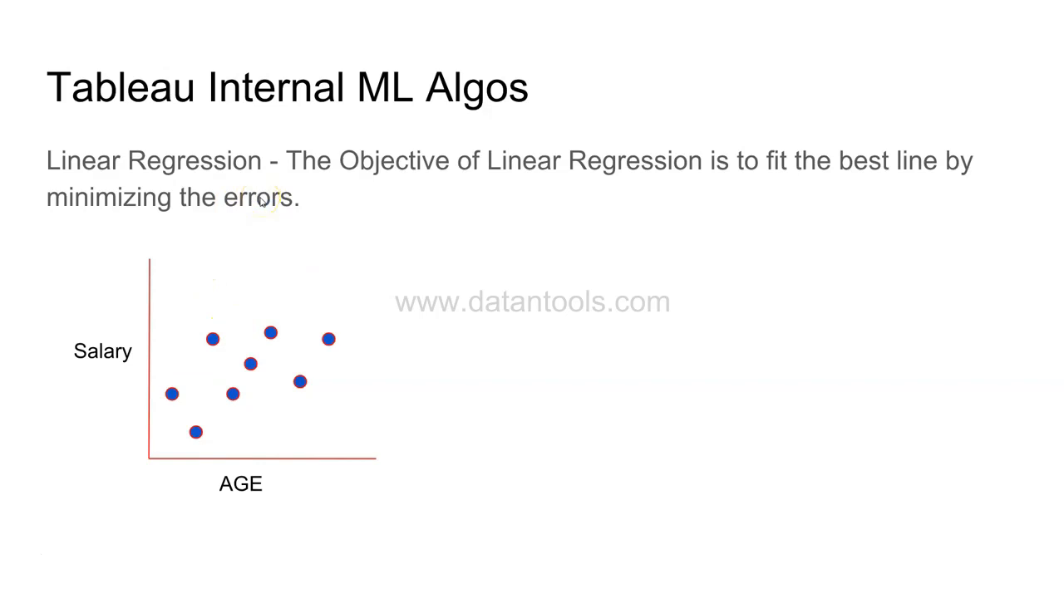
key(Right)
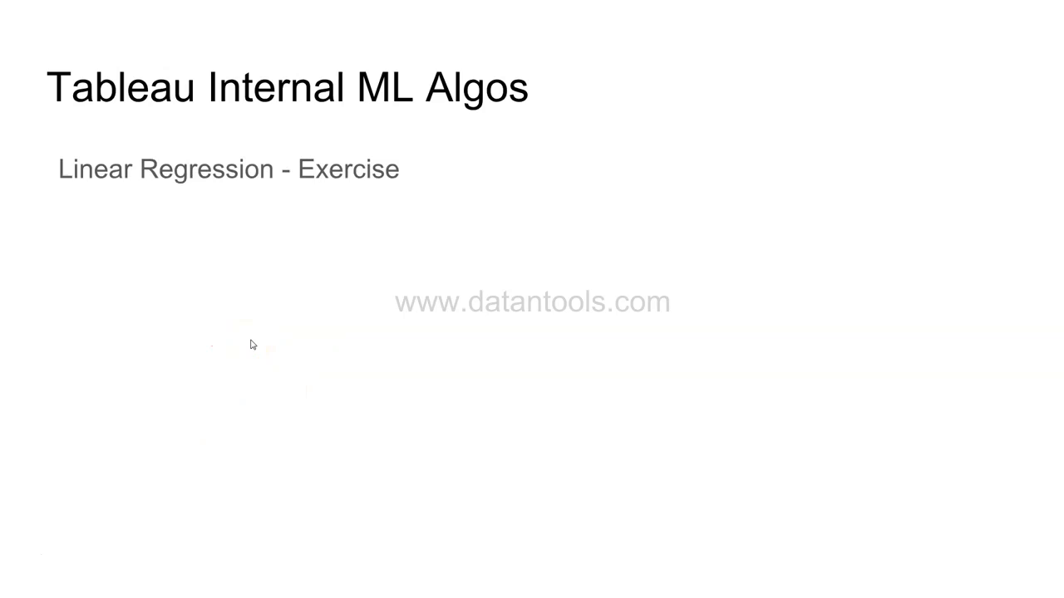
Return to the workbook and add a new blank worksheet
key(alt+Tab)
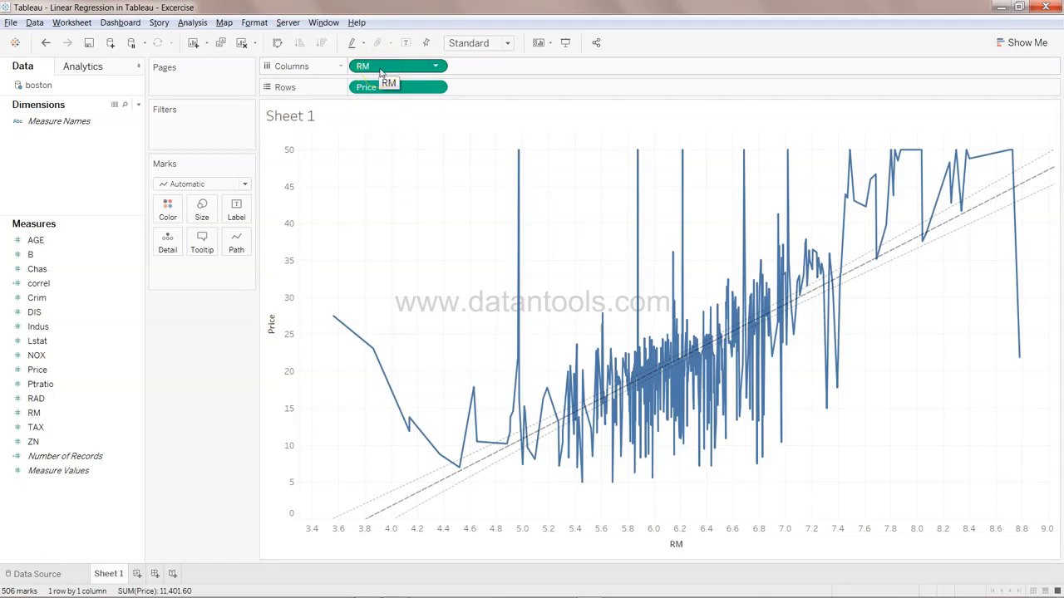
mouse_move(588, 408)
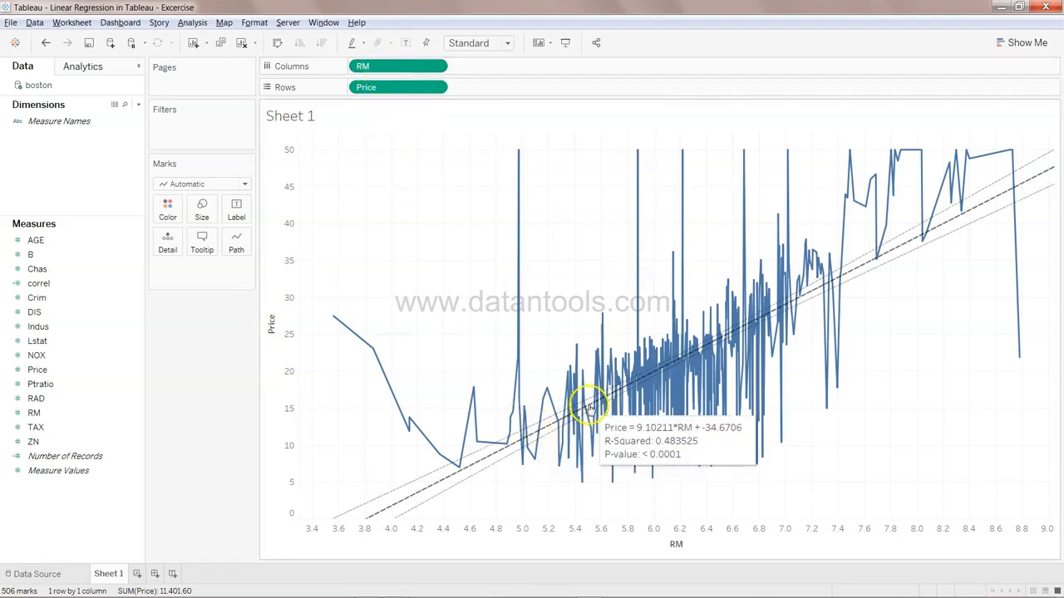
click(138, 574)
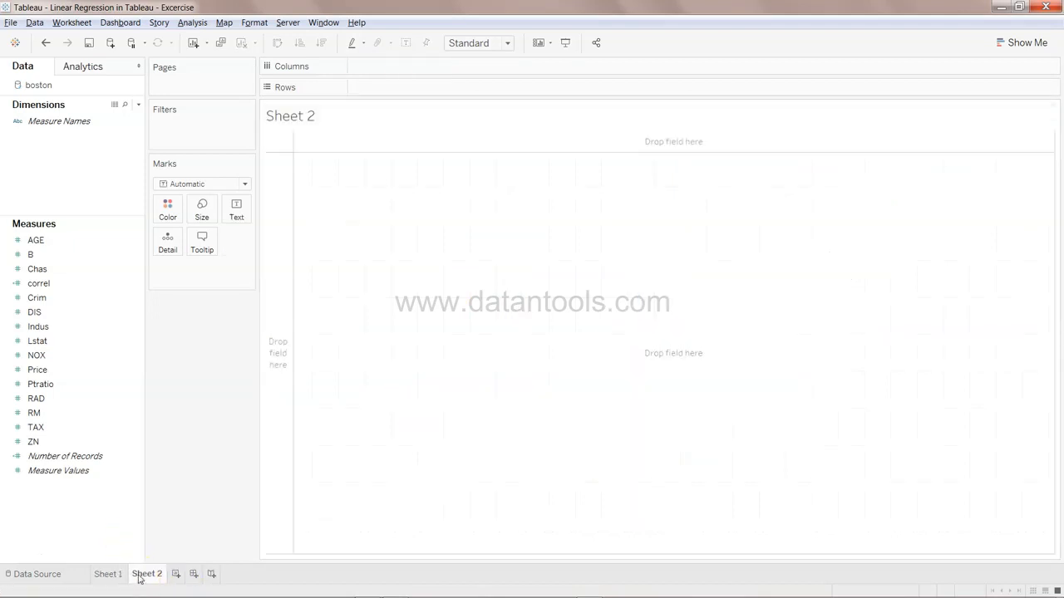
Browse the Boston measures list to pick variables for the next chart
click(84, 298)
click(83, 326)
click(83, 384)
click(84, 370)
click(80, 355)
click(81, 327)
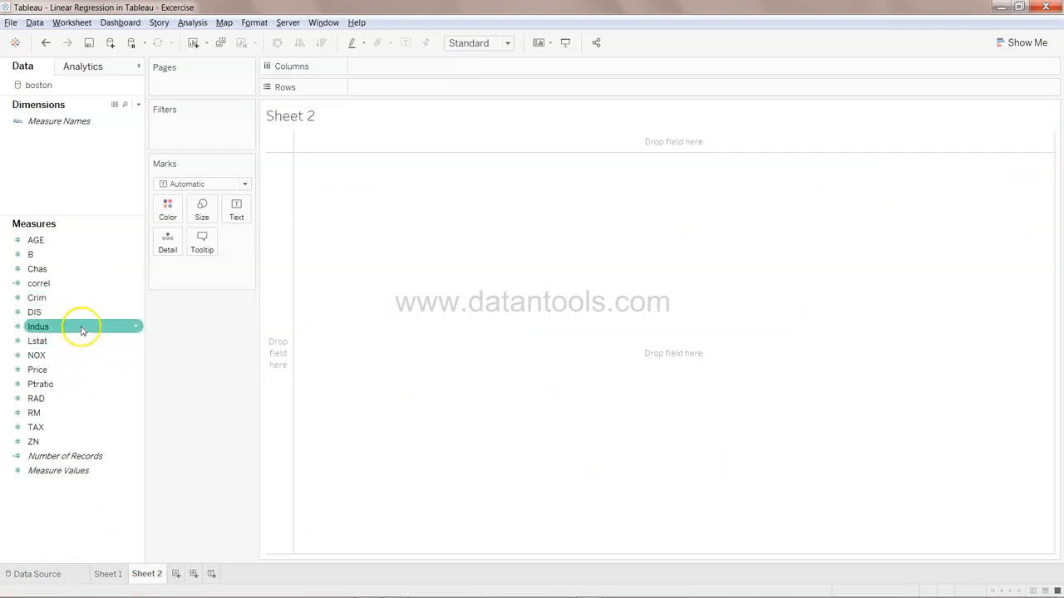
click(85, 384)
click(88, 373)
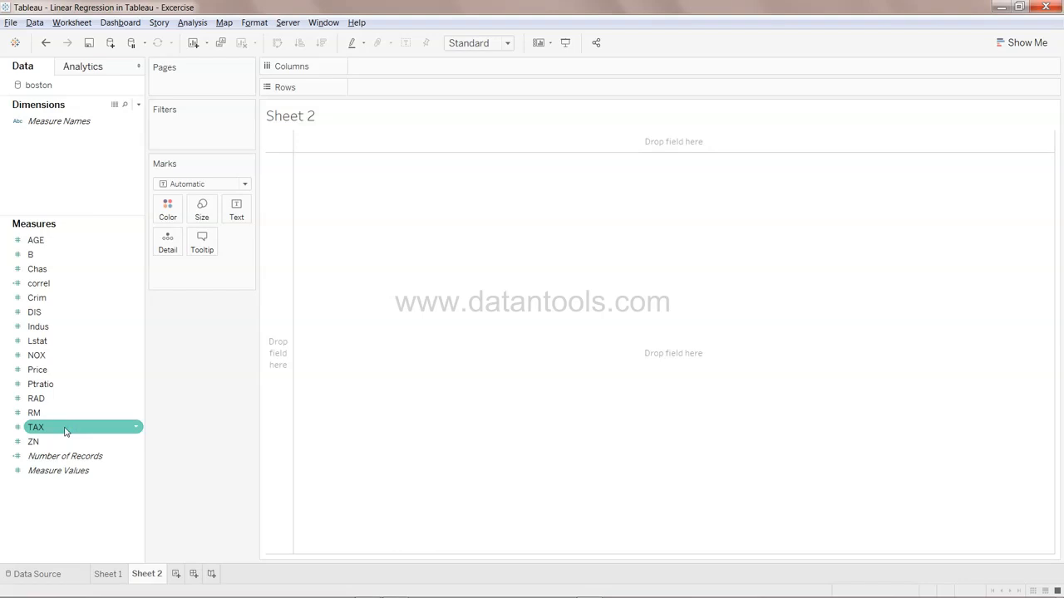
click(561, 306)
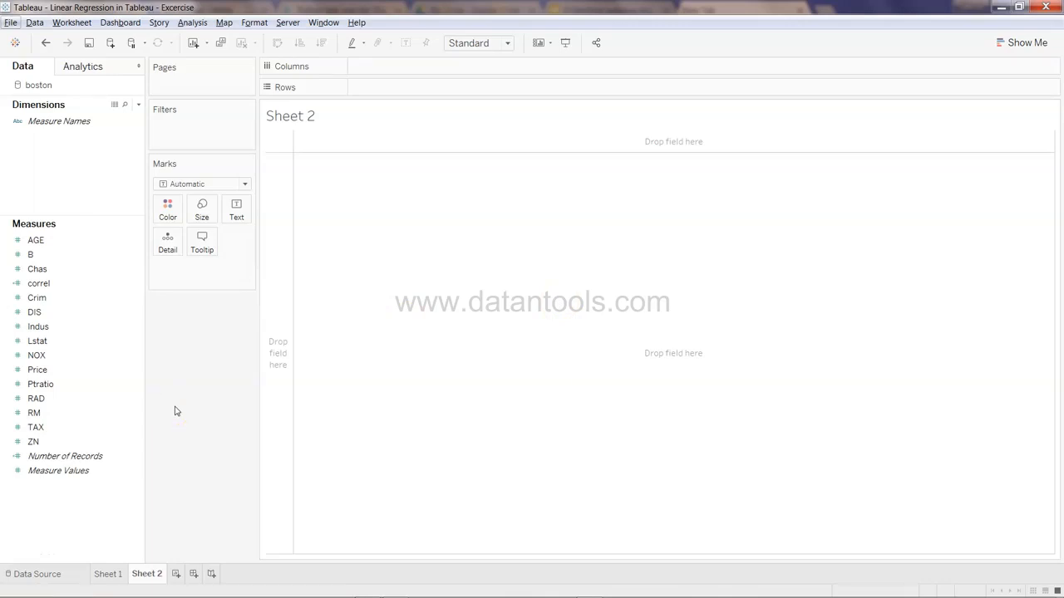
click(107, 353)
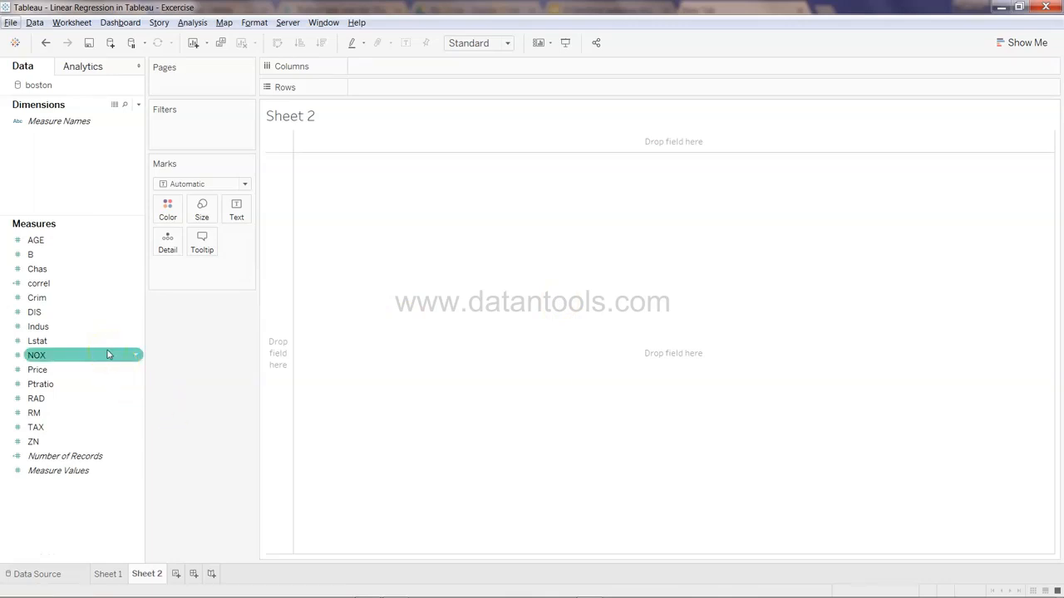
click(94, 342)
click(76, 368)
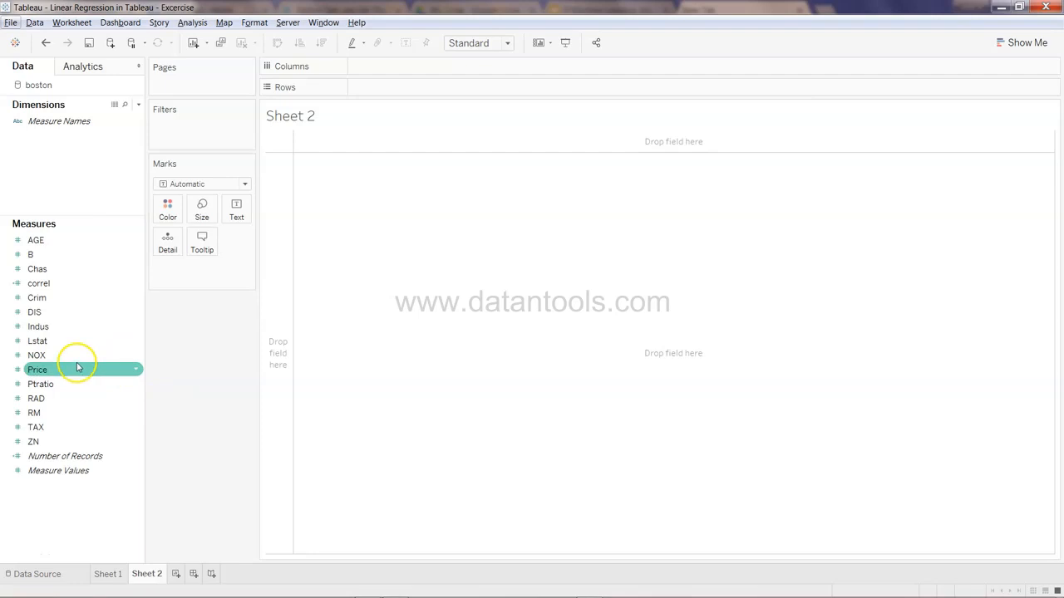
click(71, 298)
click(71, 311)
Plot Price against Crim and turn off aggregated measures to get a scatter plot
click(71, 369)
mouse_move(71, 370)
mouse_down()
mouse_move(420, 123)
mouse_move(432, 103)
mouse_move(418, 90)
mouse_up()
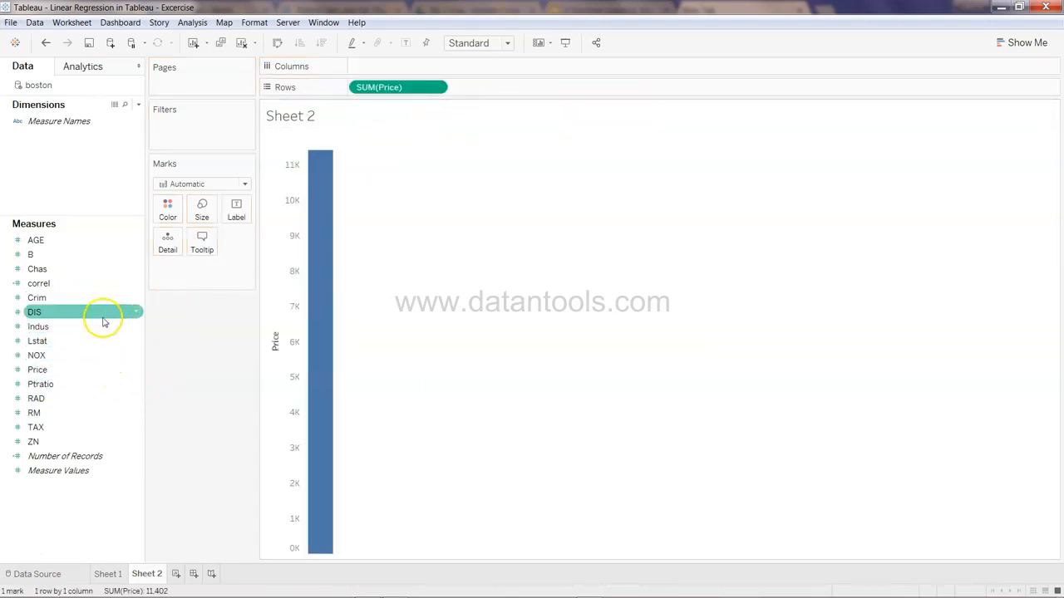
drag(107, 297, 423, 70)
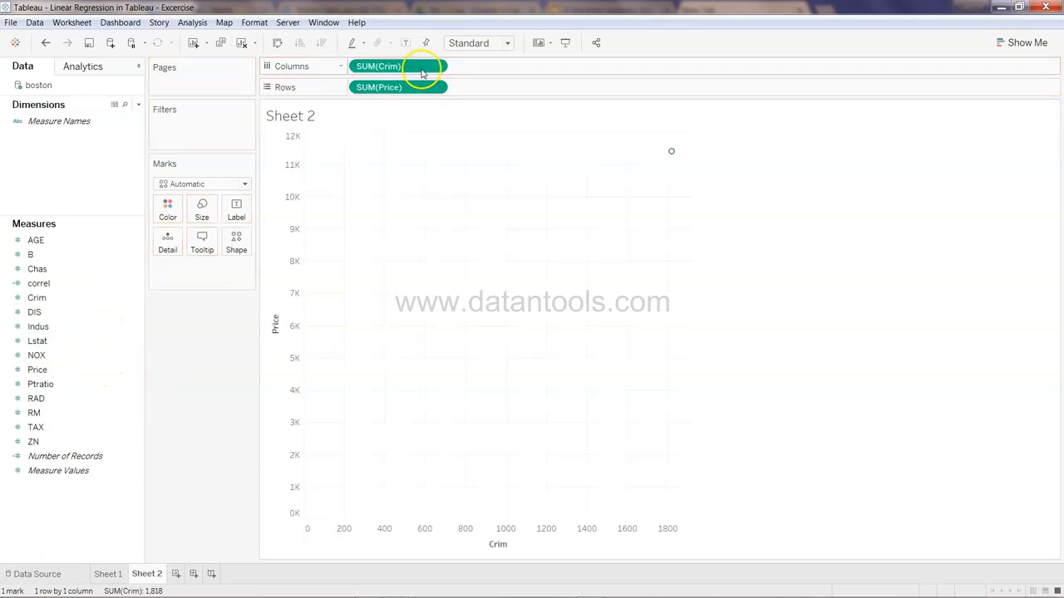
click(191, 23)
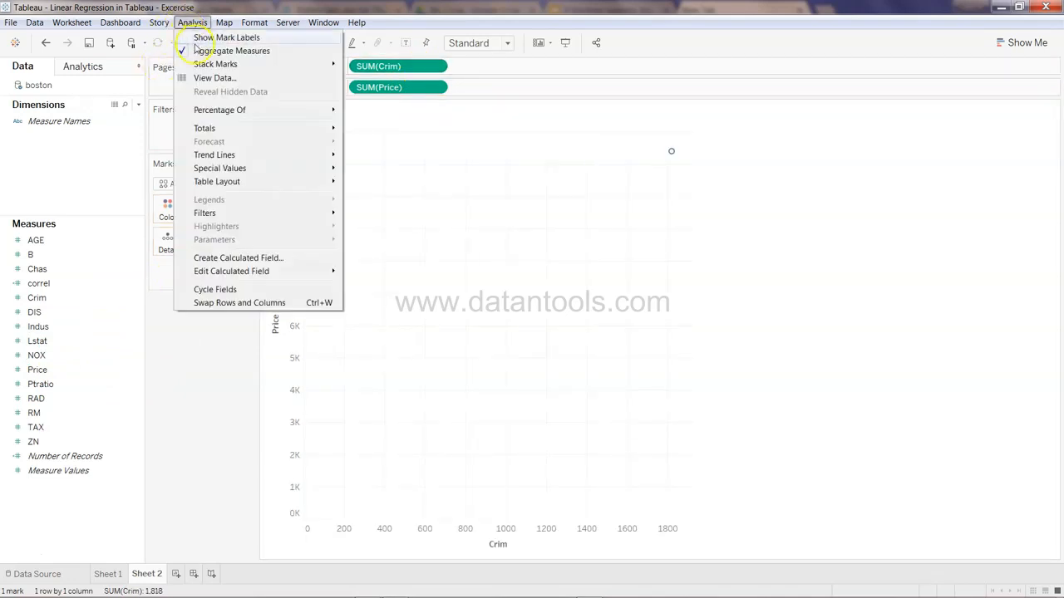
click(195, 48)
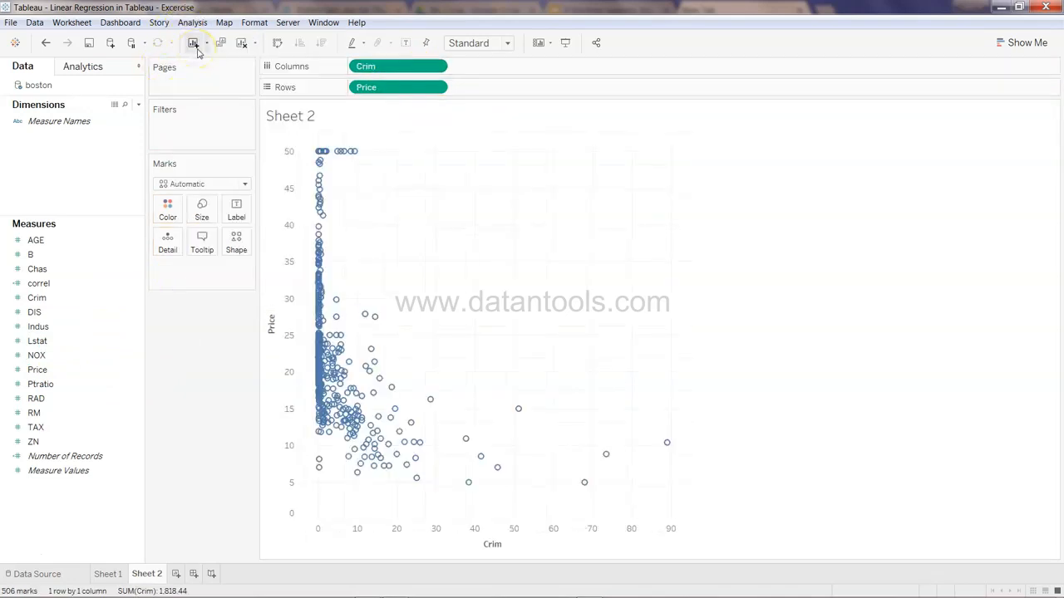
Add a trend line to the Price-versus-Crim scatter plot
mouse_move(333, 227)
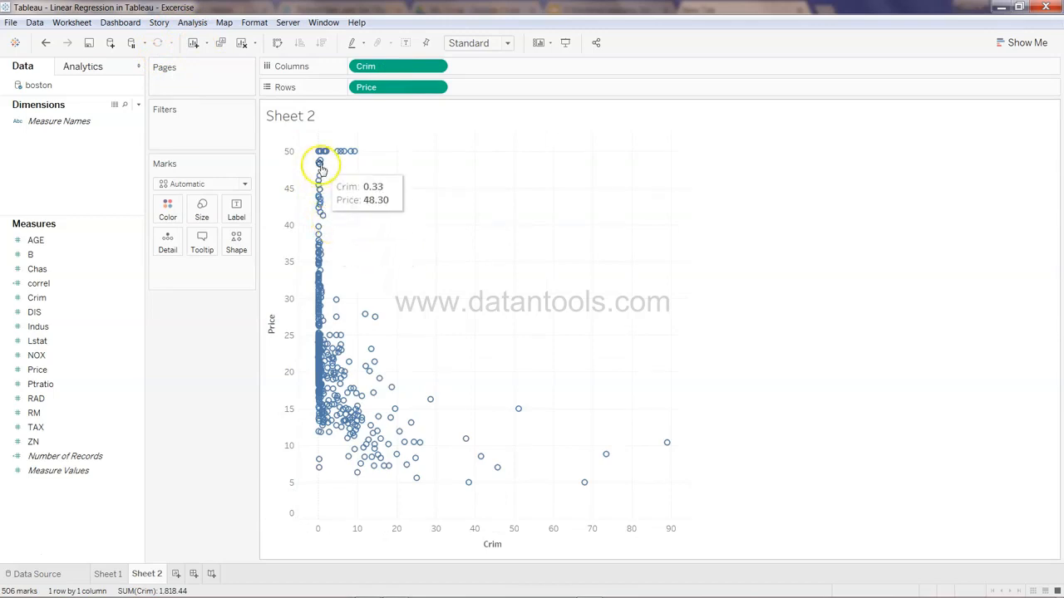
mouse_move(376, 414)
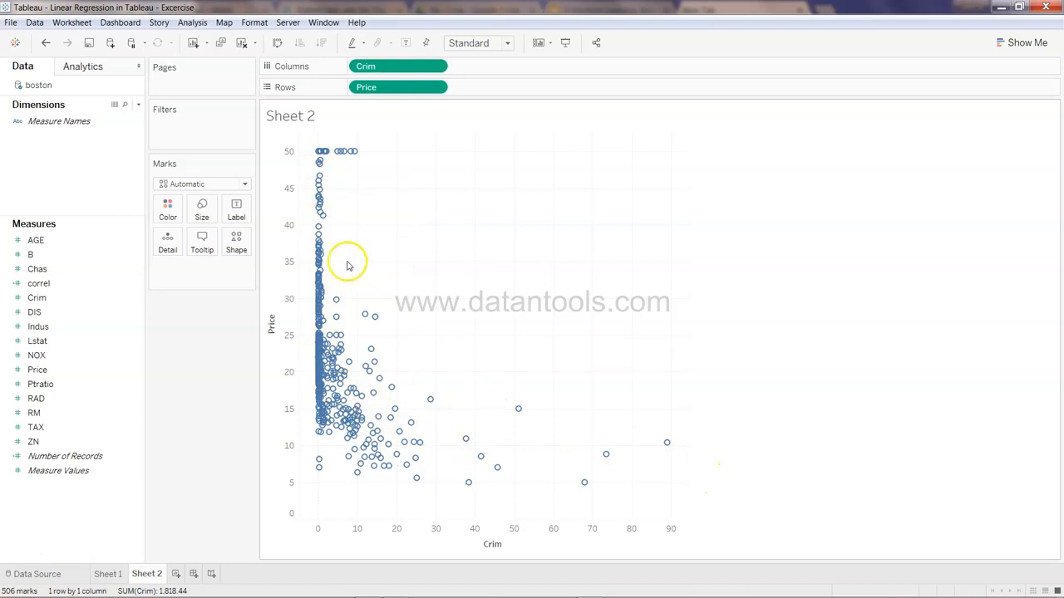
click(111, 71)
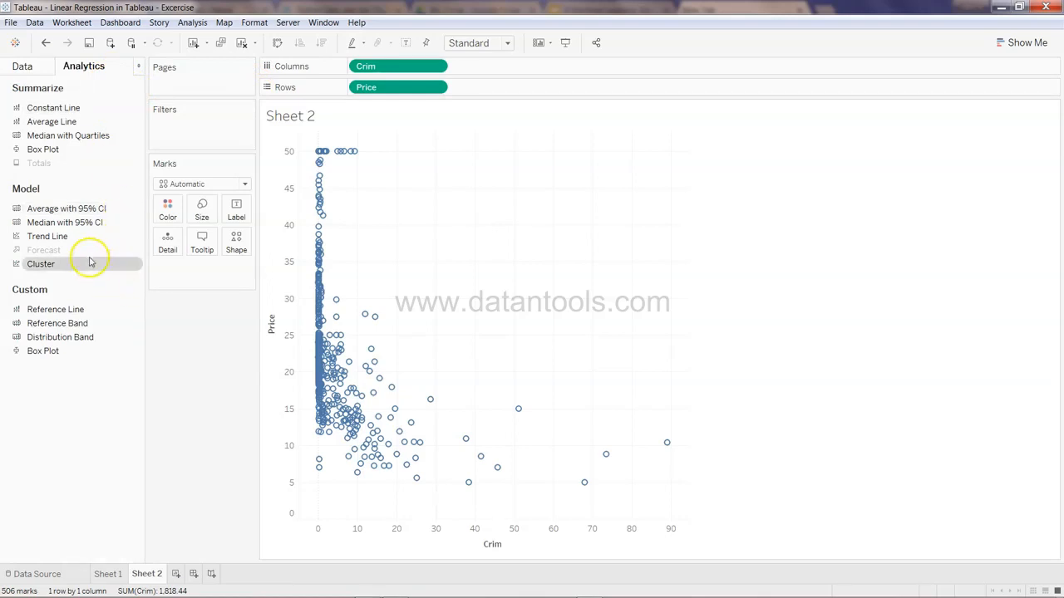
drag(74, 239, 383, 165)
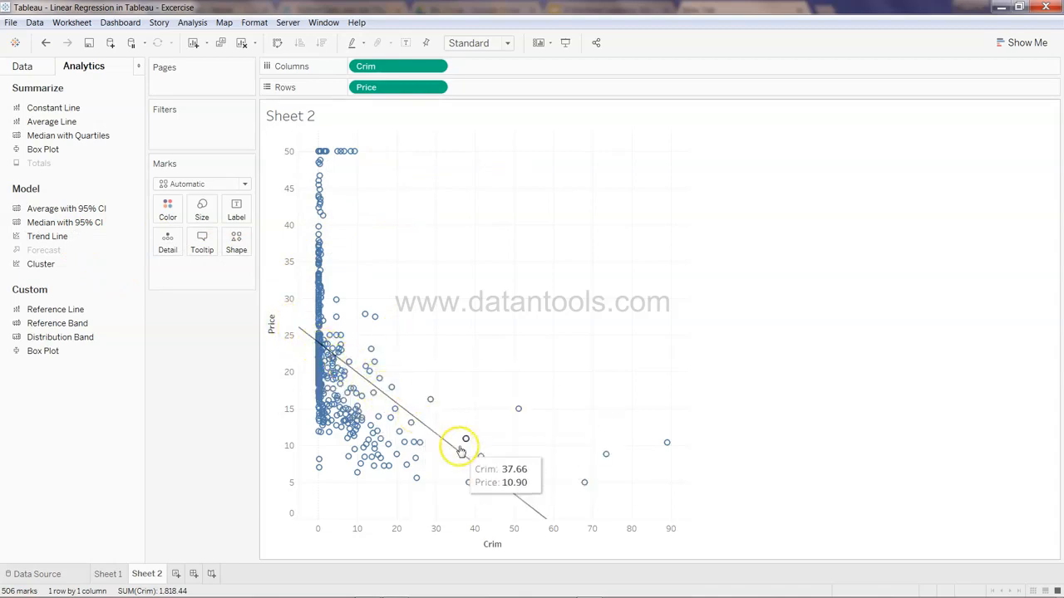
mouse_move(462, 453)
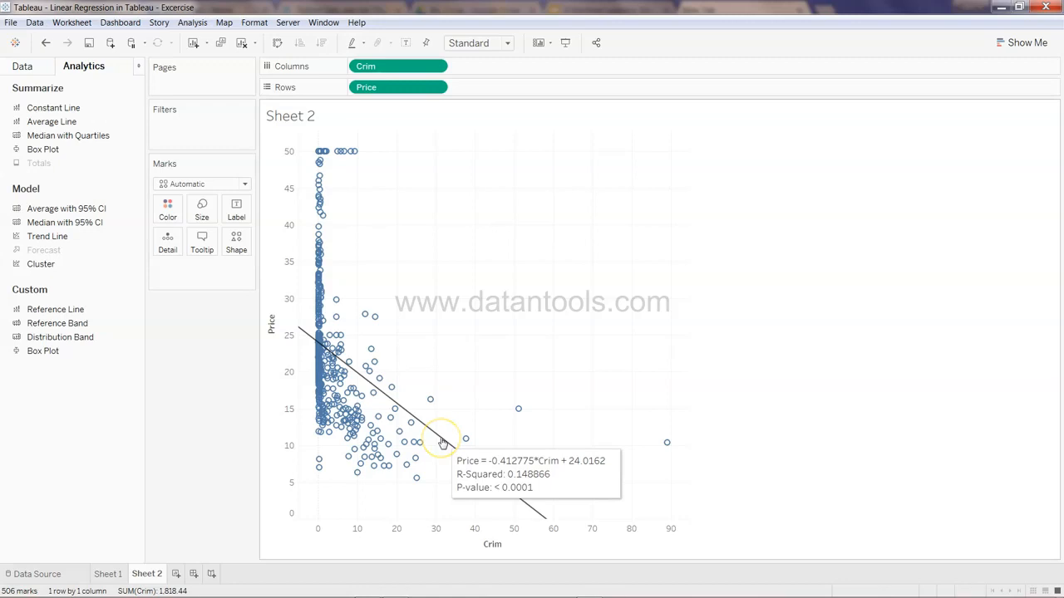
Edit the Crim trend line options to show confidence bands
right_click(443, 442)
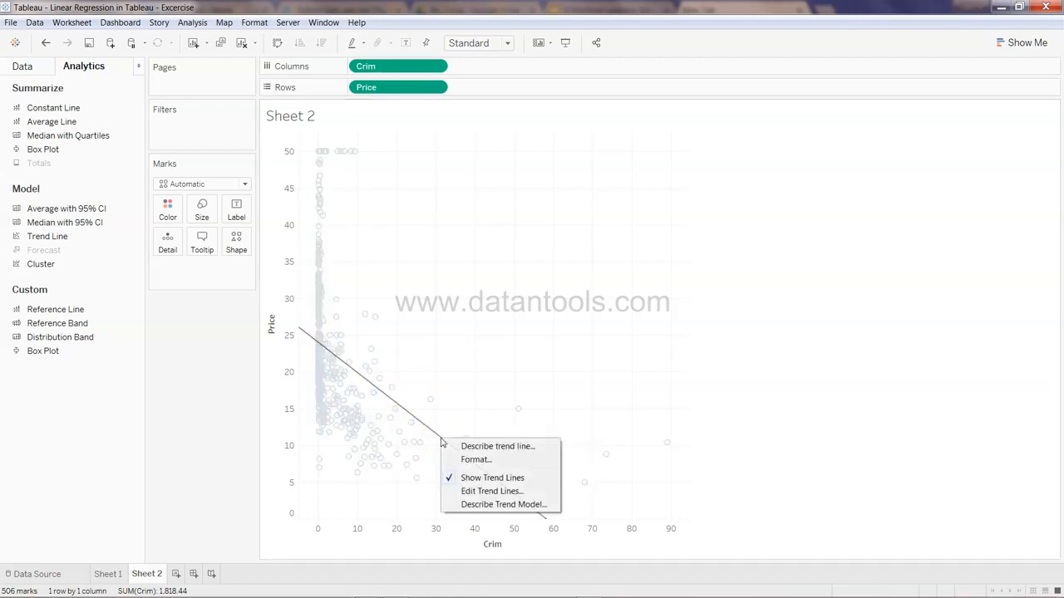
click(480, 494)
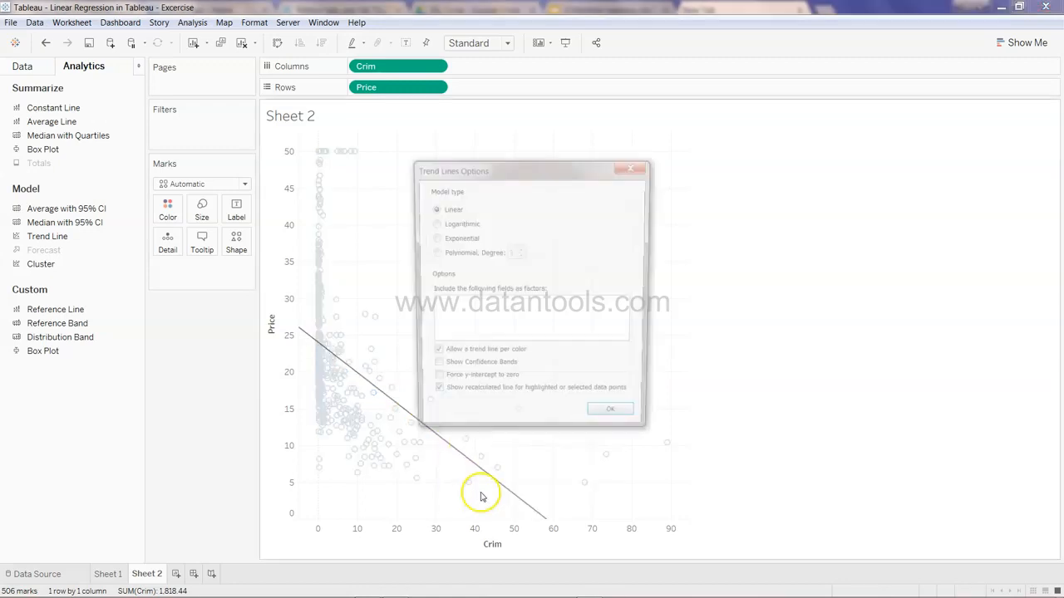
click(479, 371)
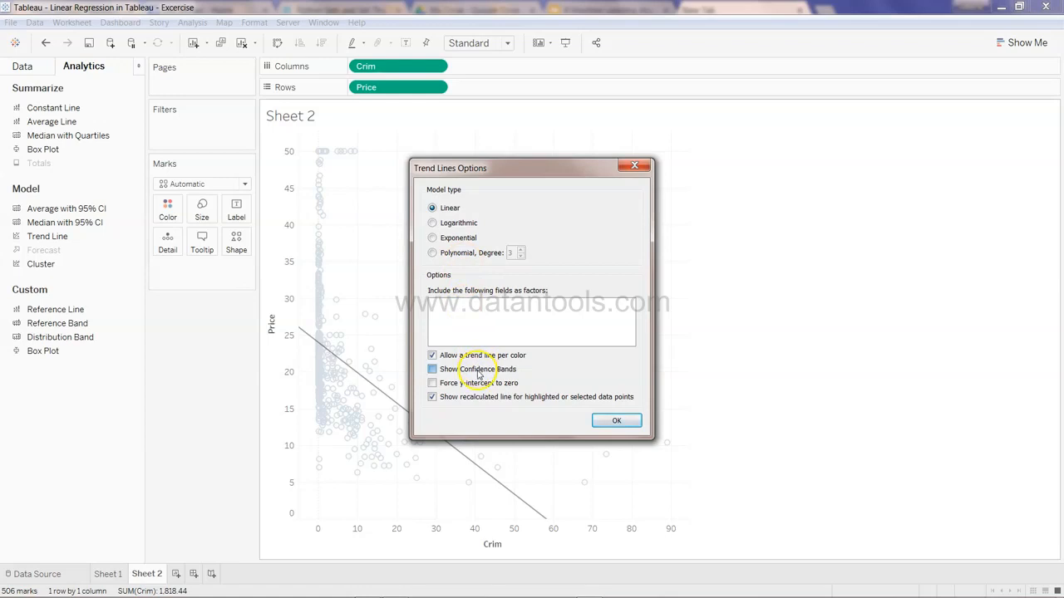
click(616, 420)
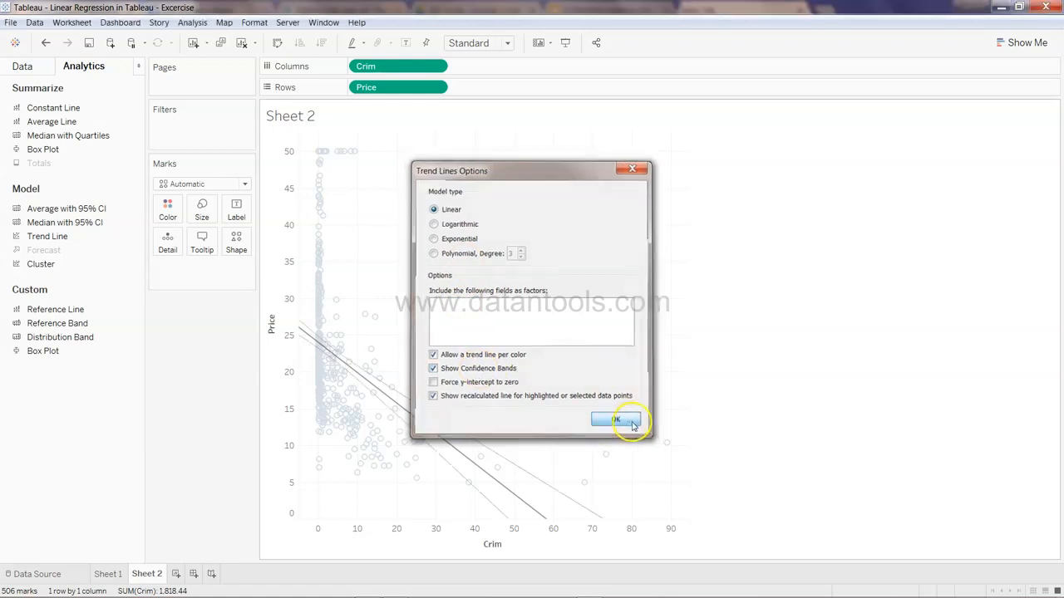
mouse_move(526, 477)
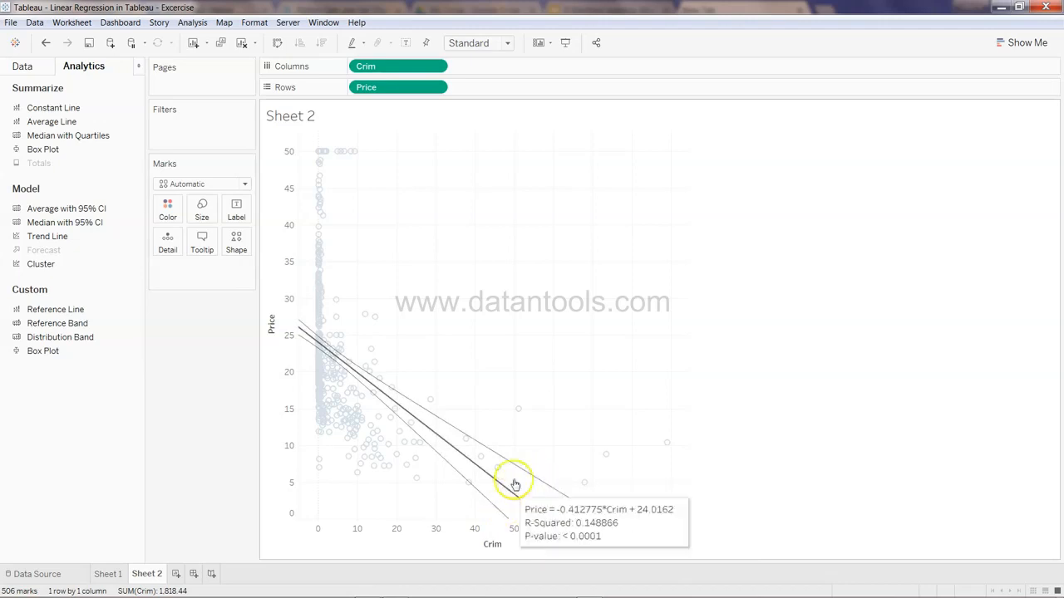
Compare the RM and Crim worksheets and review the measures list
click(108, 574)
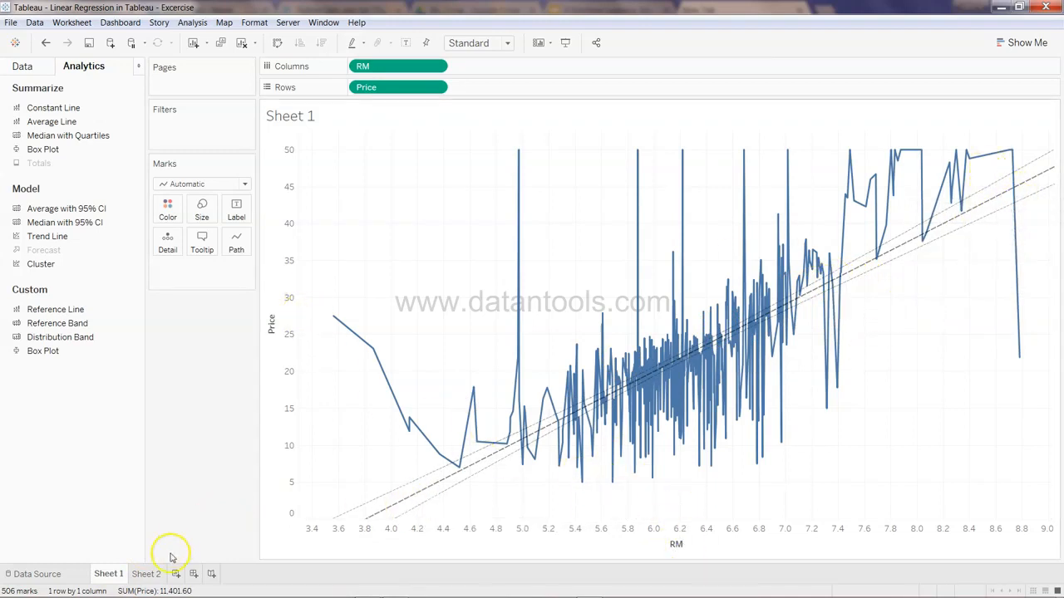
click(145, 574)
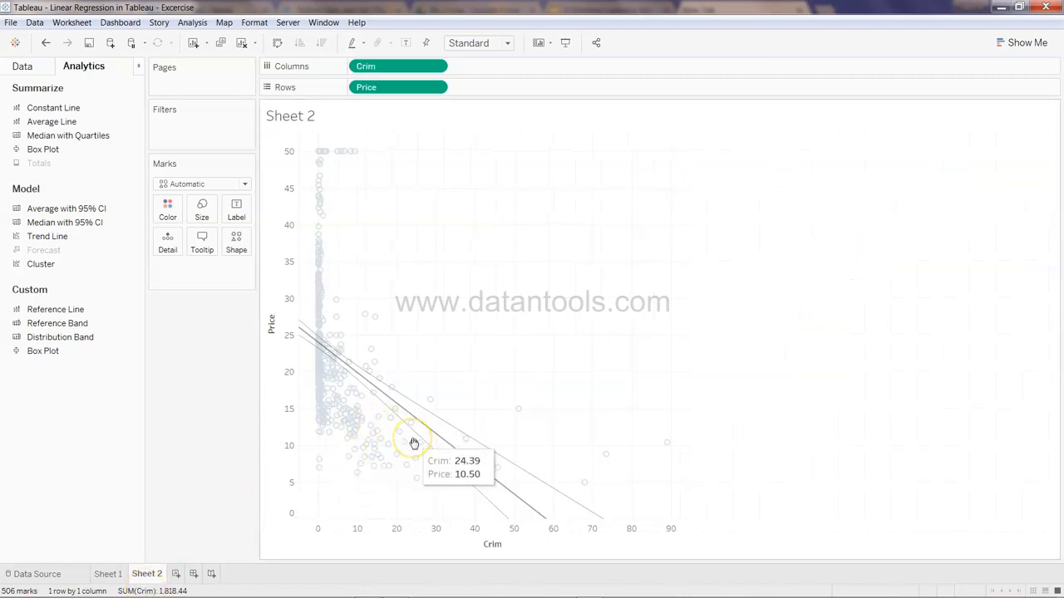
click(234, 420)
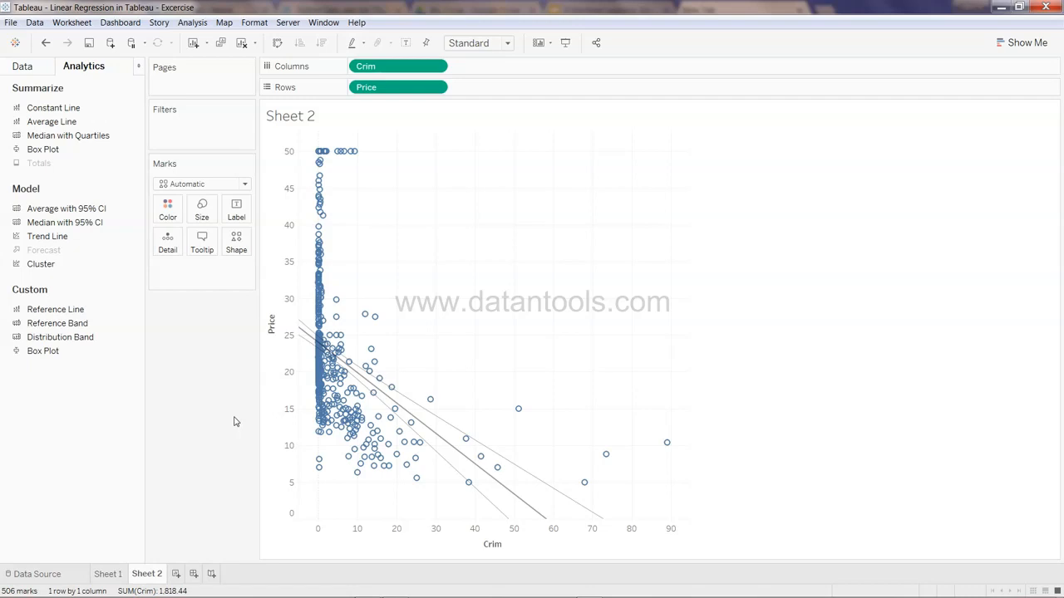
click(24, 67)
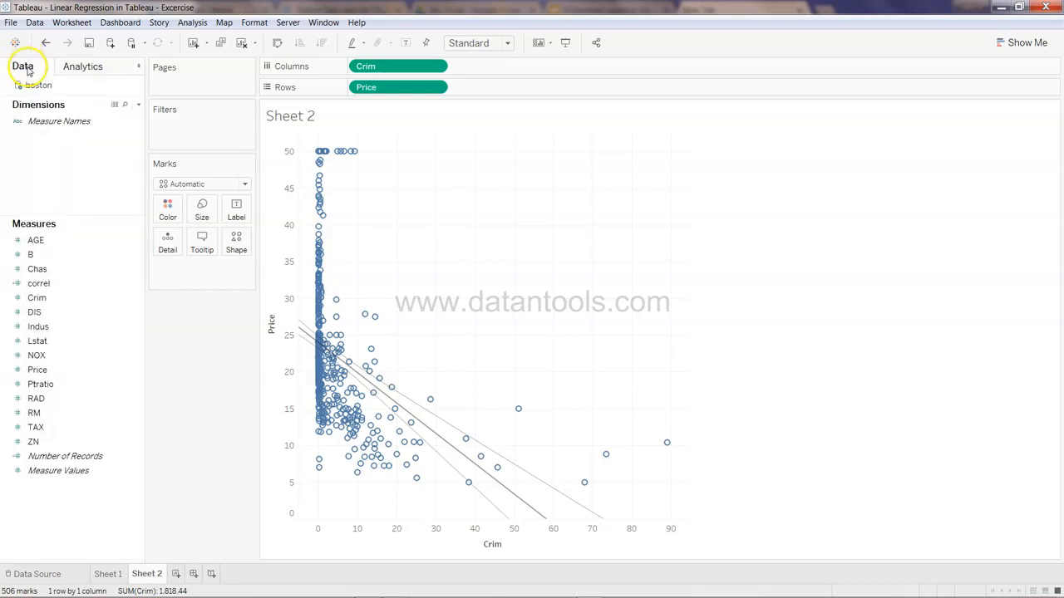
click(107, 314)
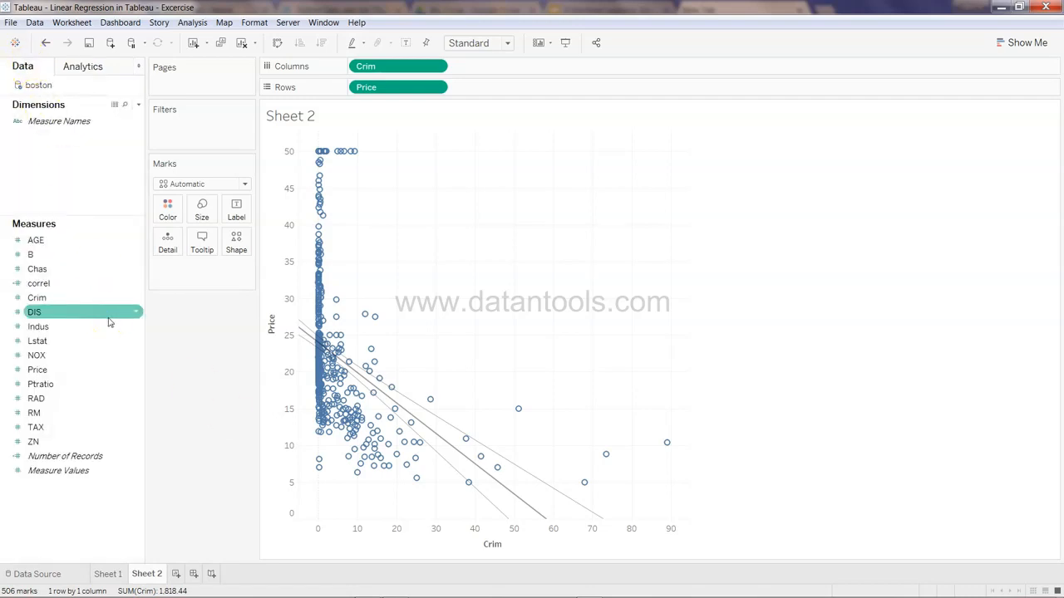
click(75, 413)
click(75, 354)
click(78, 268)
click(87, 411)
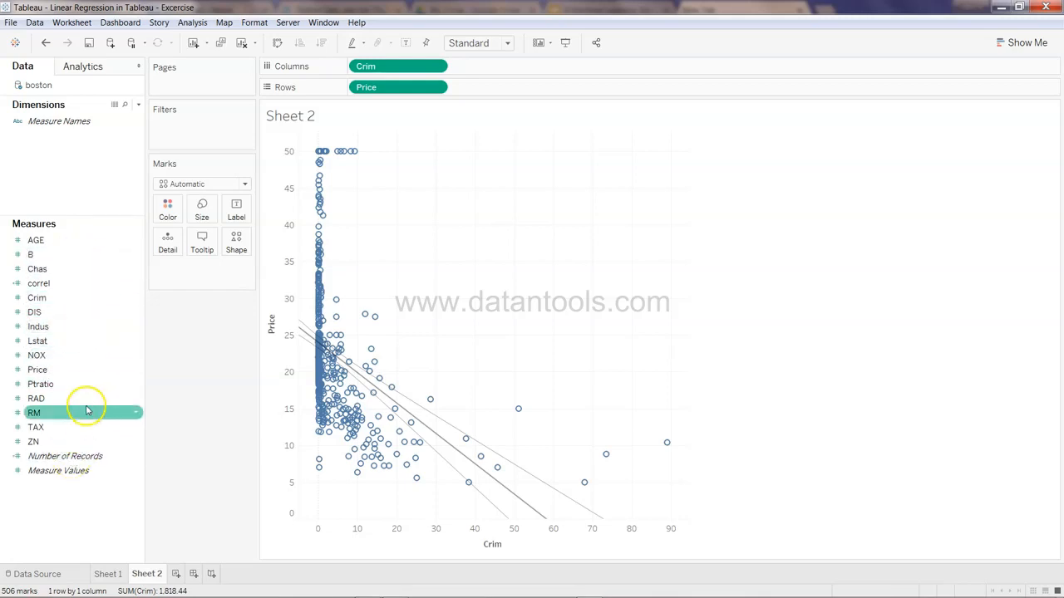
Rename the Crim worksheet as "Crime vs Price"
double_click(156, 577)
text(Crim vs Price)
key(Return)
click(166, 574)
double_click(165, 573)
click(146, 574)
text(e)
Add a new blank worksheet and return to the RM chart on Sheet 1
click(210, 574)
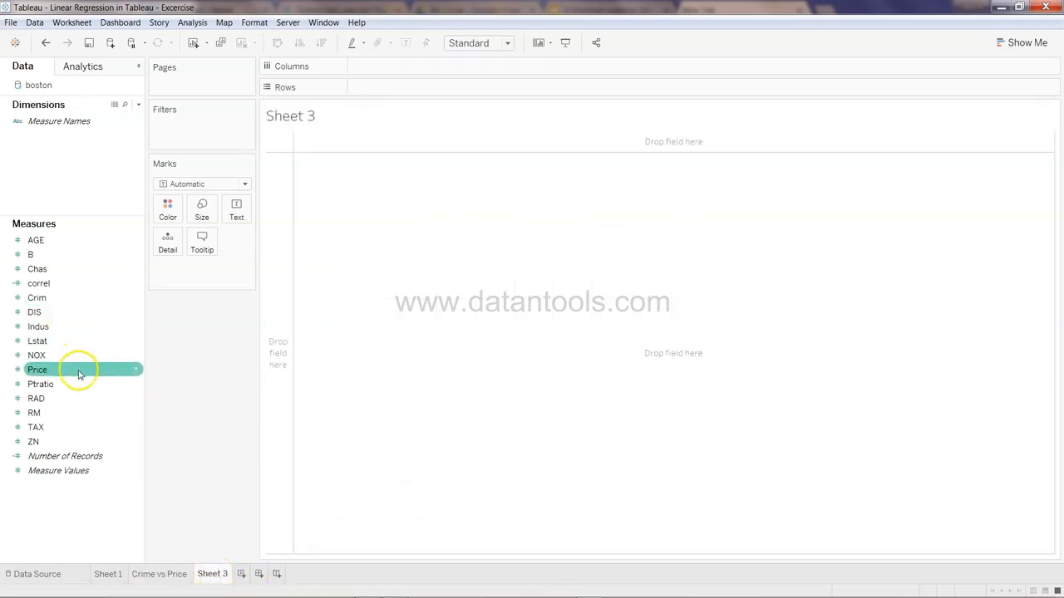
click(149, 573)
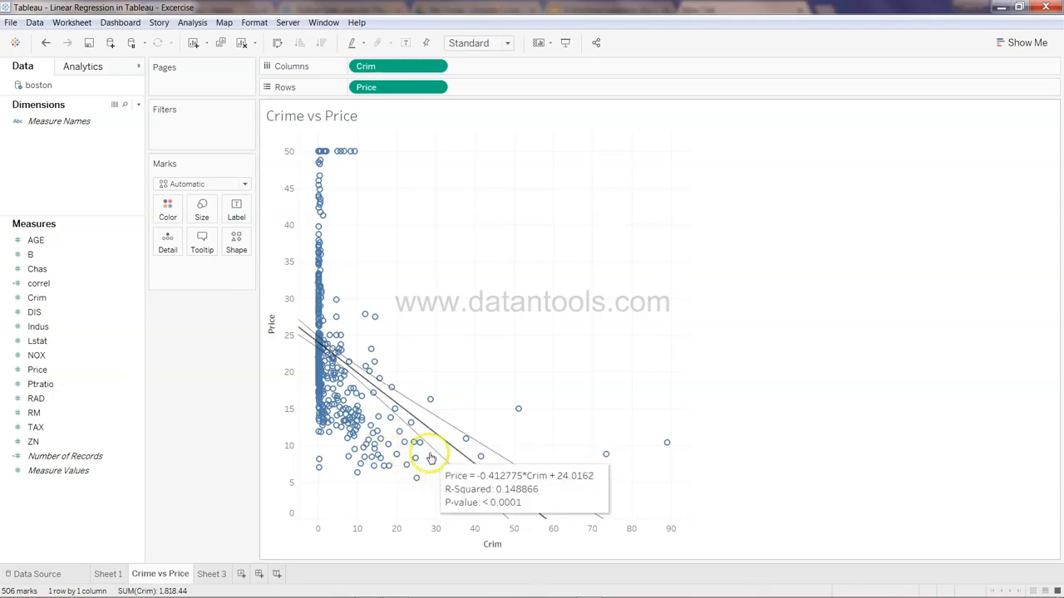
click(107, 572)
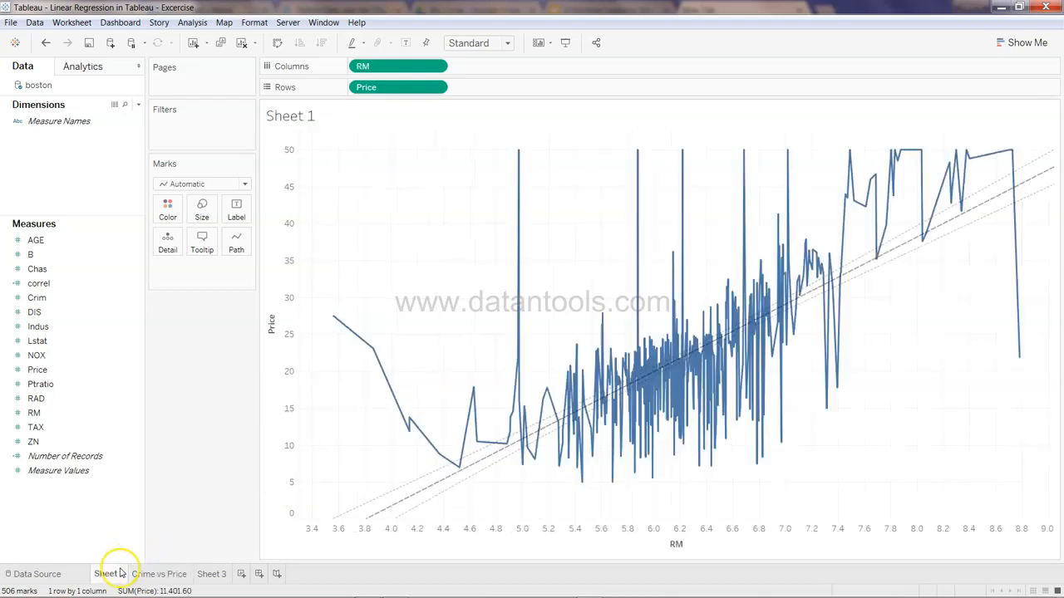
Inspect the RM trend line's model details, then switch to the Crime vs Price worksheet
click(428, 492)
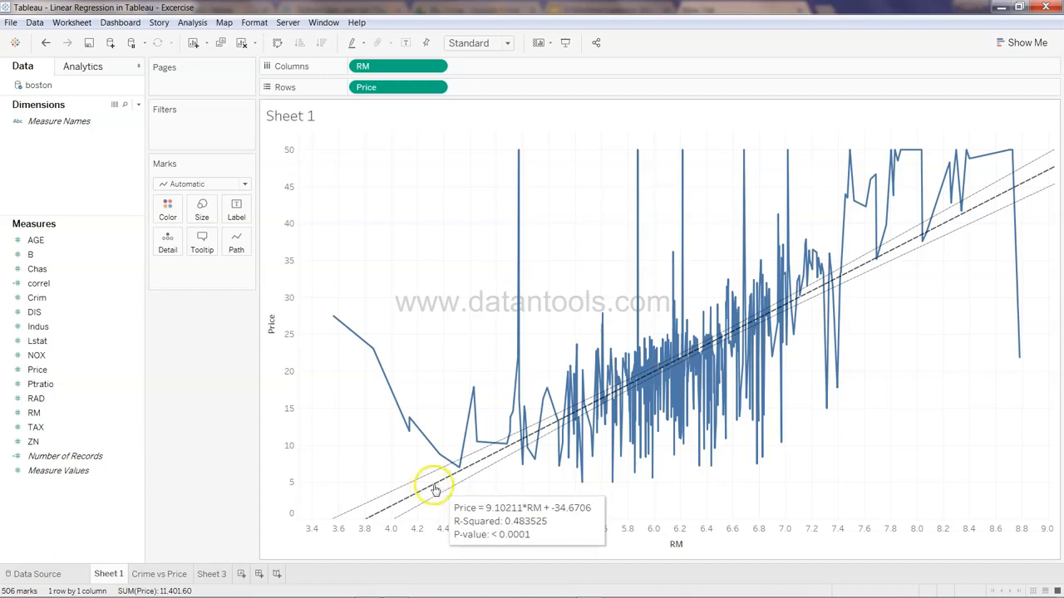
click(175, 571)
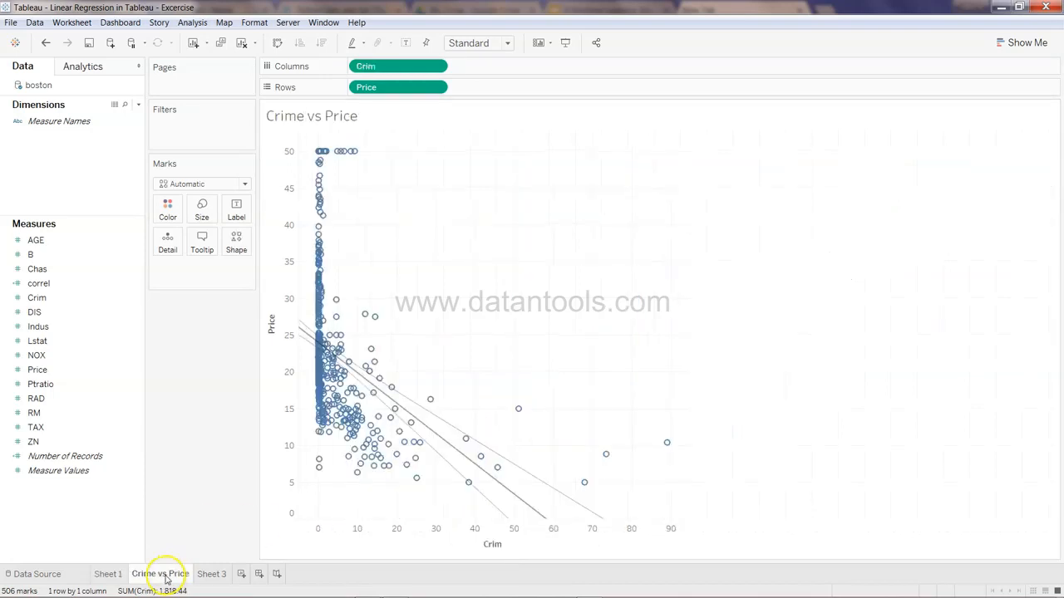
mouse_move(402, 447)
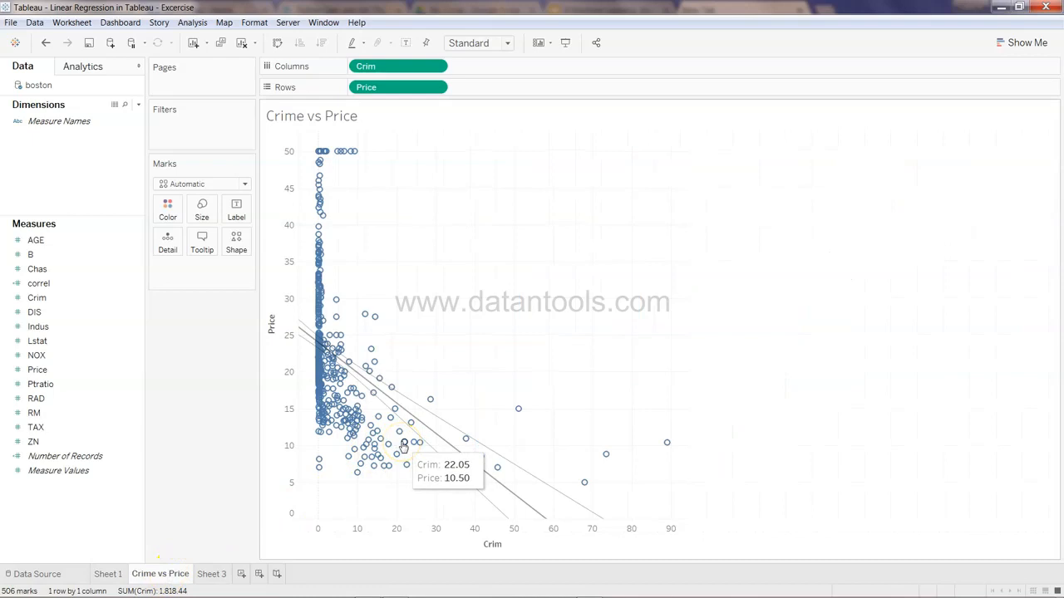
Examine the scatter-plot matrix of Price, Crim, AGE, B, Chas and DIS on Sheet 2
click(100, 312)
click(106, 387)
click(116, 315)
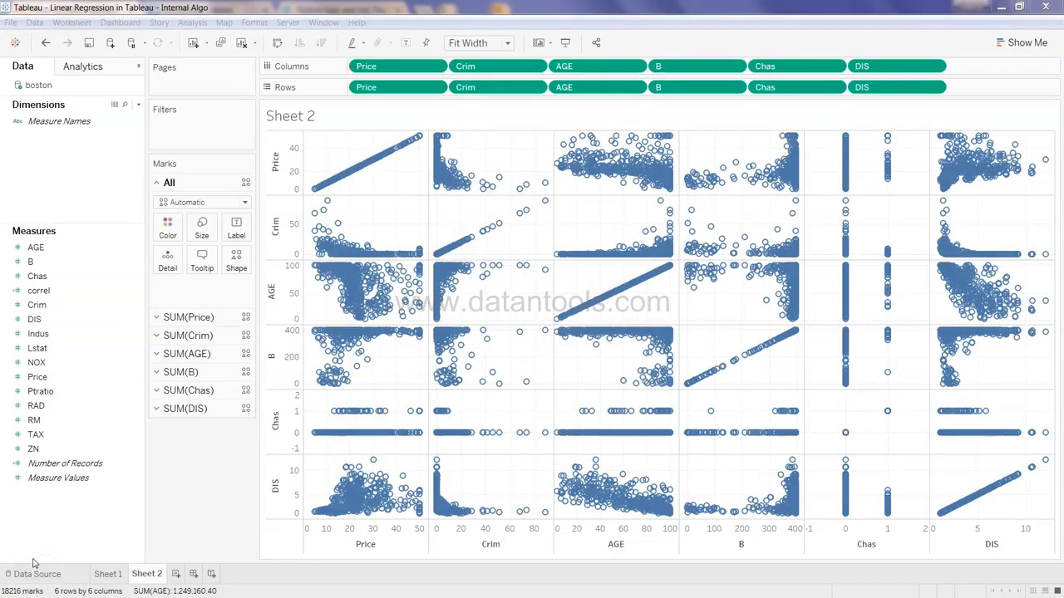
click(402, 274)
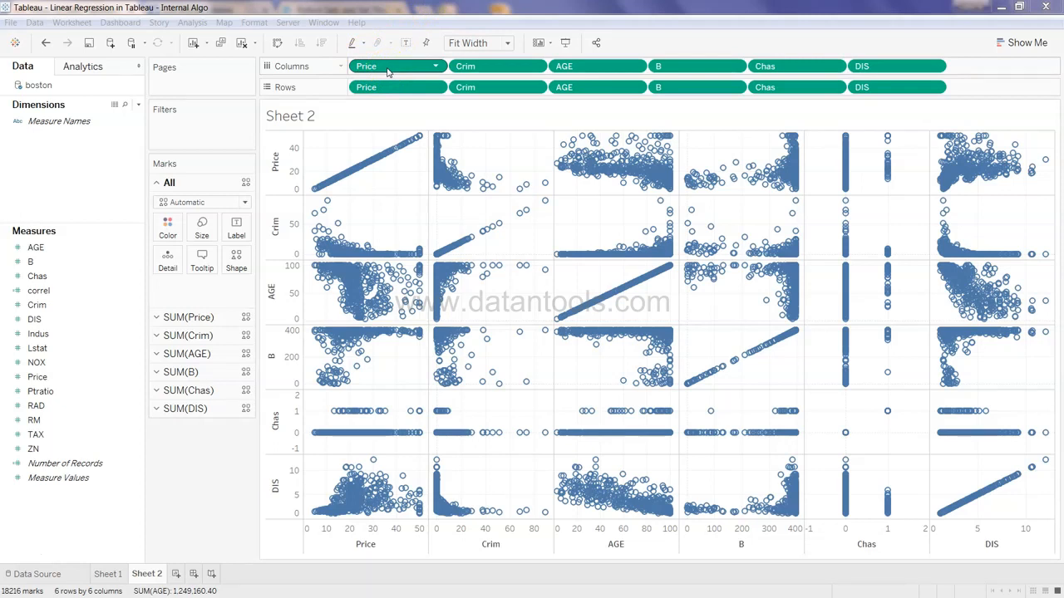
click(58, 251)
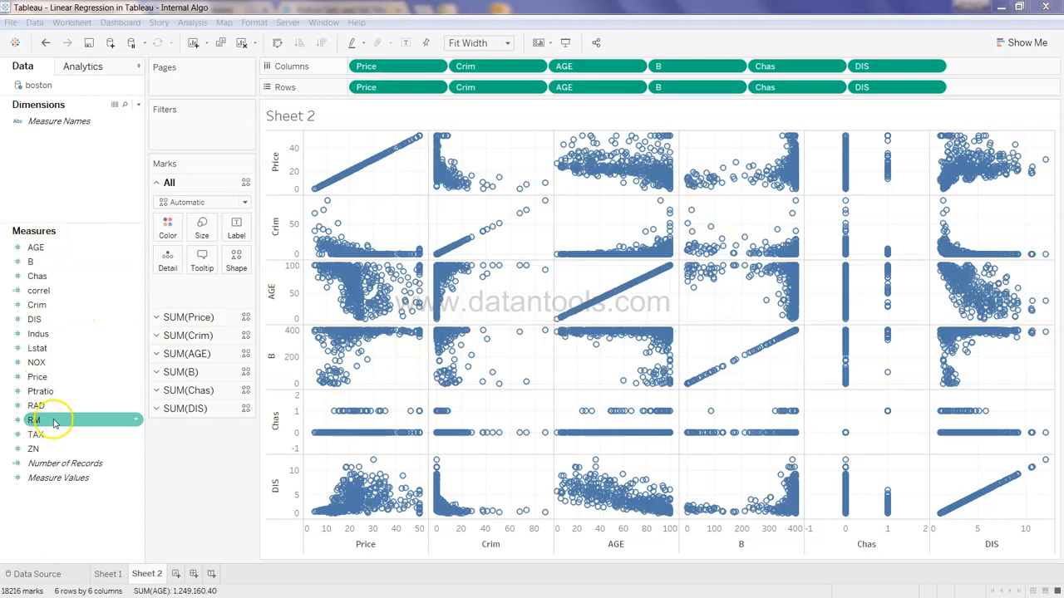
mouse_move(501, 267)
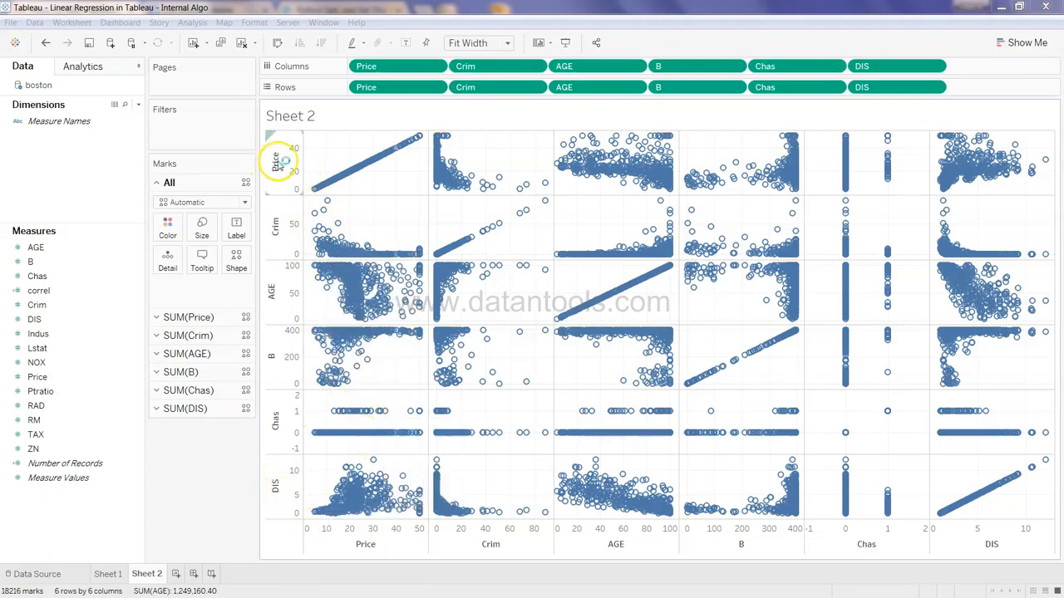
mouse_move(364, 512)
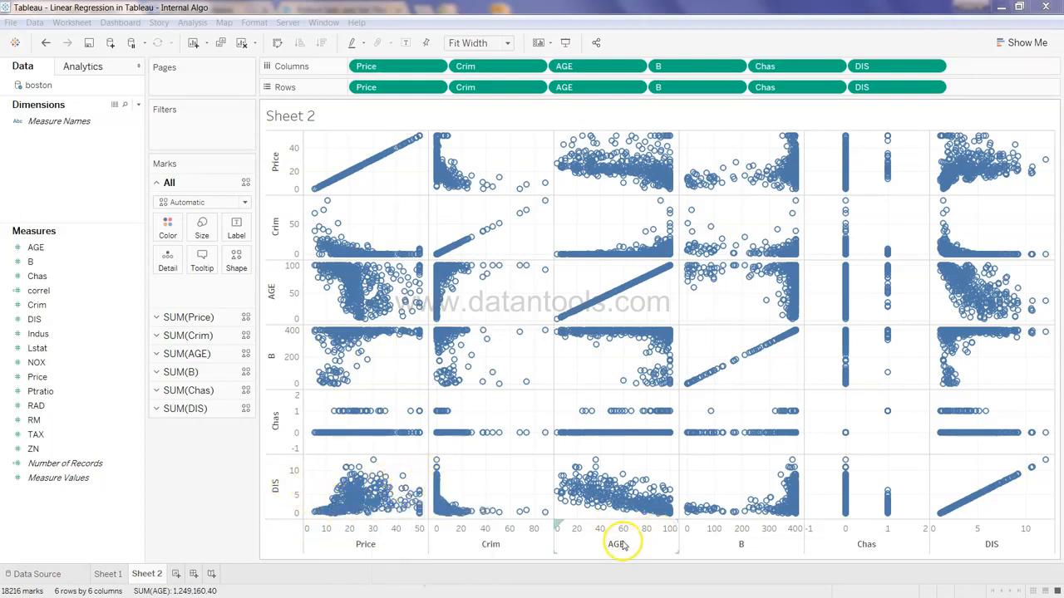
mouse_move(613, 498)
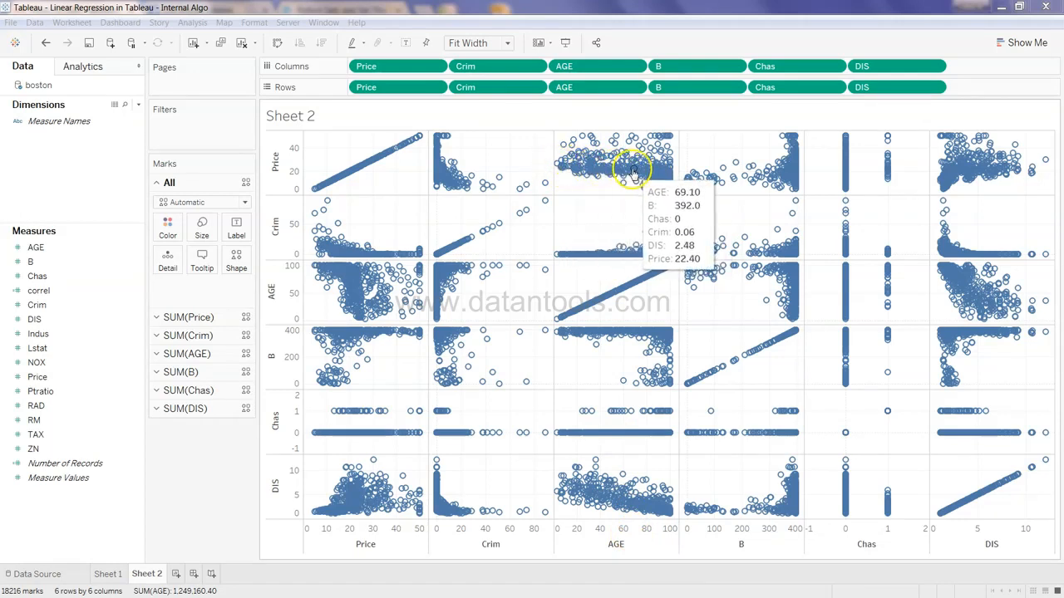
mouse_move(632, 171)
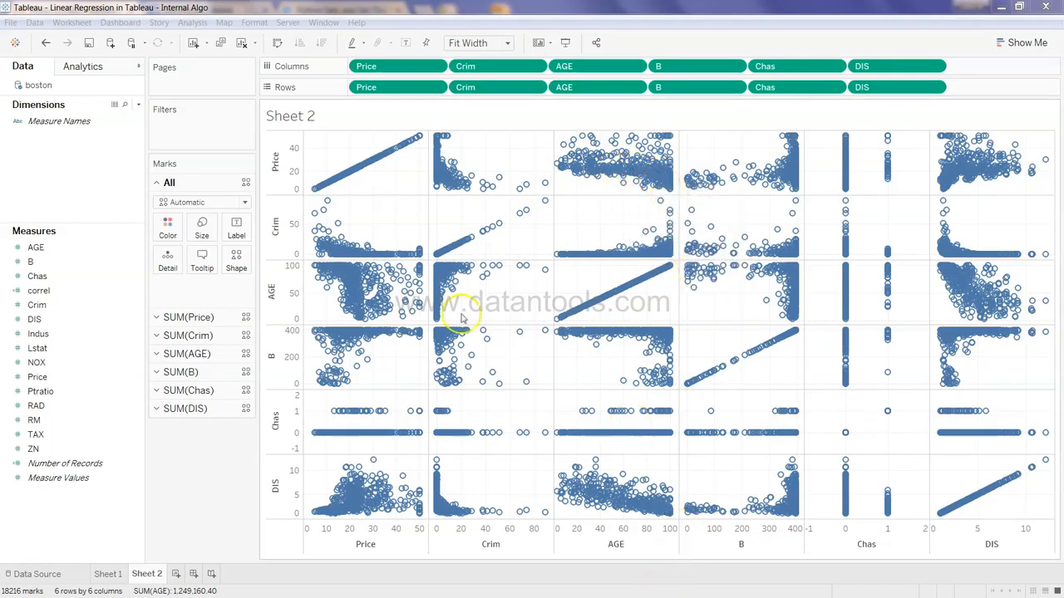
mouse_move(341, 176)
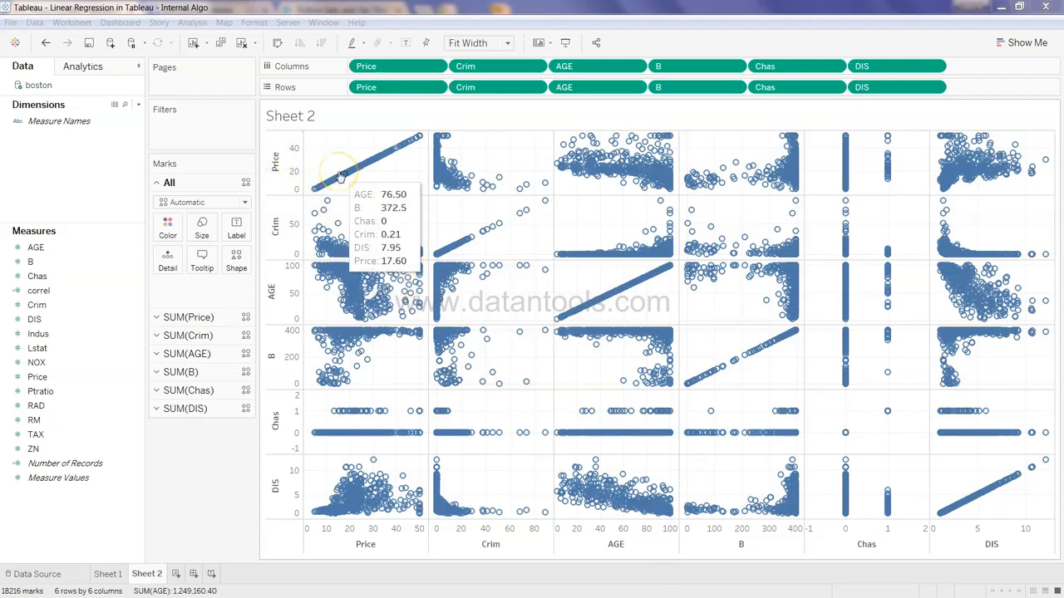
mouse_move(471, 240)
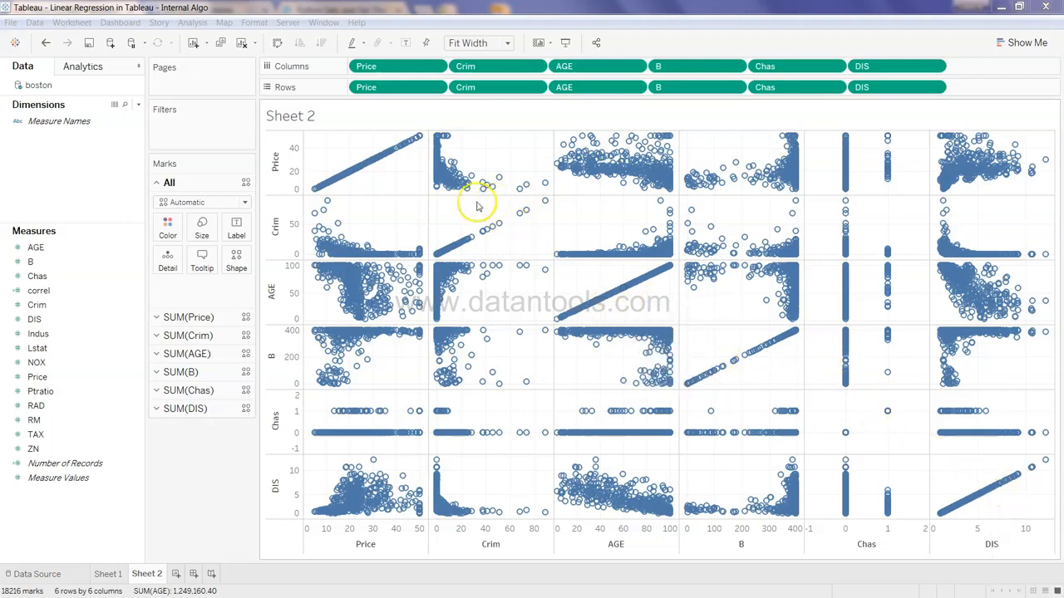
click(368, 166)
click(423, 161)
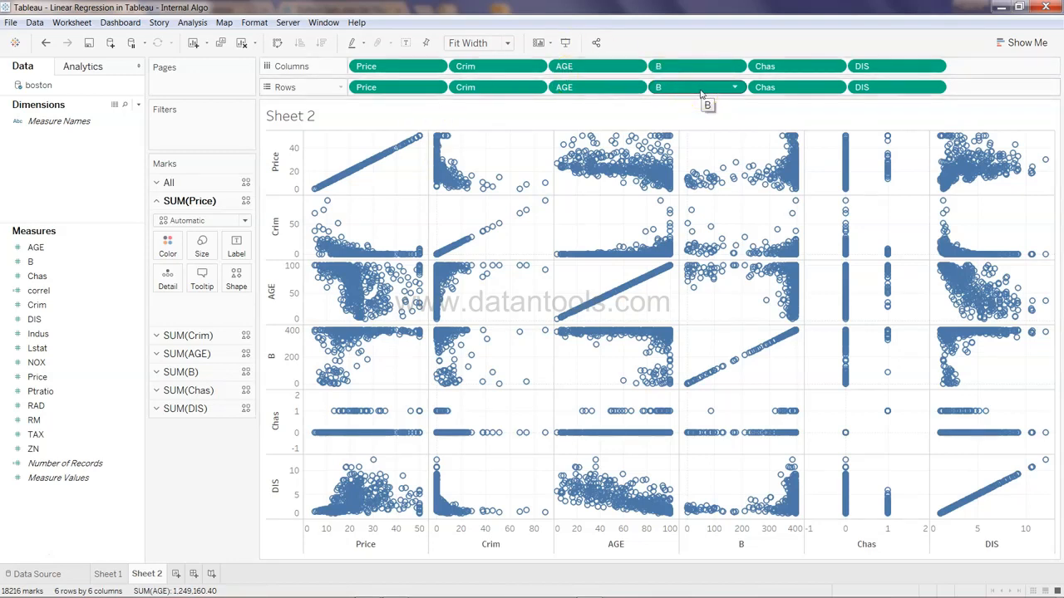
Add a new worksheet with Price on both Columns and Rows and turn off aggregated measures
click(176, 574)
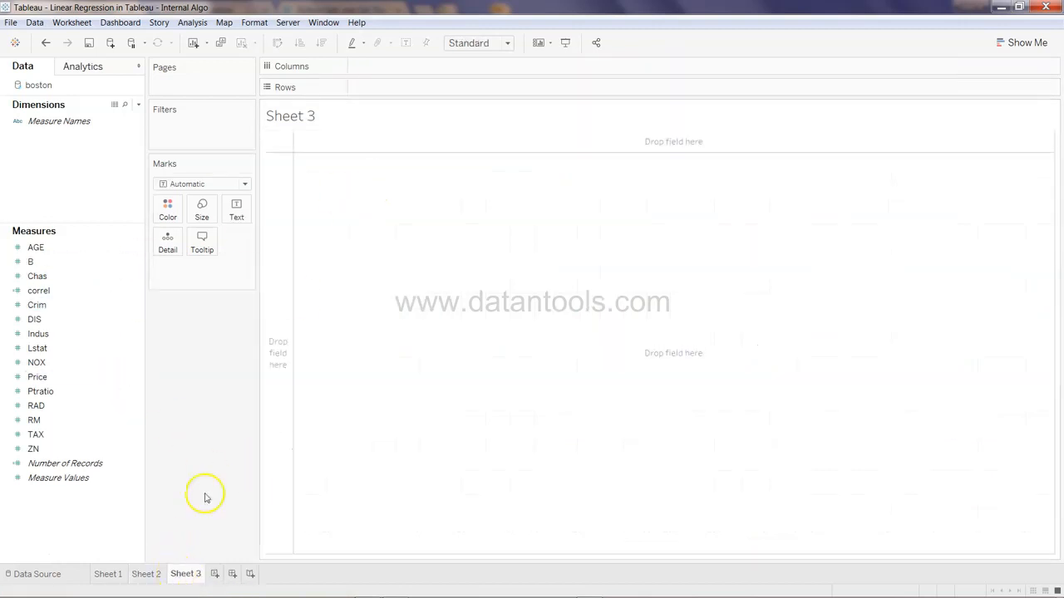
drag(94, 379, 440, 79)
drag(114, 378, 406, 90)
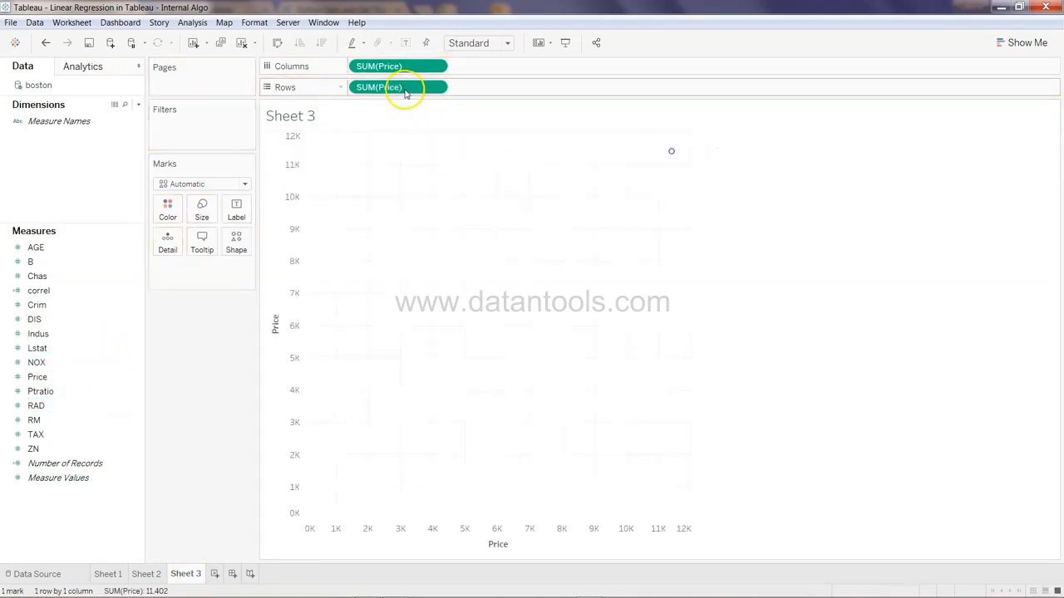
click(200, 25)
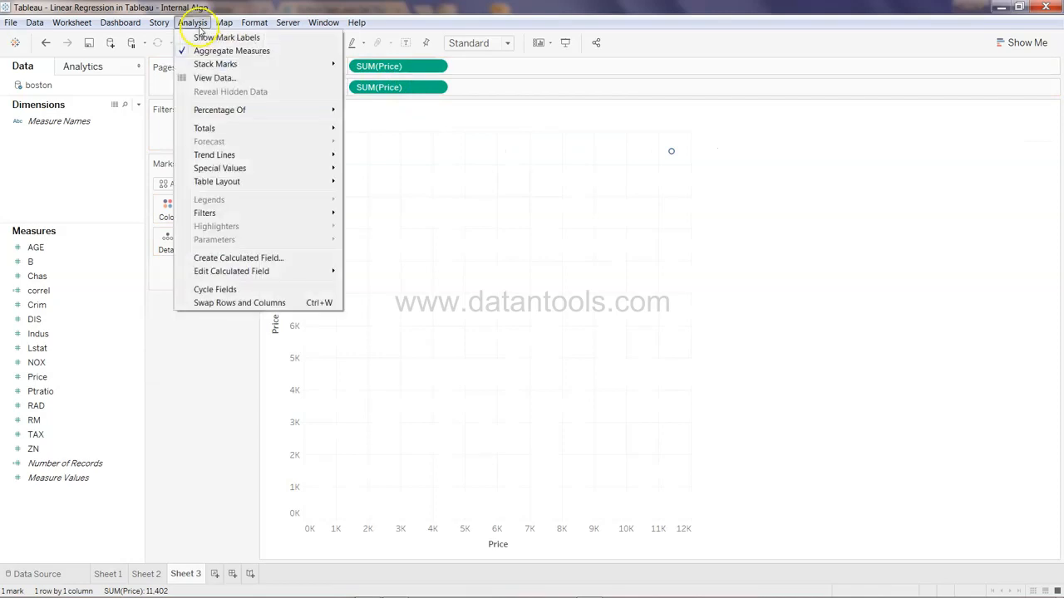
click(205, 53)
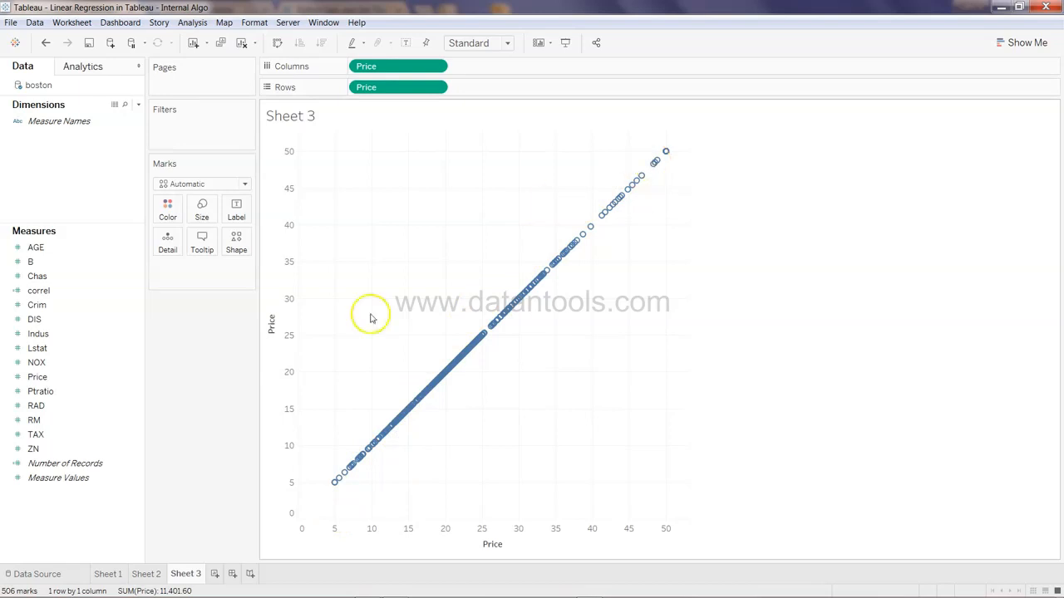
Add AGE, Crim and Indus to both Columns and Rows to extend the scatter-plot matrix
click(118, 266)
drag(103, 247, 508, 76)
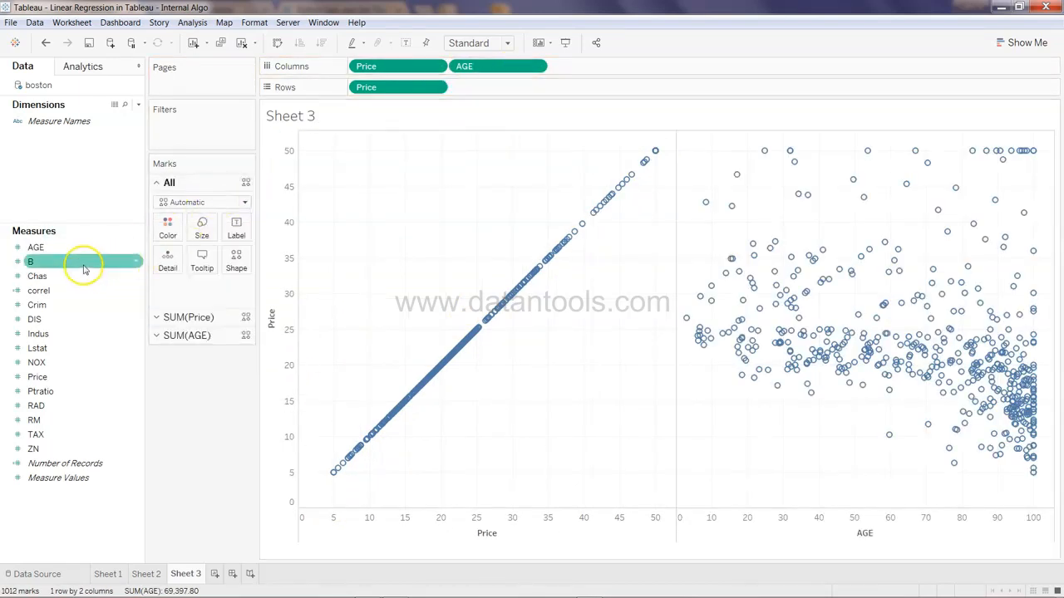
drag(105, 248, 501, 88)
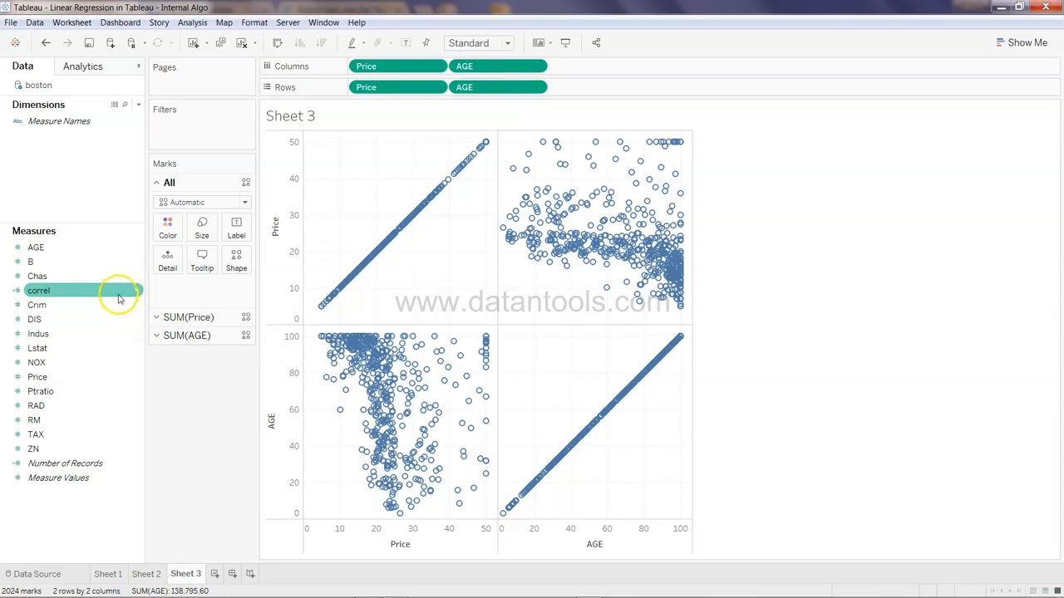
drag(114, 308, 592, 67)
drag(50, 305, 613, 88)
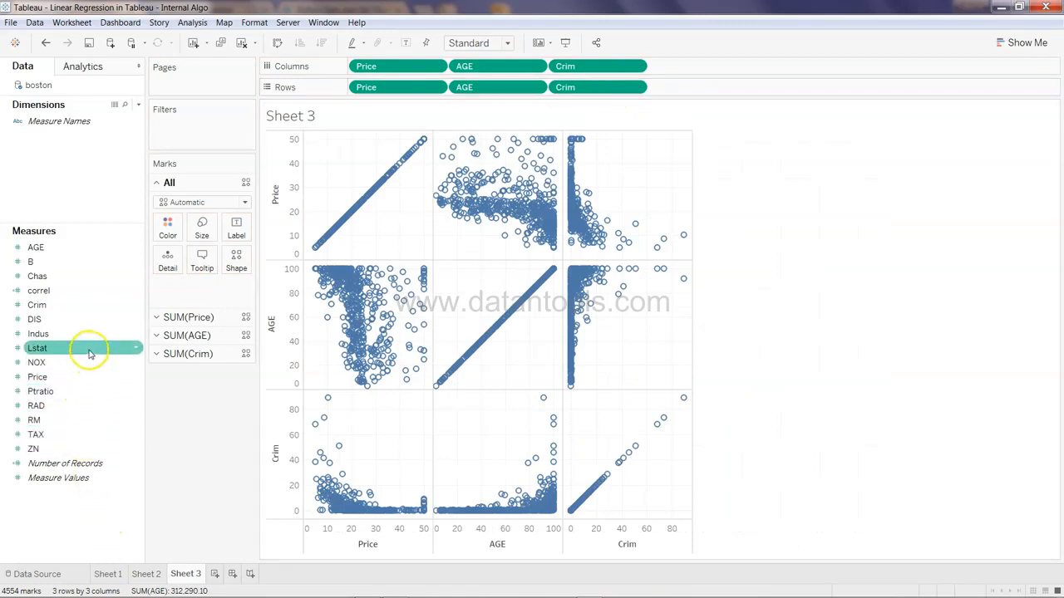
drag(88, 335, 707, 74)
drag(66, 333, 693, 89)
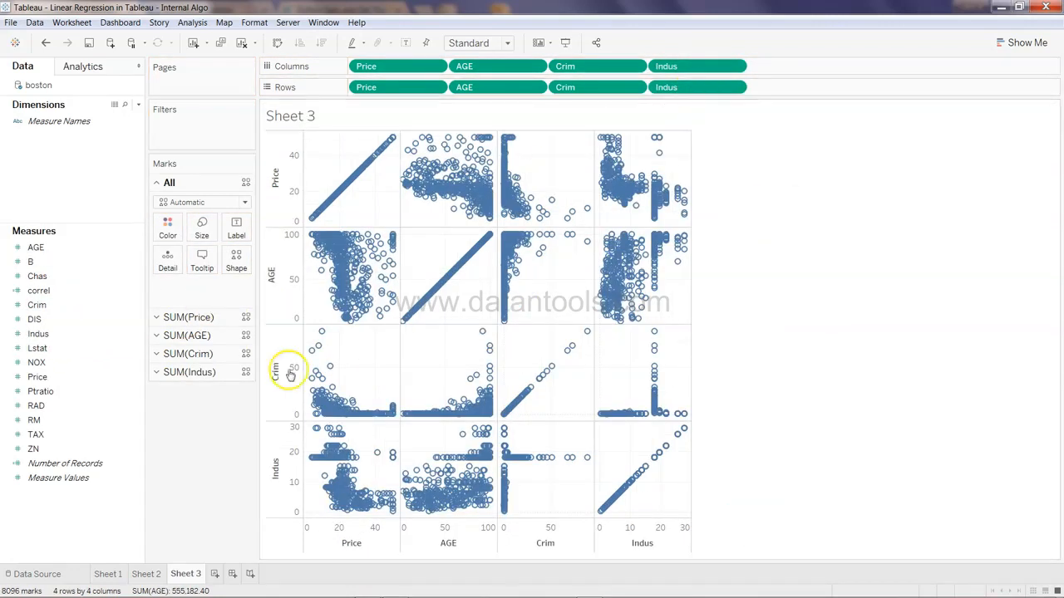
Add RM and TAX to both Columns and Rows of the scatter-plot matrix
drag(93, 420, 820, 63)
drag(46, 449, 783, 71)
drag(136, 420, 857, 90)
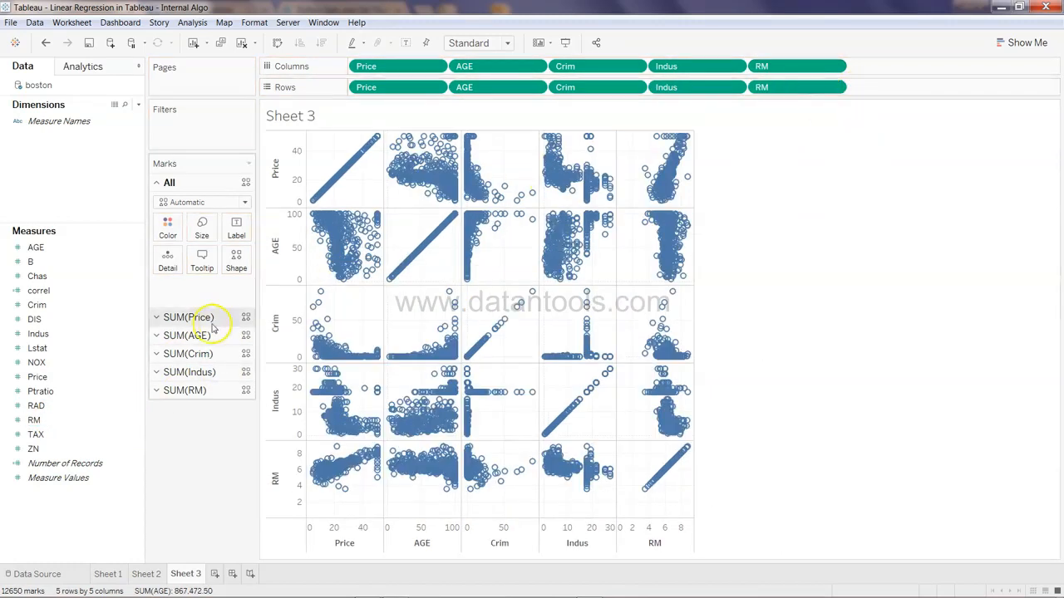
mouse_move(95, 434)
mouse_down()
mouse_move(904, 119)
mouse_move(925, 75)
mouse_up()
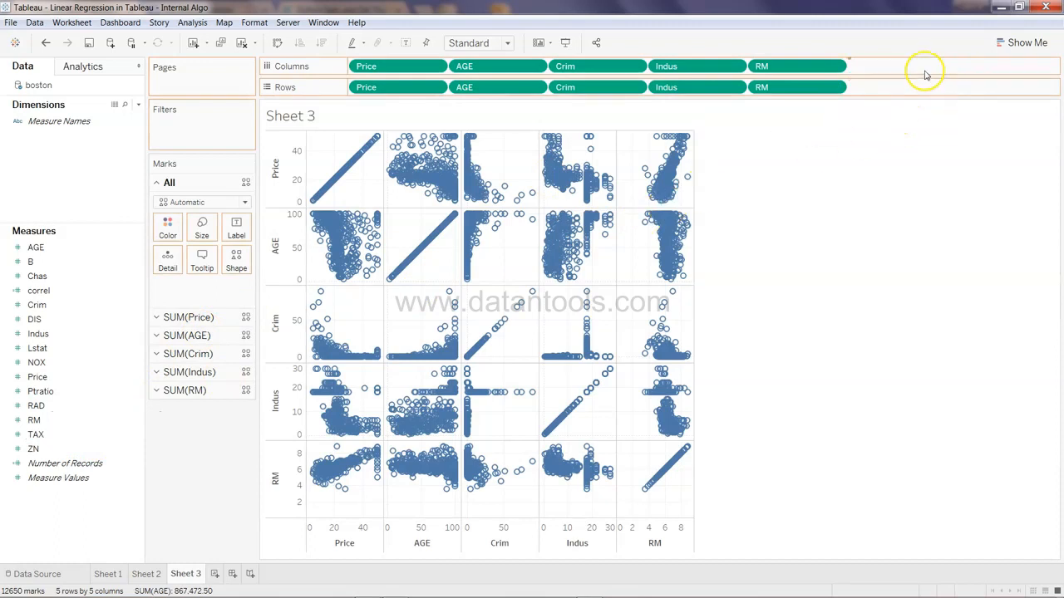
click(94, 421)
mouse_move(94, 421)
mouse_down()
mouse_move(92, 430)
mouse_move(587, 325)
mouse_move(924, 88)
mouse_up()
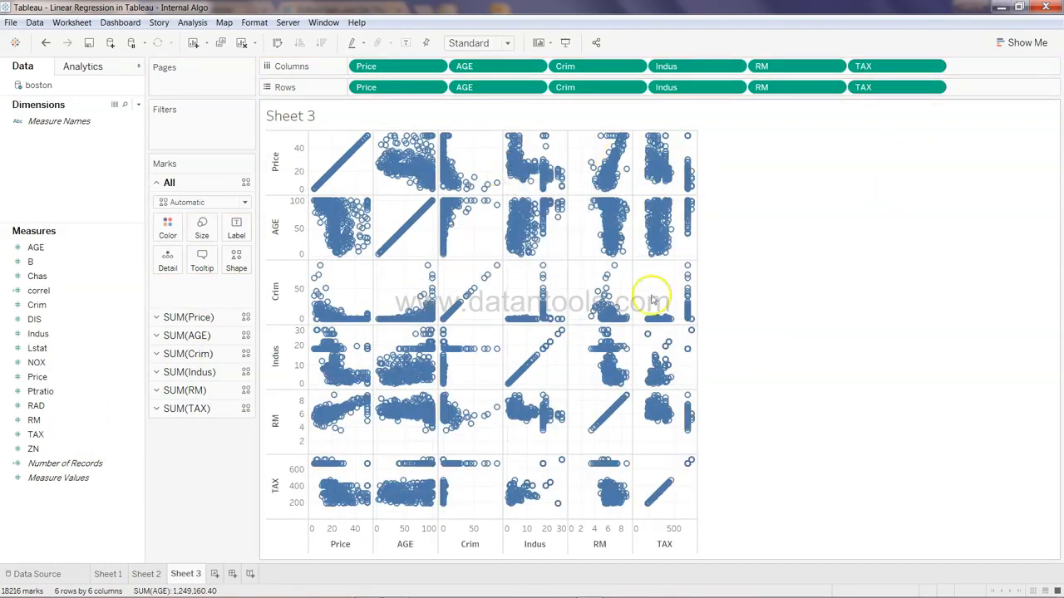
Set the Sheet 3 view to Fit Width
mouse_move(434, 352)
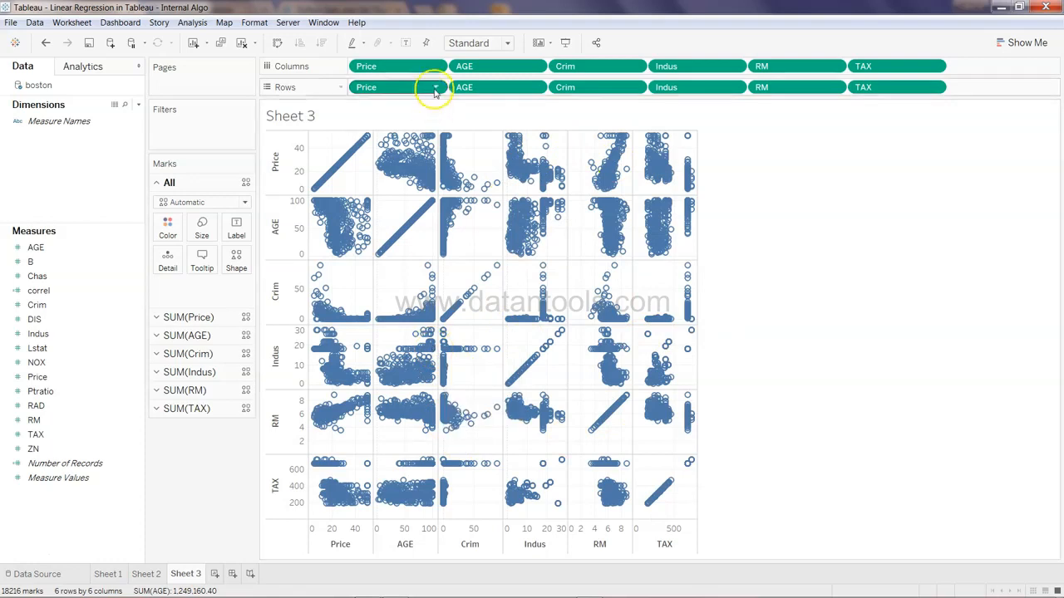
click(474, 42)
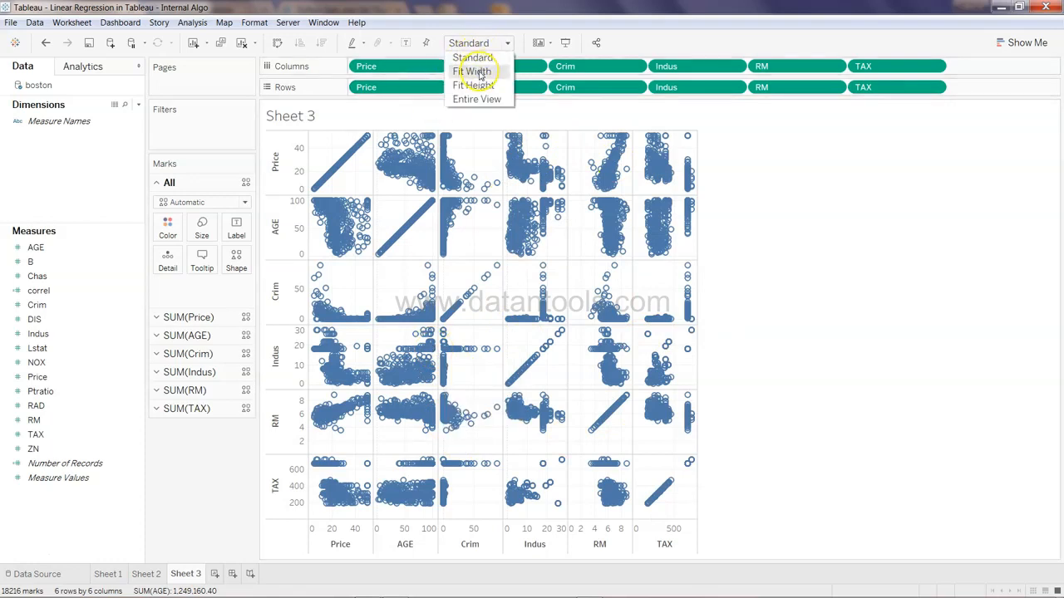
click(479, 73)
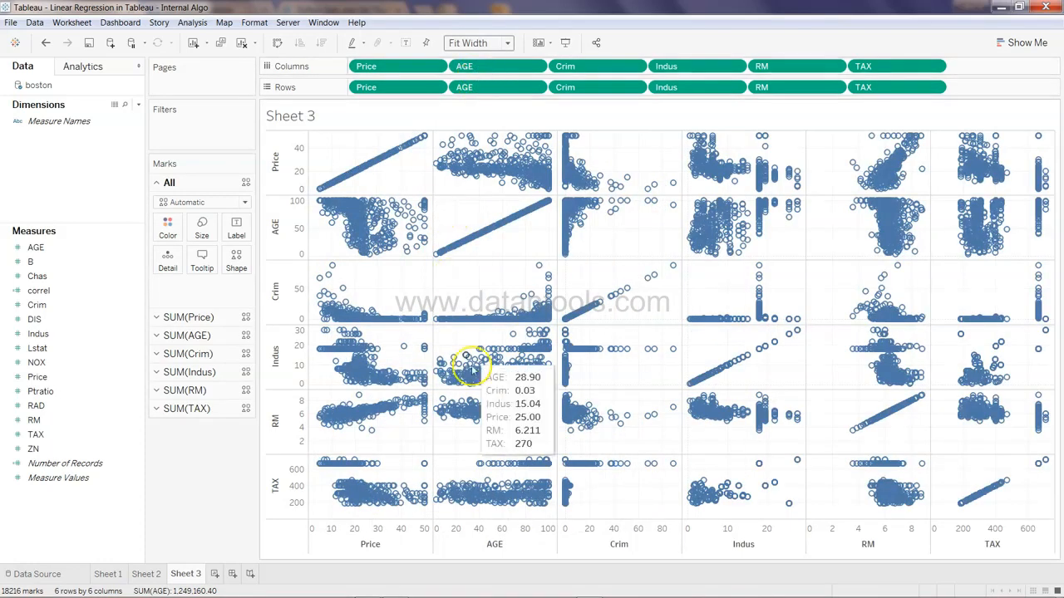
Compare the Sheet 2 and Sheet 3 matrices and inspect individual points on Sheet 3
mouse_move(525, 422)
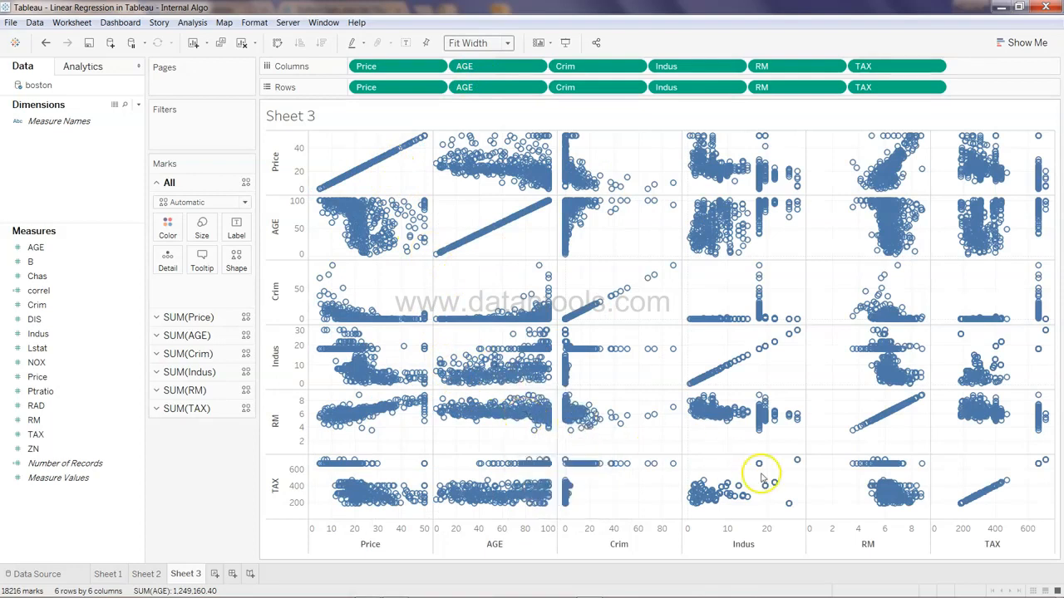
click(155, 575)
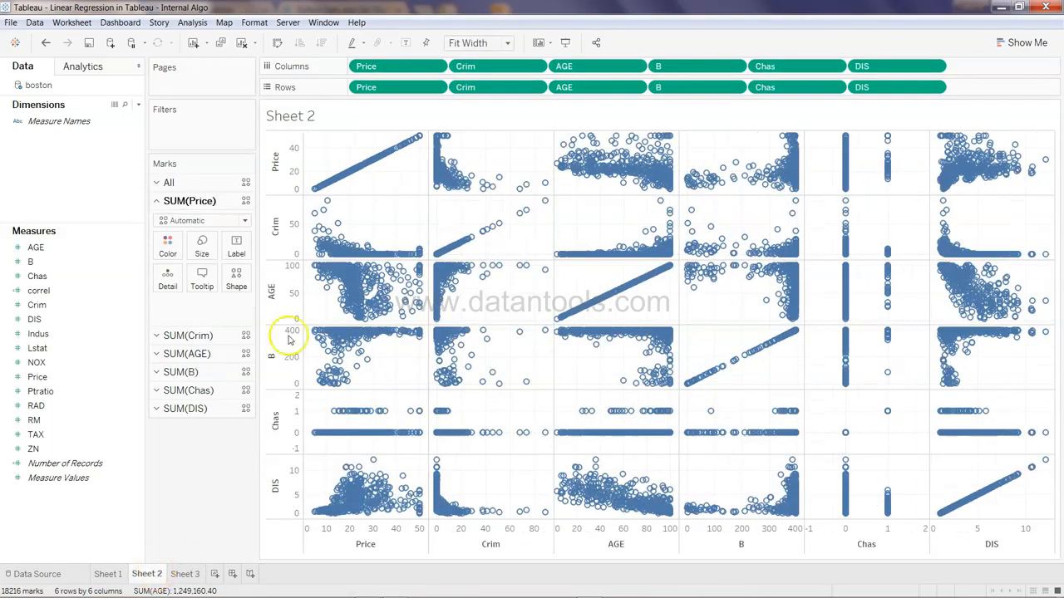
click(185, 576)
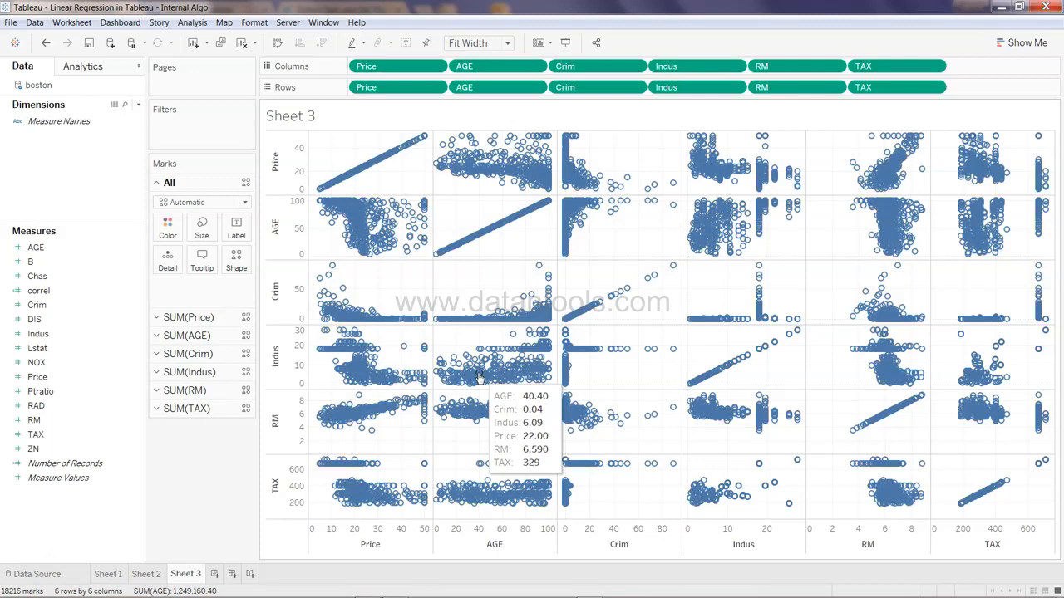
click(476, 364)
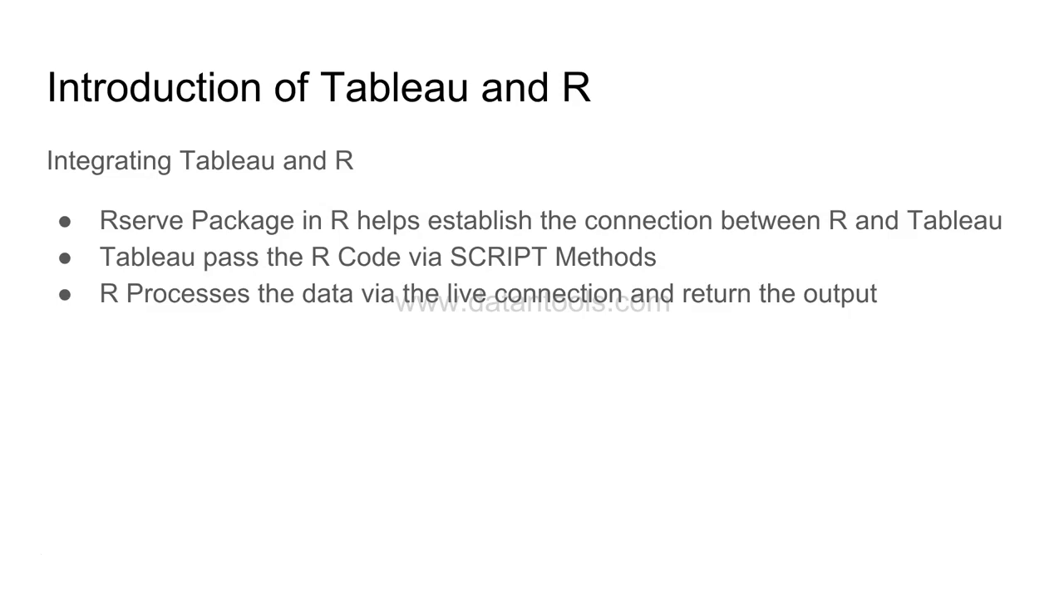
Exit the slideshow, switch to the R console and enter library(Rserve at the prompt
key(Escape)
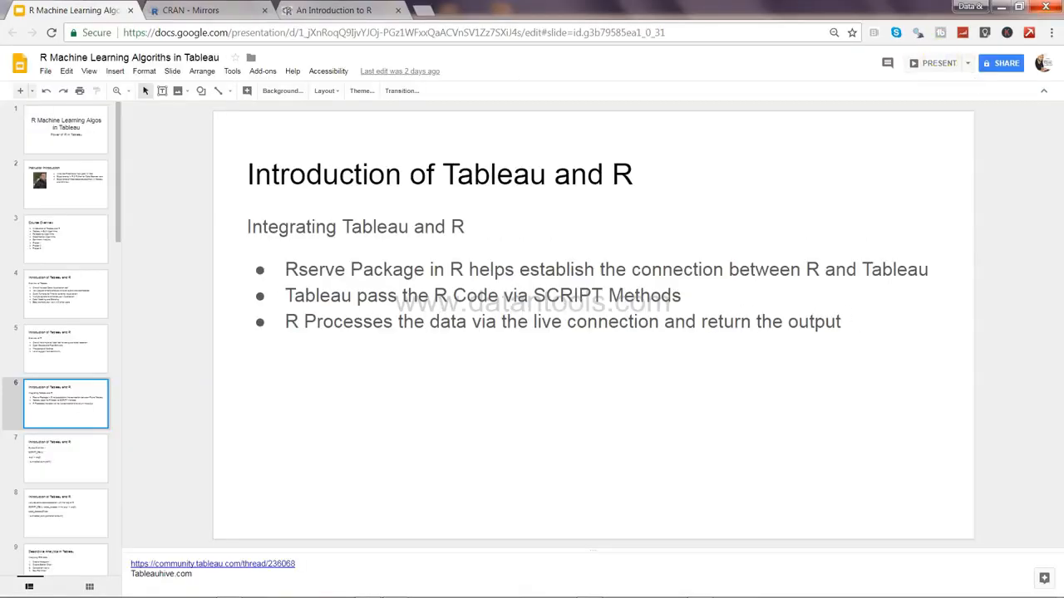
click(706, 591)
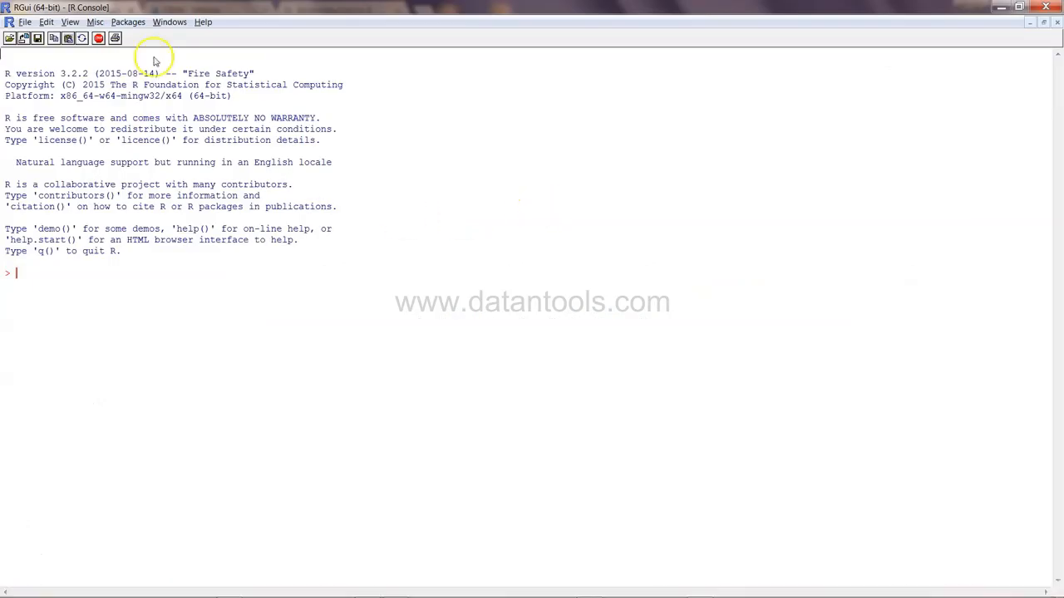
text(library(Rserve)
key(Home)
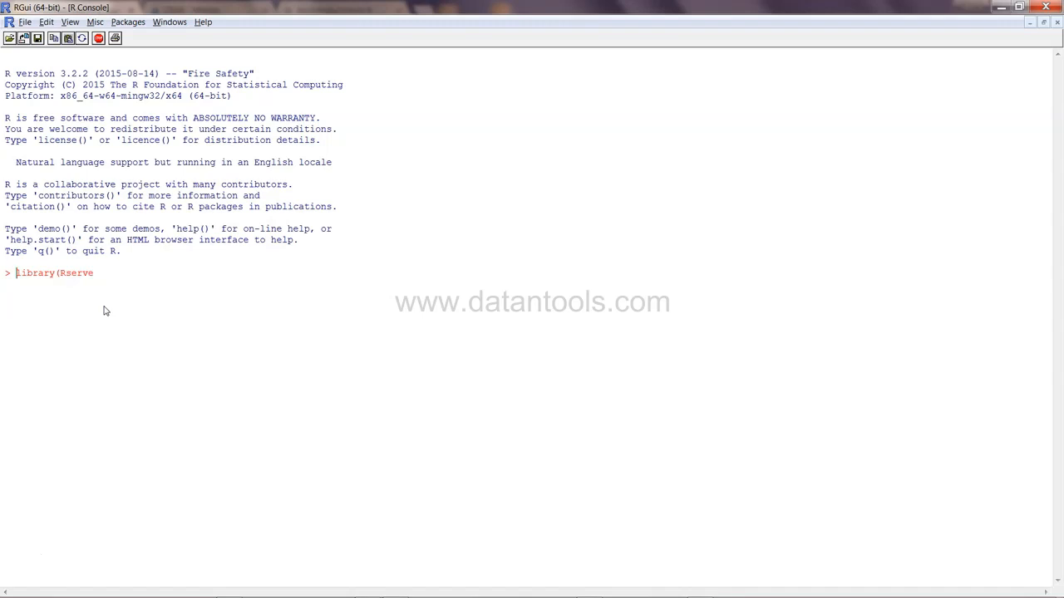
Clear the console prompt and load the Rserve package from the package list instead
key(Delete)
key(Delete)
key(Delete)
key(Delete)
key(Delete)
key(Delete)
key(Delete)
key(Delete)
key(Delete)
key(Delete)
key(Delete)
key(Delete)
key(Delete)
key(Delete)
click(128, 22)
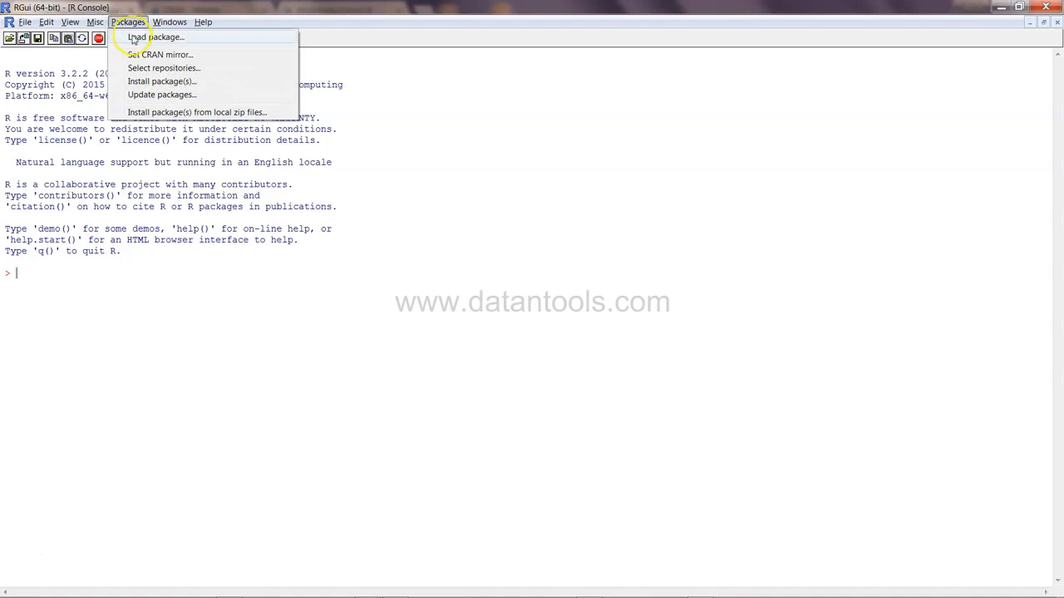
click(134, 37)
drag(571, 138, 571, 438)
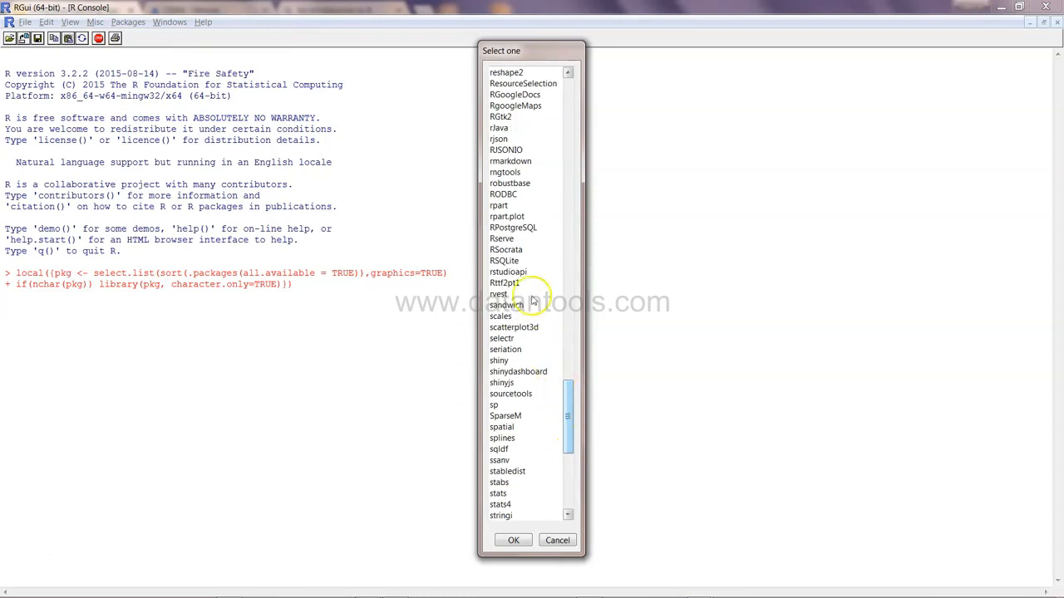
click(505, 240)
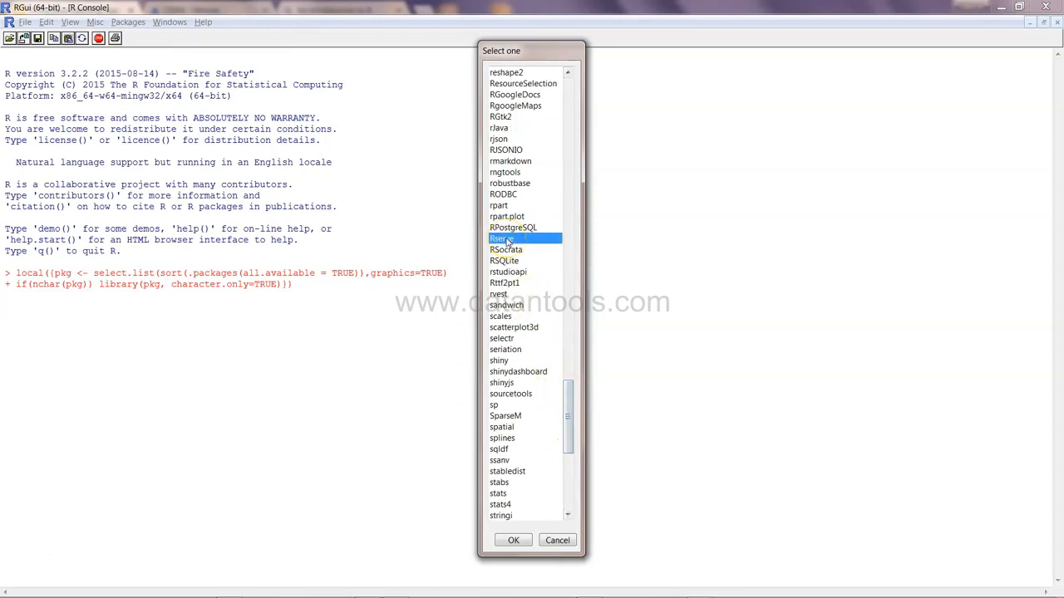
click(513, 540)
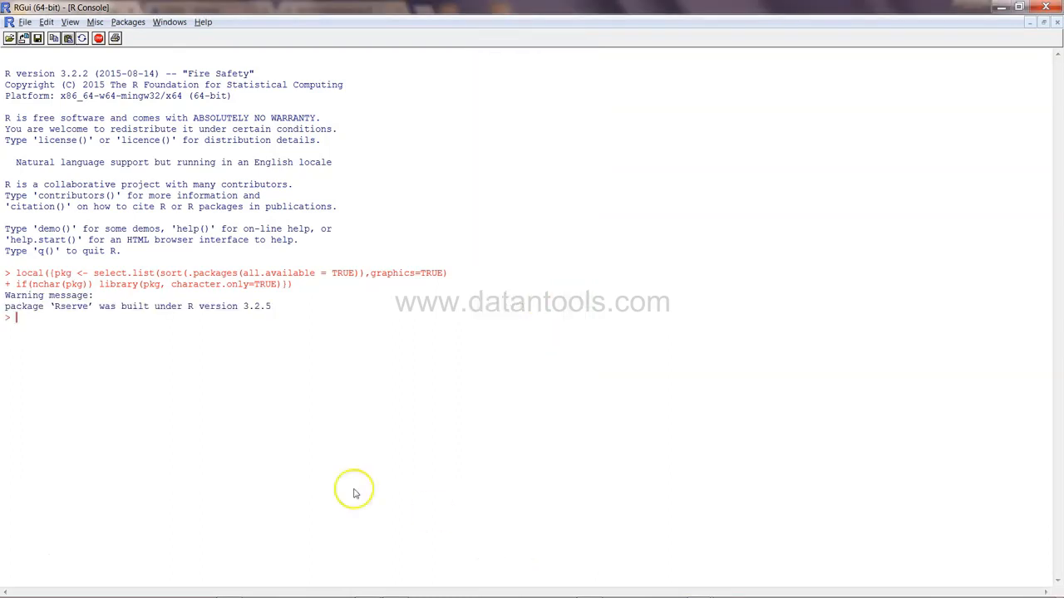
Run Rserve() in the R console to start the Rserve server
click(67, 309)
drag(61, 73, 88, 75)
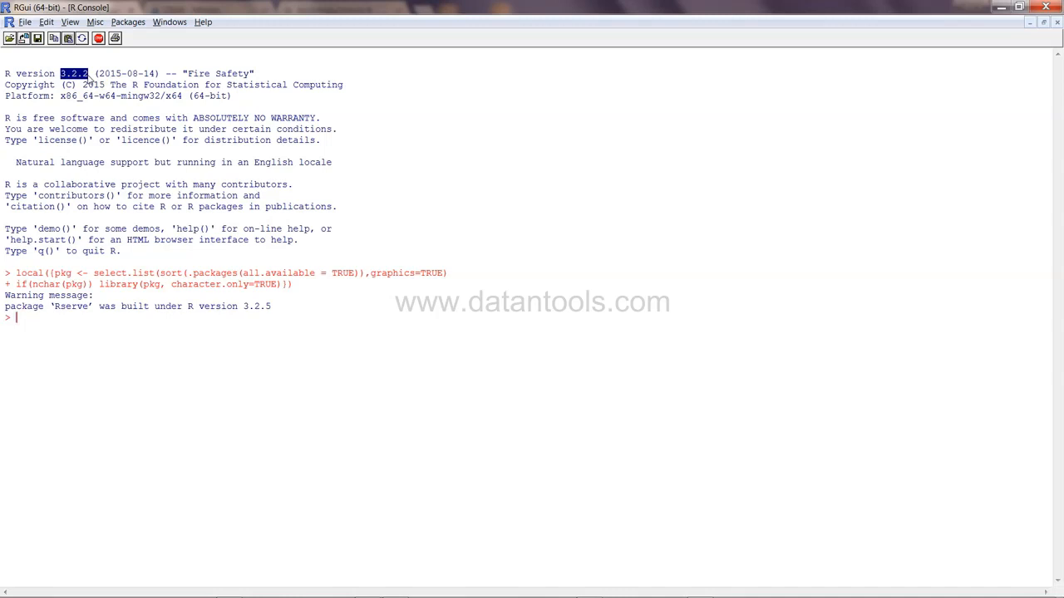
click(111, 328)
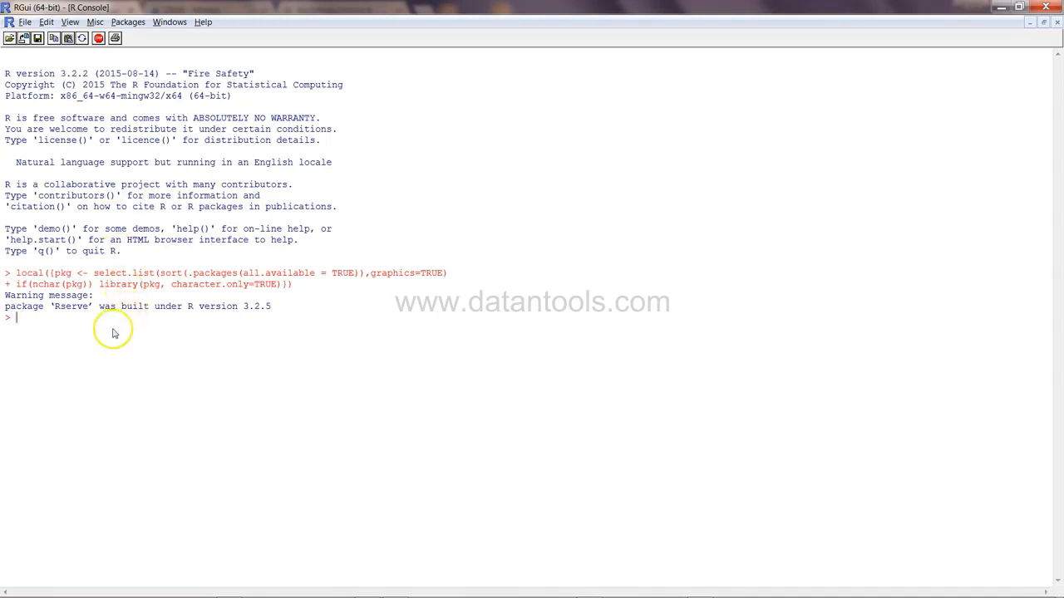
text(Rserve())
key(Return)
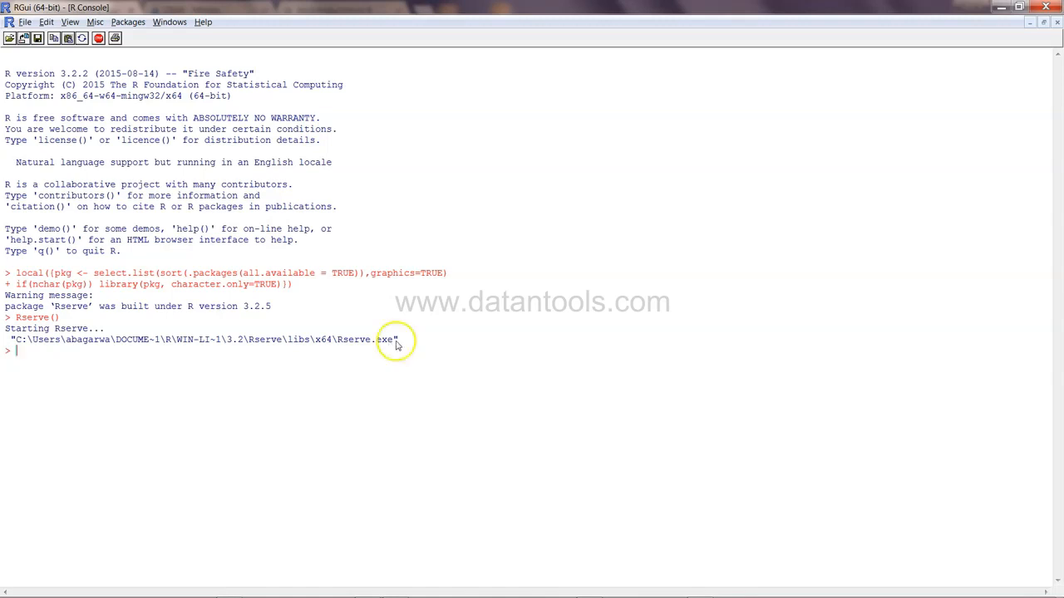
Switch to Tableau, closing the Superstore workbook to work in the blank Book1 workbook
mouse_move(524, 586)
click(589, 589)
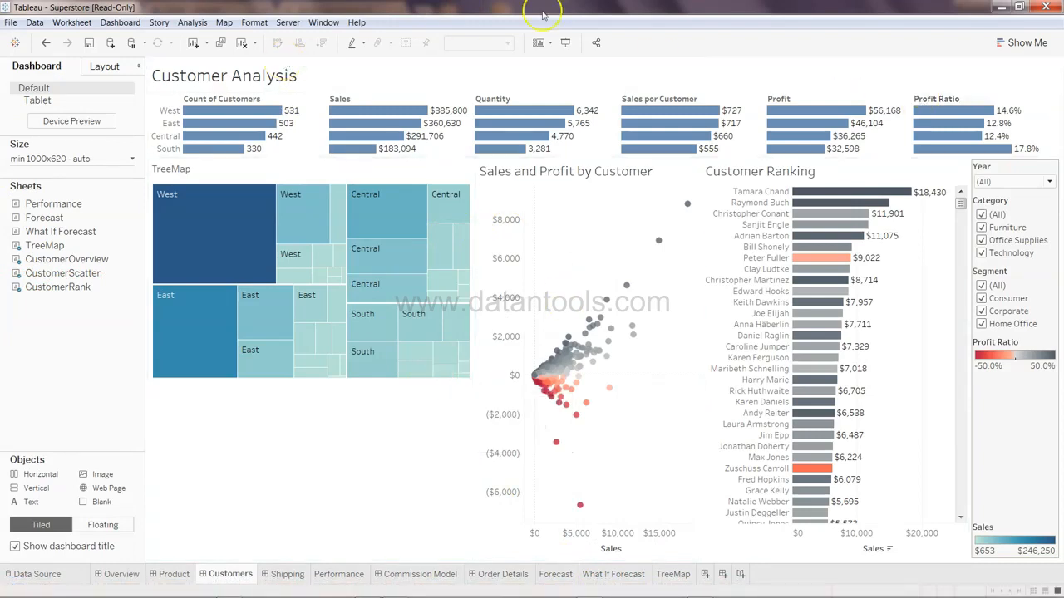
click(1046, 7)
click(558, 324)
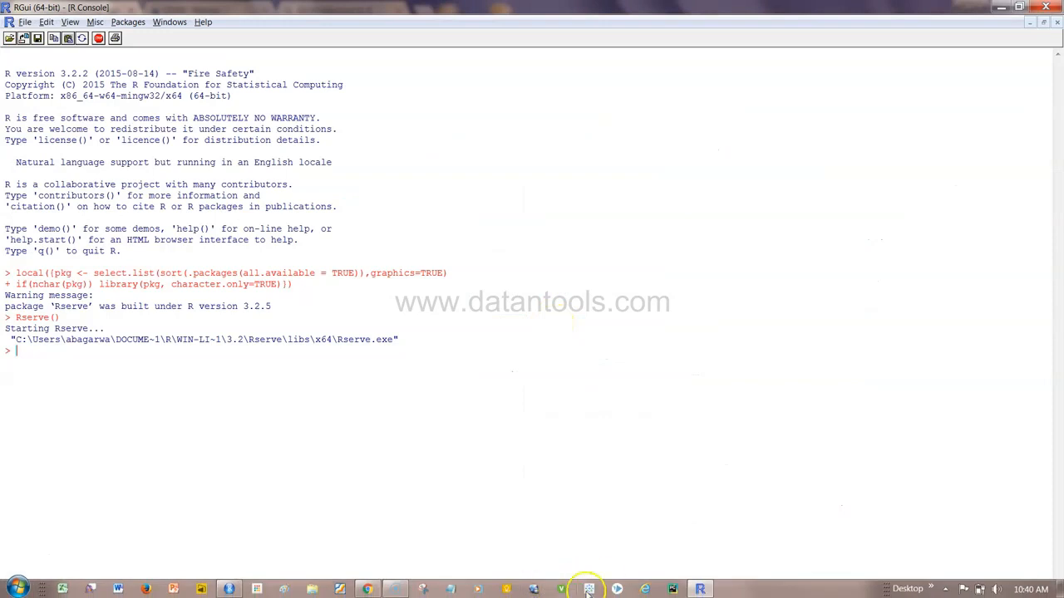
click(588, 589)
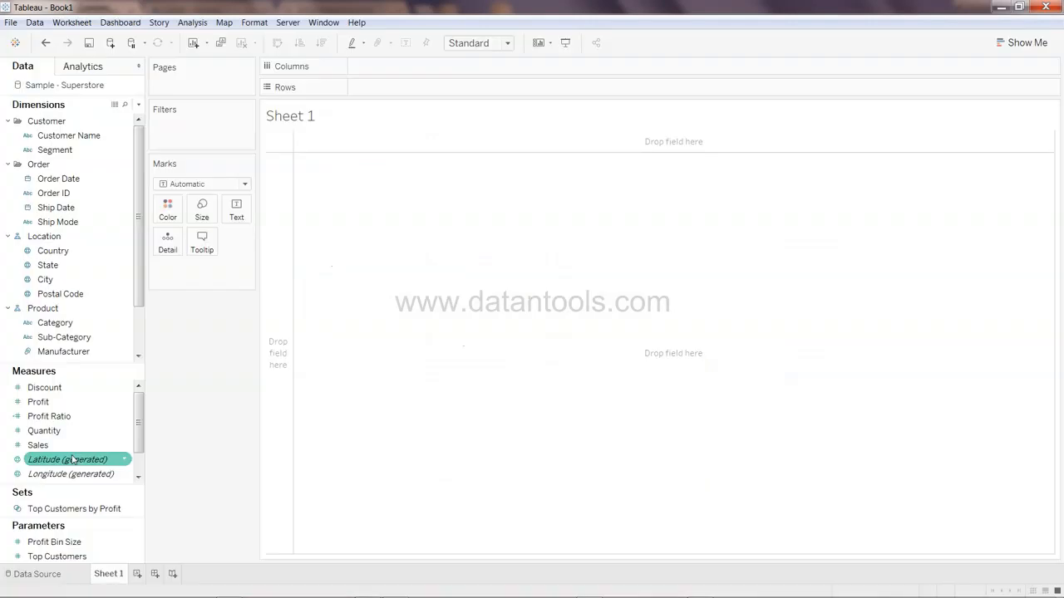
Set the external service connection to server localhost and port 6311, test the connection and confirm
click(357, 22)
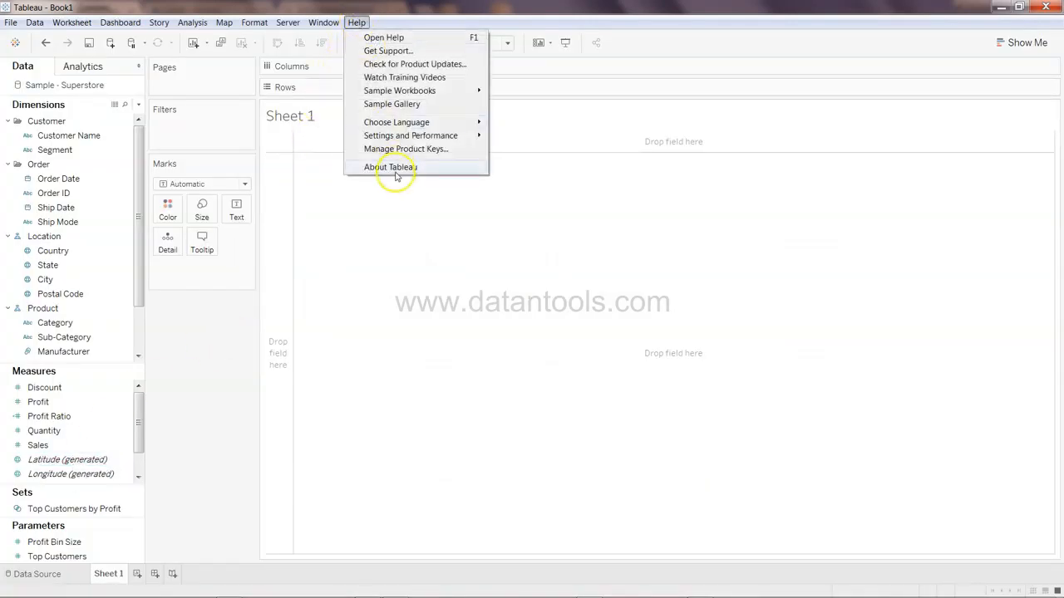
mouse_move(431, 138)
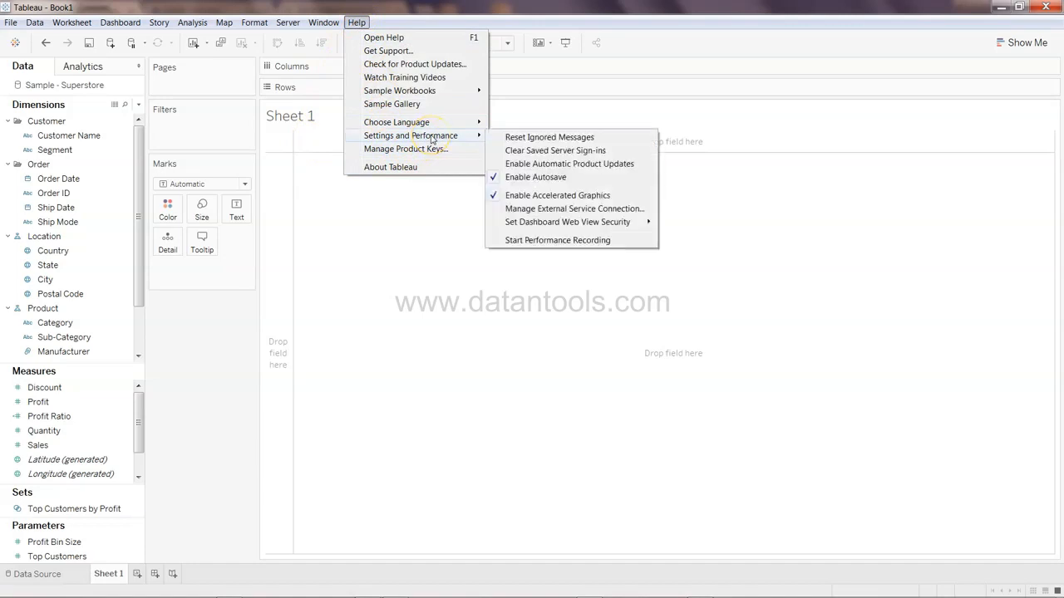
click(548, 210)
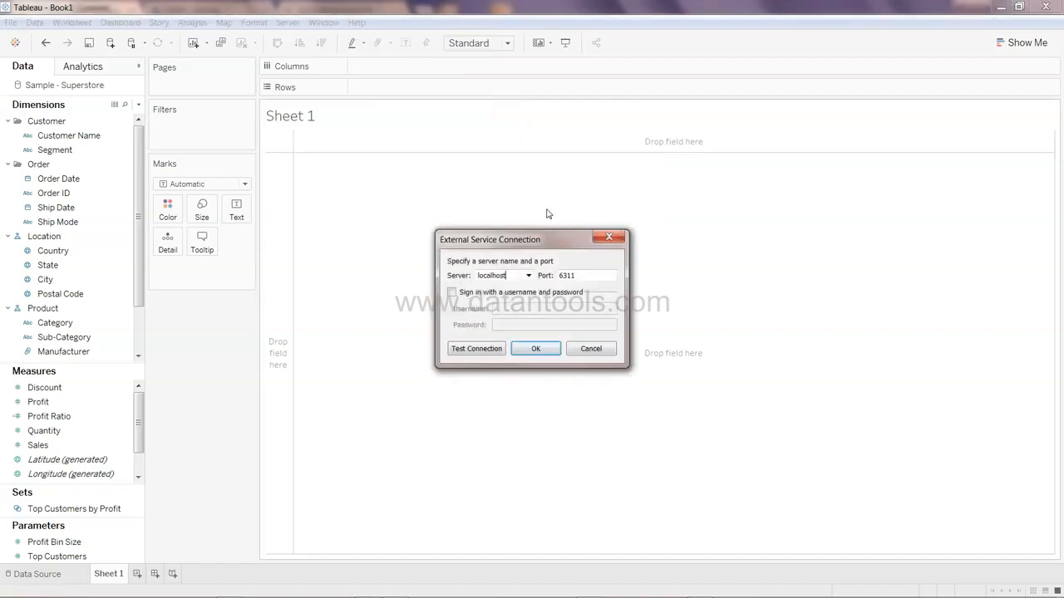
click(516, 276)
click(565, 276)
click(504, 316)
click(478, 353)
click(479, 353)
click(418, 298)
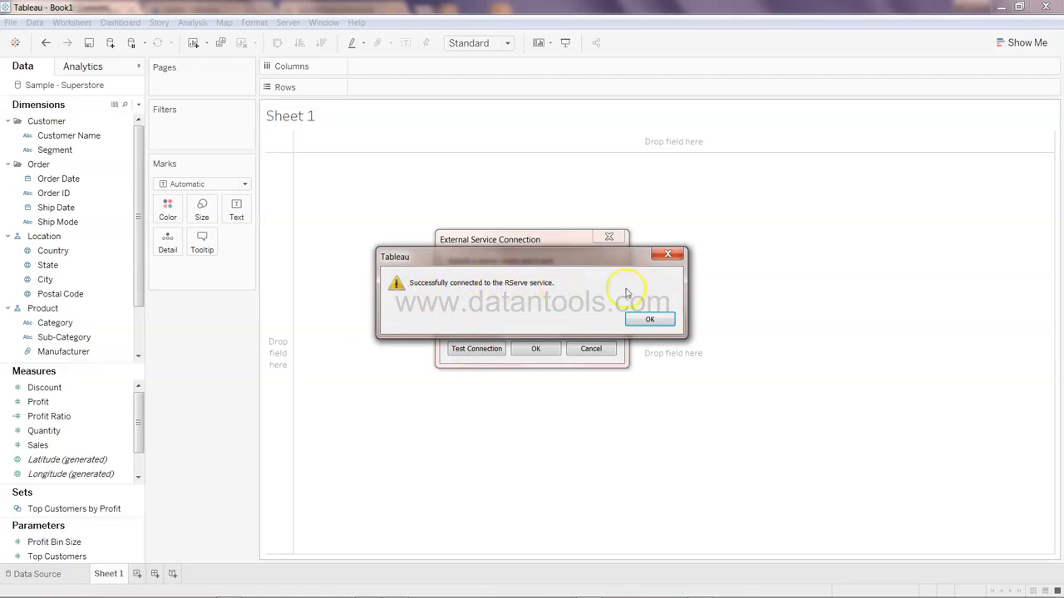
click(653, 321)
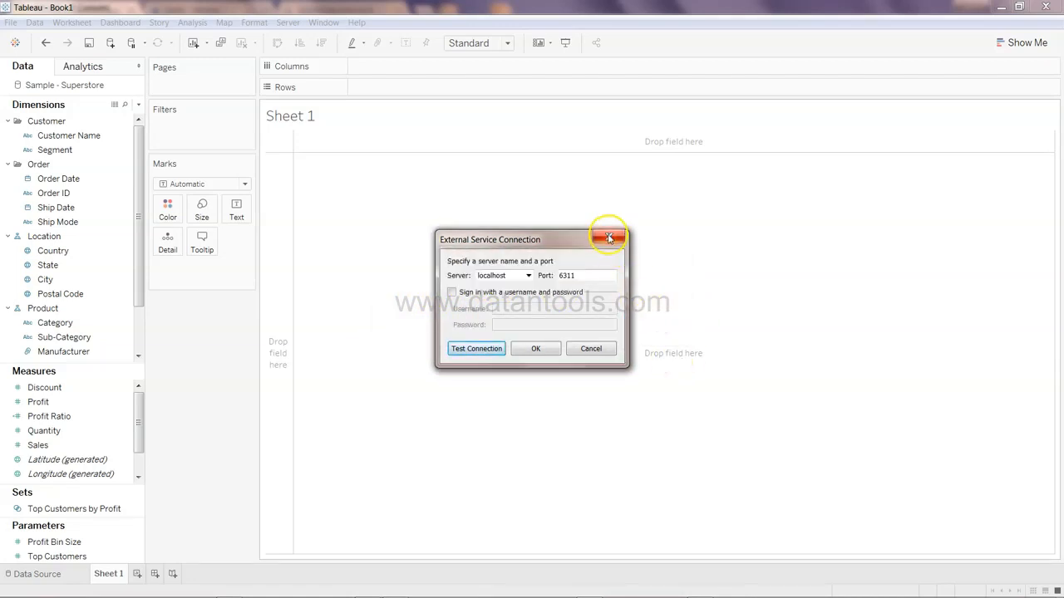
click(536, 349)
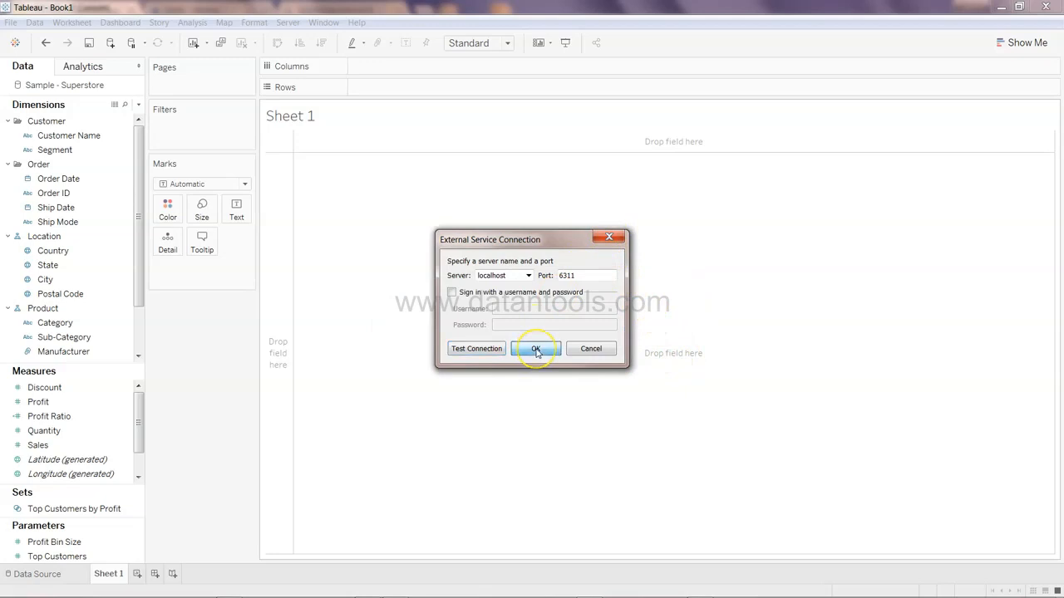
click(611, 238)
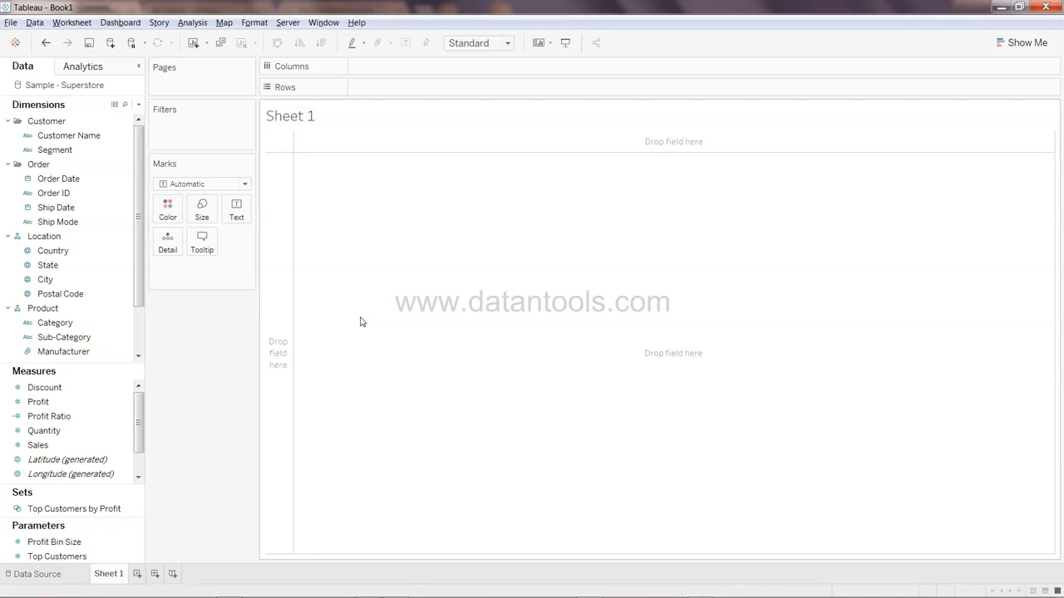
Switch to the slide deck, start presenting and advance to the SCRIPT syntax overview slide
key(alt+Tab)
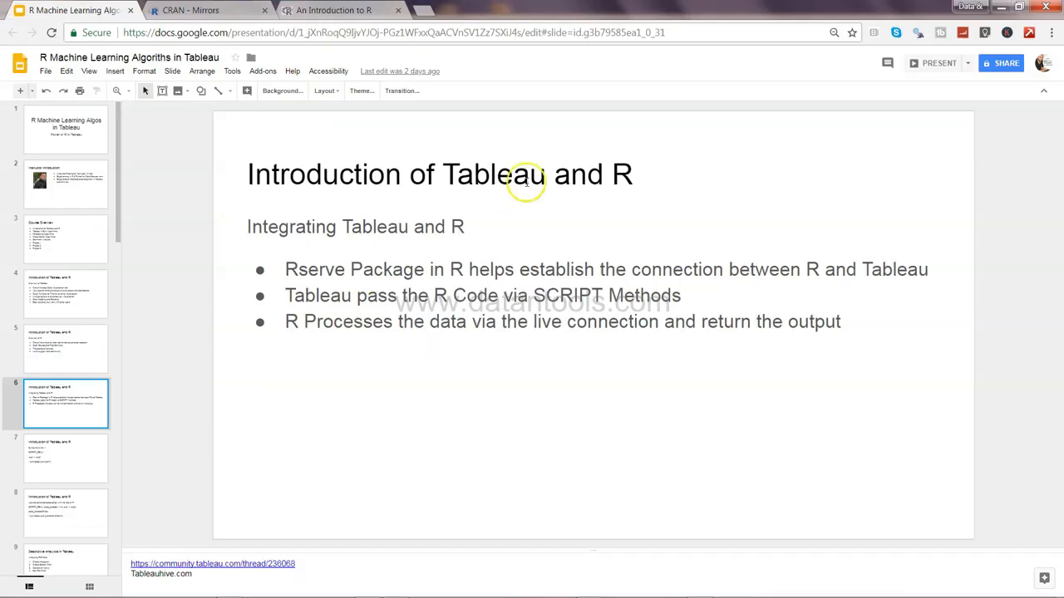
click(933, 66)
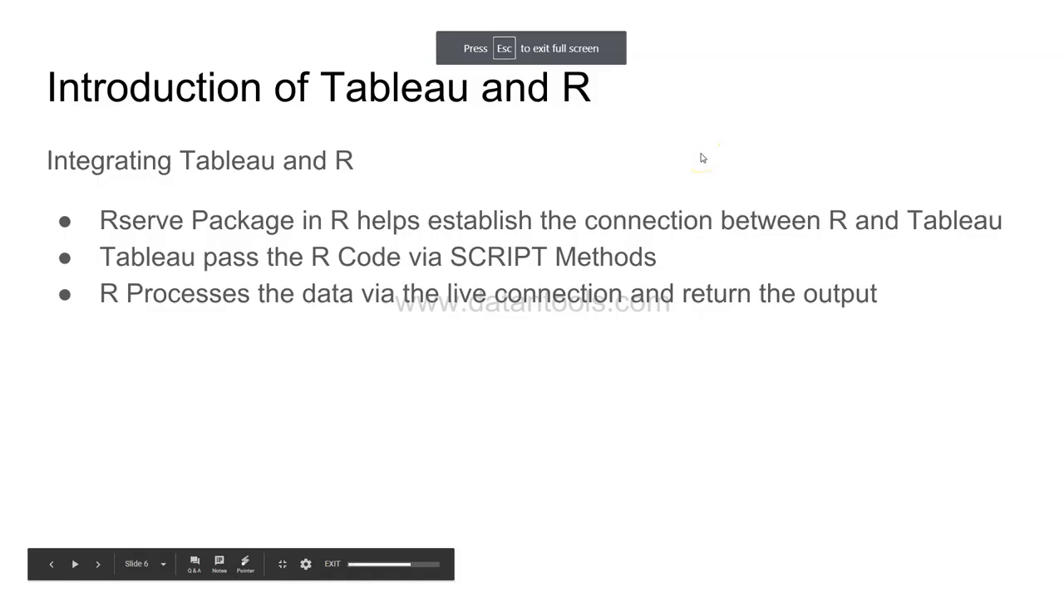
key(Right)
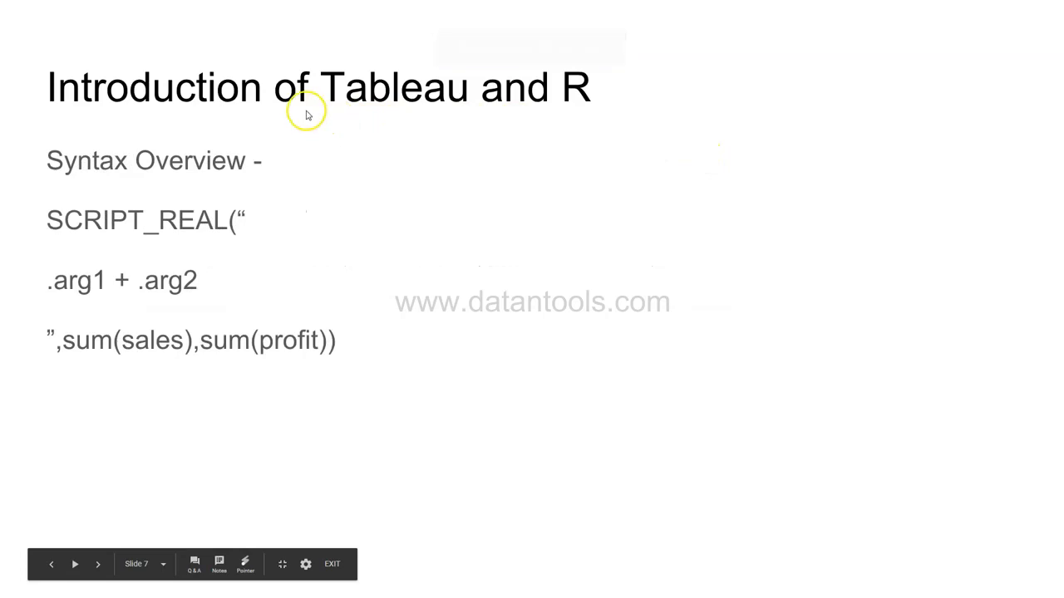
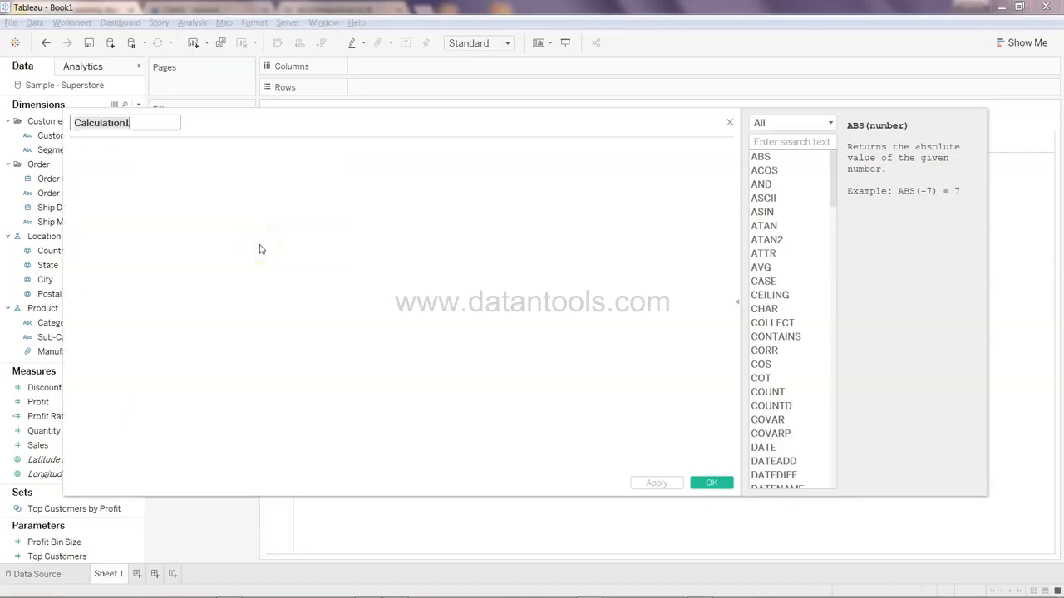
Name a new calculated field R_Func and insert the SCRIPT_REAL function into its formula
text(R_Funct)
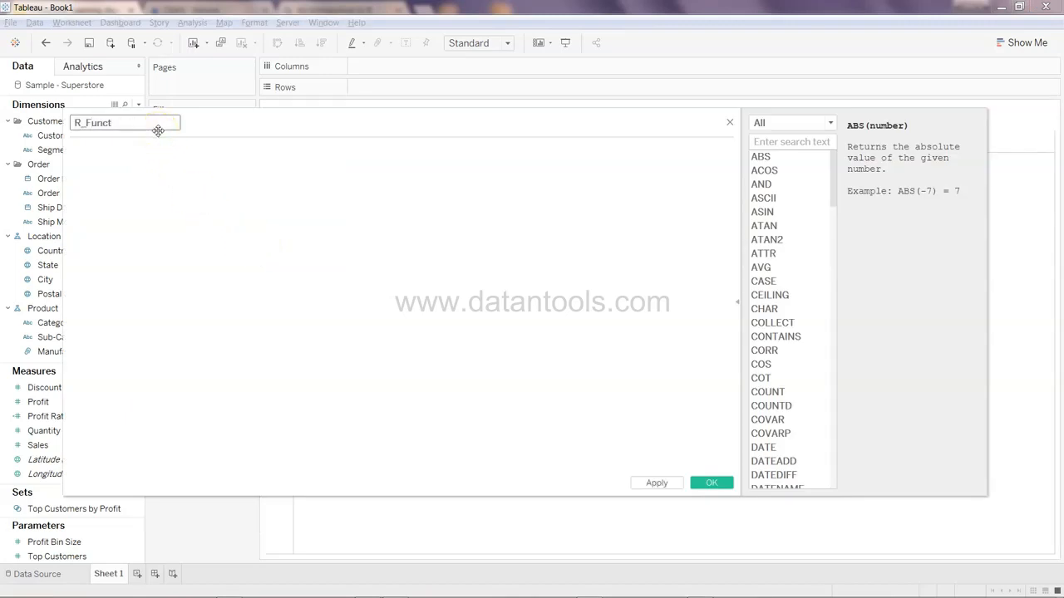
key(BackSpace)
key(Tab)
text(scri)
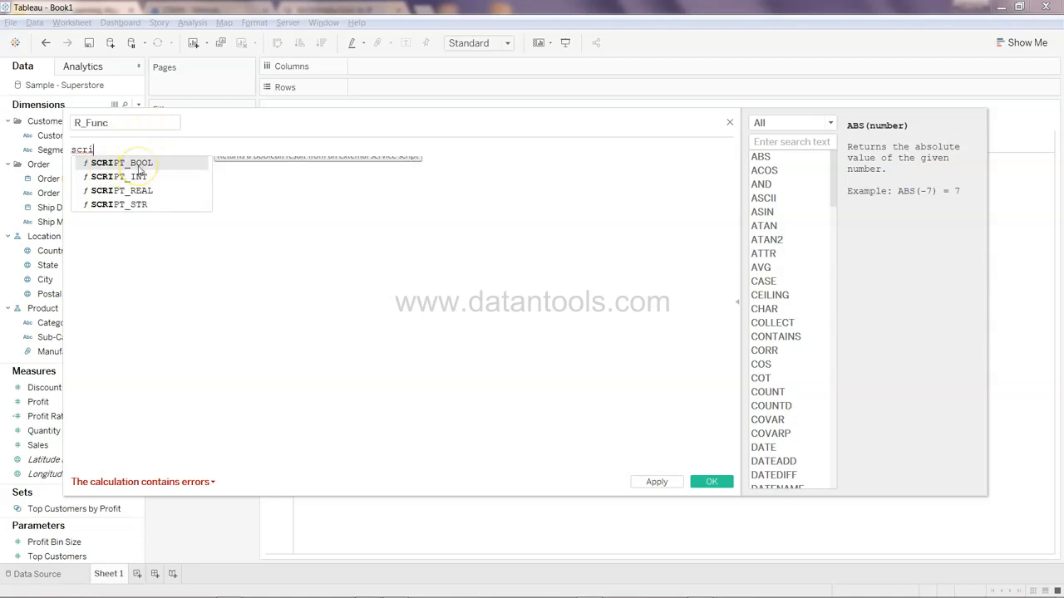
click(139, 181)
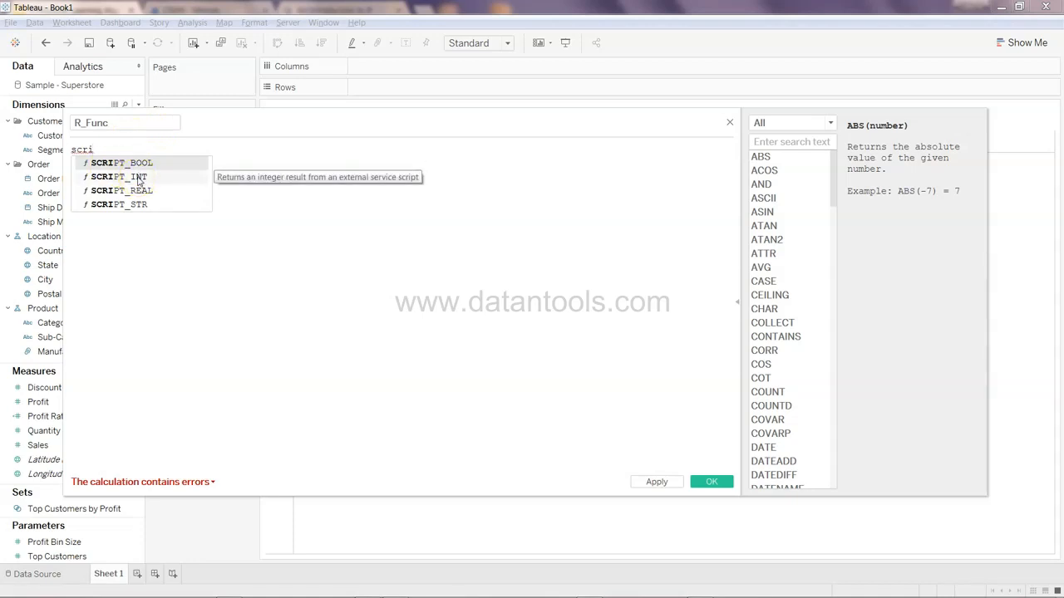
click(145, 210)
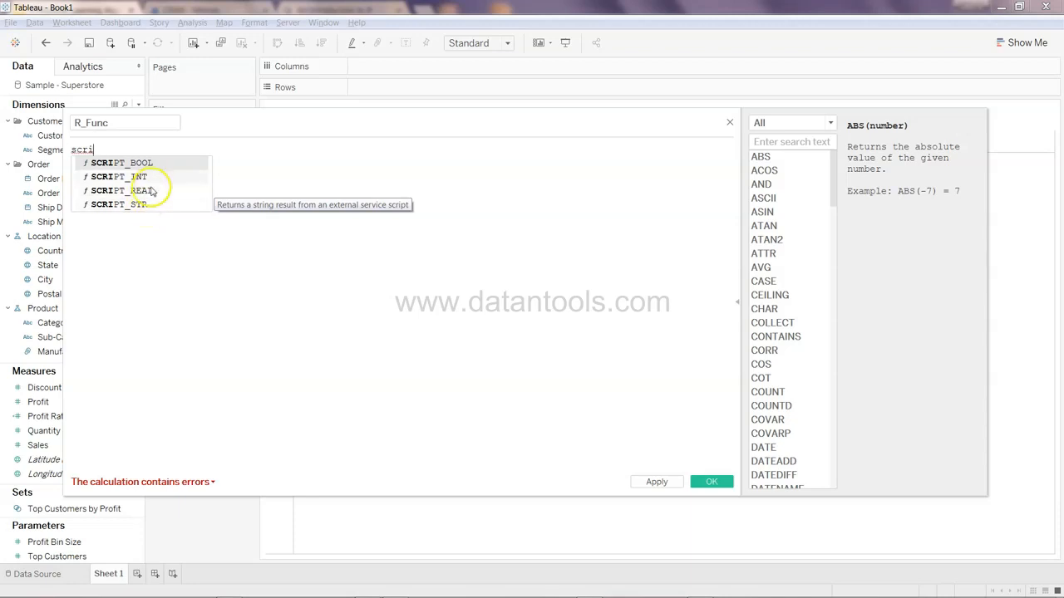
double_click(155, 190)
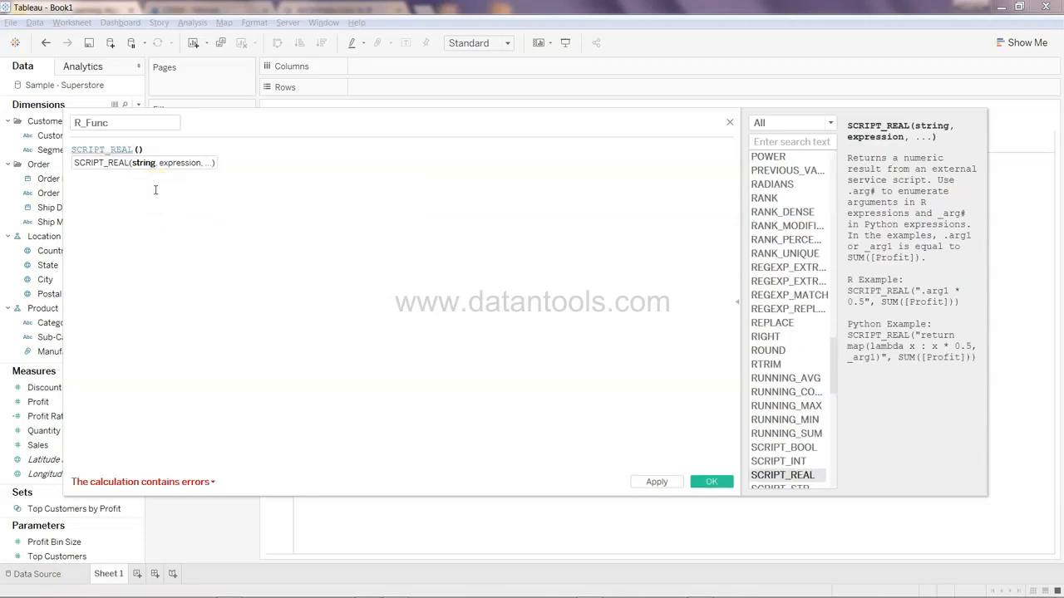
Write the R script ".arg1 + .arg2" inside SCRIPT_REAL and pass SUM([Sales]) as the first argument
text("")
key(Return)
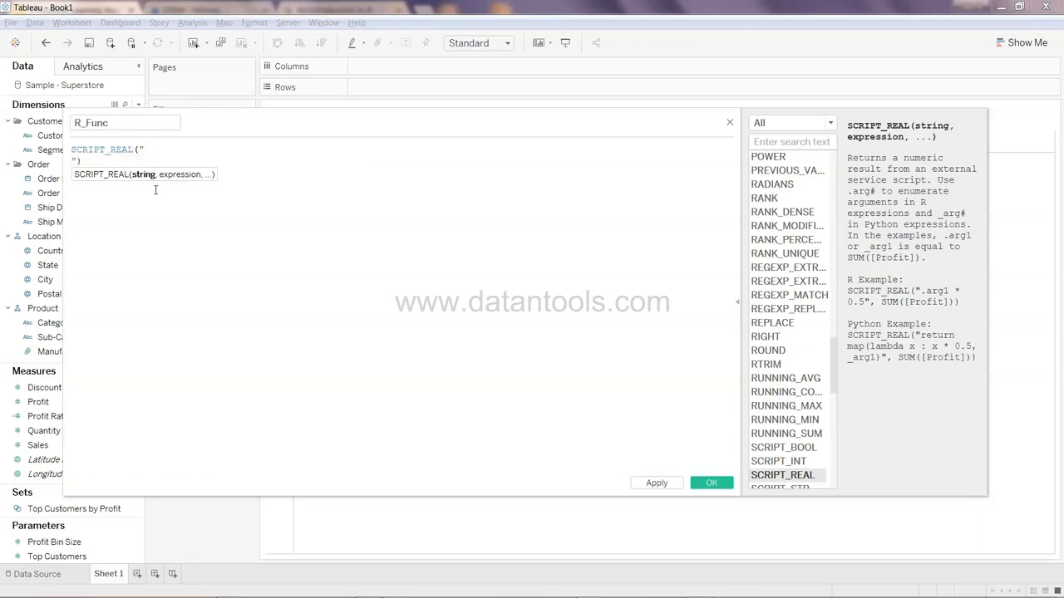
key(Return)
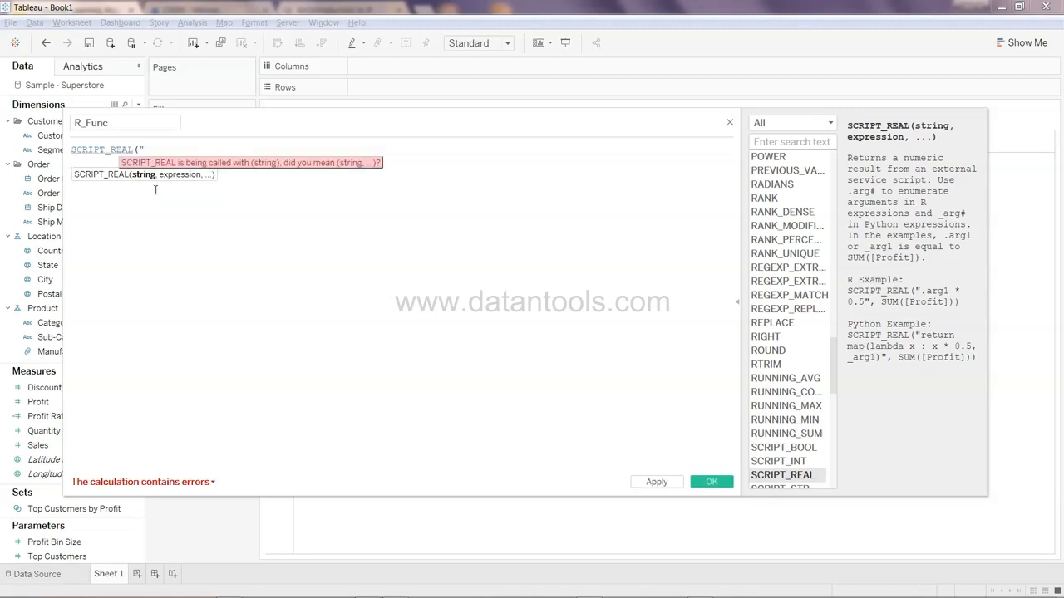
text(.a)
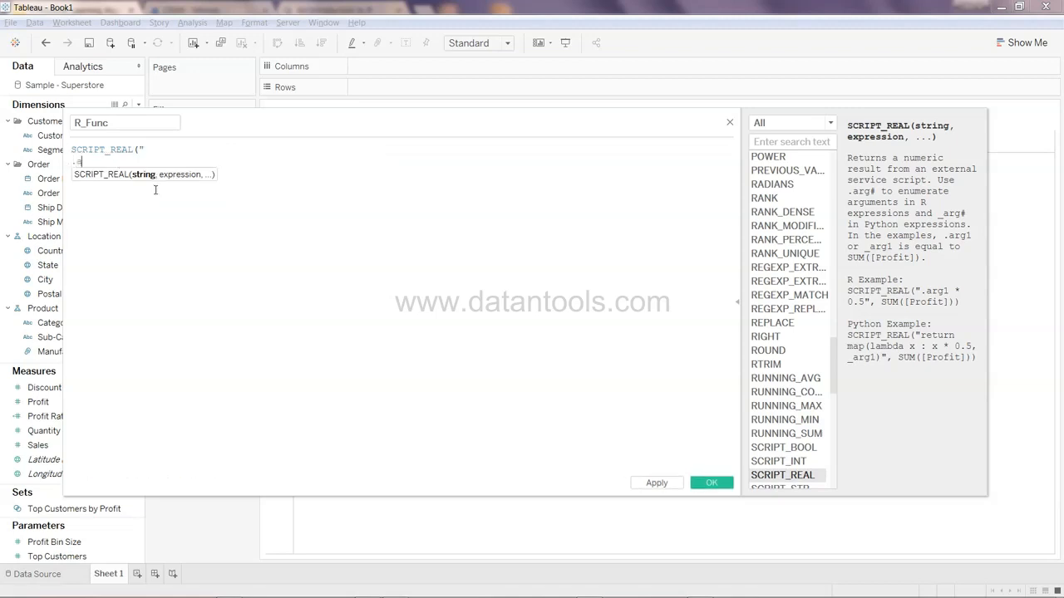
text(rg1 + .arg2)
key(Return)
text("))
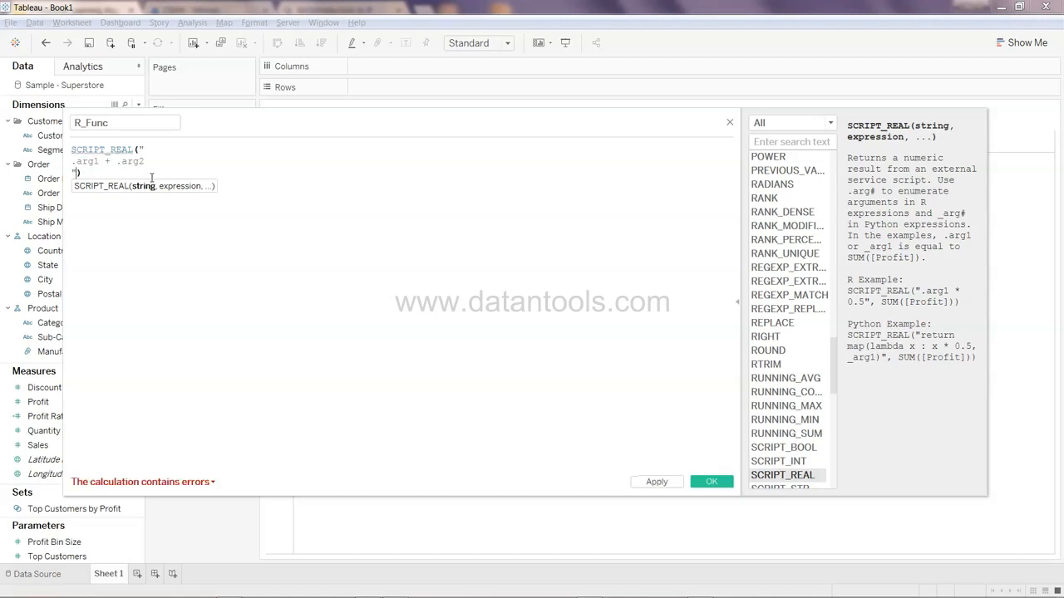
text(,SUM()
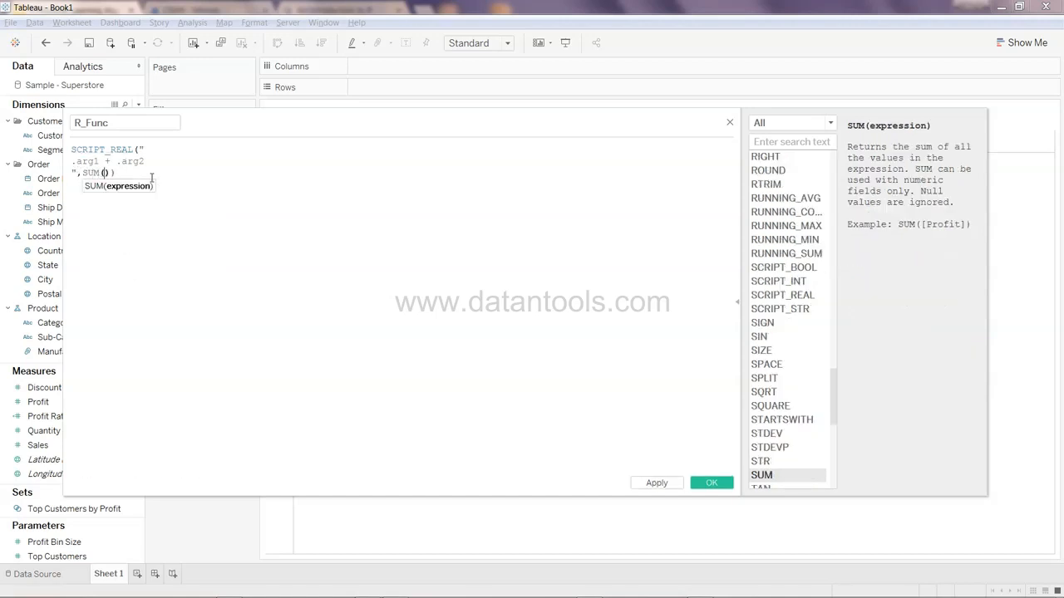
text([Sales]))
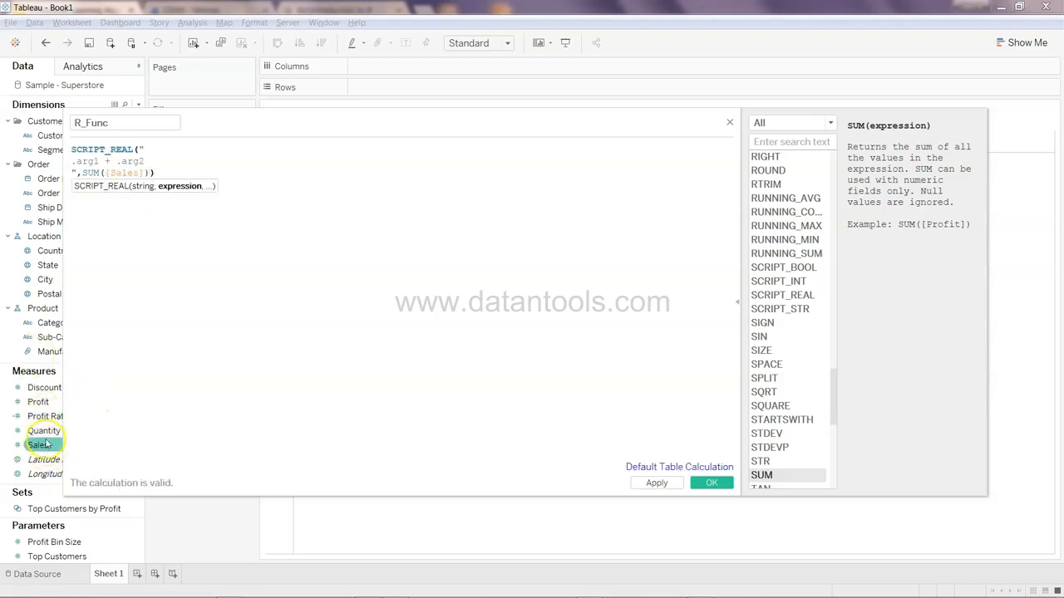
text(,SUM()
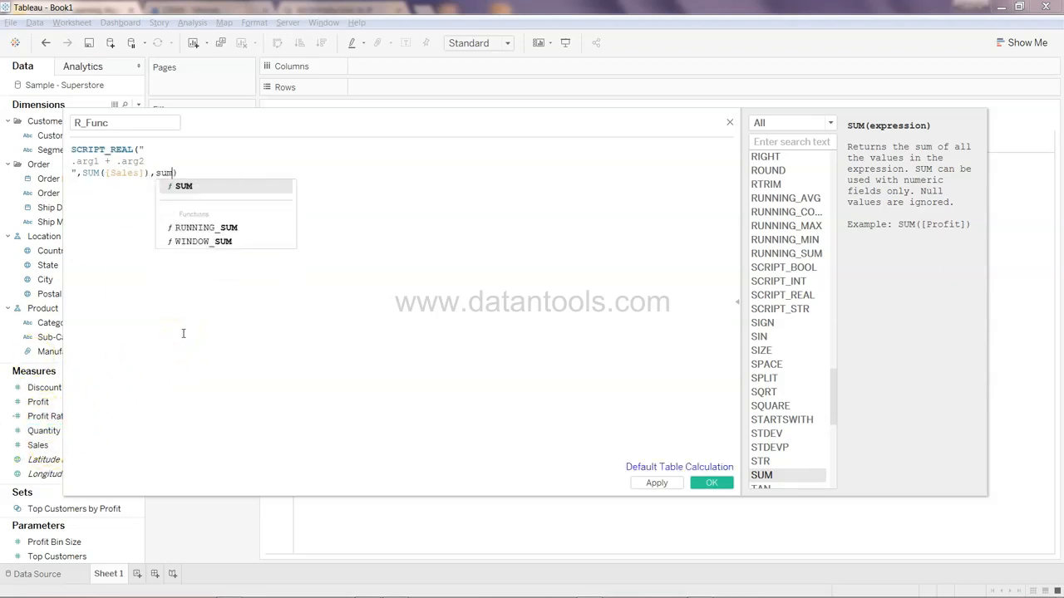
text(pro)
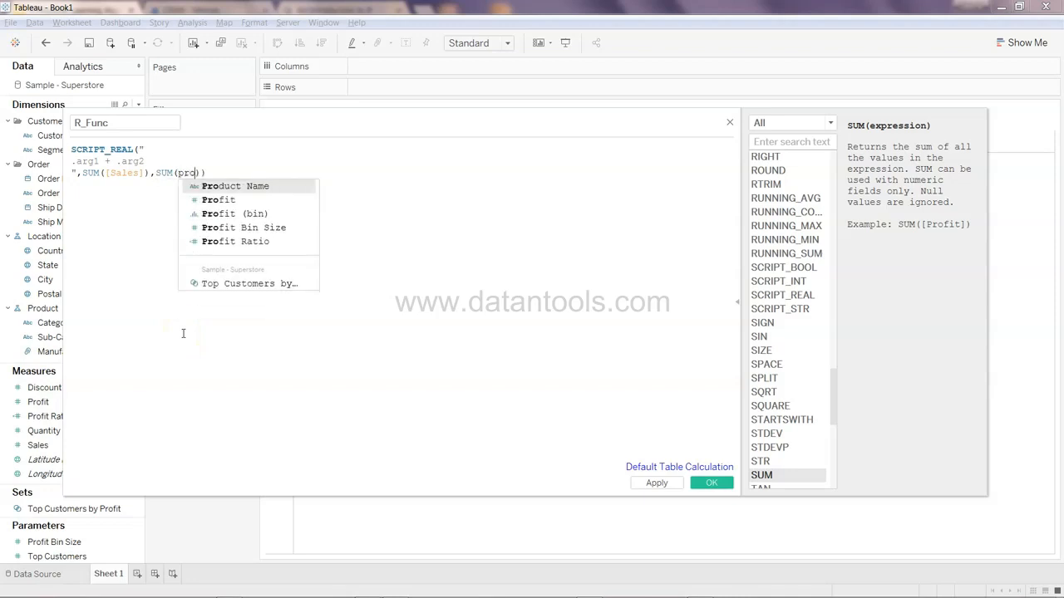
Add SUM([Profit]) as the second argument of the SCRIPT_REAL call
key(Down)
key(Return)
text())
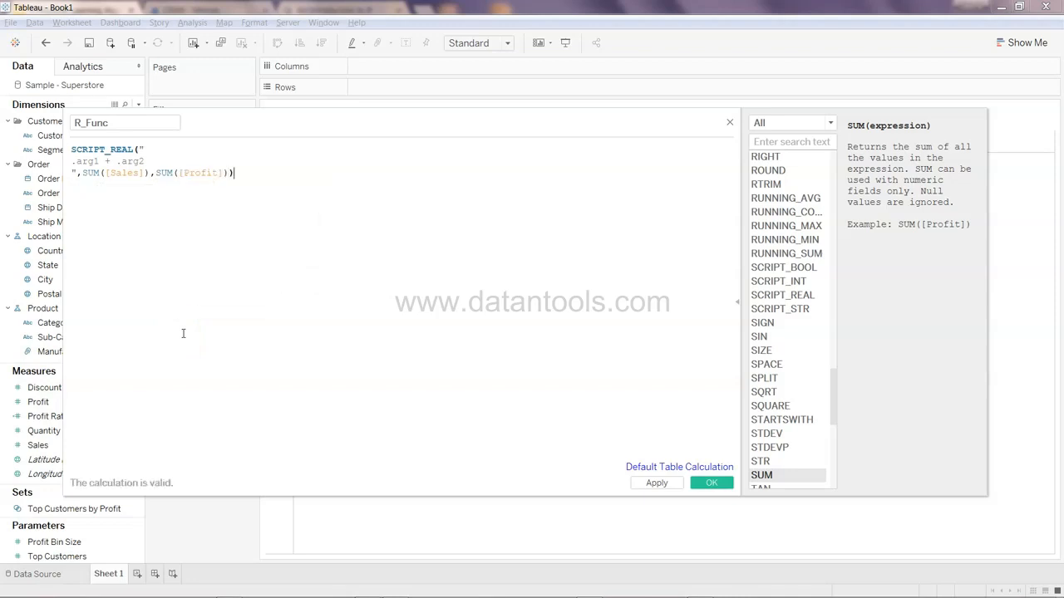
Rename the calculated field to R_Result, apply it and close the calculation editor
click(114, 122)
key(BackSpace)
key(BackSpace)
key(BackSpace)
key(BackSpace)
text(Result)
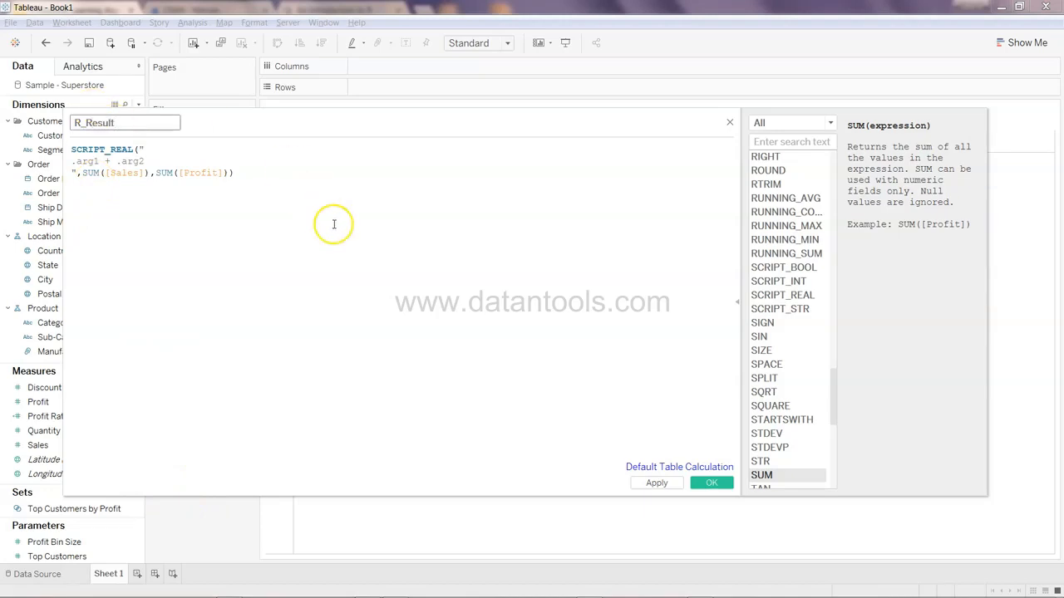
click(662, 486)
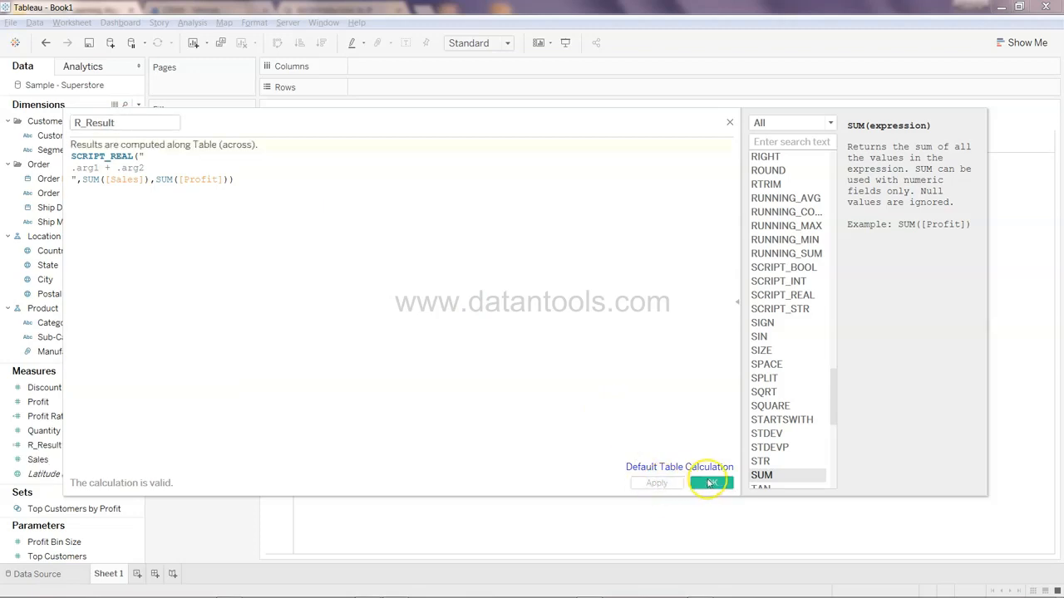
click(711, 483)
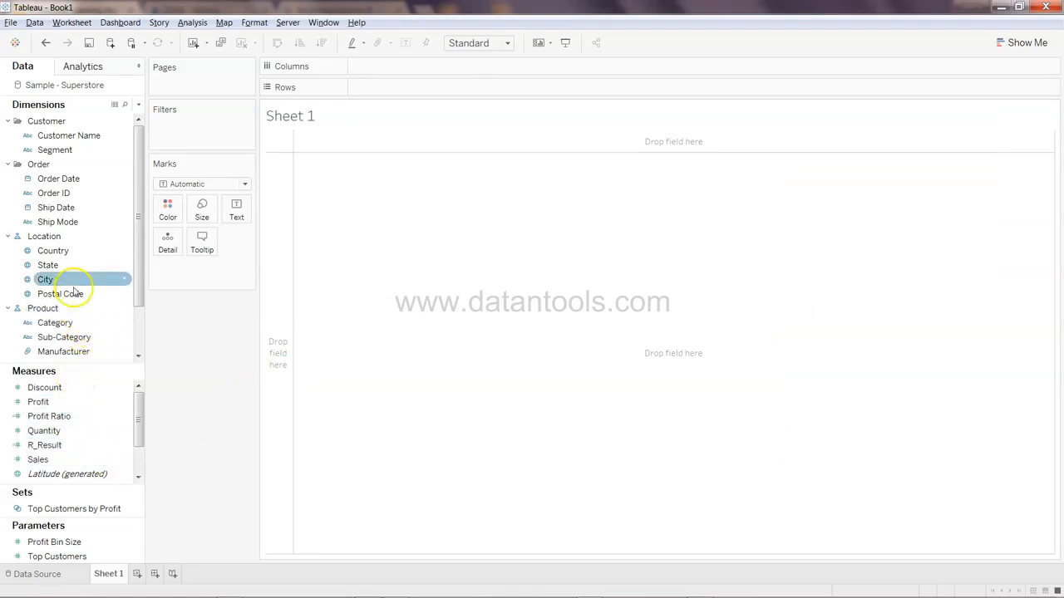
Build a text table with State on Rows and R_Result as the displayed values
drag(73, 270, 387, 87)
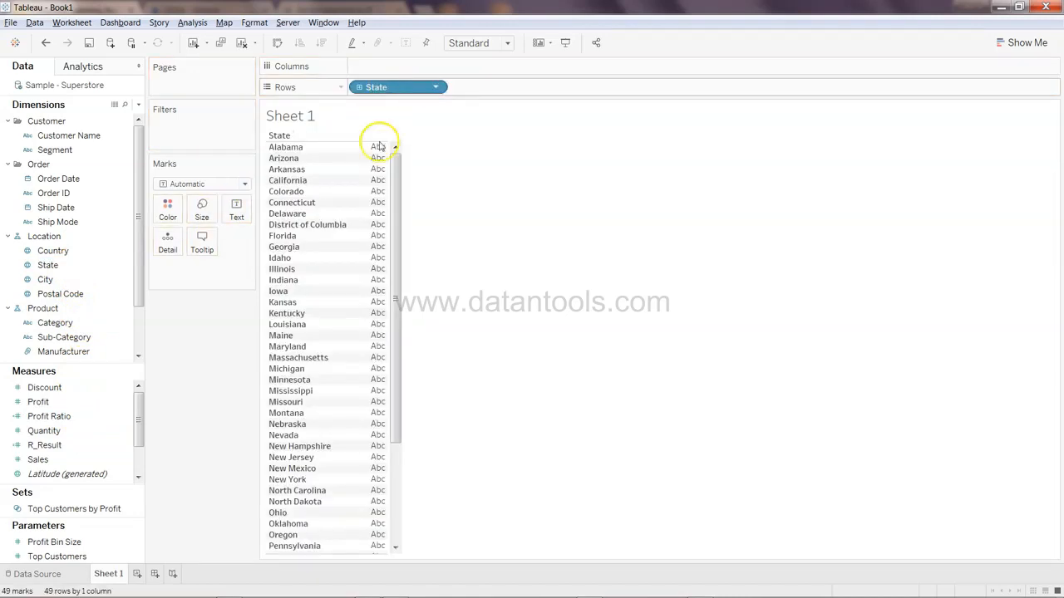
drag(103, 444, 369, 309)
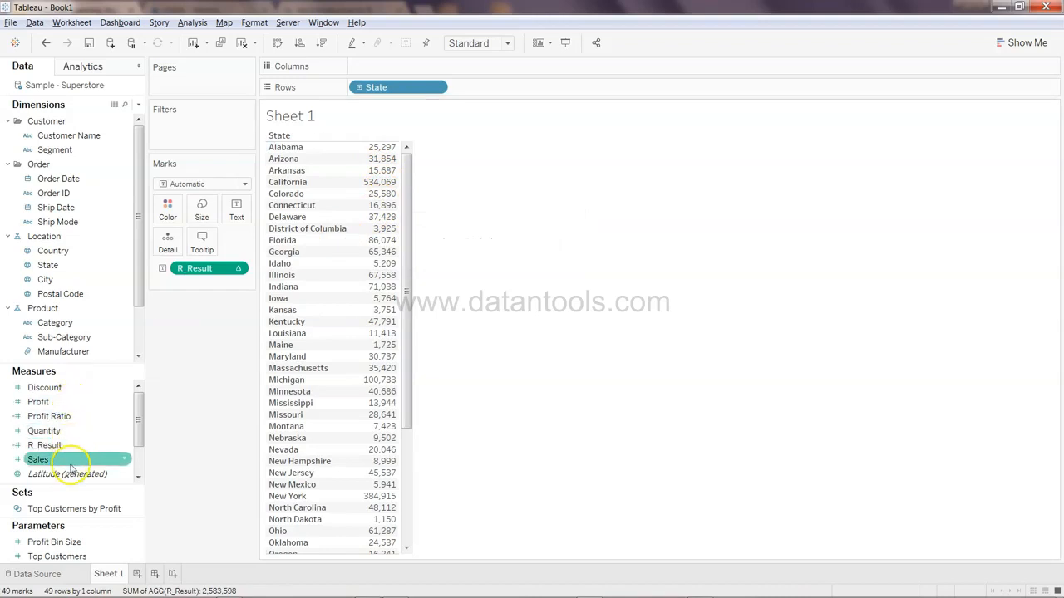
Add SUM(Sales) and SUM(Profit) as text values alongside R_Result for each state
drag(72, 460, 206, 282)
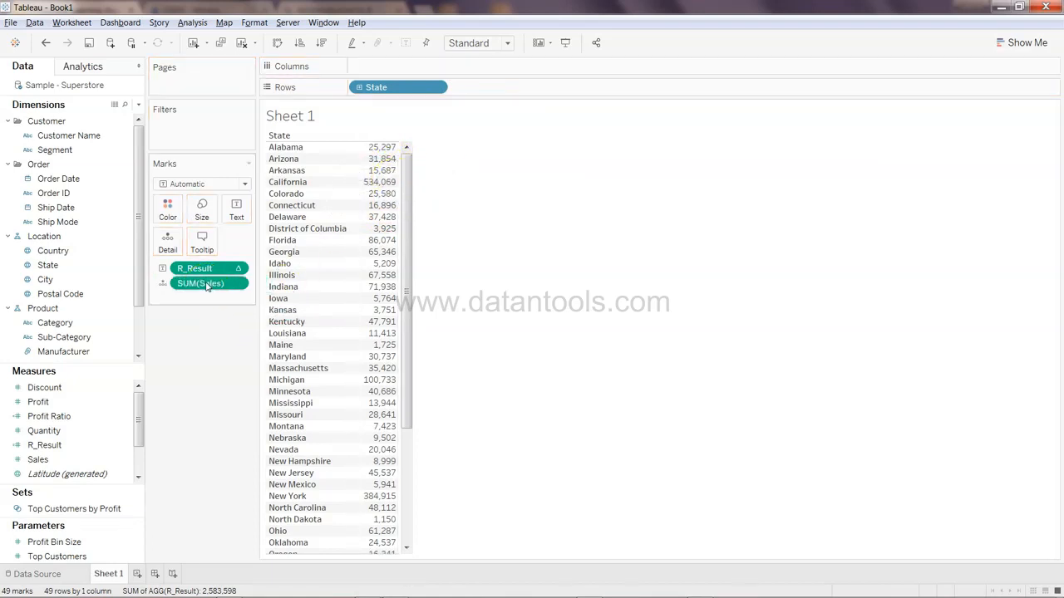
drag(195, 294, 240, 216)
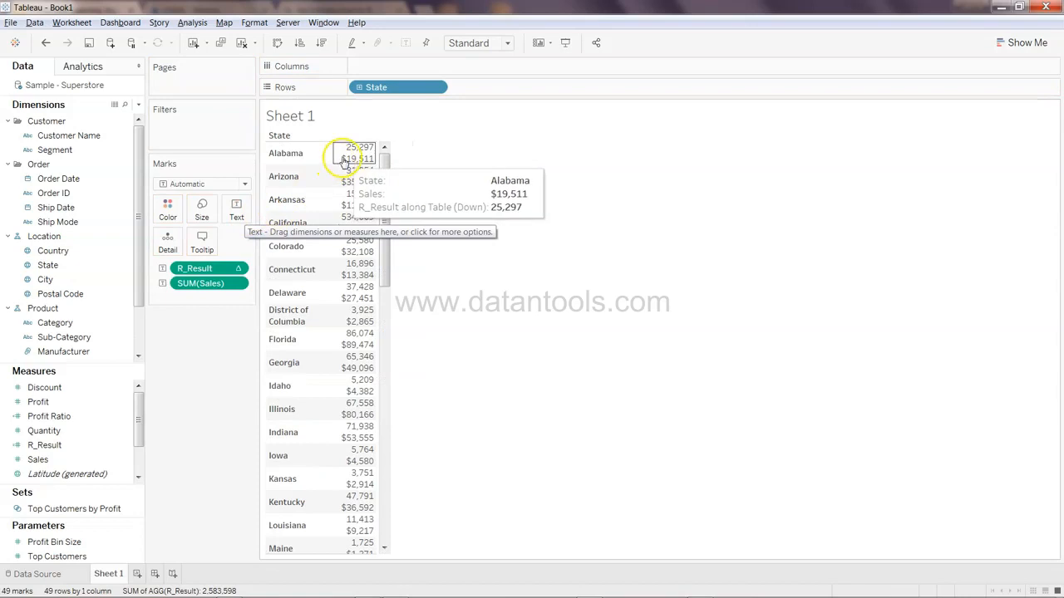
click(357, 158)
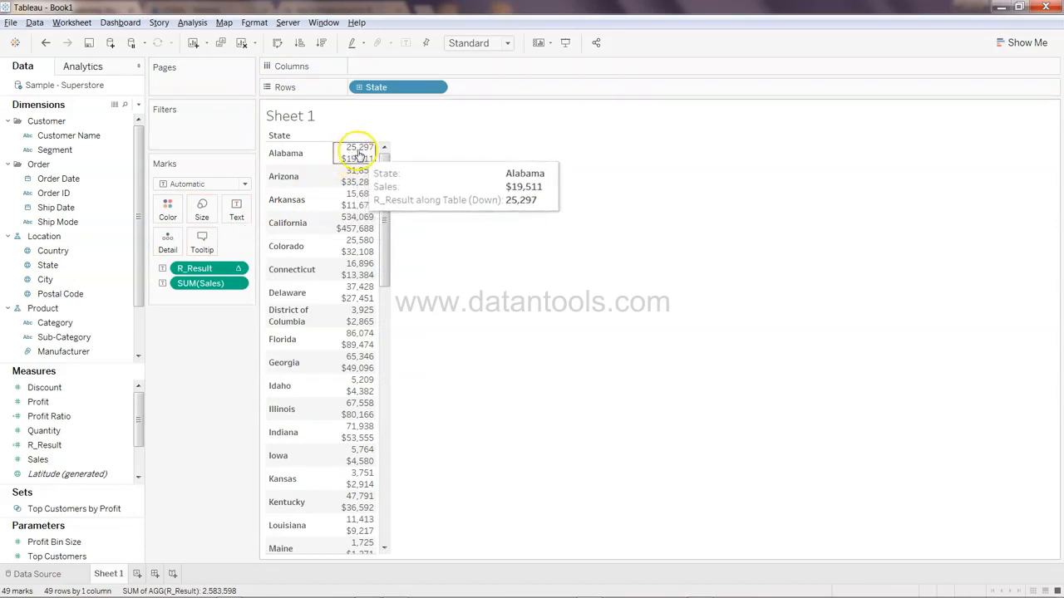
click(93, 432)
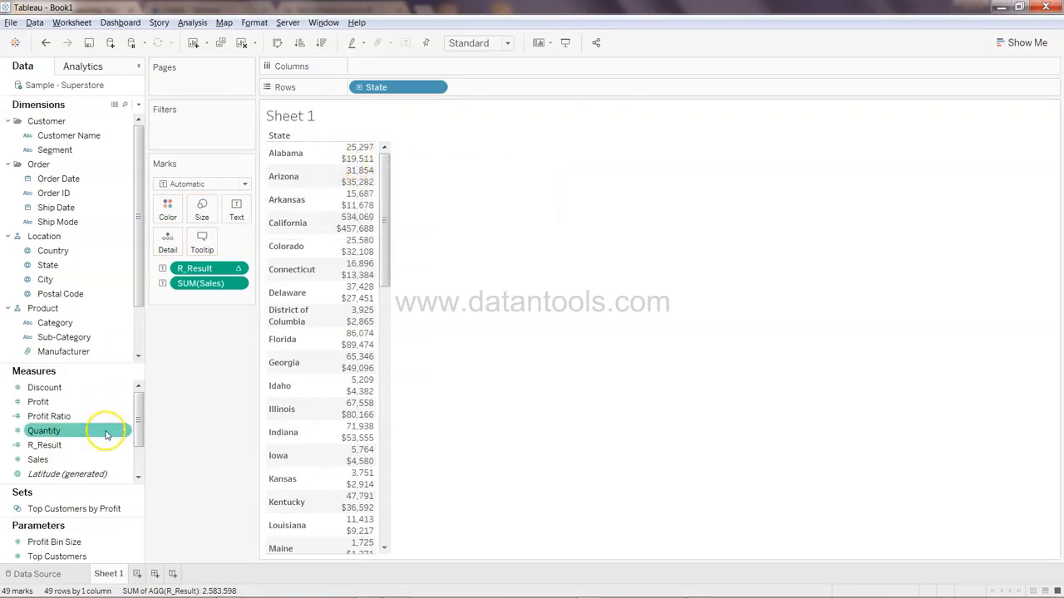
click(88, 404)
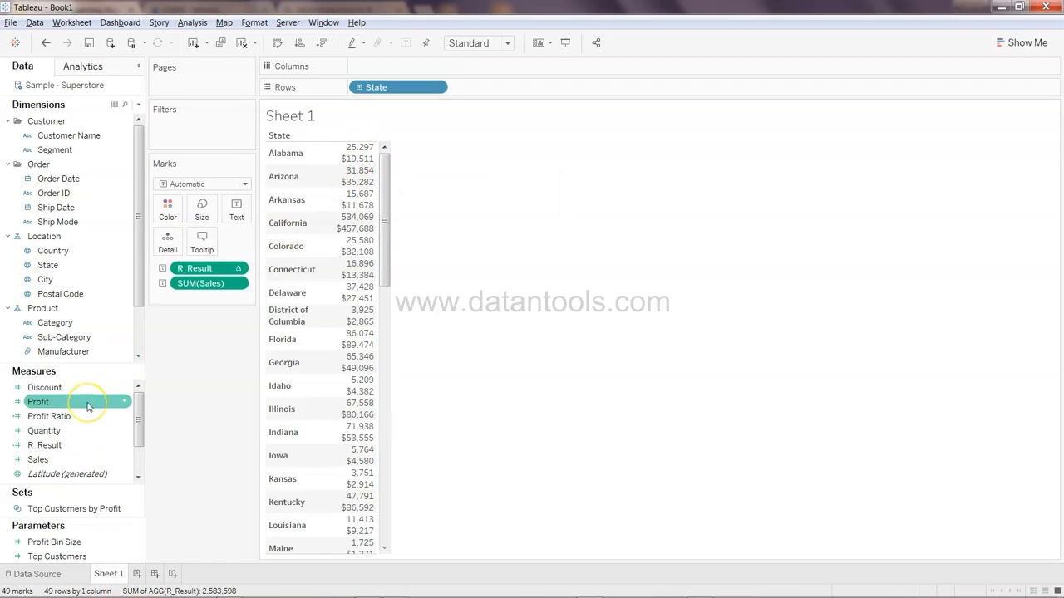
drag(88, 406, 238, 209)
mouse_move(370, 170)
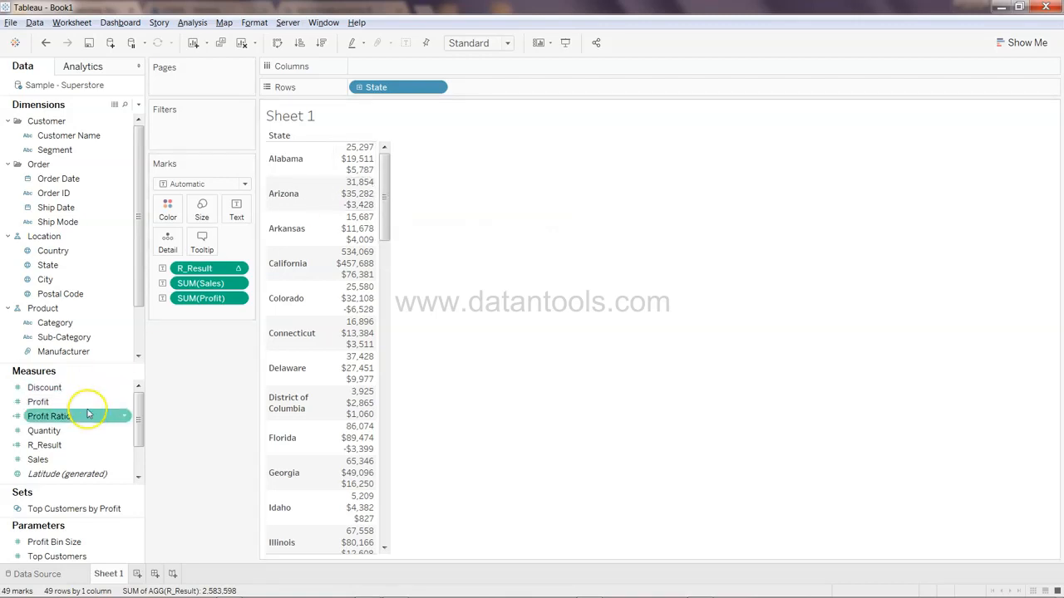
Open the R_Result calculation to review its script, then close the editor
click(125, 449)
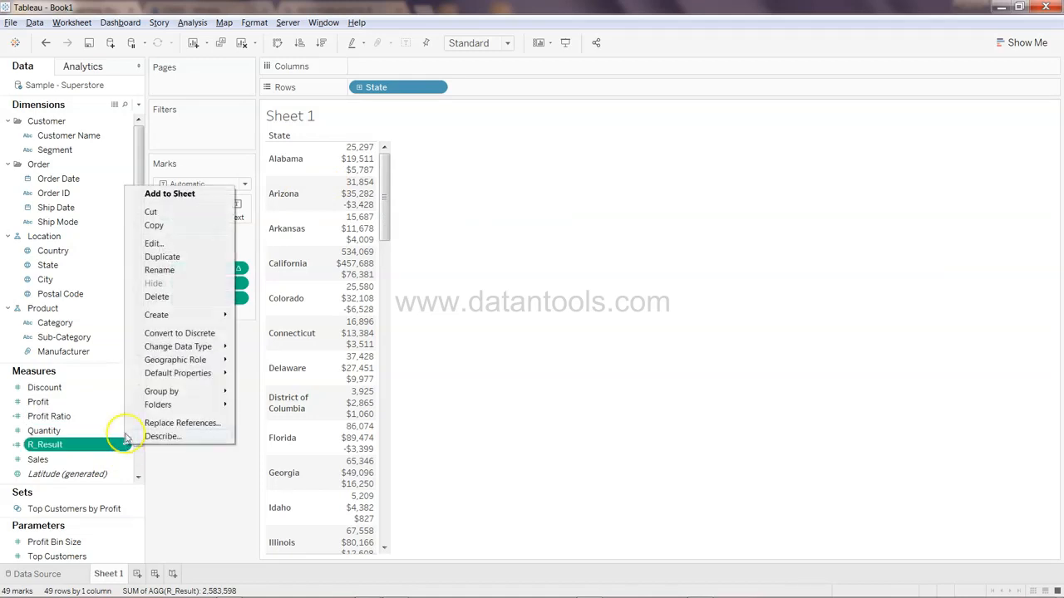
click(191, 242)
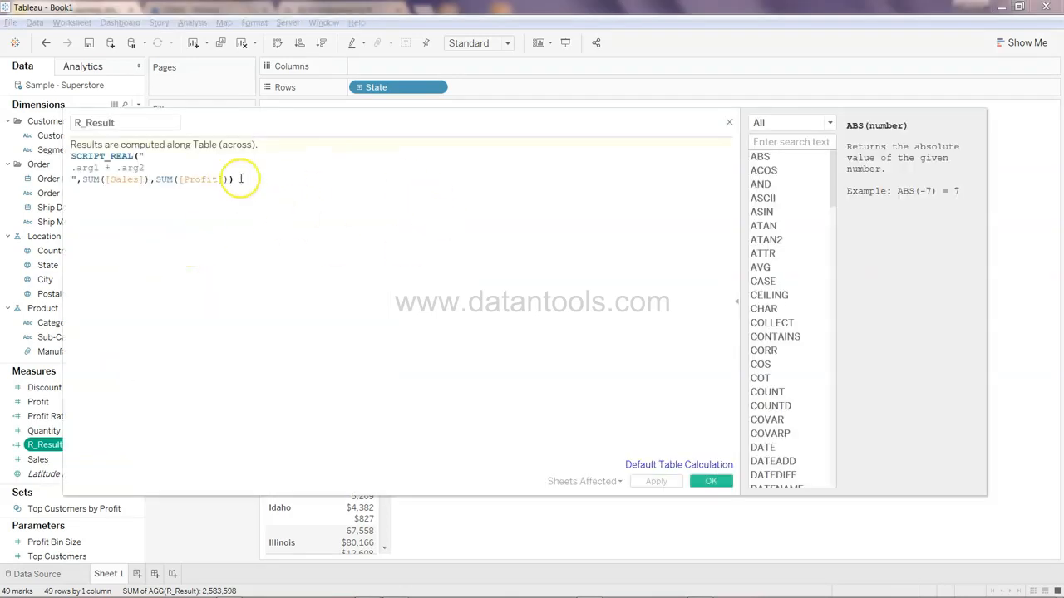
click(105, 168)
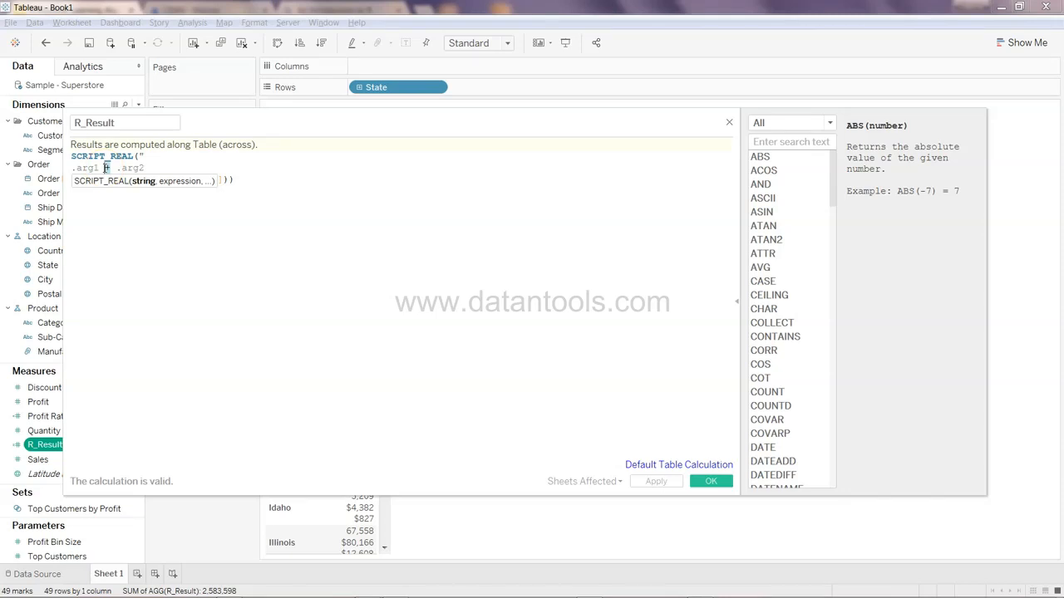
click(126, 209)
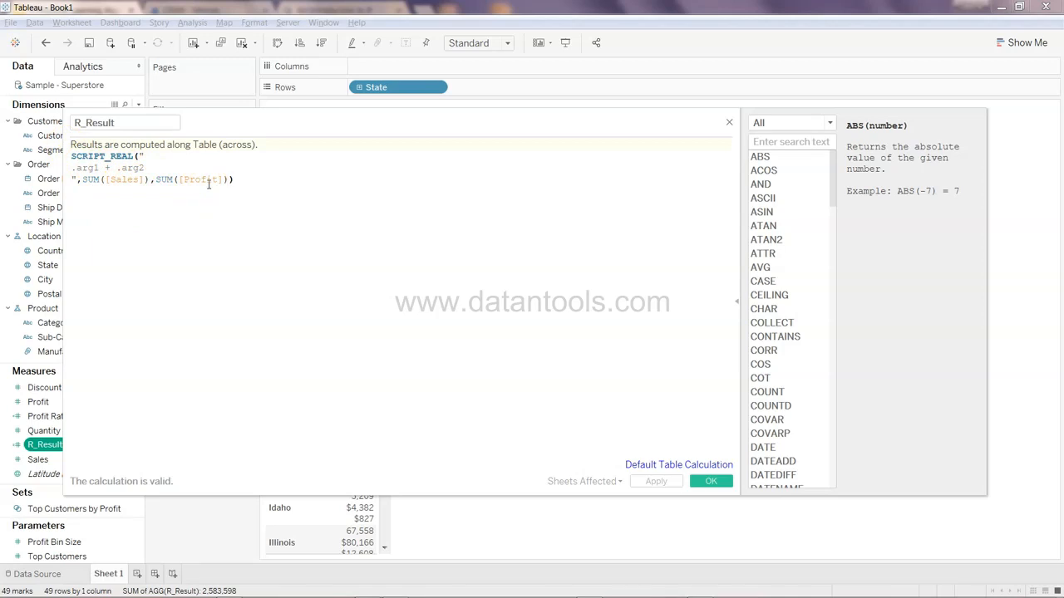
click(103, 123)
click(729, 125)
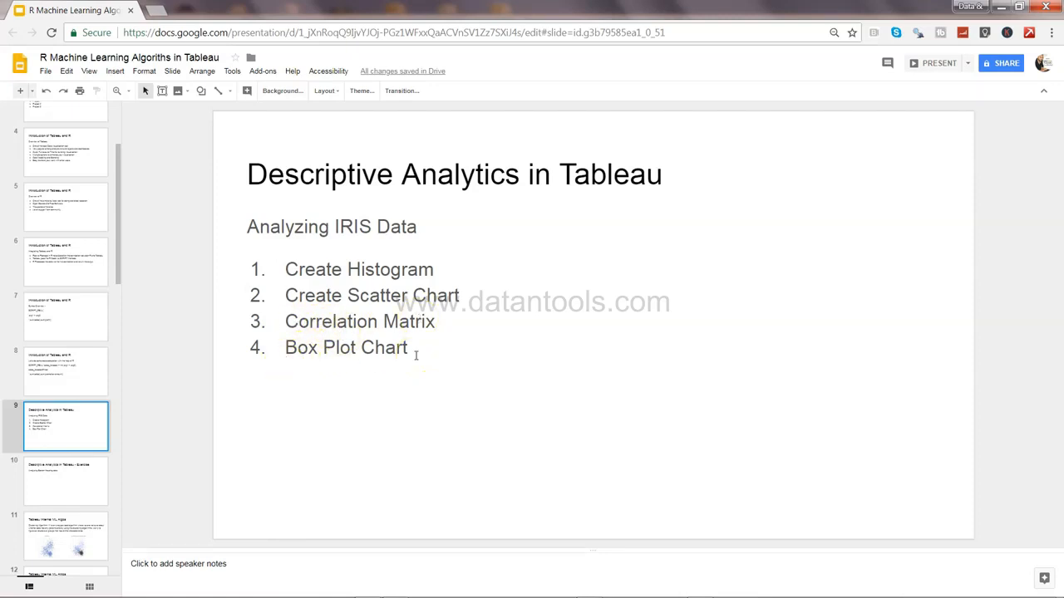
Switch to the Tableau workbook "4 - Connecting R with Tableau"
mouse_move(353, 593)
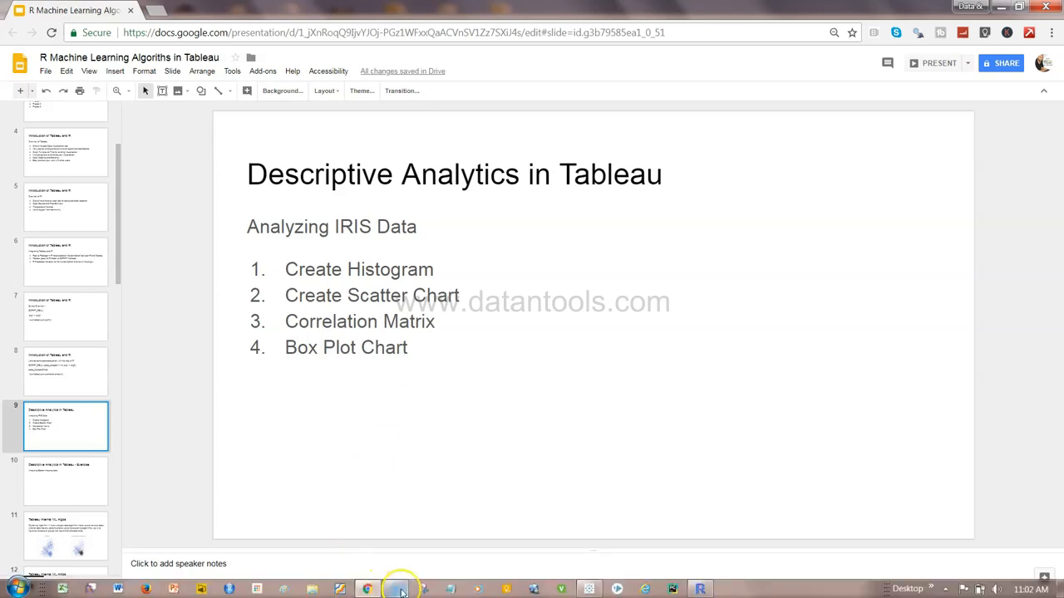
click(588, 590)
mouse_move(422, 422)
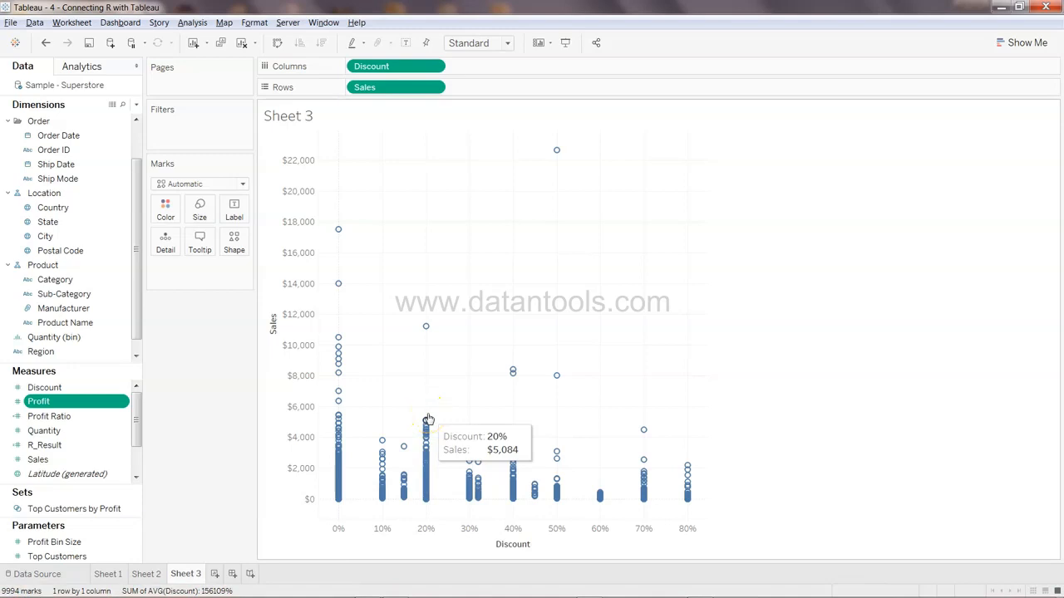
Look through Sheet 2 and Sheet 3, then add a new worksheet
click(148, 574)
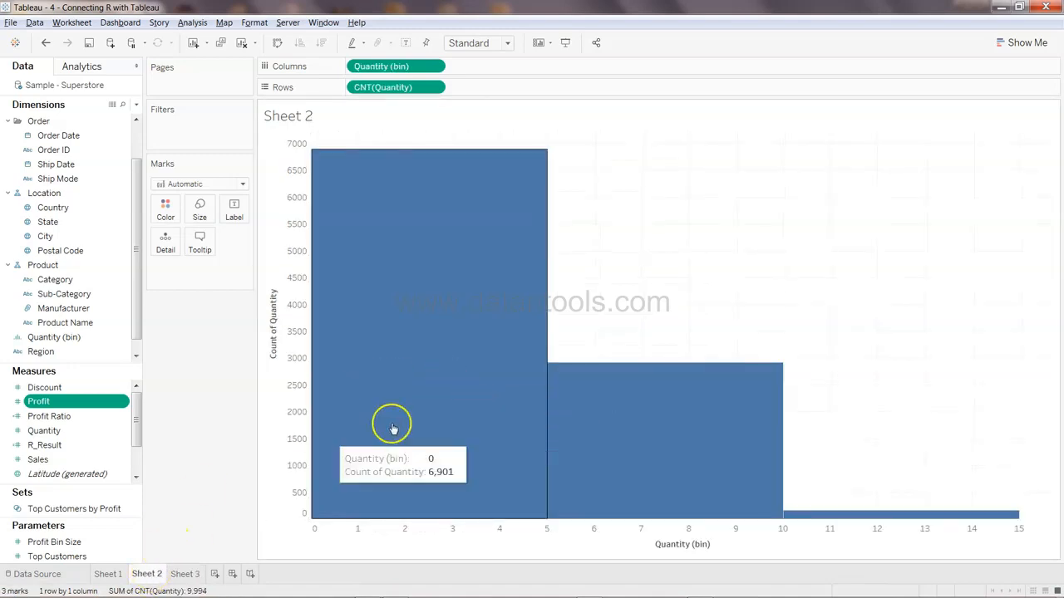
click(182, 576)
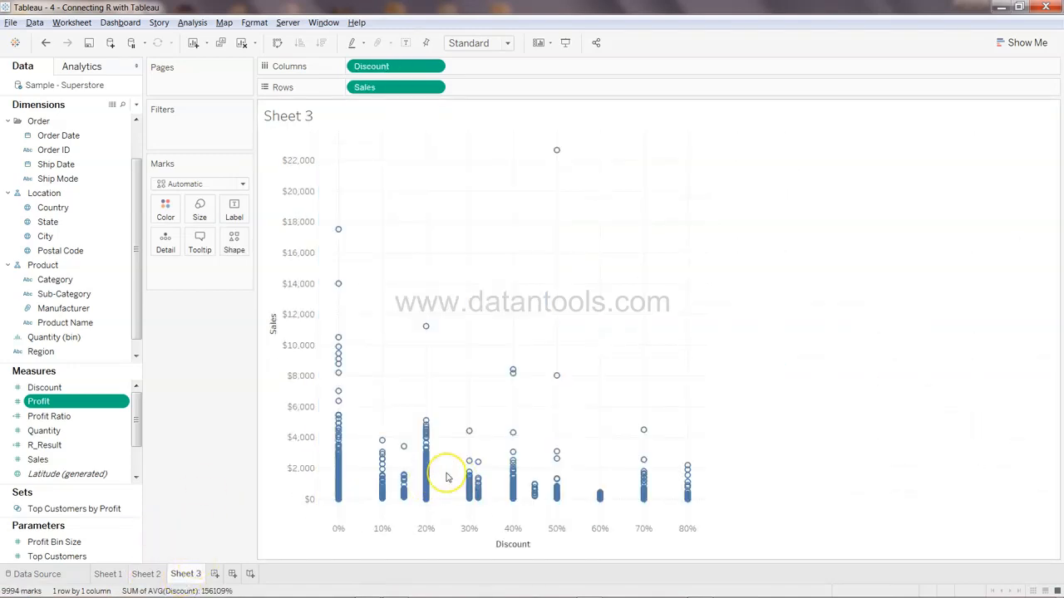
click(215, 574)
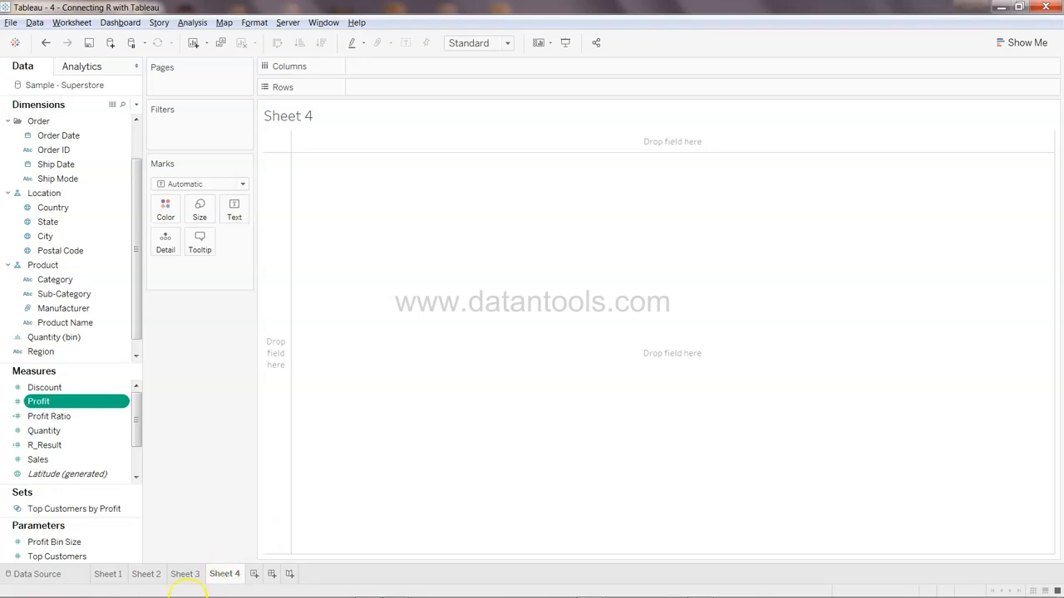
Build a scatter matrix by placing Profit, Sales and Quantity on both columns and rows of a new sheet
drag(89, 404, 411, 67)
click(89, 404)
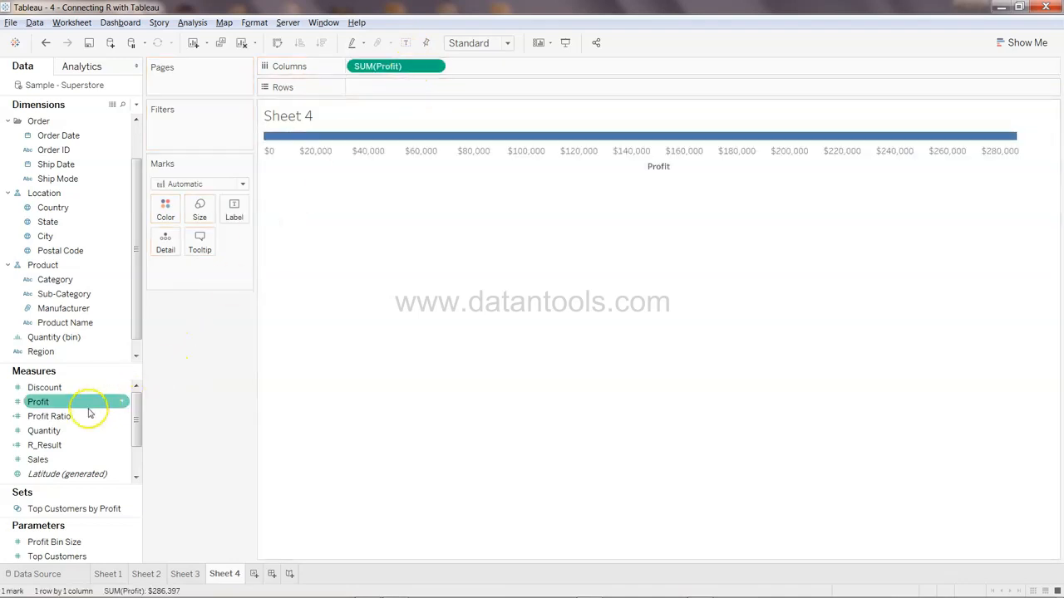
drag(89, 407, 422, 91)
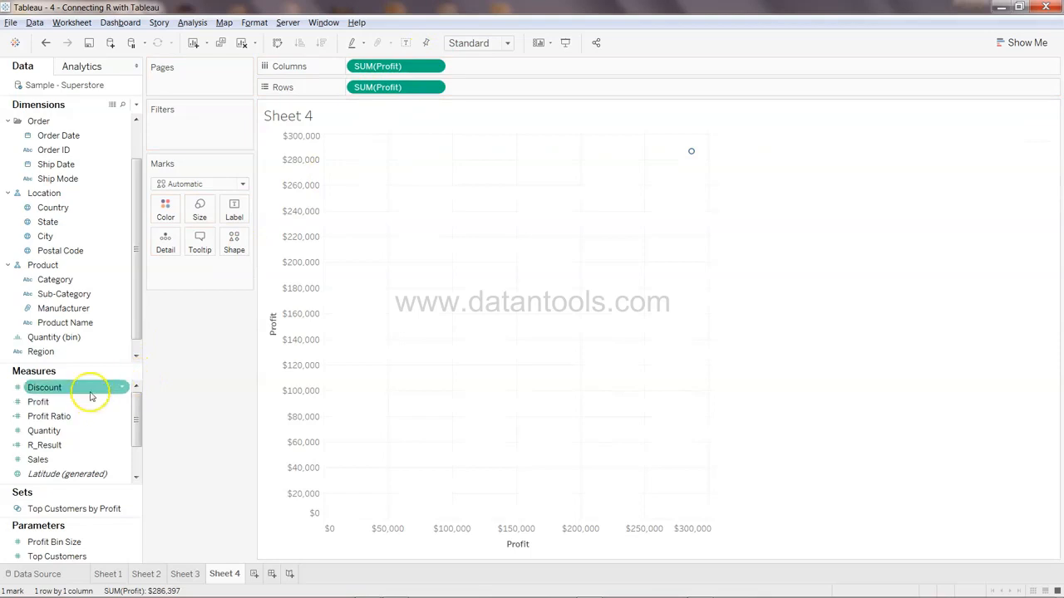
drag(87, 459, 502, 67)
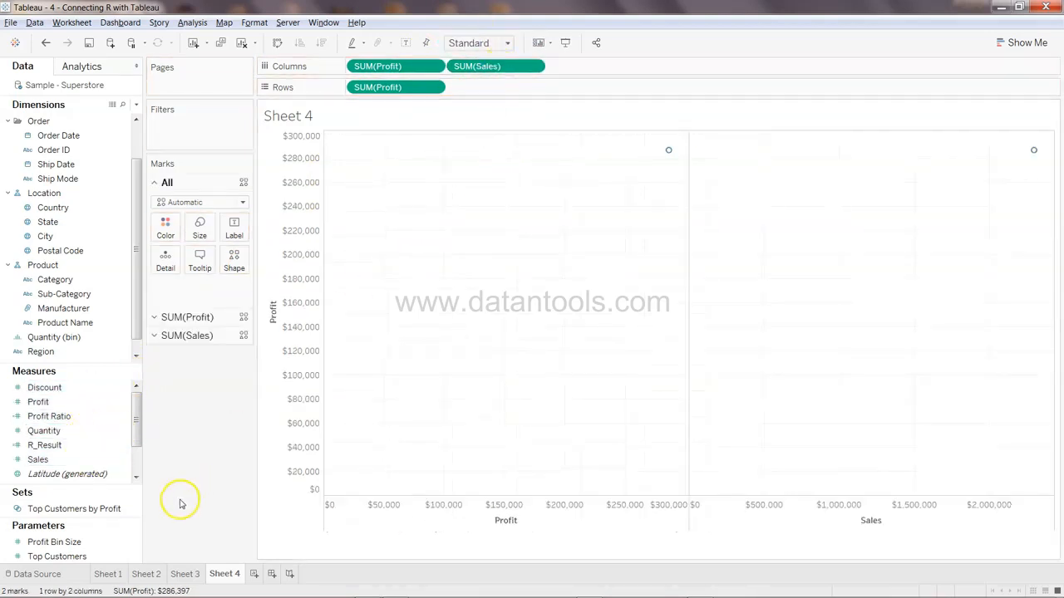
drag(72, 459, 507, 89)
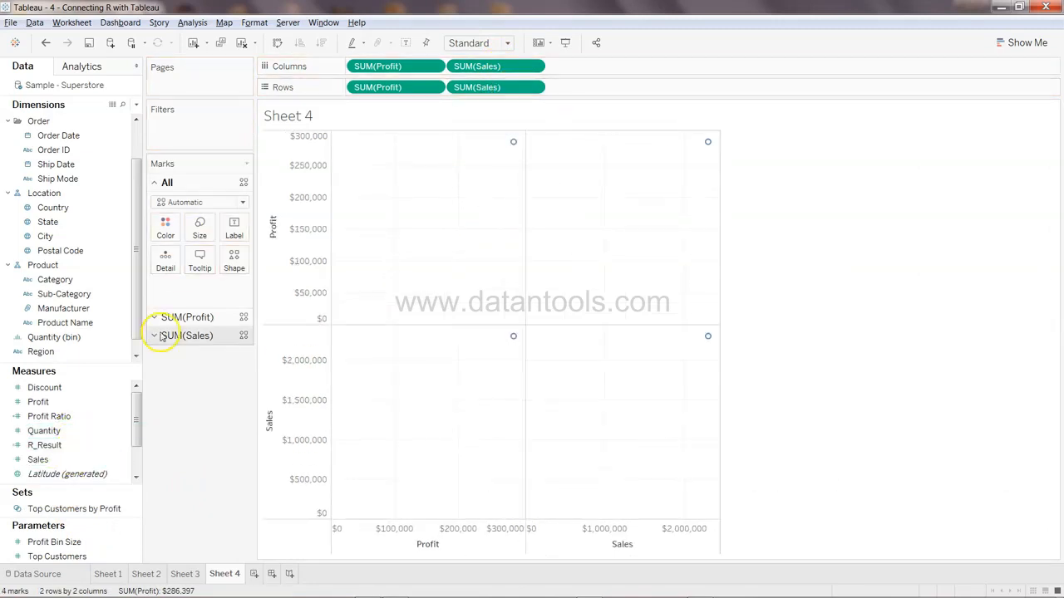
drag(79, 430, 628, 66)
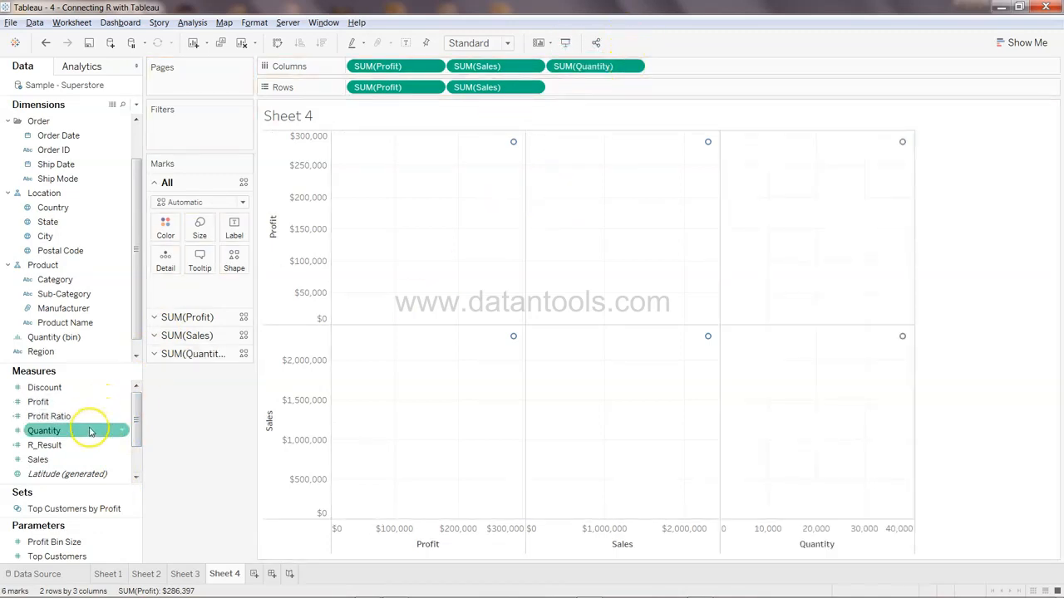
drag(87, 430, 596, 95)
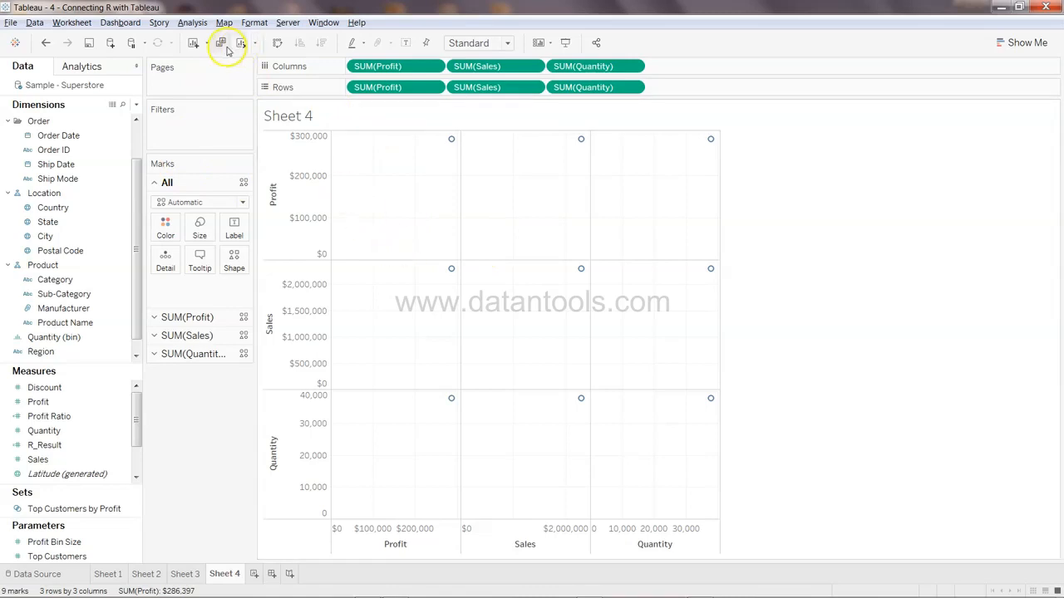
Turn off Aggregate Measures and add Discount to both columns and rows of the matrix
click(202, 22)
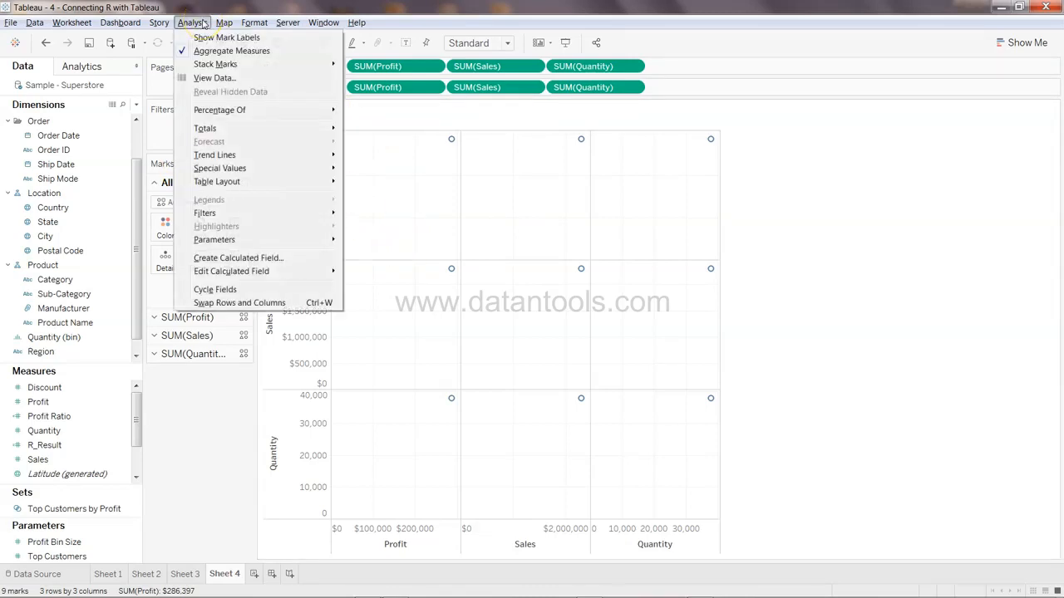
click(213, 53)
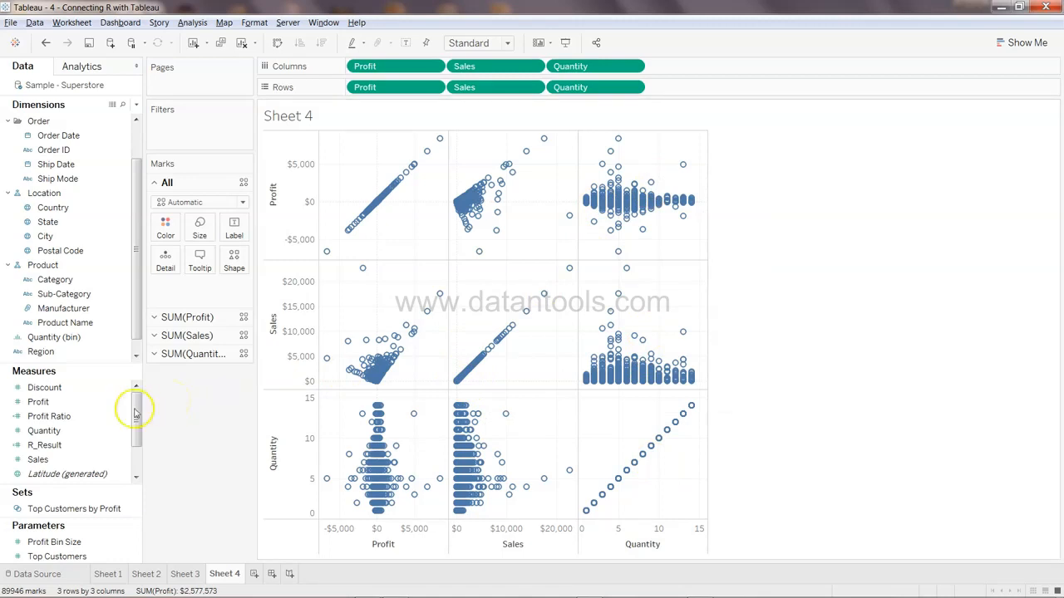
drag(90, 387, 719, 72)
click(59, 416)
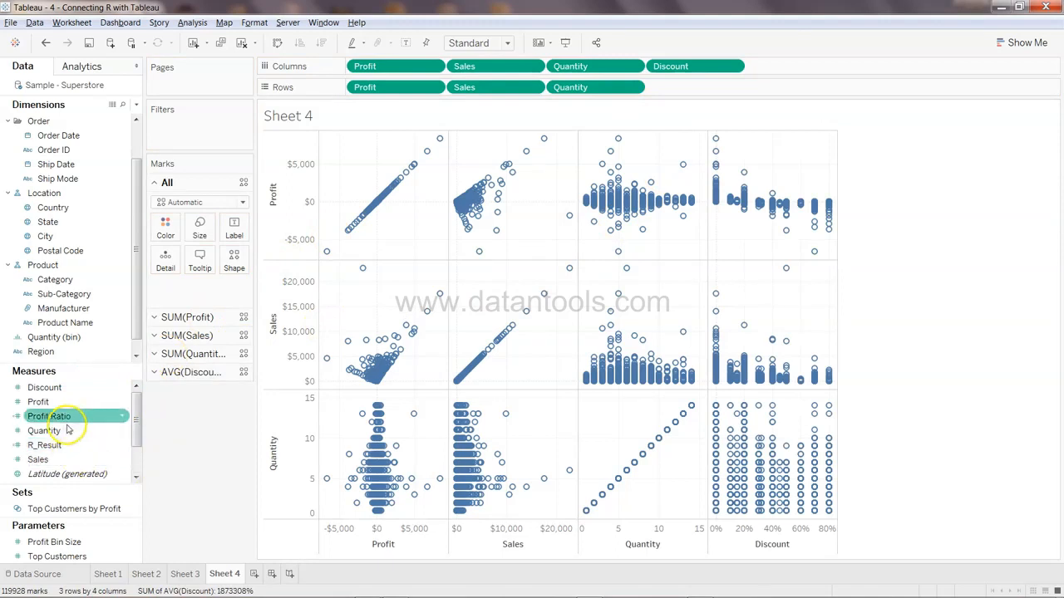
drag(83, 387, 720, 88)
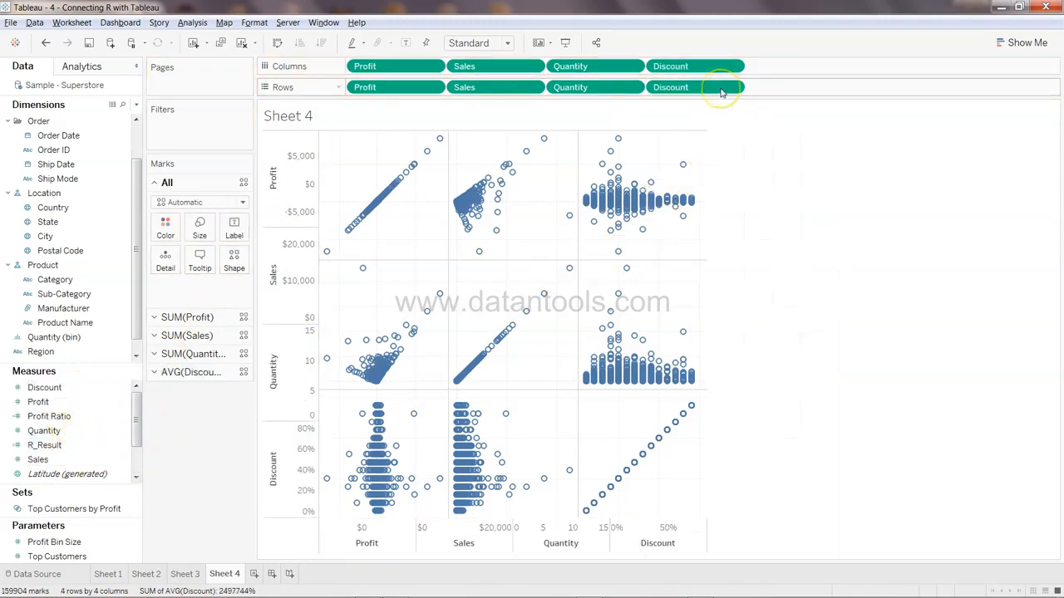
Fit the matrix view to width and hover over individual points to inspect their tooltips
click(507, 43)
key(Escape)
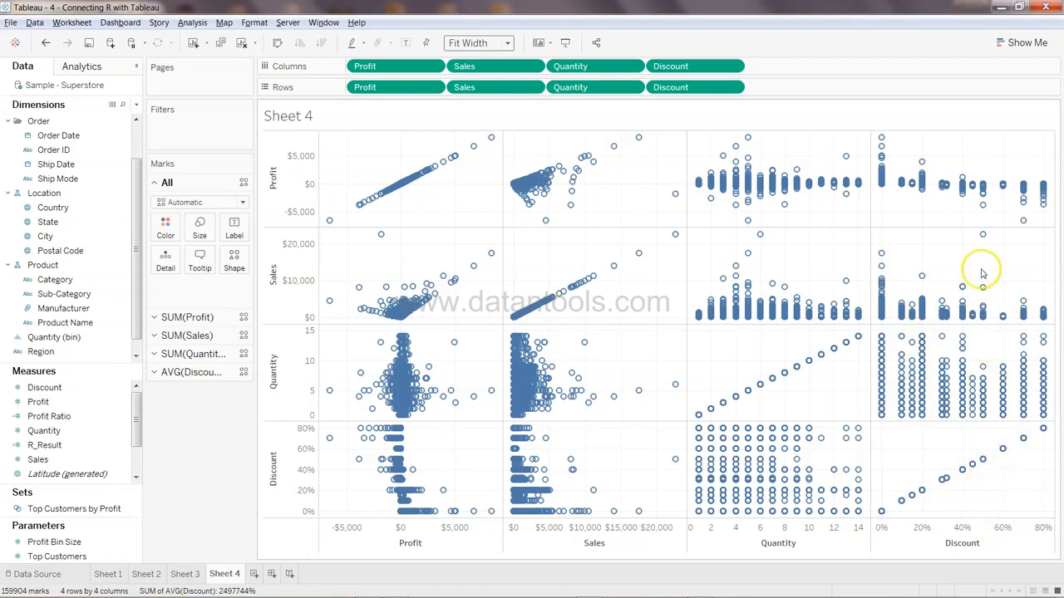
mouse_move(984, 235)
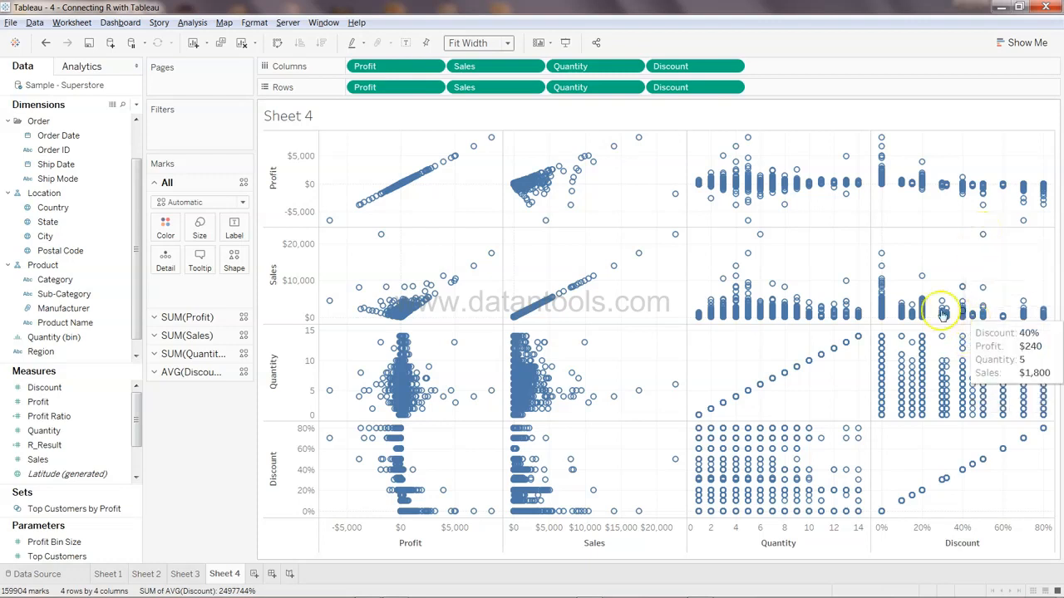
mouse_move(881, 259)
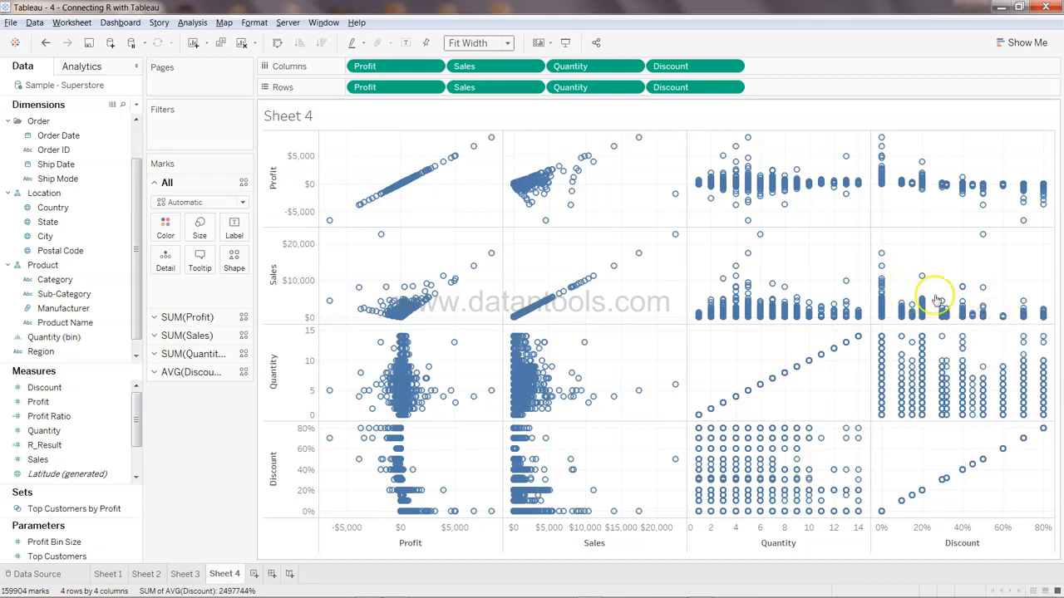
mouse_move(966, 305)
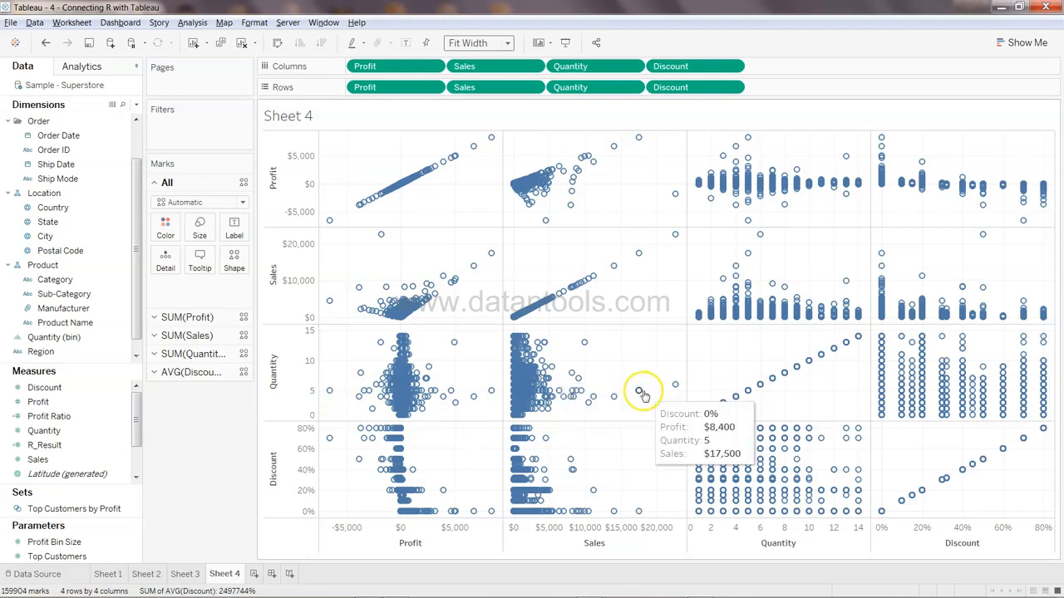
mouse_move(615, 405)
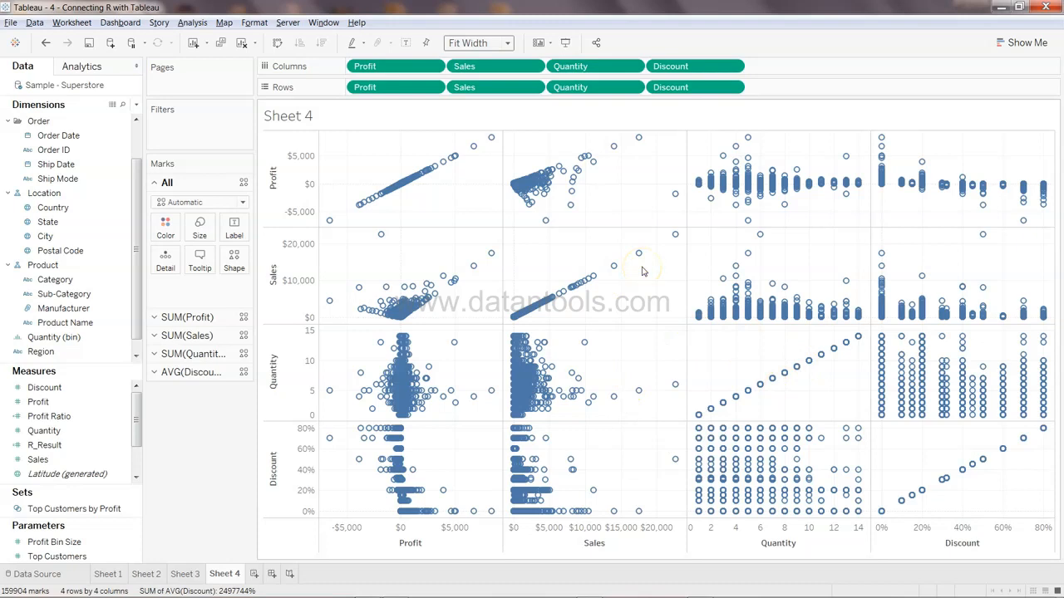
Add a new worksheet and create a box-and-whisker plot of Sales using Show Me
click(254, 574)
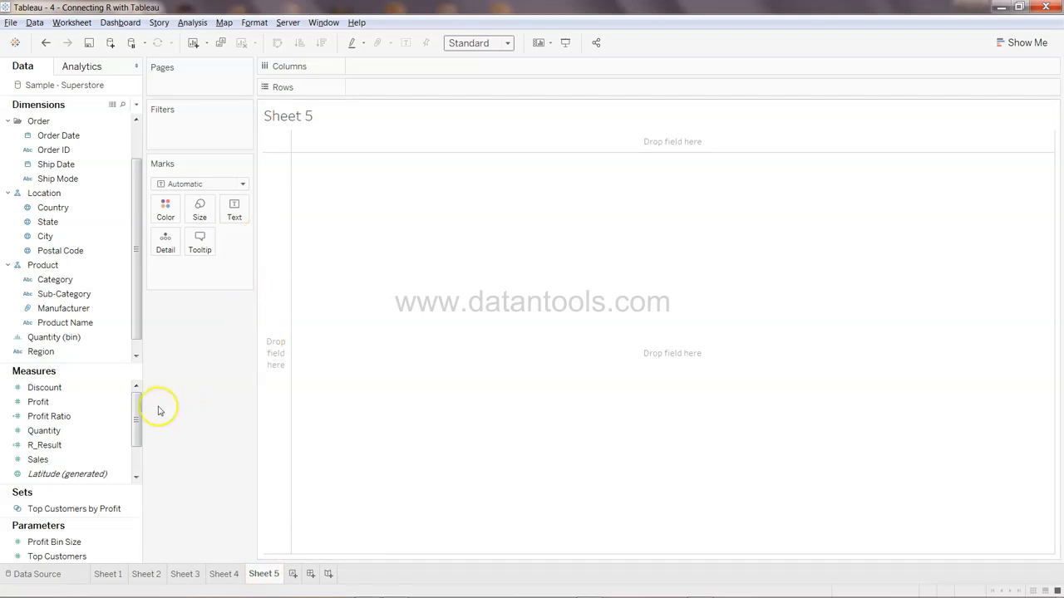
click(98, 404)
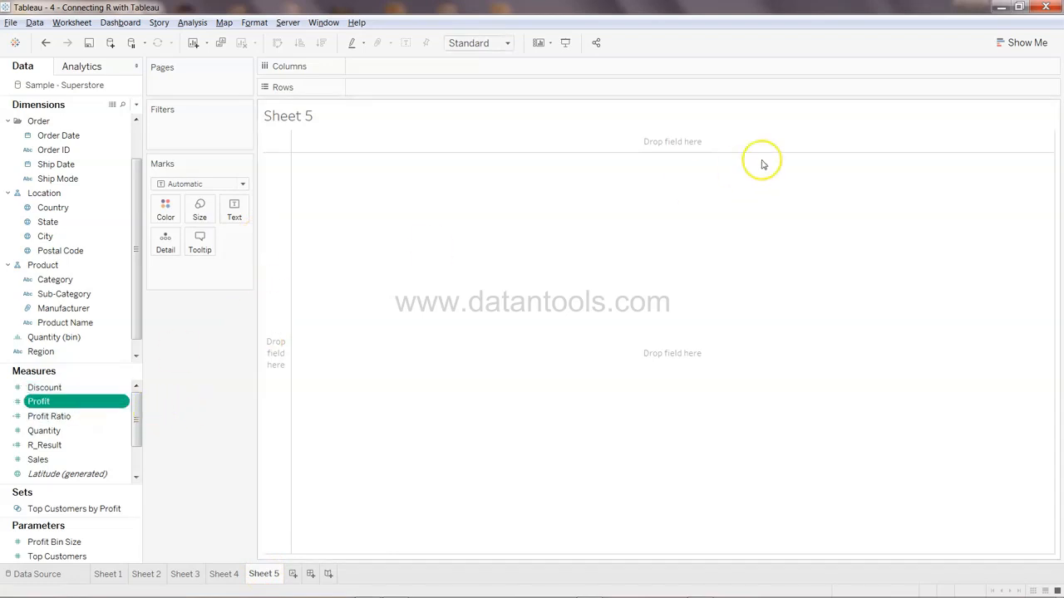
click(1005, 42)
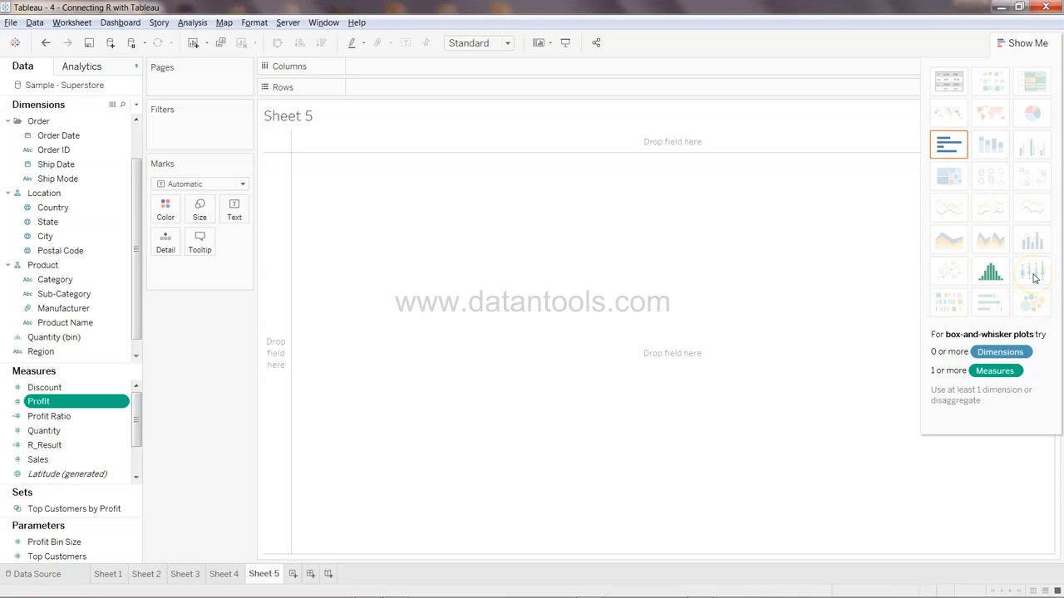
click(81, 460)
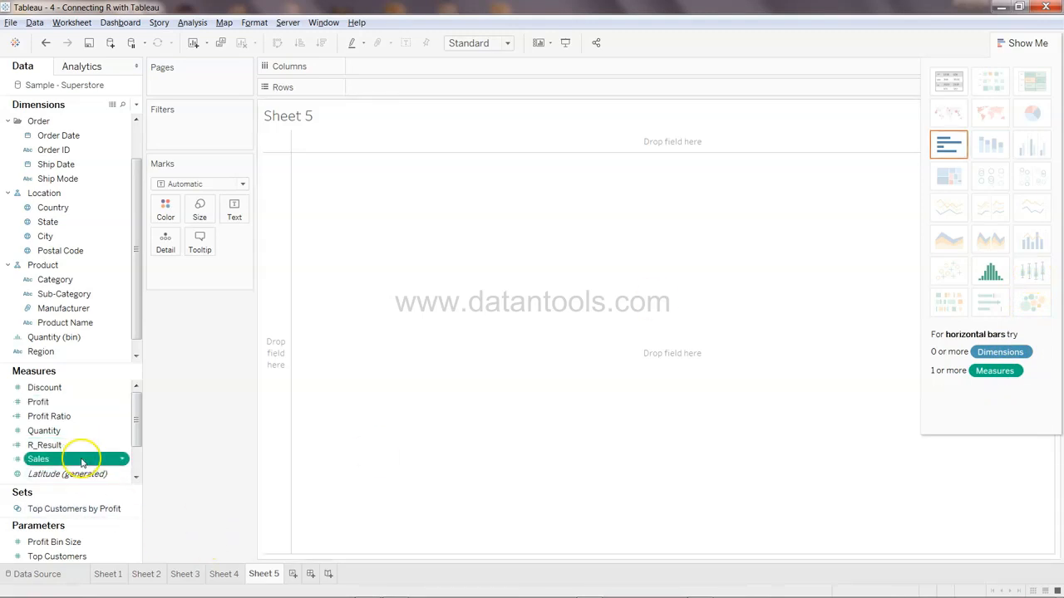
click(77, 431)
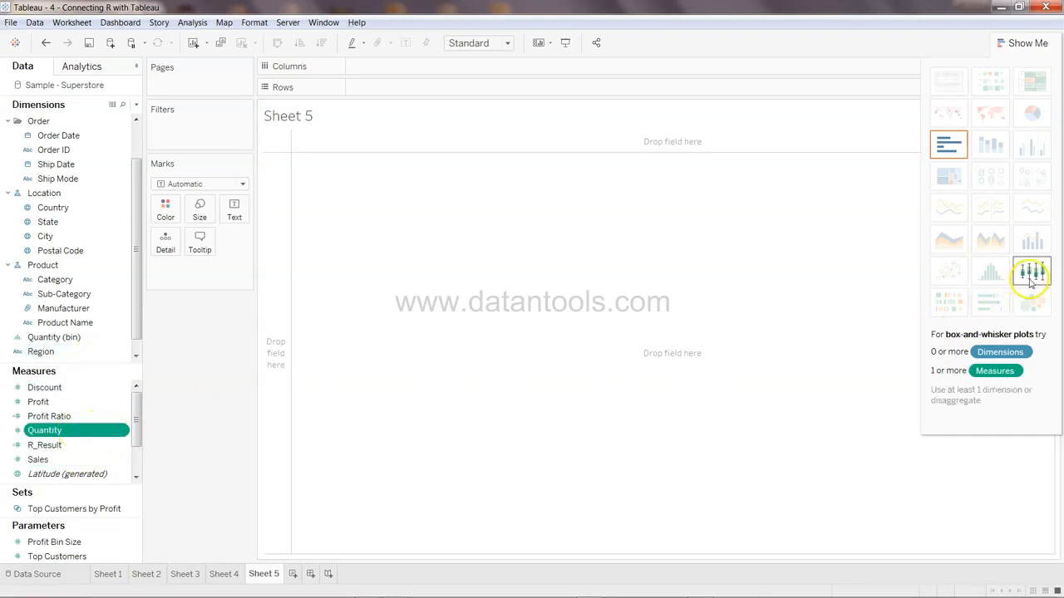
ctrl+click(83, 446)
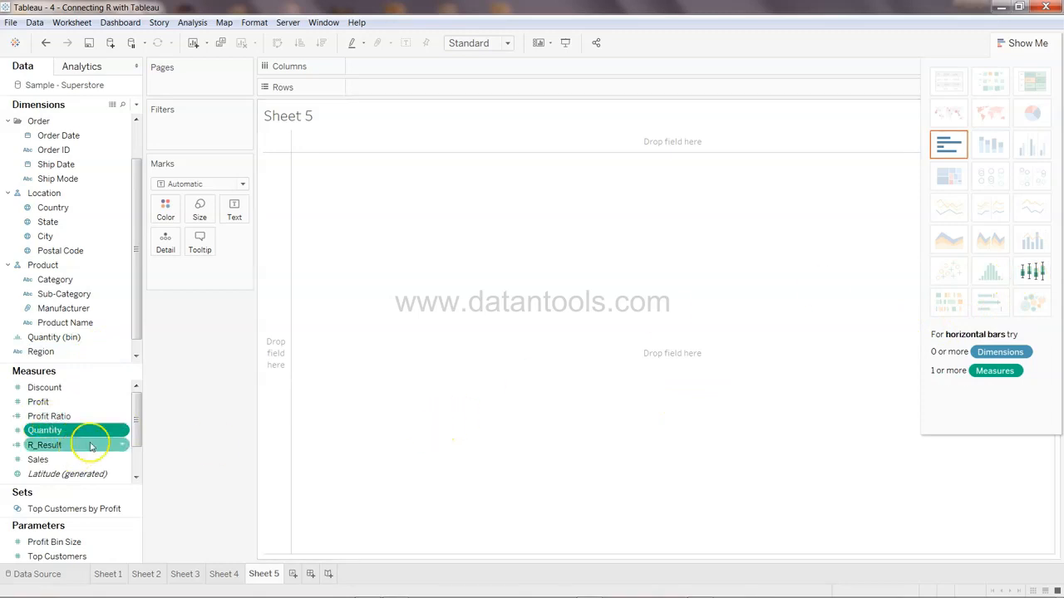
click(60, 403)
click(71, 460)
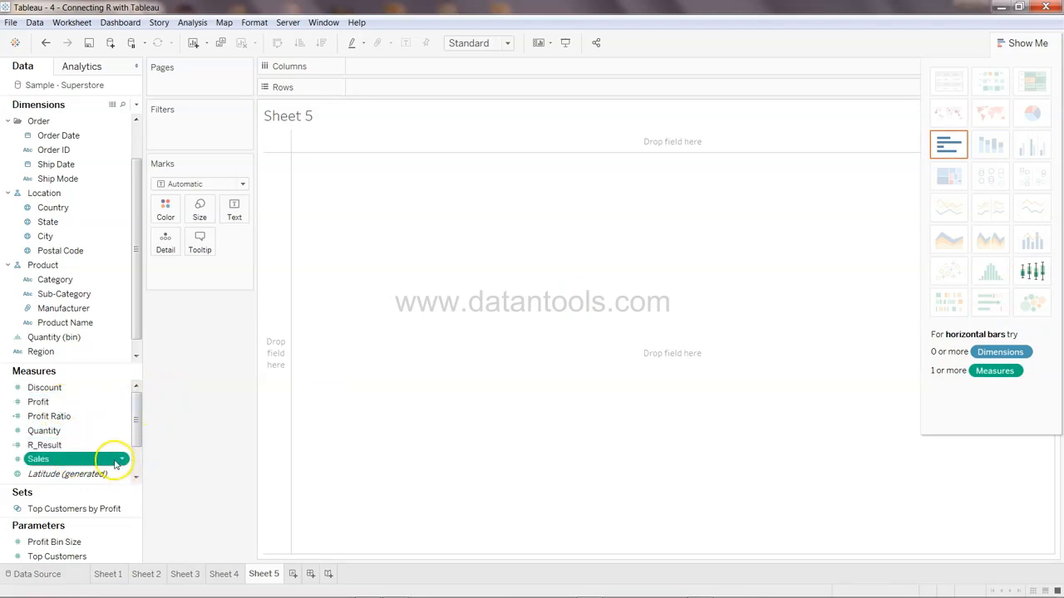
click(193, 23)
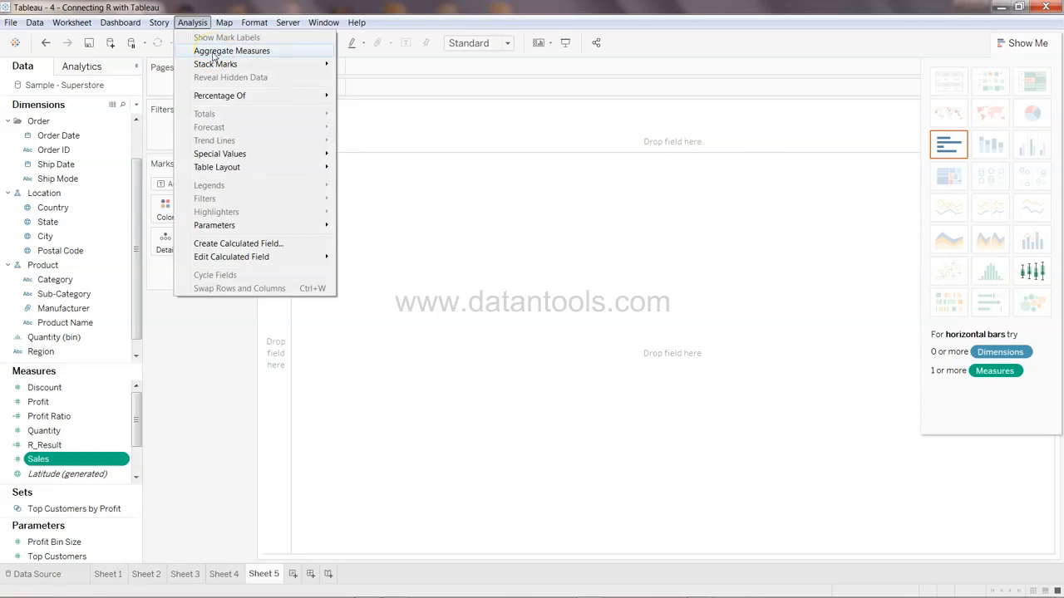
click(224, 23)
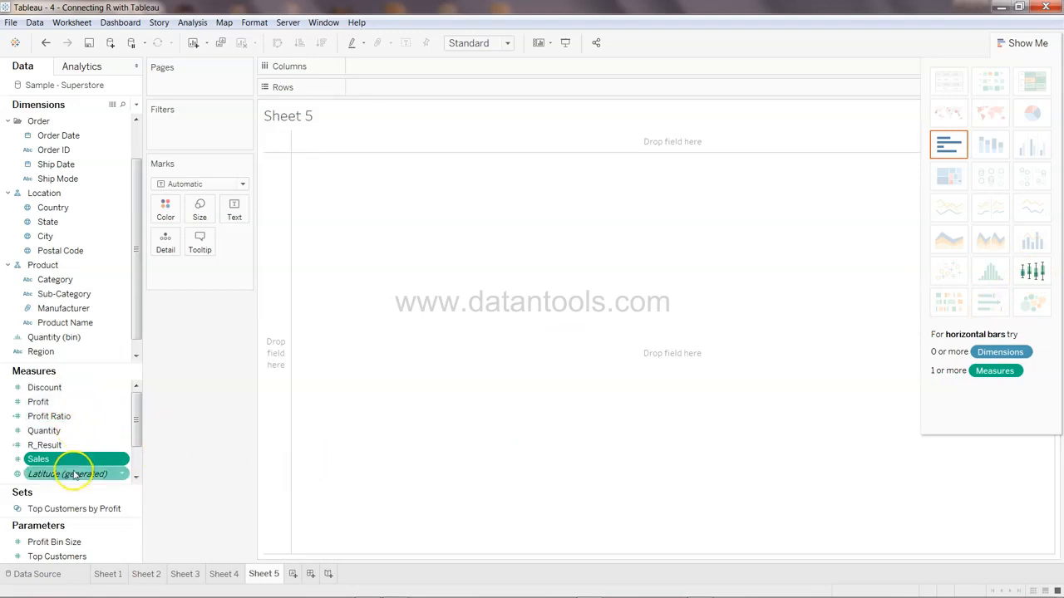
click(1033, 273)
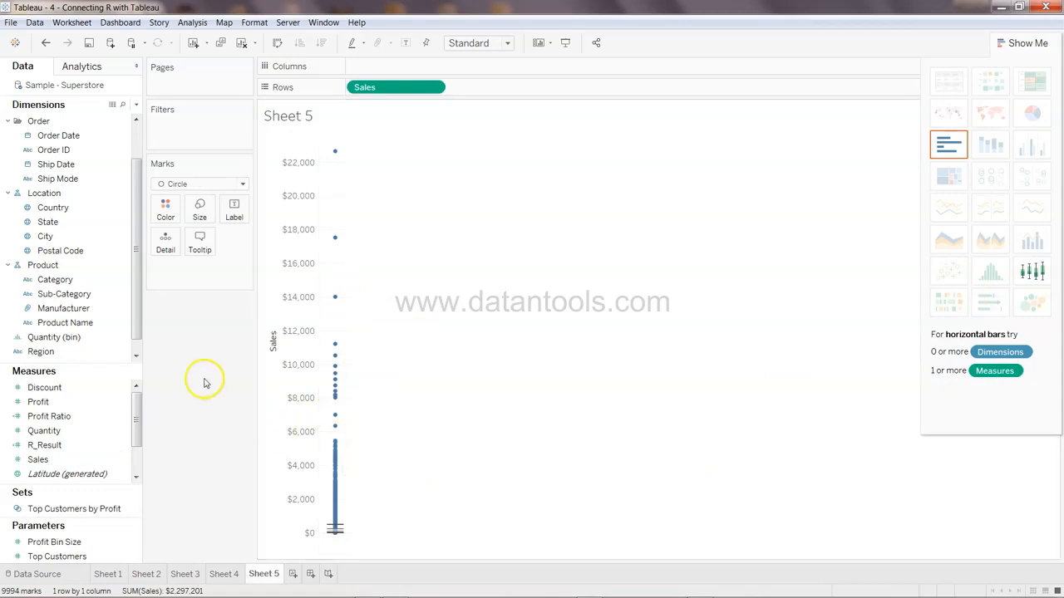
Split the Sales box plot by Region by adding Region to columns
drag(41, 351, 434, 74)
mouse_move(335, 523)
mouse_move(368, 519)
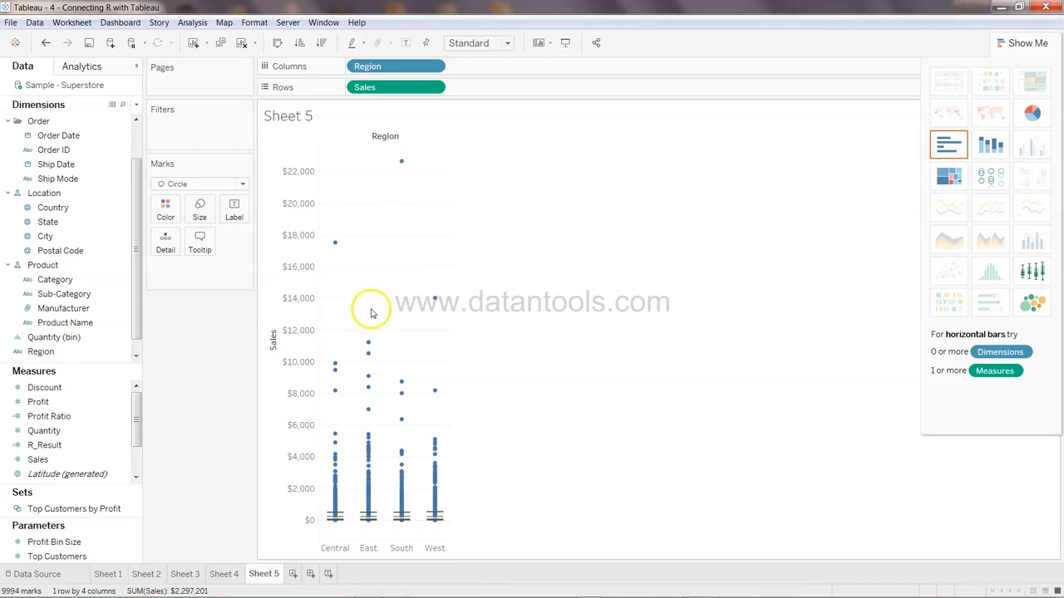
Replace Sales with Profit on rows and examine the regional Profit boxes and their marks
mouse_move(393, 98)
mouse_down()
mouse_move(69, 425)
mouse_move(373, 175)
mouse_move(399, 96)
mouse_up()
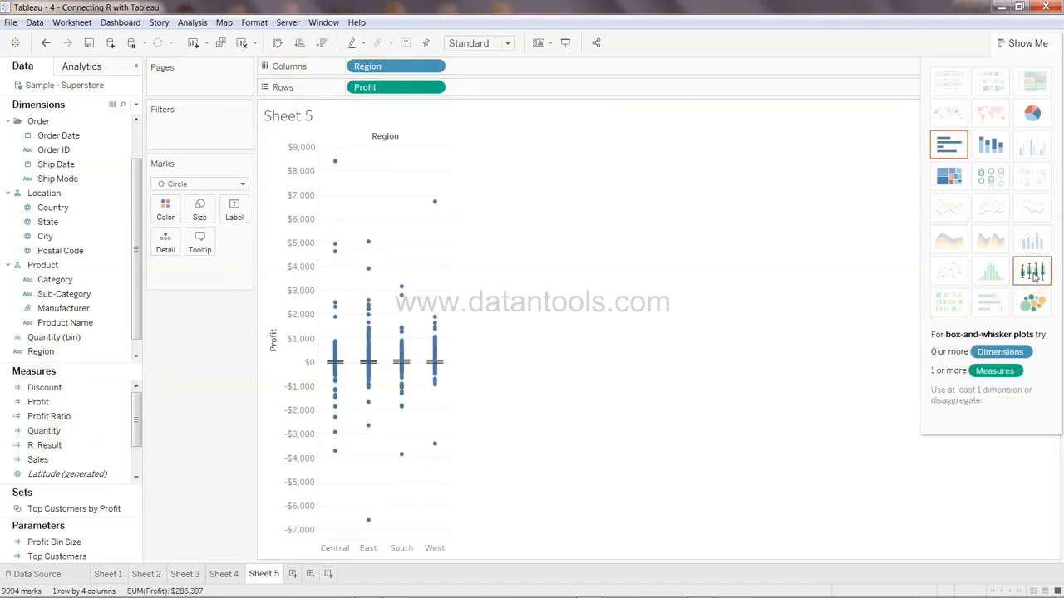
mouse_move(335, 364)
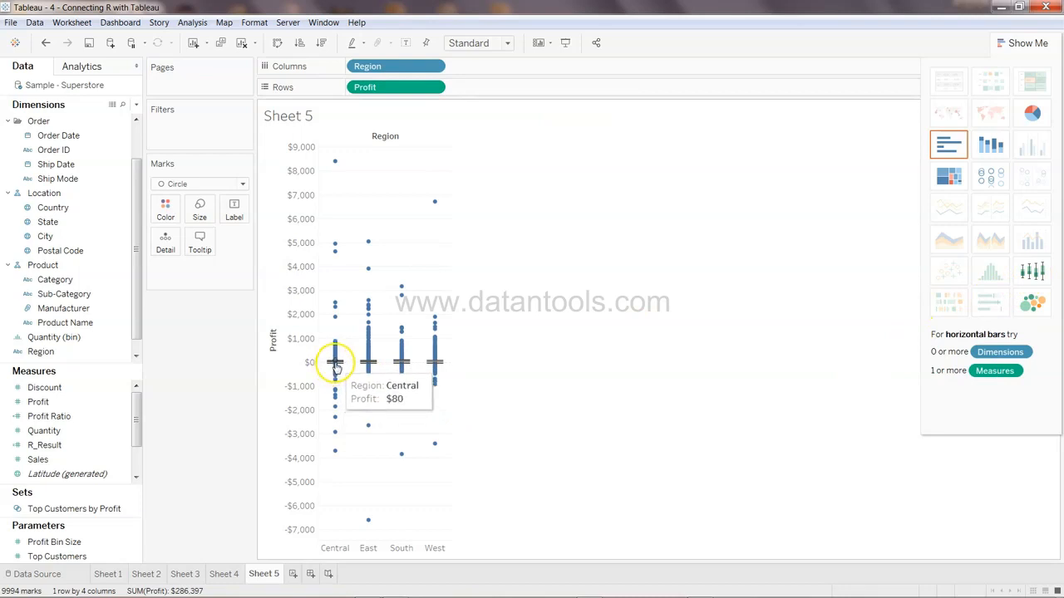
mouse_move(413, 363)
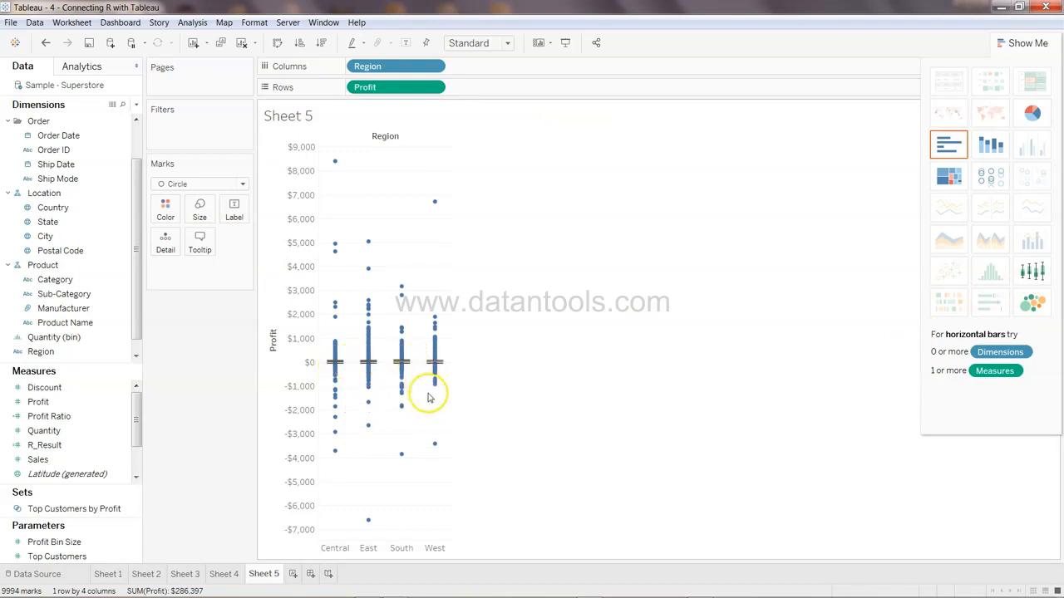
drag(319, 336, 460, 386)
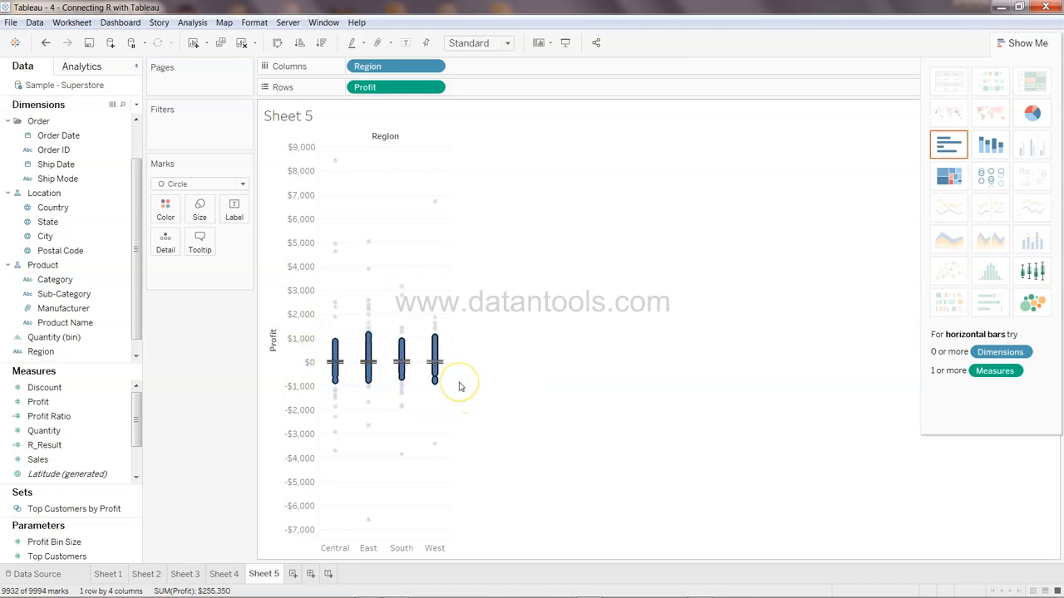
click(460, 387)
Replace Profit with Discount on rows and show it as a box-and-whisker plot per region
drag(379, 88, 69, 446)
drag(50, 388, 400, 88)
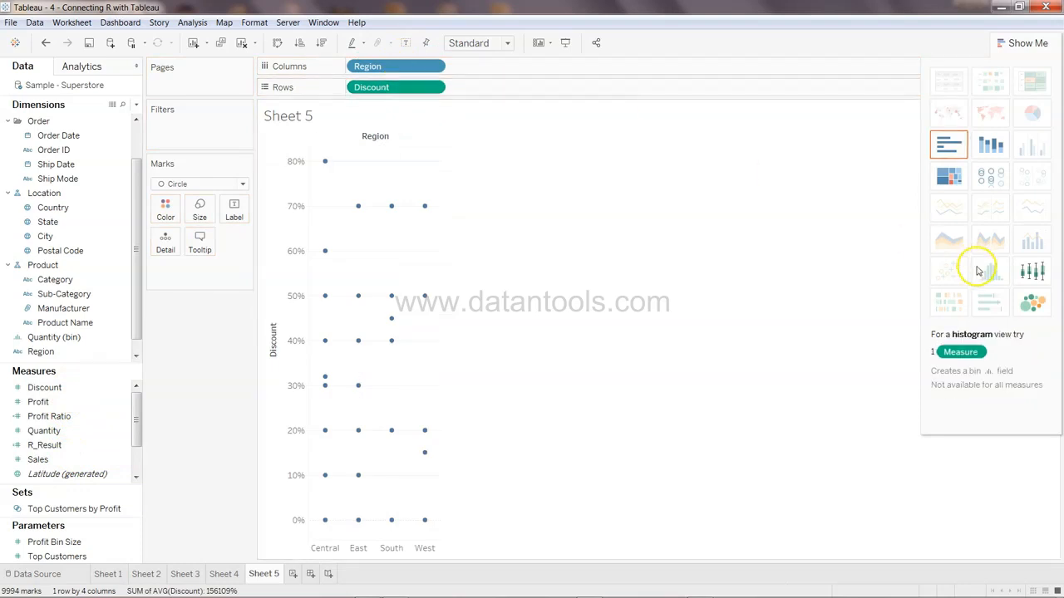
click(1032, 271)
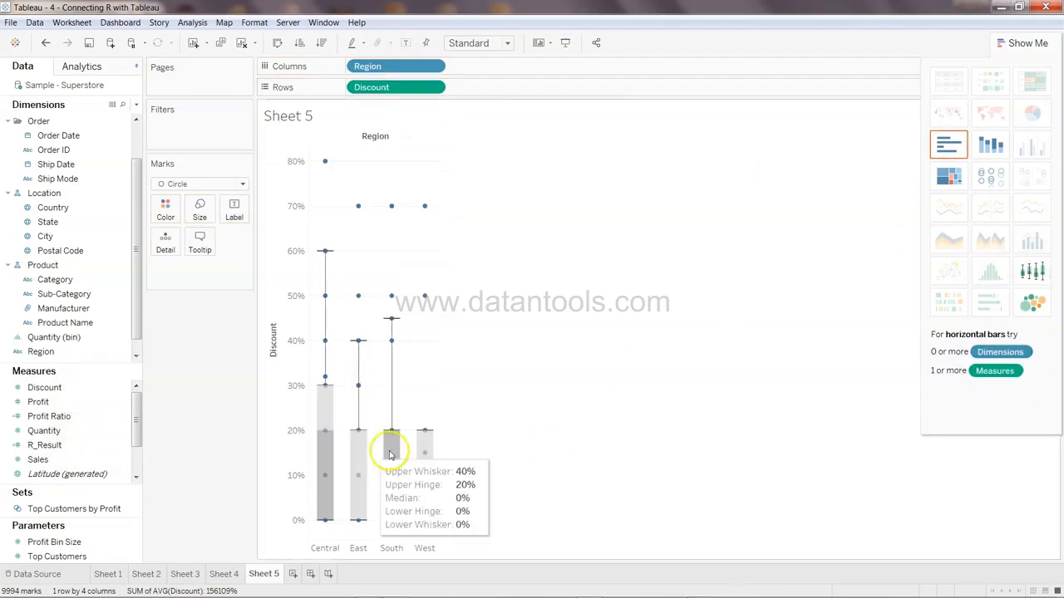
mouse_move(327, 431)
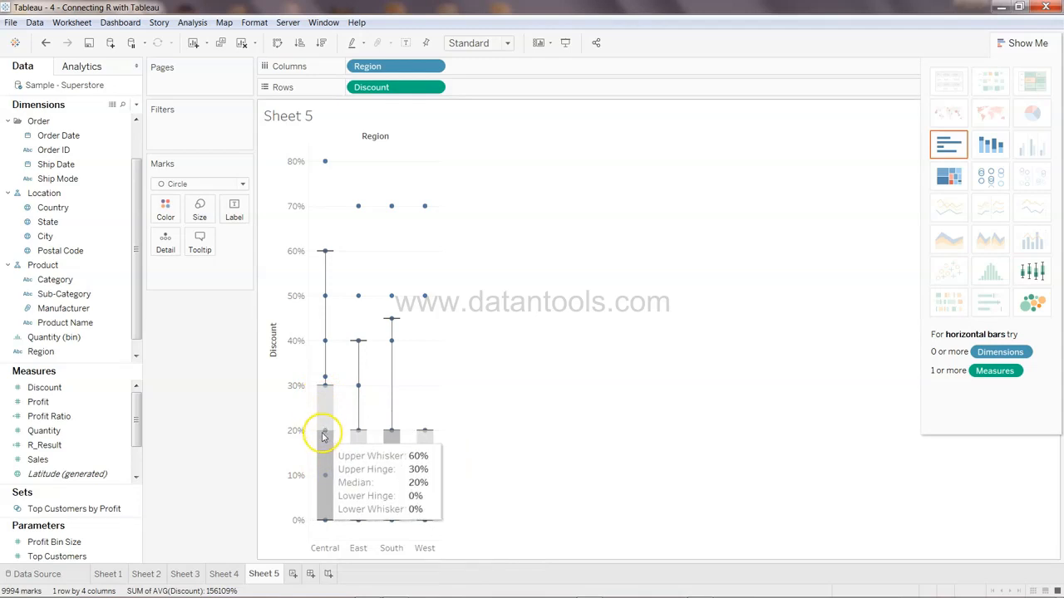
mouse_move(331, 388)
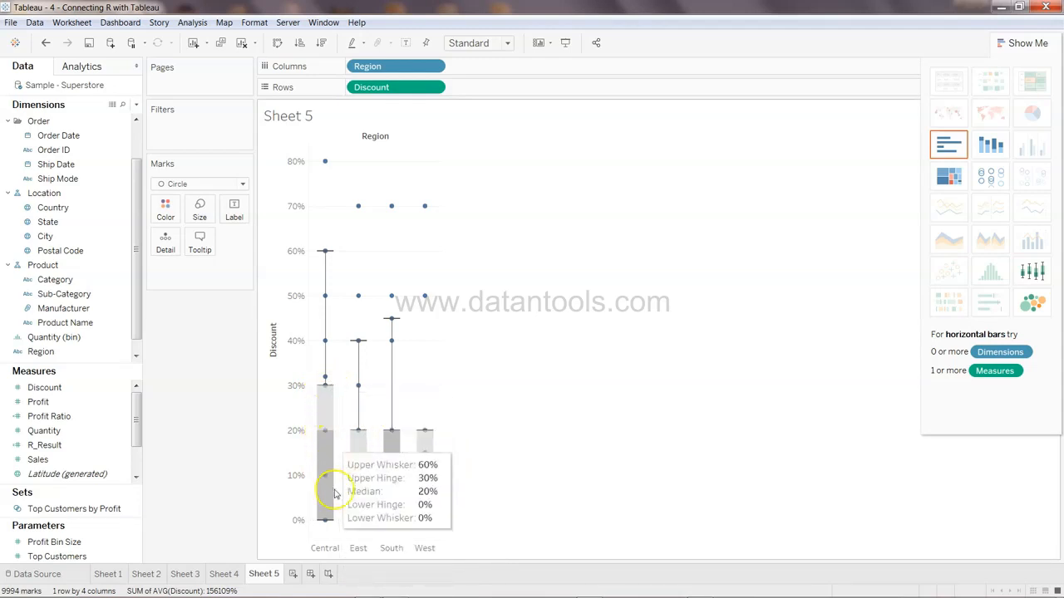
mouse_move(332, 524)
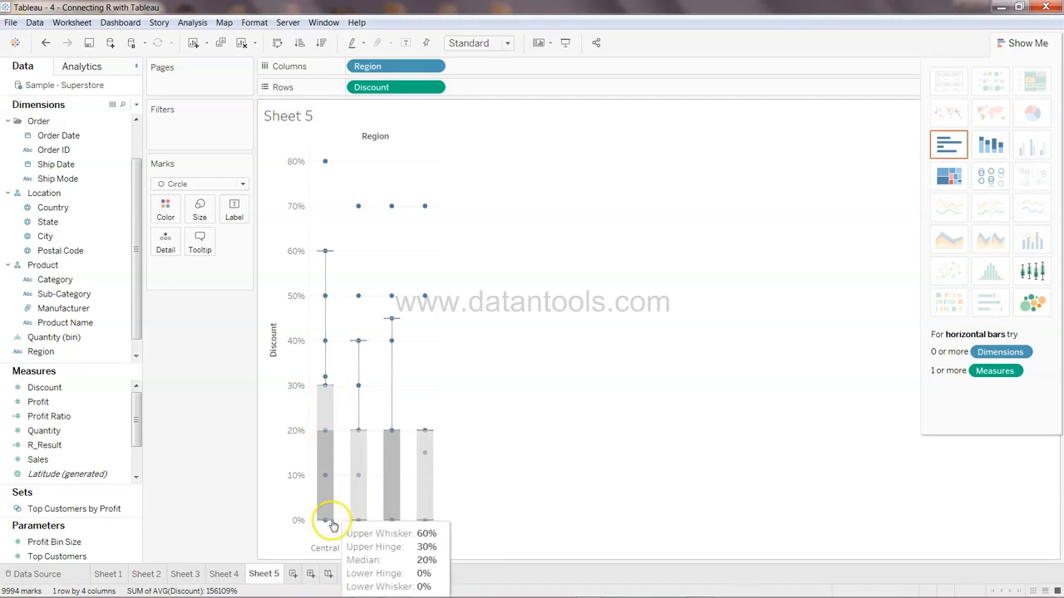
Inspect the whisker, hinge and median statistics of each region's Discount box and the individual discount marks
click(325, 453)
mouse_move(326, 261)
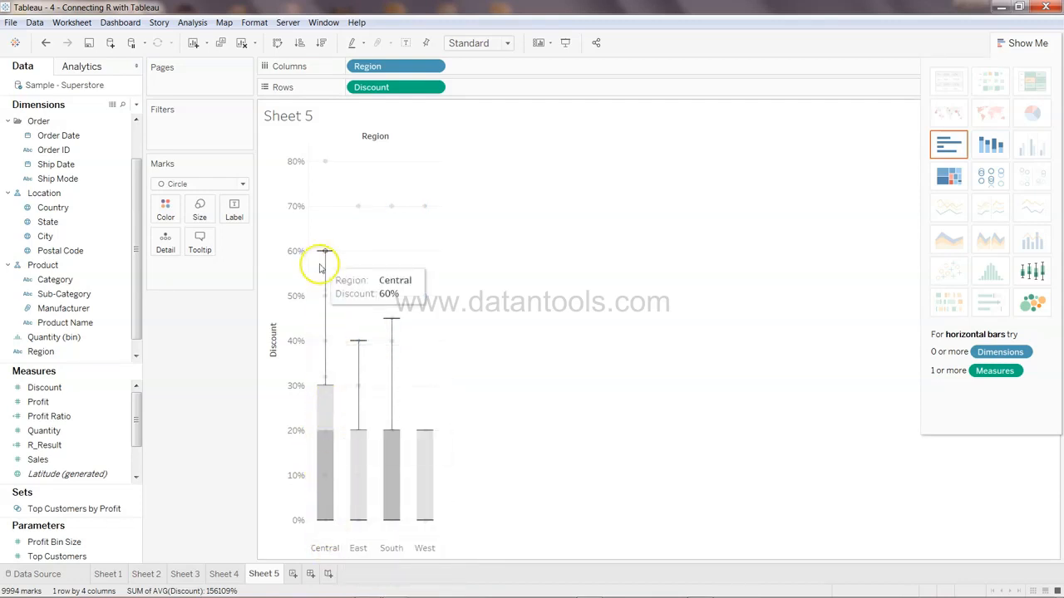
click(324, 418)
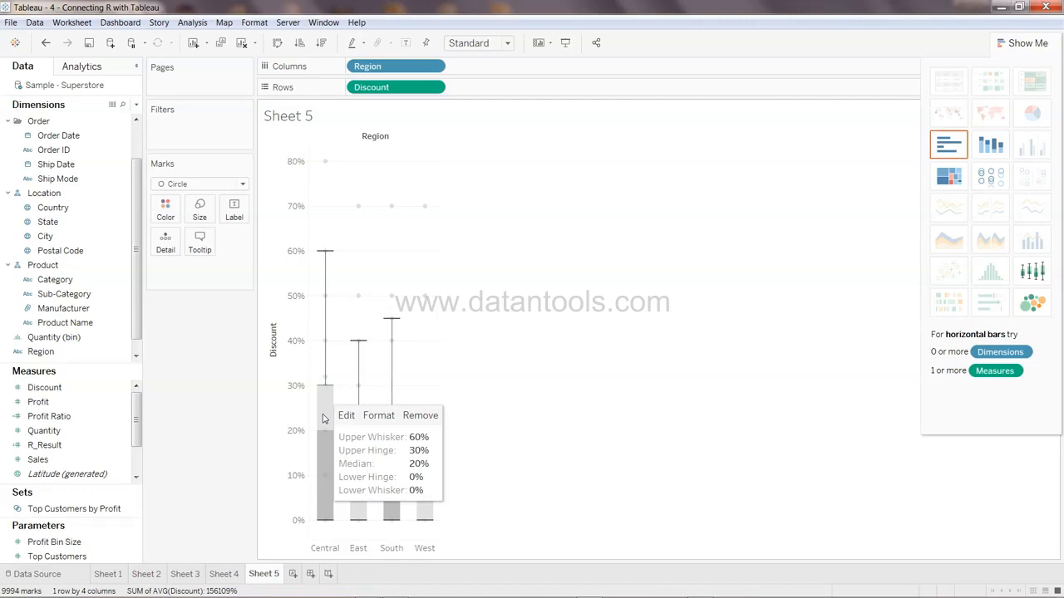
click(331, 247)
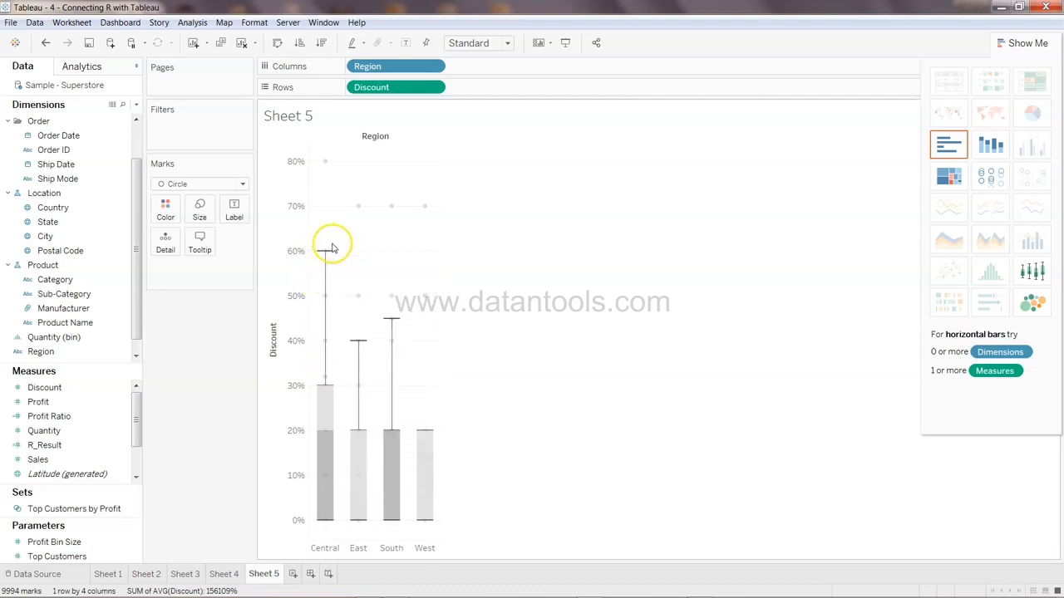
mouse_move(324, 162)
mouse_move(328, 413)
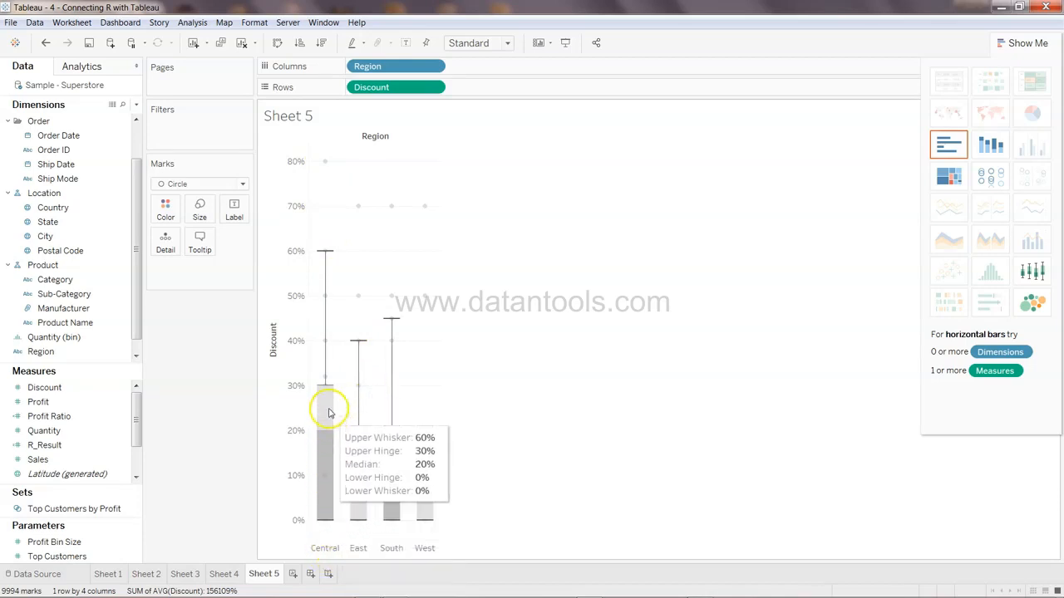
mouse_move(326, 435)
mouse_move(326, 392)
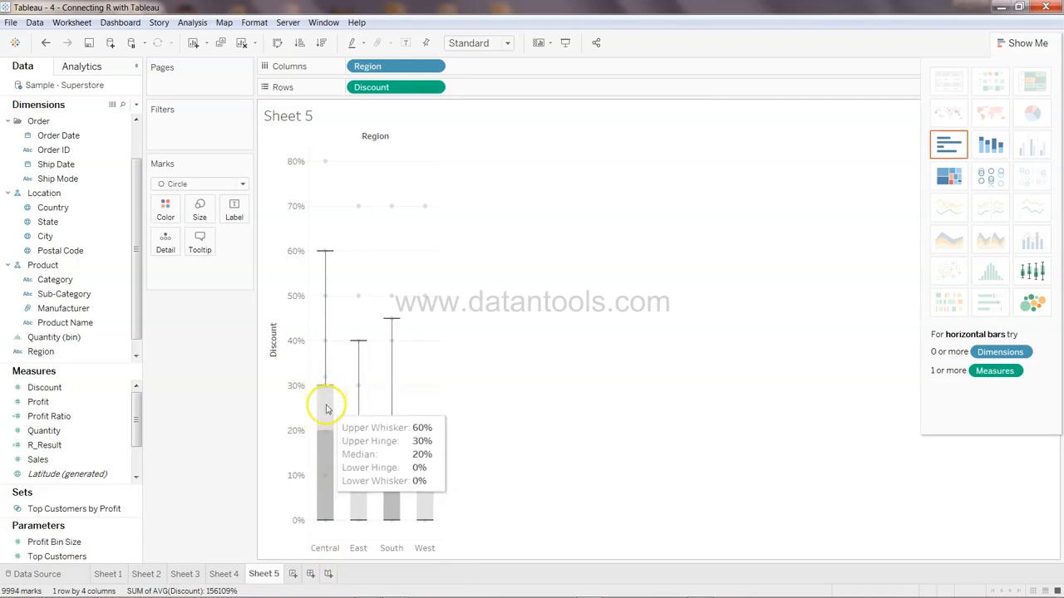
mouse_move(363, 447)
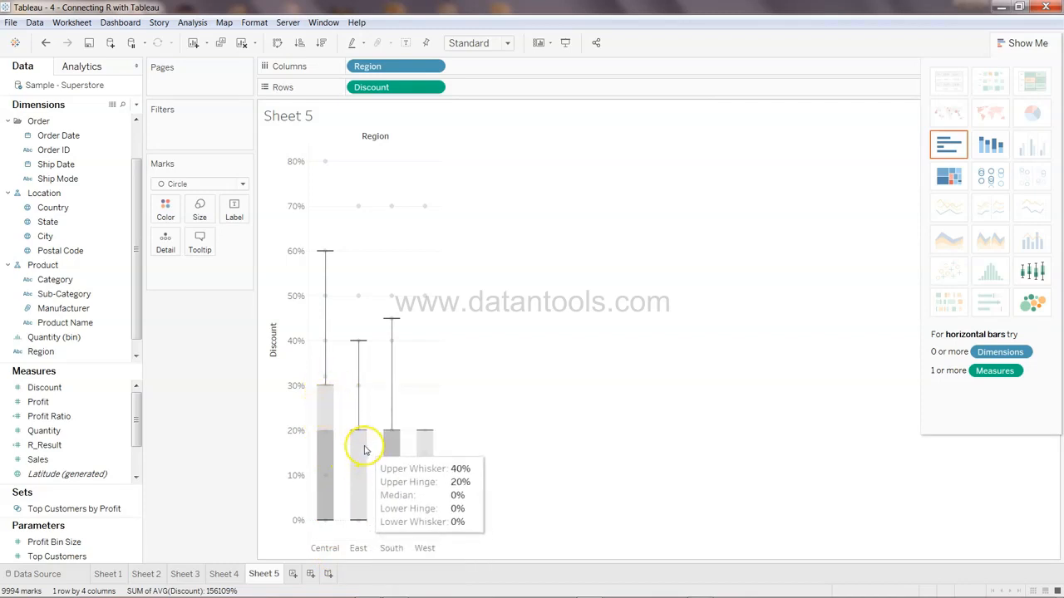
mouse_move(407, 481)
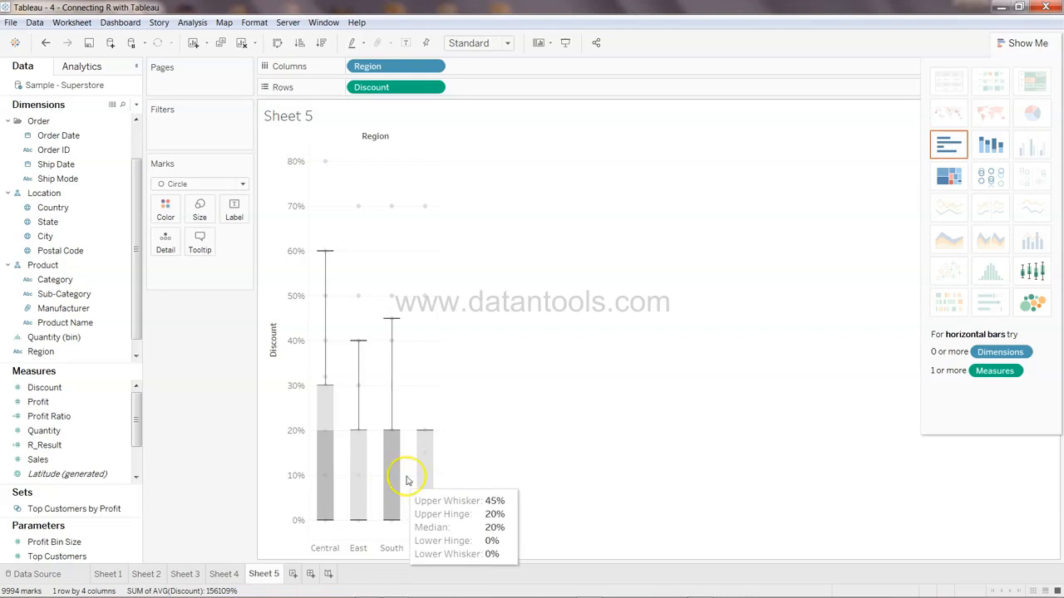
mouse_move(426, 439)
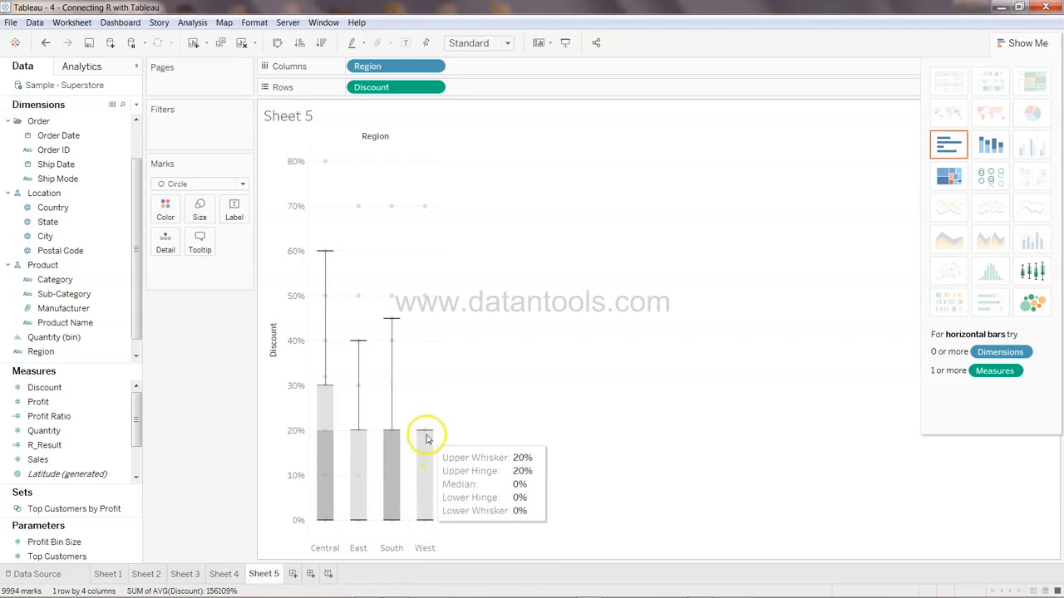
mouse_move(391, 435)
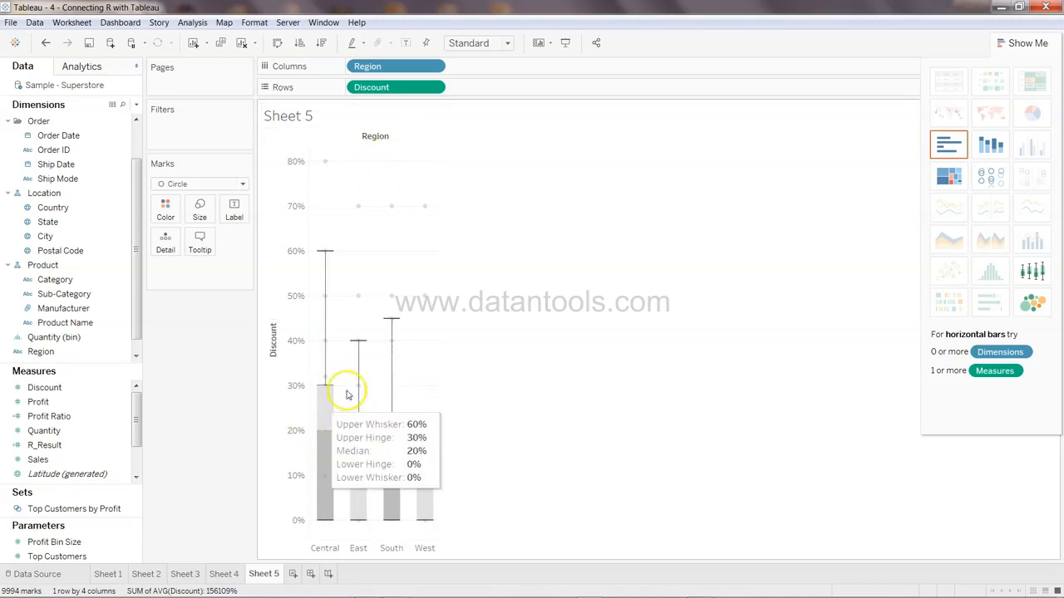
click(376, 449)
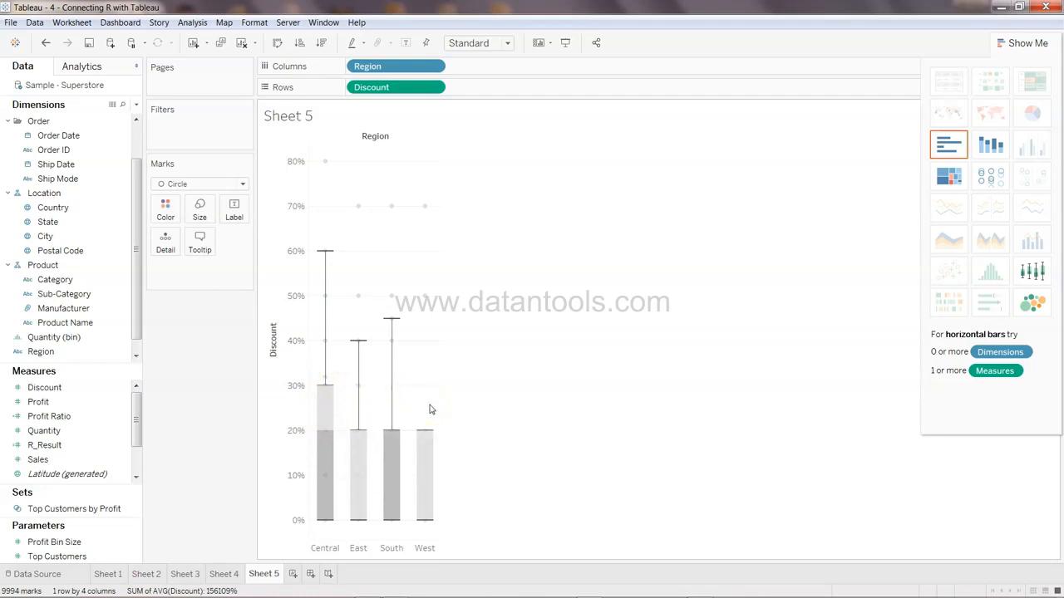
click(324, 522)
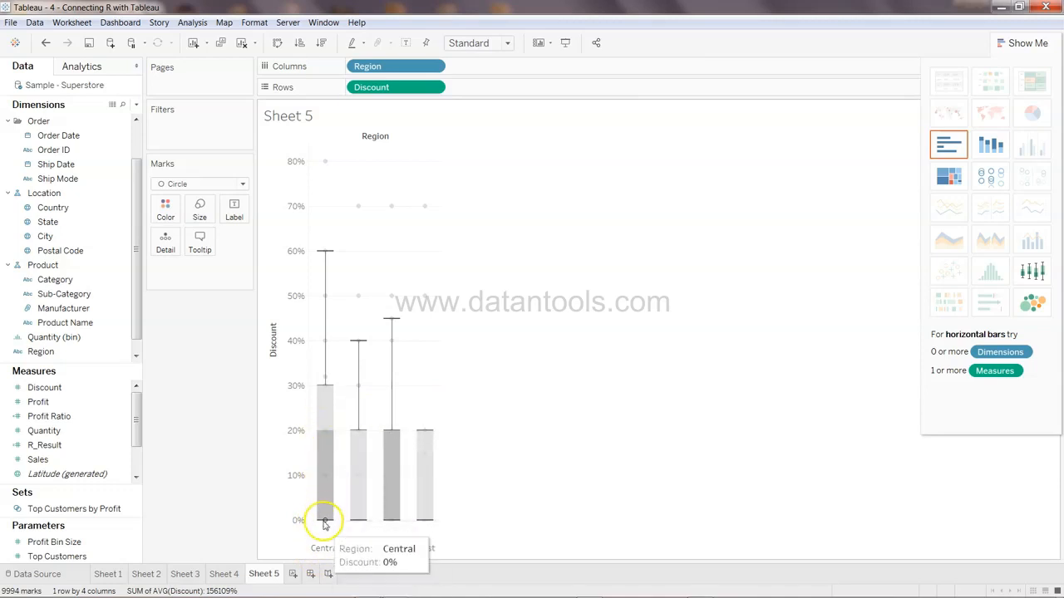
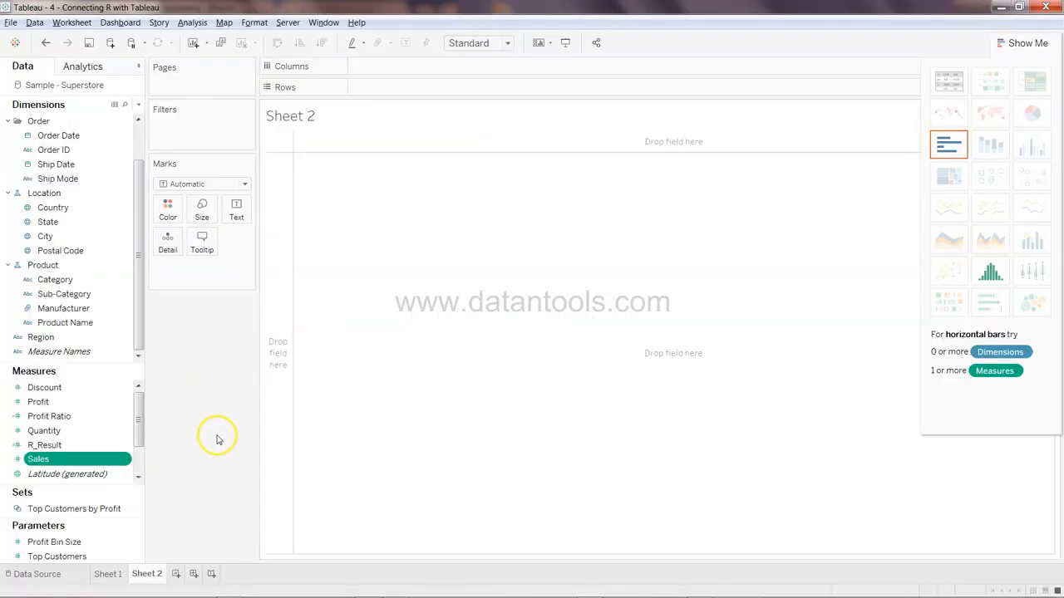
Build a histogram of Quantity using Show Me
click(1027, 42)
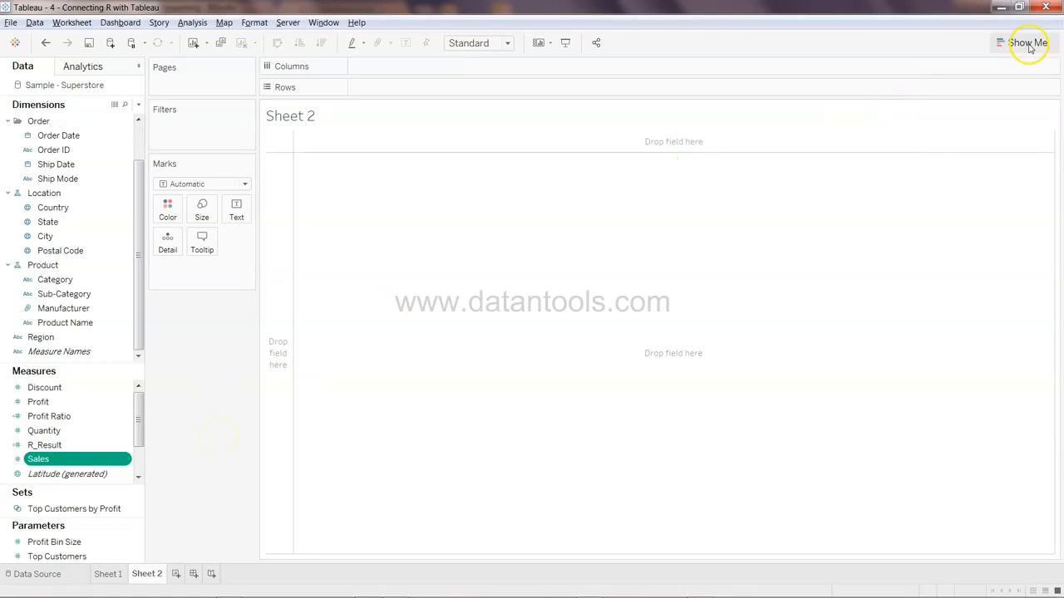
click(80, 430)
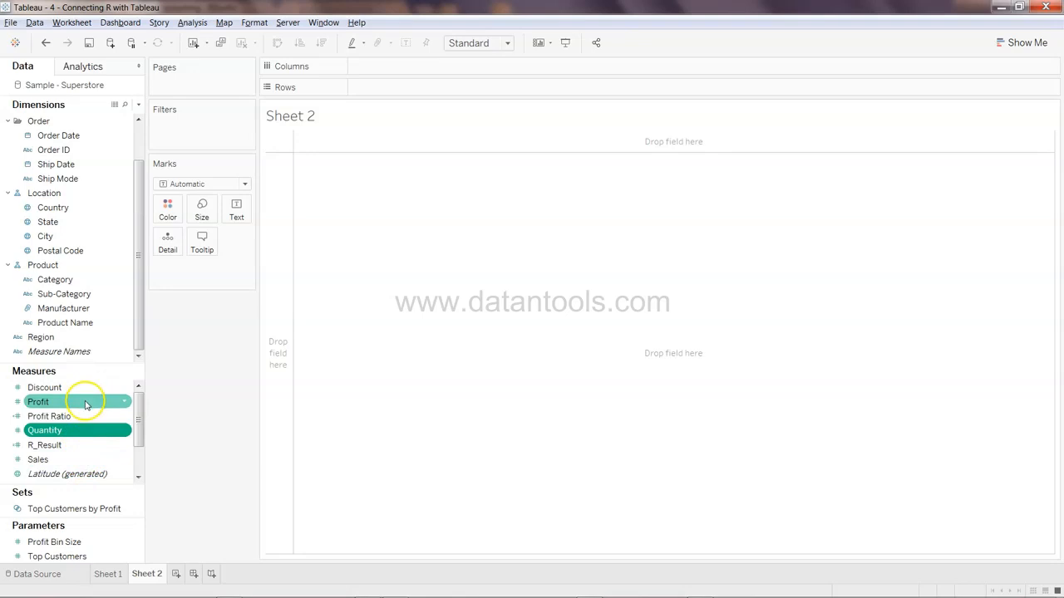
click(88, 403)
click(89, 387)
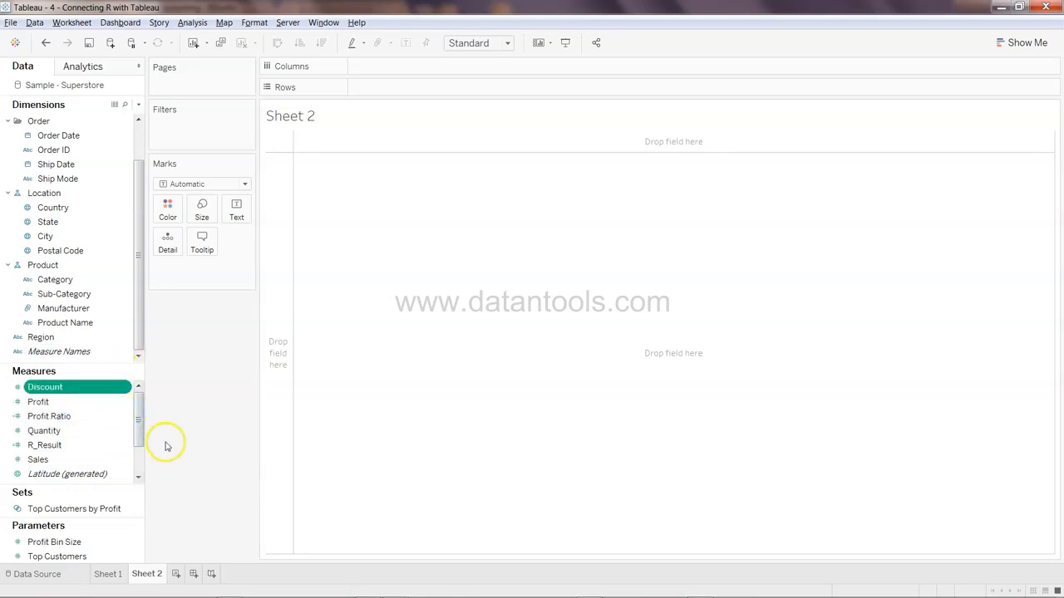
click(1031, 43)
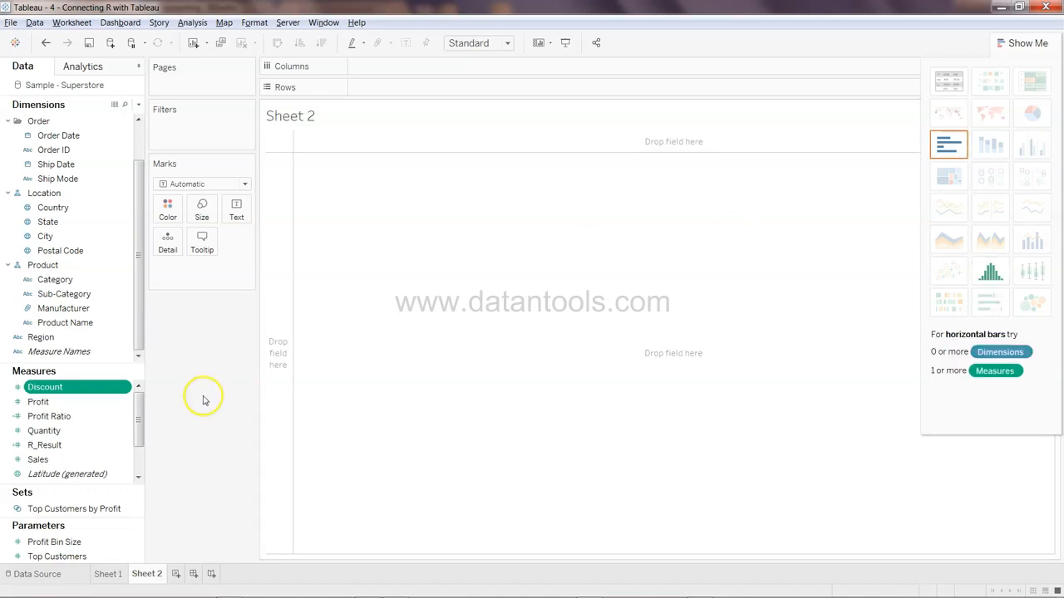
click(111, 434)
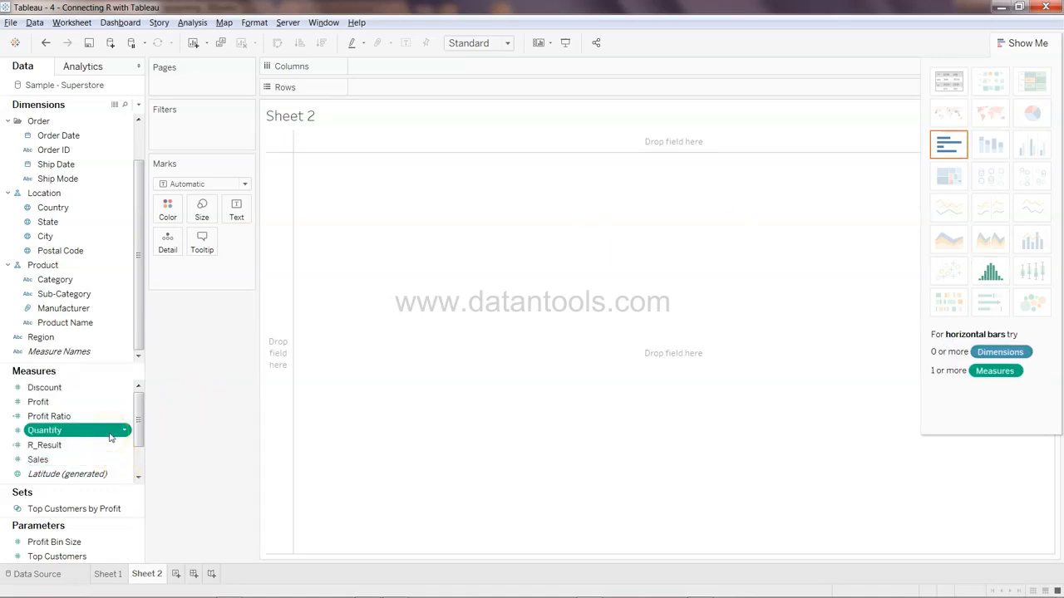
click(989, 273)
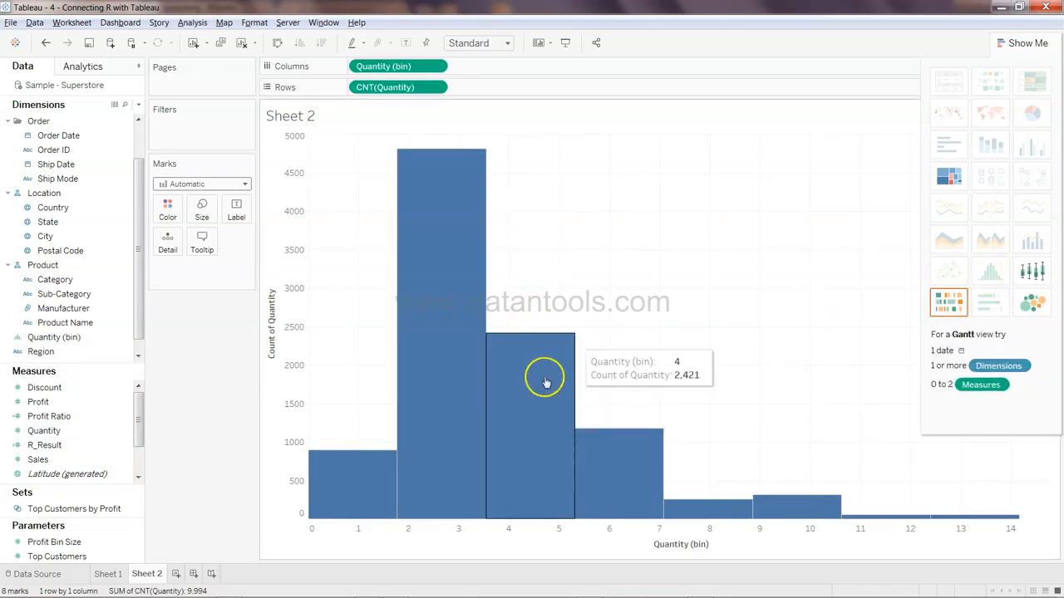
click(1039, 40)
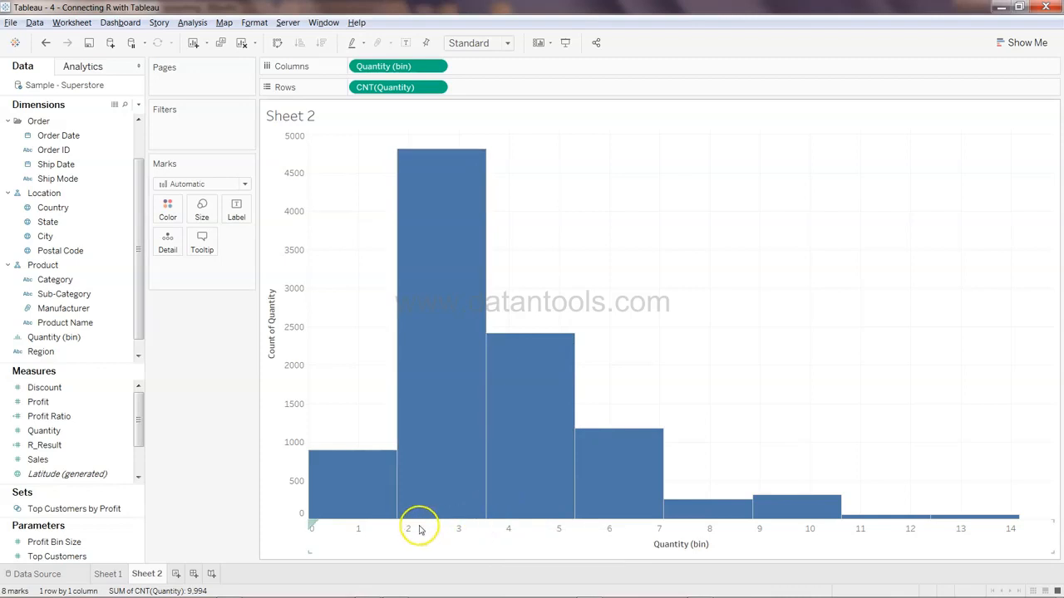
Edit the Quantity (bin) field and set its bin size to 2
mouse_move(470, 436)
mouse_move(440, 337)
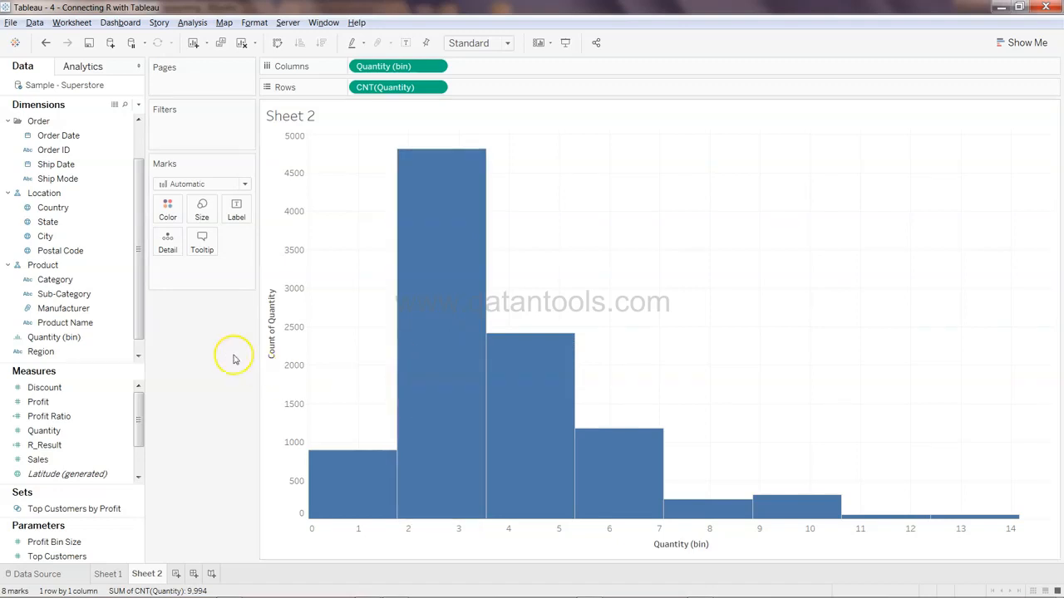
click(116, 339)
click(83, 251)
click(116, 340)
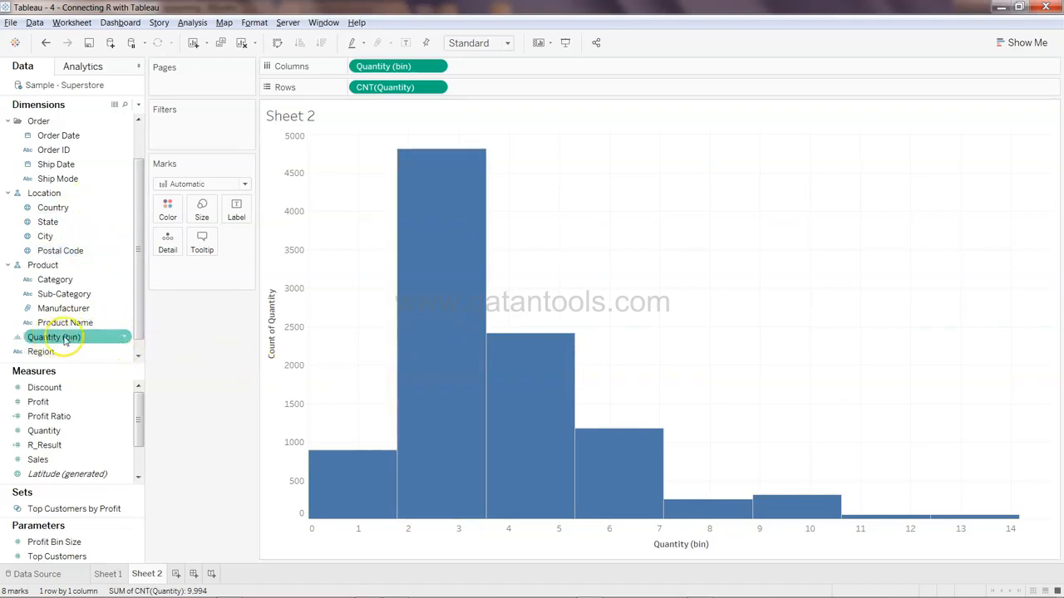
click(125, 341)
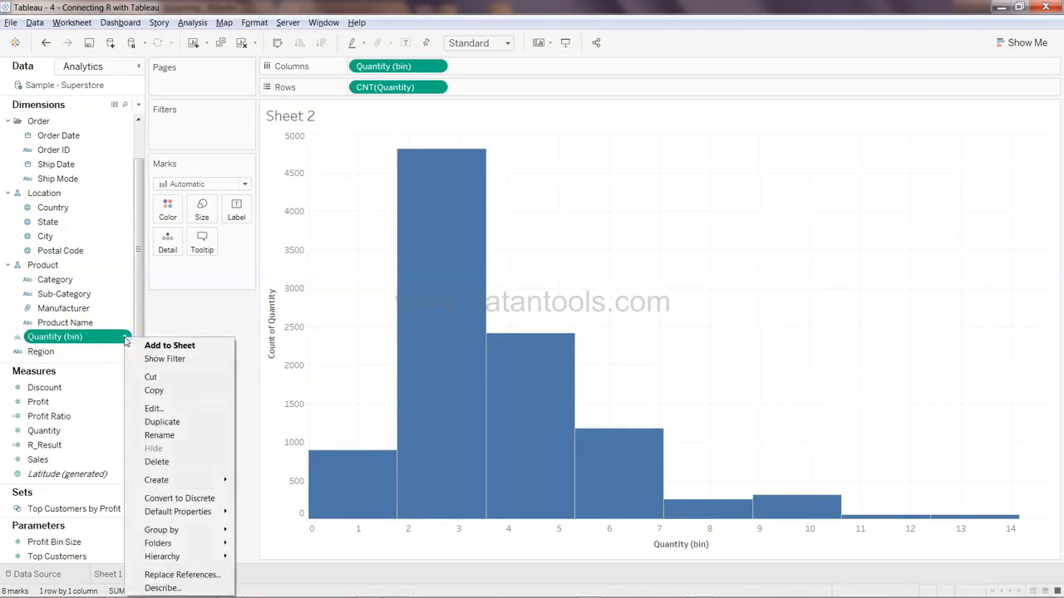
click(169, 410)
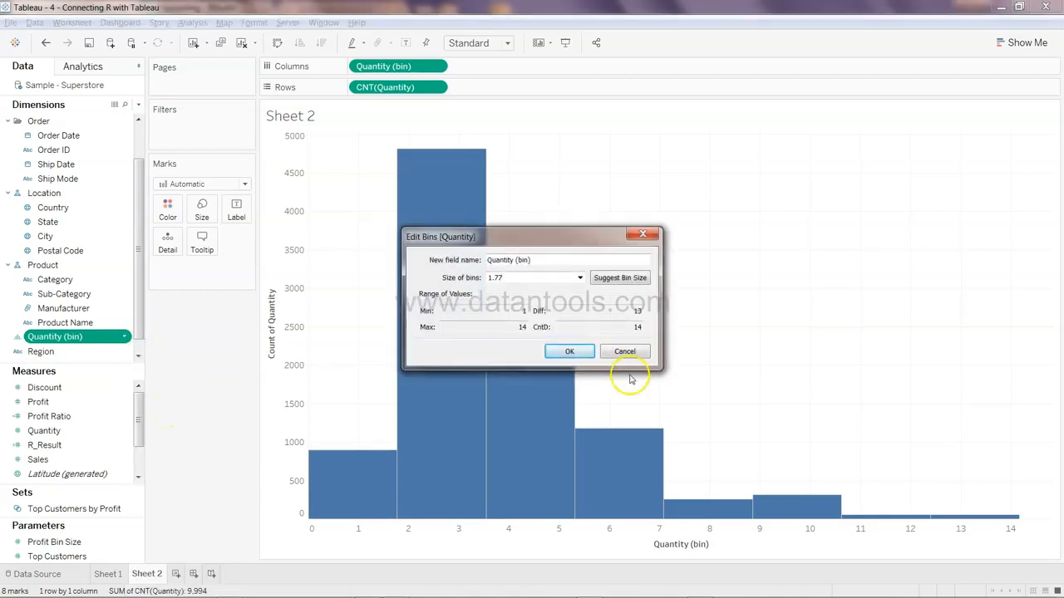
click(579, 278)
click(519, 287)
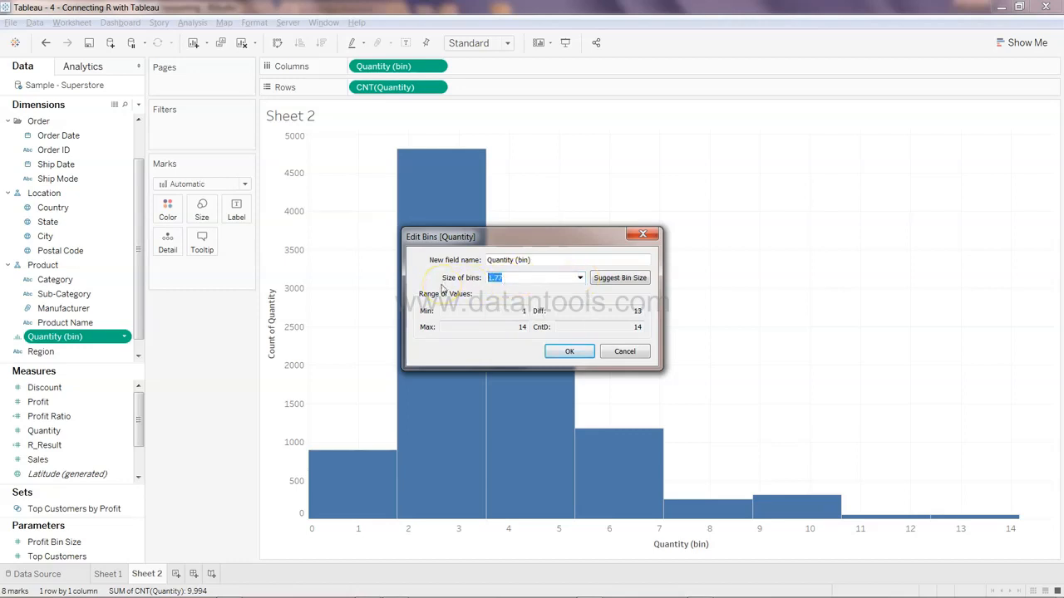
text(2)
click(579, 354)
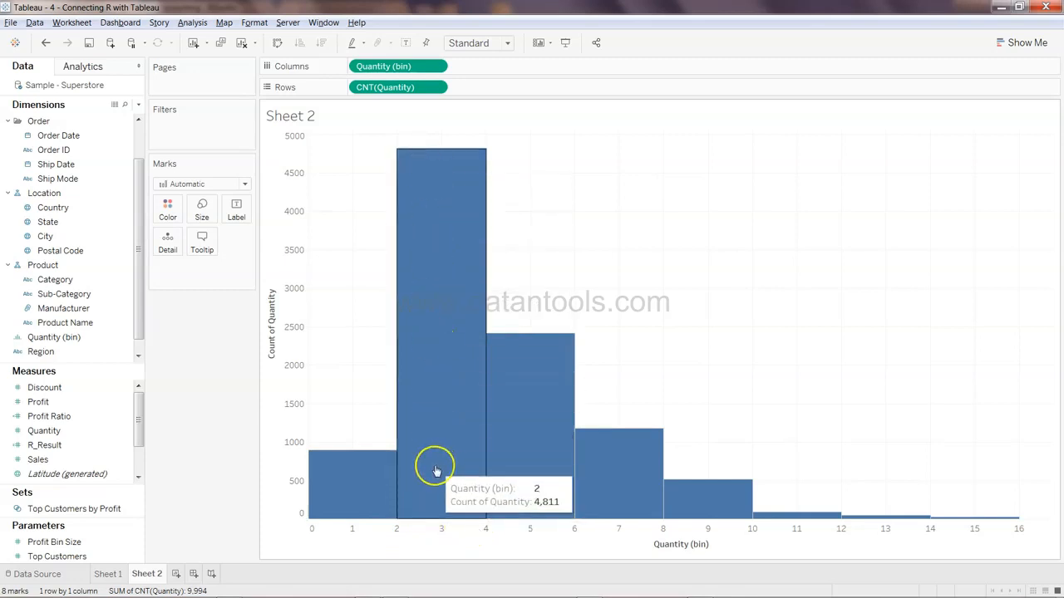
Edit the Quantity (bin) field again and set its bin size to 5
click(108, 338)
right_click(129, 348)
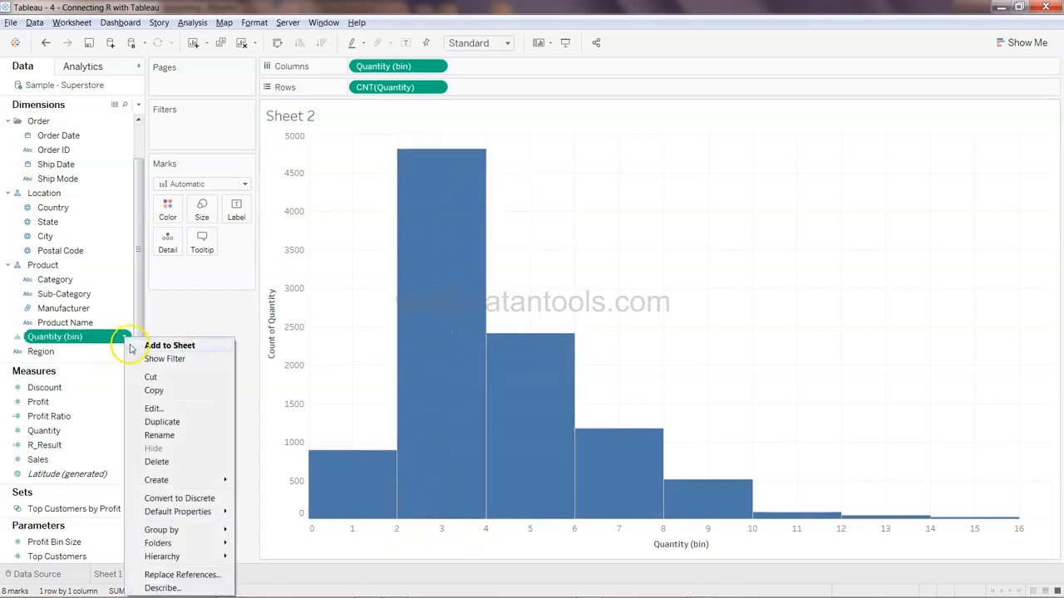
click(166, 409)
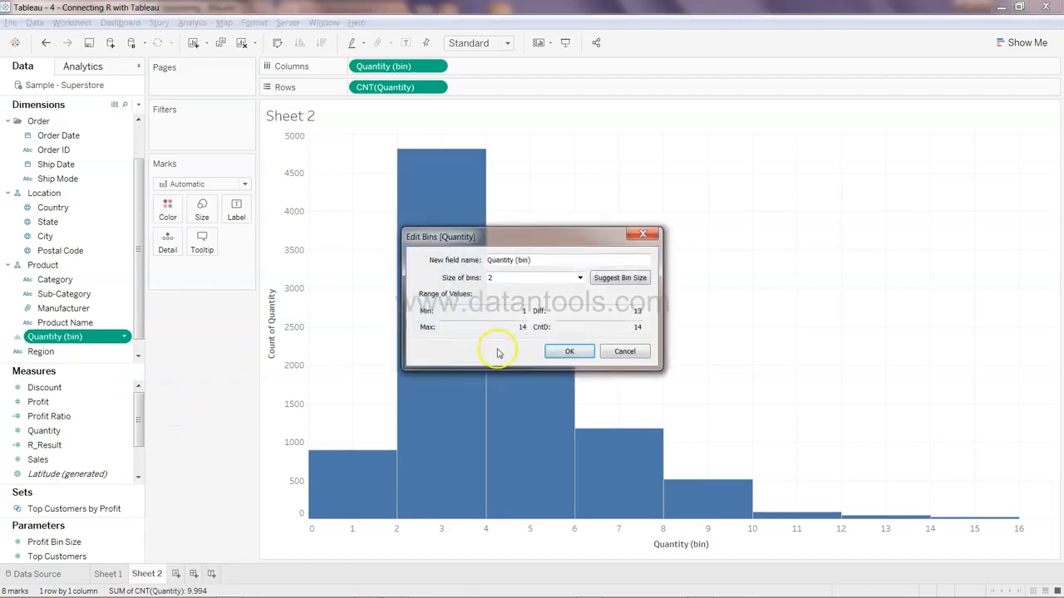
click(580, 277)
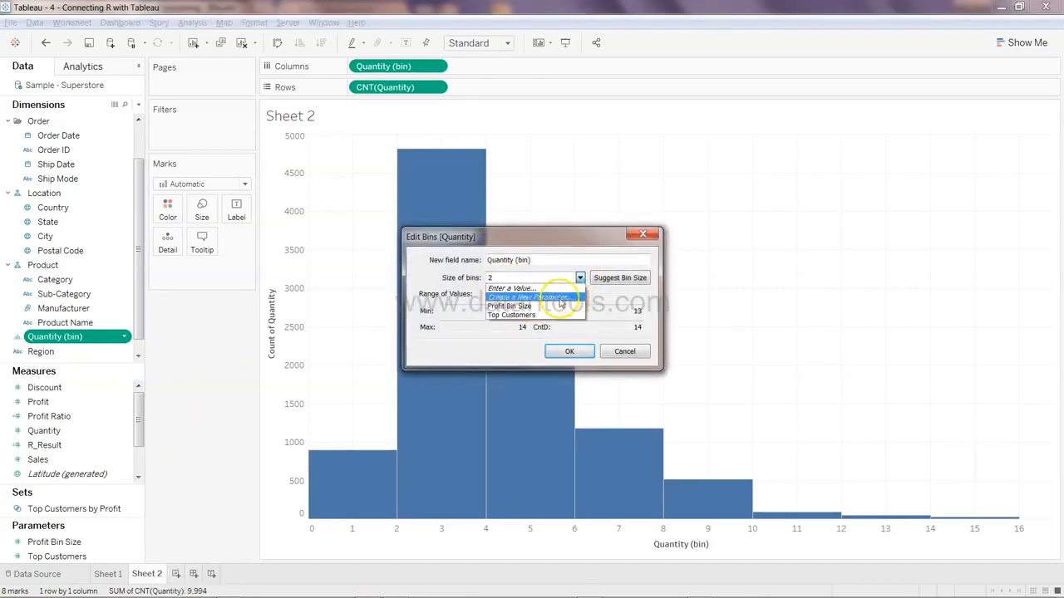
click(555, 300)
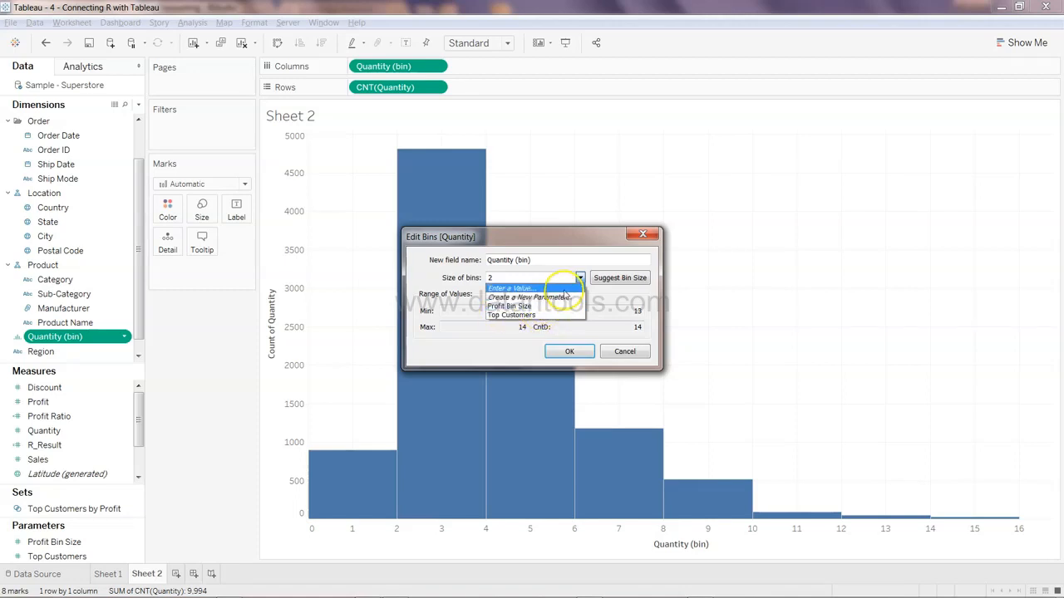
click(524, 288)
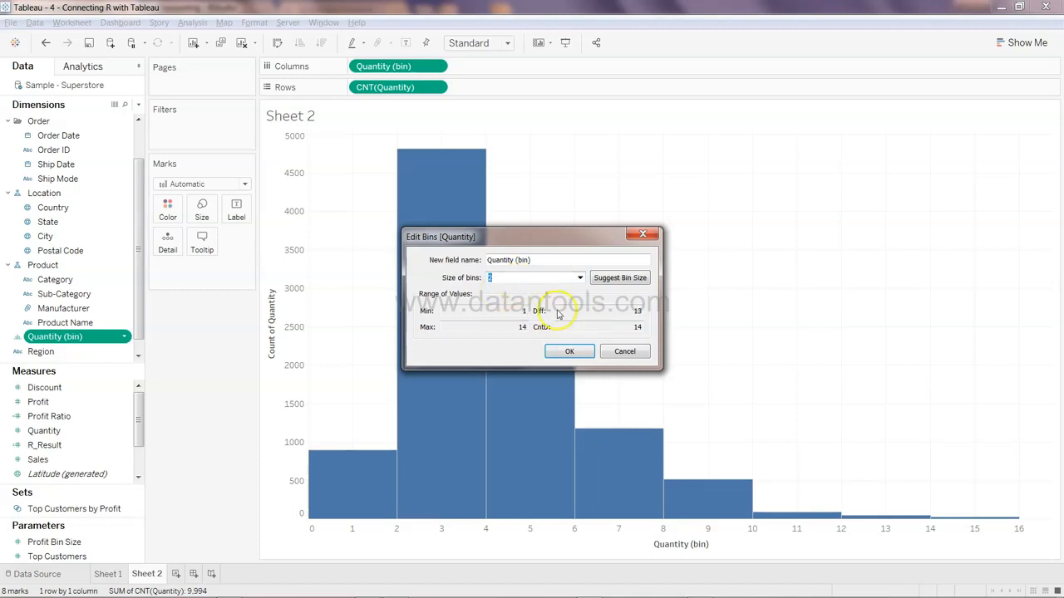
text(5)
click(570, 352)
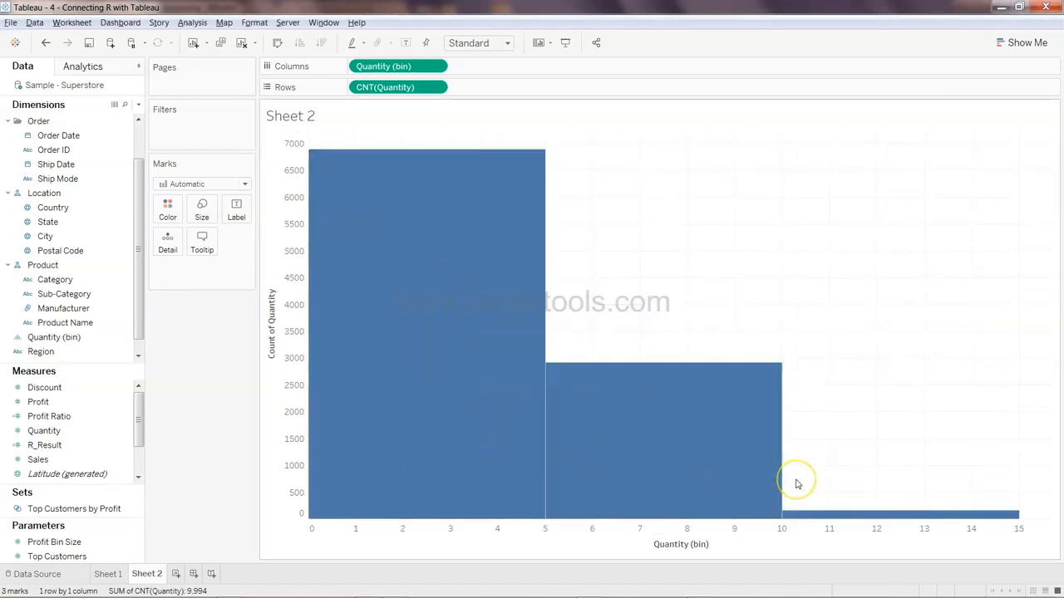
Inspect the counts of the individual histogram bars
mouse_move(338, 368)
click(657, 501)
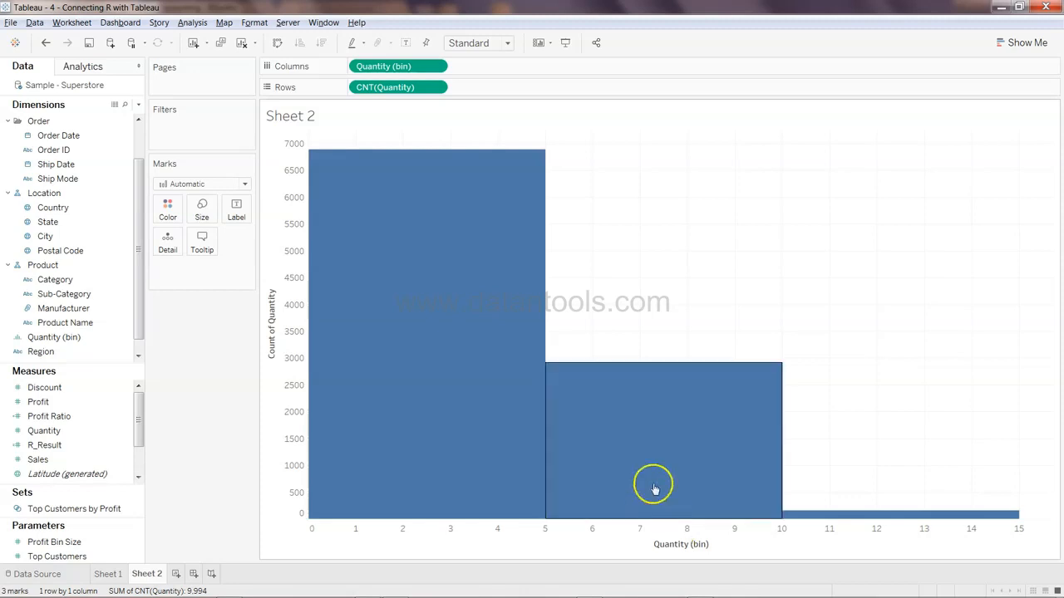
click(434, 324)
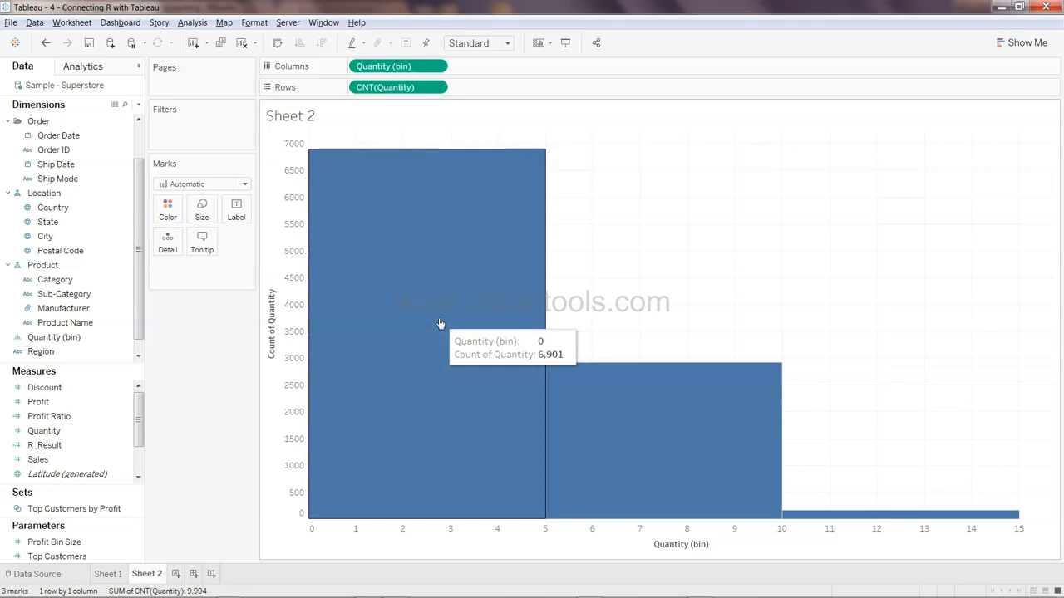
click(285, 505)
Switch to the presentation slides to review the descriptive analytics outline and return to Tableau
key(alt+Tab)
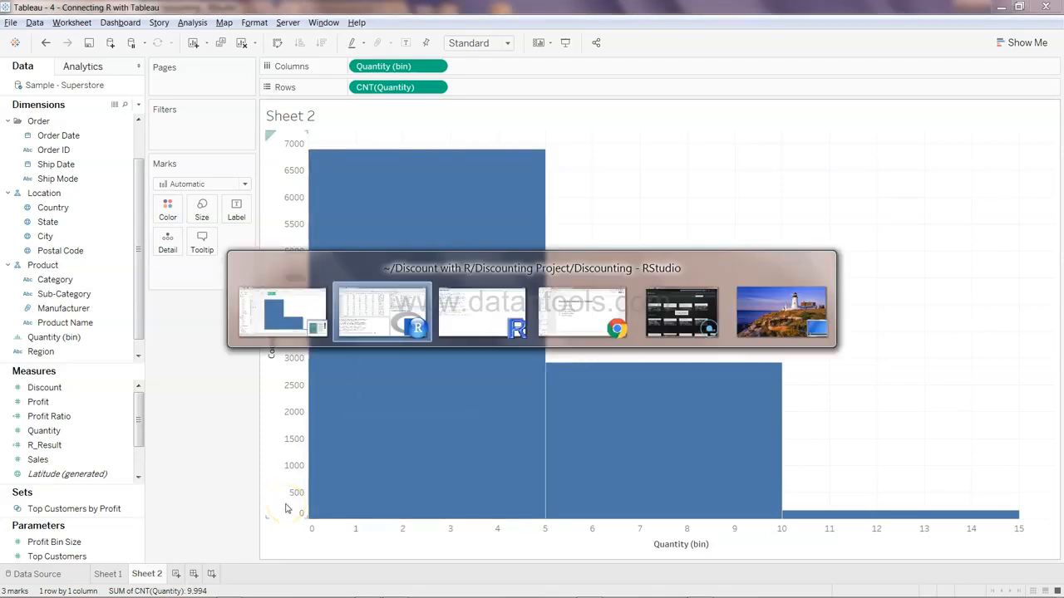
key(alt+Tab)
key(alt+Tab)
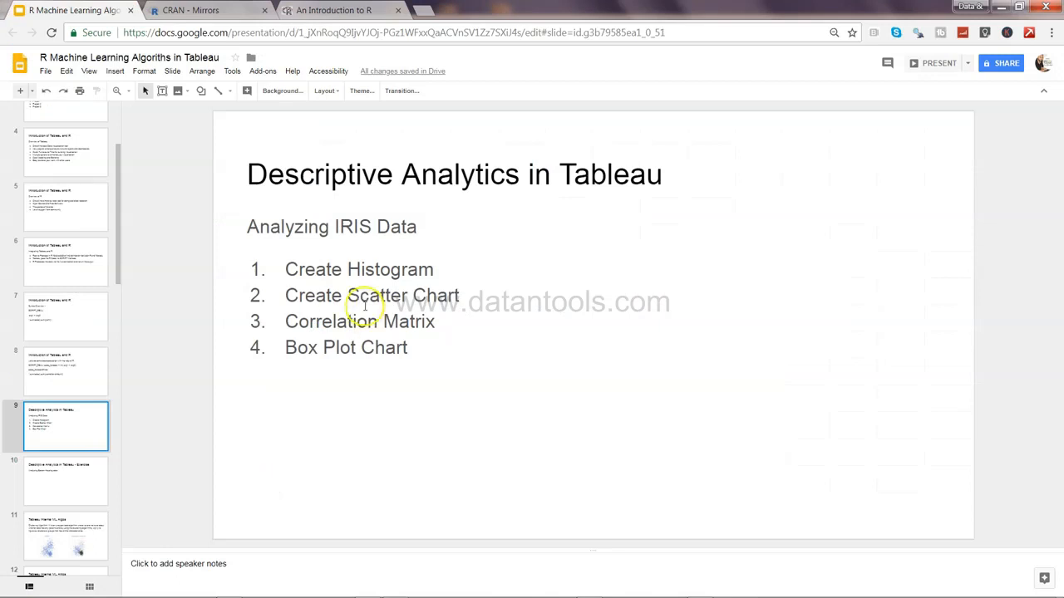
key(alt+Tab)
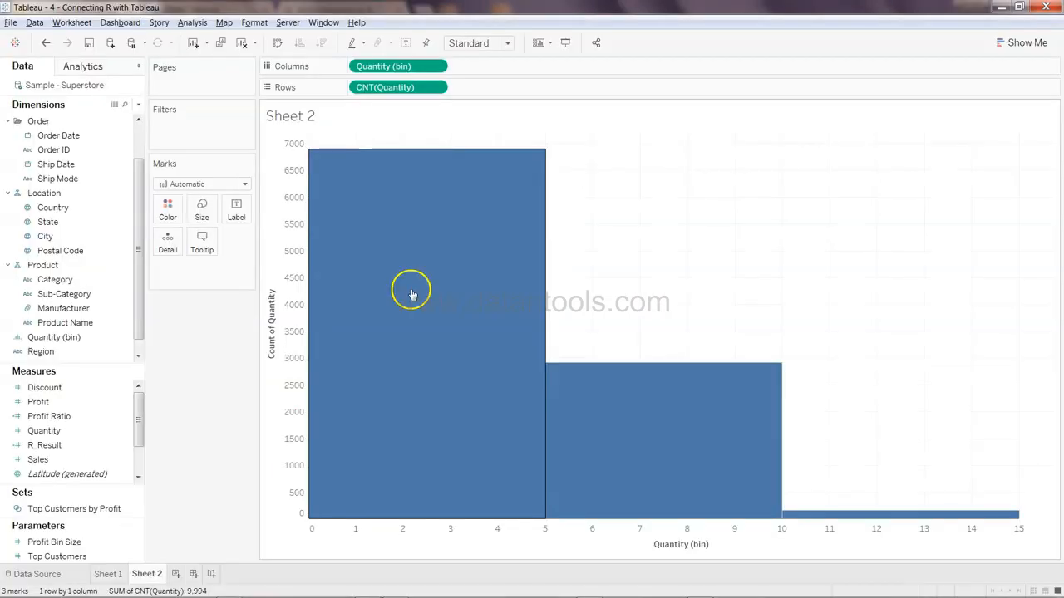
On a new sheet, plot Sales against Quantity as a scatter plot with aggregate measures turned off
click(176, 574)
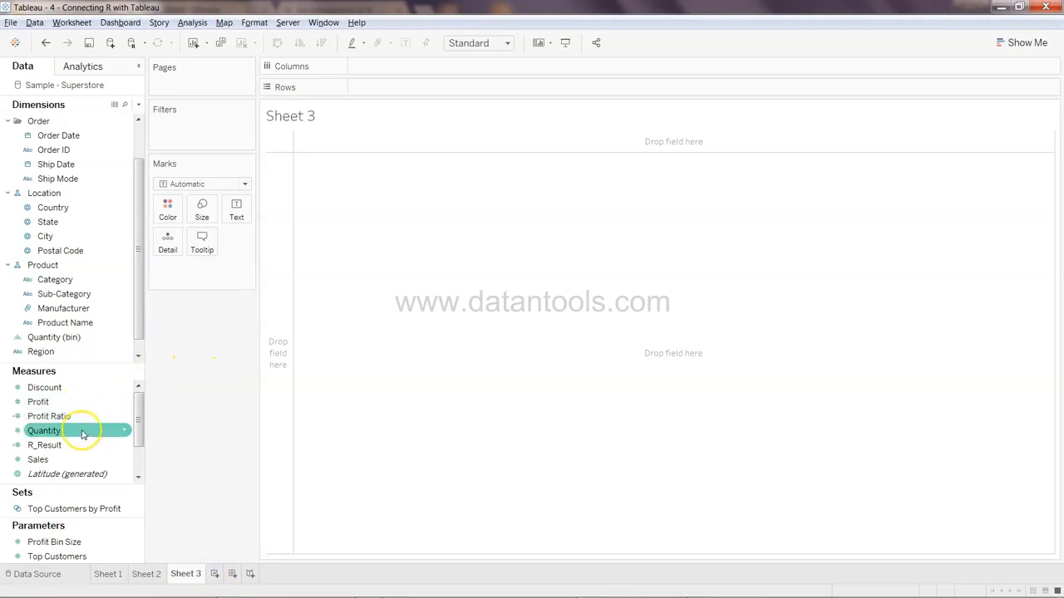
drag(83, 464, 440, 90)
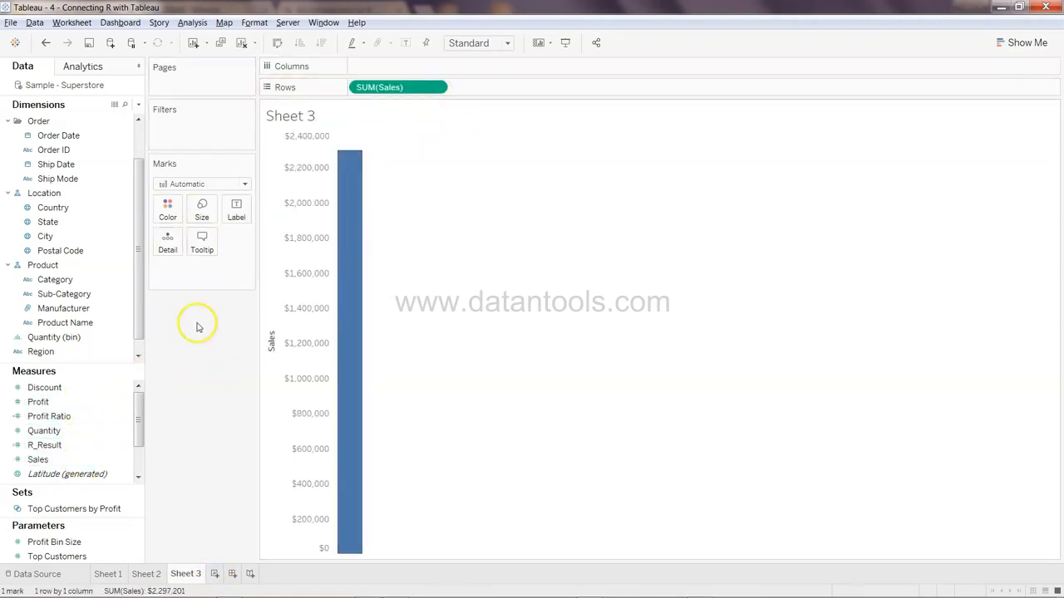
drag(85, 431, 487, 74)
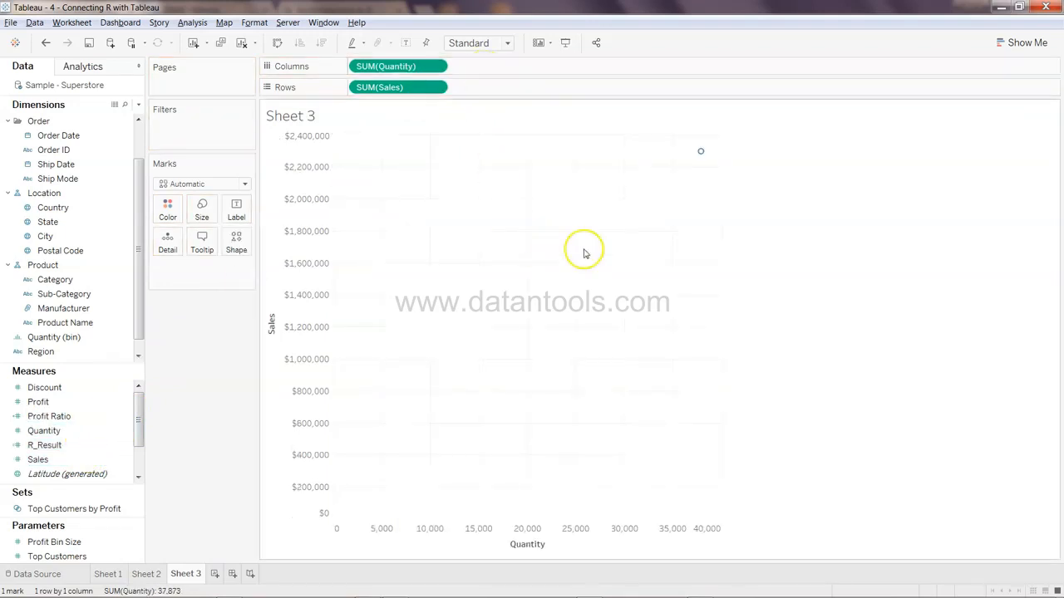
mouse_move(700, 158)
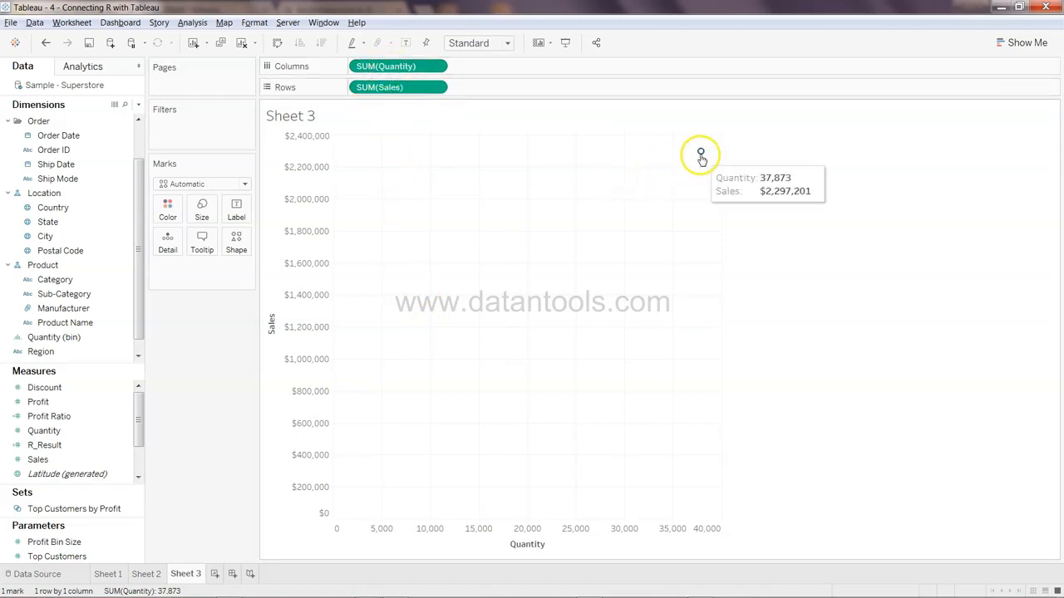
click(192, 22)
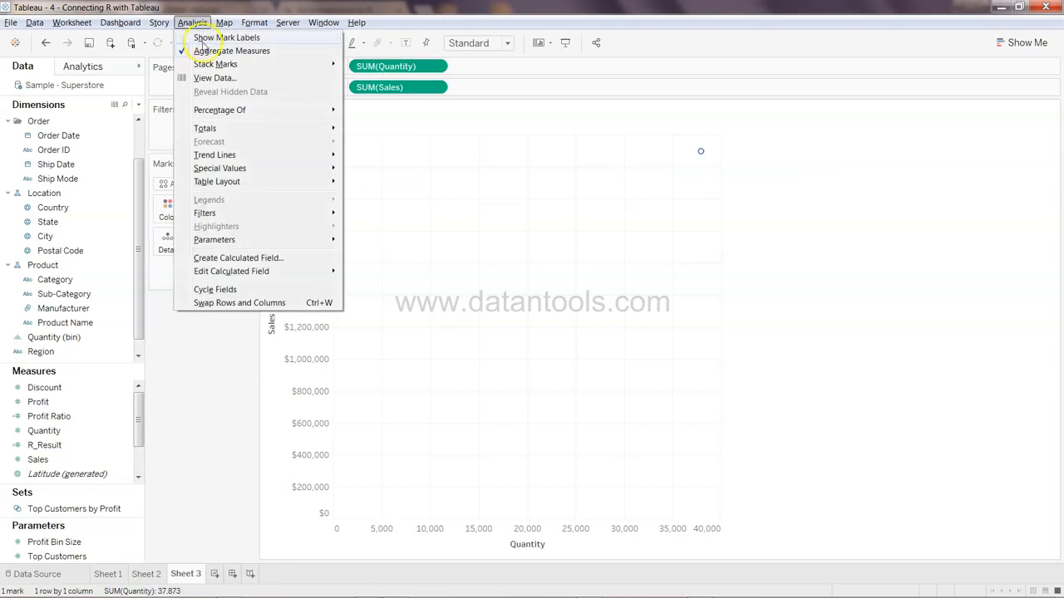
click(206, 51)
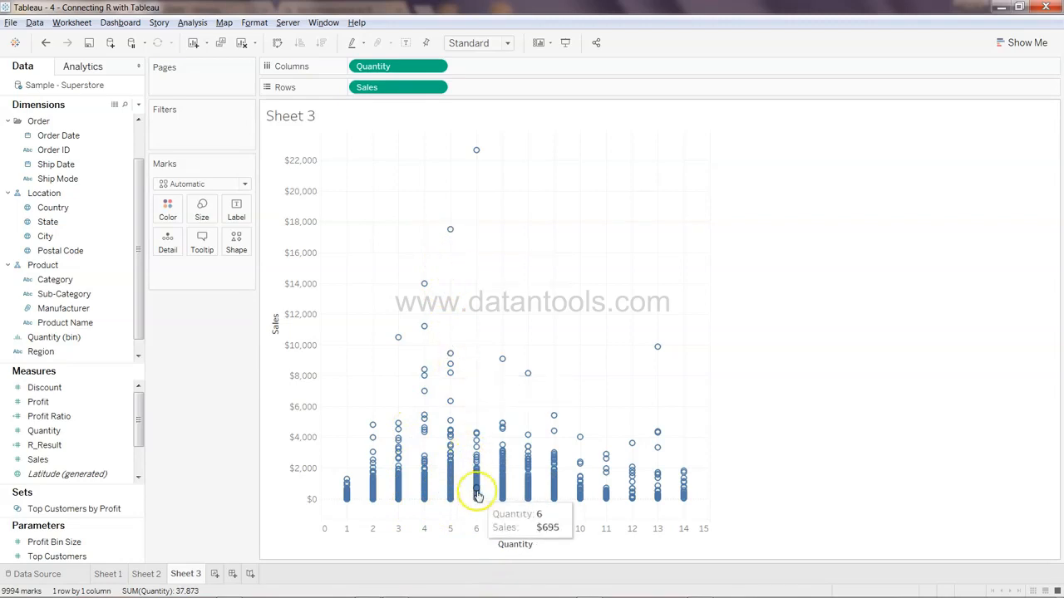
mouse_move(477, 155)
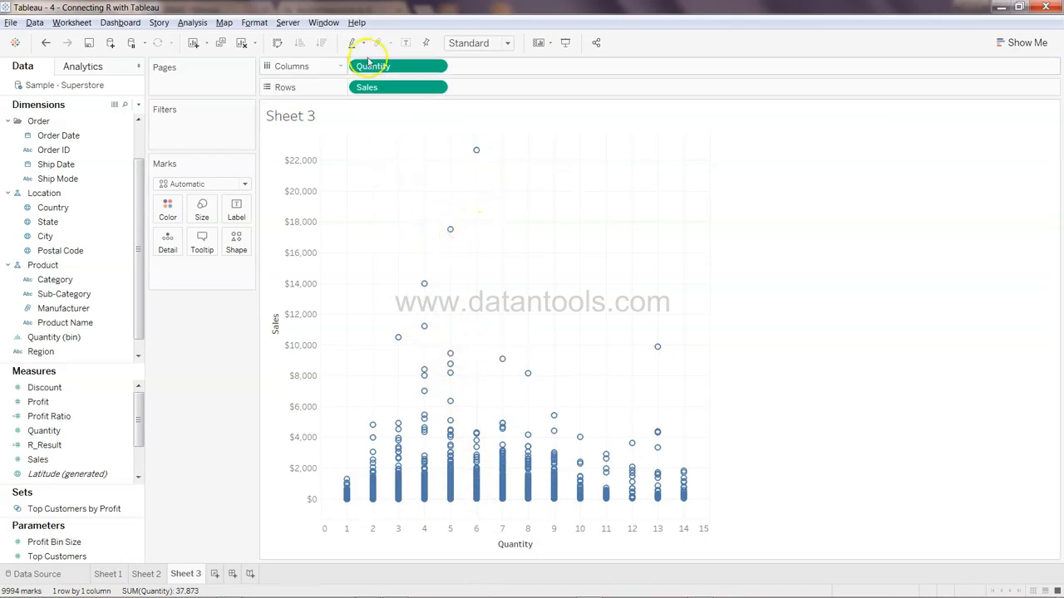
Replace Quantity with Profit on columns and inspect a selection of the low-profit marks
drag(384, 70, 422, 75)
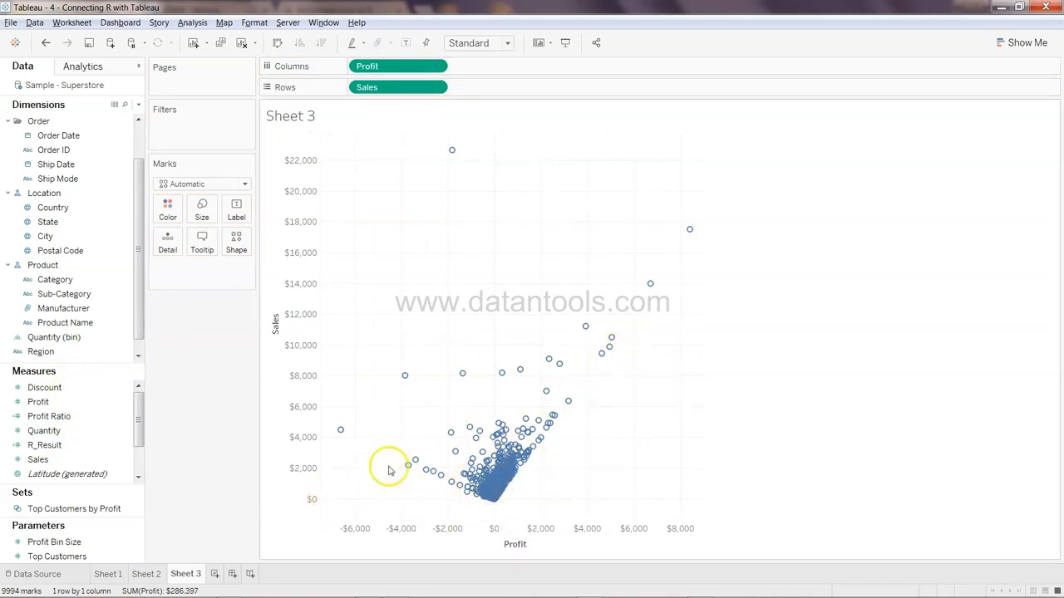
drag(325, 330, 489, 508)
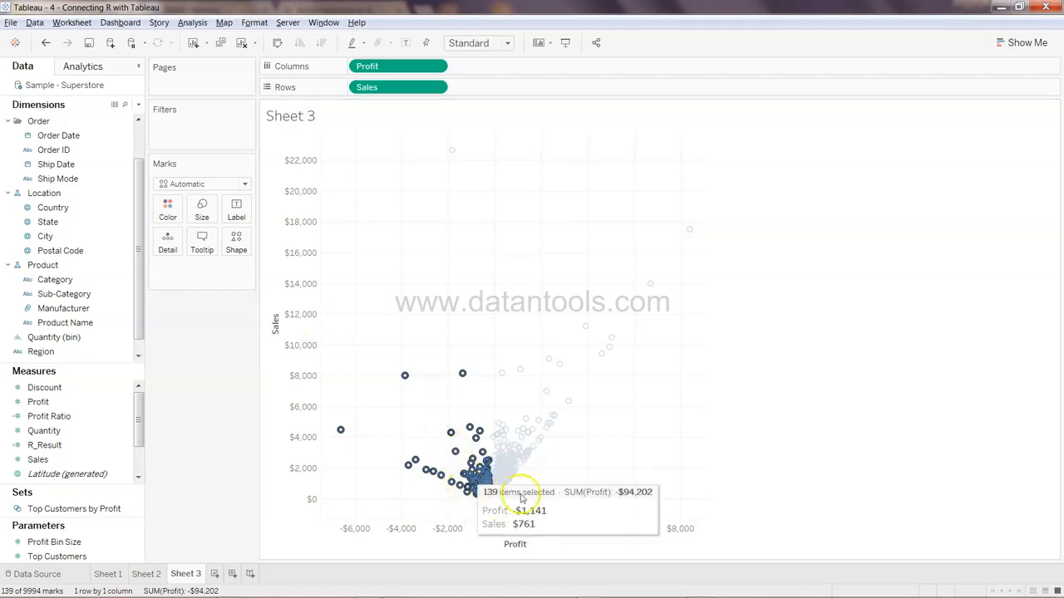
click(531, 321)
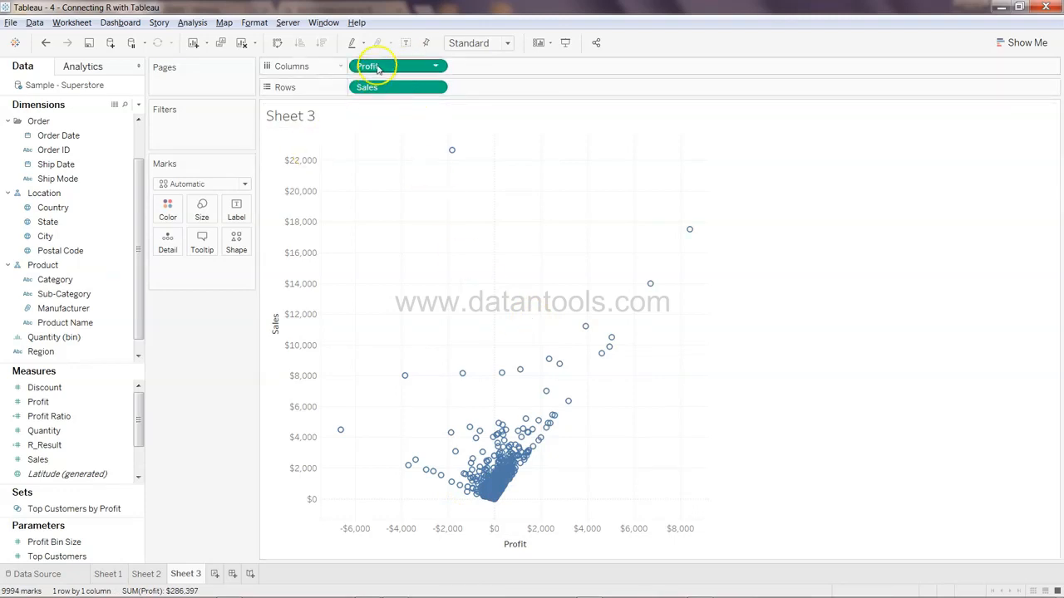
Replace Profit with Discount on columns of the scatter plot
drag(397, 71, 80, 416)
drag(102, 381, 427, 73)
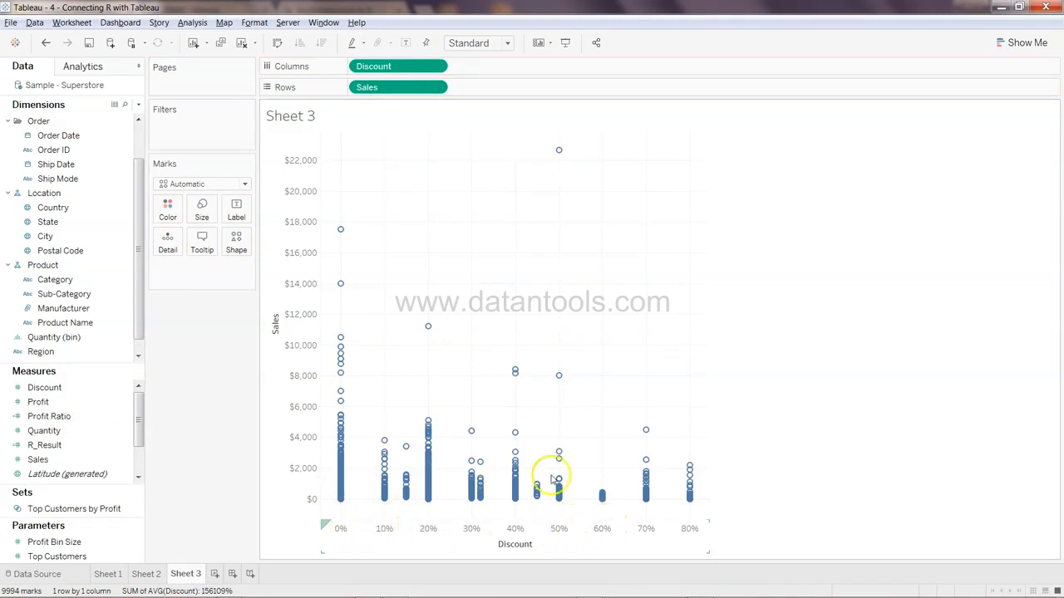
mouse_move(560, 153)
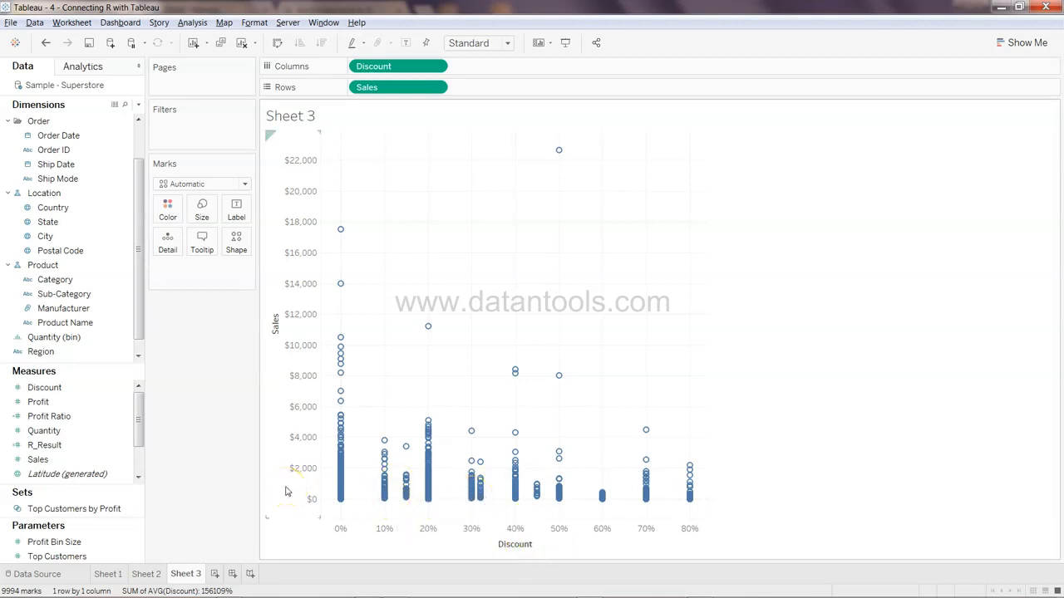
mouse_move(147, 415)
mouse_down()
mouse_move(138, 451)
mouse_move(150, 395)
mouse_up()
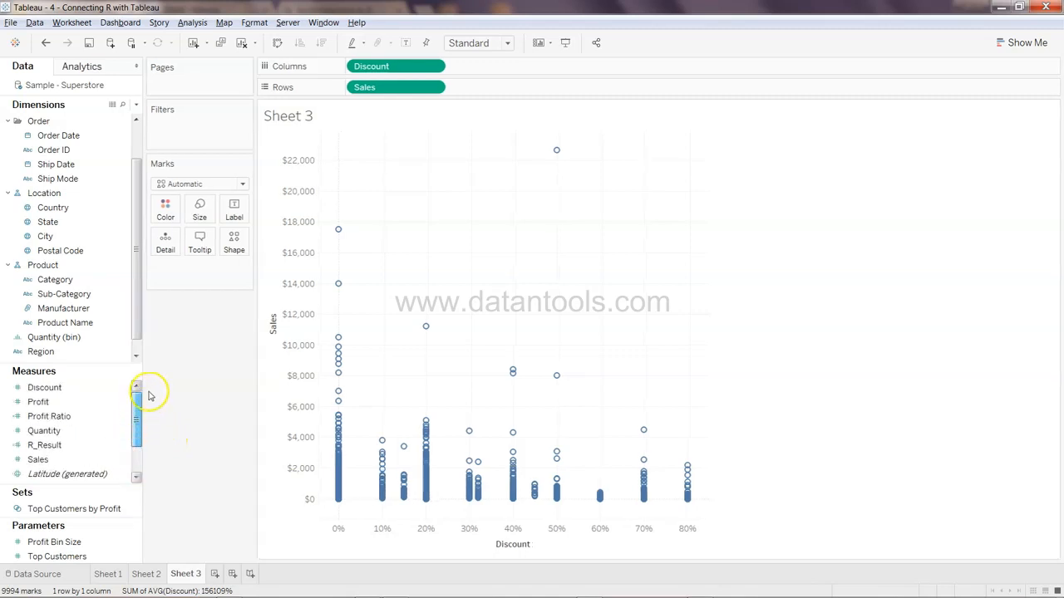
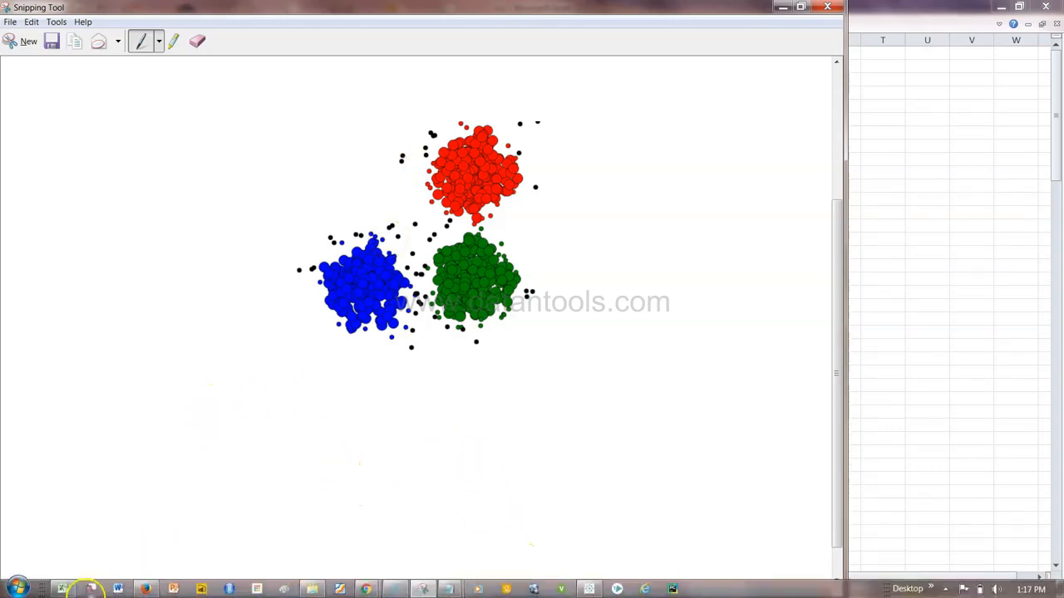
Switch to the iris spreadsheet and examine its measure columns and the distinct Species values
click(62, 588)
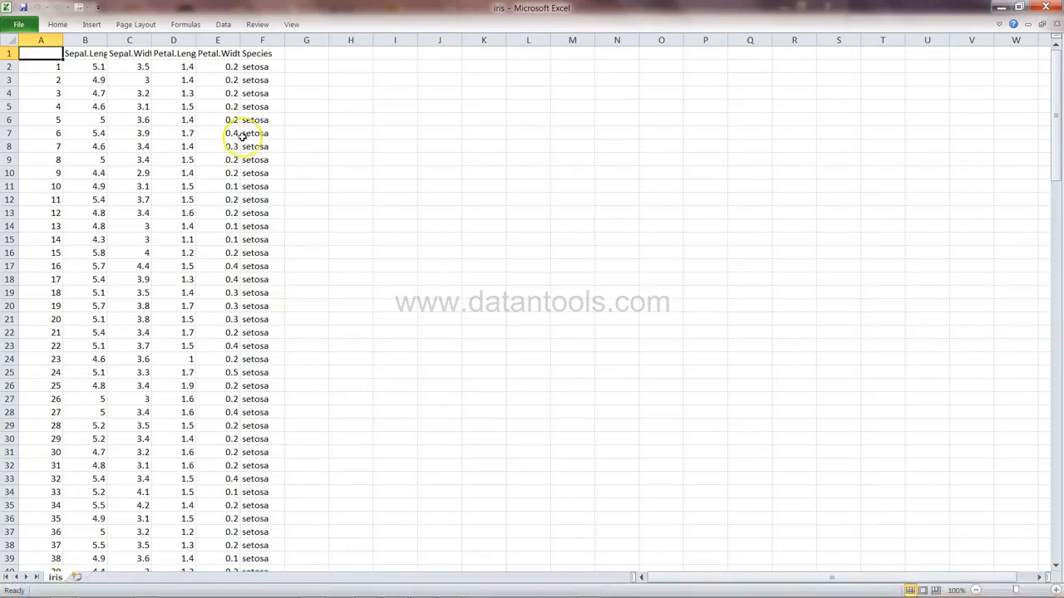
click(84, 55)
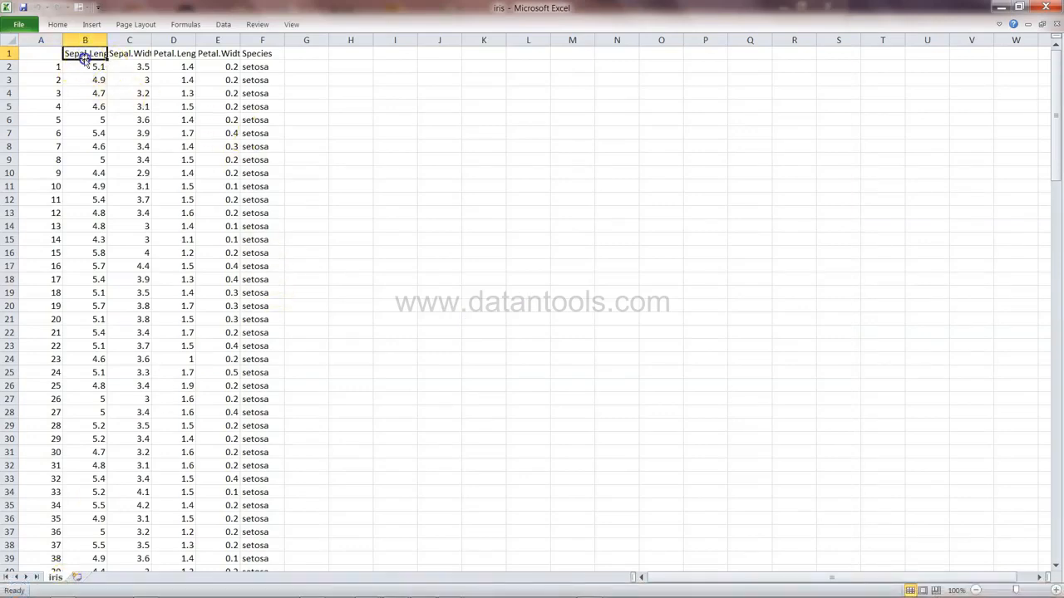
click(127, 55)
click(166, 55)
click(204, 55)
click(257, 55)
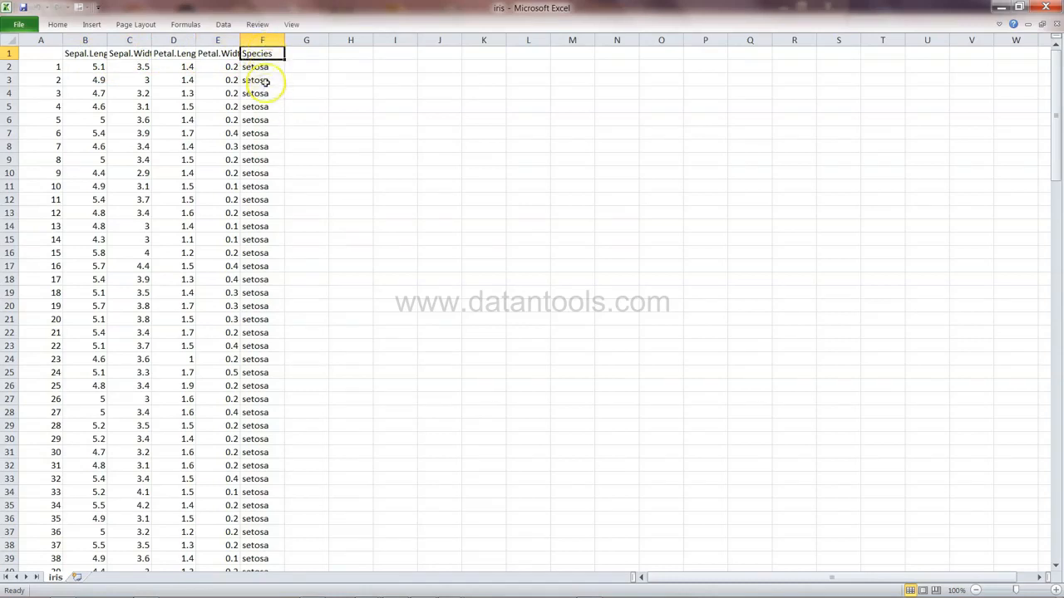
key(alt+Down)
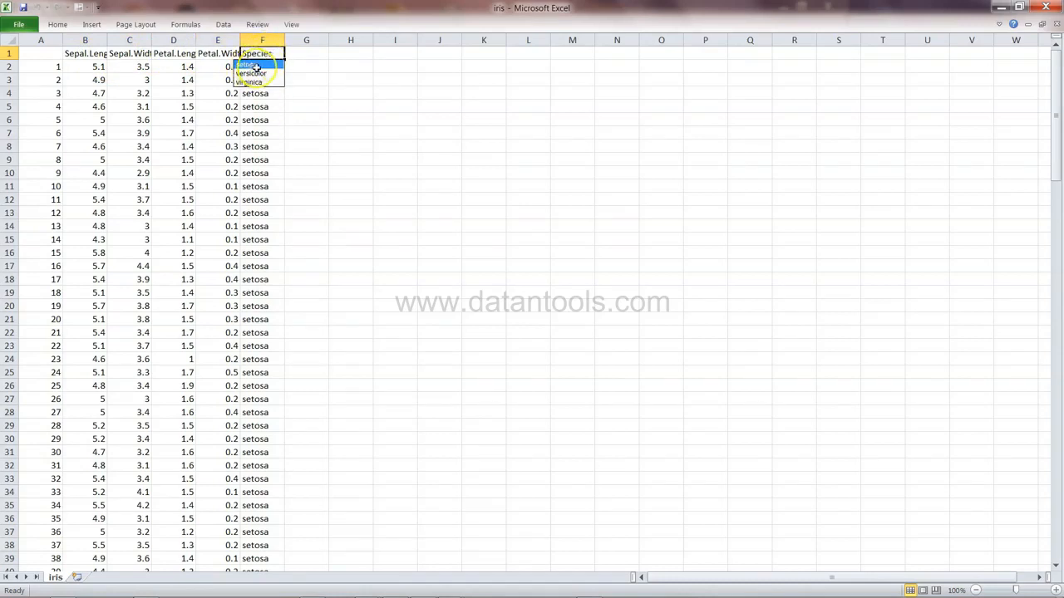
key(Escape)
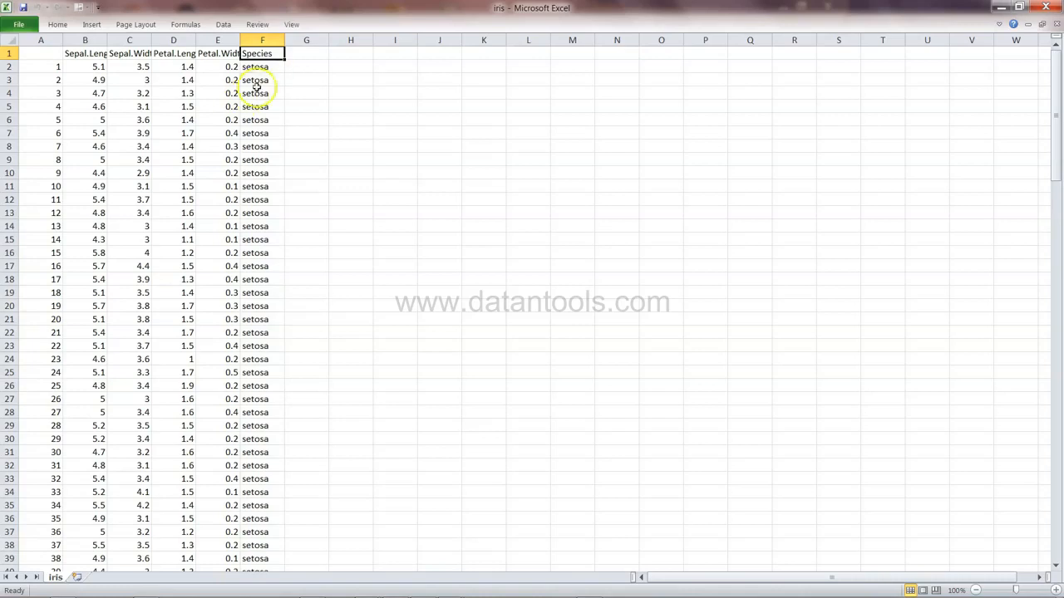
click(263, 40)
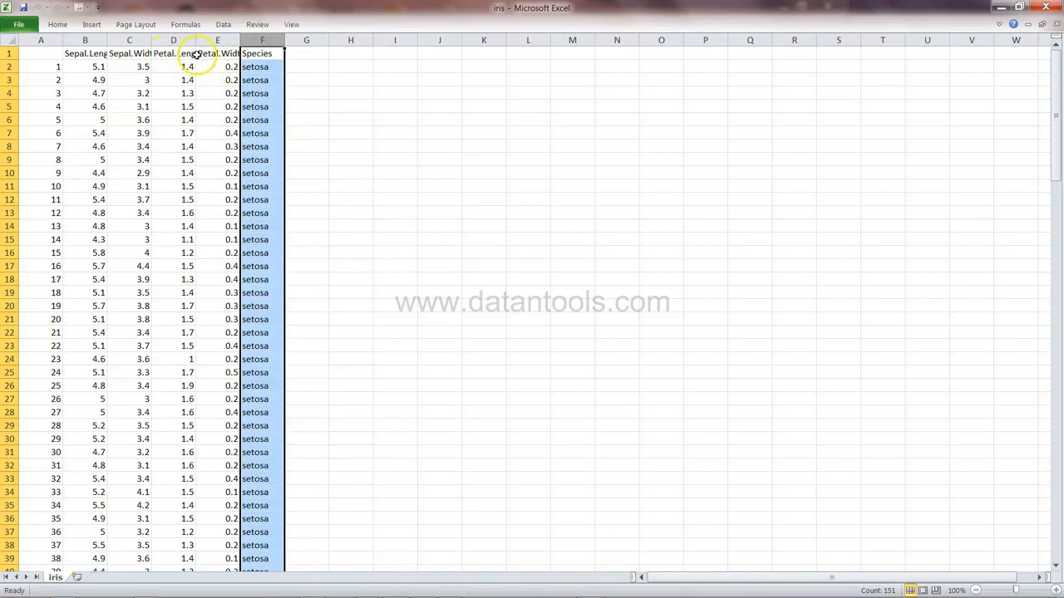
click(262, 54)
key(alt+Down)
key(Escape)
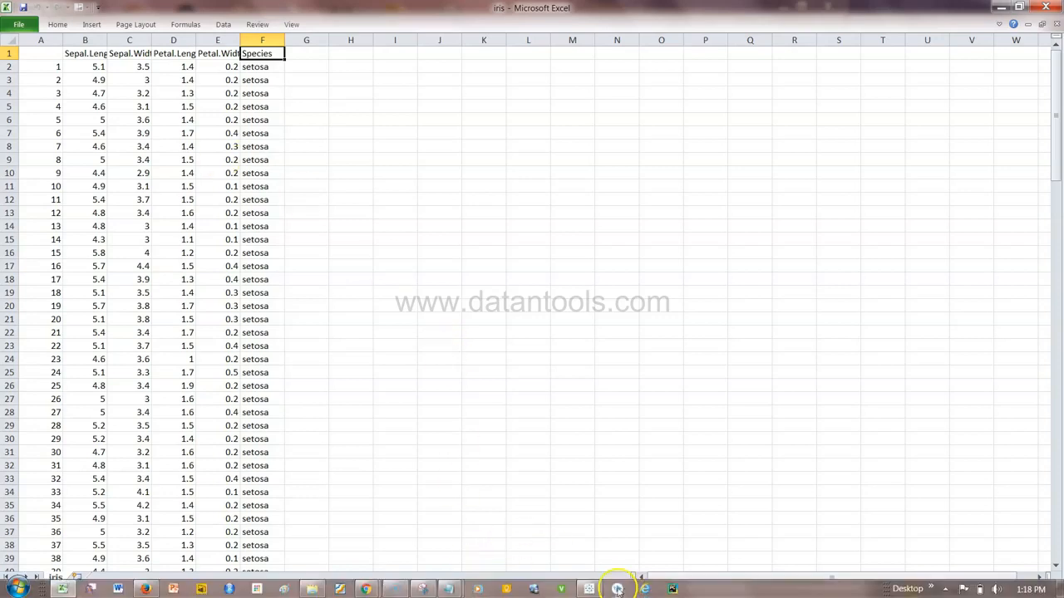
Switch to Tableau and connect to the iris.csv text file on the Desktop
click(592, 584)
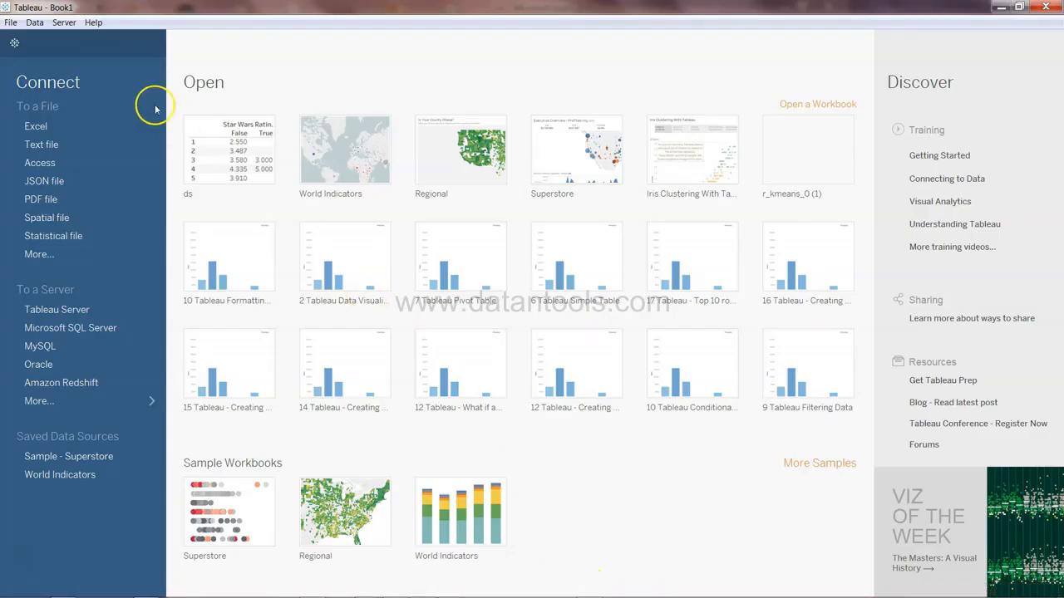
click(110, 147)
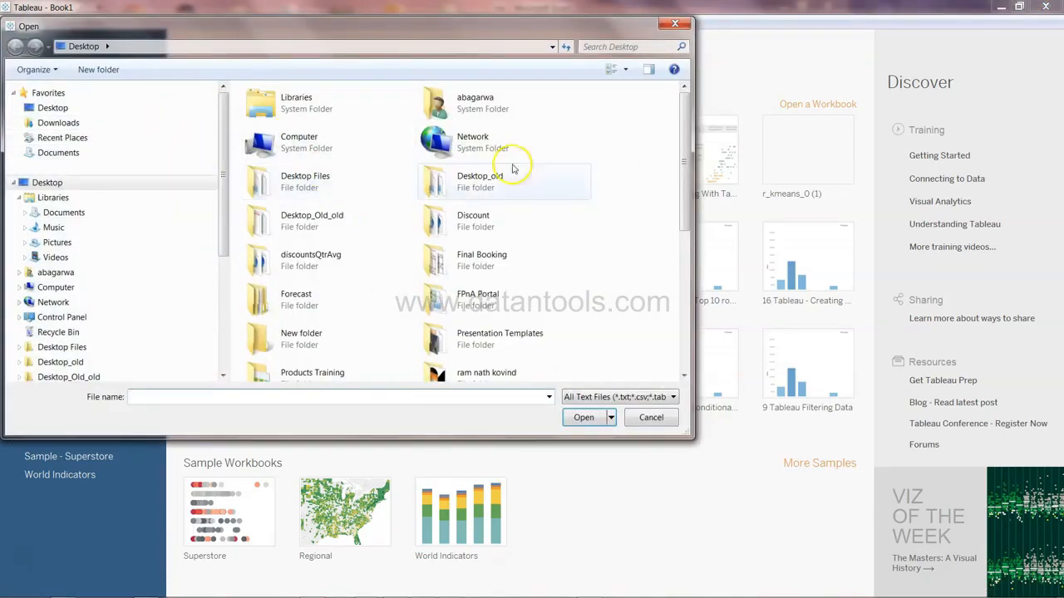
drag(683, 171, 688, 363)
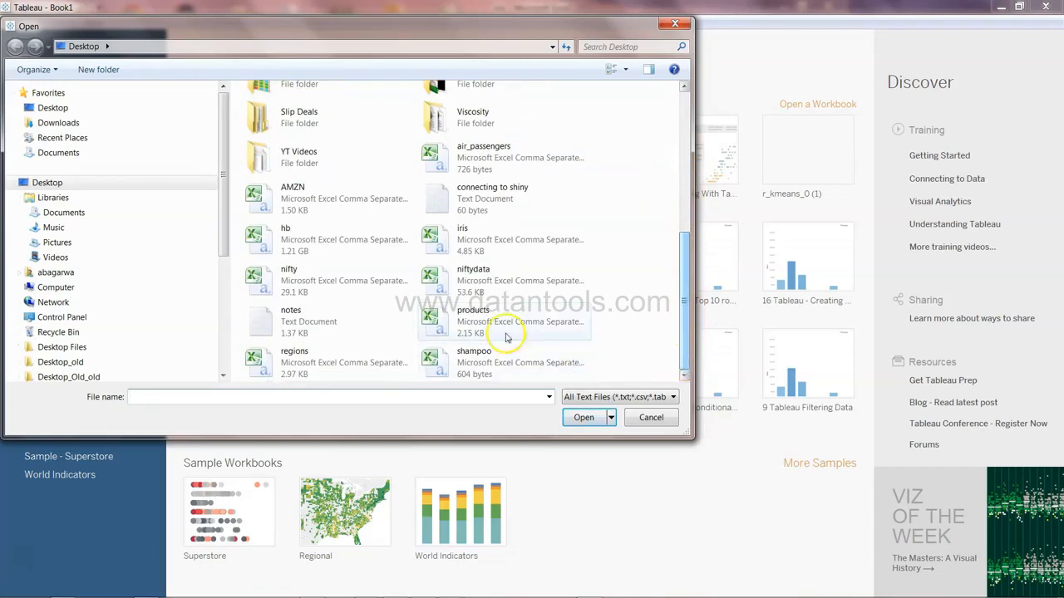
double_click(488, 249)
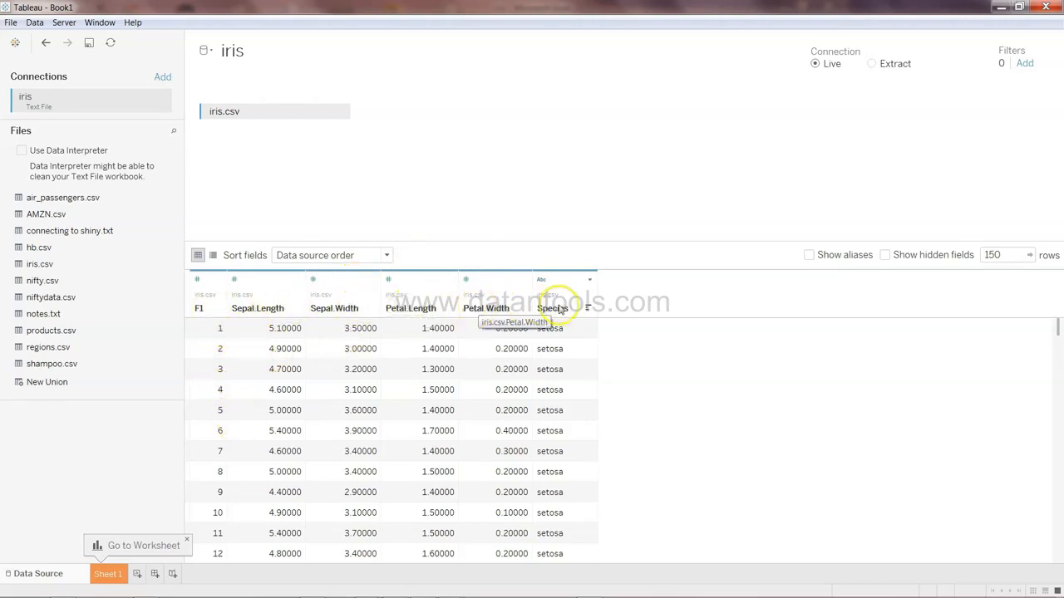
Hide the F1 index field in the data source and open Sheet 1
right_click(214, 301)
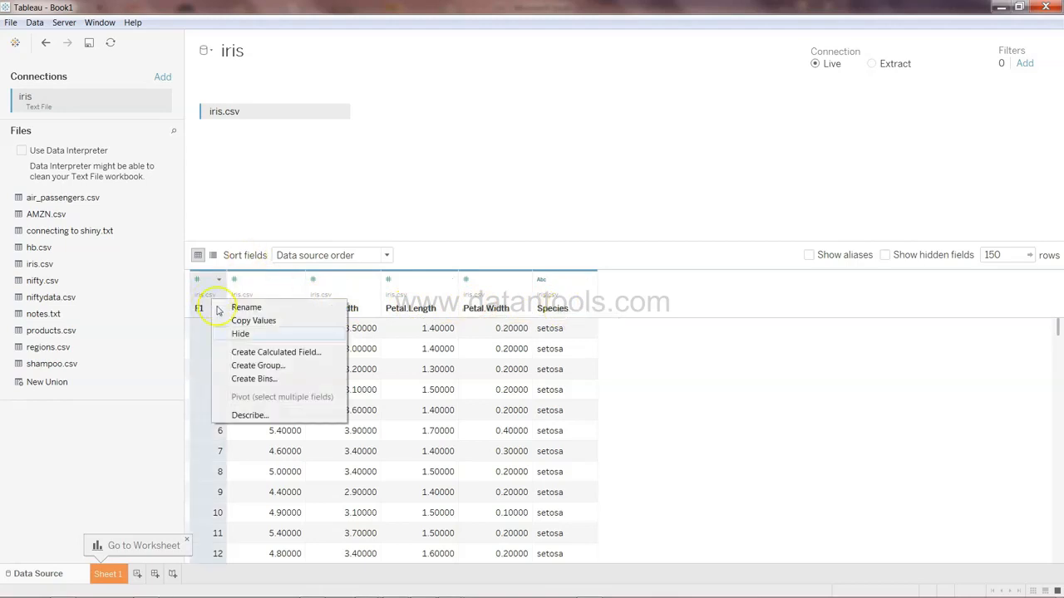
click(274, 334)
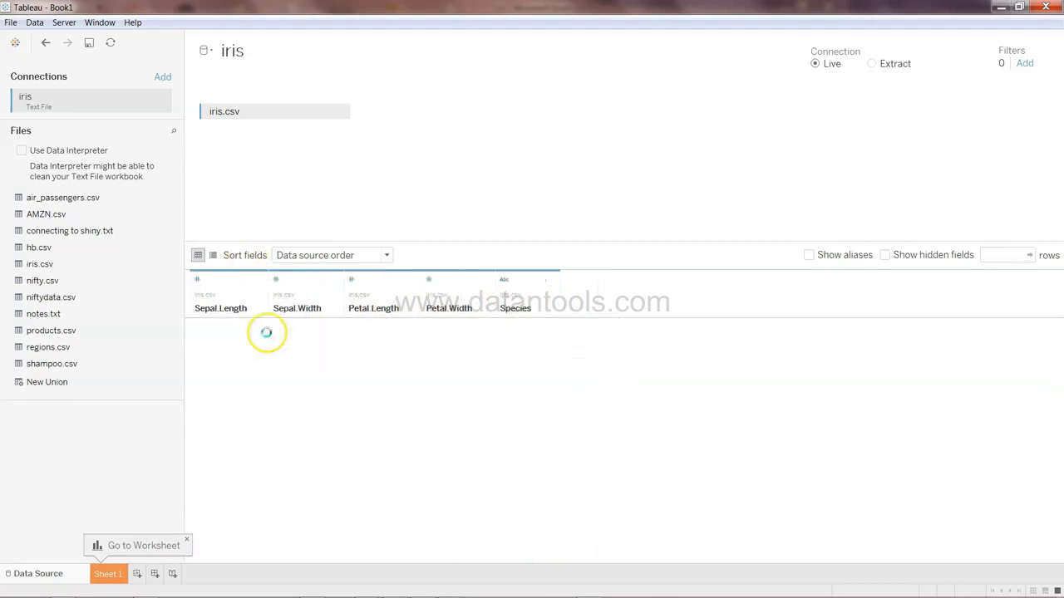
click(107, 573)
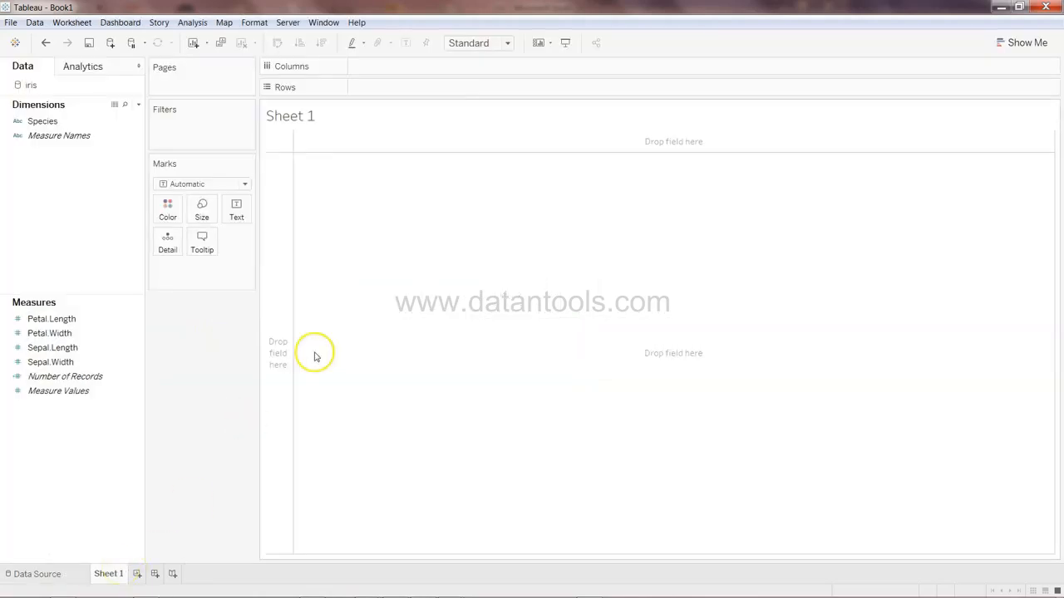
Plot Petal.Width against Petal.Length as a scatter plot with aggregate measures turned off
click(92, 321)
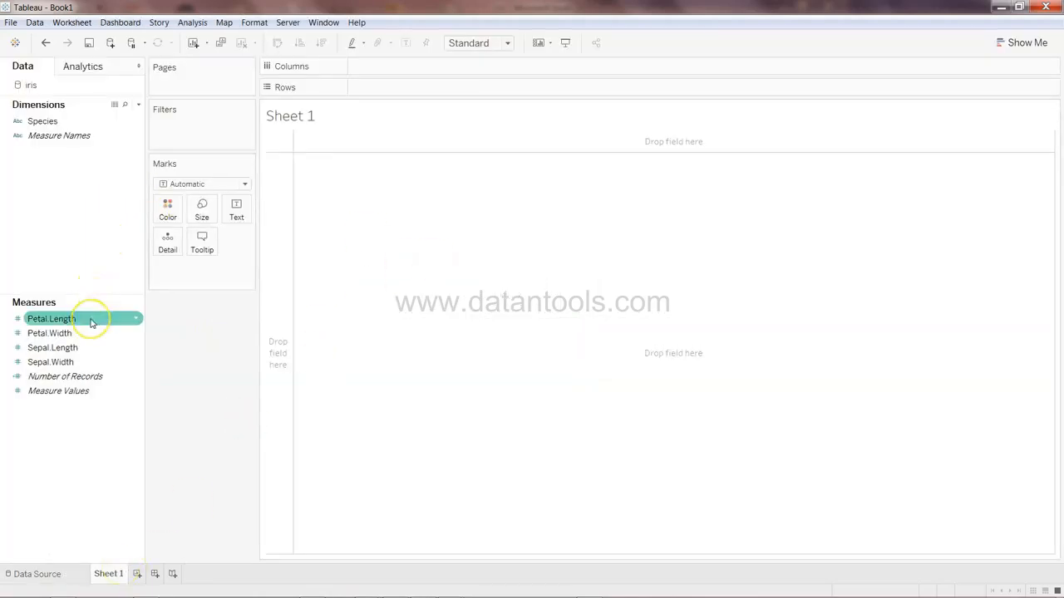
drag(91, 321, 423, 72)
click(66, 334)
drag(66, 333, 427, 88)
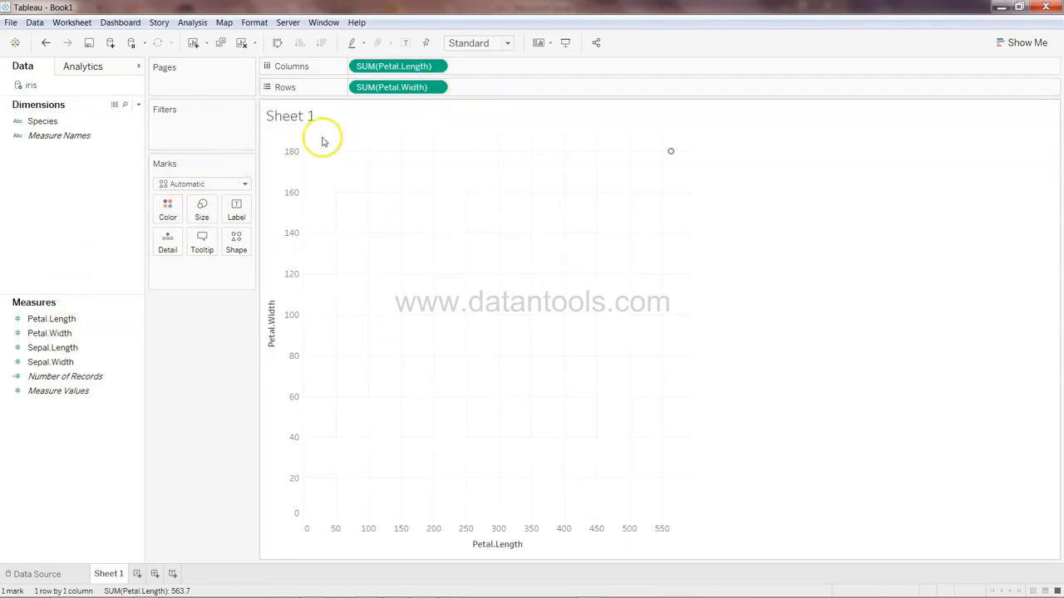
click(193, 23)
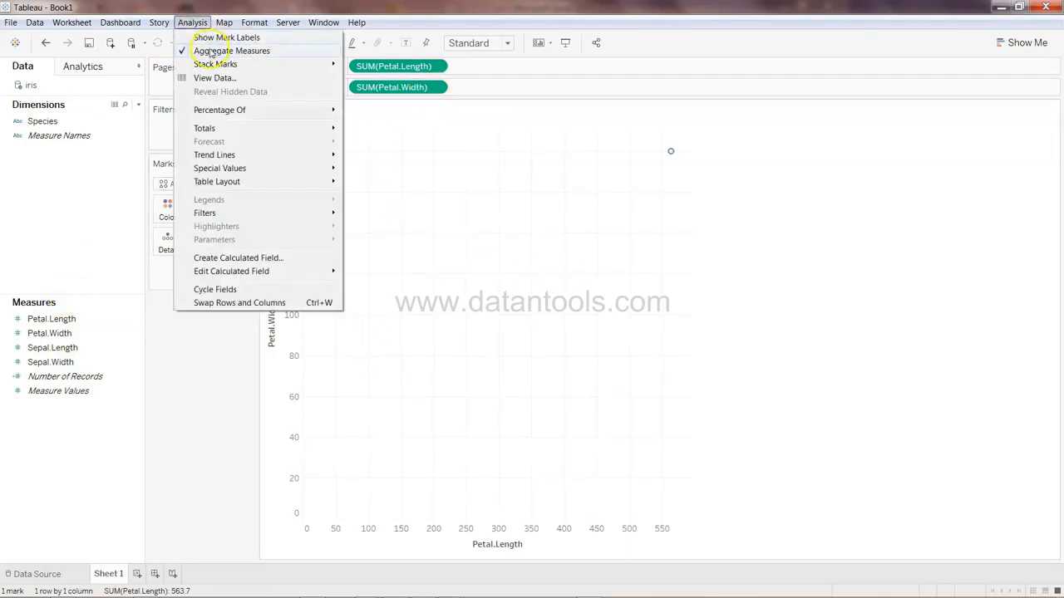
click(240, 52)
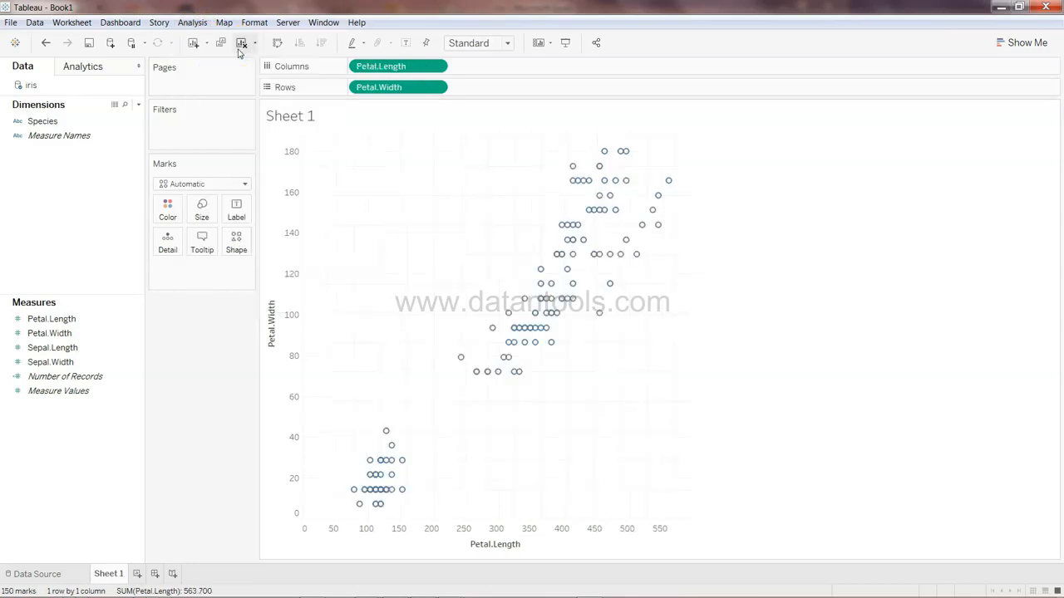
Color the scatter marks by Species to compare groups, then remove the Species color again
click(194, 22)
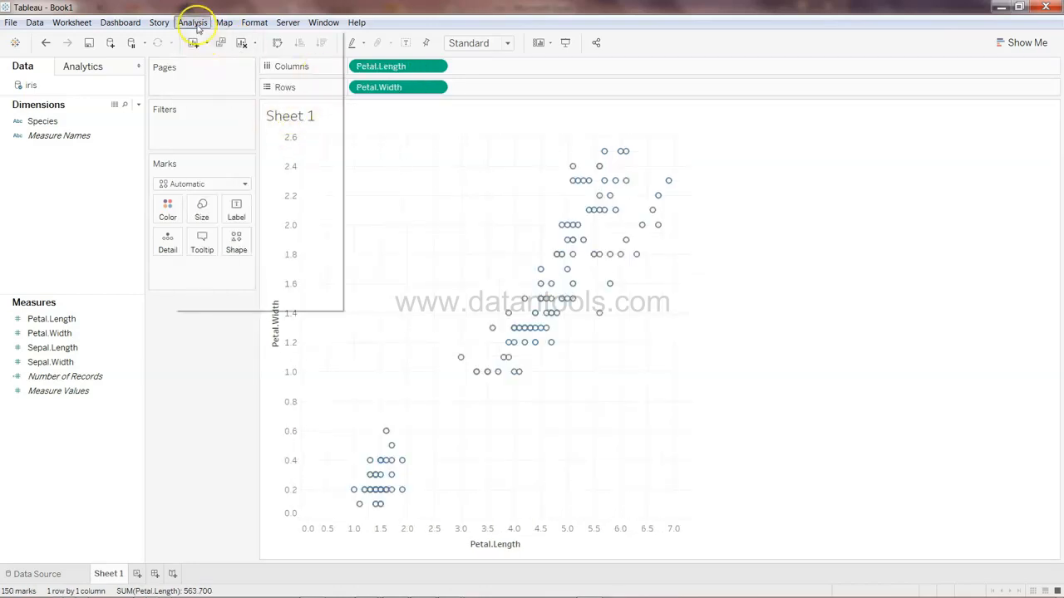
click(598, 8)
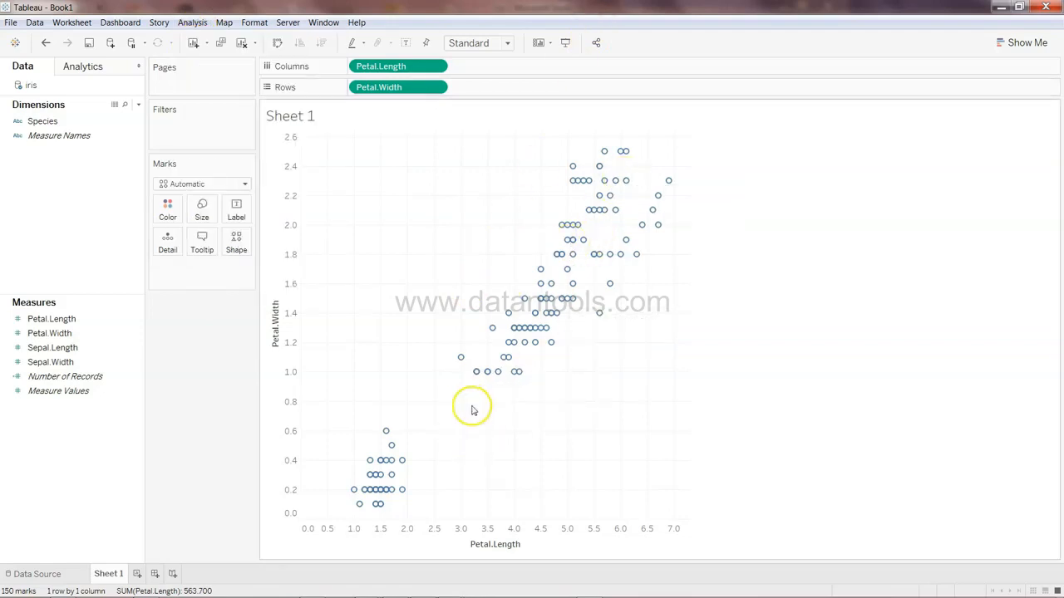
mouse_move(499, 371)
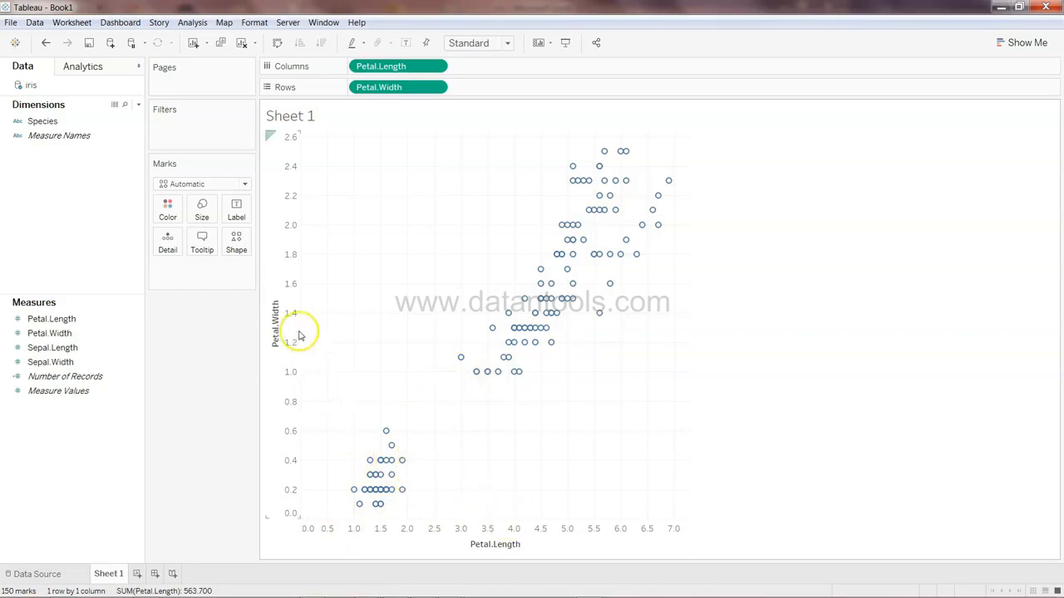
mouse_move(401, 460)
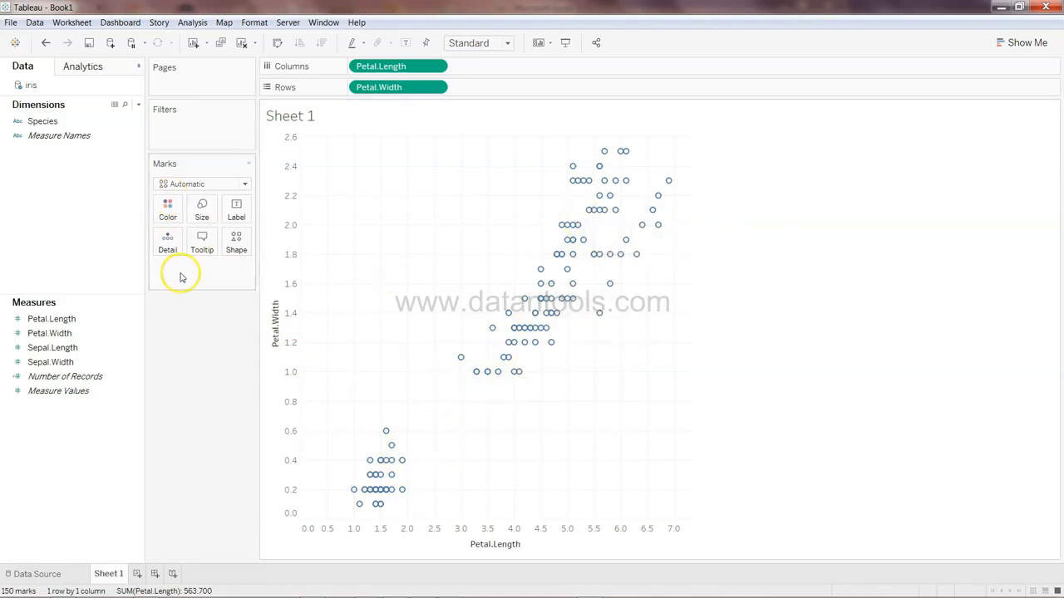
click(66, 378)
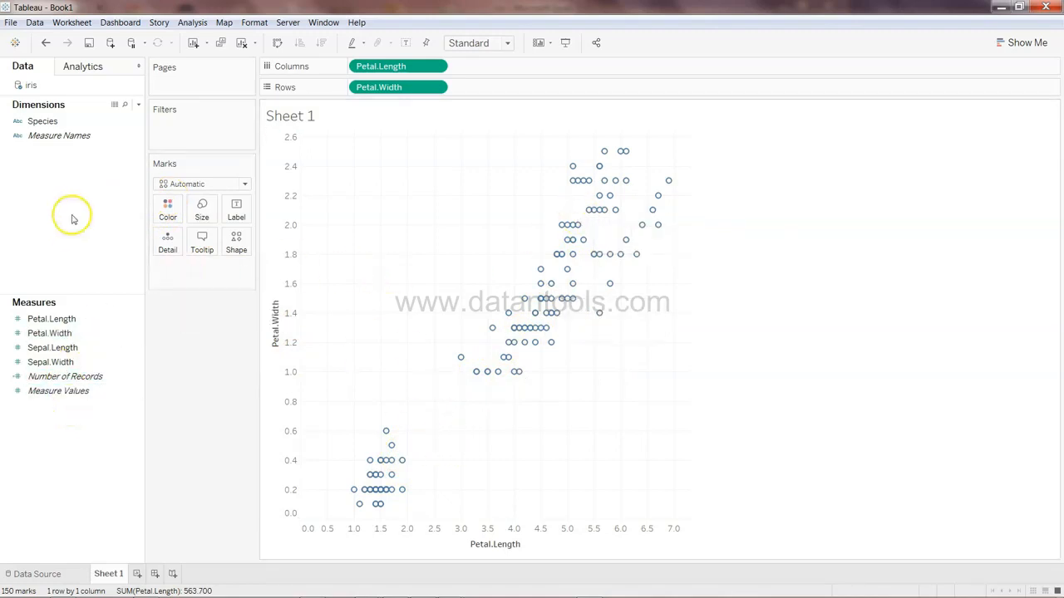
click(48, 123)
drag(51, 126, 168, 218)
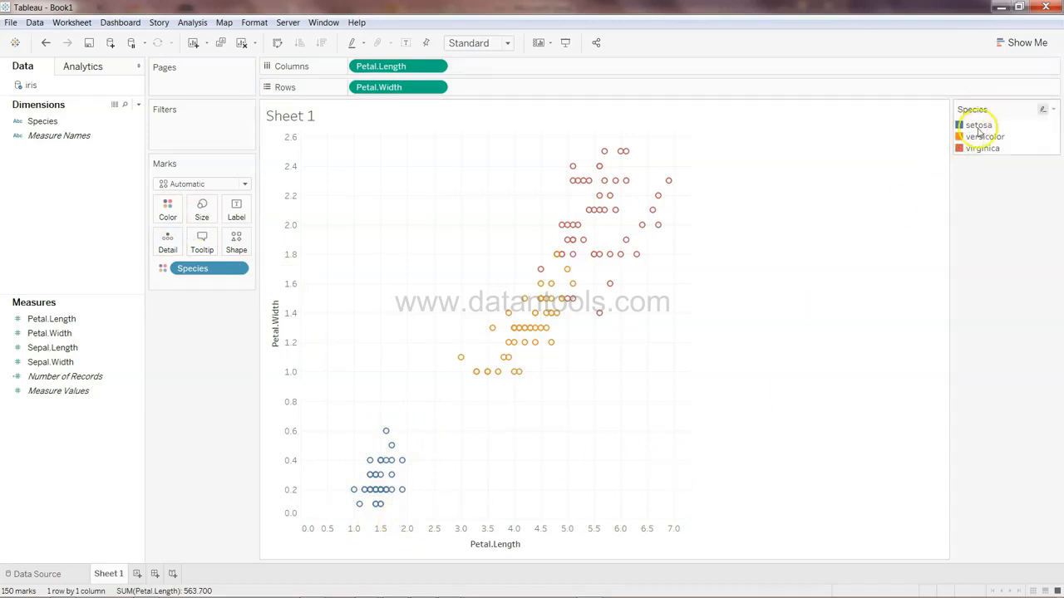
mouse_move(546, 314)
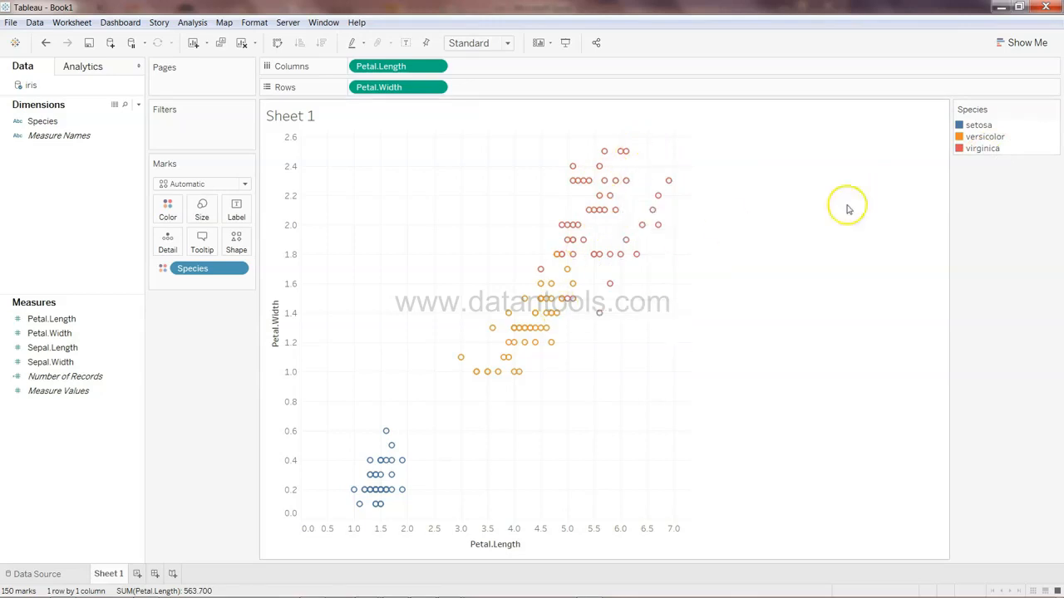
drag(229, 269, 105, 472)
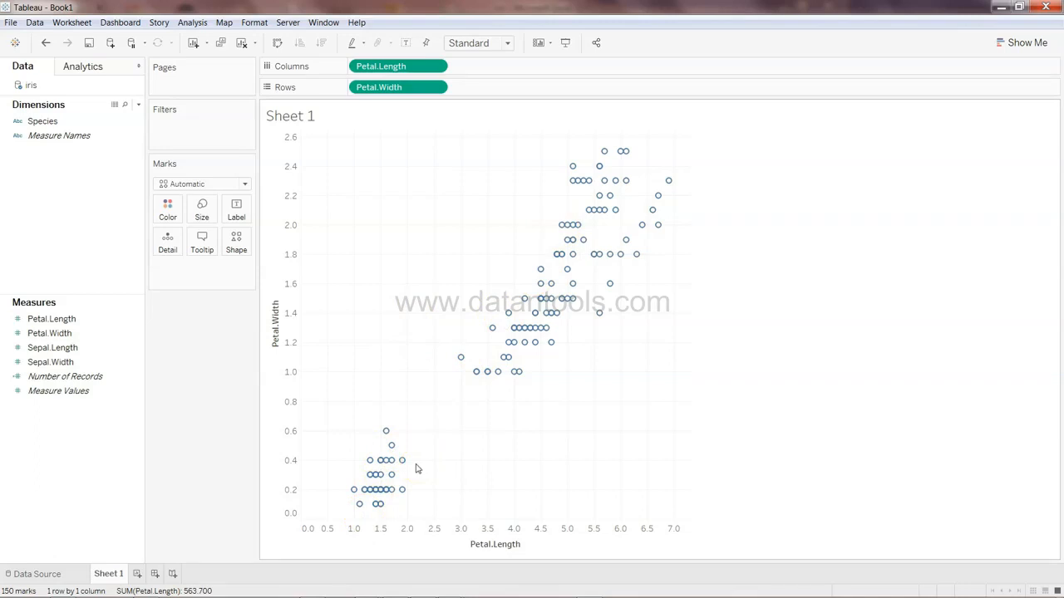
Add a Cluster model from the Analytics pane to the scatter plot, keeping the automatic number of clusters
click(103, 73)
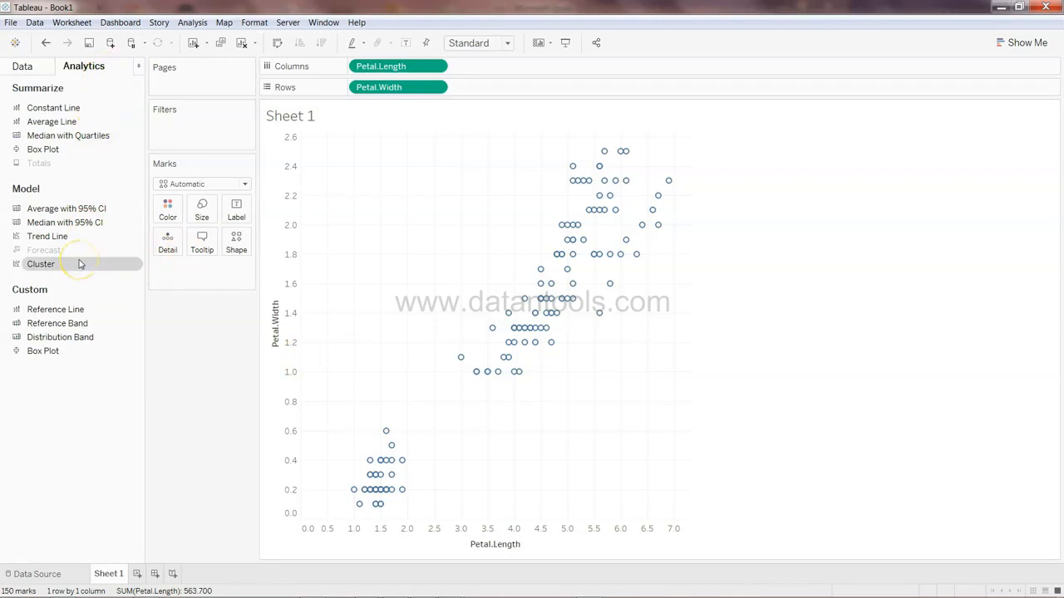
drag(79, 264, 362, 158)
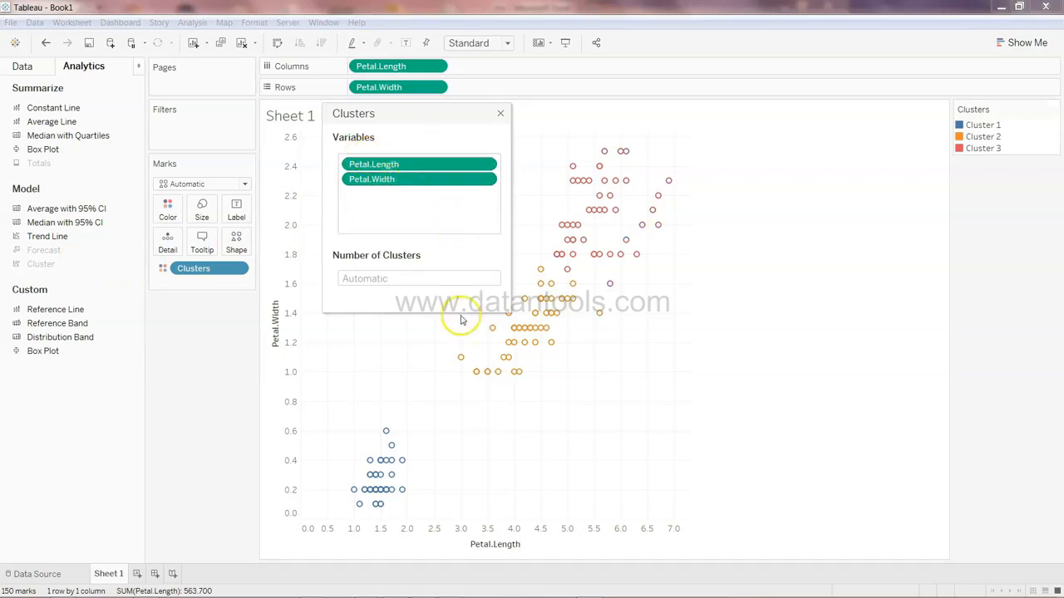
click(501, 114)
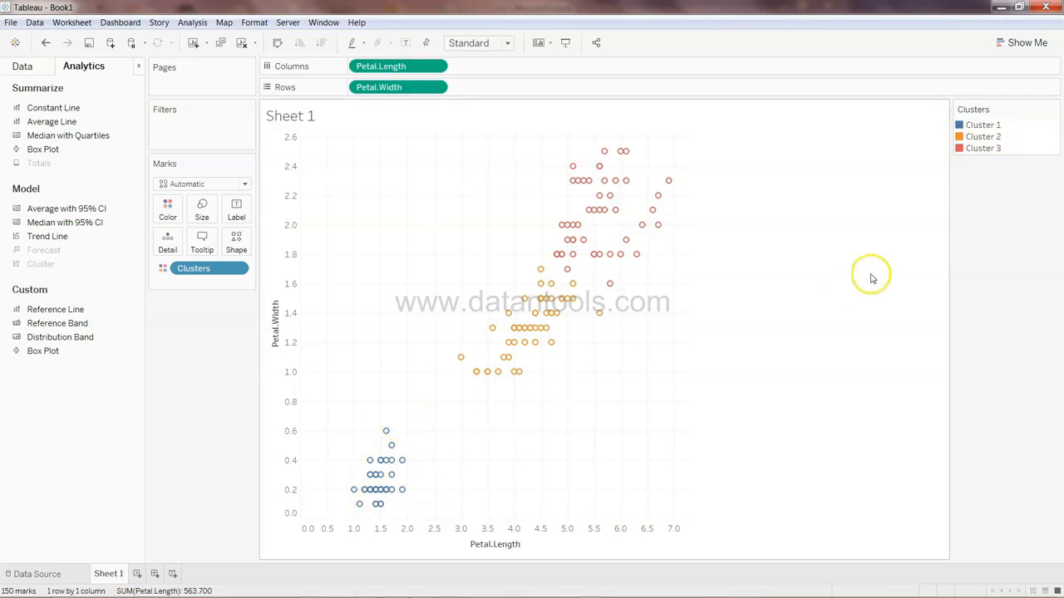
mouse_move(584, 261)
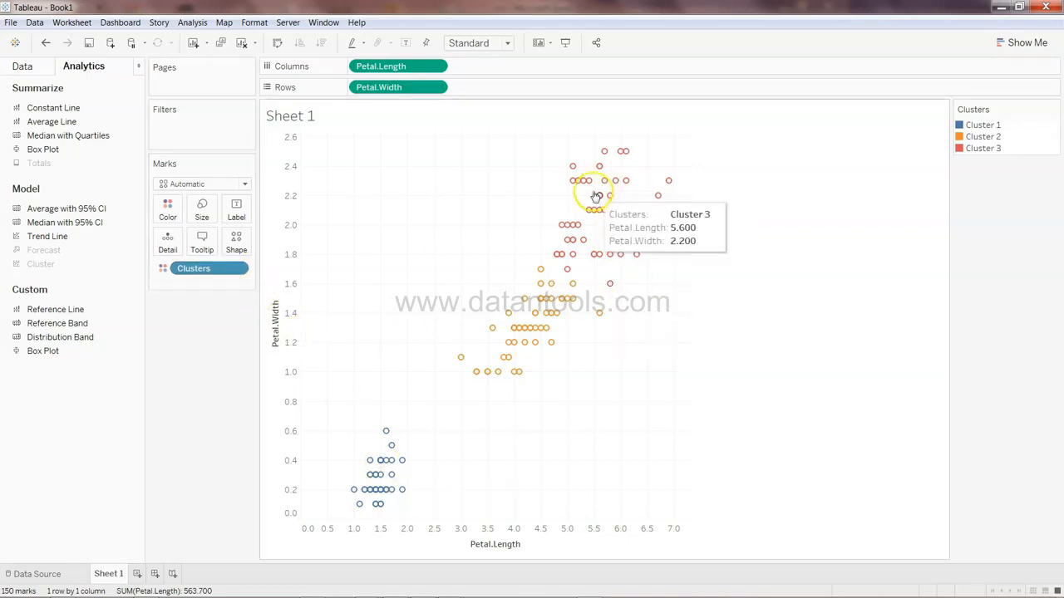
Save the Clusters field into the Dimensions of the data pane
click(238, 268)
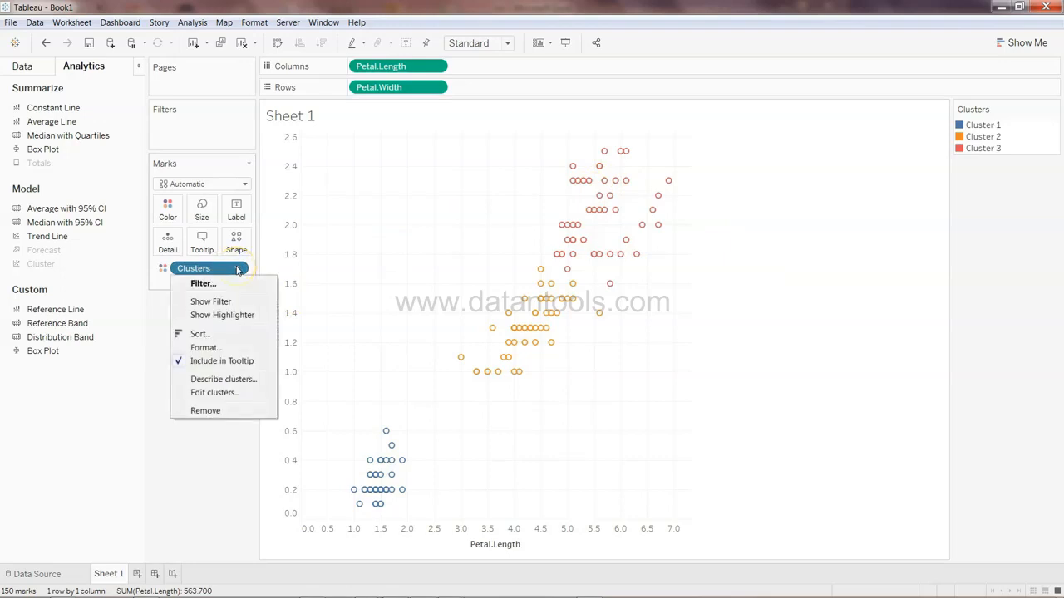
click(237, 268)
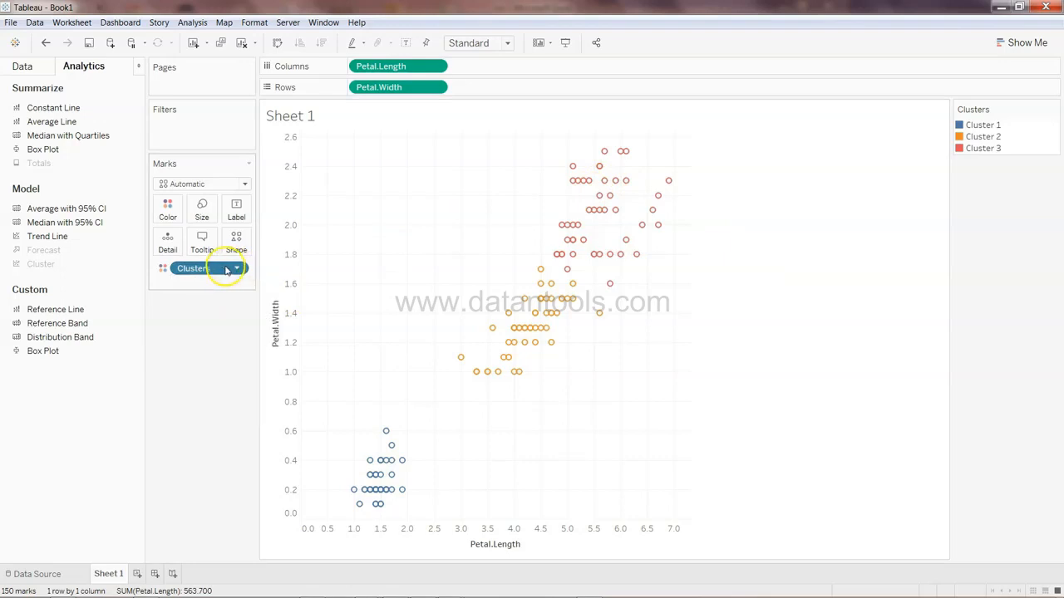
click(32, 69)
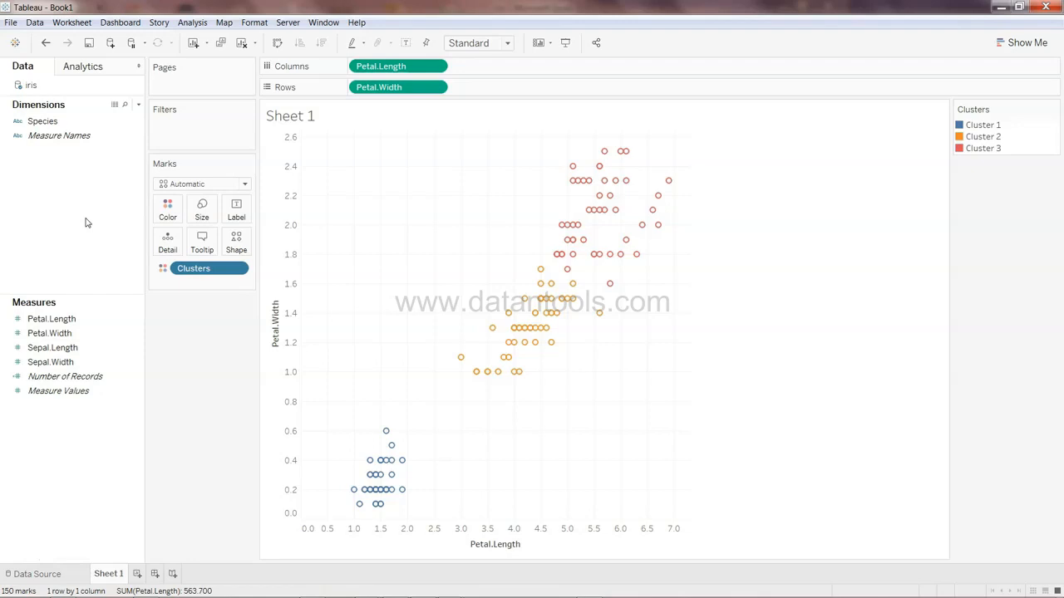
drag(191, 274, 79, 177)
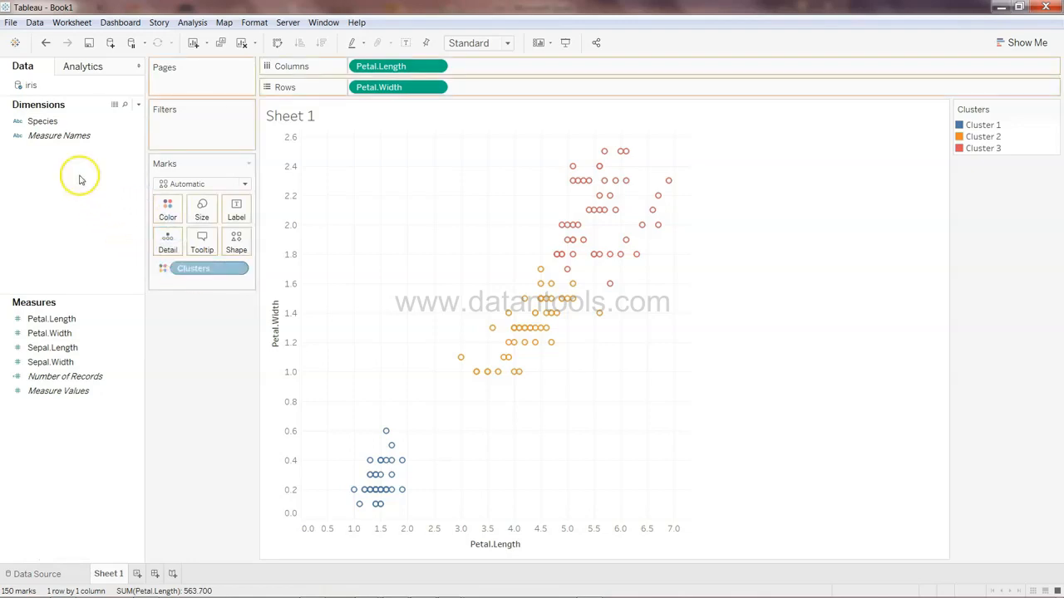
click(57, 120)
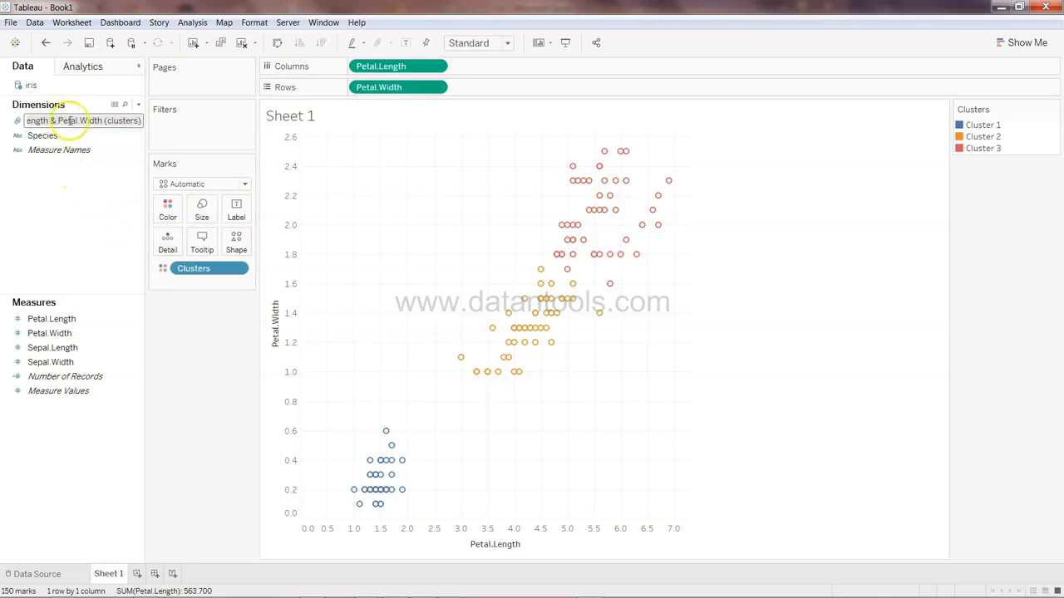
Rename the saved clusters field to Species Cluster
drag(55, 120, 2, 120)
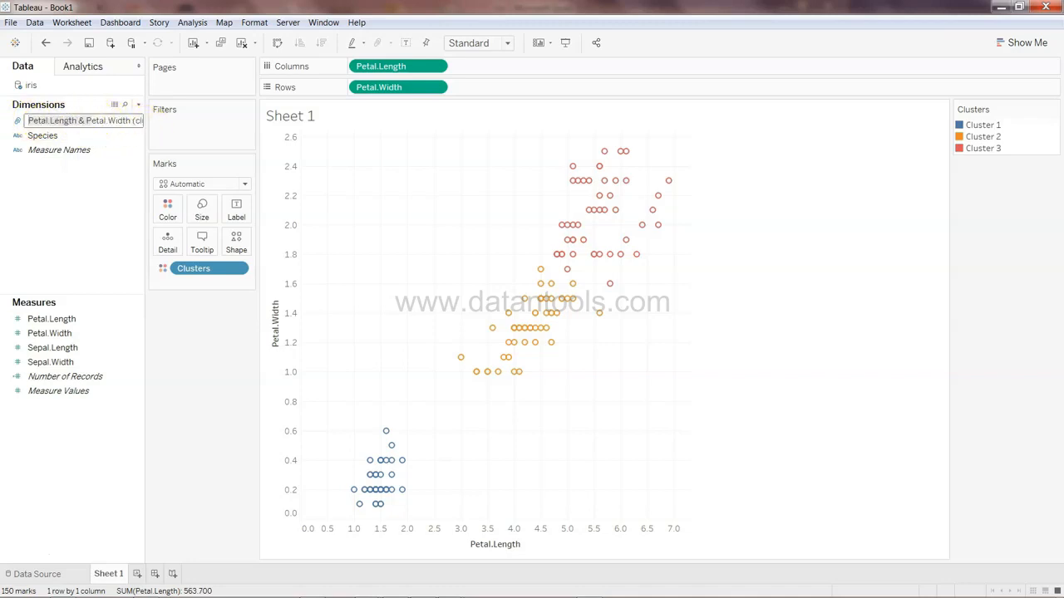
key(ctrl+a)
text(S)
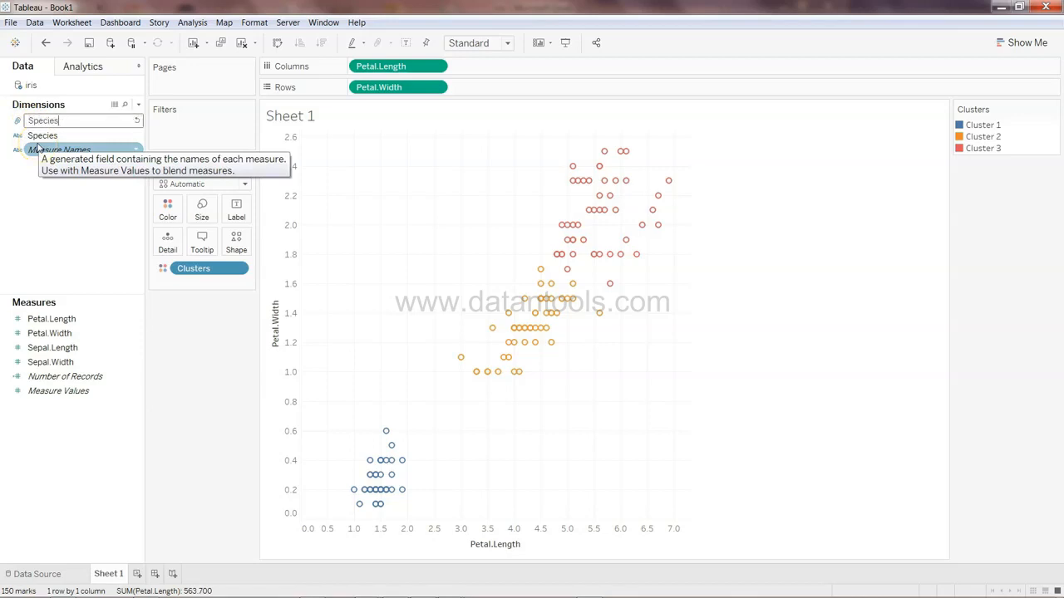
text(pecies Cluster)
key(Return)
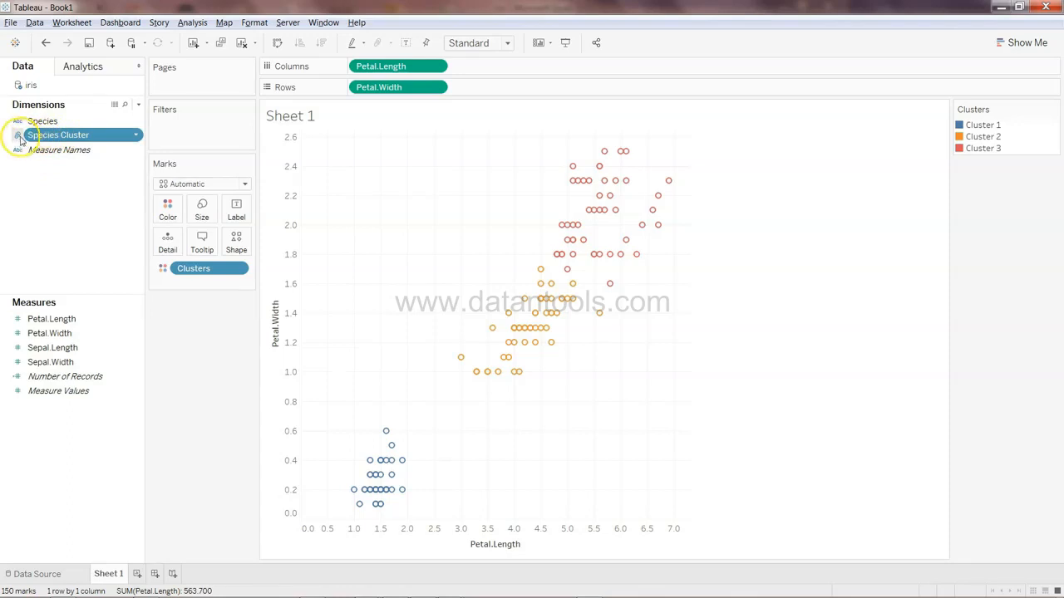
Open Edit Group for Species Cluster and rename Cluster 1 to Setosa
click(136, 135)
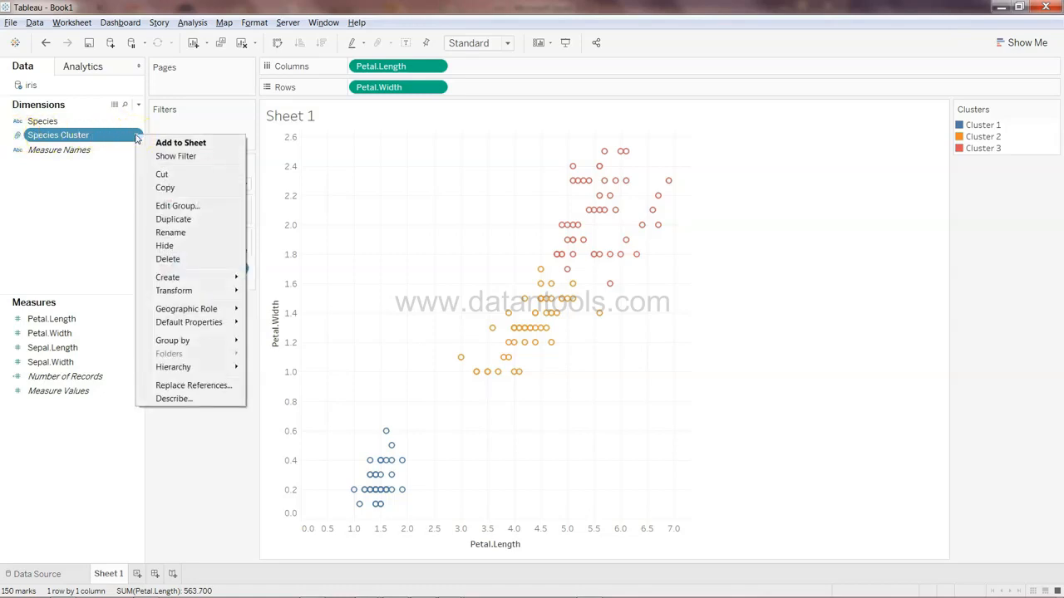
click(183, 208)
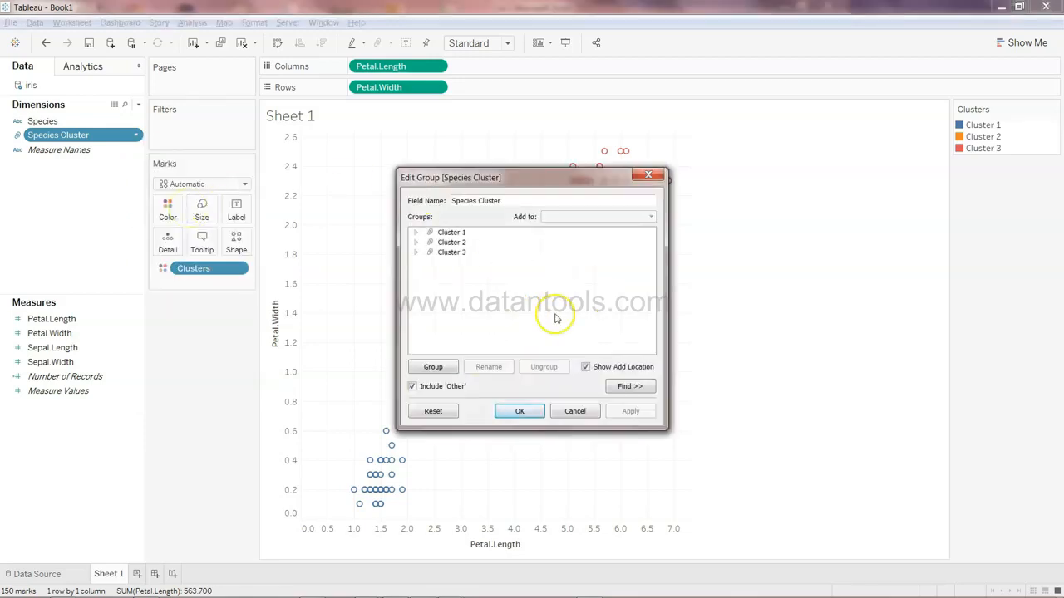
click(415, 234)
click(415, 234)
click(414, 233)
click(415, 234)
click(454, 234)
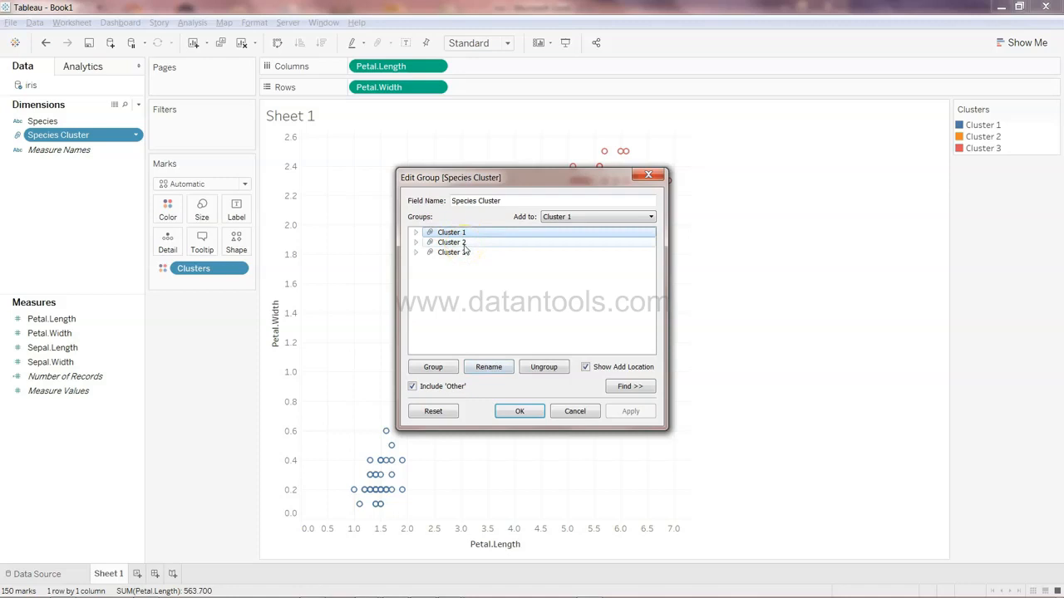
click(465, 254)
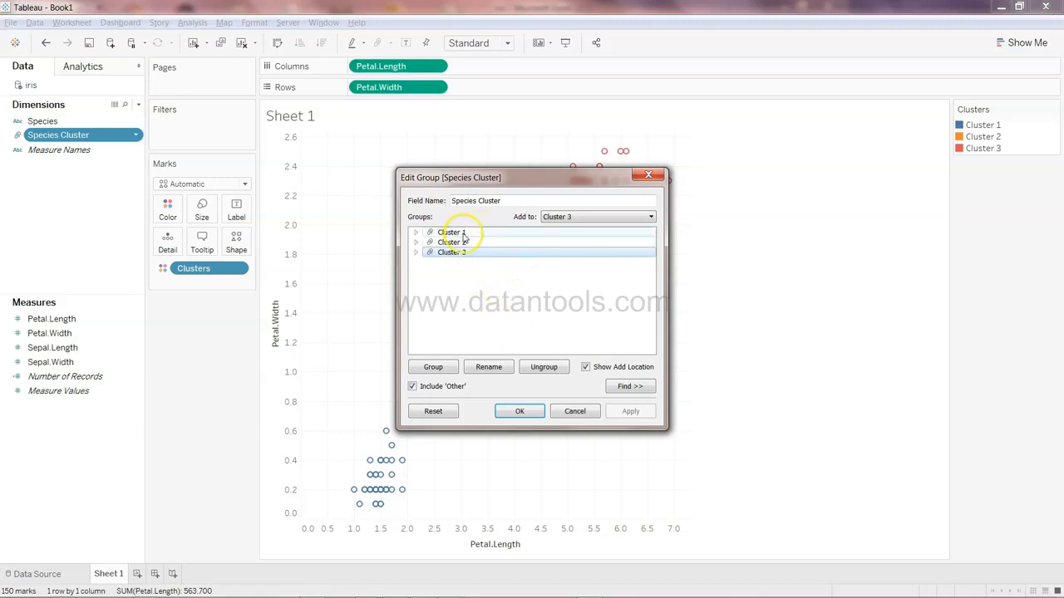
click(463, 235)
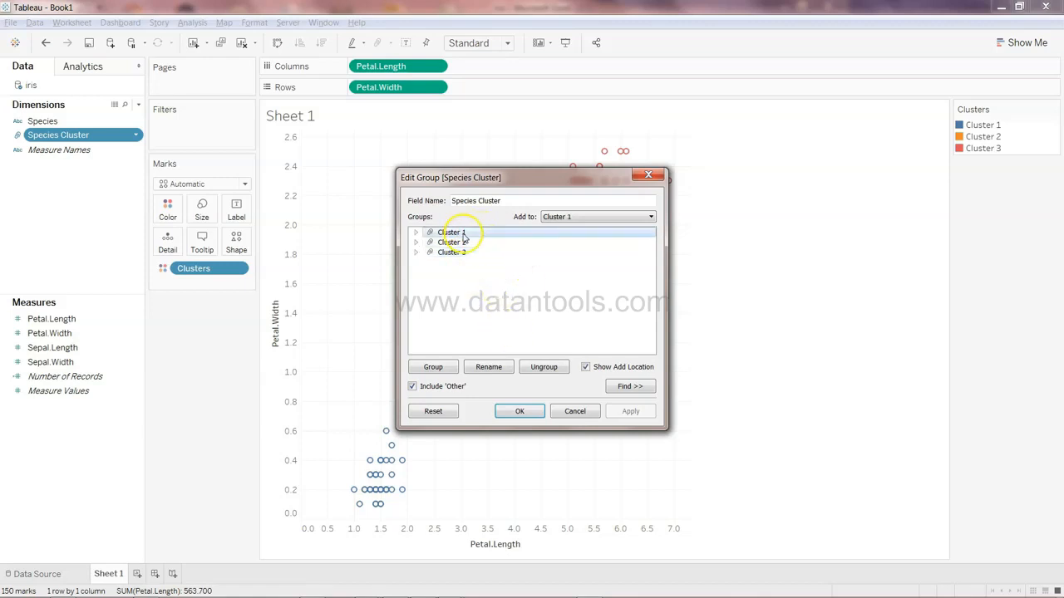
click(497, 371)
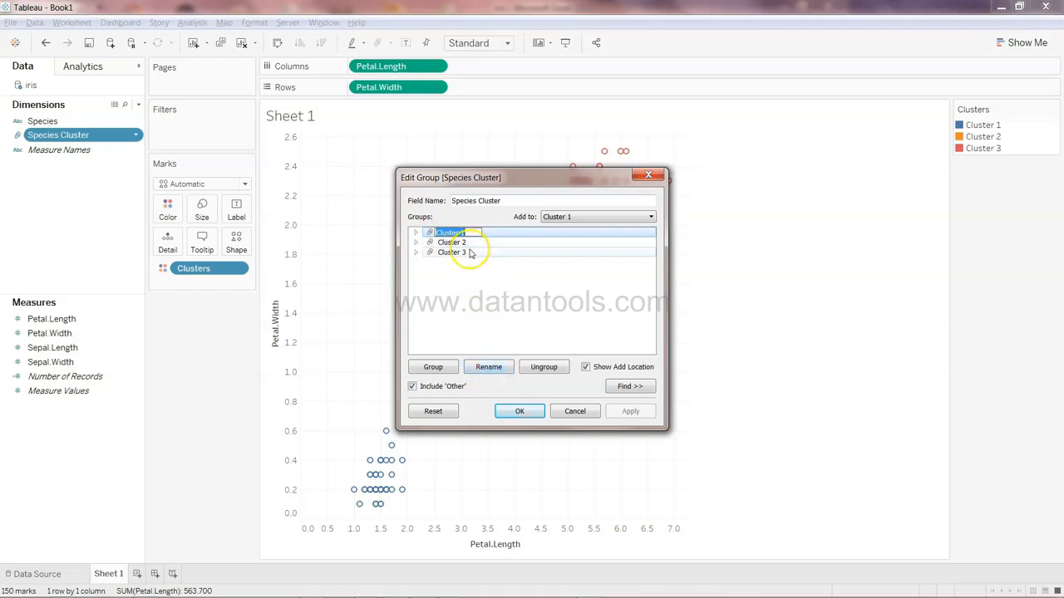
text(S)
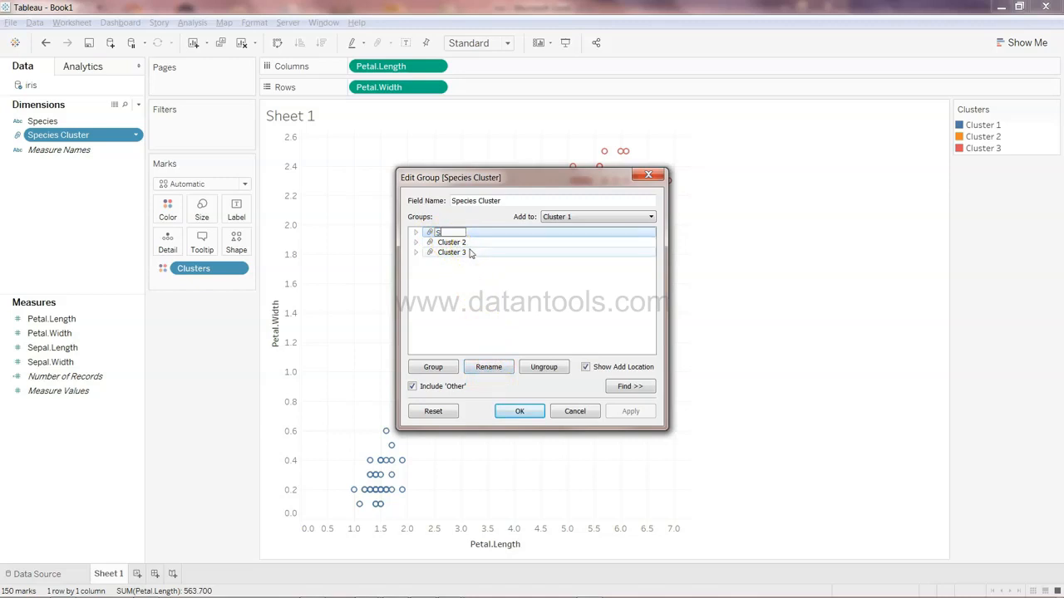
text(etosa)
key(Return)
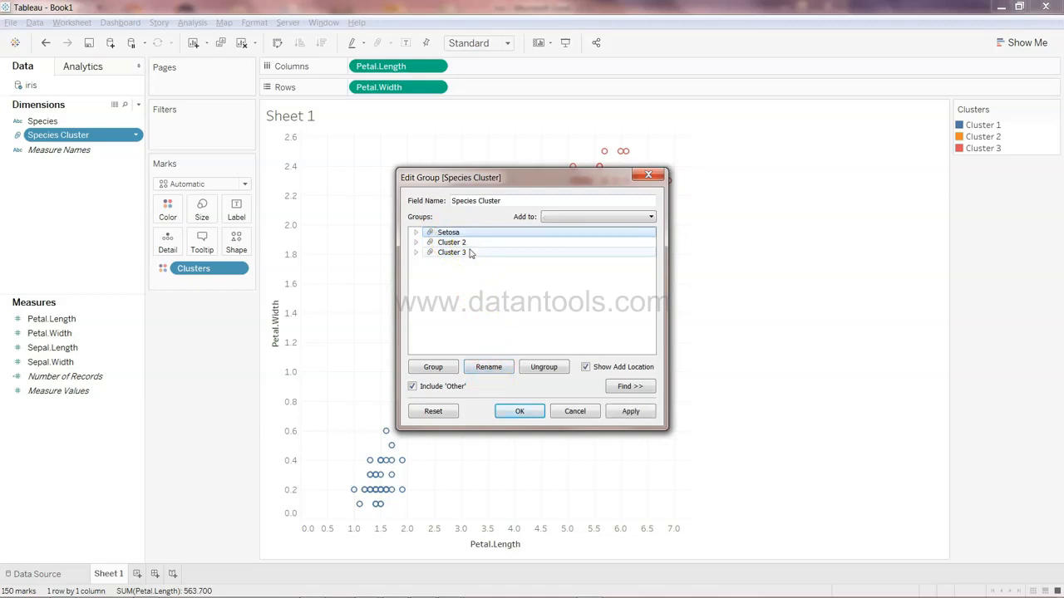
Rename Cluster 2 in the Species Cluster group to Verginica
click(462, 243)
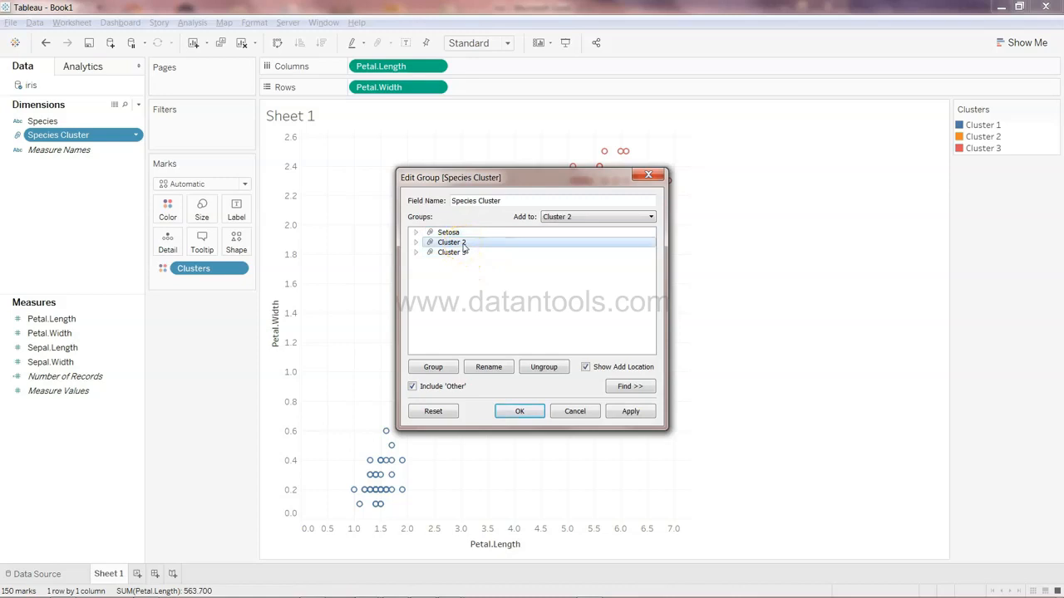
double_click(464, 243)
click(415, 242)
click(488, 367)
text(Verginica)
key(Return)
Switch to the iris spreadsheet in Excel to check the Species values listed, then return to Tableau
click(62, 589)
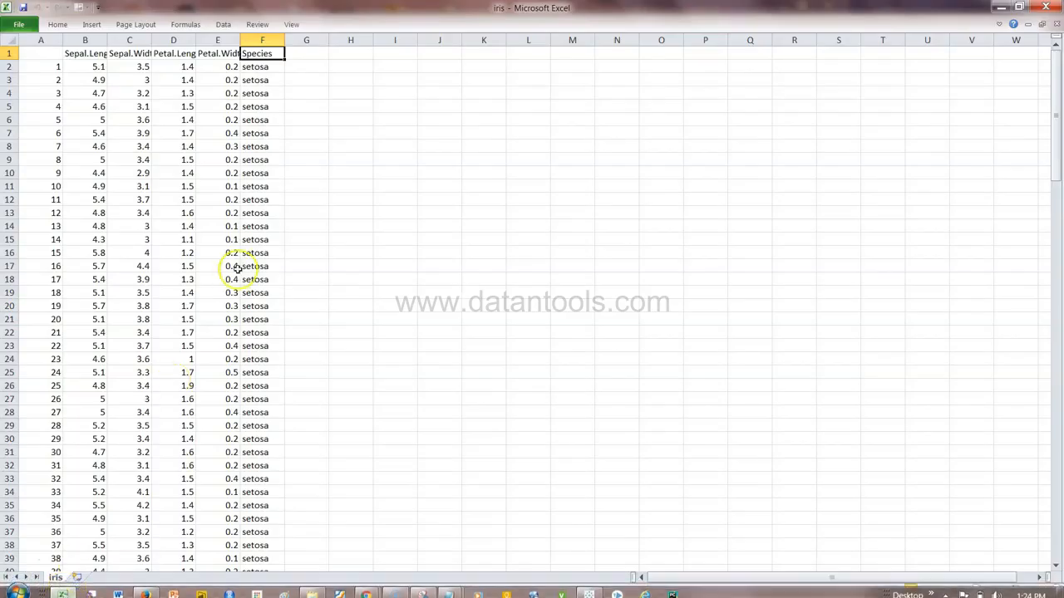
key(alt+Down)
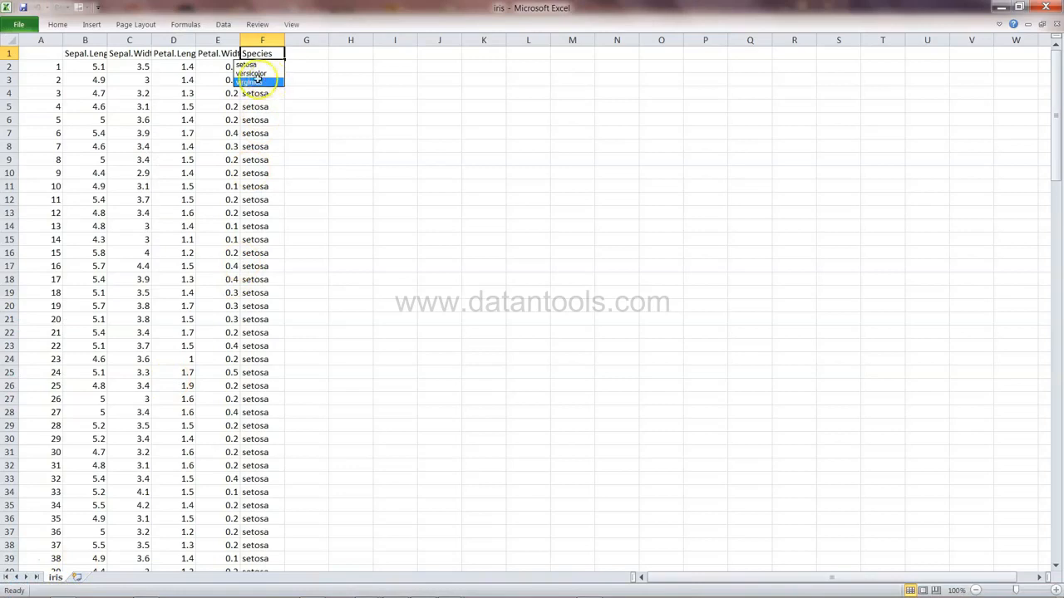
key(Escape)
key(alt+Tab)
Rename Cluster 3 to Veriscolor and confirm the group edits
click(451, 253)
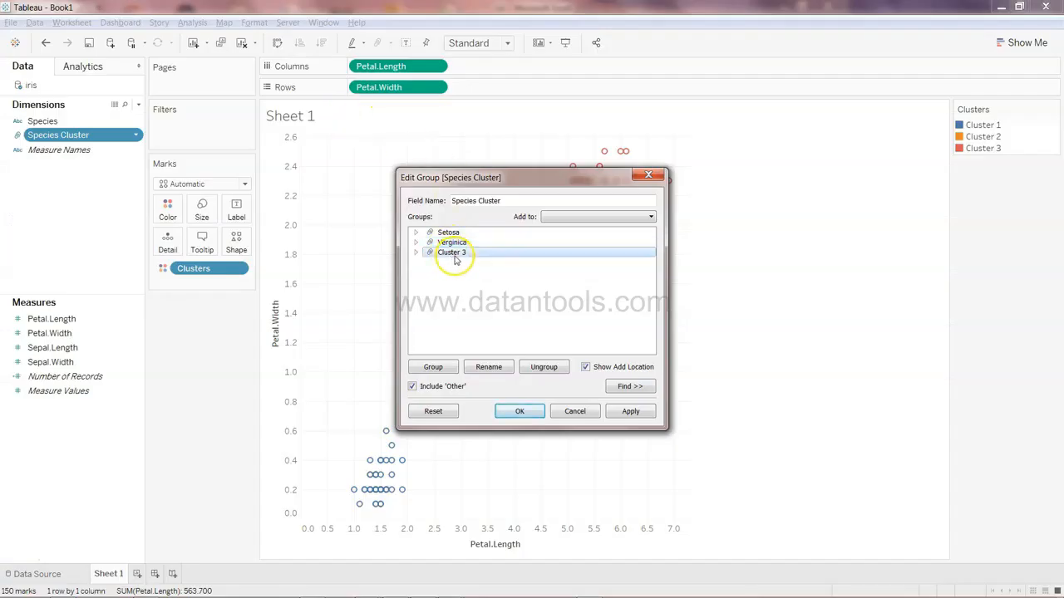
click(493, 367)
text(Veriscolor)
key(Return)
click(521, 410)
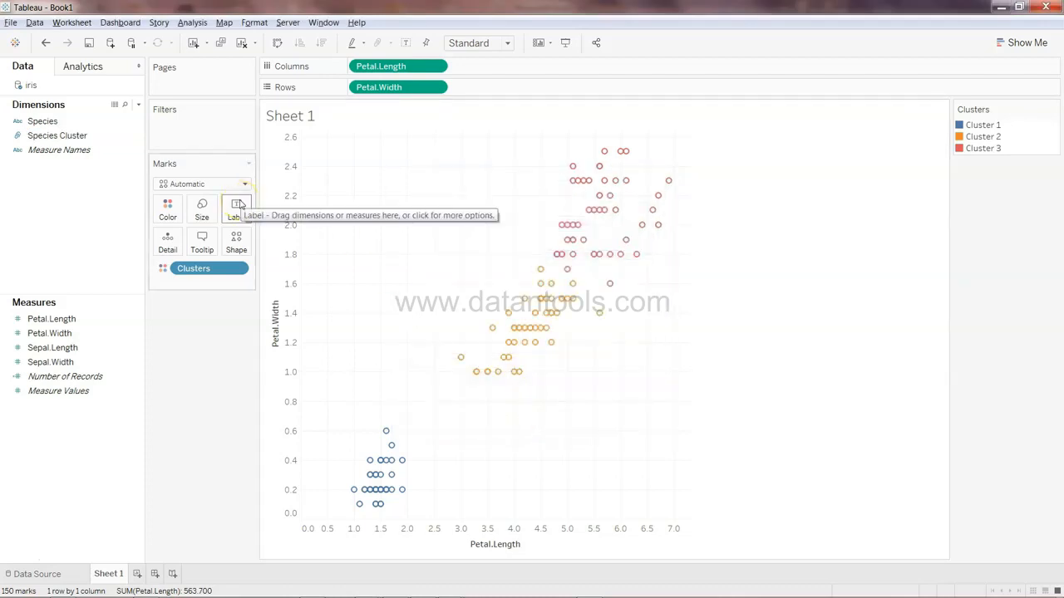
Highlight Cluster 1 in the legend to inspect its marks on the scatter plot
click(99, 135)
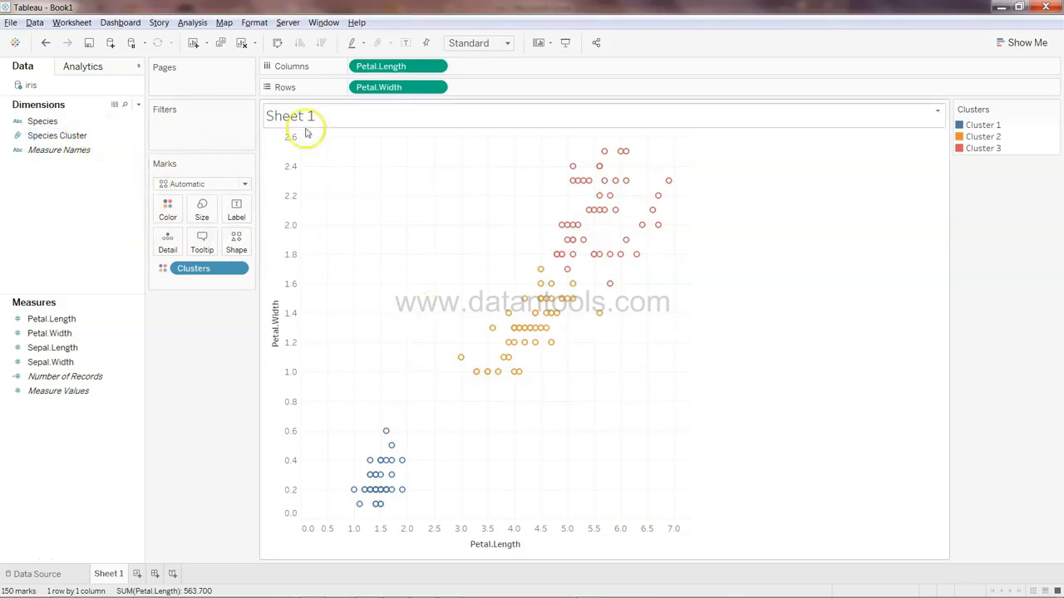
click(990, 124)
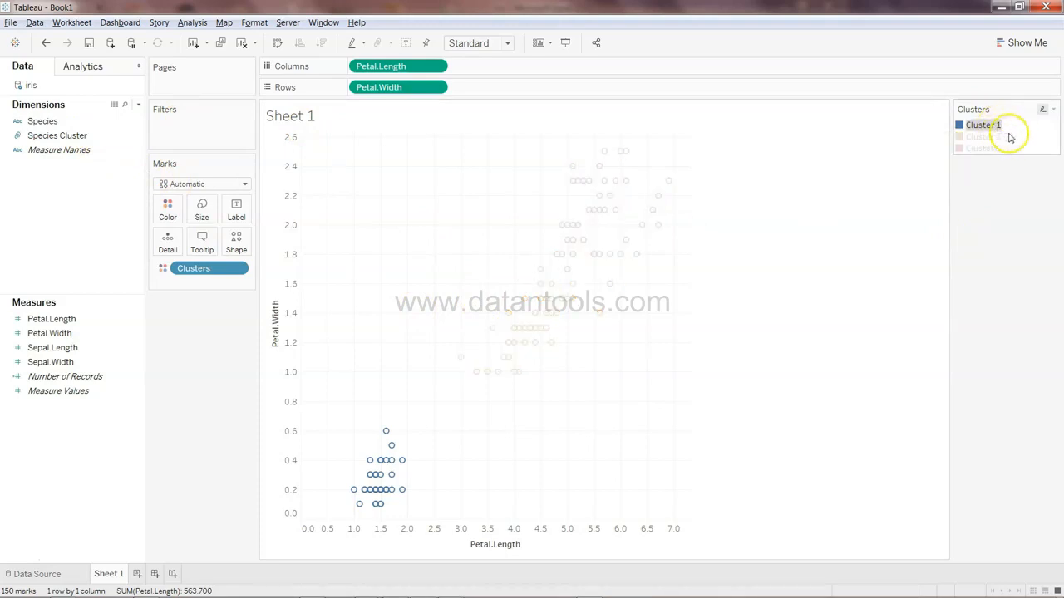
click(779, 153)
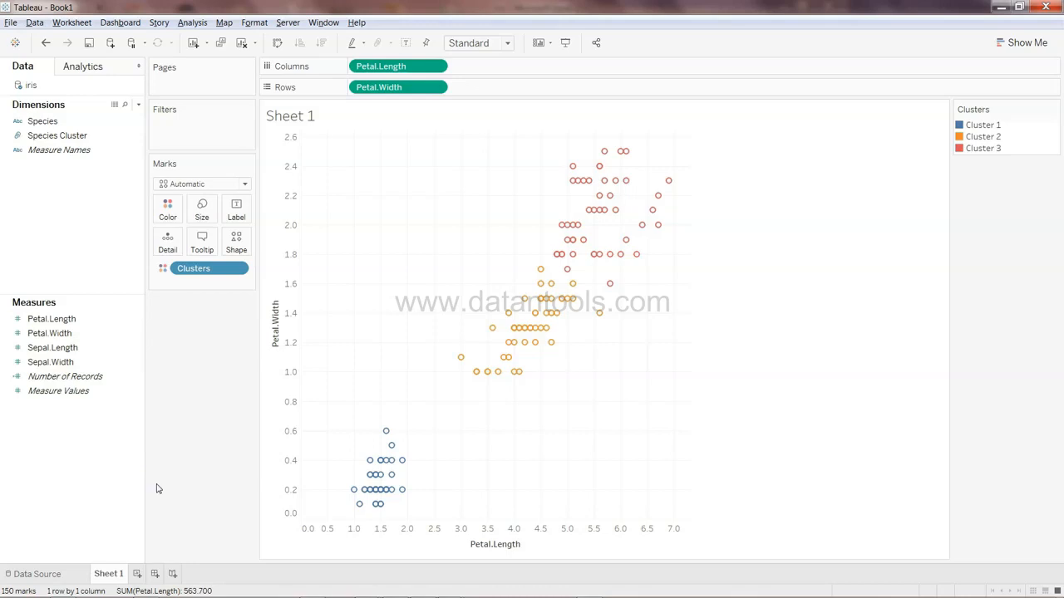
Create a new calculated field and name it Accuracy
right_click(95, 238)
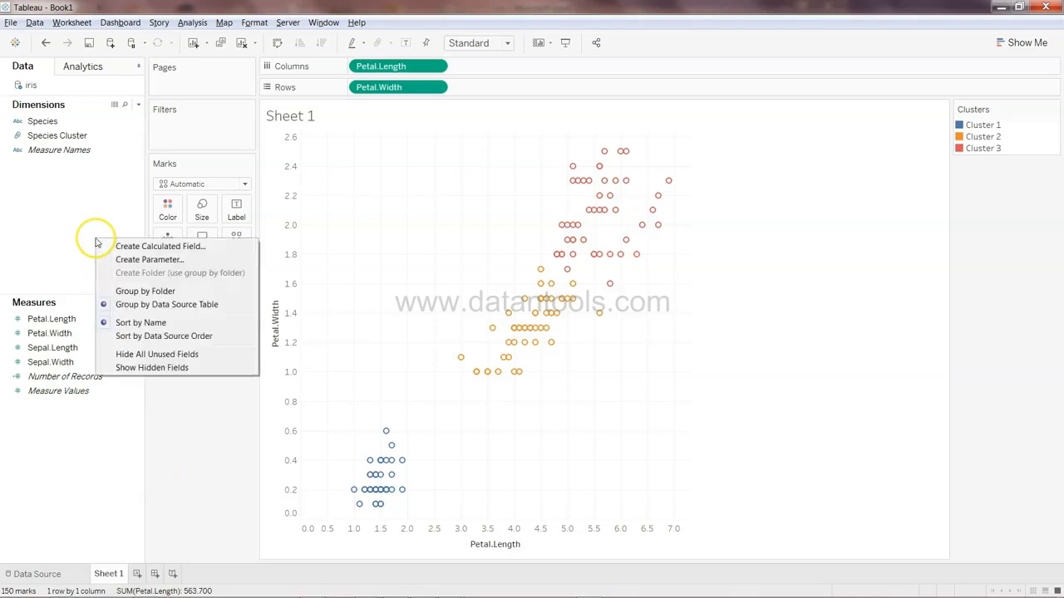
click(125, 248)
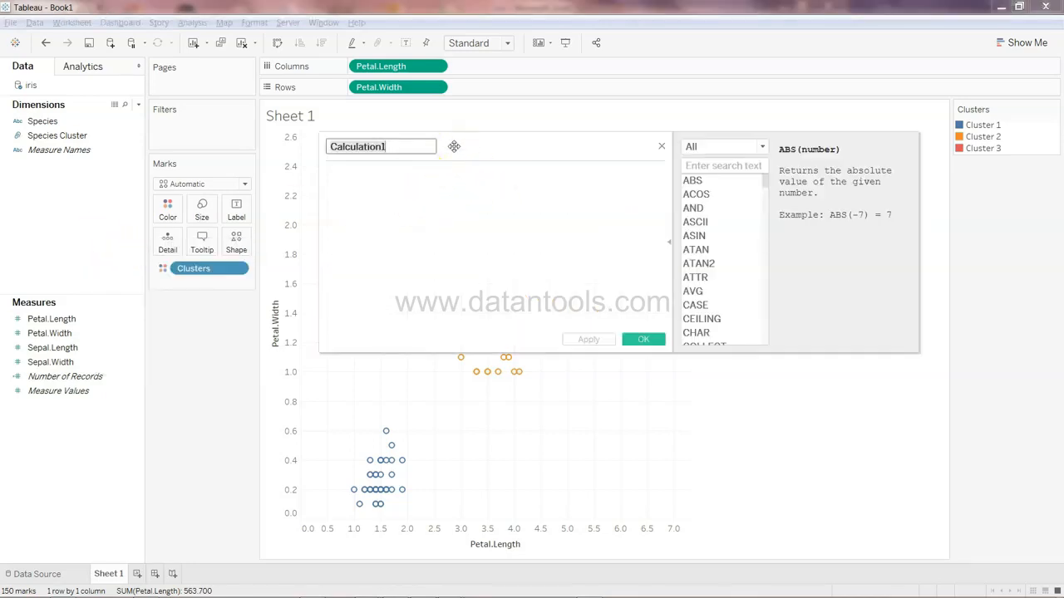
click(407, 144)
key(BackSpace)
key(BackSpace)
key(BackSpace)
key(BackSpace)
key(BackSpace)
key(BackSpace)
key(BackSpace)
key(BackSpace)
key(BackSpace)
key(BackSpace)
key(BackSpace)
key(BackSpace)
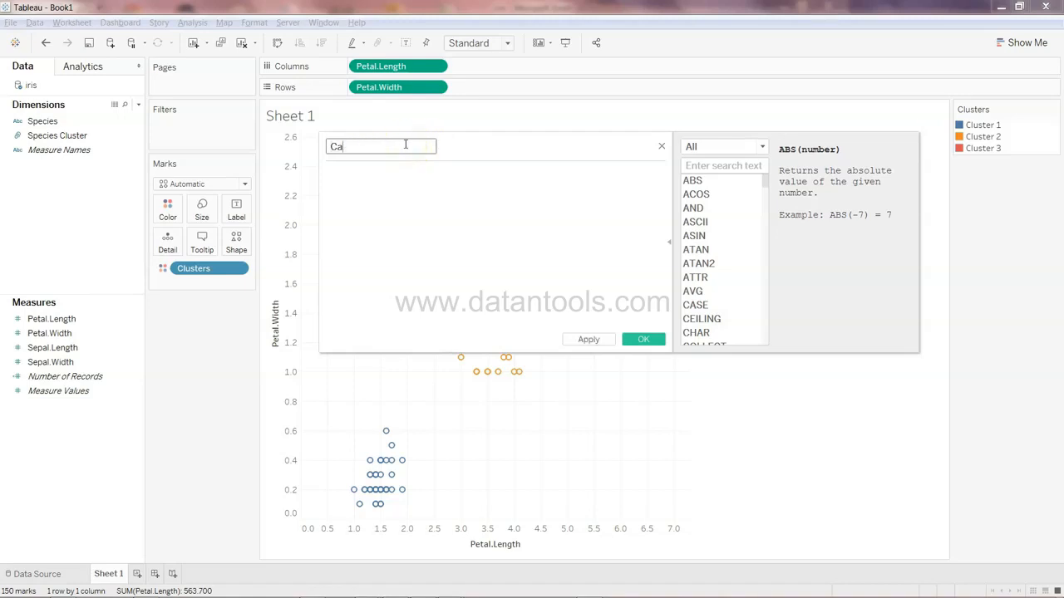
text(Accuracy)
Enter the formula [Species Cluster] = [Species] and save the Accuracy field
click(382, 182)
text(spec)
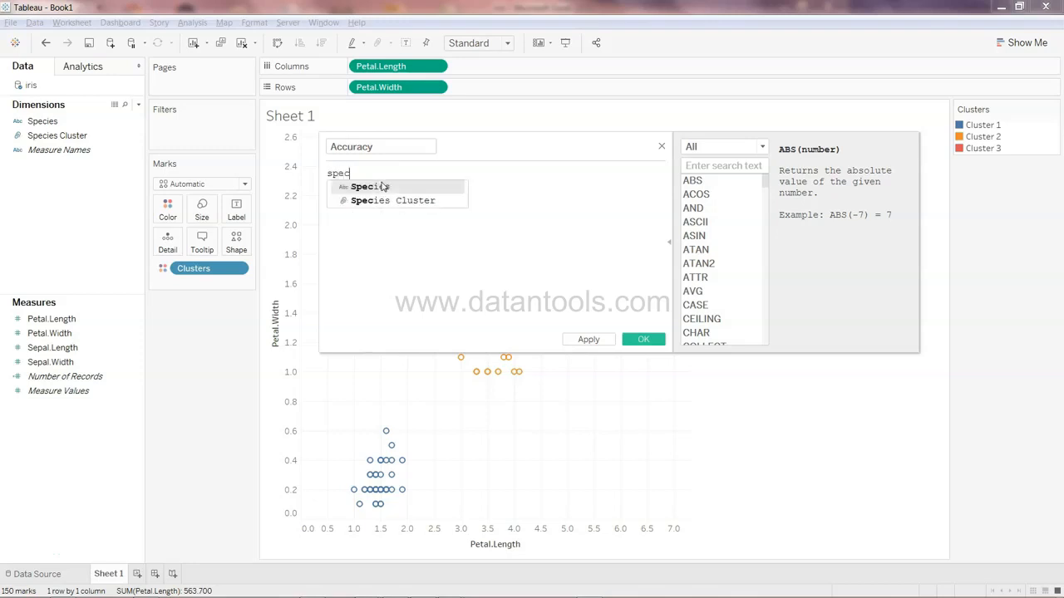
key(Return)
text(= )
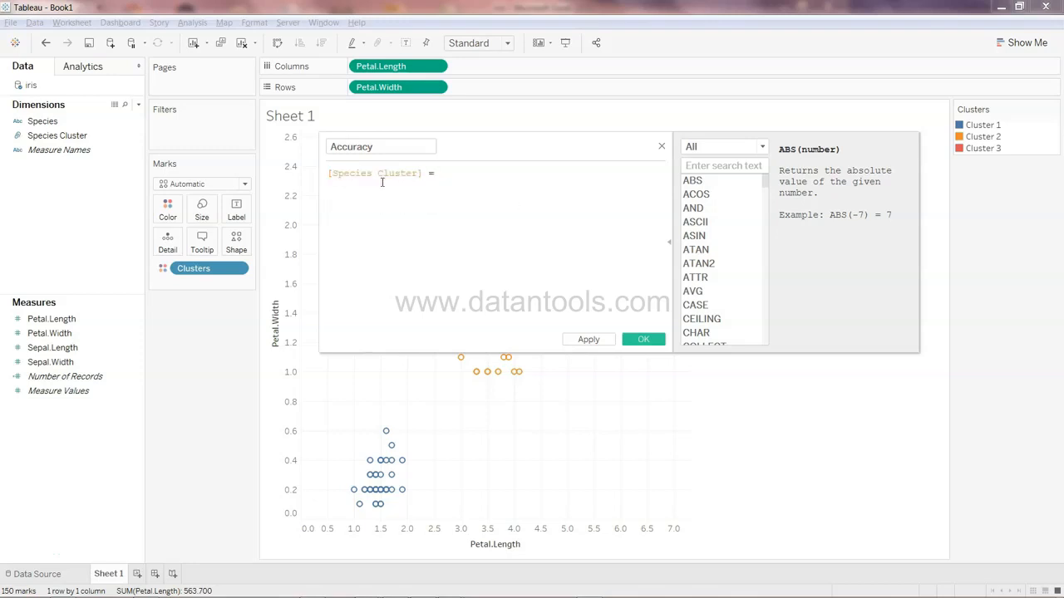
text(spe)
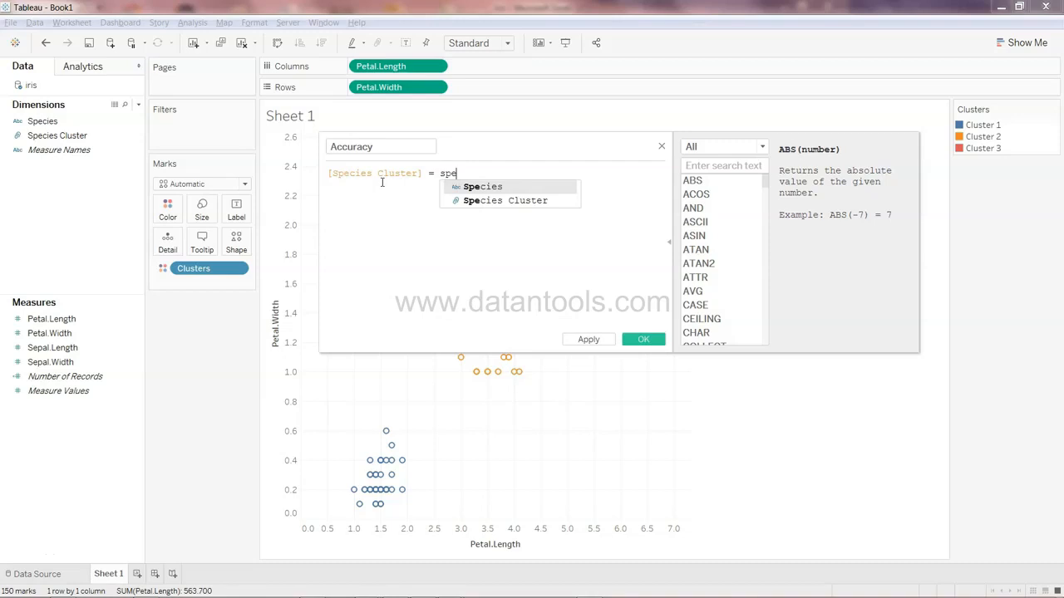
key(Return)
click(644, 340)
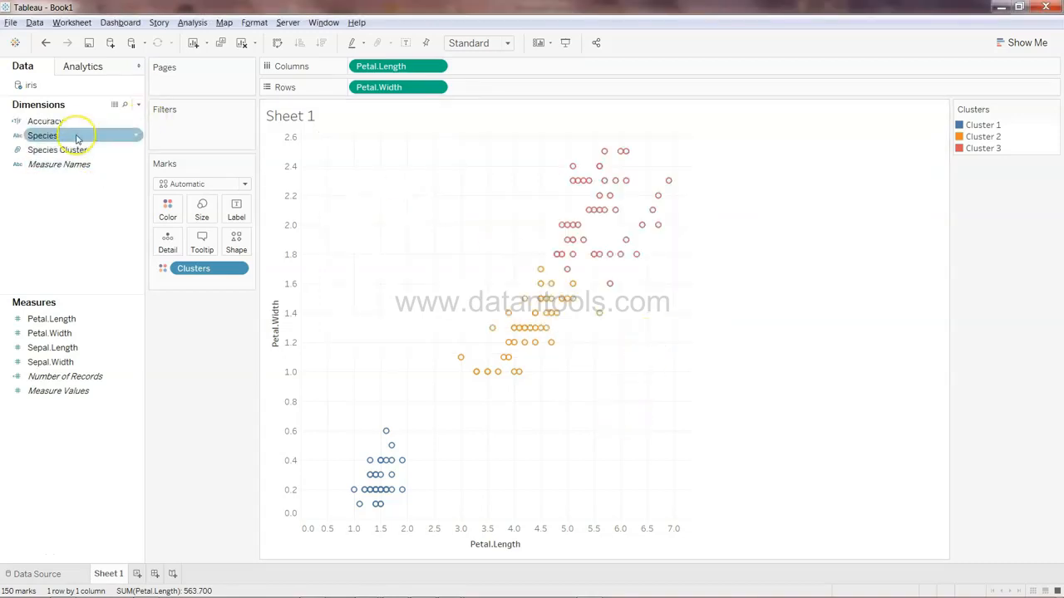
Add a new worksheet and place Accuracy on Columns
click(137, 573)
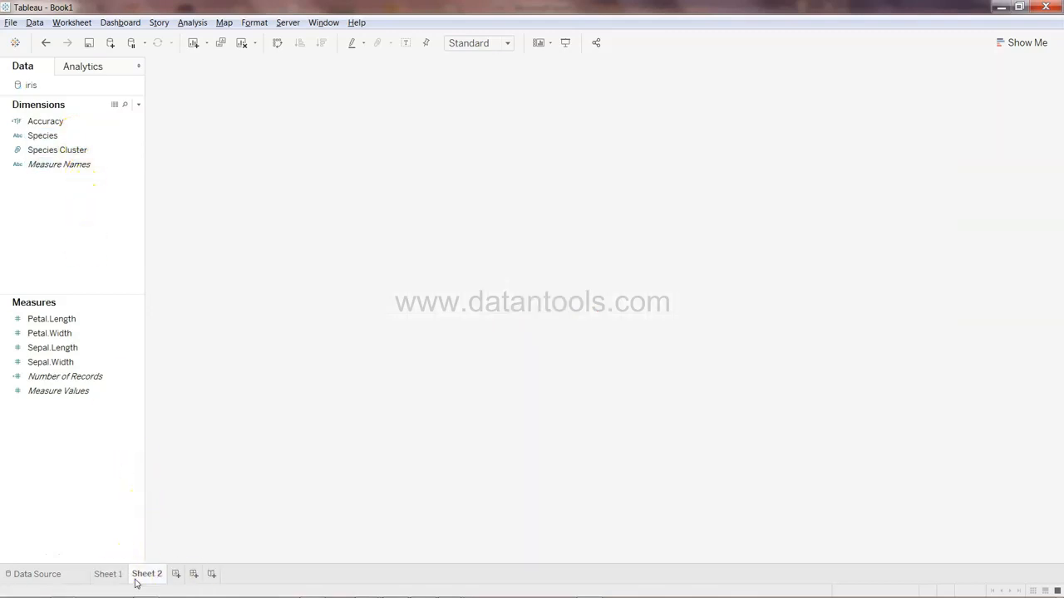
click(70, 153)
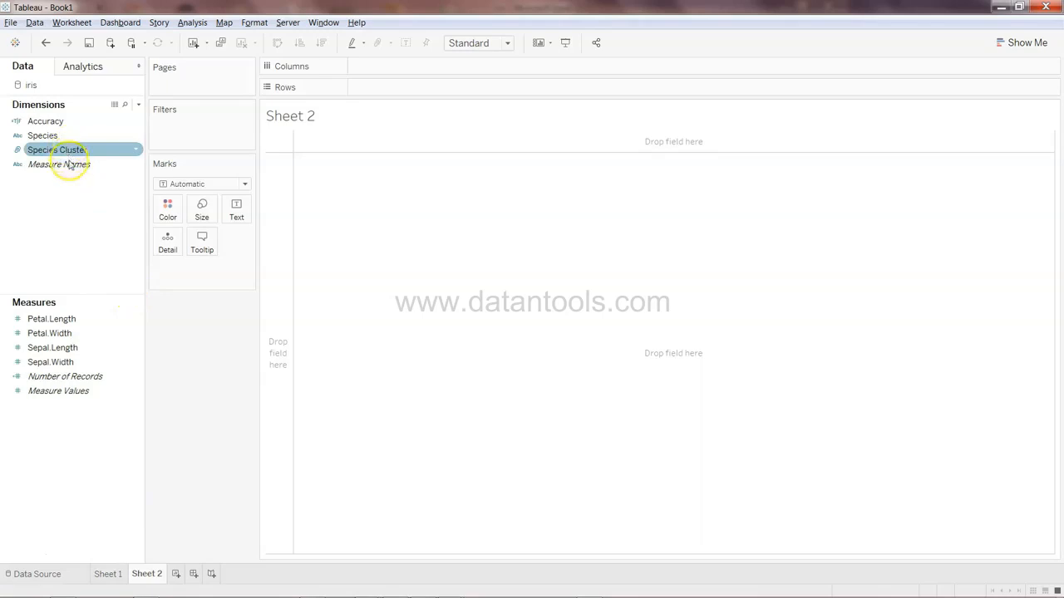
click(67, 122)
click(74, 163)
click(76, 133)
drag(77, 131, 423, 64)
click(289, 153)
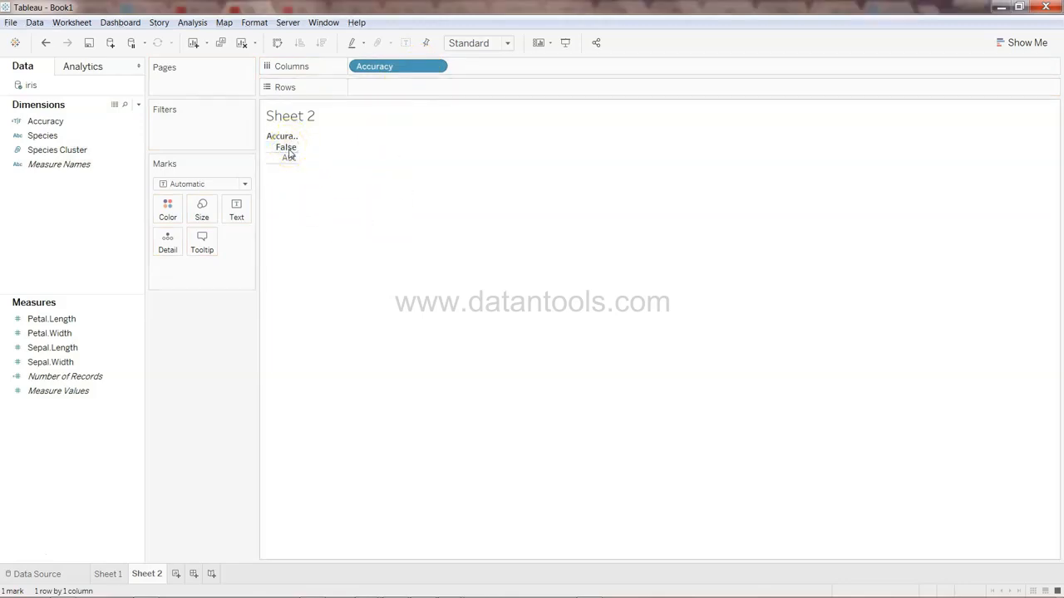
Edit the Accuracy formula to [Species Cluster] == [Species] and save it
click(136, 123)
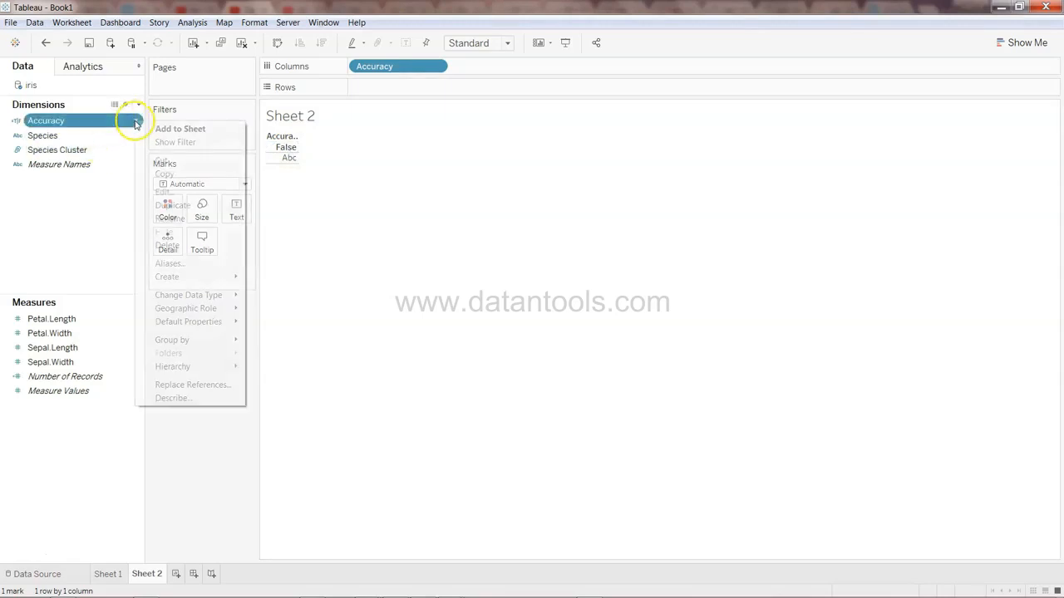
click(190, 195)
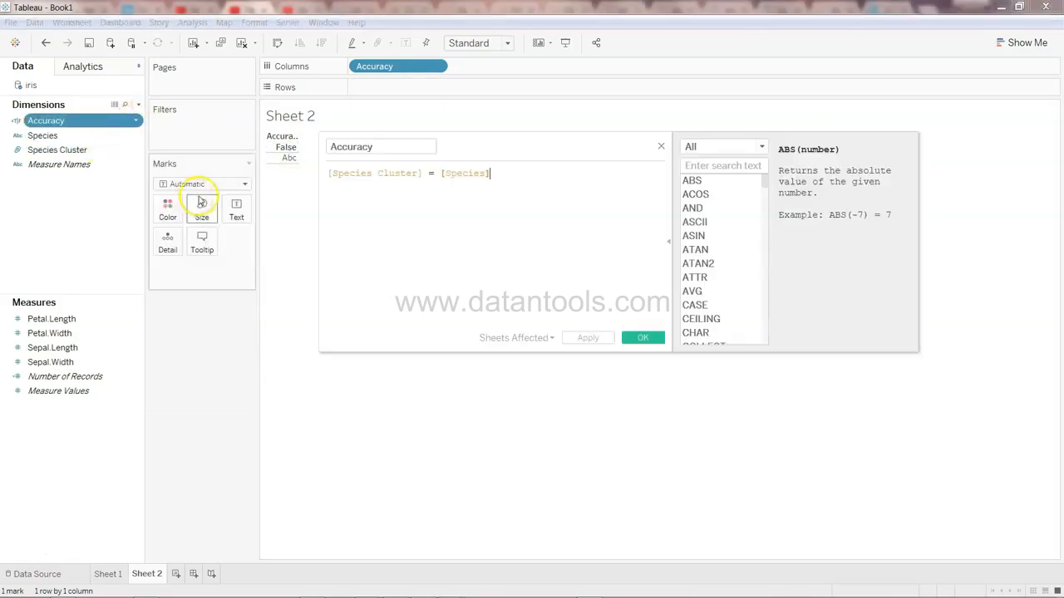
click(436, 173)
text(=)
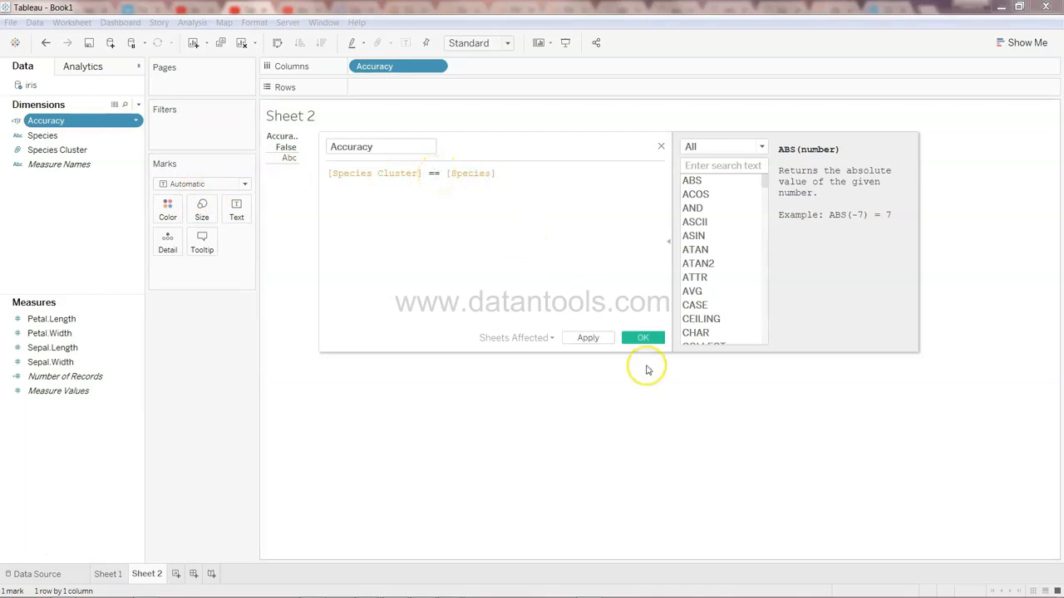
click(643, 338)
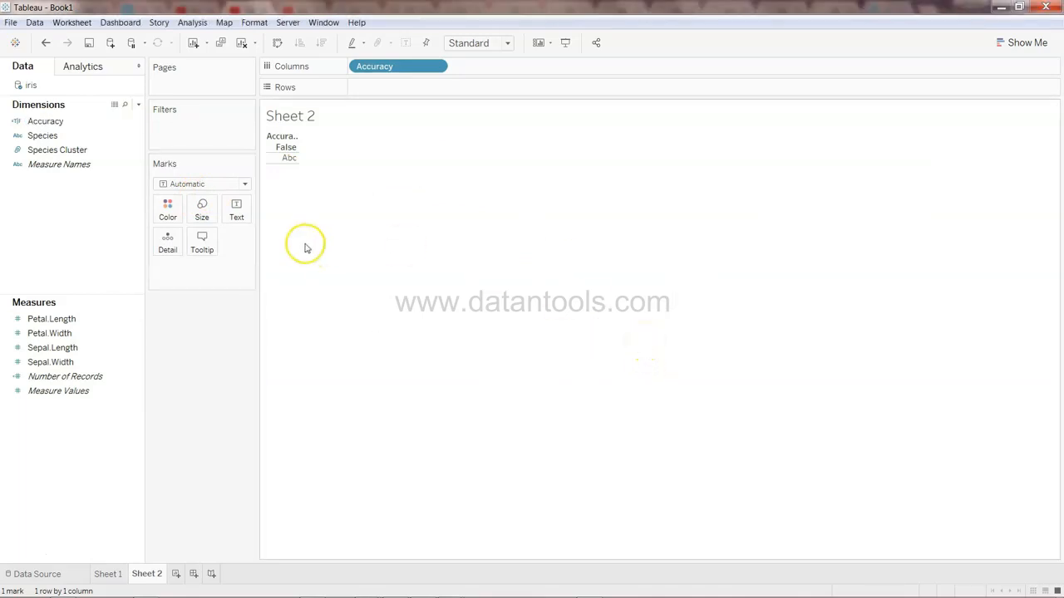
Add a new worksheet plotting Petal.Length against Petal.Length with aggregate measures turned off
click(82, 138)
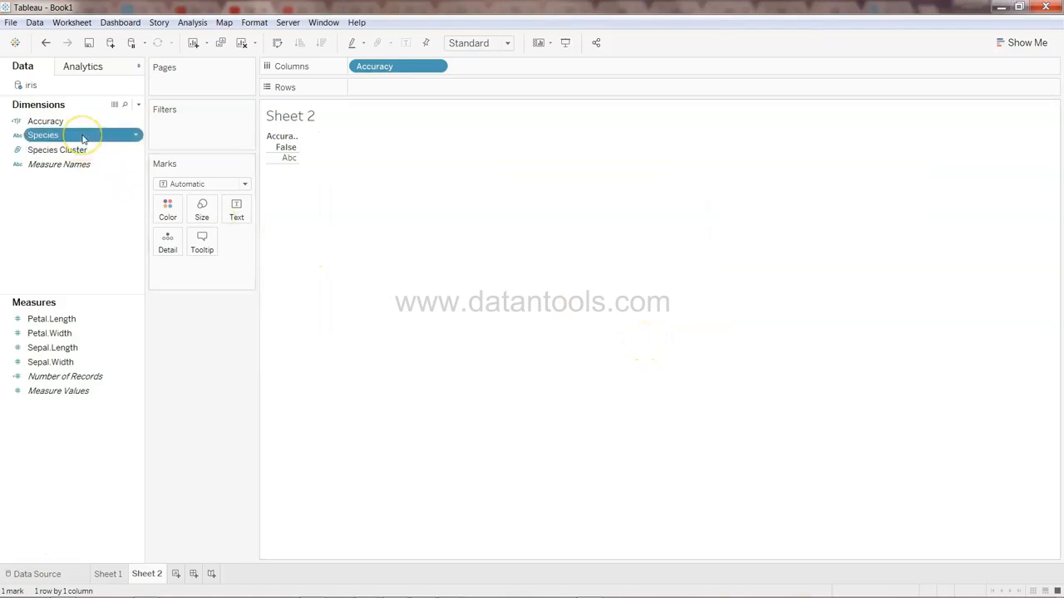
click(176, 575)
drag(82, 325, 391, 65)
mouse_move(105, 328)
mouse_down()
mouse_move(218, 209)
mouse_move(374, 88)
mouse_up()
click(192, 22)
click(212, 51)
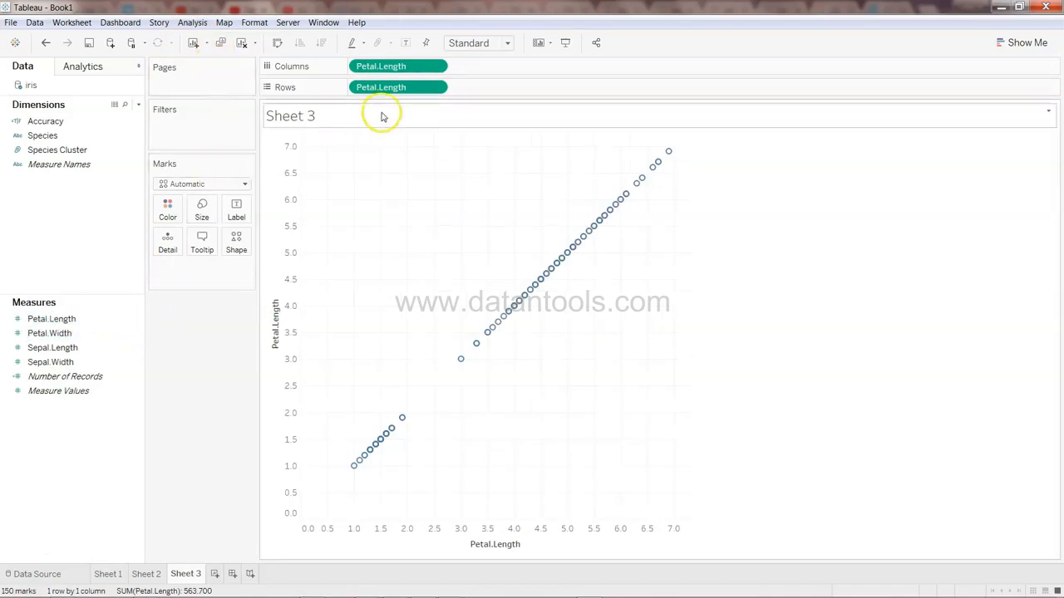
On Sheet 3, replace the Rows field with Petal.Width and color the points by Species
drag(387, 89, 81, 412)
drag(50, 333, 408, 91)
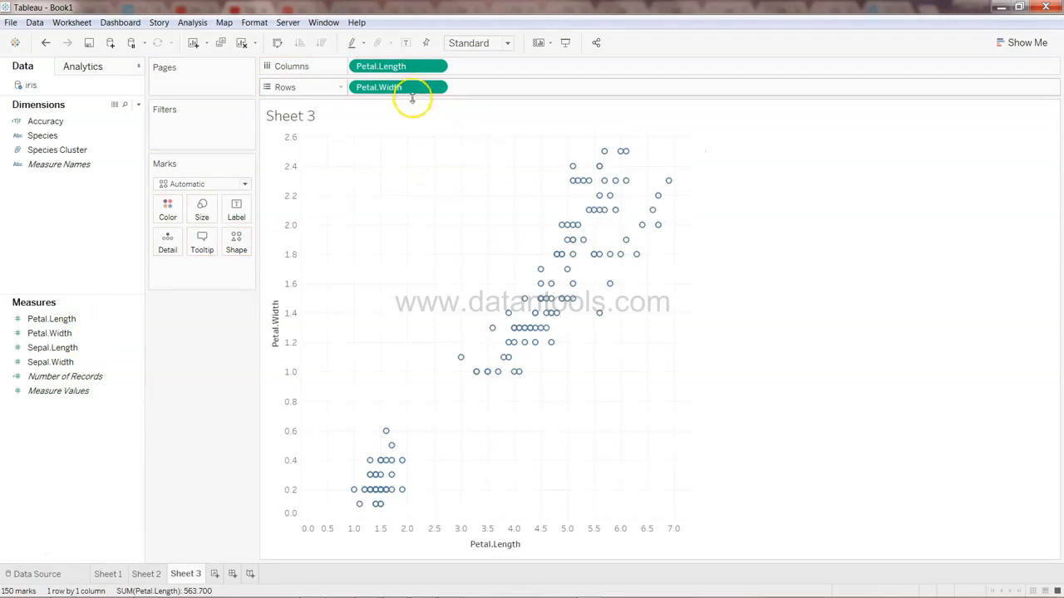
drag(45, 135, 169, 212)
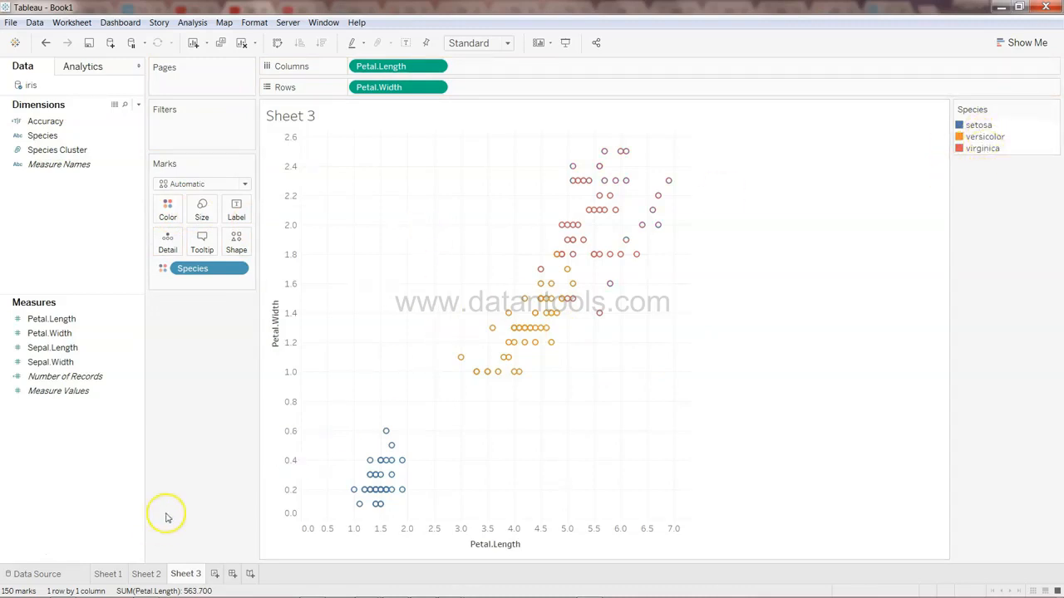
On Sheet 1, save the Clusters pill as a field in the data pane
click(108, 573)
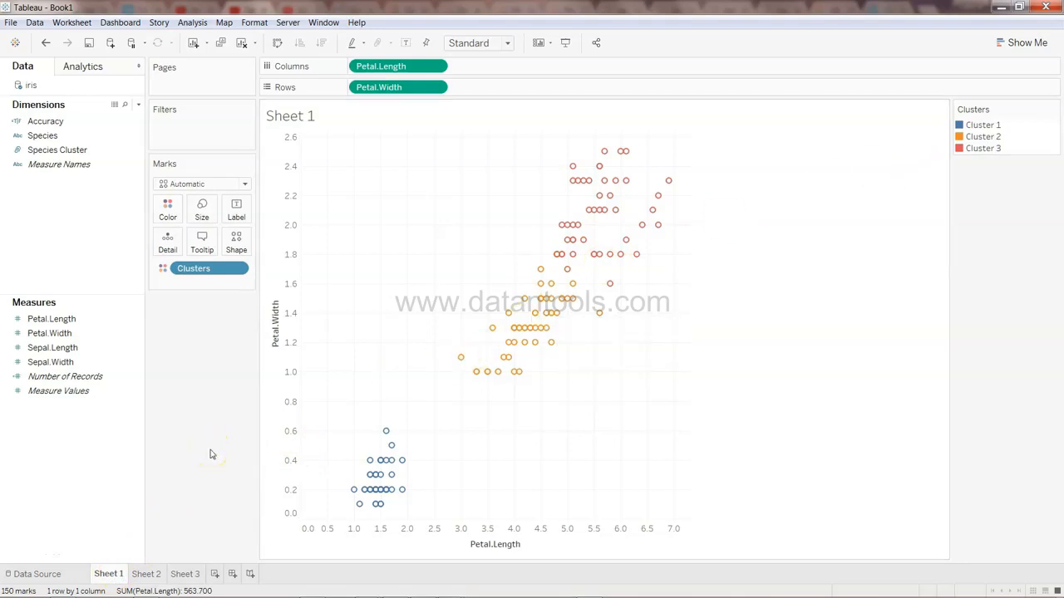
click(71, 138)
click(71, 139)
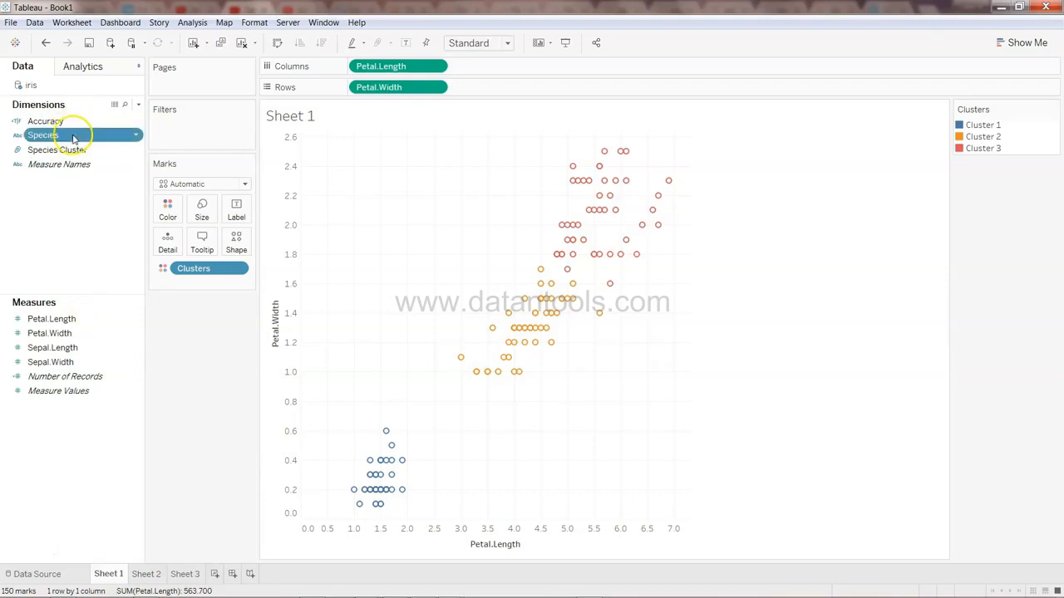
drag(208, 268, 73, 439)
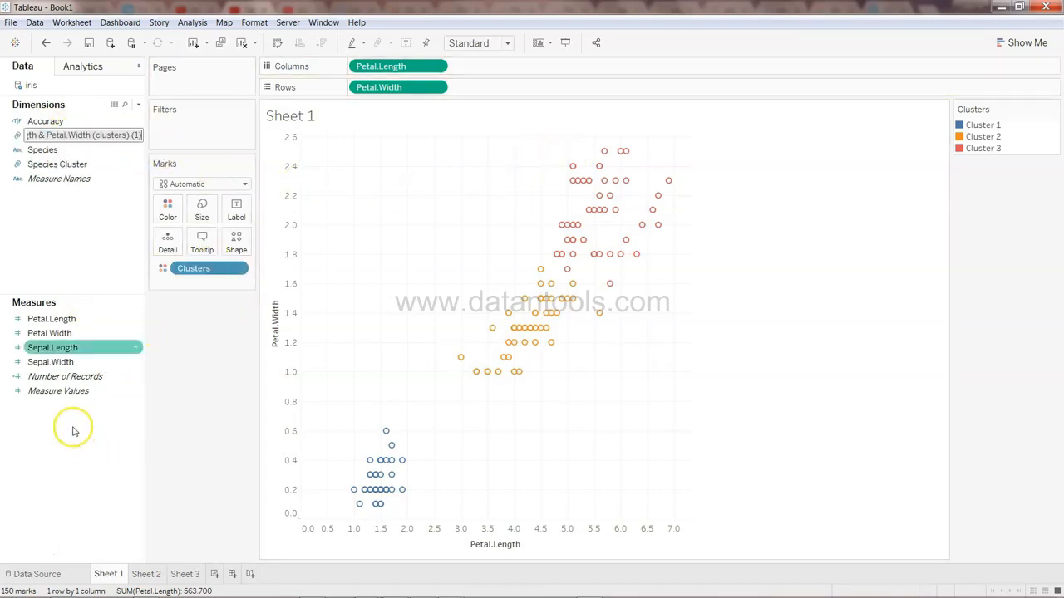
Remove Clusters from the marks and color Sheet 1's points by Species Cluster instead
click(205, 270)
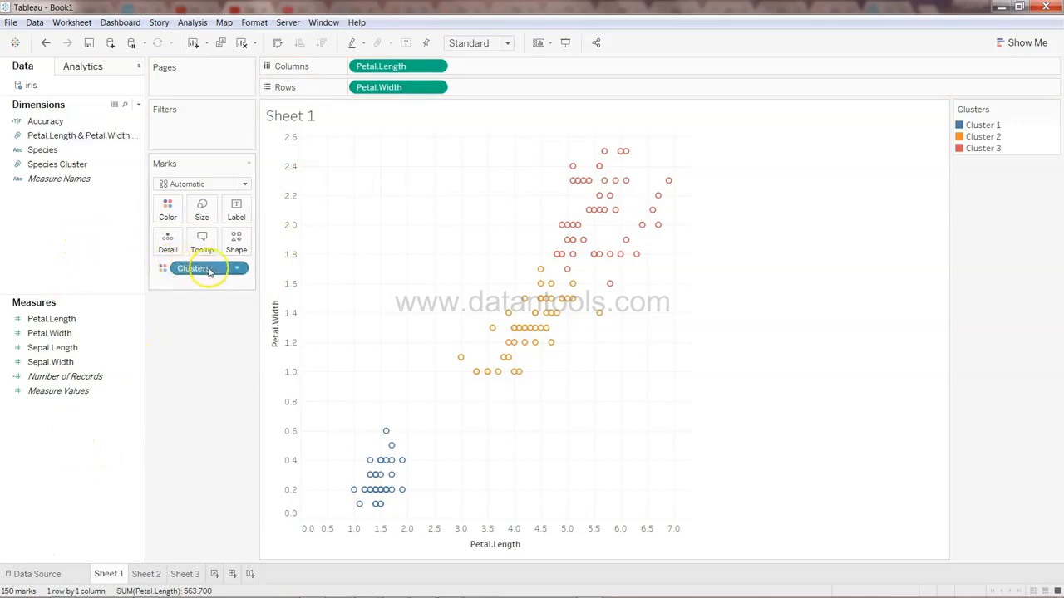
click(238, 268)
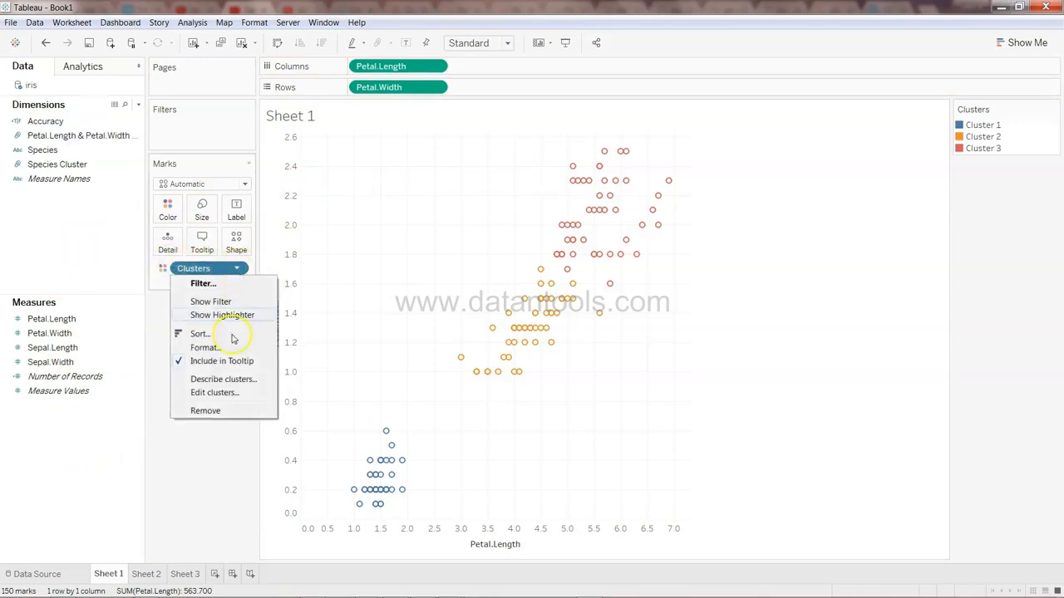
click(218, 412)
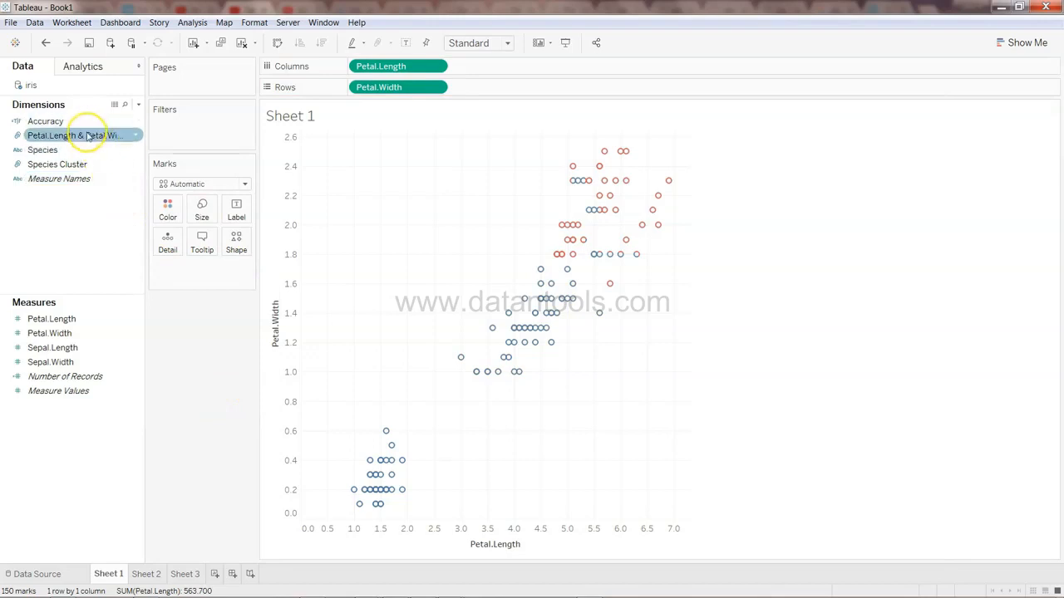
drag(83, 164, 173, 216)
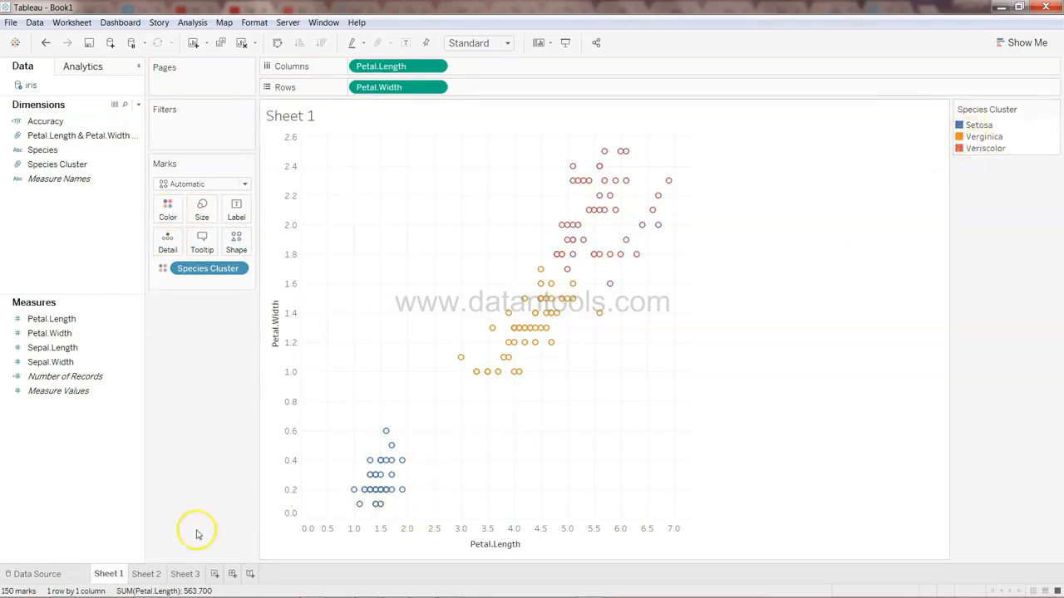
Compare Sheet 3's species coloring with Sheet 1's Species Cluster coloring
mouse_move(188, 580)
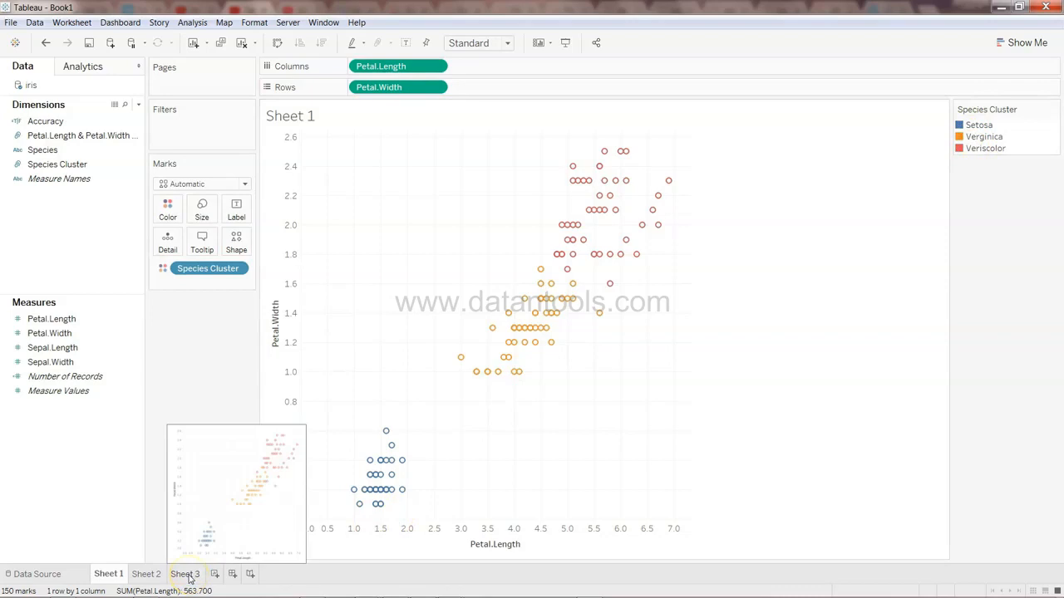
click(189, 578)
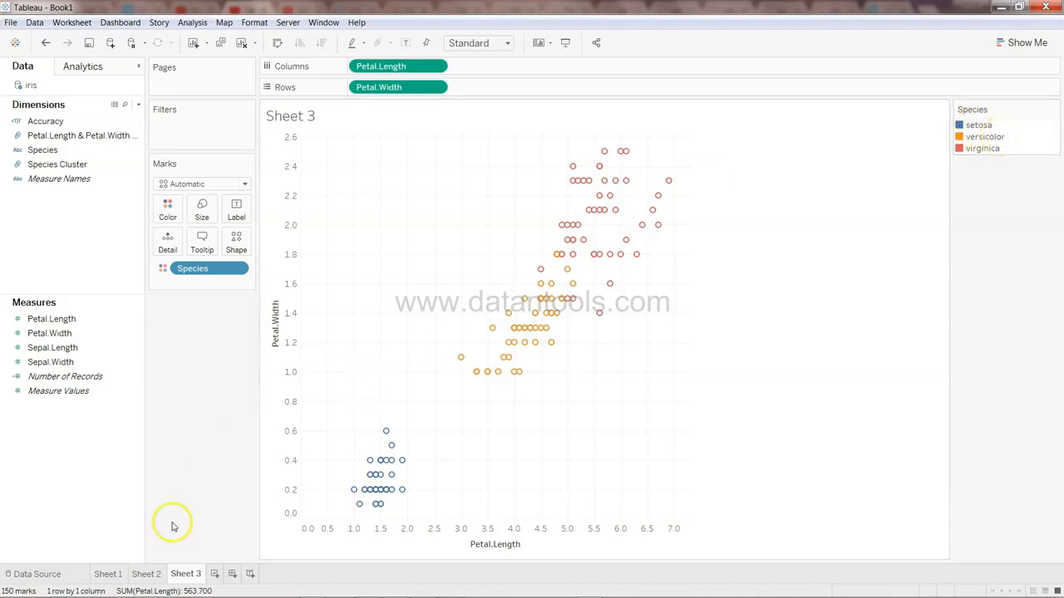
click(107, 575)
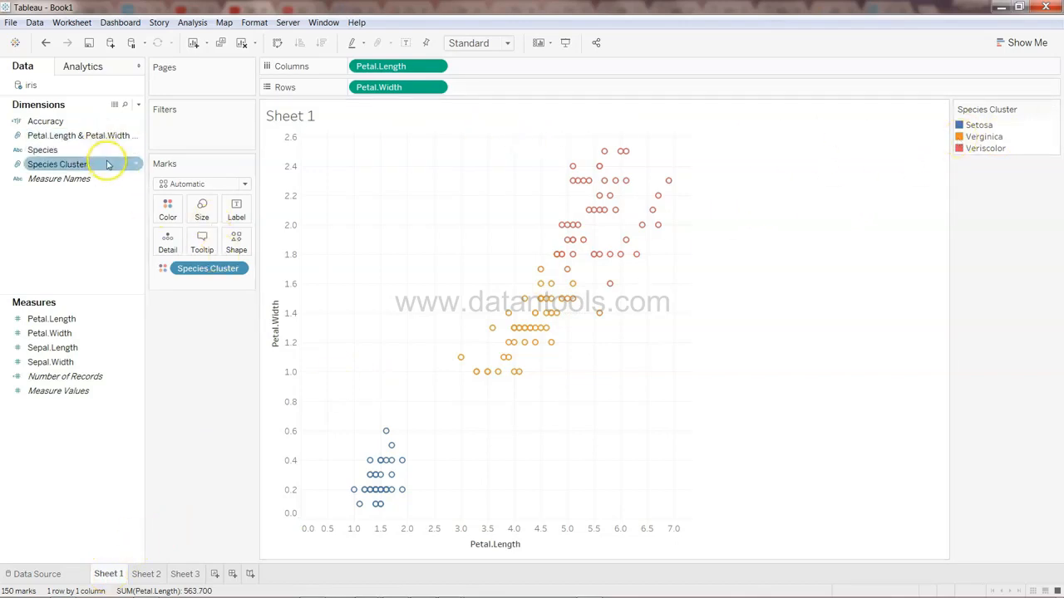
Open the Species Cluster group editor and rename the Setosa group to setosa
click(137, 164)
click(137, 165)
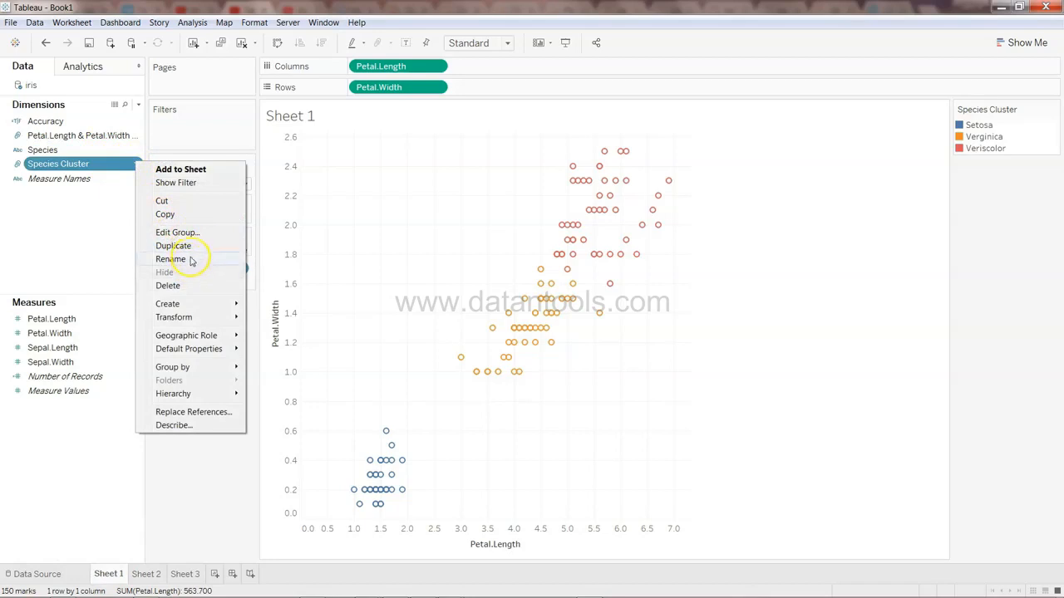
click(175, 233)
click(464, 234)
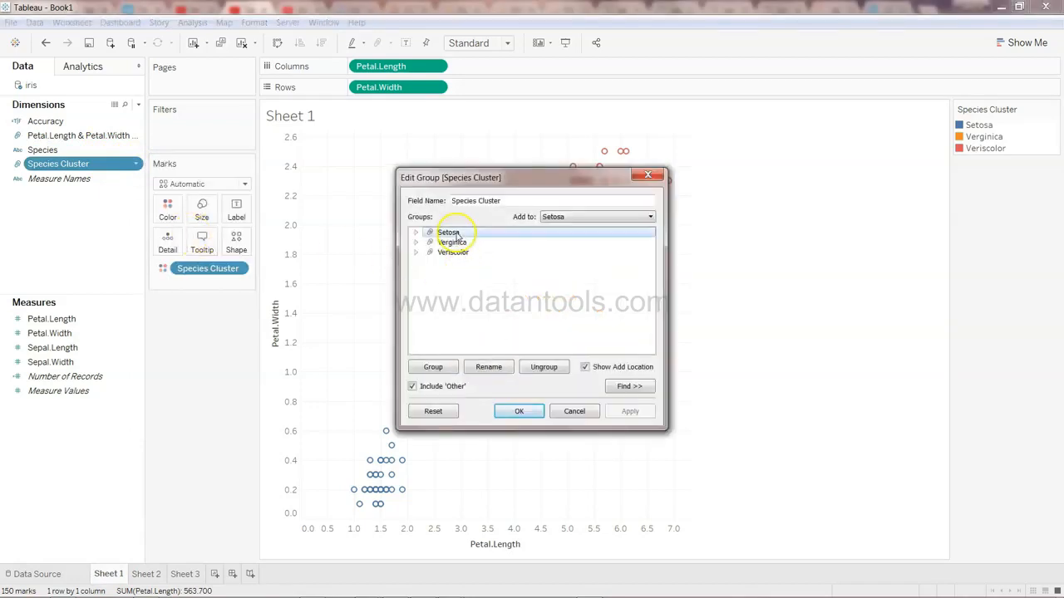
click(490, 367)
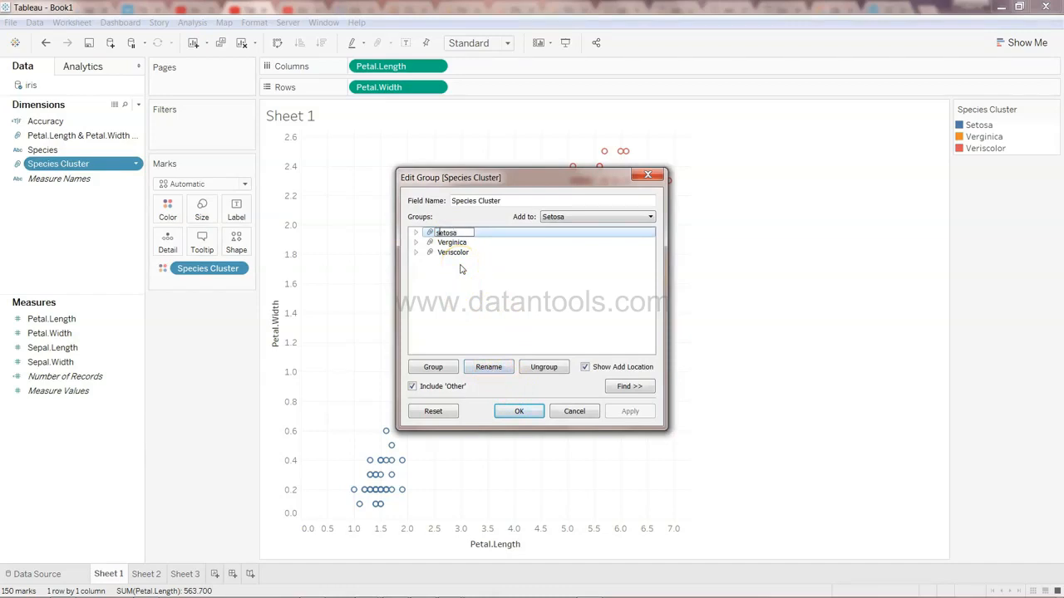
text(setosa)
key(Return)
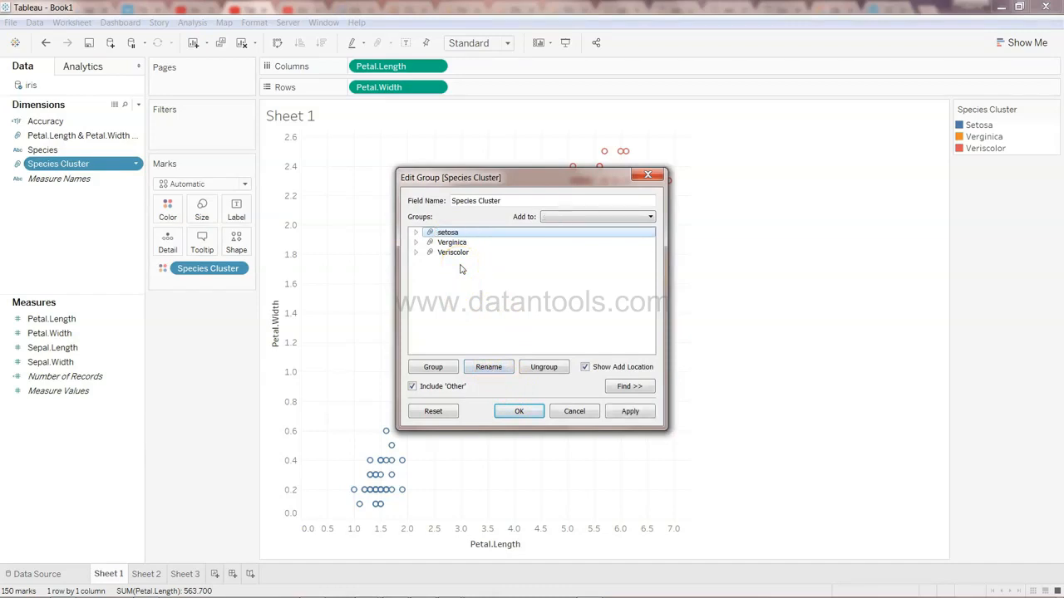
Rename the other two groups to lowercase verginica and veriscolor and apply the group edits
click(467, 239)
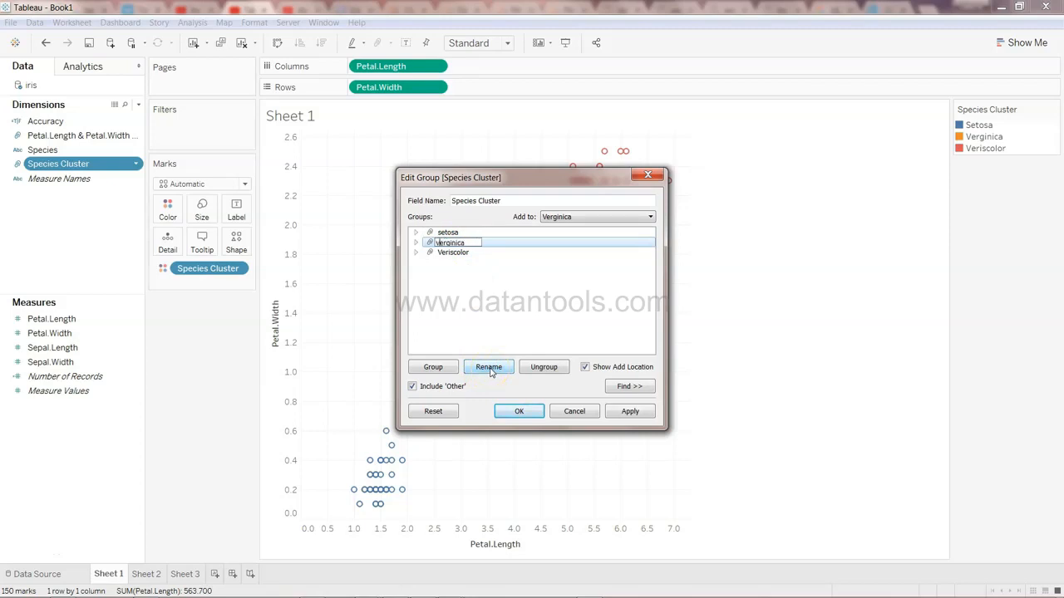
click(465, 252)
click(489, 368)
click(442, 252)
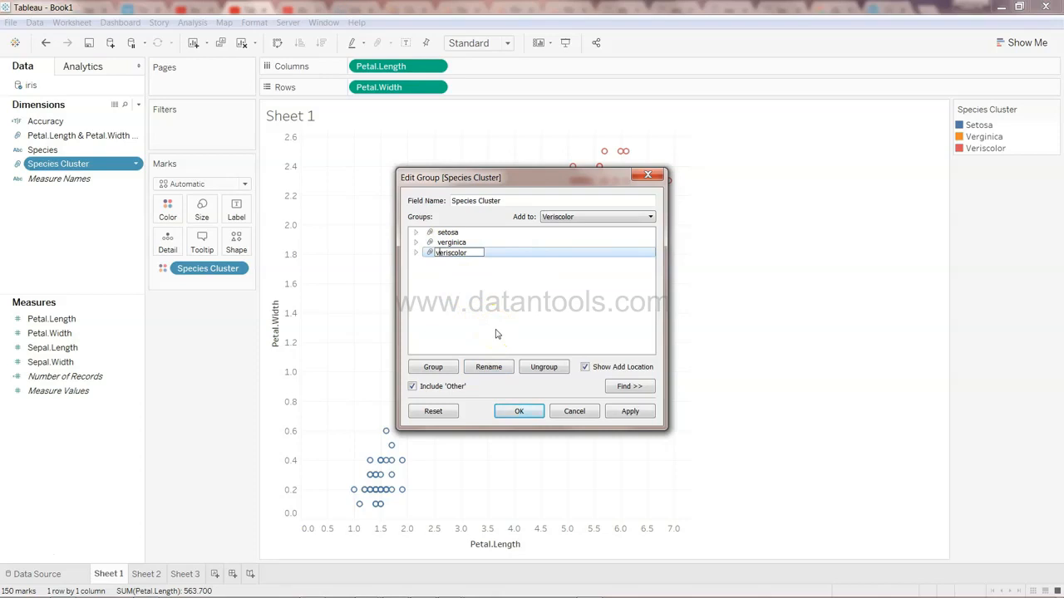
click(527, 414)
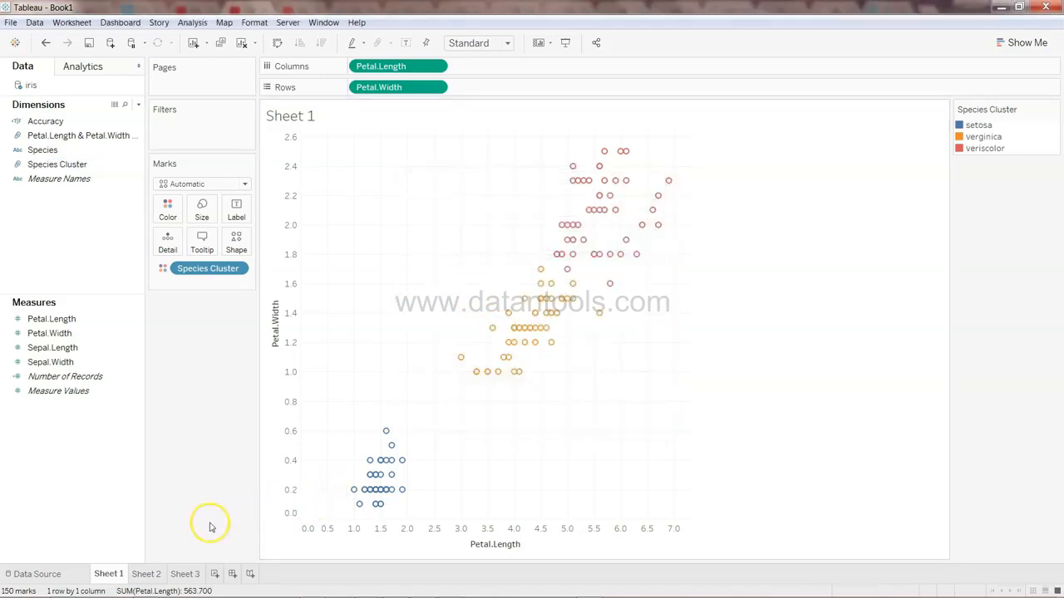
Compare the species legend on Sheet 3 with the Species Cluster legend on Sheet 1
click(184, 573)
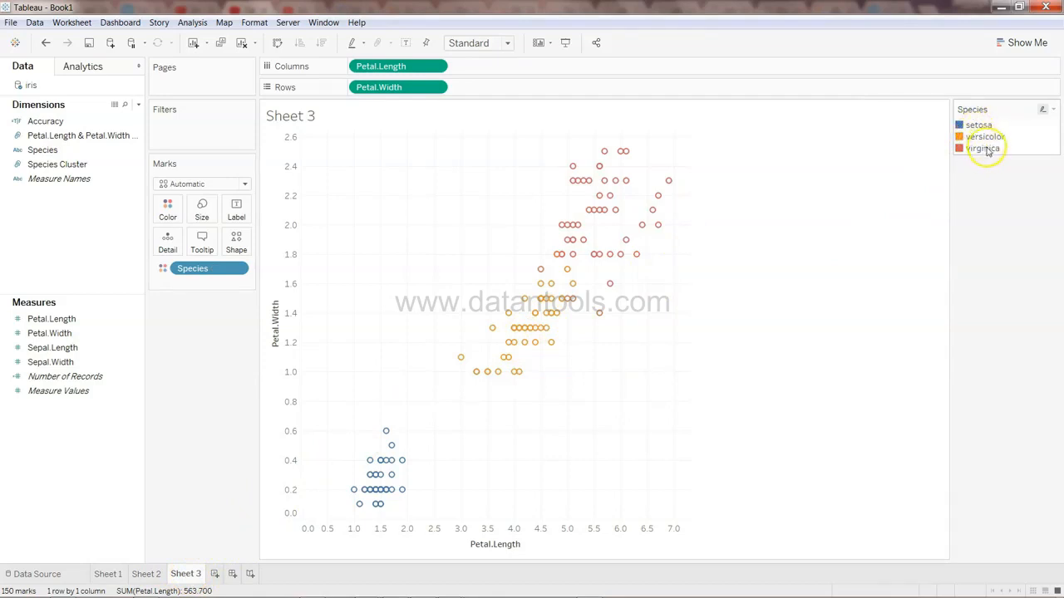
click(109, 574)
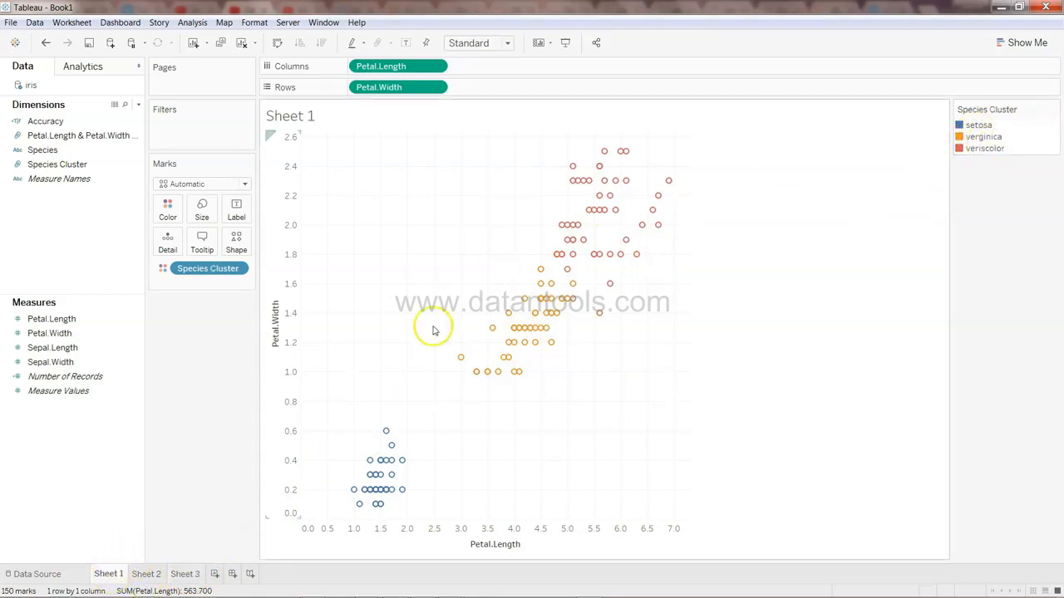
click(131, 151)
click(131, 122)
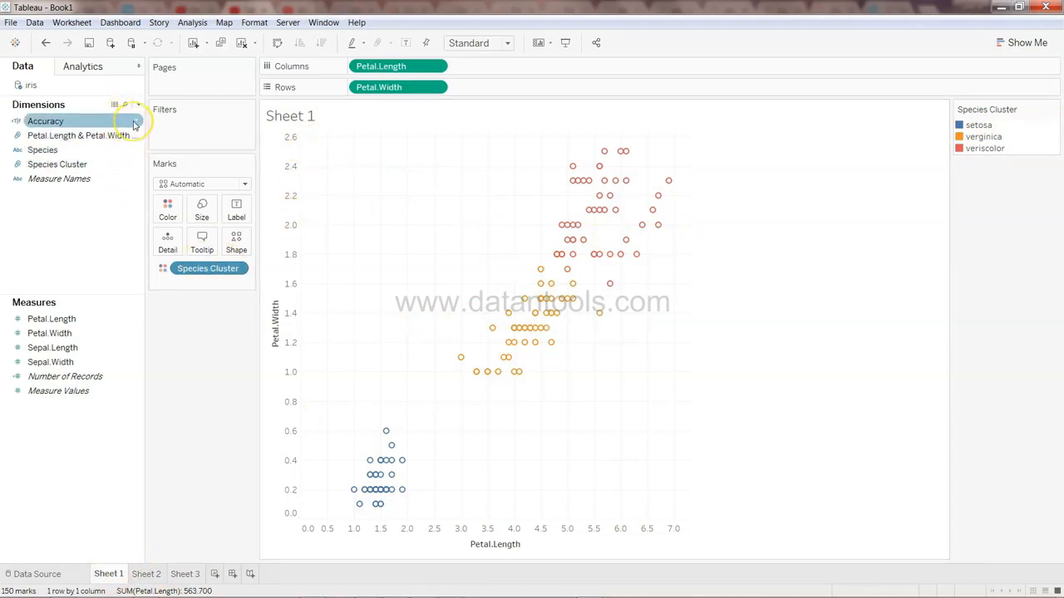
click(134, 122)
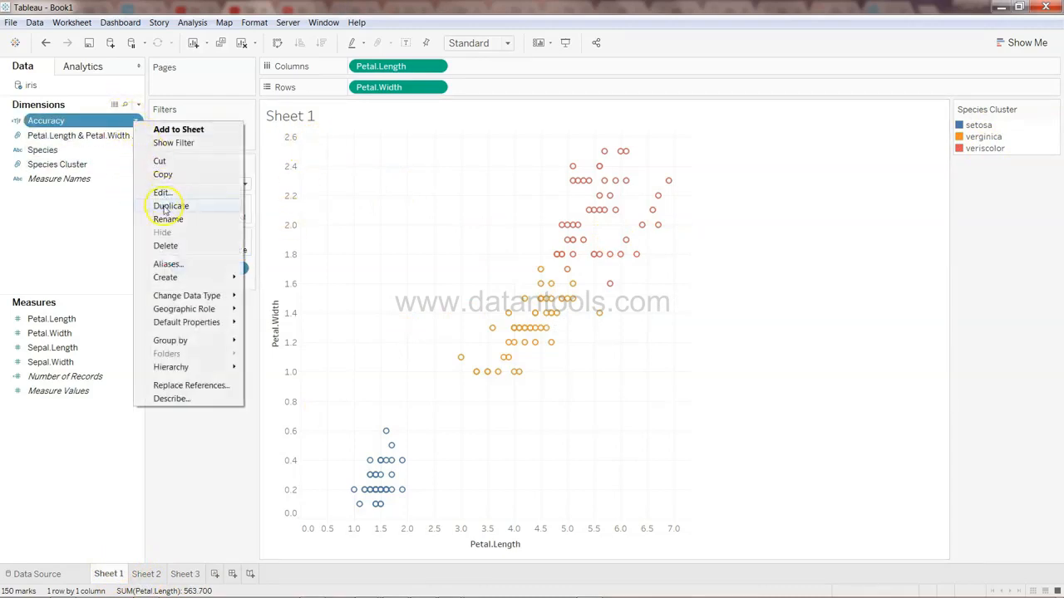
click(73, 158)
Edit the Species Cluster group, renaming the second group versicolor and the third verginica
click(99, 164)
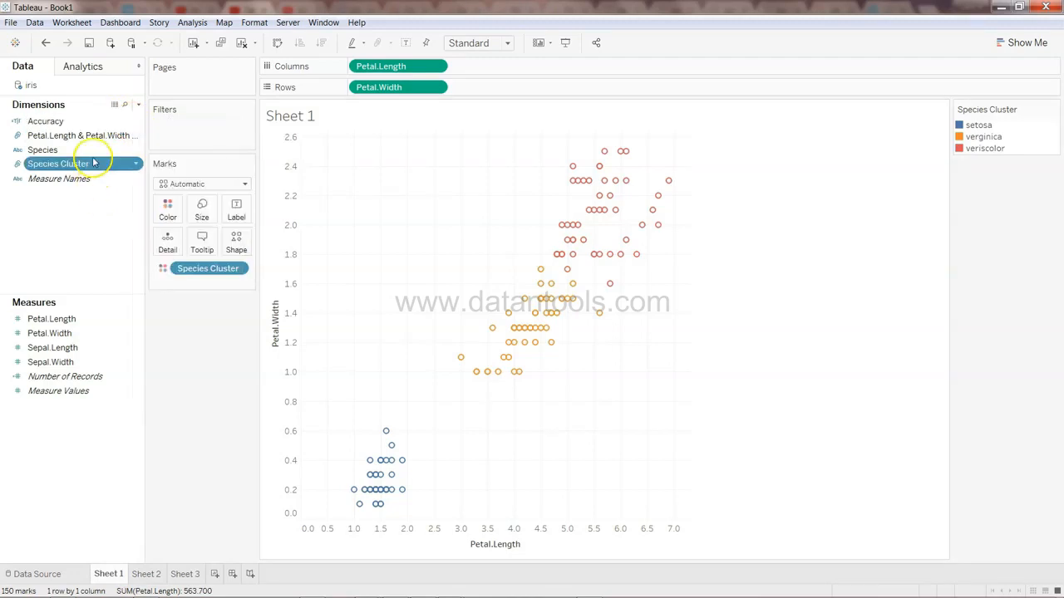
click(137, 164)
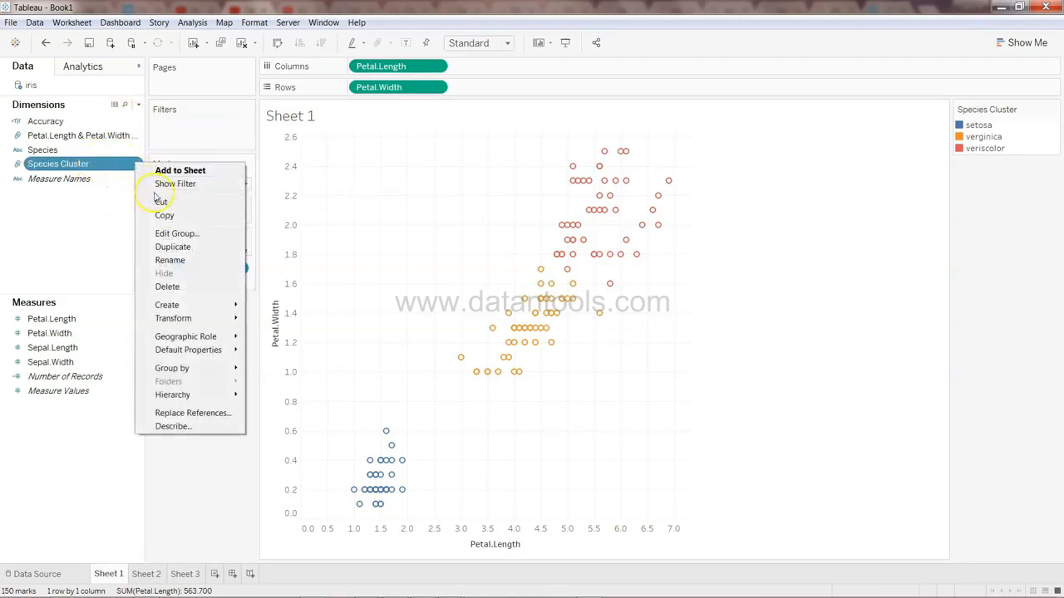
click(202, 239)
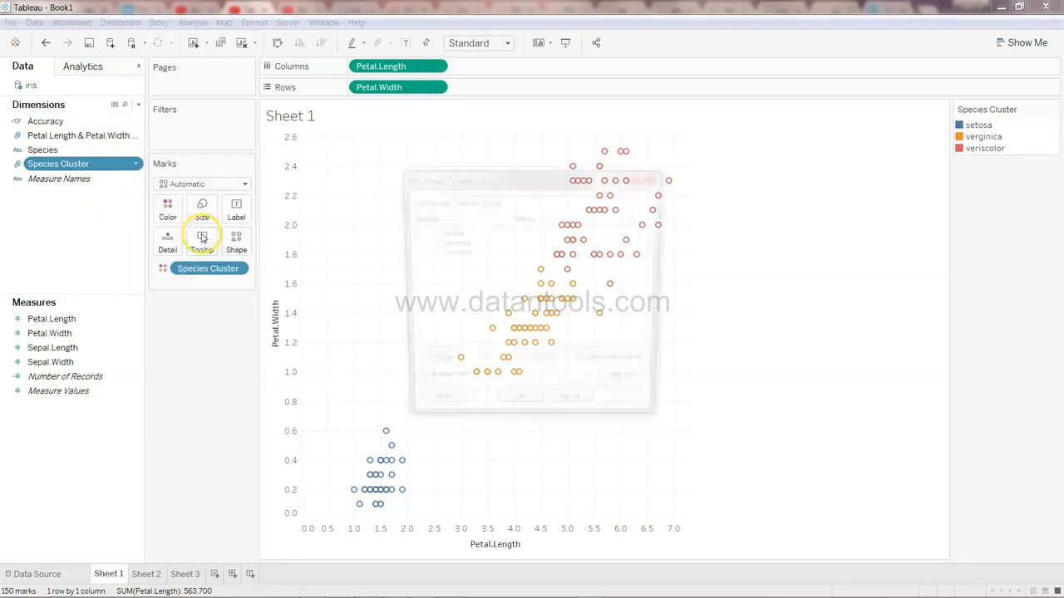
click(453, 243)
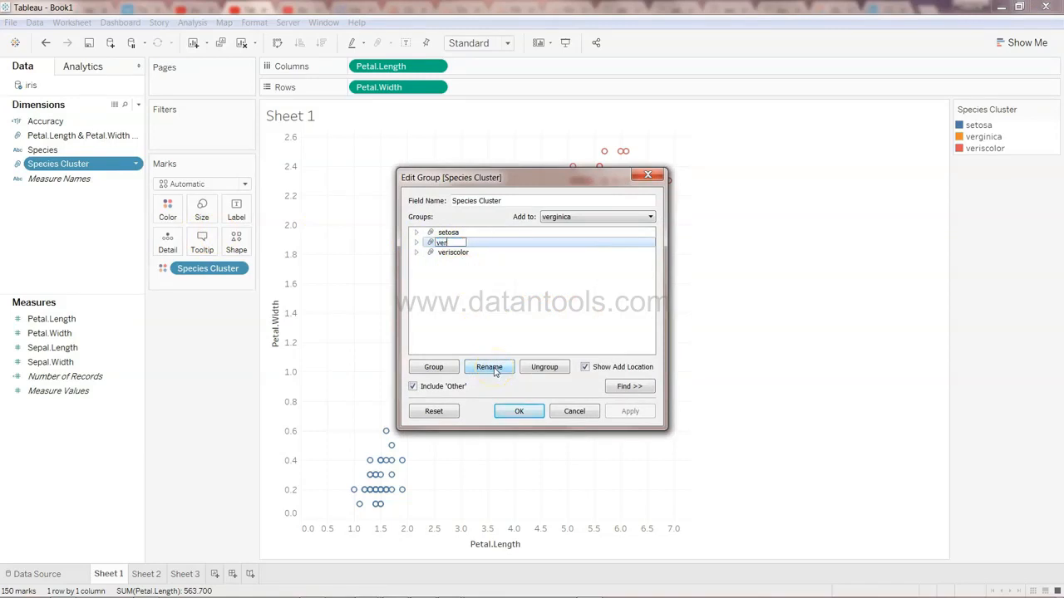
text(versicolor)
key(Return)
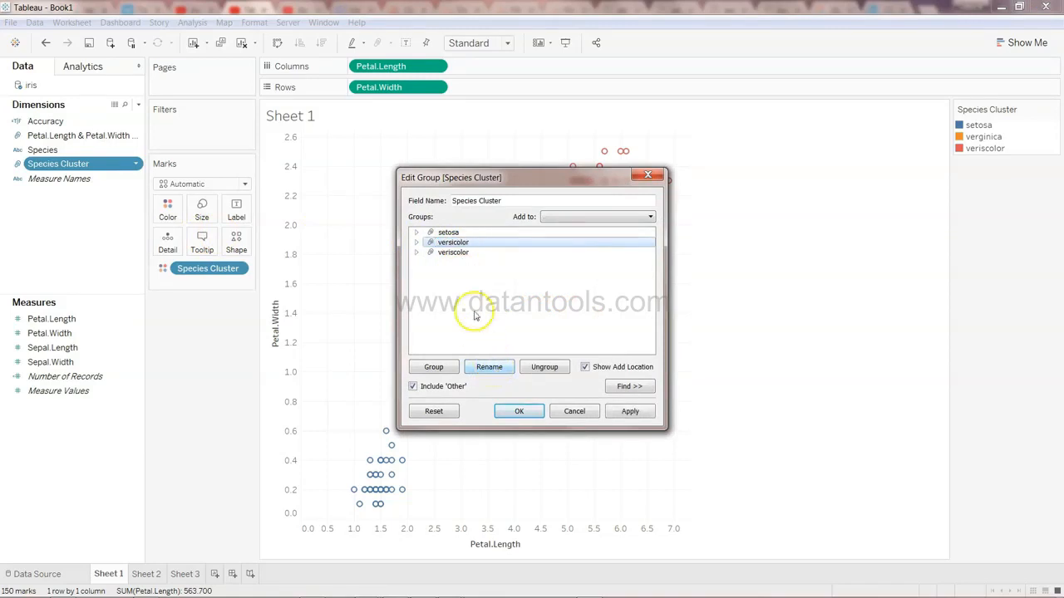
click(453, 252)
click(489, 367)
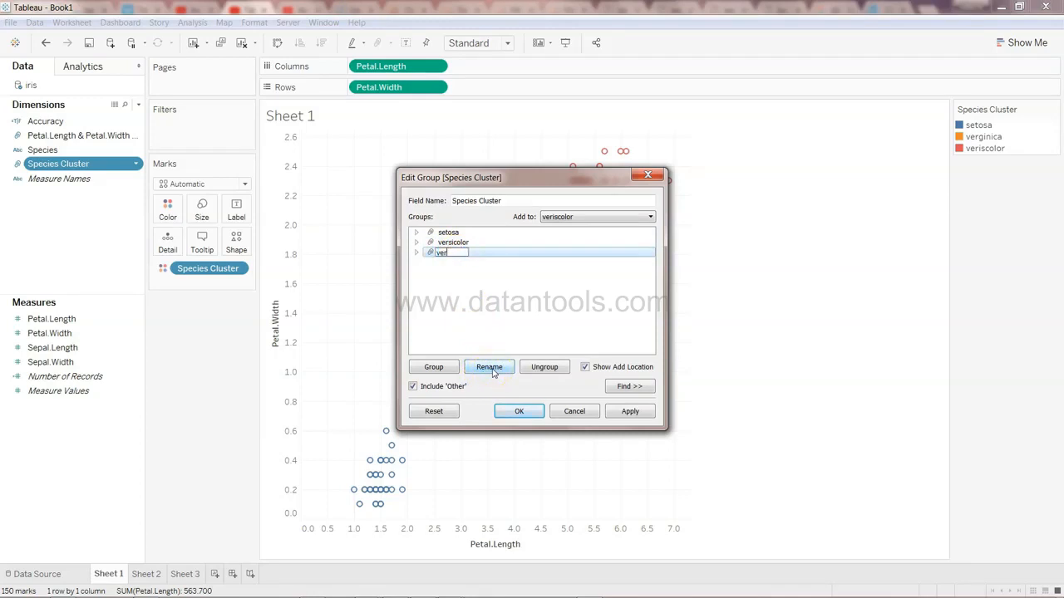
text(verginica)
key(Return)
click(520, 411)
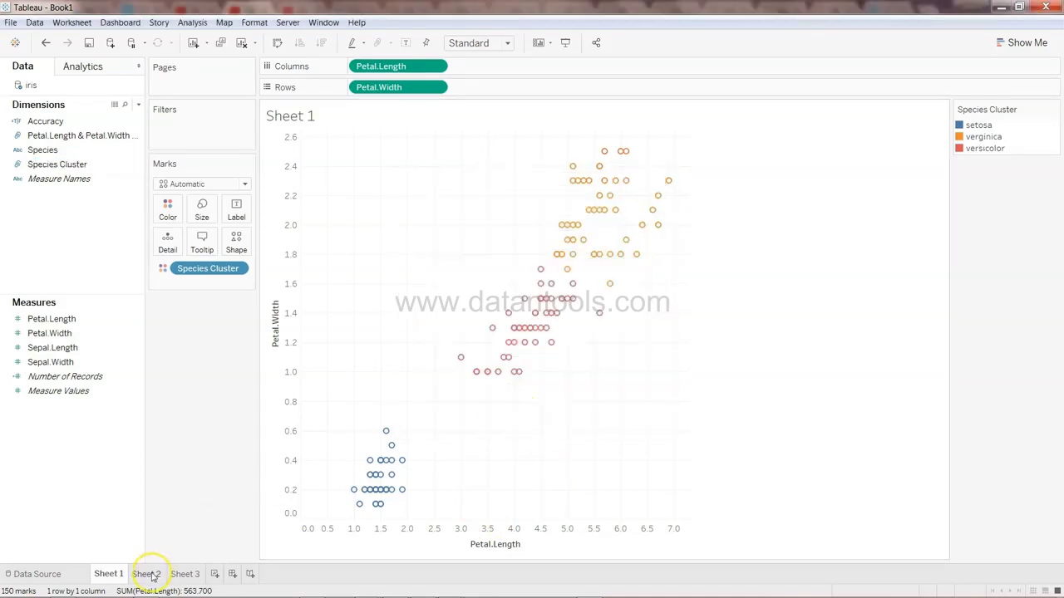
On Sheet 2, clear Accuracy off Columns and reopen and confirm its calculation
click(147, 573)
drag(399, 68, 95, 250)
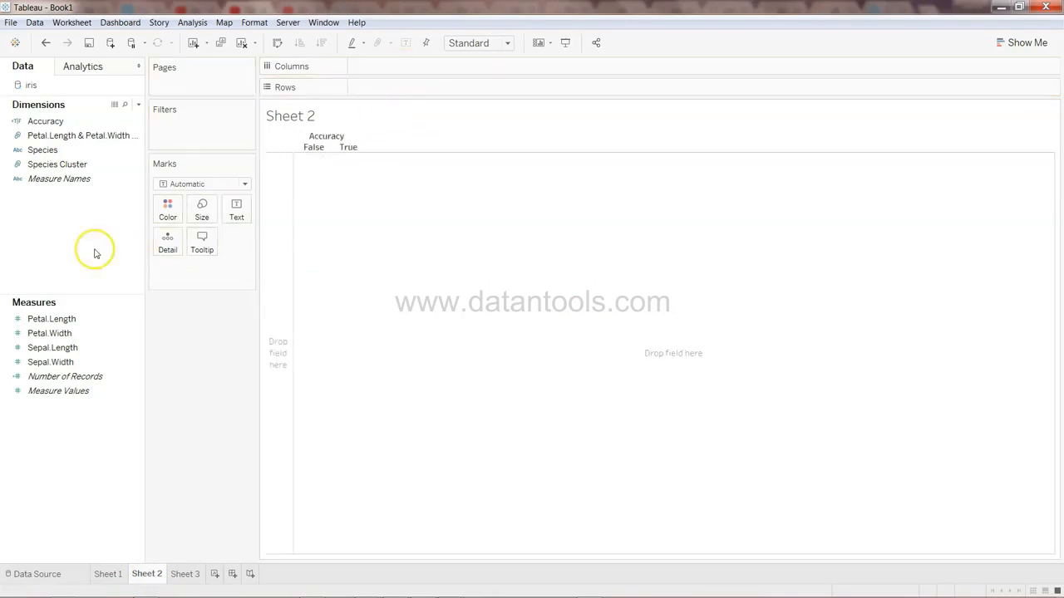
click(138, 123)
click(172, 177)
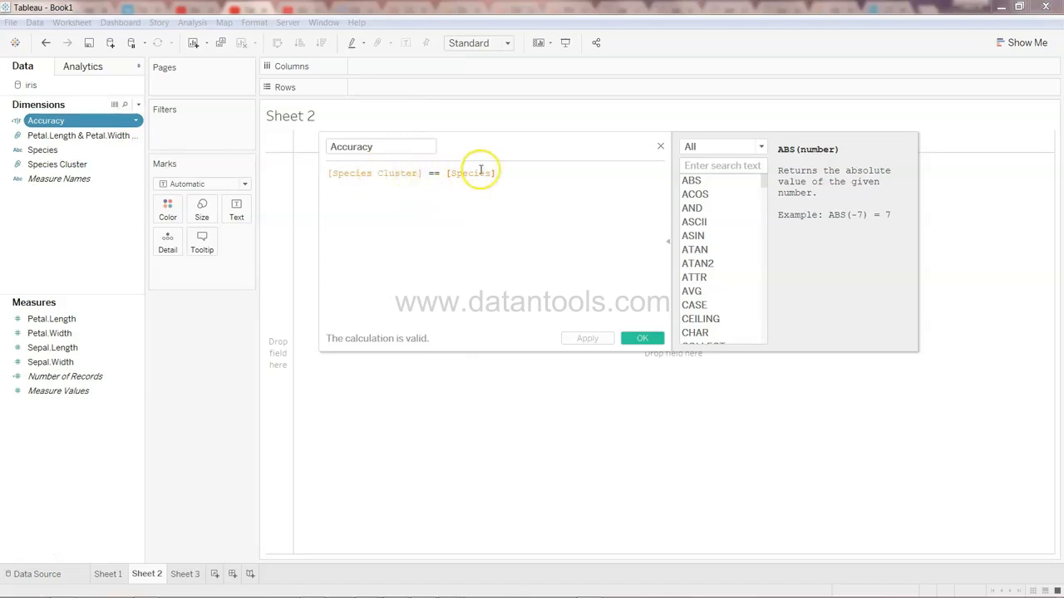
click(642, 338)
Place Accuracy on Rows and show Number of Records as text for each Accuracy value
drag(115, 122, 398, 94)
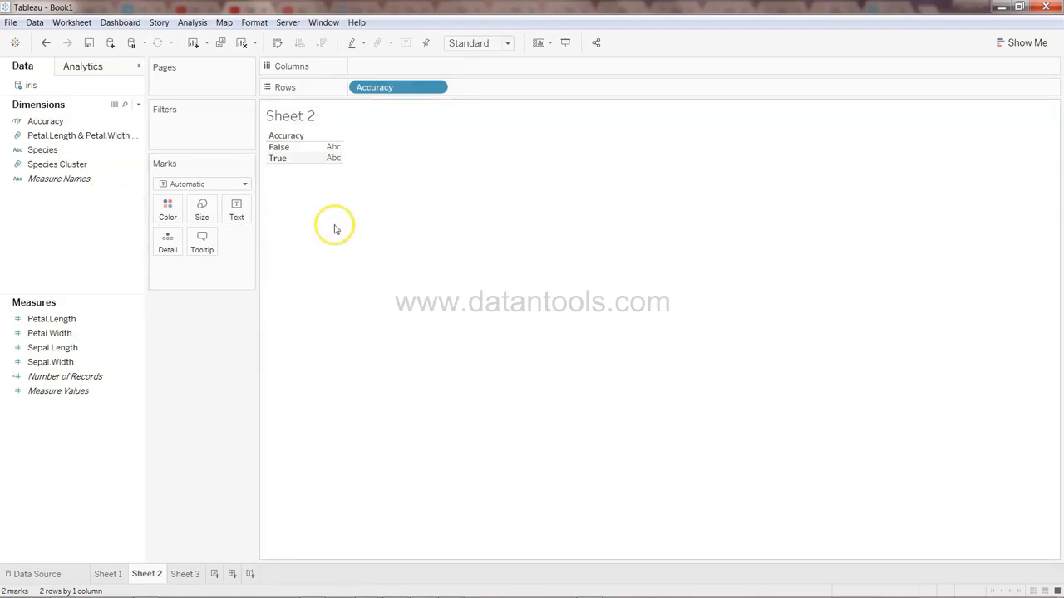
mouse_move(341, 163)
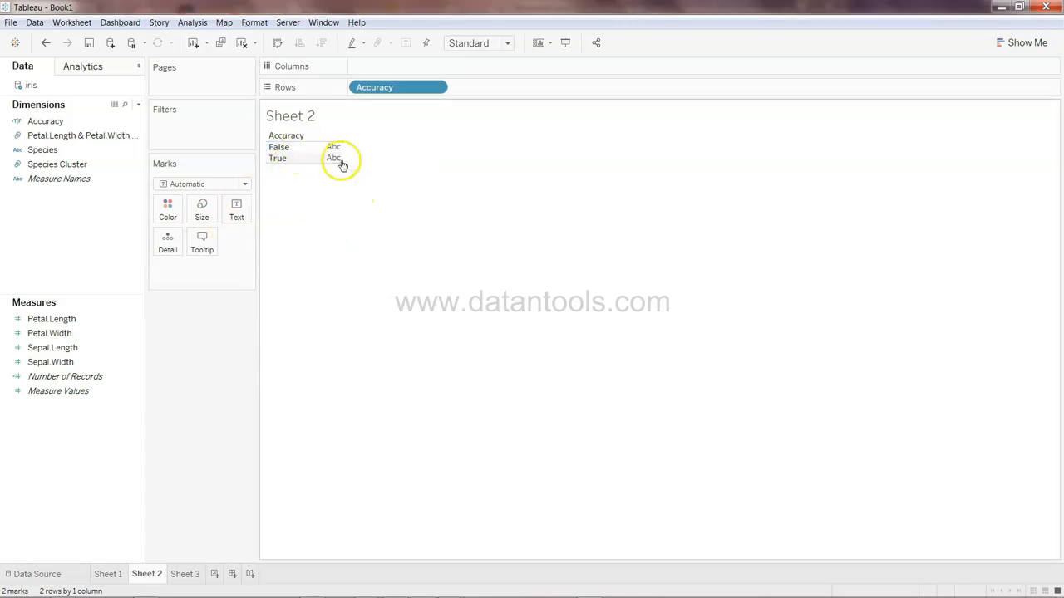
drag(96, 378, 332, 147)
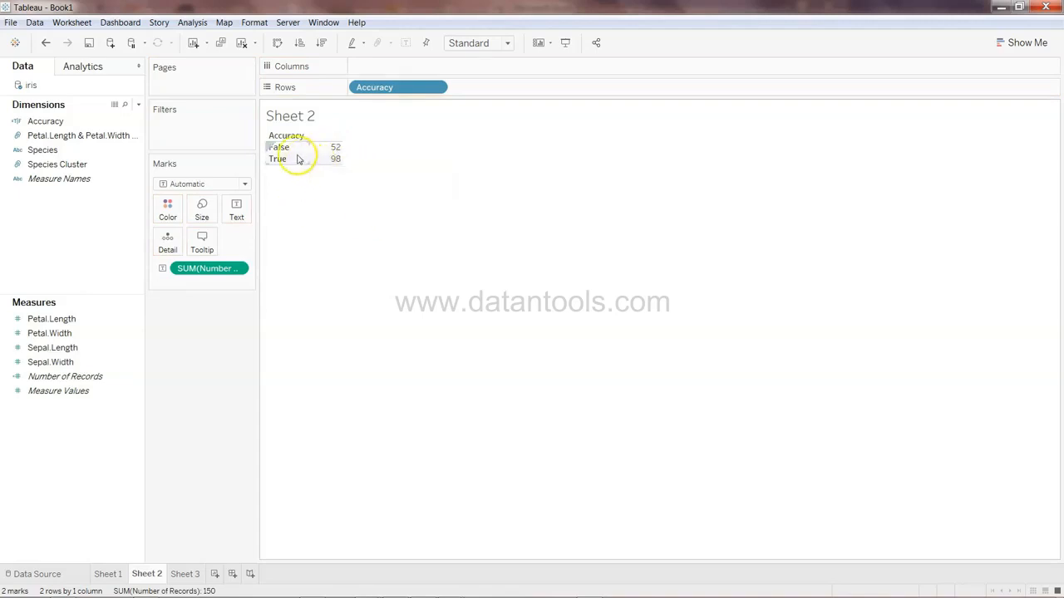
Switch to Sheet 1 and check the Species values and their spelling in the iris spreadsheet in Excel
mouse_move(334, 157)
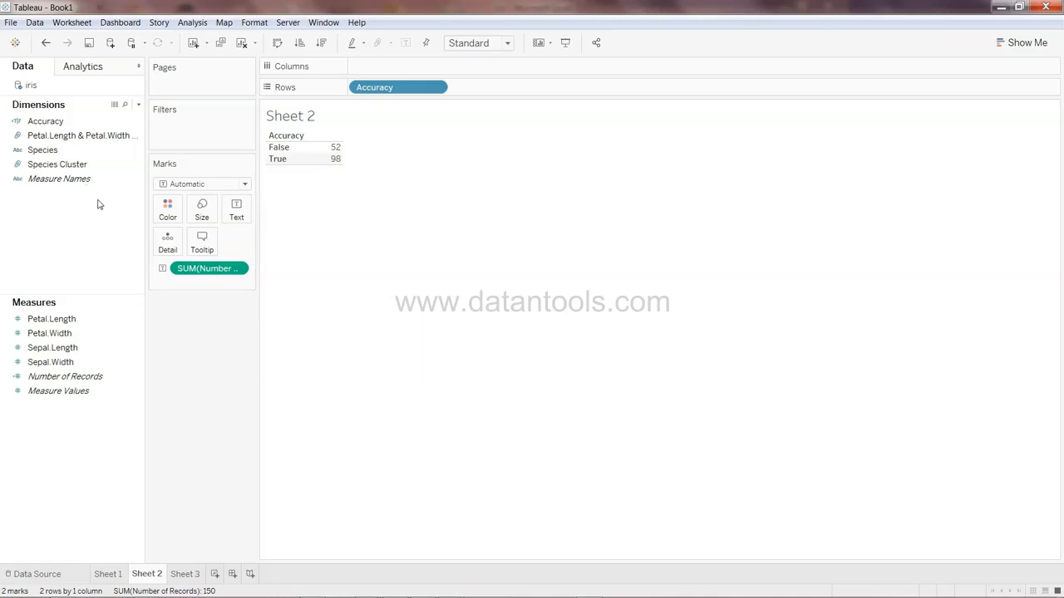
right_click(108, 574)
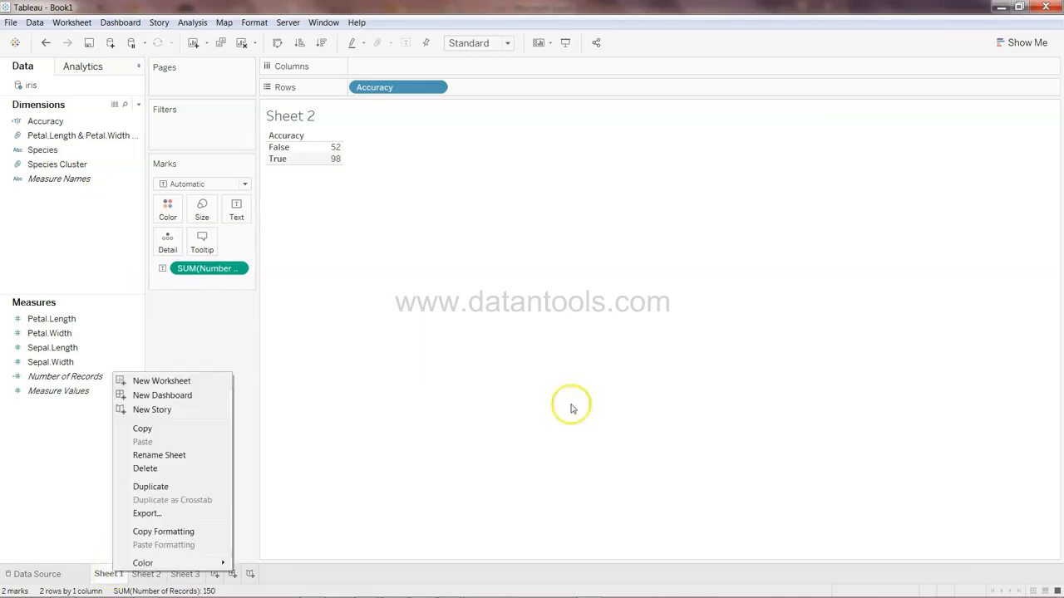
click(108, 574)
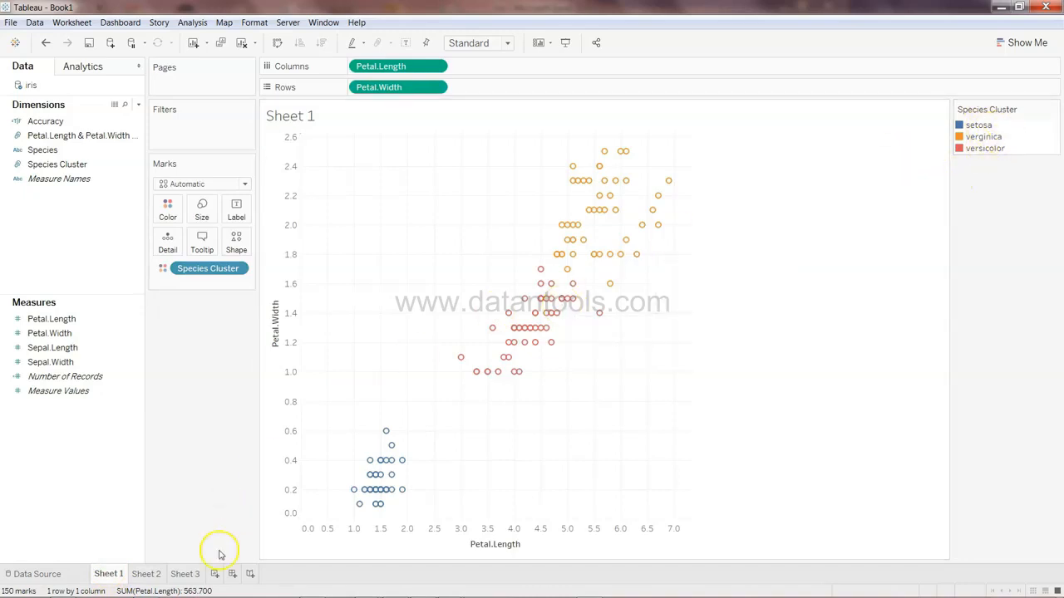
click(61, 590)
double_click(443, 17)
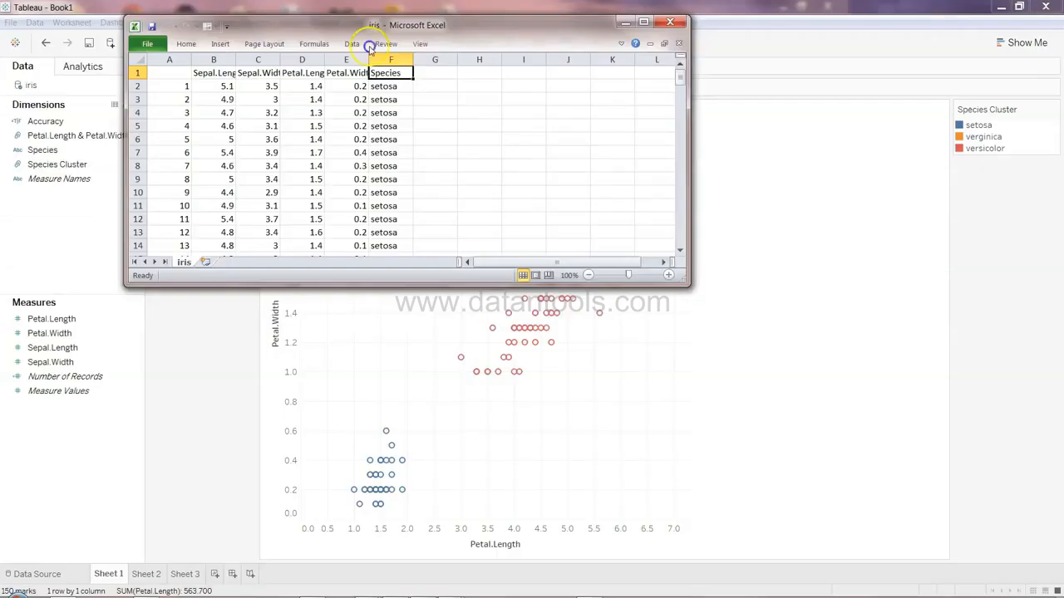
drag(443, 17, 311, 67)
key(alt+Down)
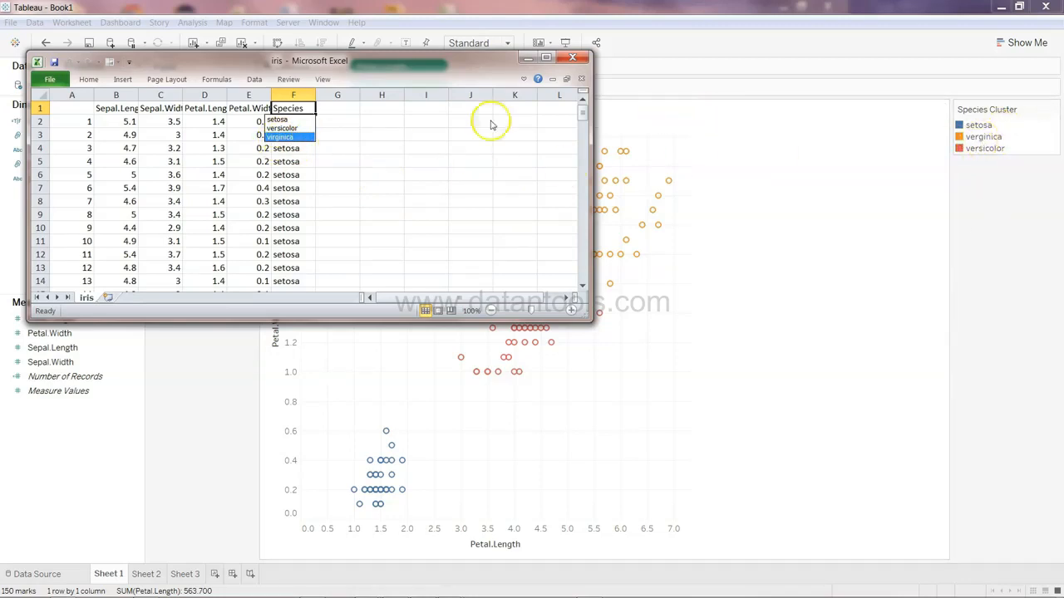
key(Escape)
key(ctrl+Down)
key(Up)
key(ctrl+c)
key(alt+Tab)
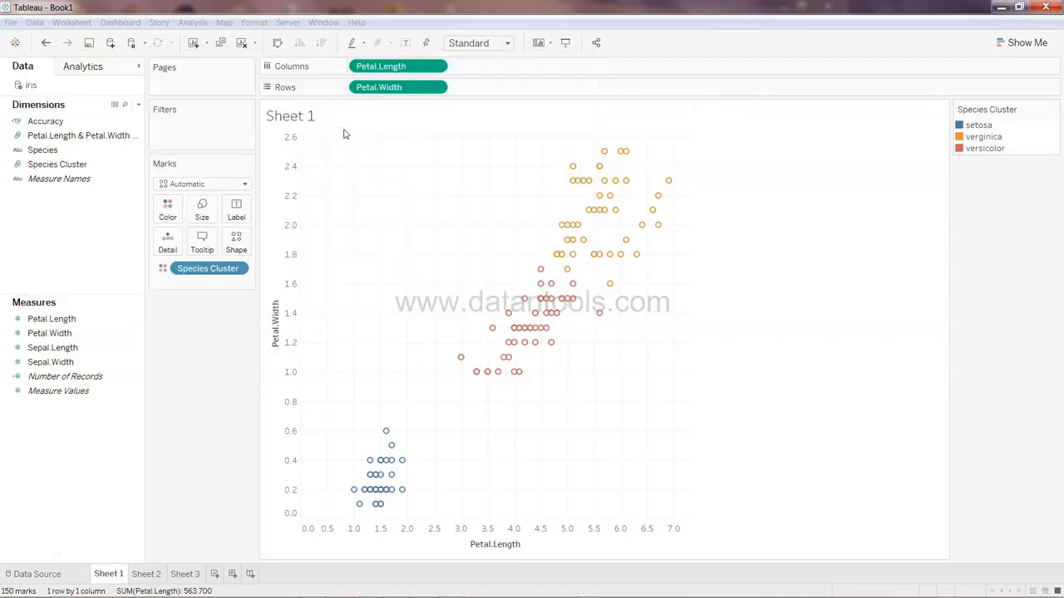
Edit the Species Cluster group and correct the third group's name to virginica
click(86, 169)
right_click(133, 165)
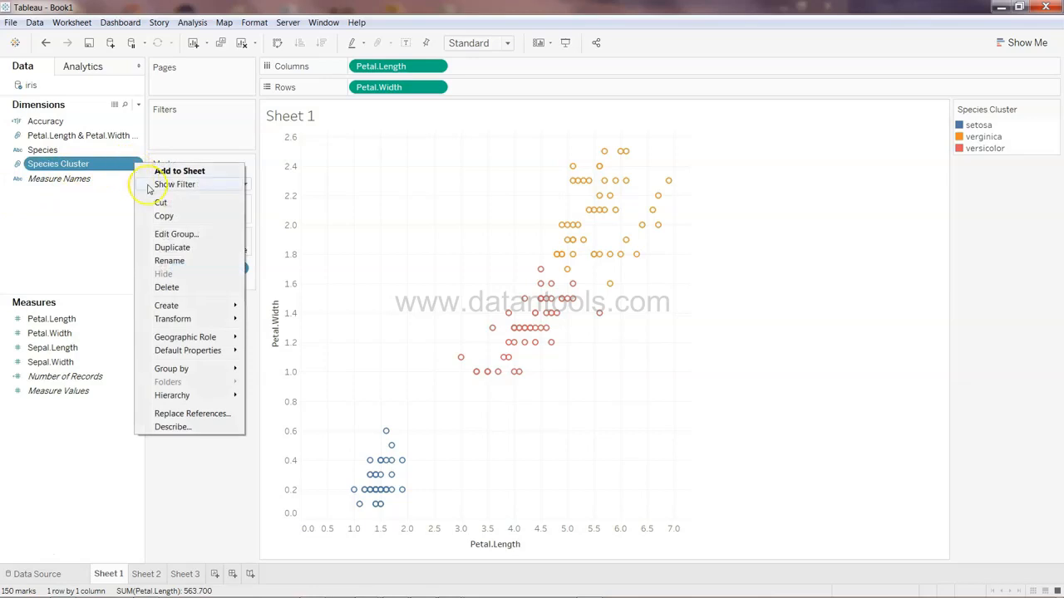
click(198, 240)
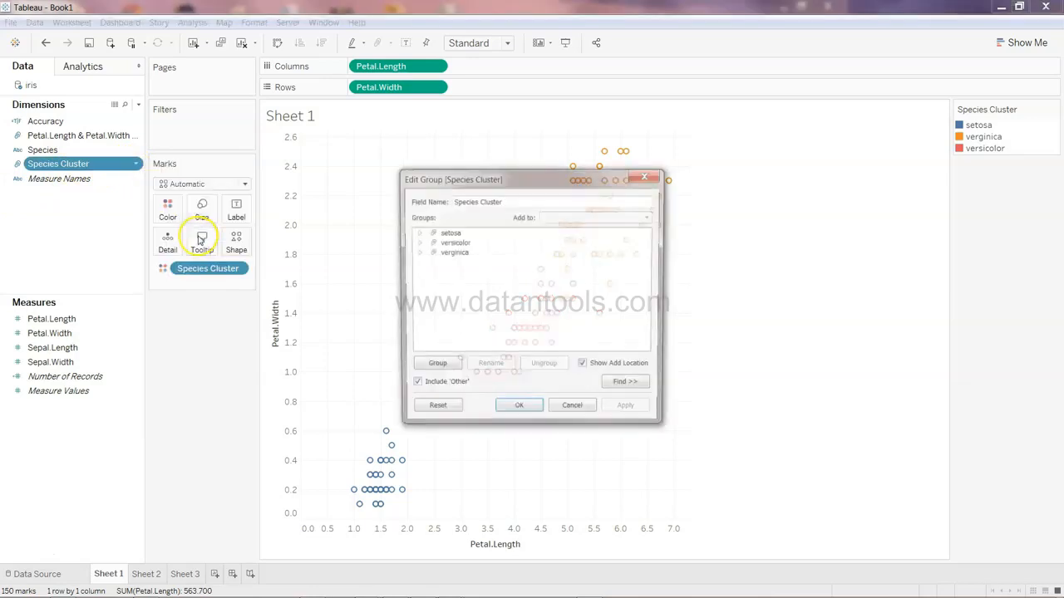
click(457, 242)
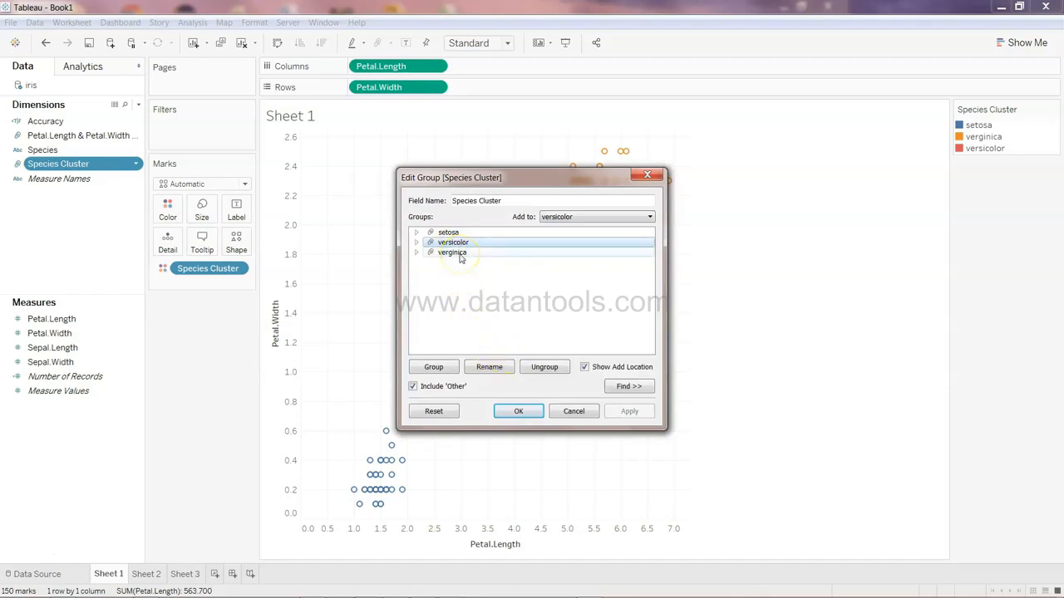
click(488, 368)
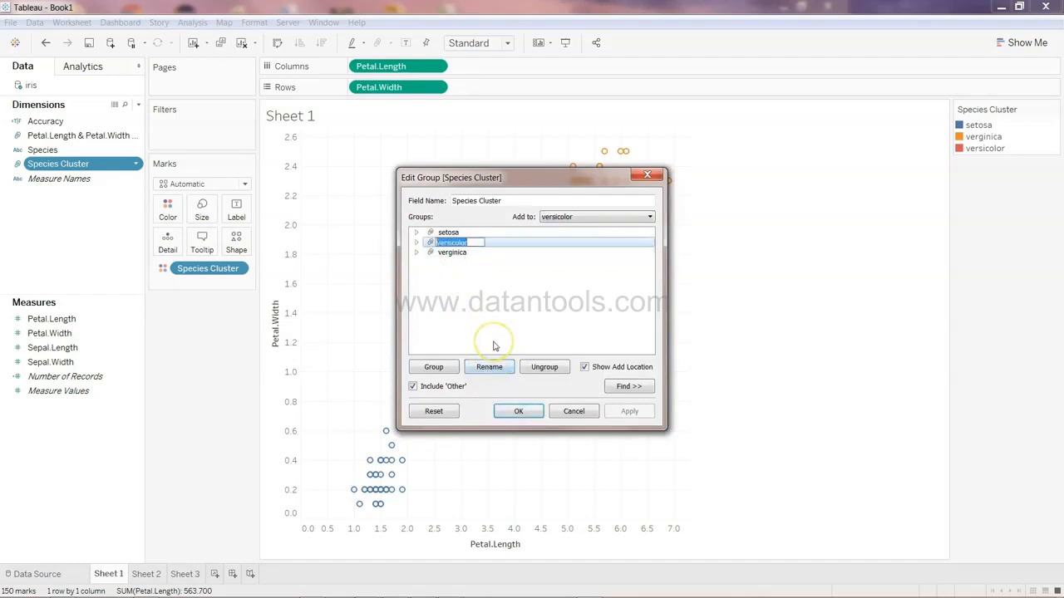
key(Return)
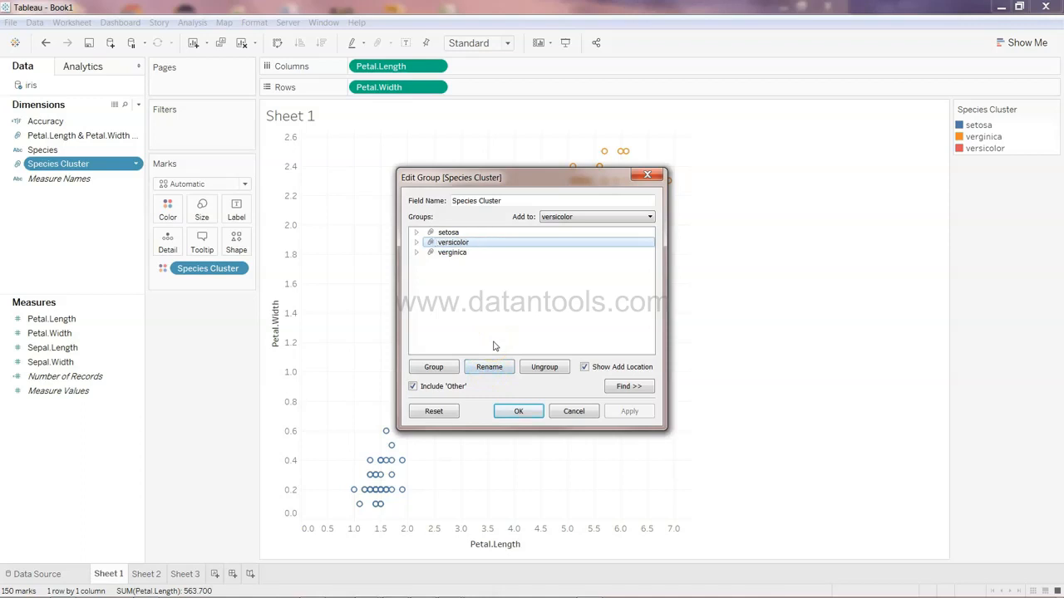
click(452, 252)
click(490, 368)
text(virginica)
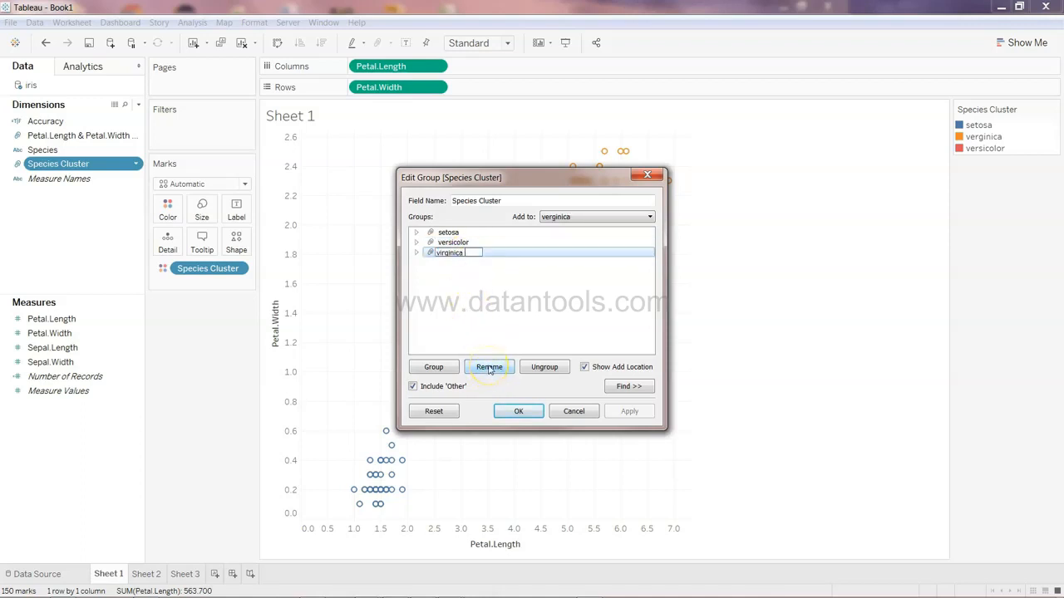
key(Return)
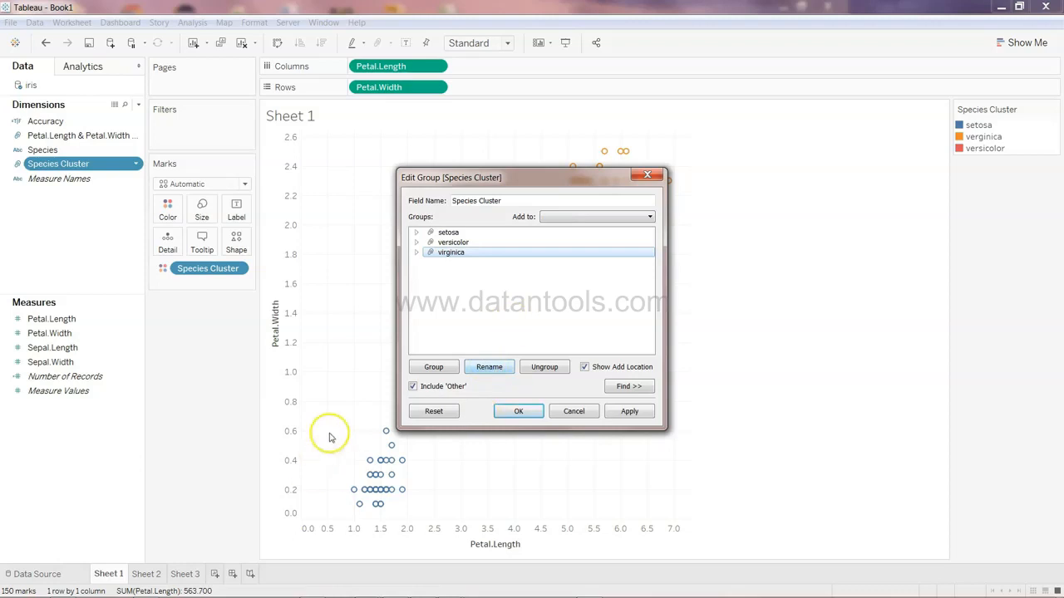
Recheck the Species values in the Excel sheet and apply the Species Cluster group changes
click(492, 368)
click(476, 255)
click(495, 314)
click(471, 244)
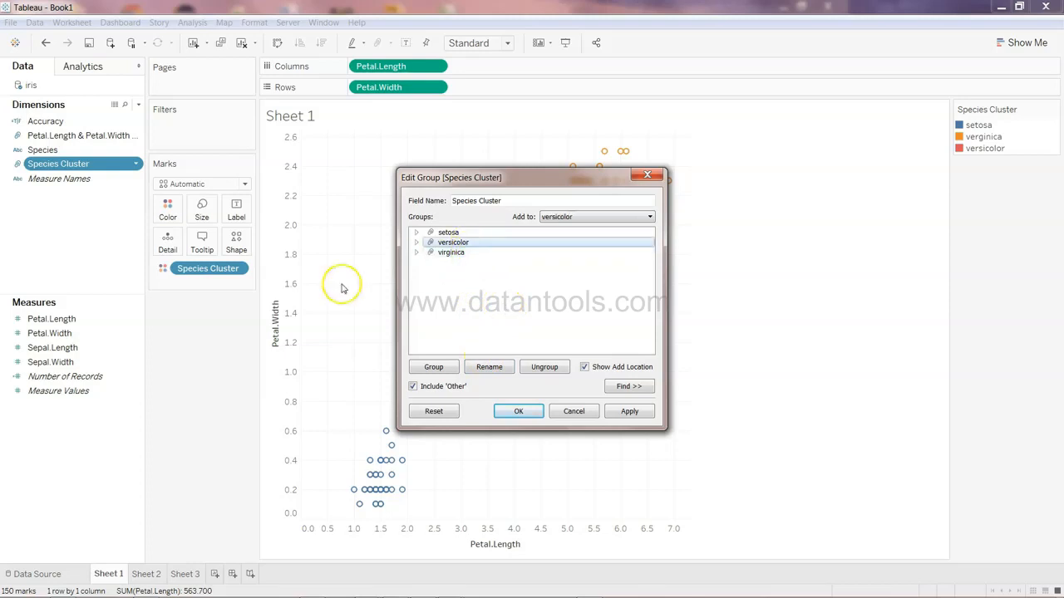
click(63, 591)
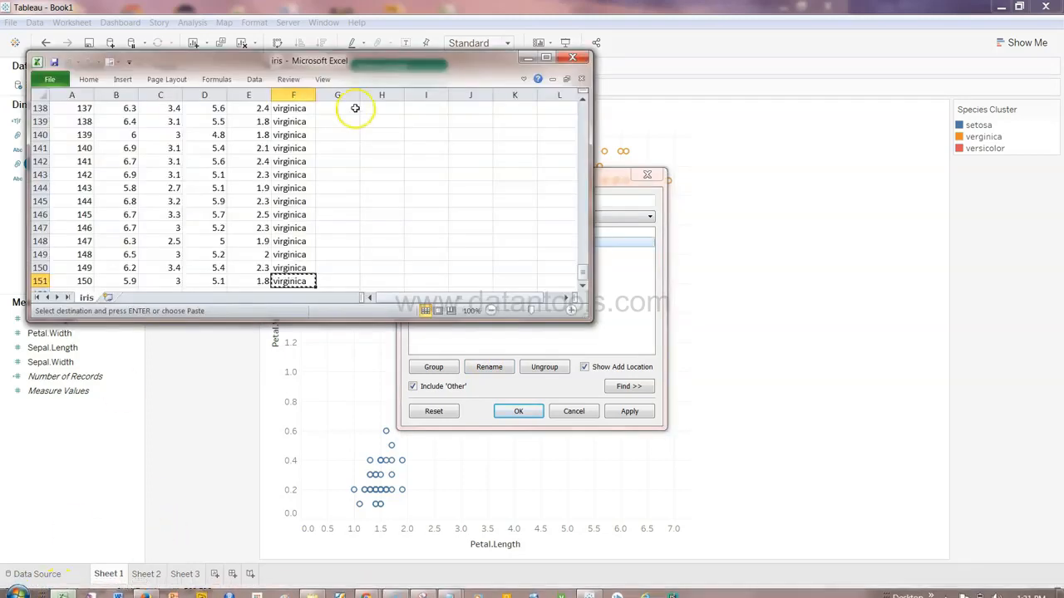
key(Page_Up)
key(Page_Up)
key(Page_Up)
key(Page_Up)
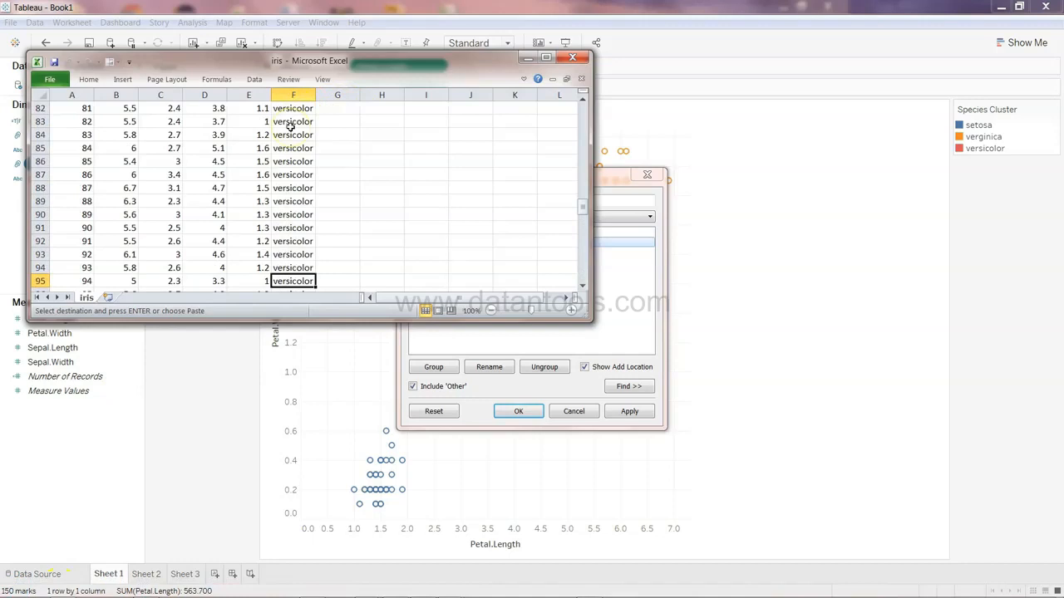
click(985, 150)
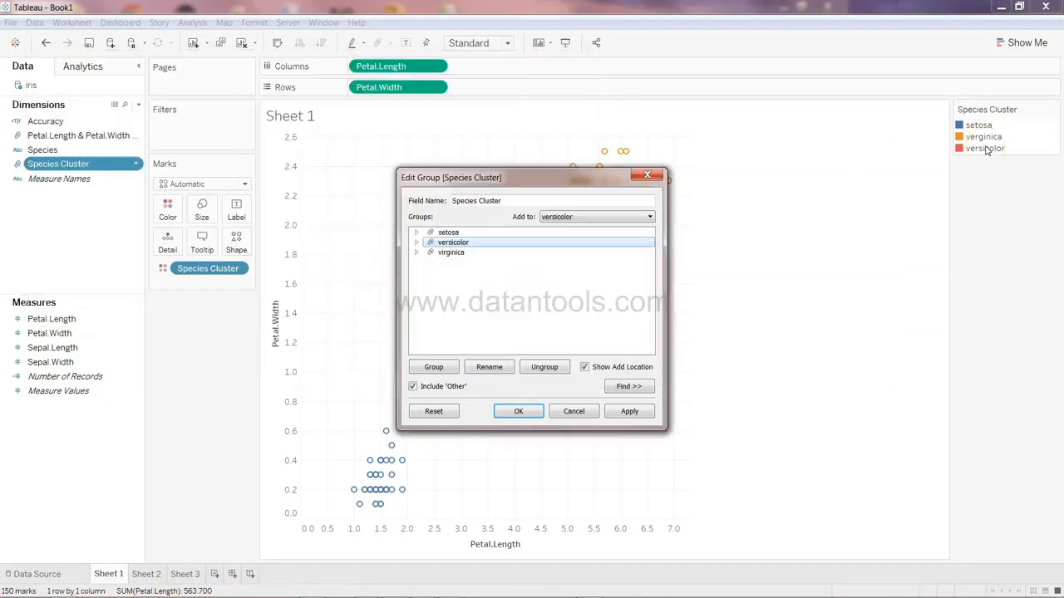
click(519, 412)
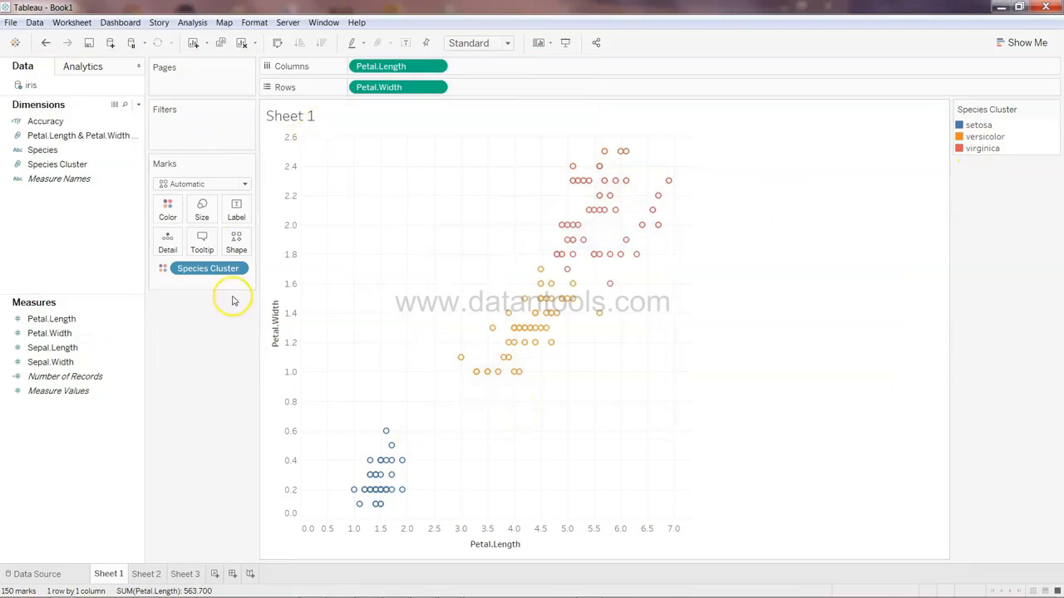
On Sheet 2, change the mark type to Bar
click(147, 574)
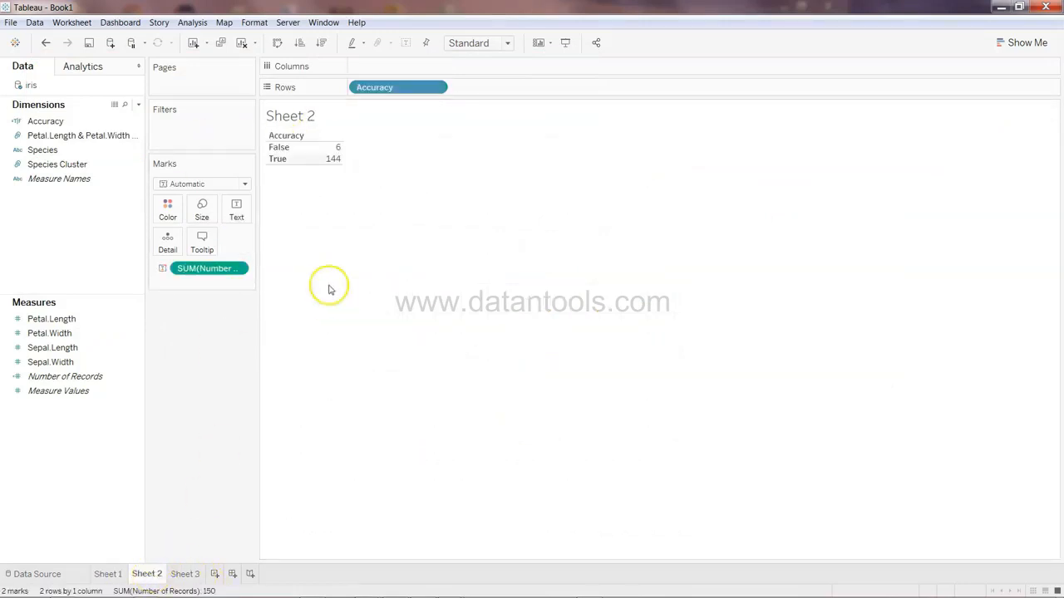
mouse_move(336, 153)
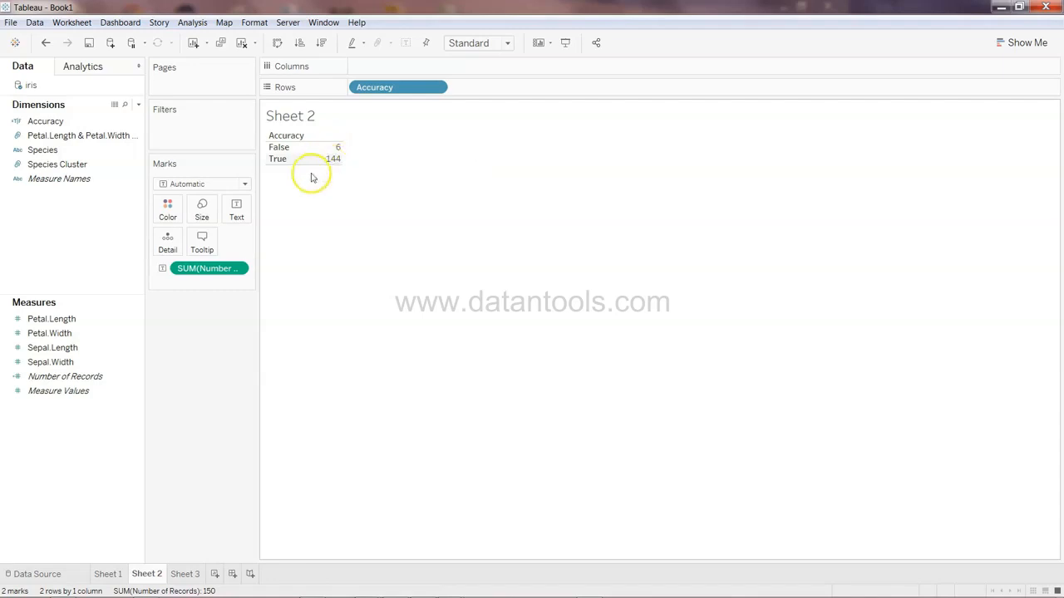
click(244, 186)
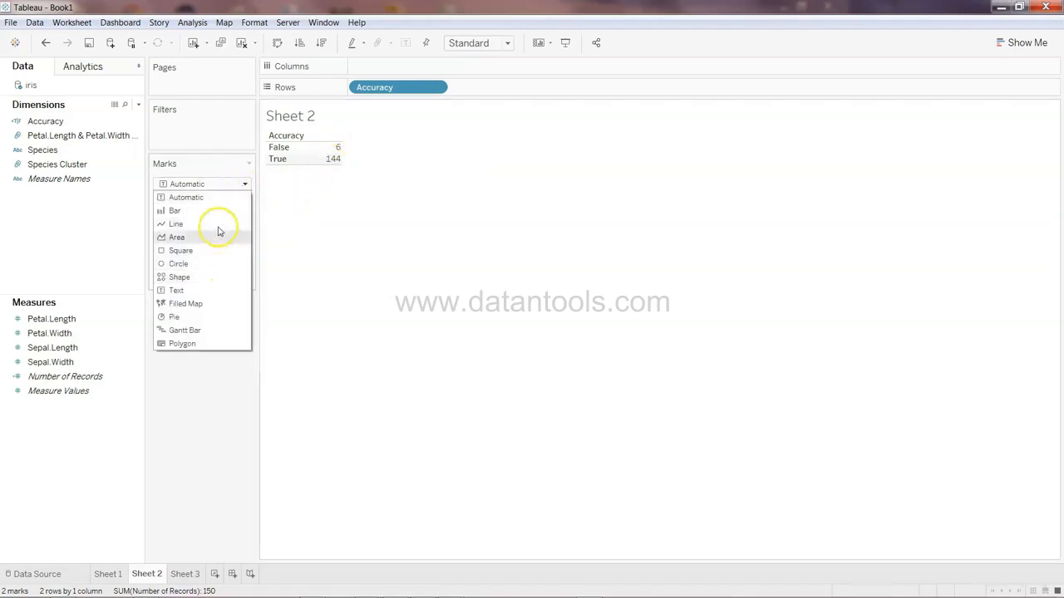
click(218, 213)
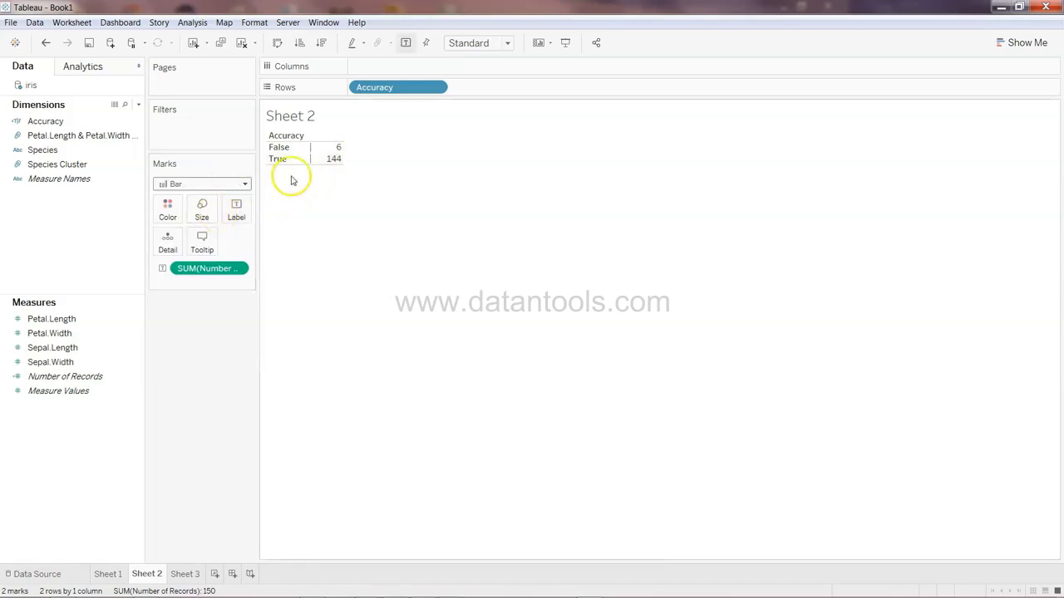
click(230, 184)
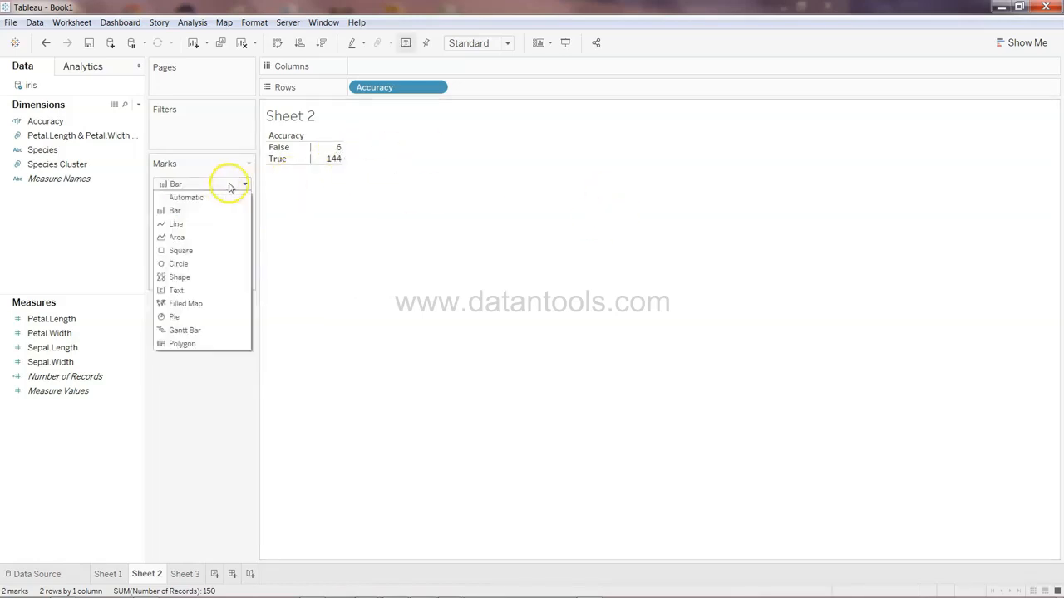
click(224, 216)
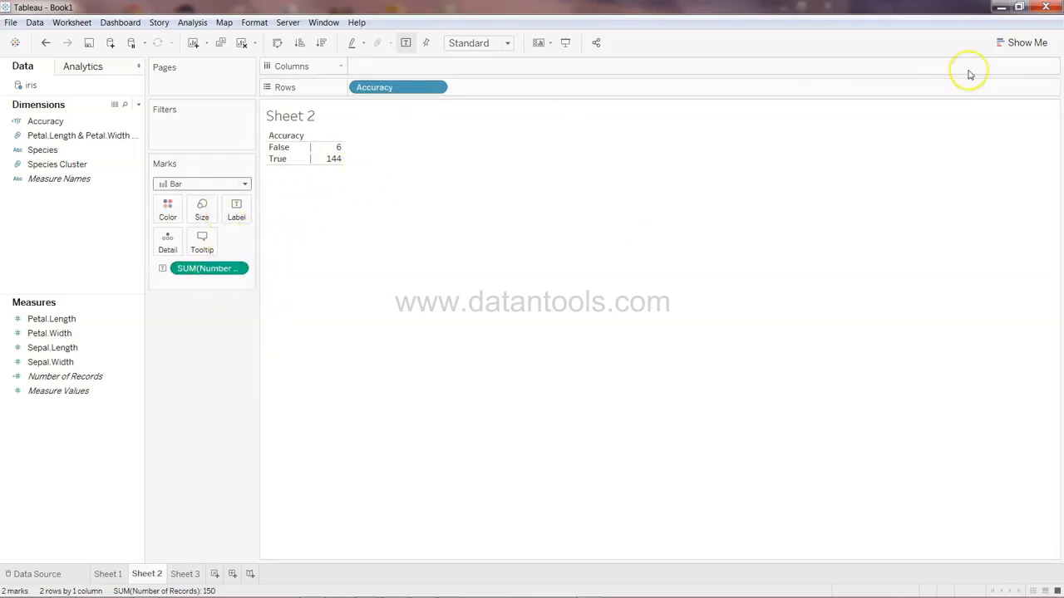
Turn Sheet 2 into a horizontal bar chart of Number of Records by Accuracy with Show Me
click(1024, 42)
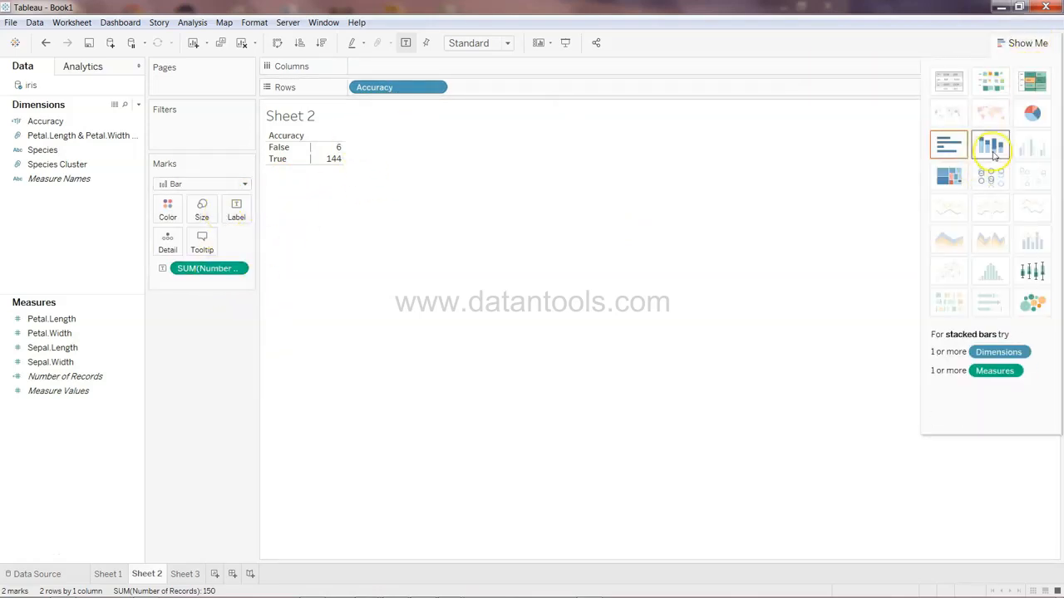
click(949, 144)
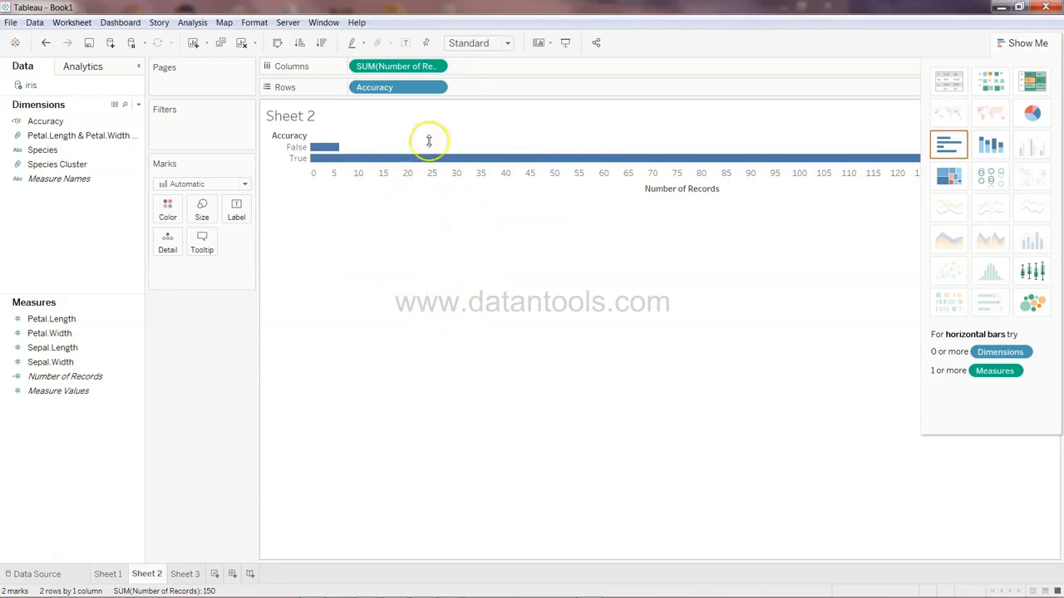
Create a new dashboard and add Sheet 1 to it
mouse_move(462, 160)
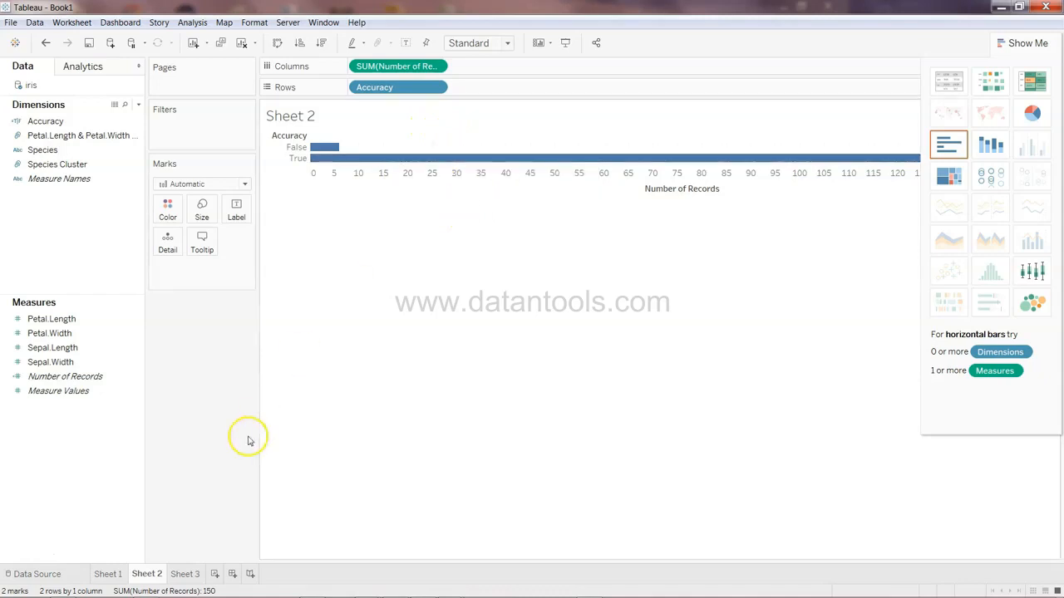
click(185, 575)
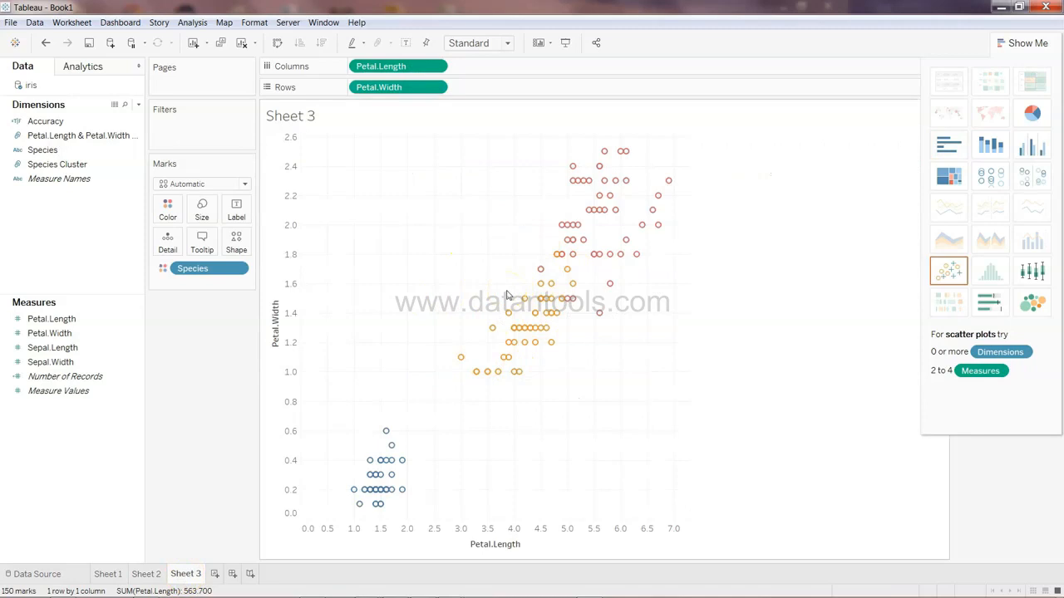
click(233, 574)
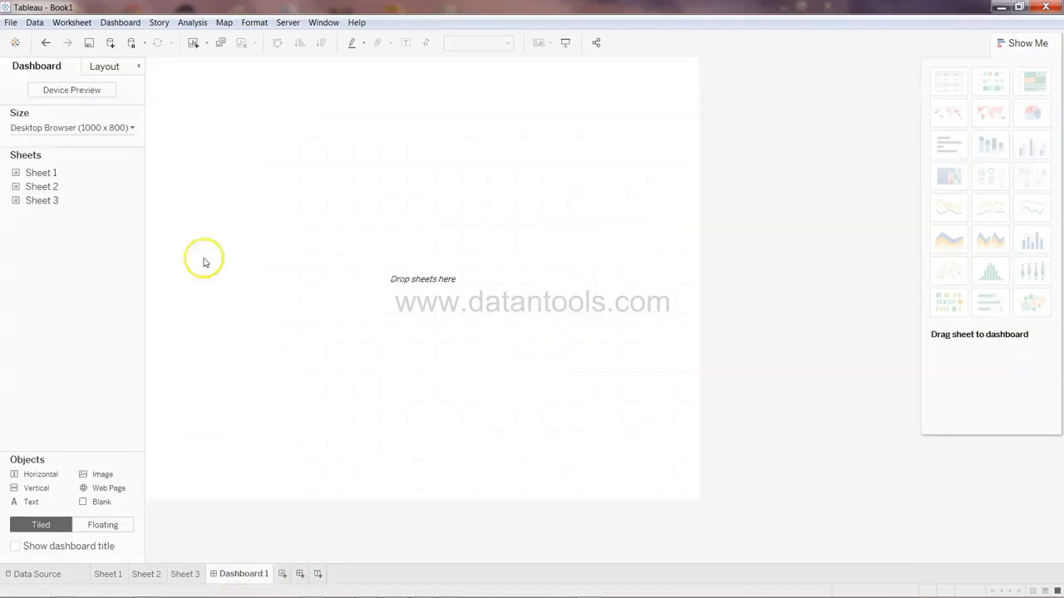
drag(91, 173, 260, 196)
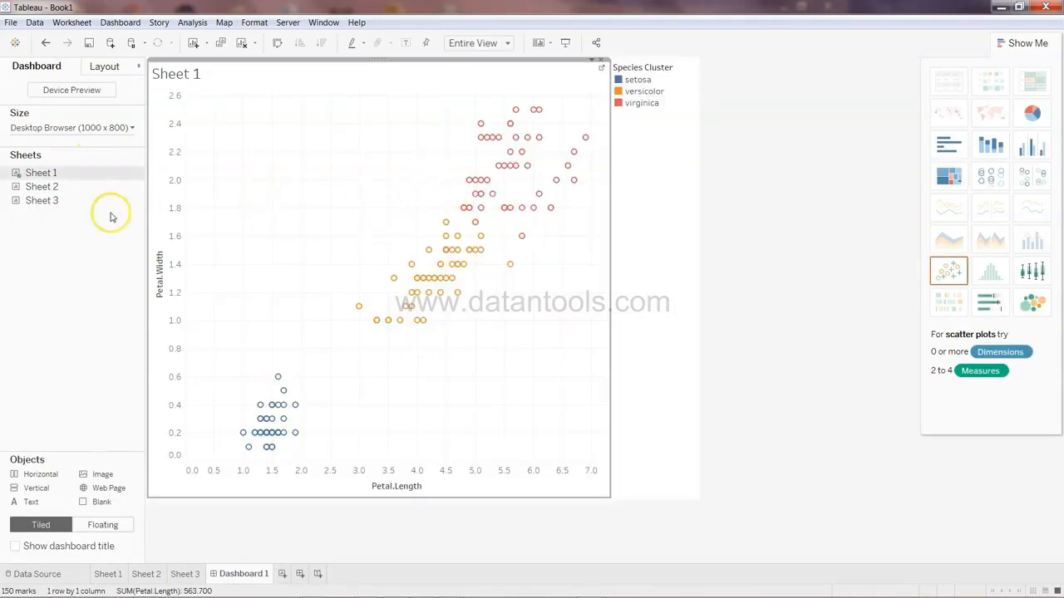
Add Sheet 3 to the dashboard and position it beside Sheet 1
drag(69, 202, 696, 241)
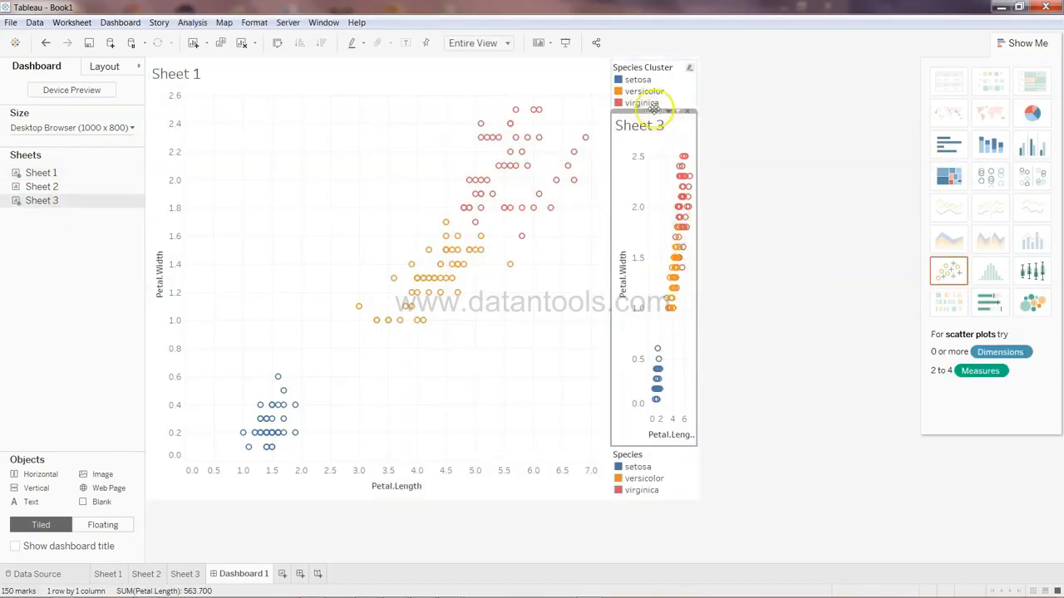
drag(654, 111, 695, 68)
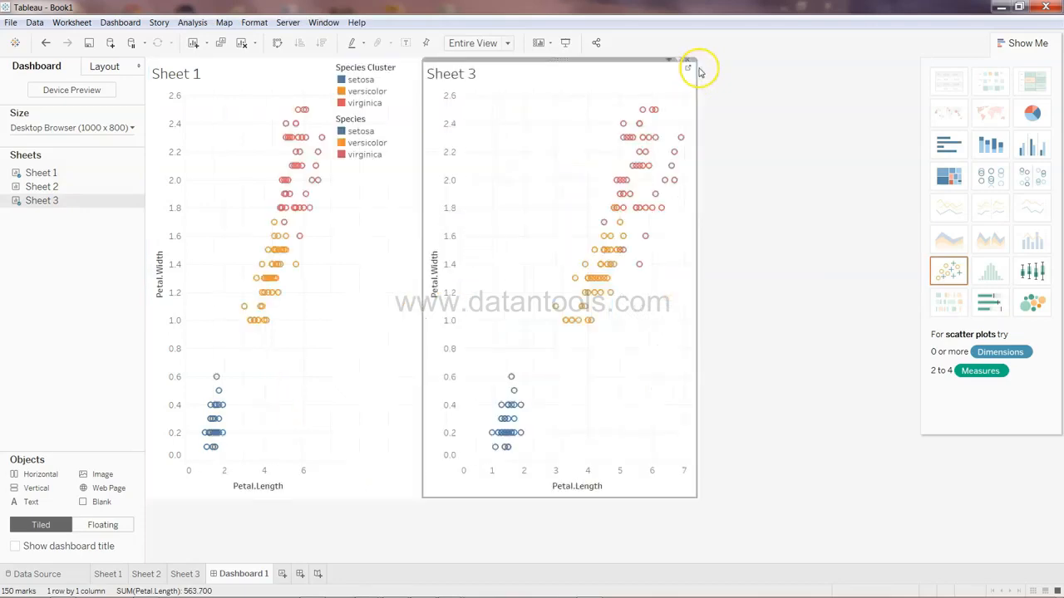
Remove the Species legend from the dashboard and narrow the legend column between the two charts
click(378, 126)
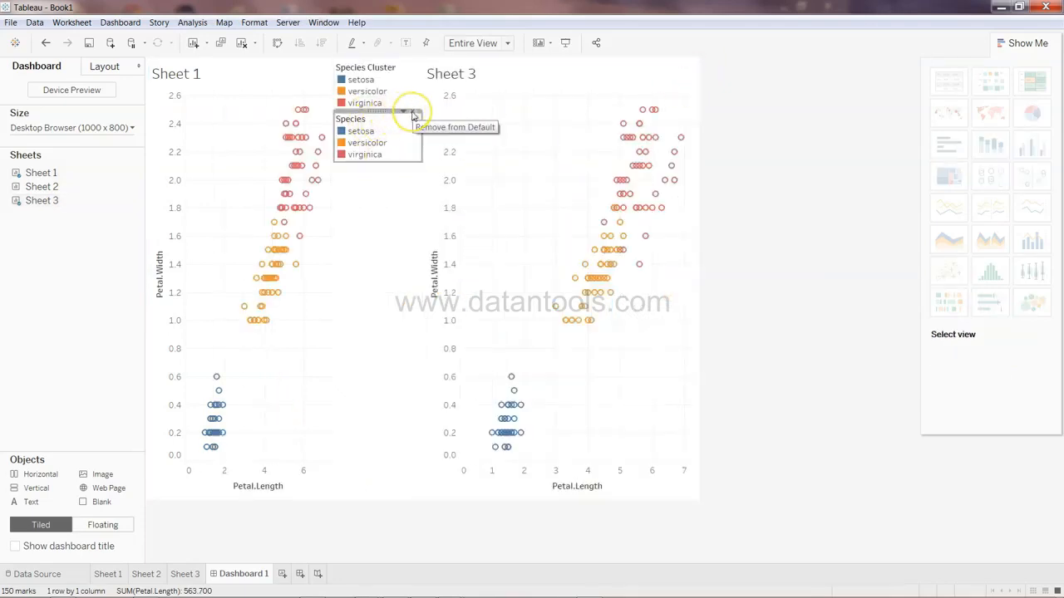
click(413, 114)
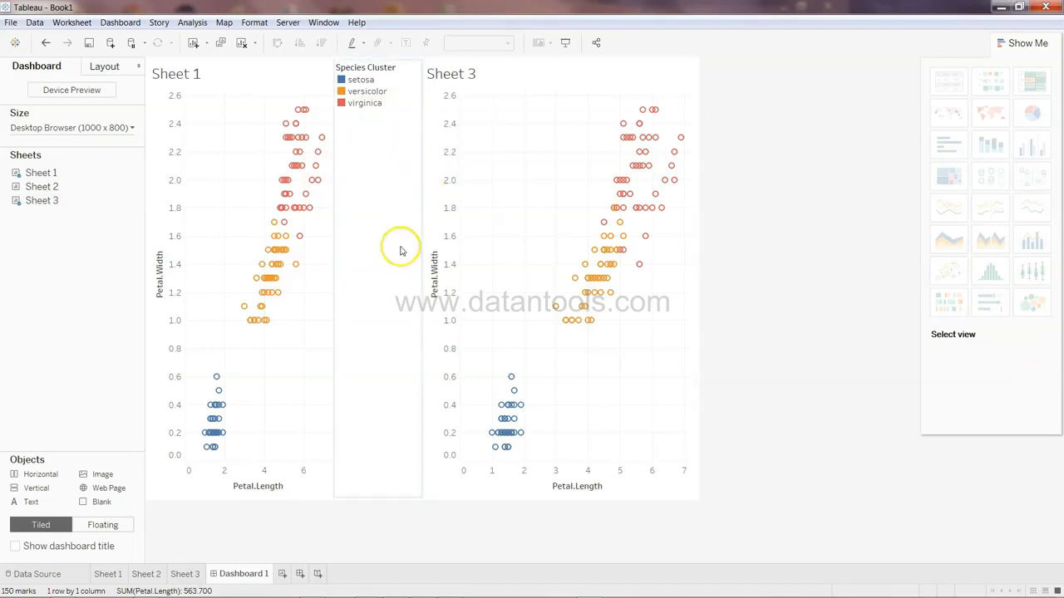
drag(333, 193, 444, 182)
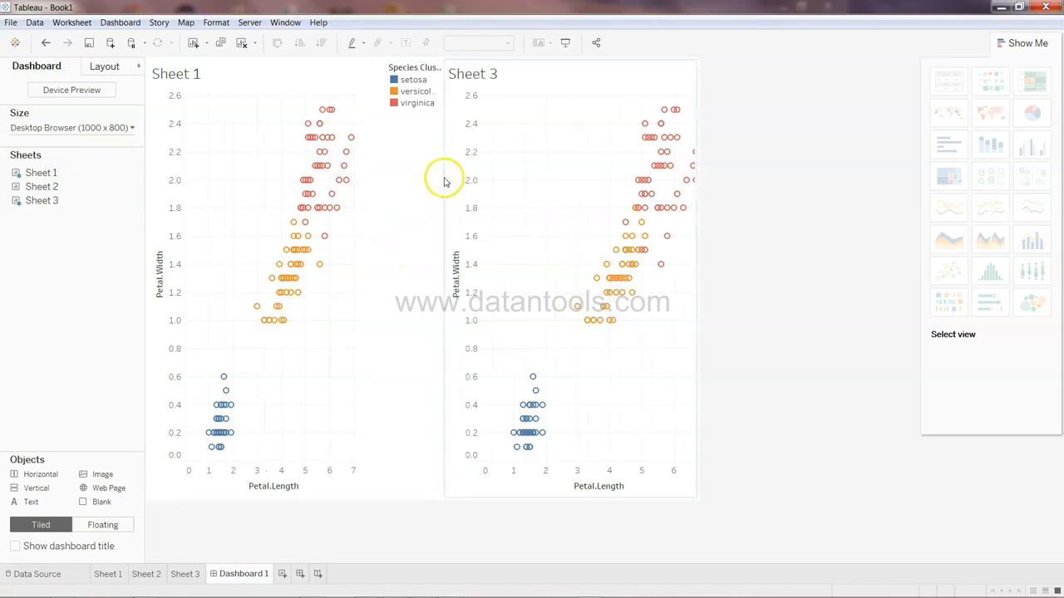
Rename the Sheet 1 worksheet as ML Cluster
click(183, 72)
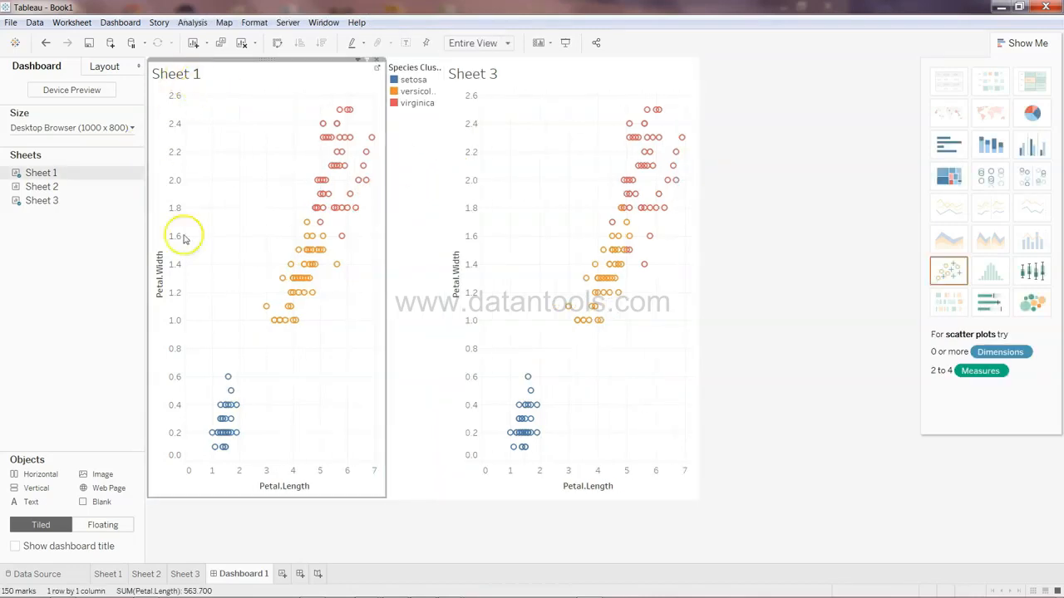
double_click(116, 577)
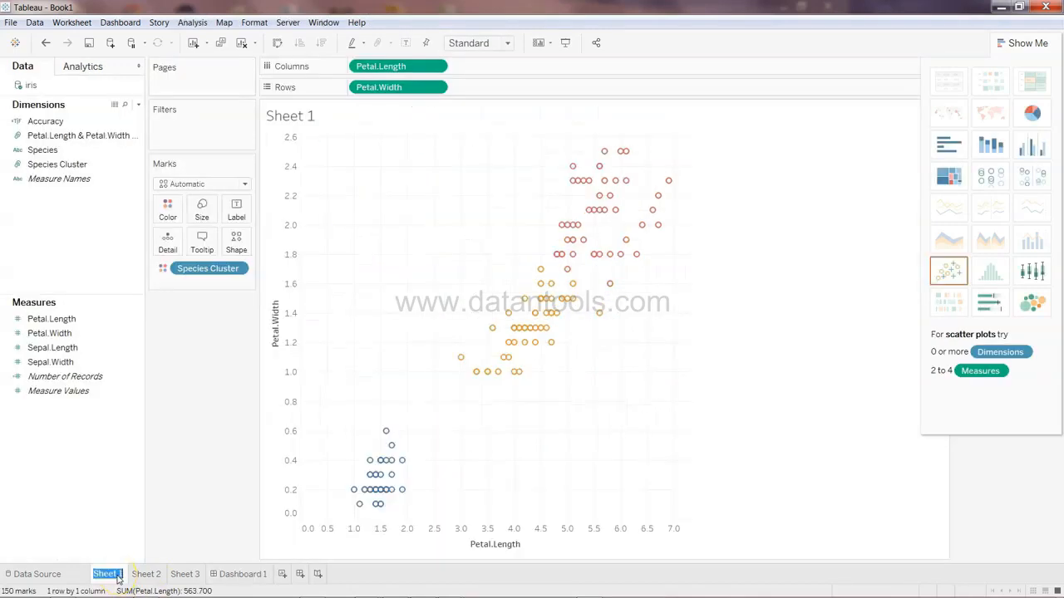
text(ML Cluster)
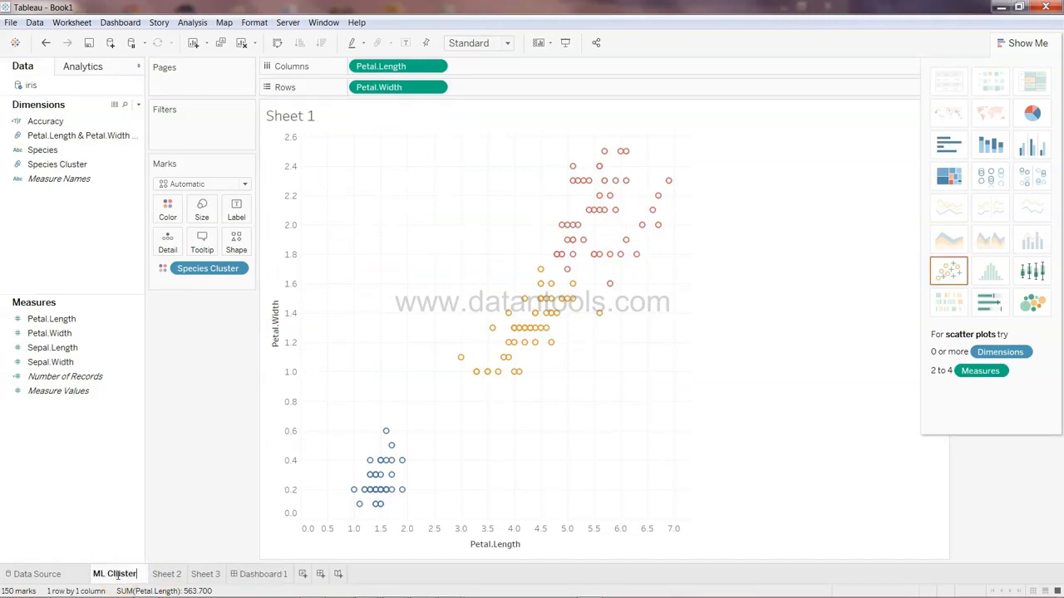
key(Return)
Rename the Sheet 3 worksheet as Real Value
double_click(198, 575)
text(Real Value)
key(Return)
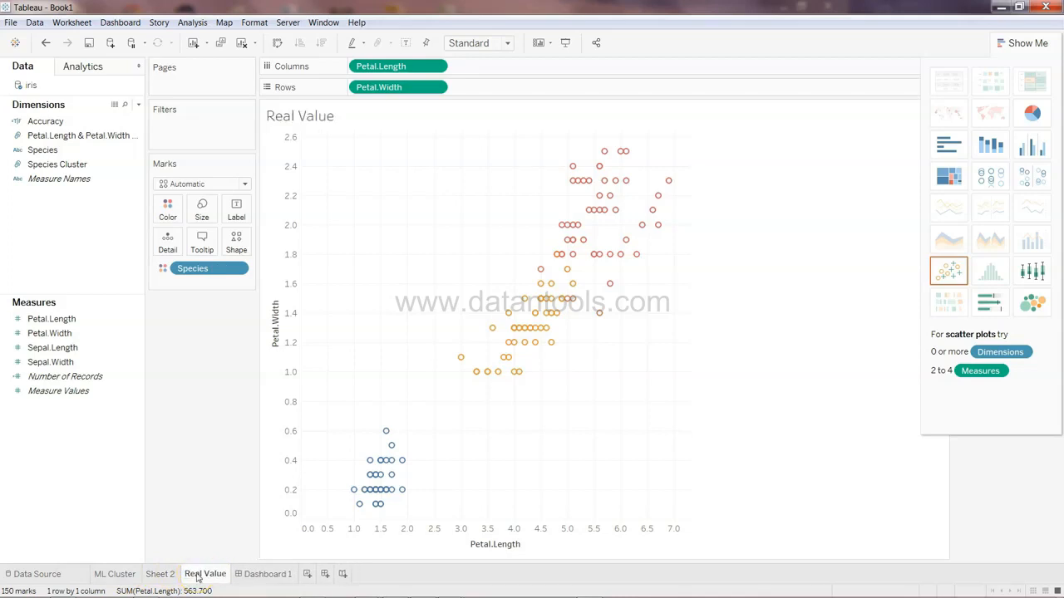
Rename the Sheet 2 worksheet as Accuary
double_click(157, 579)
text(Accuary)
key(Return)
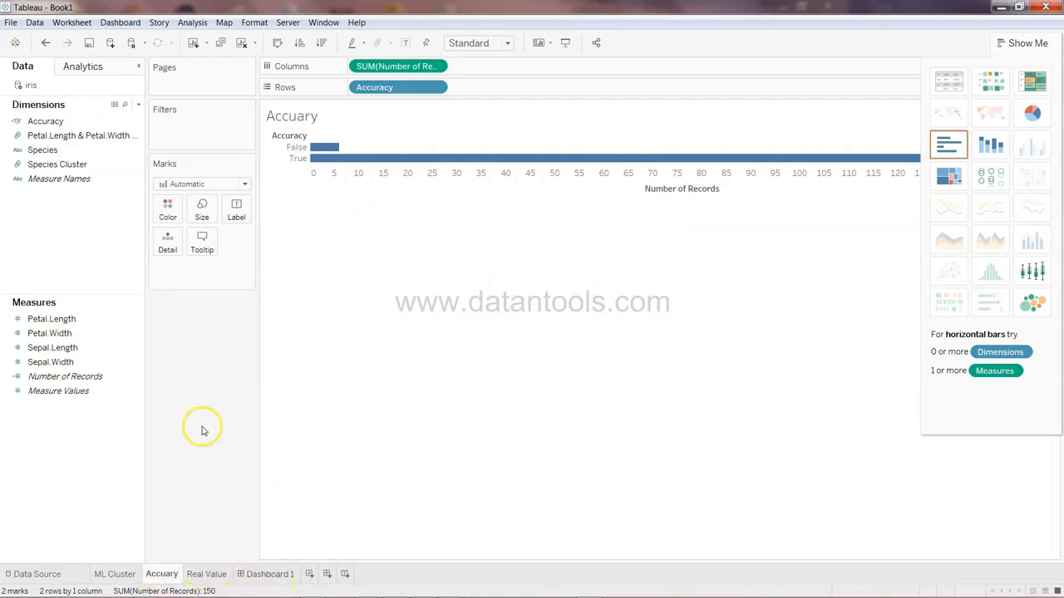
On the dashboard, add the Accuary sheet as a column to the left of the ML Cluster chart
click(269, 573)
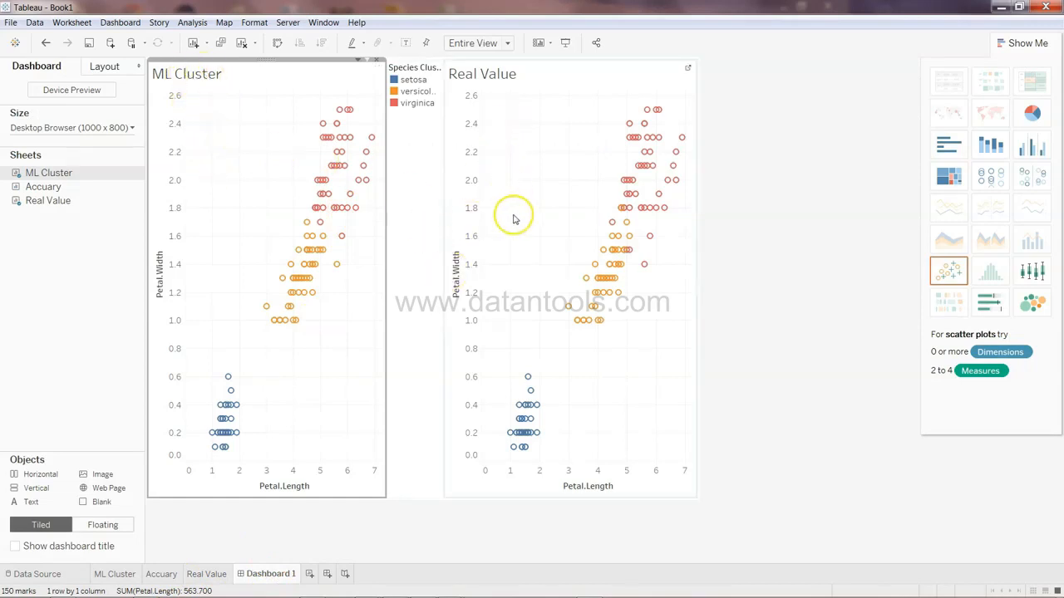
mouse_move(338, 267)
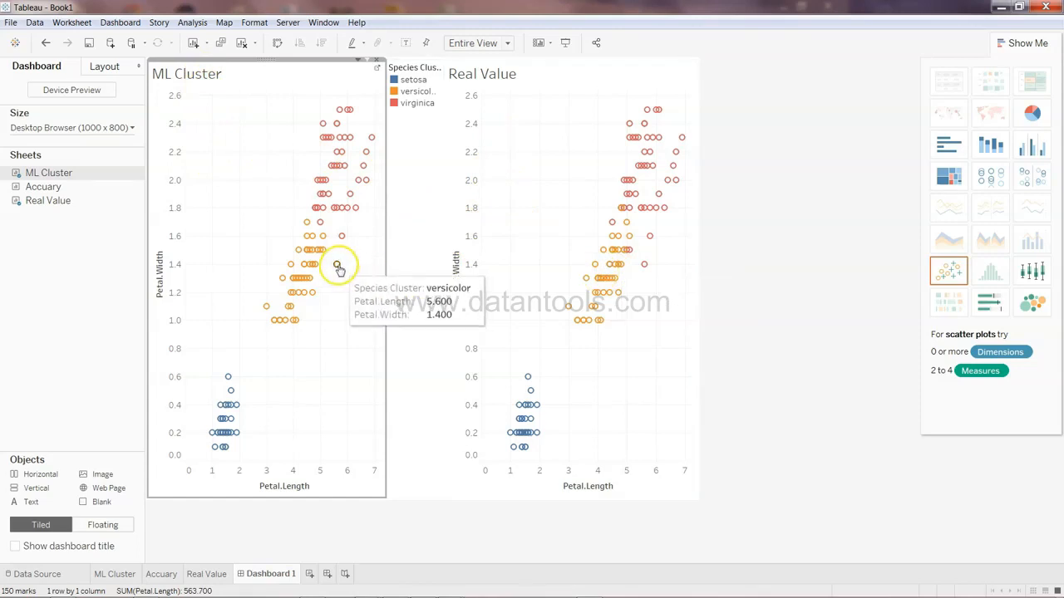
mouse_move(645, 270)
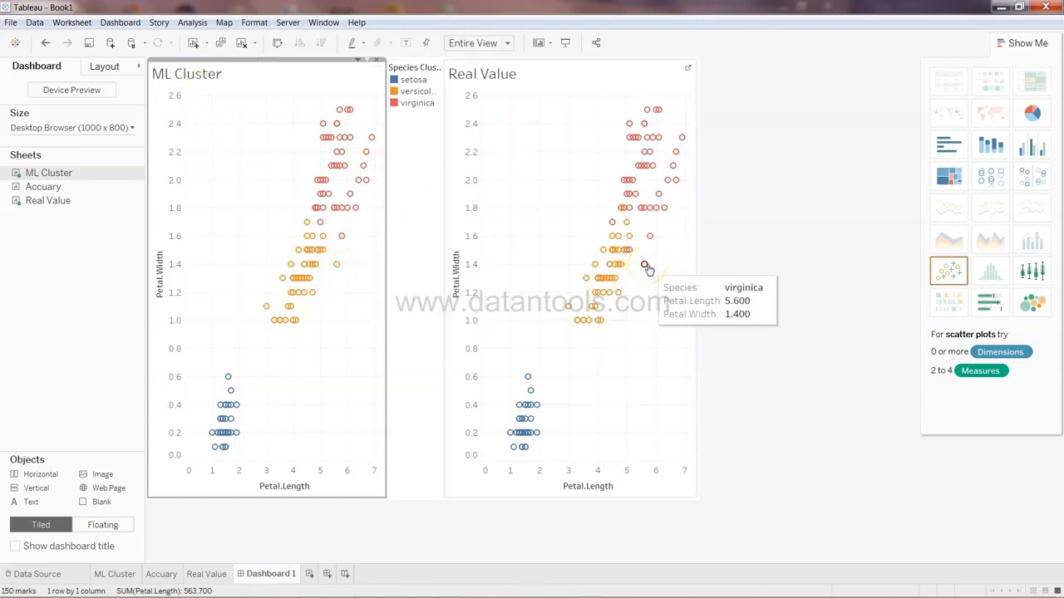
mouse_move(275, 324)
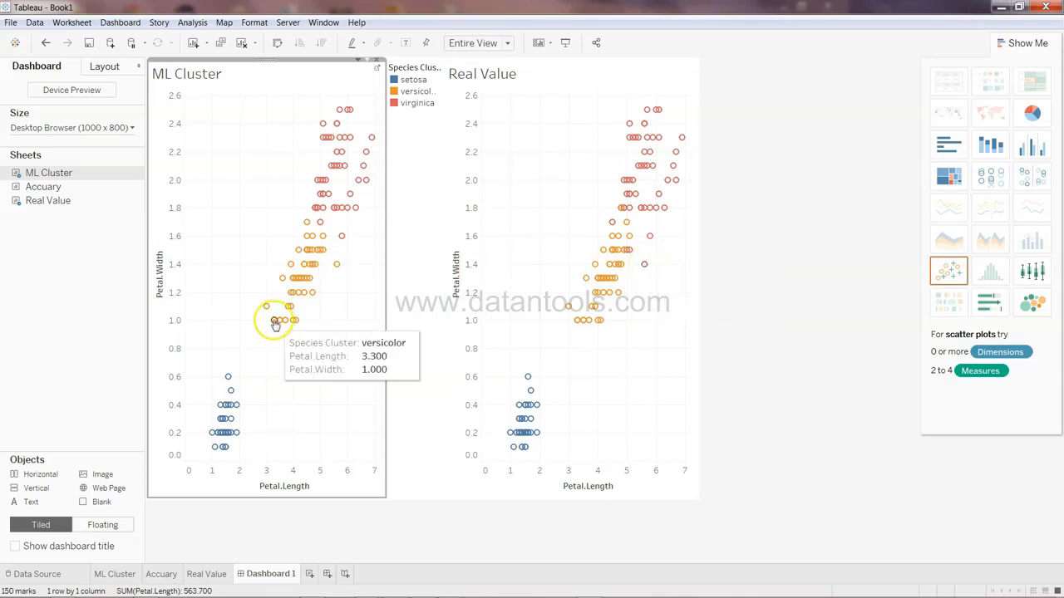
drag(76, 191, 147, 184)
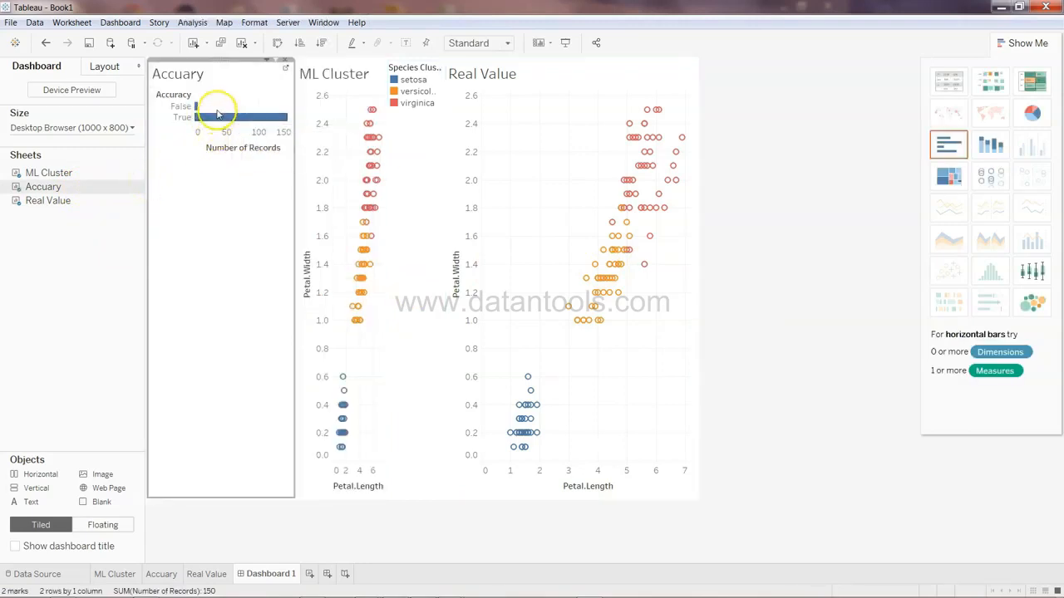
mouse_move(224, 121)
click(231, 179)
click(755, 292)
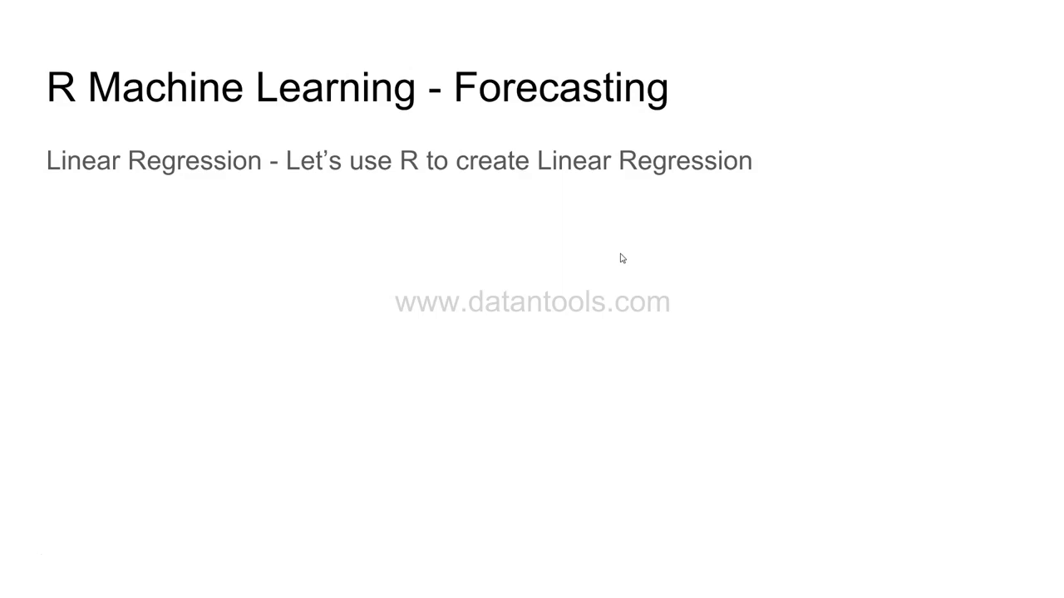
Exit the slideshow and read the Simple Linear Regression lesson page in the browser
key(Escape)
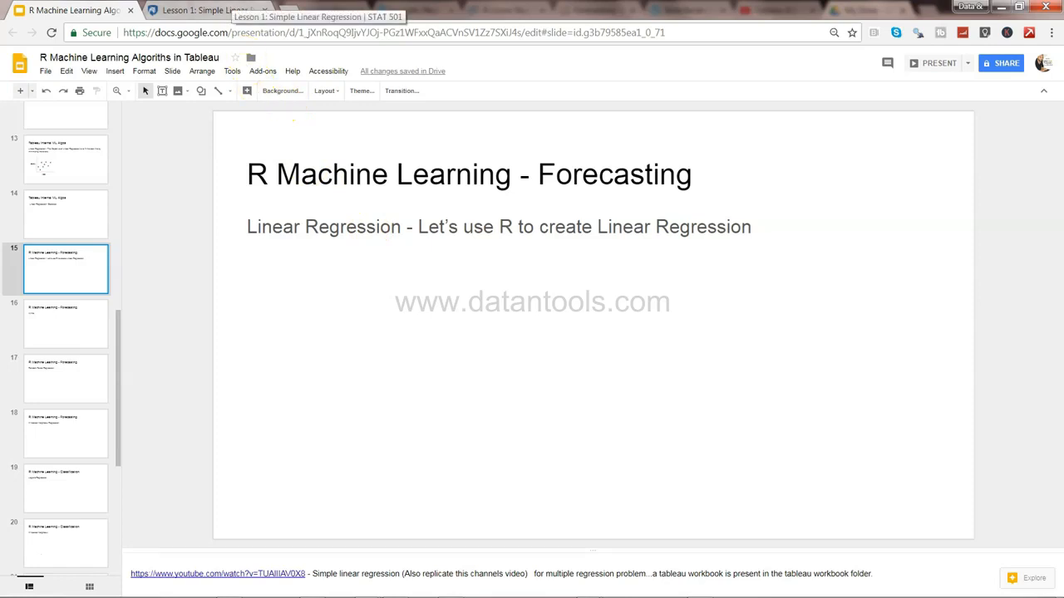
click(232, 10)
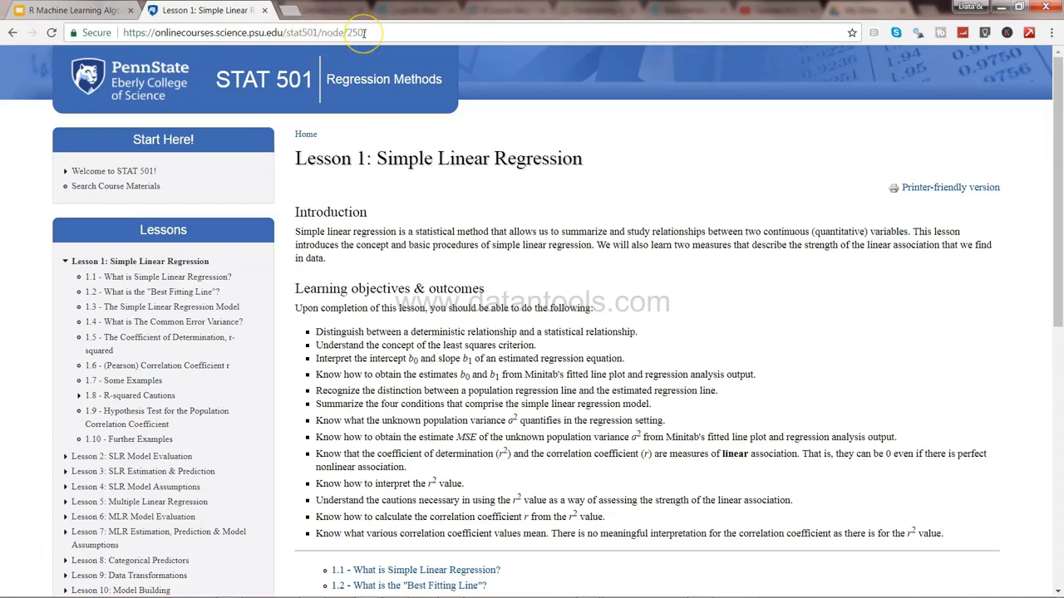
click(356, 319)
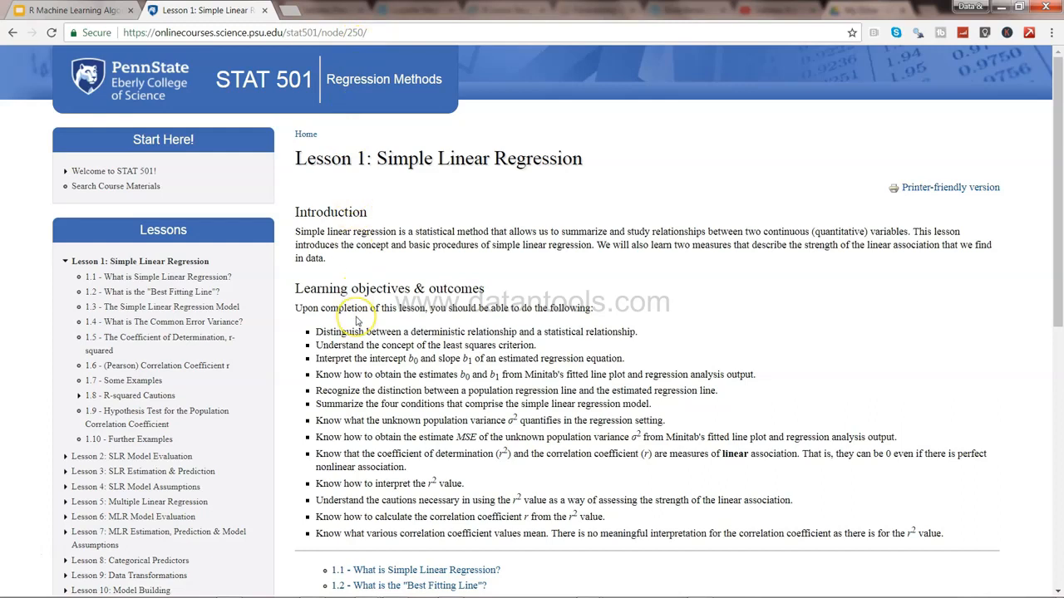
scroll(356, 320, down, 6)
scroll(355, 320, up, 6)
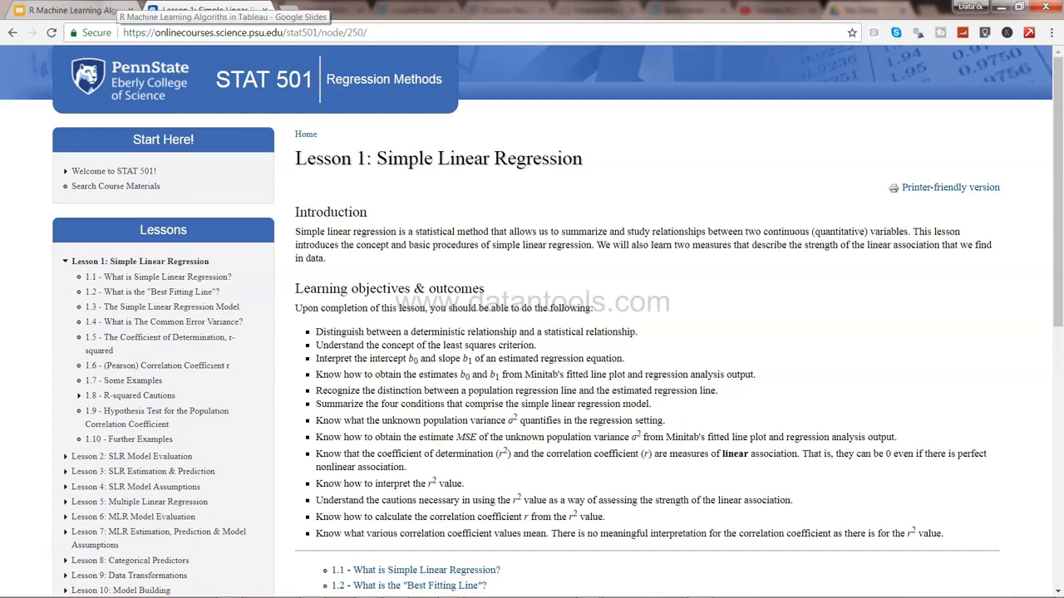
click(116, 10)
click(572, 424)
Switch to the R console and review the commands that load and start Rserve
click(675, 588)
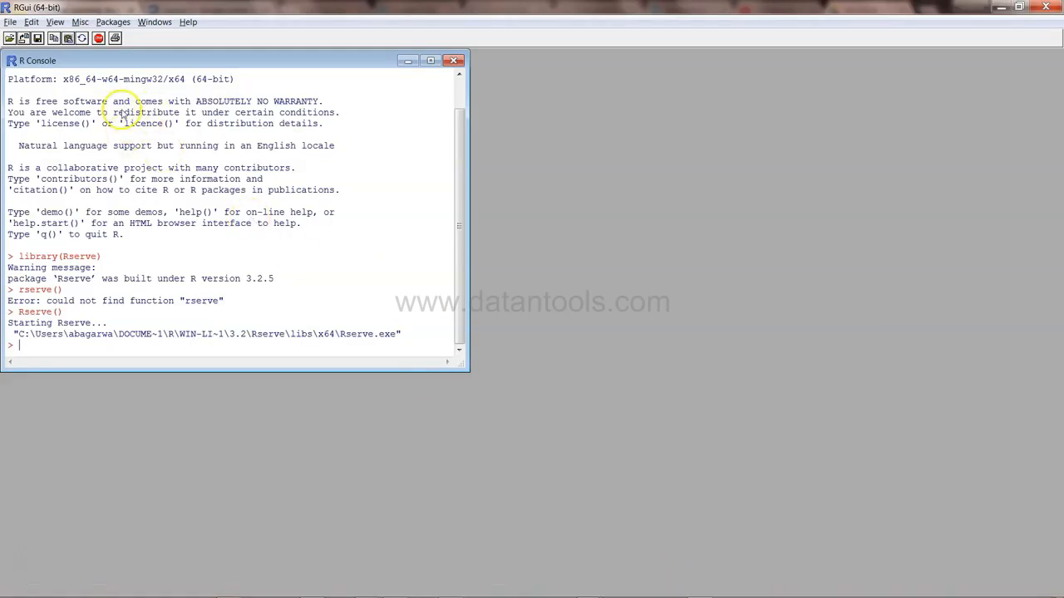
double_click(40, 258)
drag(40, 258, 96, 260)
click(52, 264)
drag(10, 256, 101, 259)
drag(19, 312, 67, 317)
click(66, 318)
mouse_move(590, 593)
Switch to Tableau and connect to the Sales Excel workbook in YT Videos > Tableau > Udemy - ML Course
click(651, 547)
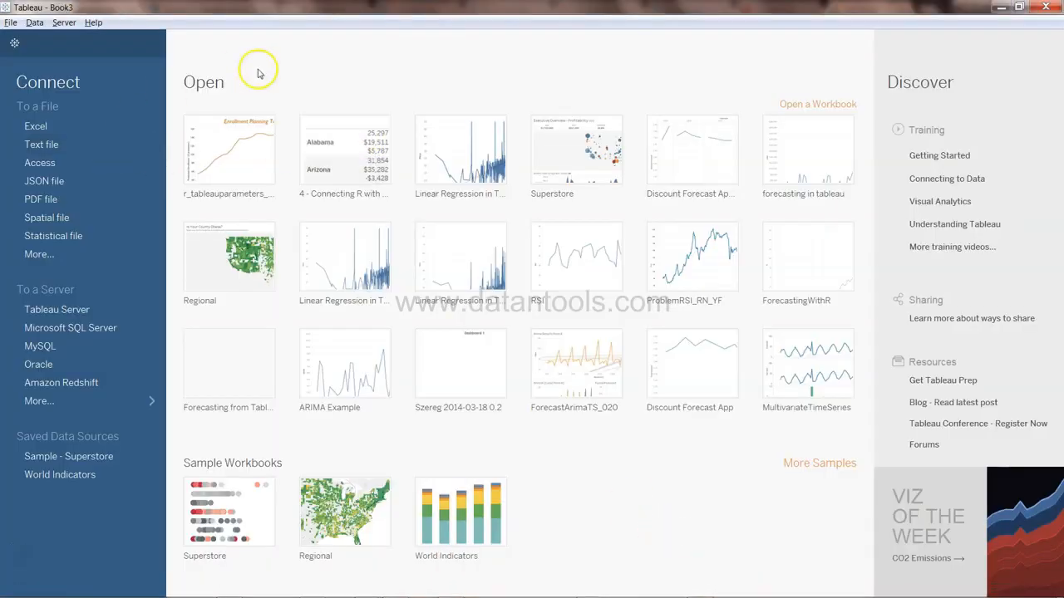
click(99, 128)
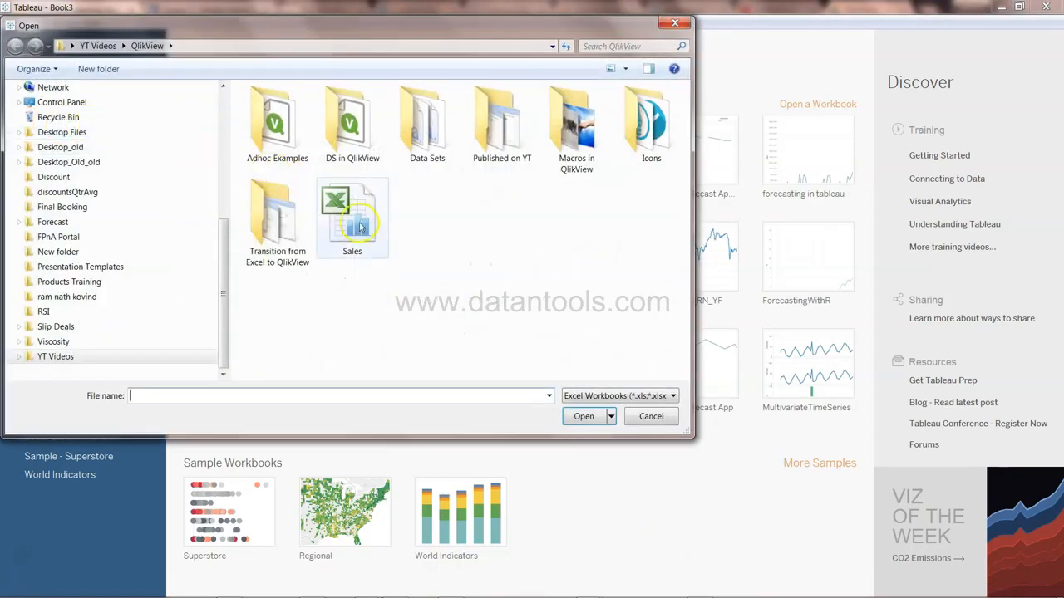
click(97, 46)
double_click(306, 304)
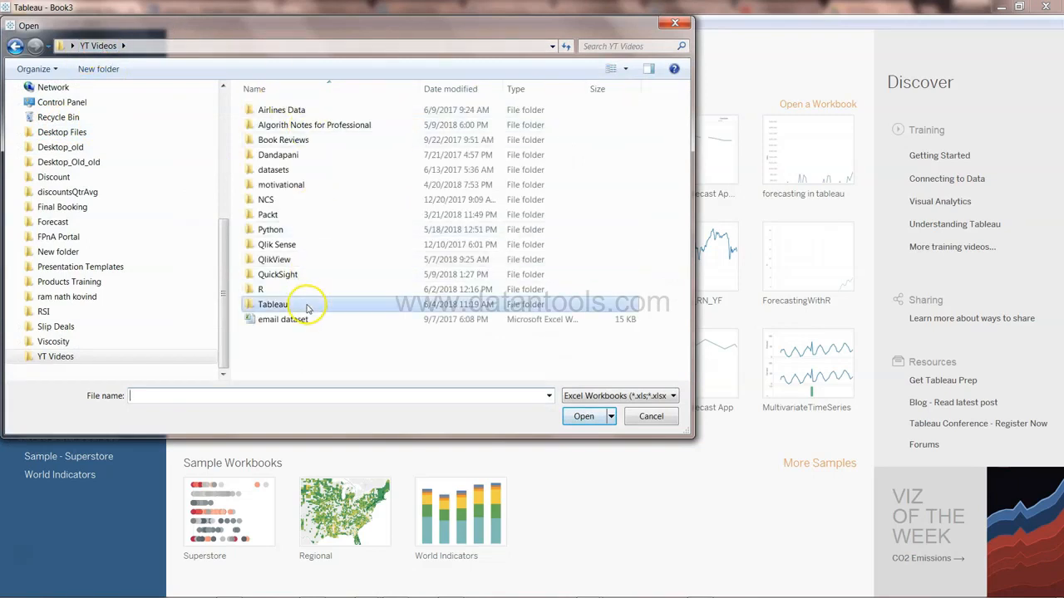
double_click(287, 130)
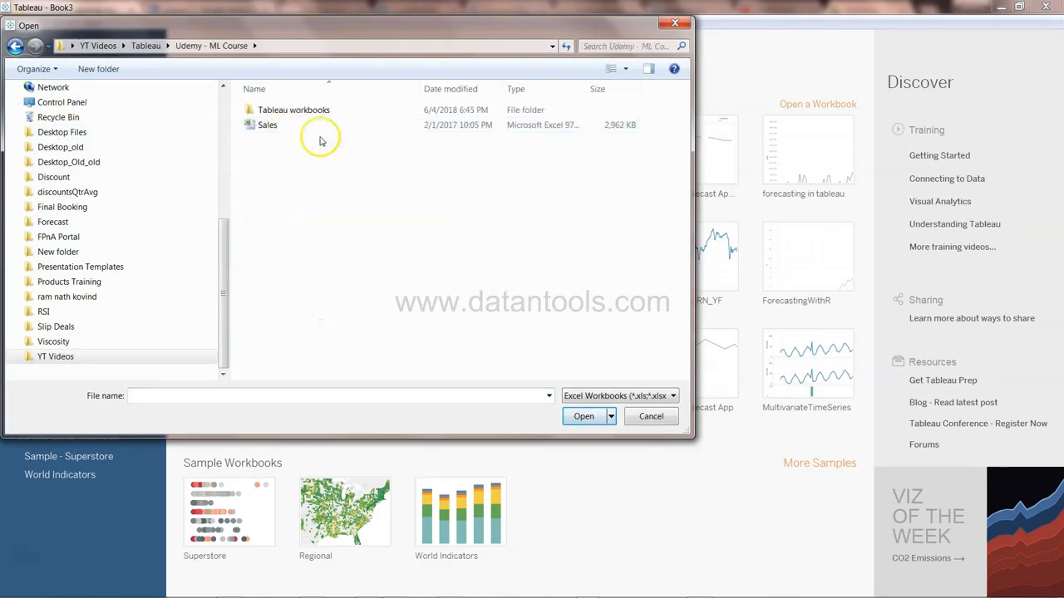
double_click(324, 125)
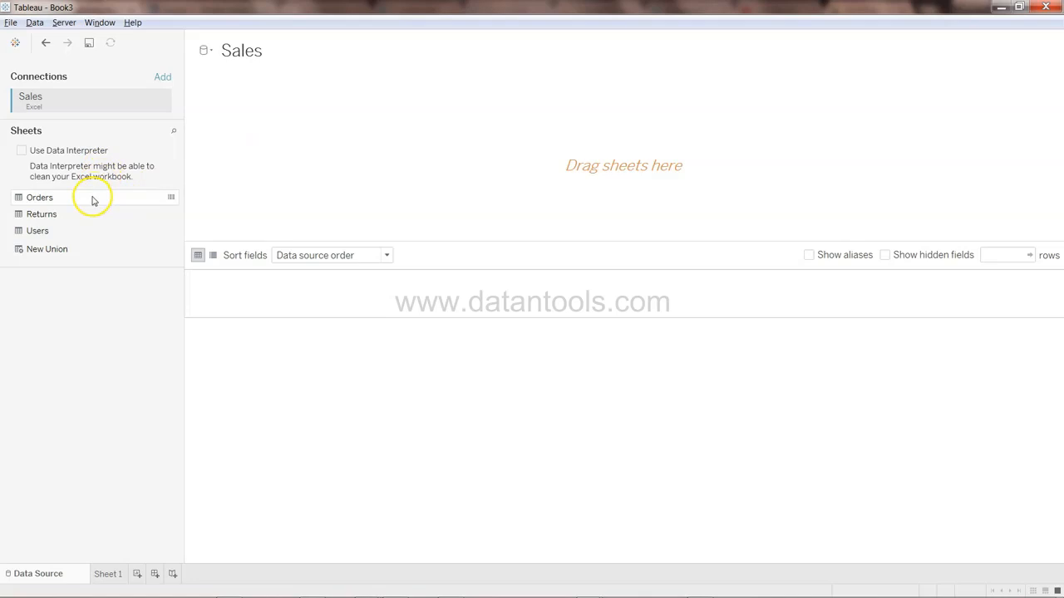
Add the Orders table to the data source and open Sheet 1 to go over its measures
drag(93, 200, 408, 130)
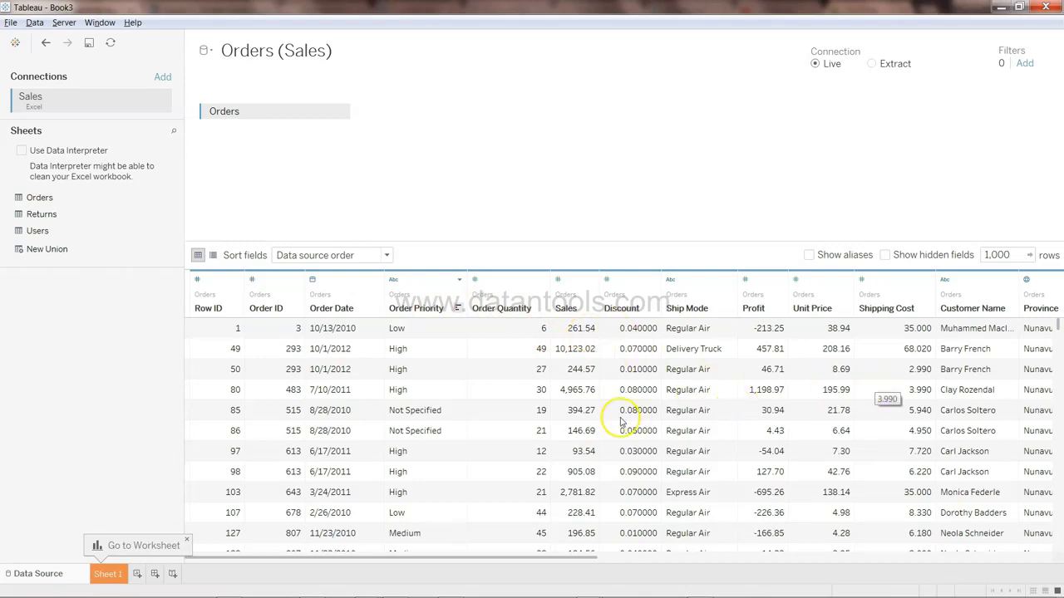
click(110, 574)
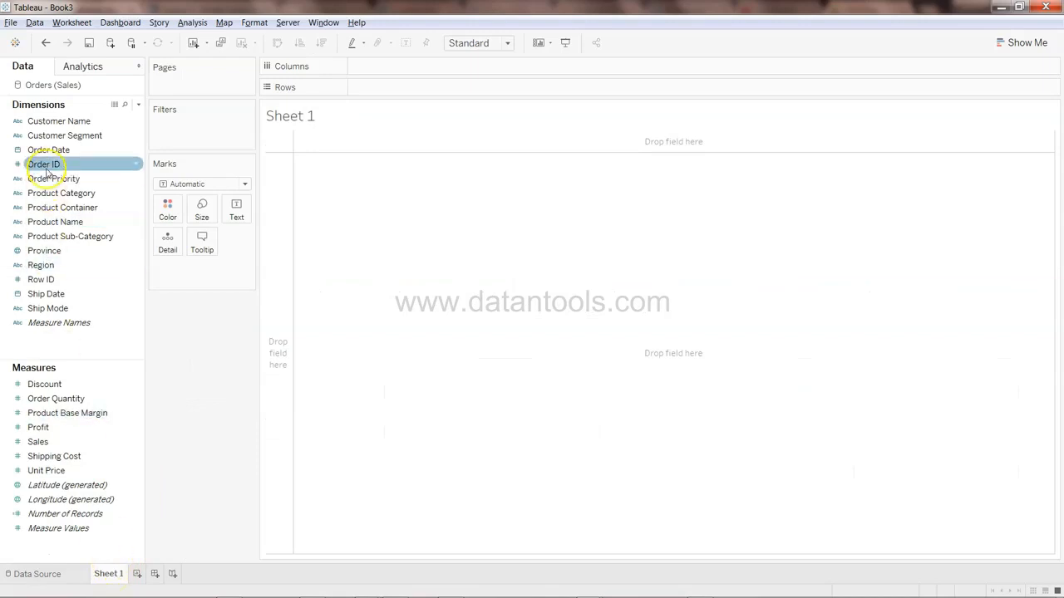
click(66, 446)
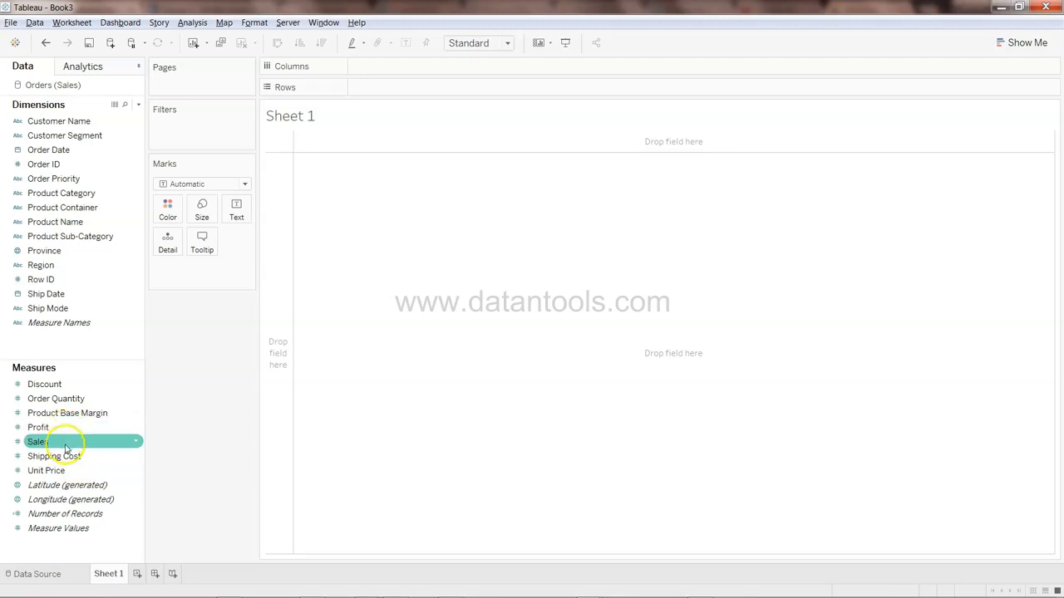
click(66, 413)
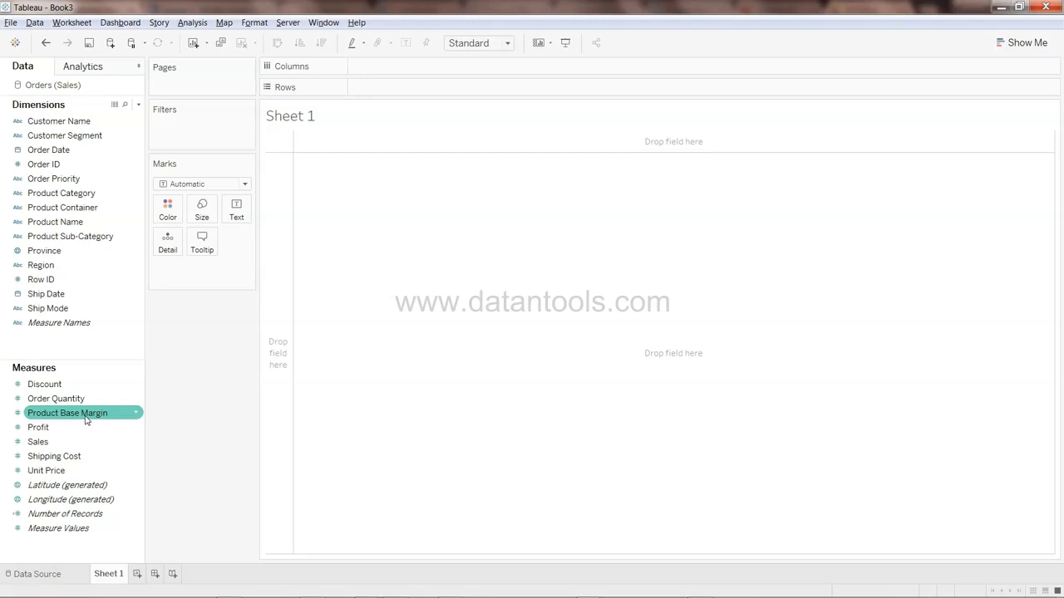
click(60, 428)
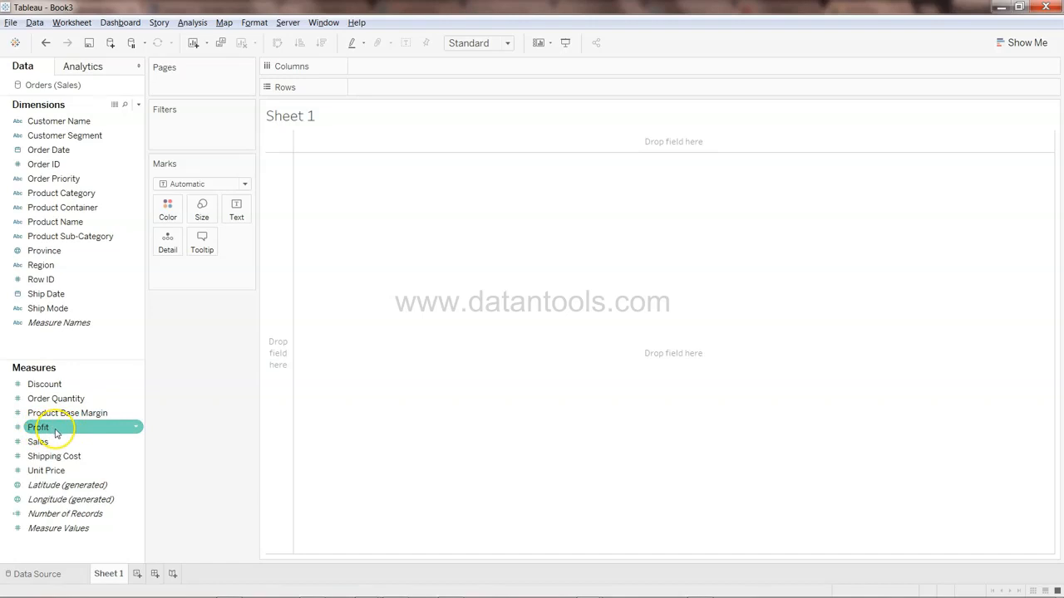
click(75, 415)
click(75, 441)
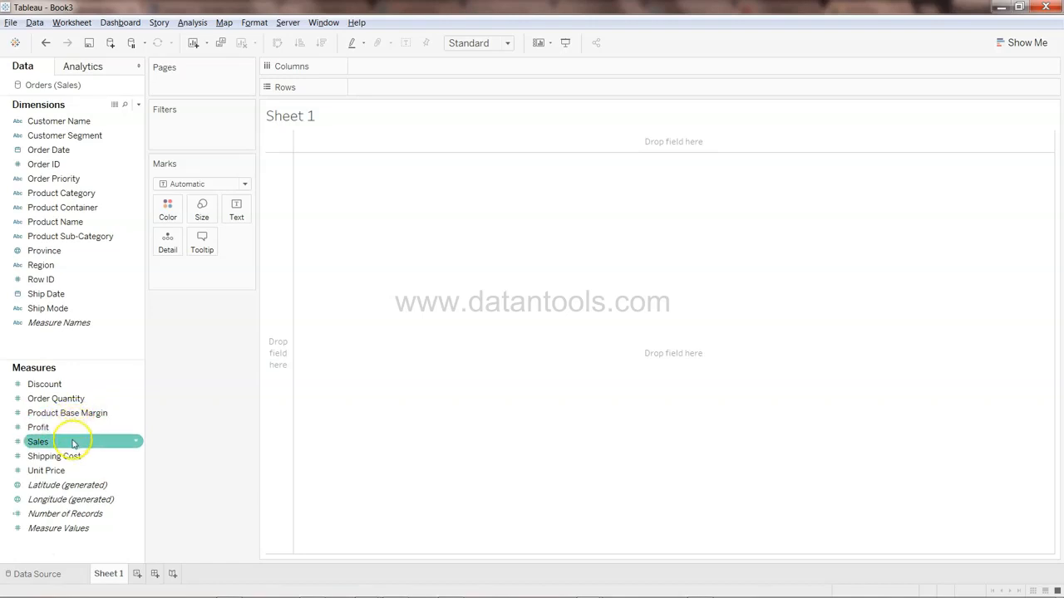
click(349, 206)
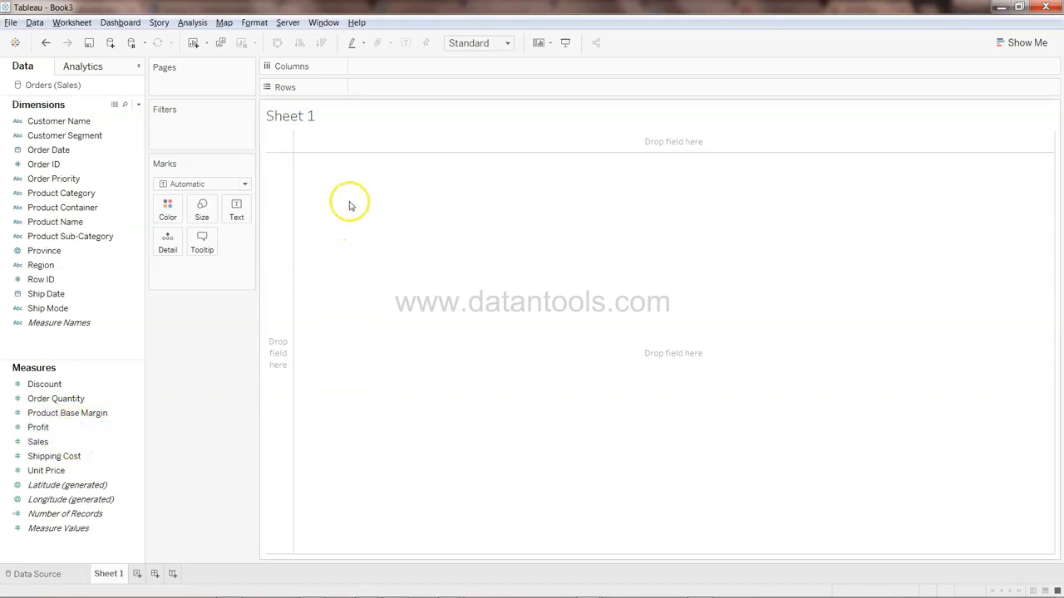
Test the external service connection to Rserve on localhost port 6311 and save it
click(357, 23)
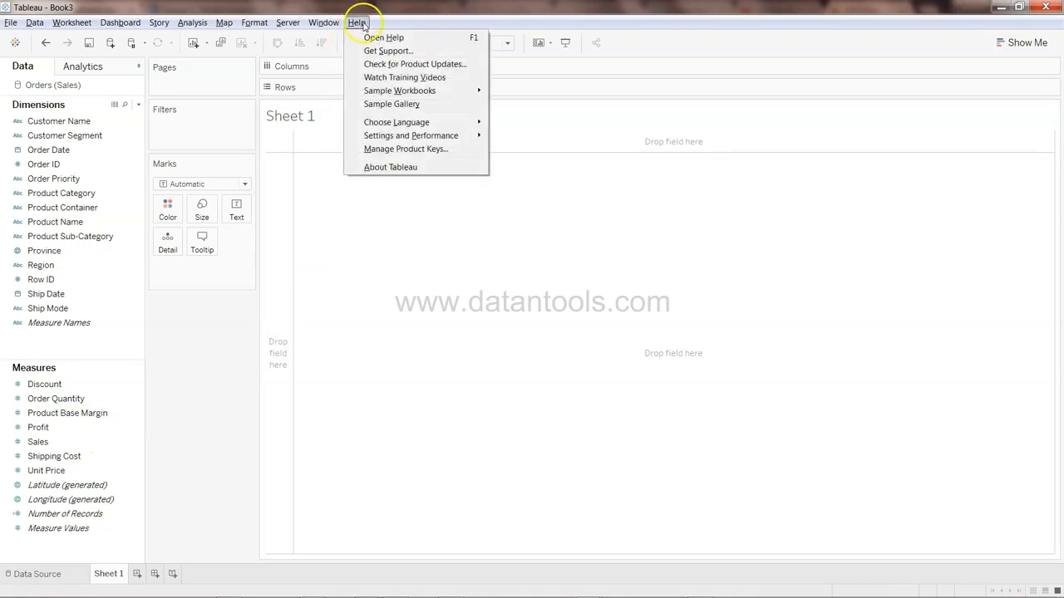
mouse_move(416, 138)
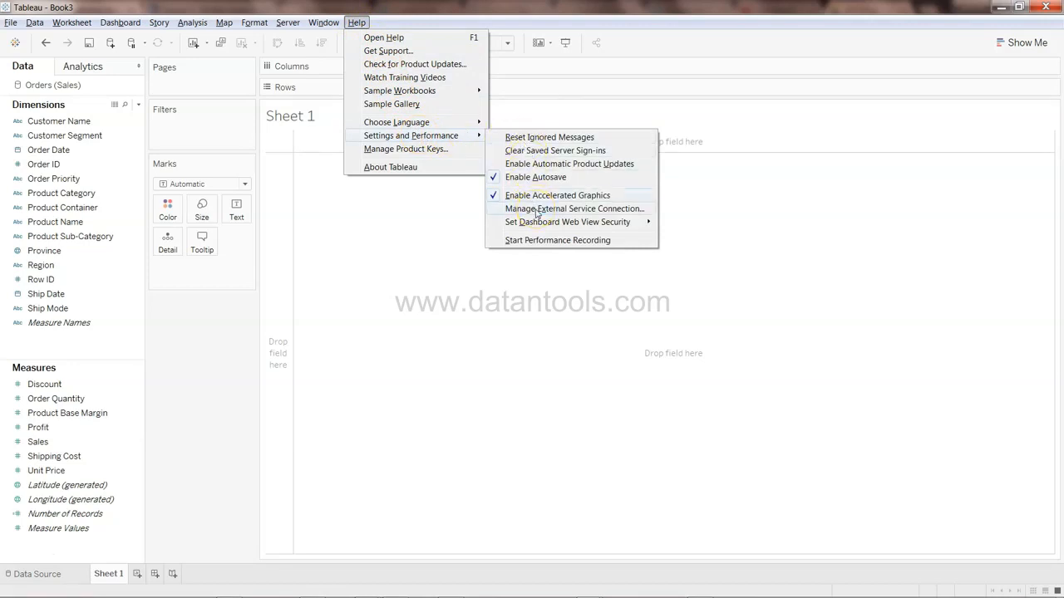
click(536, 210)
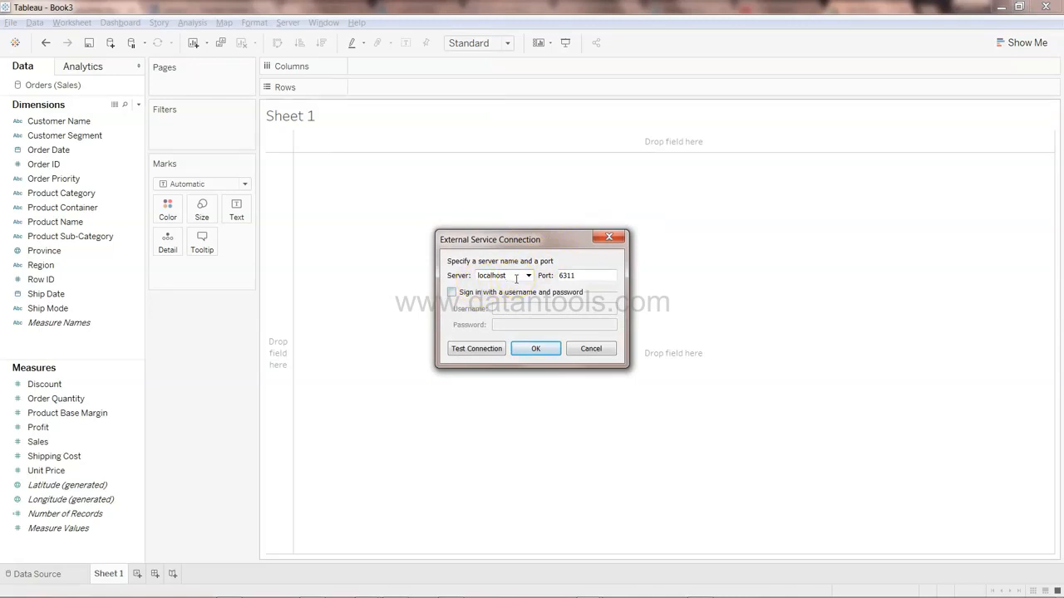
click(566, 279)
click(479, 354)
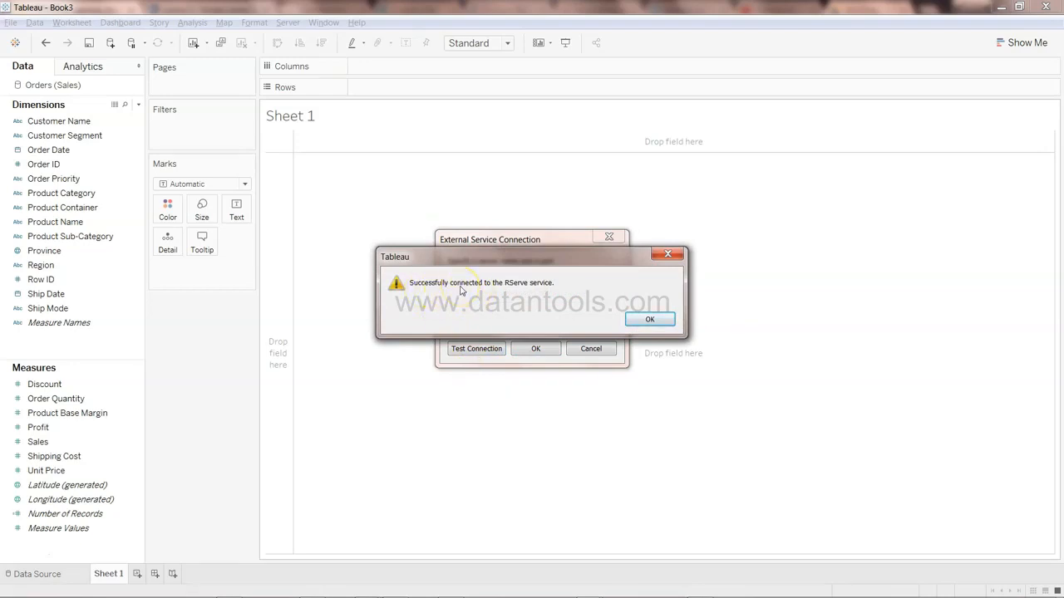
click(645, 324)
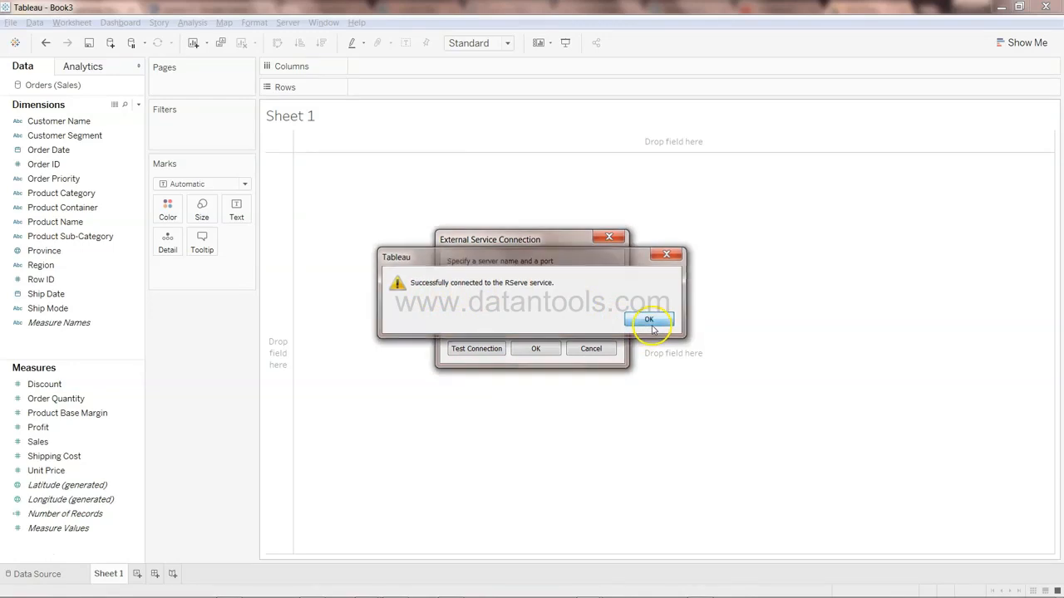
click(534, 350)
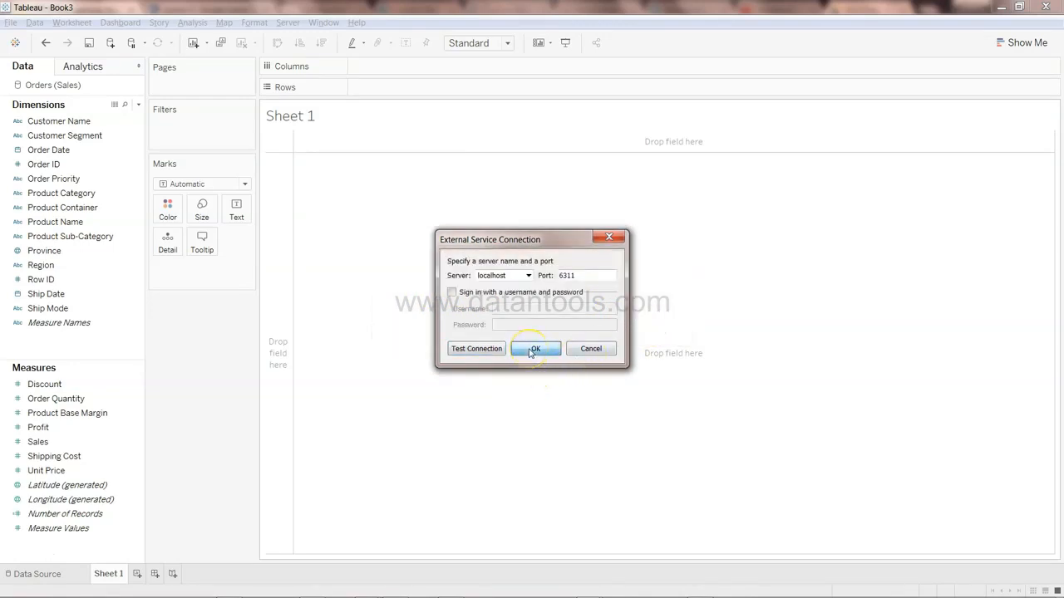
click(123, 440)
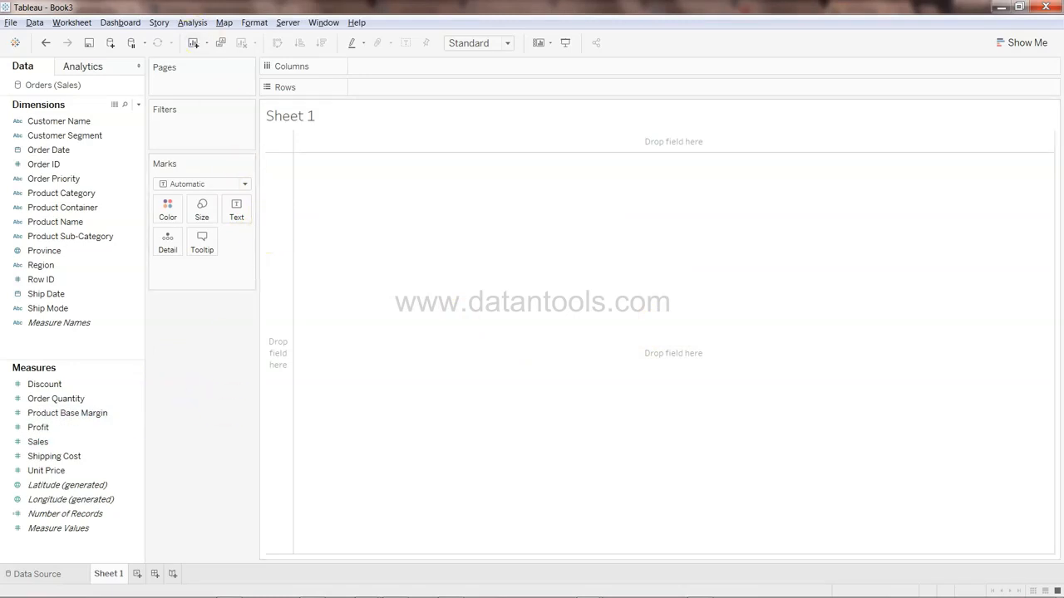
Create a new calculated field and name it Predicted Profit
click(193, 21)
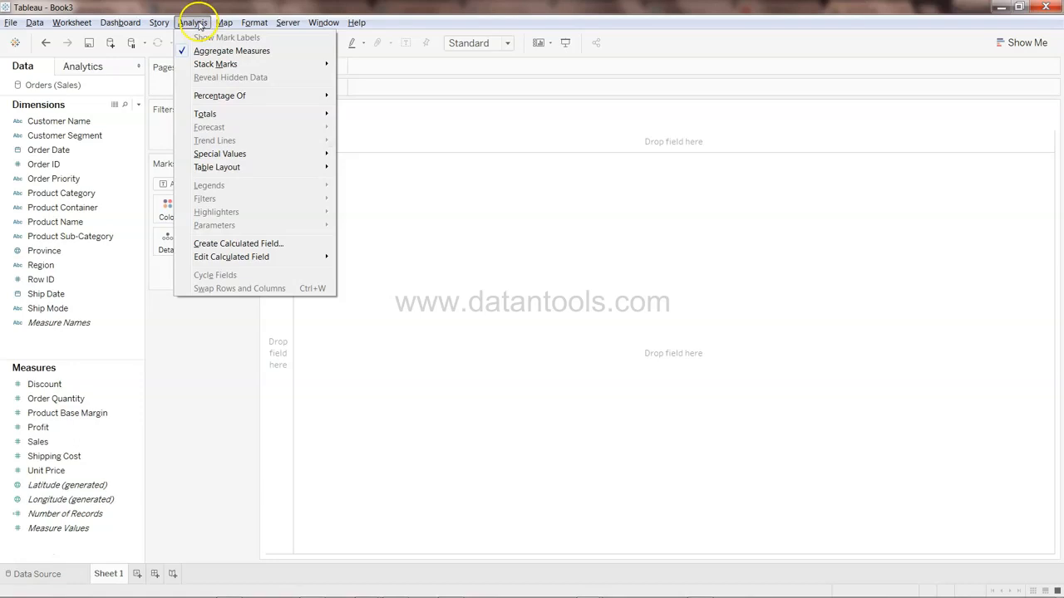
click(232, 244)
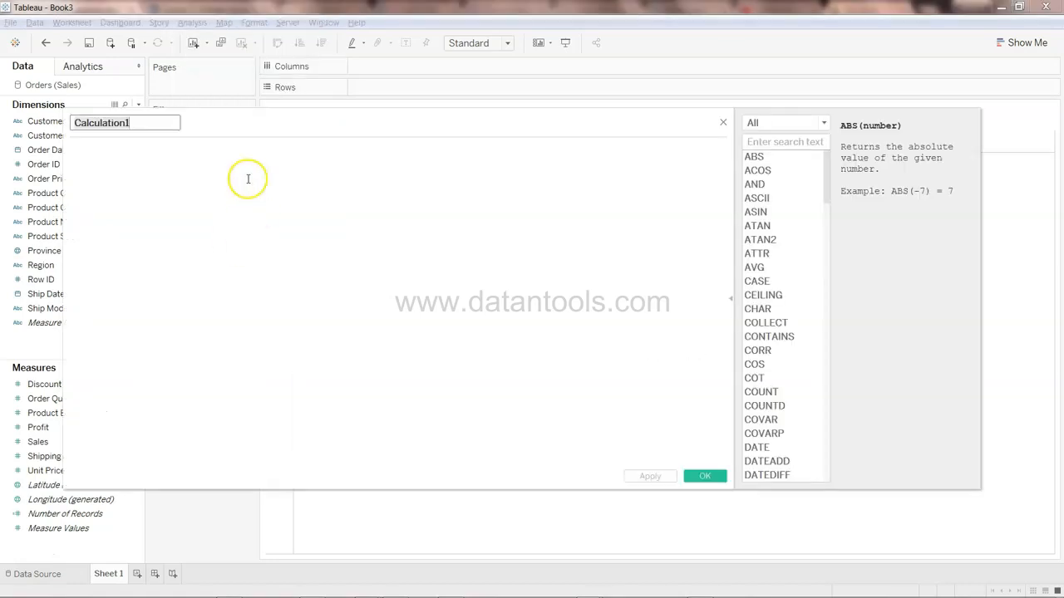
text(Predicted)
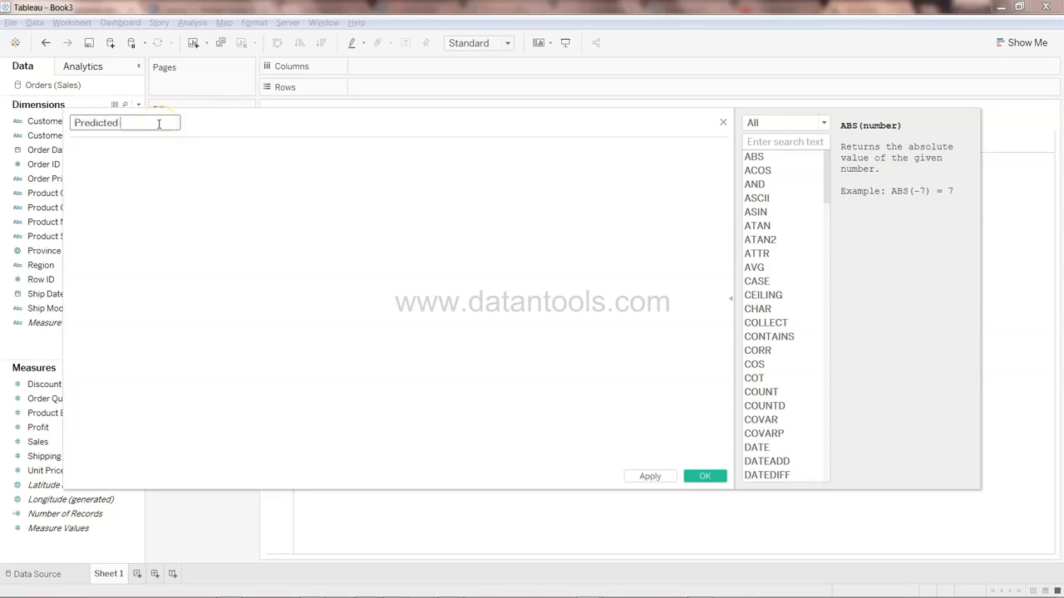
text( Prooi)
key(BackSpace)
key(BackSpace)
key(BackSpace)
text(ofit)
click(46, 413)
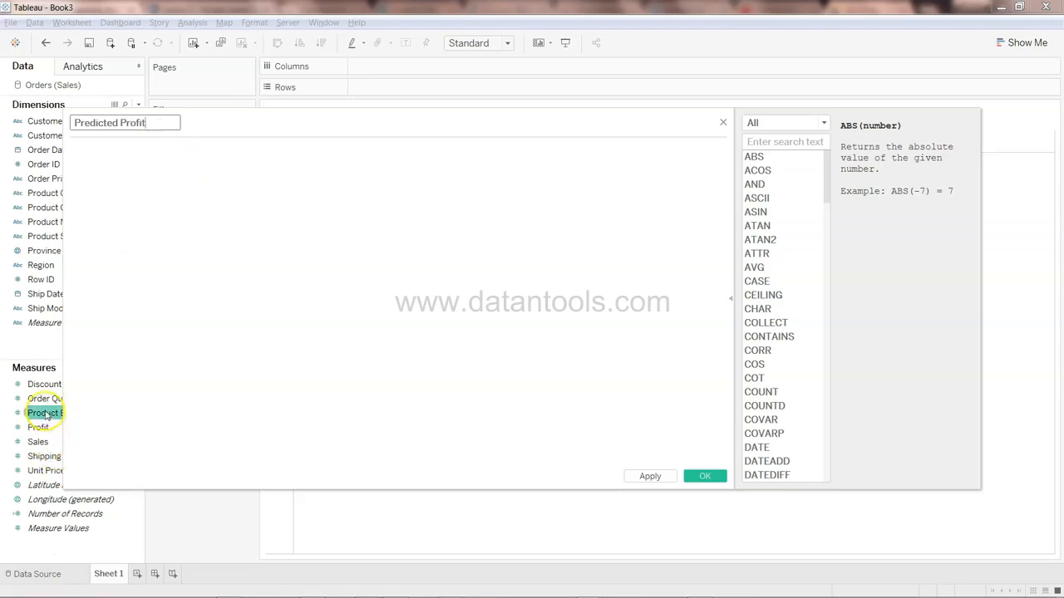
Start the formula with SCRIPT_REAL, an empty multi-line script string, and SUM([Profit]) as the first argument
click(164, 177)
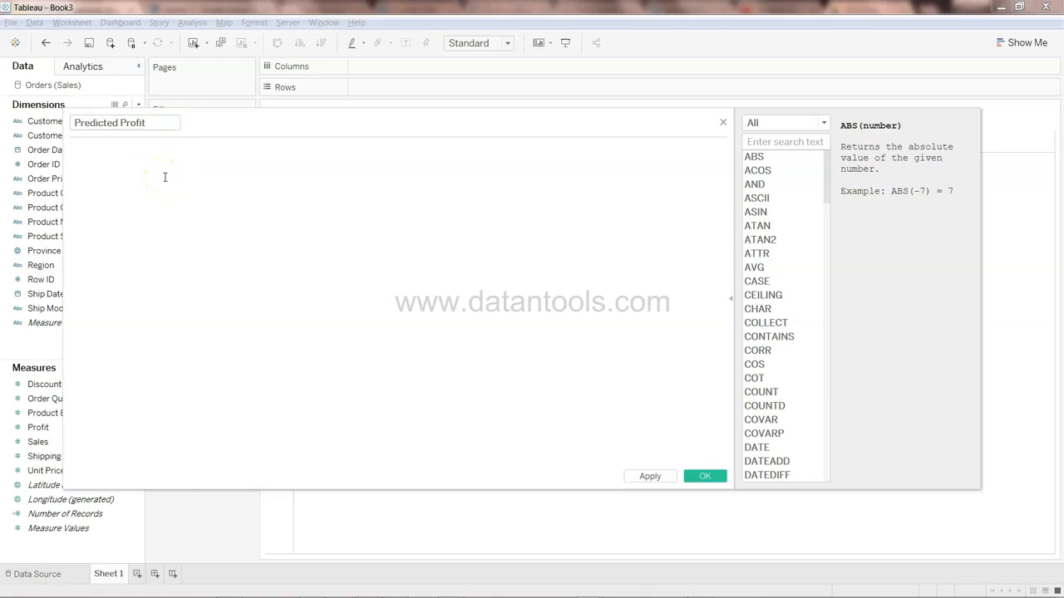
text(scr)
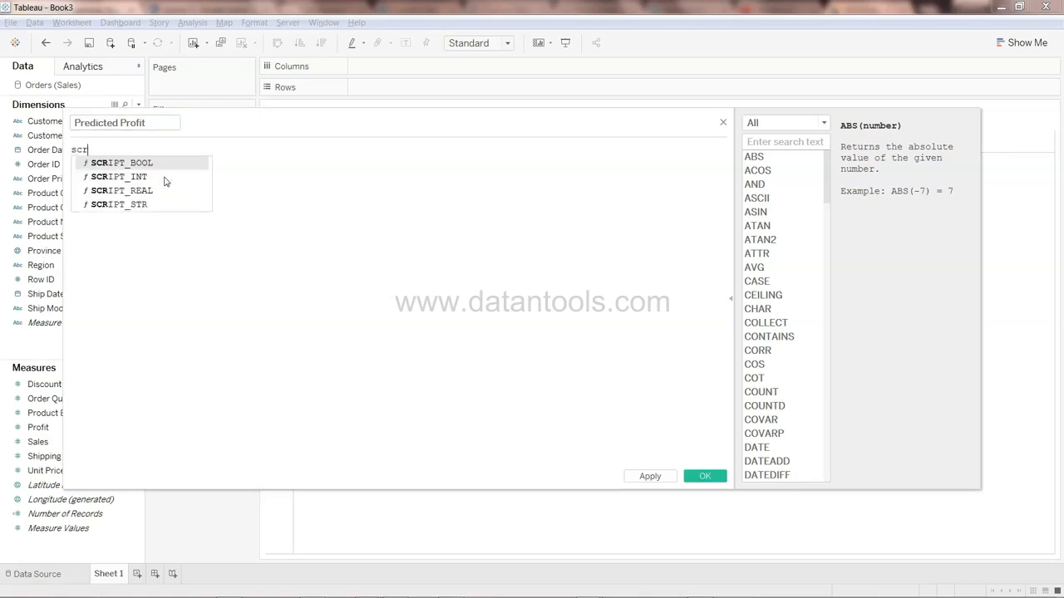
click(165, 196)
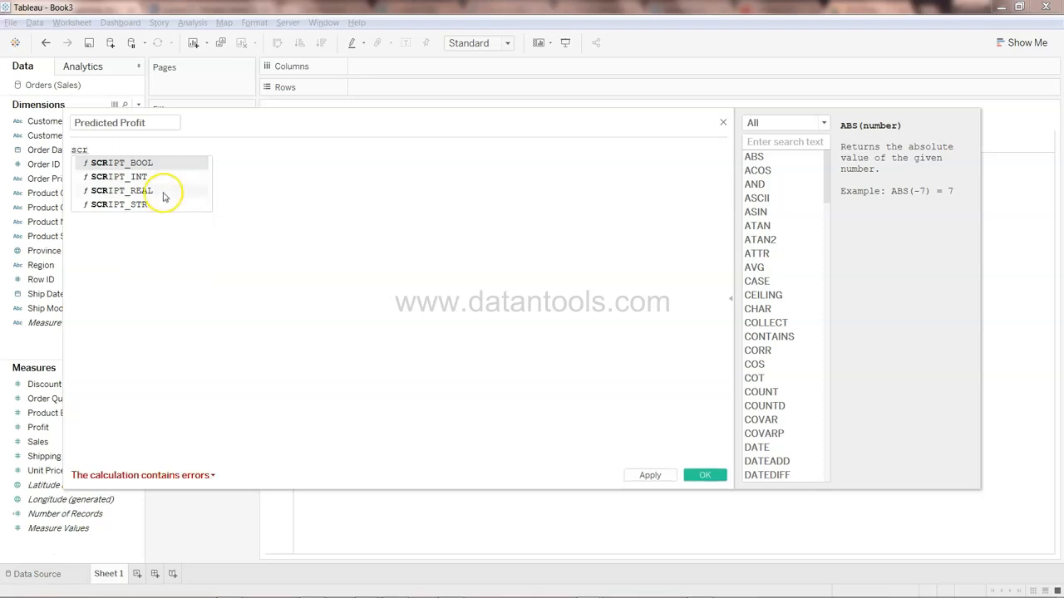
key(Down)
key(Down)
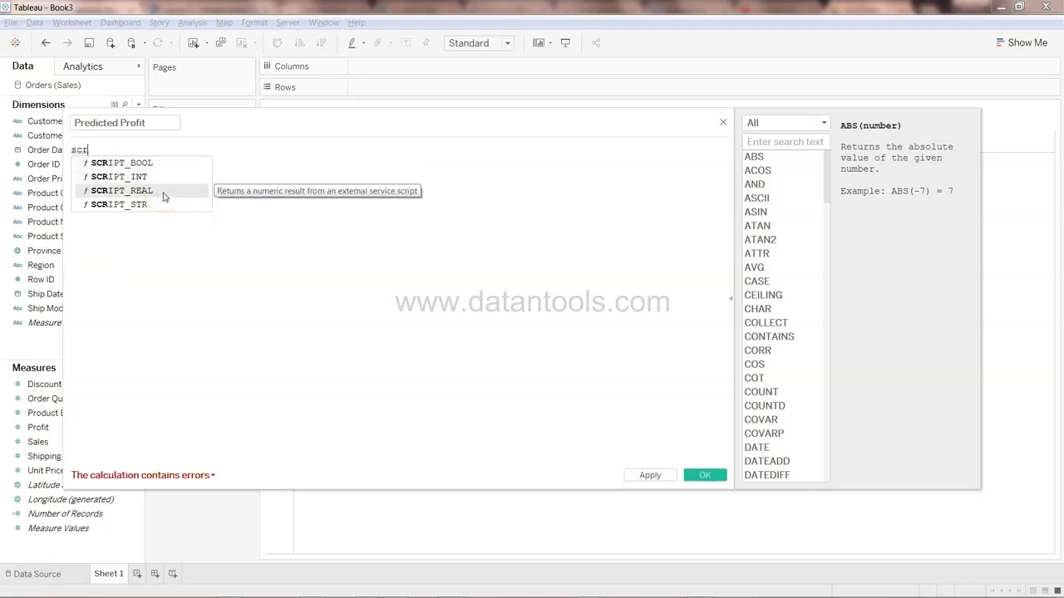
key(Return)
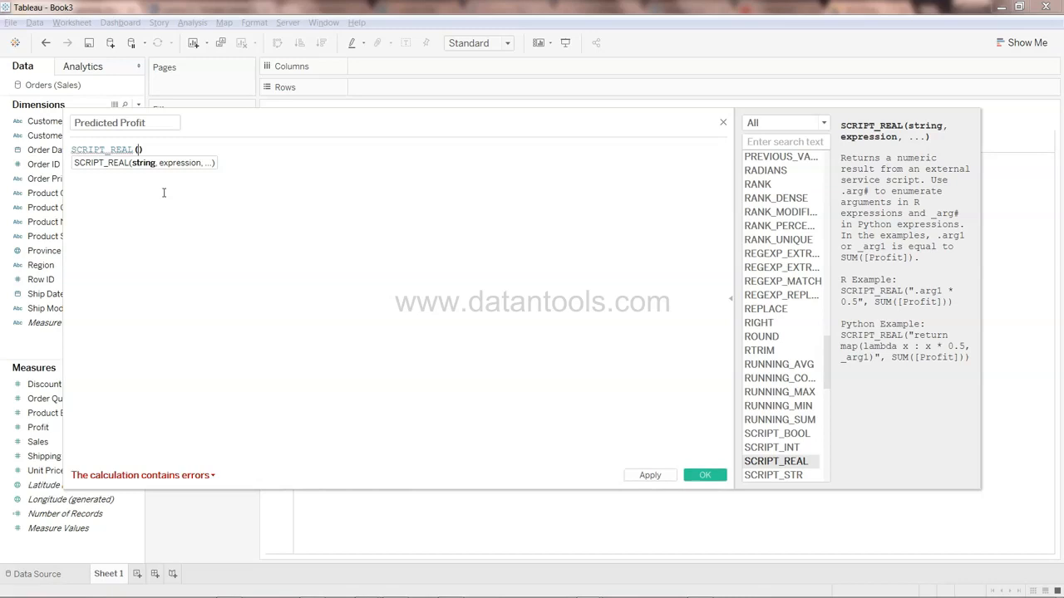
text(")
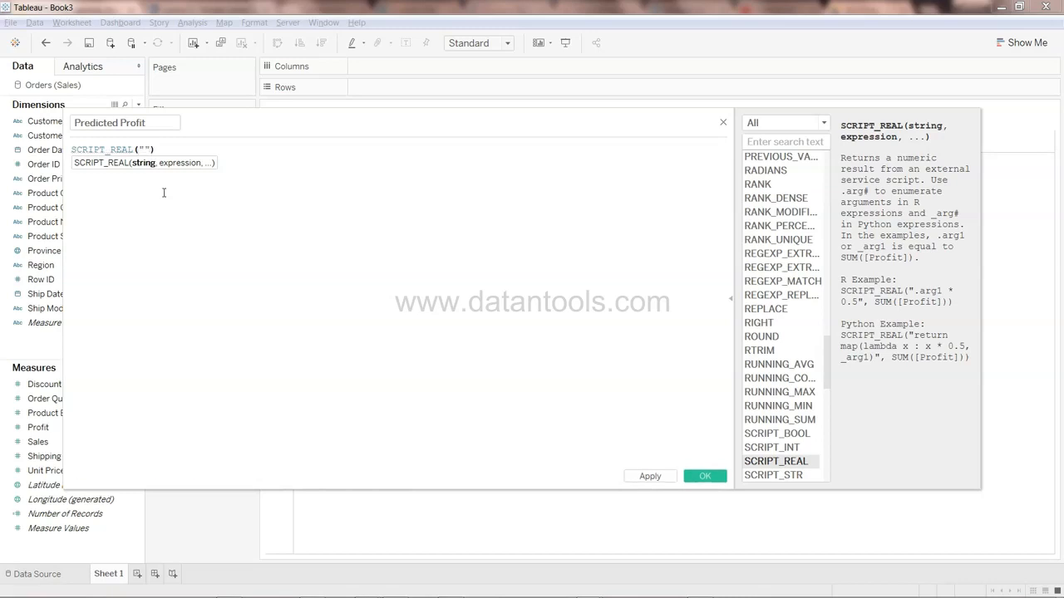
key(Return)
key(Return)
key(Up)
key(Down)
key(Right)
text(,su)
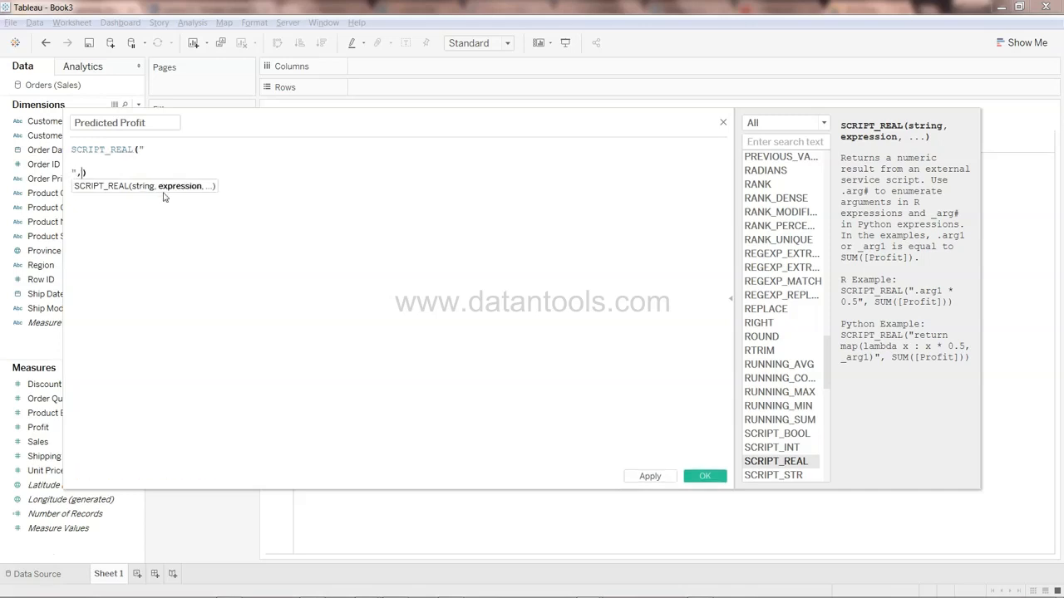
key(Return)
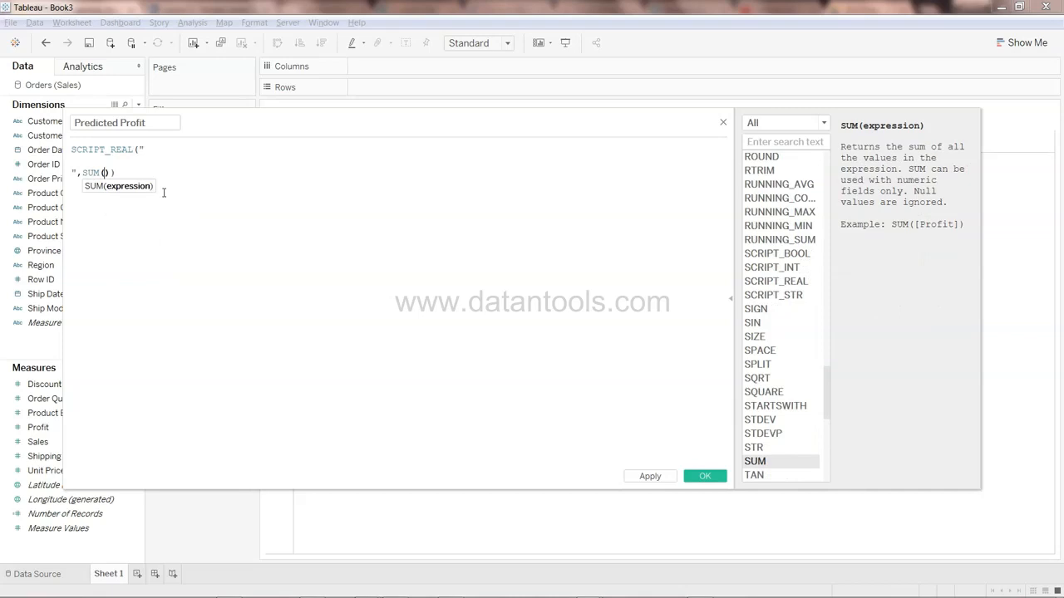
text([prof)
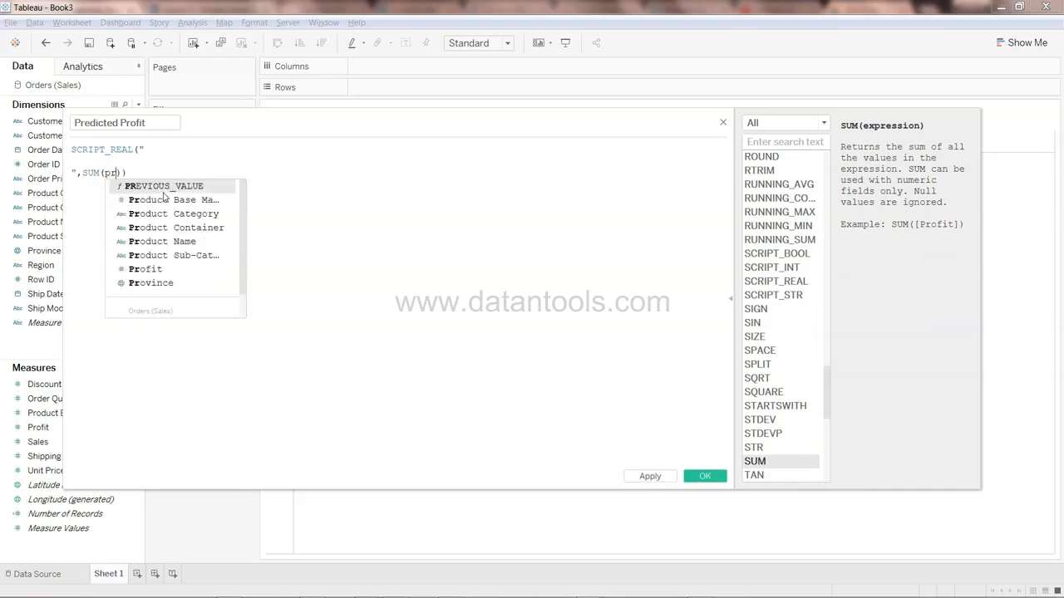
key(Return)
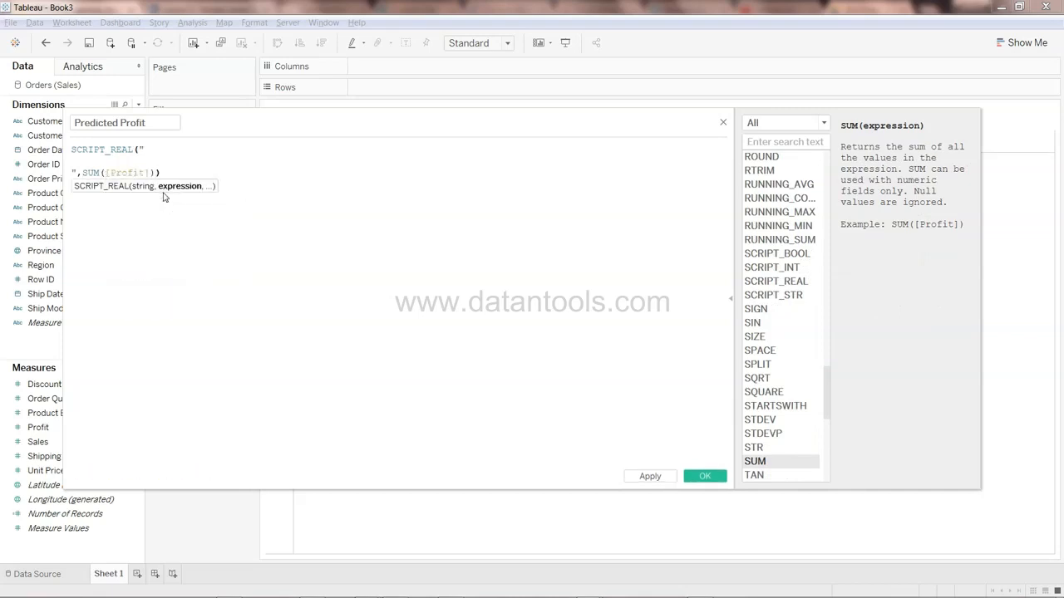
Add SUM([Sales]) and SUM([Product Base Margin]) as the next two arguments of SCRIPT_REAL
text(,sum)
key(Return)
text([sa)
key(Return)
text(,sum)
key(Return)
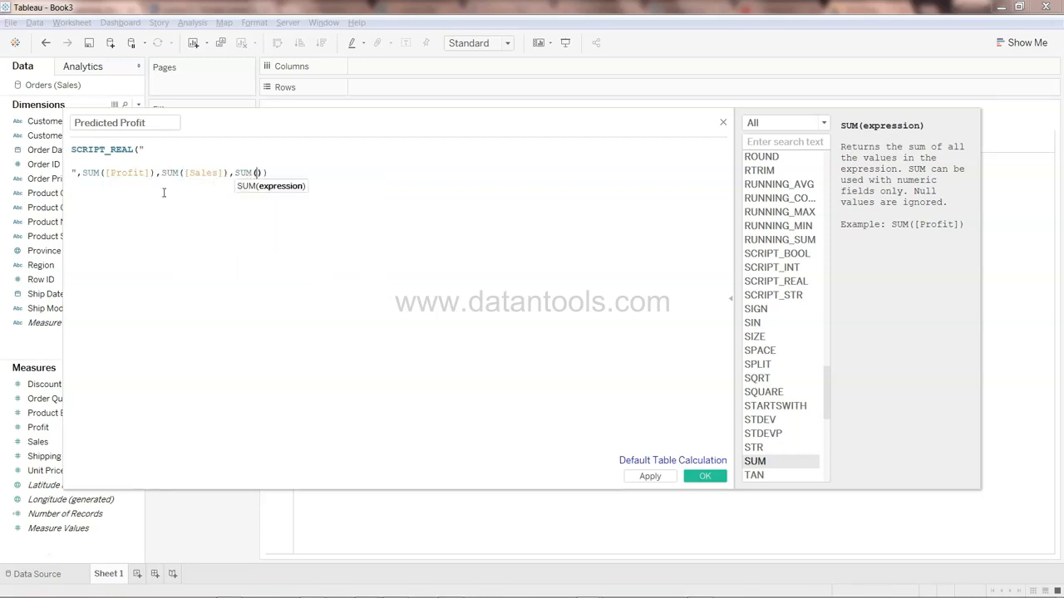
text(pro)
key(Return)
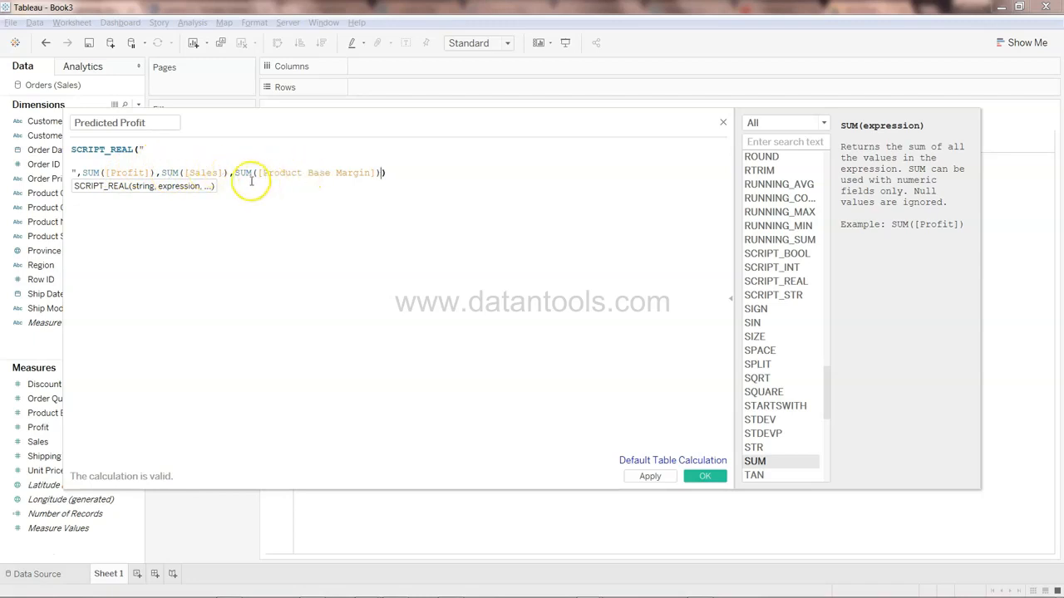
Inside the script string, write the lines x <- .arg1; y <- .arg2; and z <- .arg3;
click(238, 156)
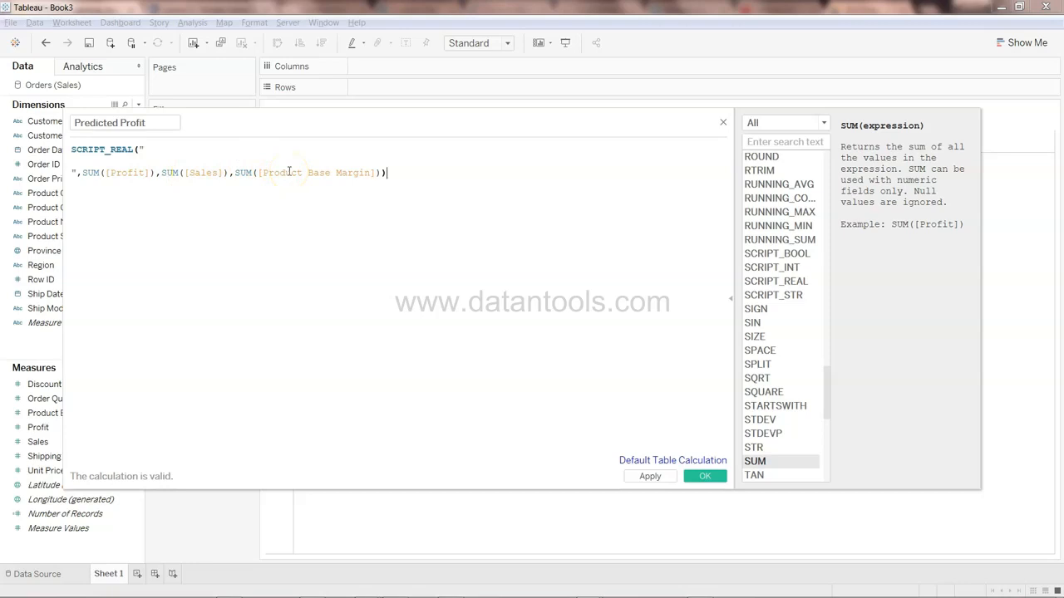
click(268, 158)
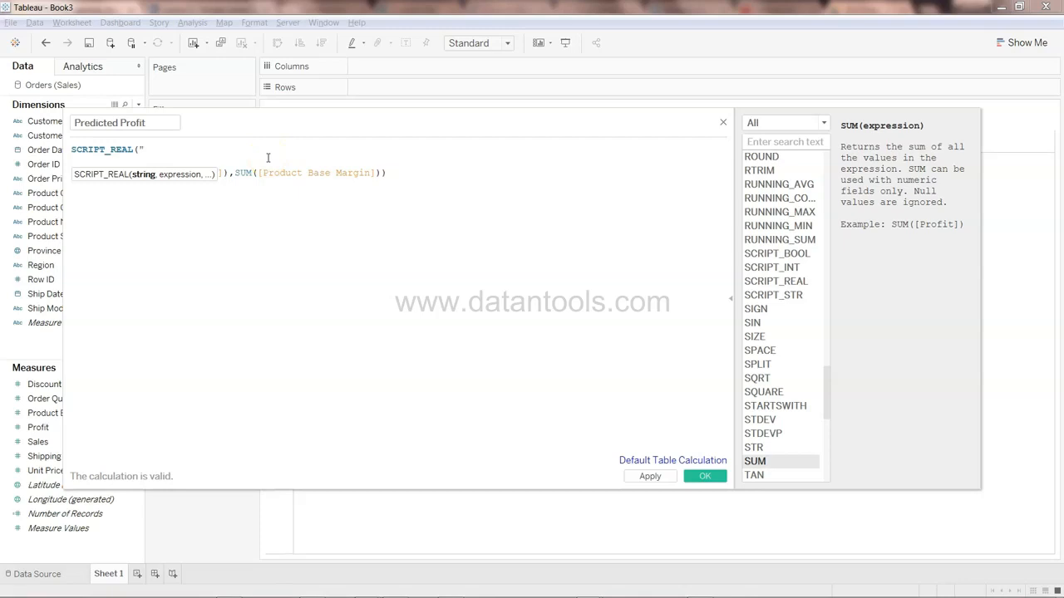
text(x)
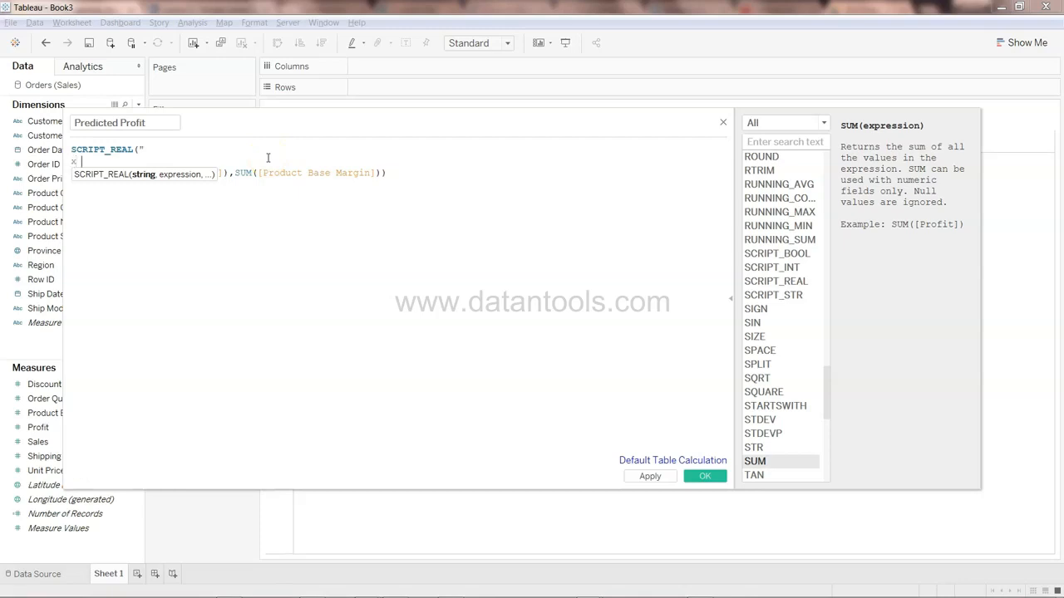
text( <-)
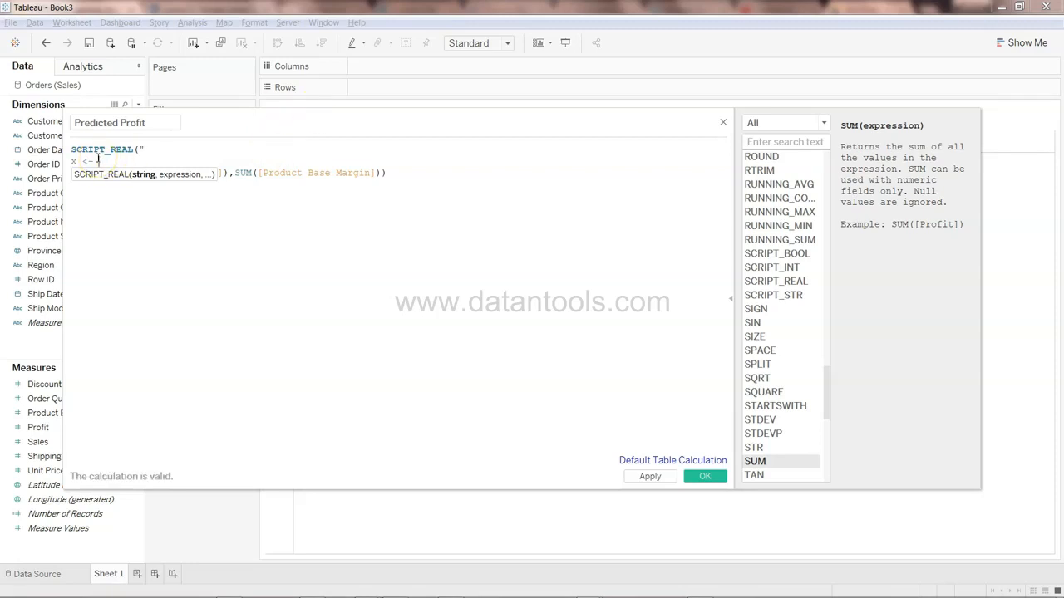
click(117, 160)
text(.arg1)
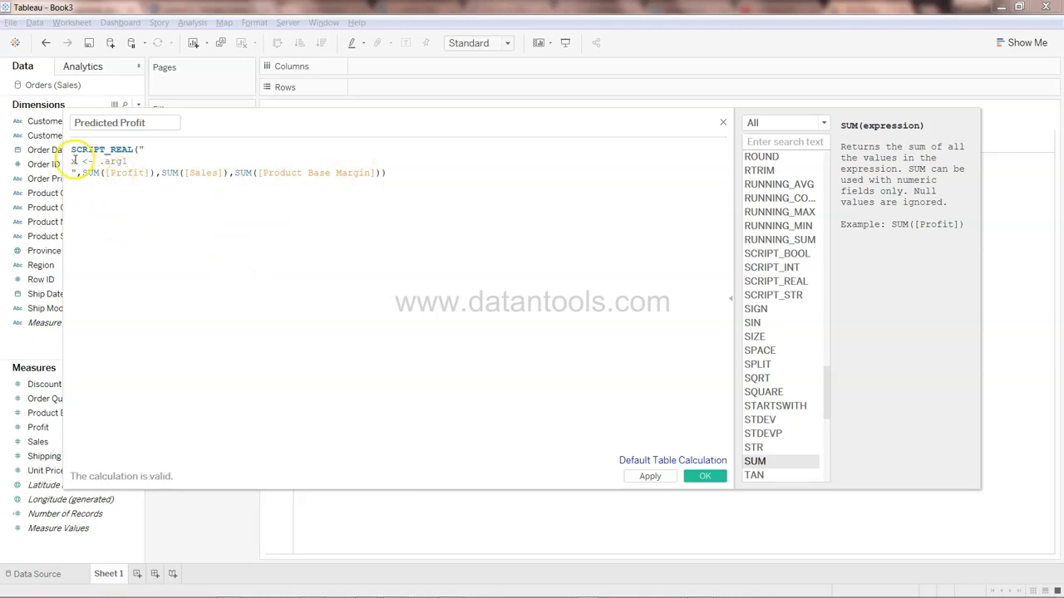
text(;)
key(Return)
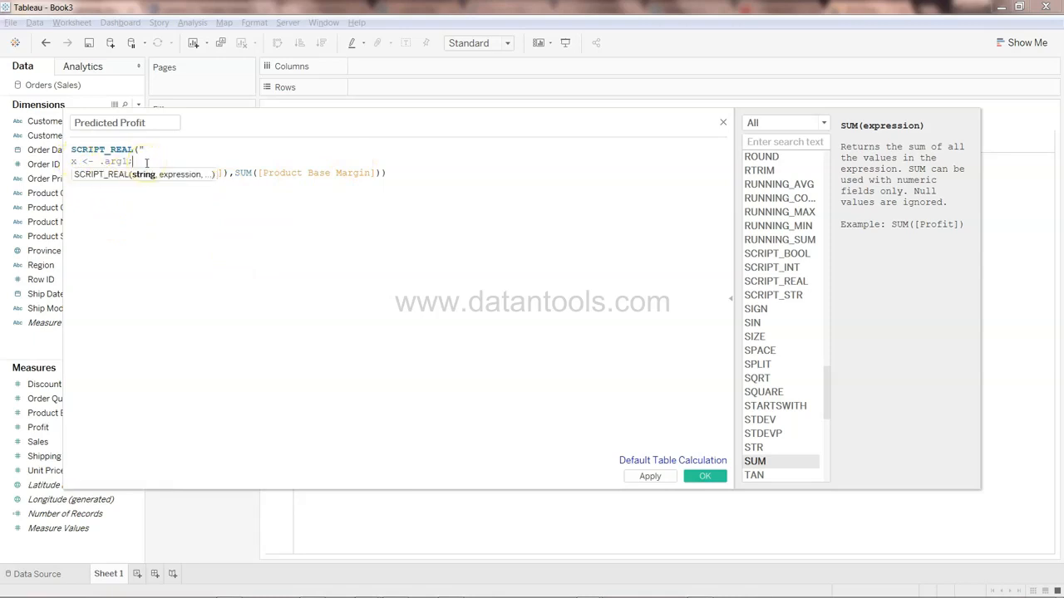
text(y <-)
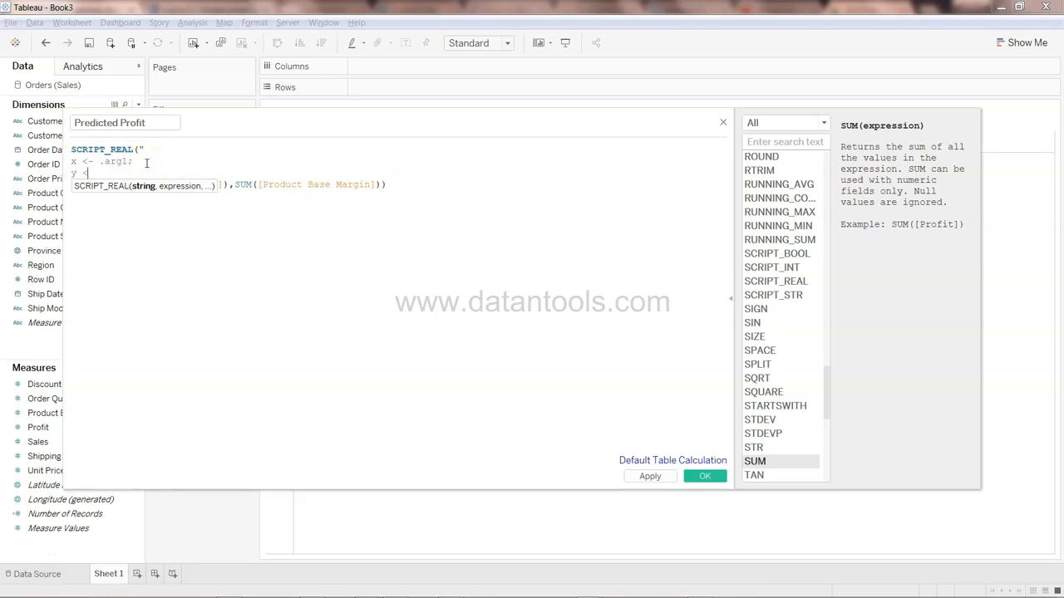
text( .arg2;)
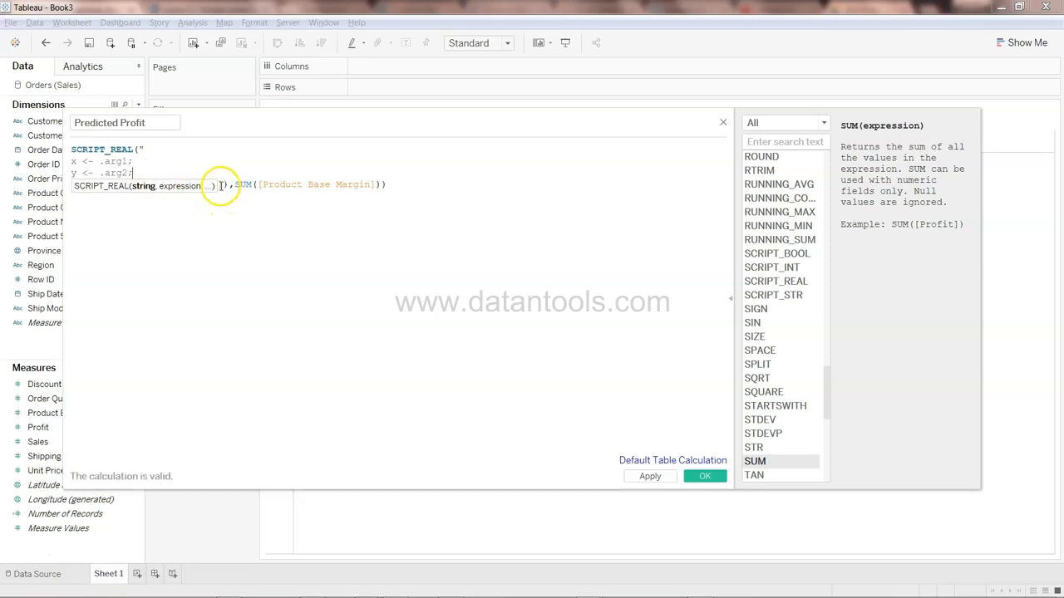
click(153, 275)
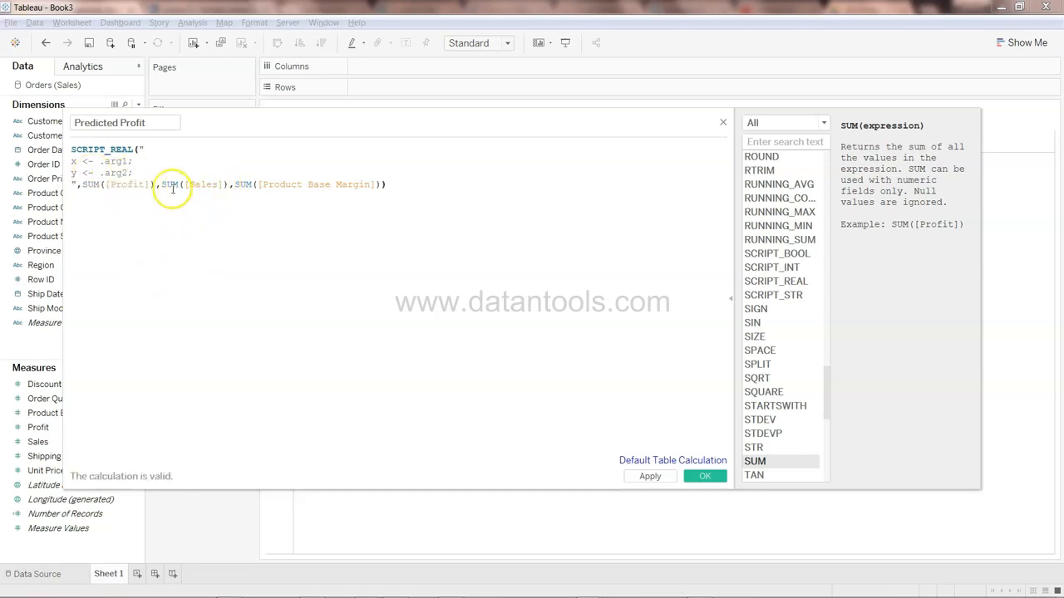
click(153, 170)
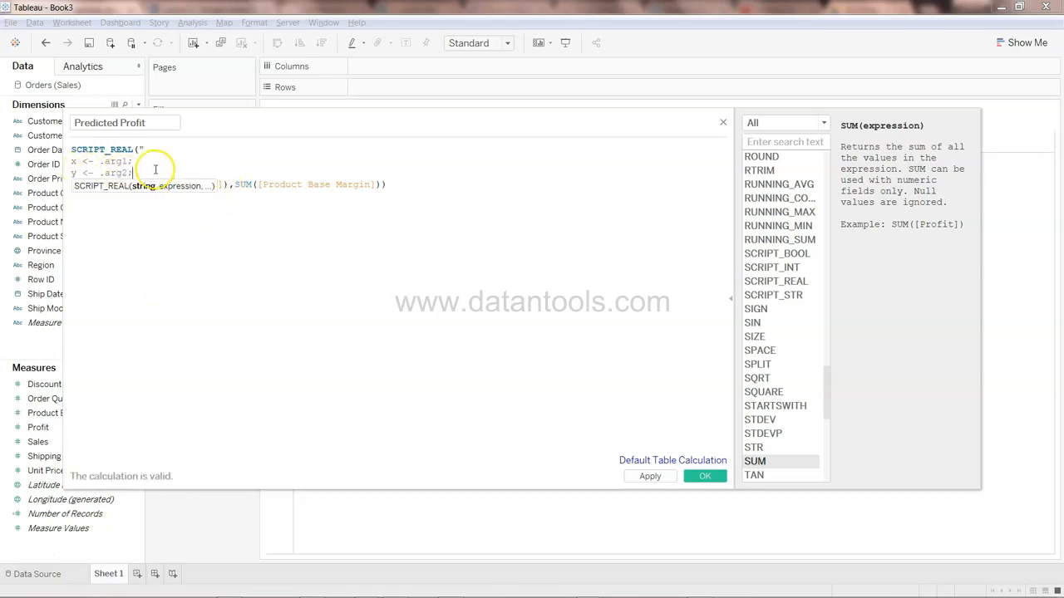
key(Return)
text(z <- )
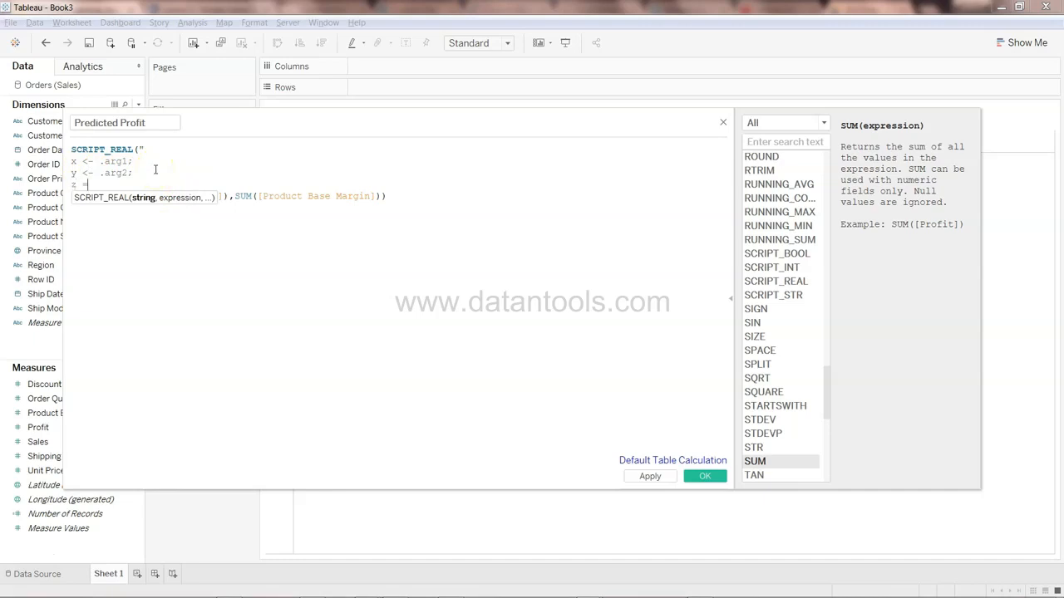
text(.arg3;)
key(Return)
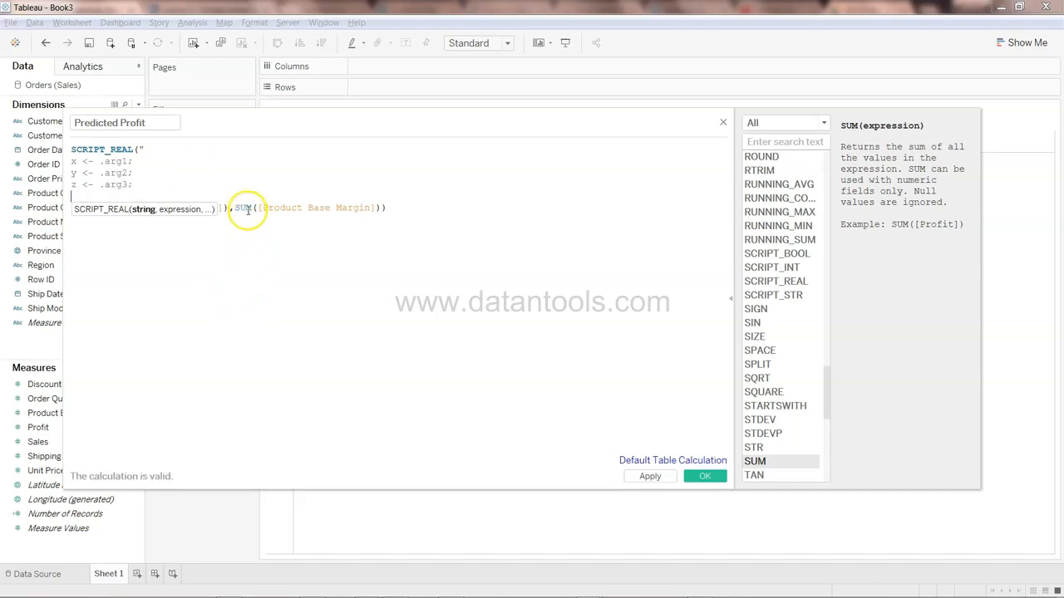
On a new line of the R script, write linreg <- lm(x ~ y + z) to fit the linear regression
click(96, 194)
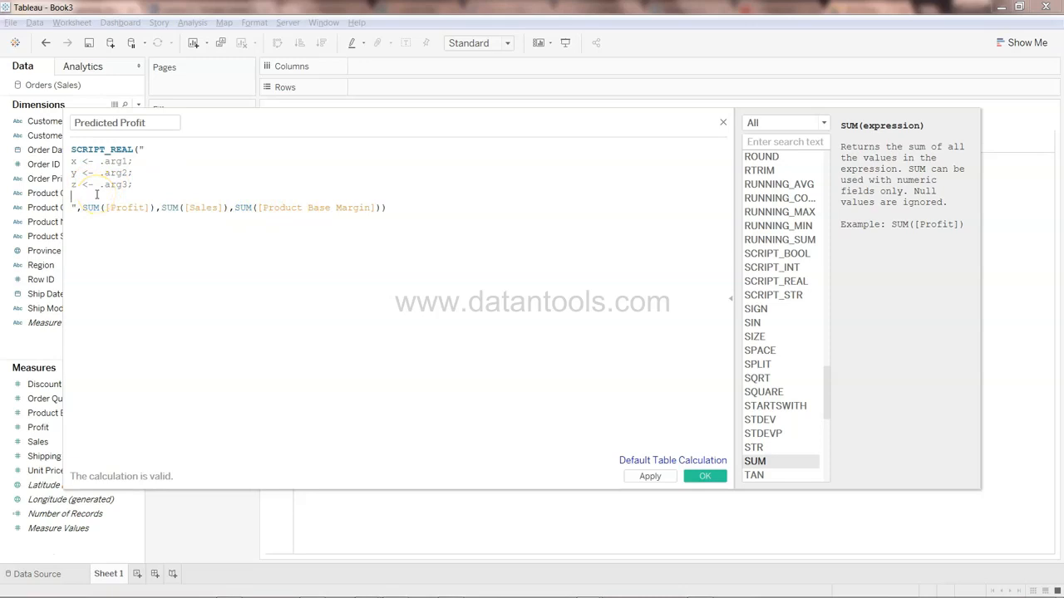
key(Return)
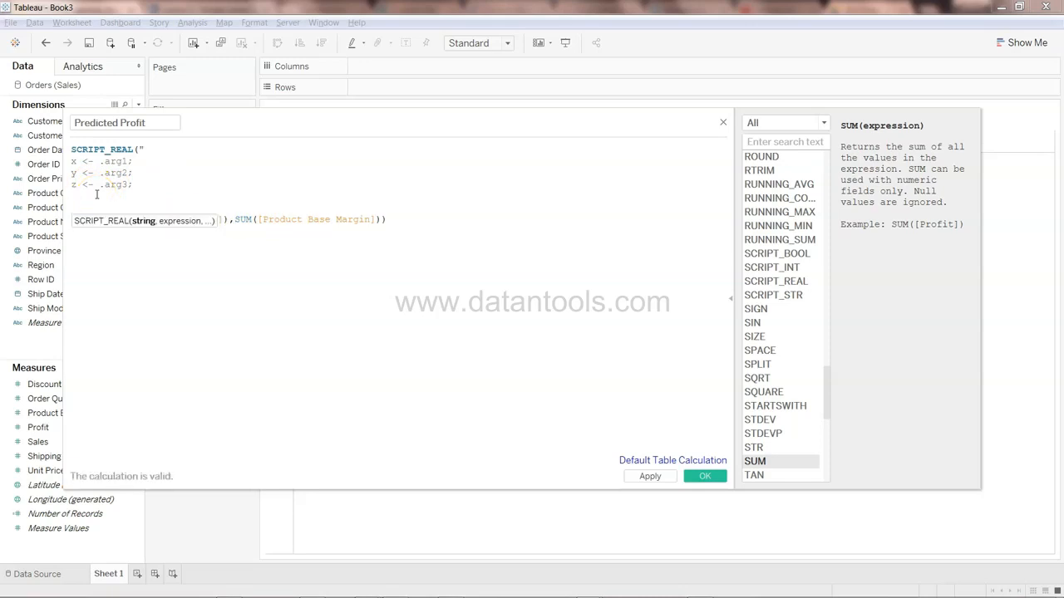
text(linreg <- lm()
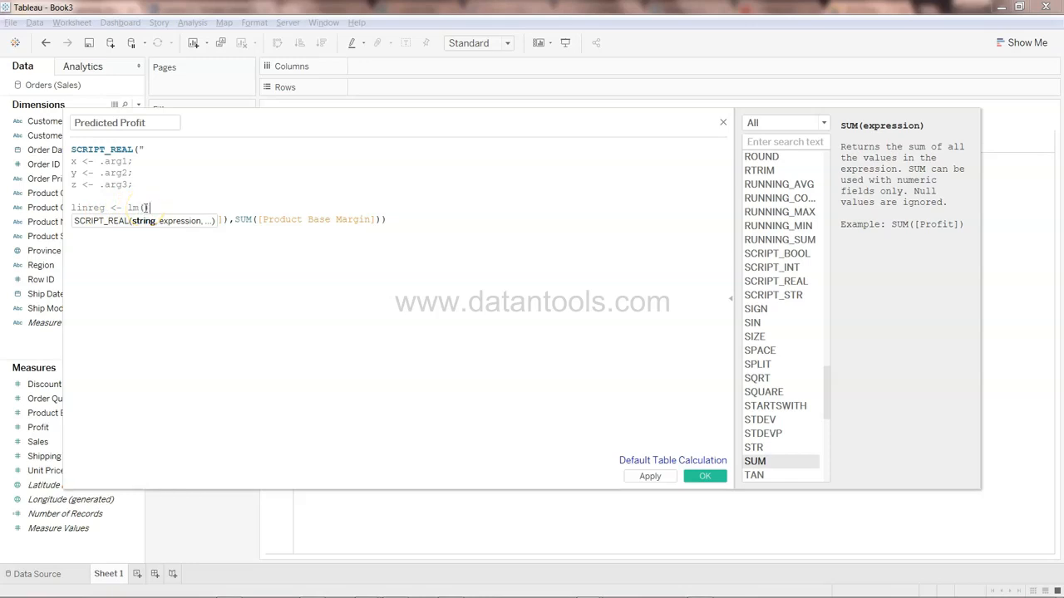
text())
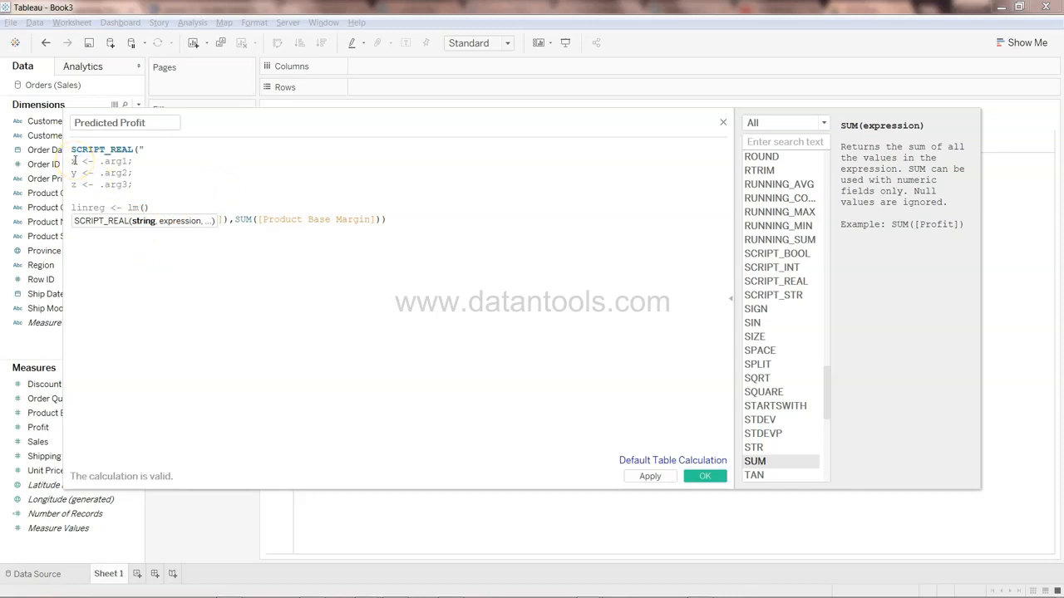
text(x )
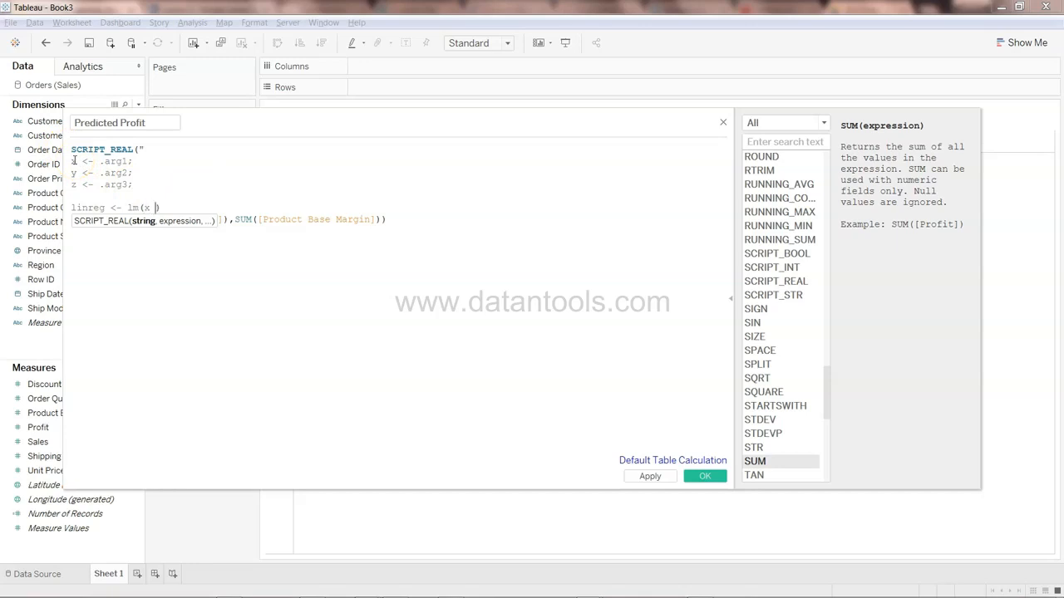
text(~)
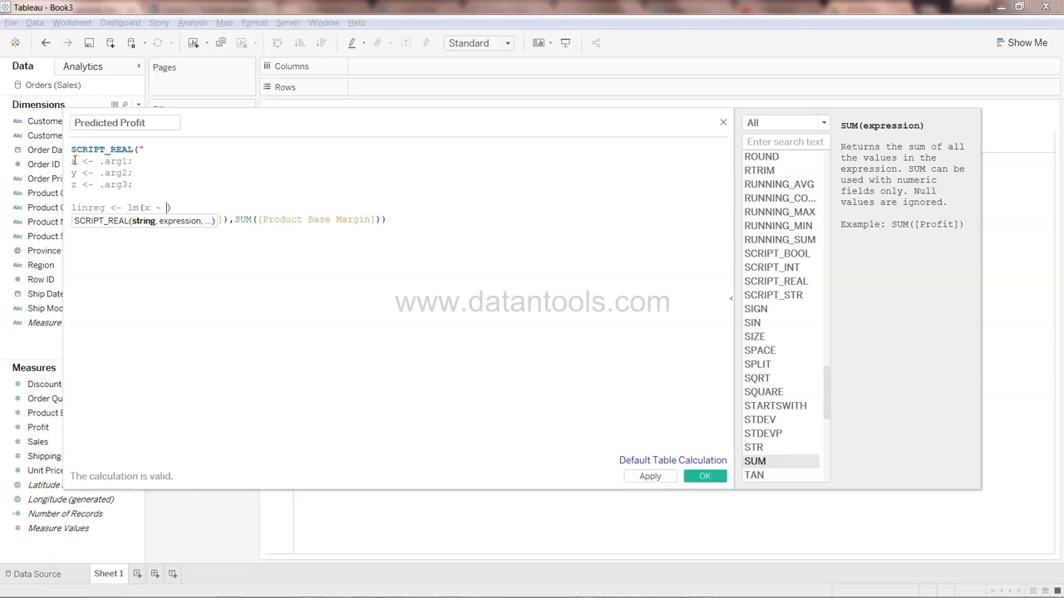
text( y + )
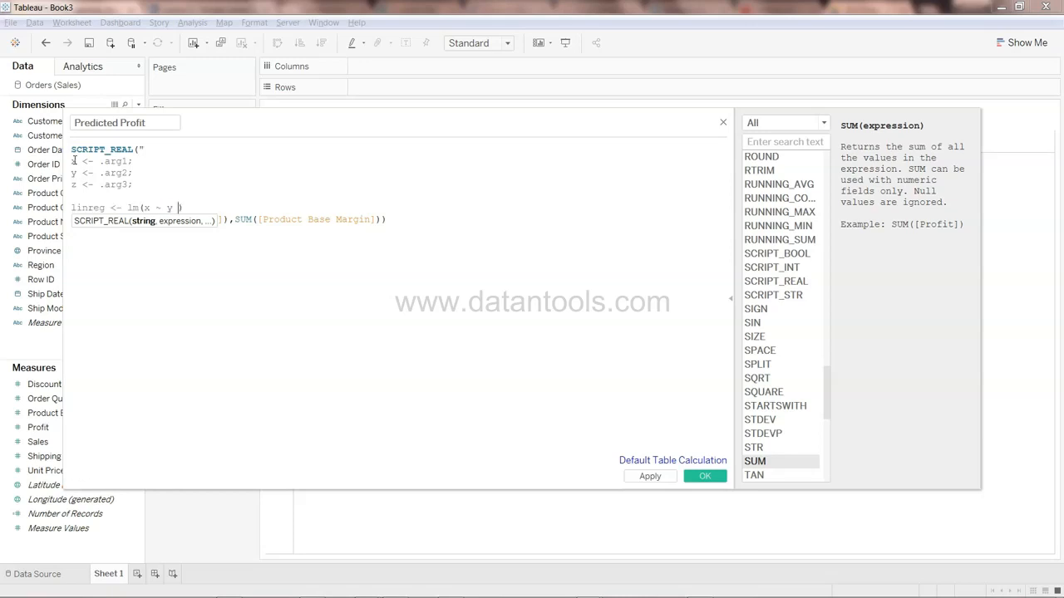
text(z)
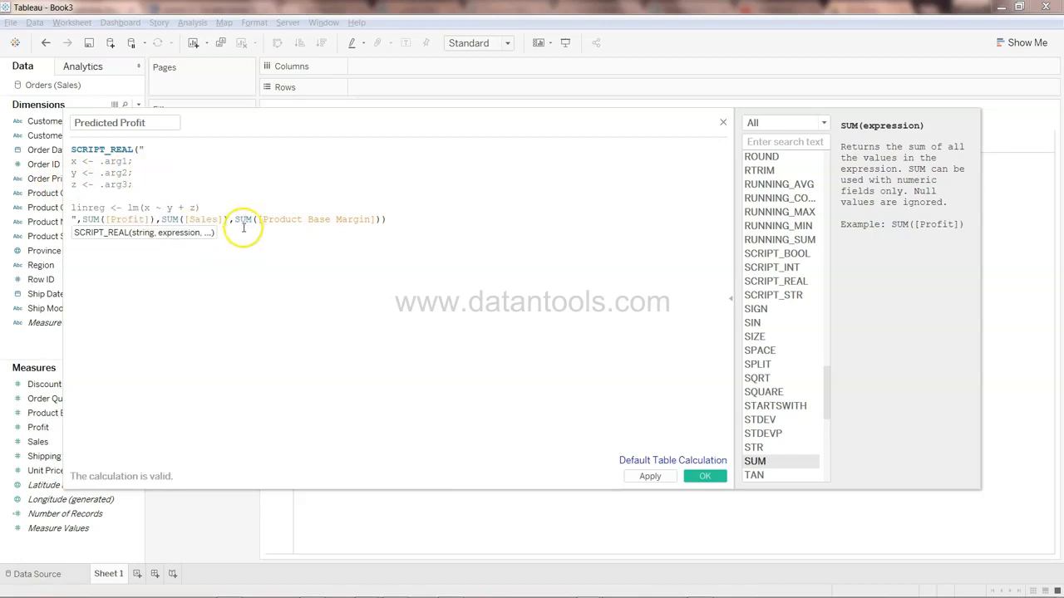
Examine how the regression terms relate to the script variables and the Product Base Margin argument
click(147, 208)
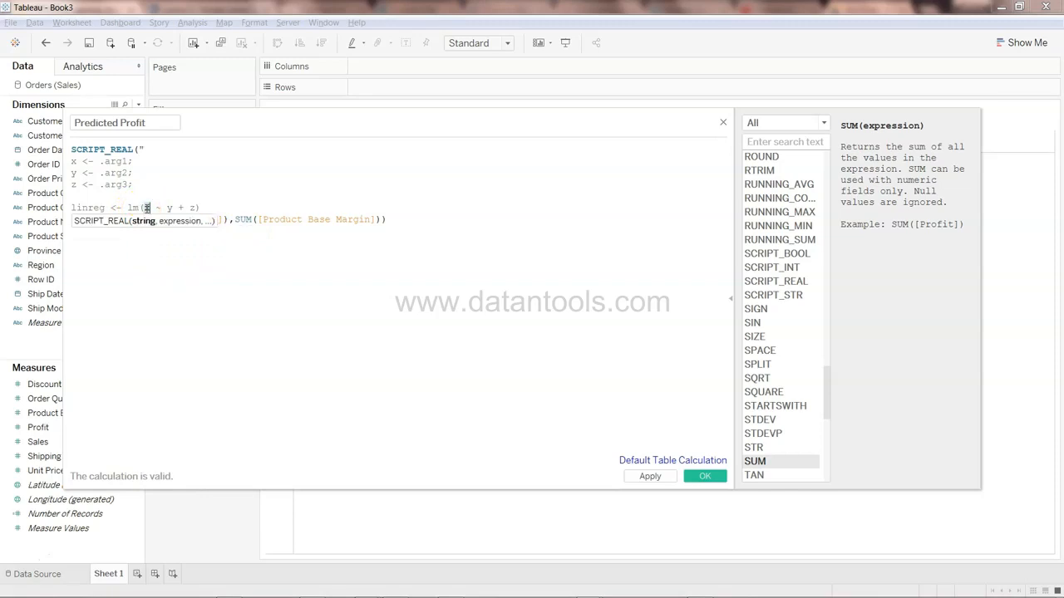
double_click(146, 208)
double_click(170, 208)
drag(71, 173, 127, 173)
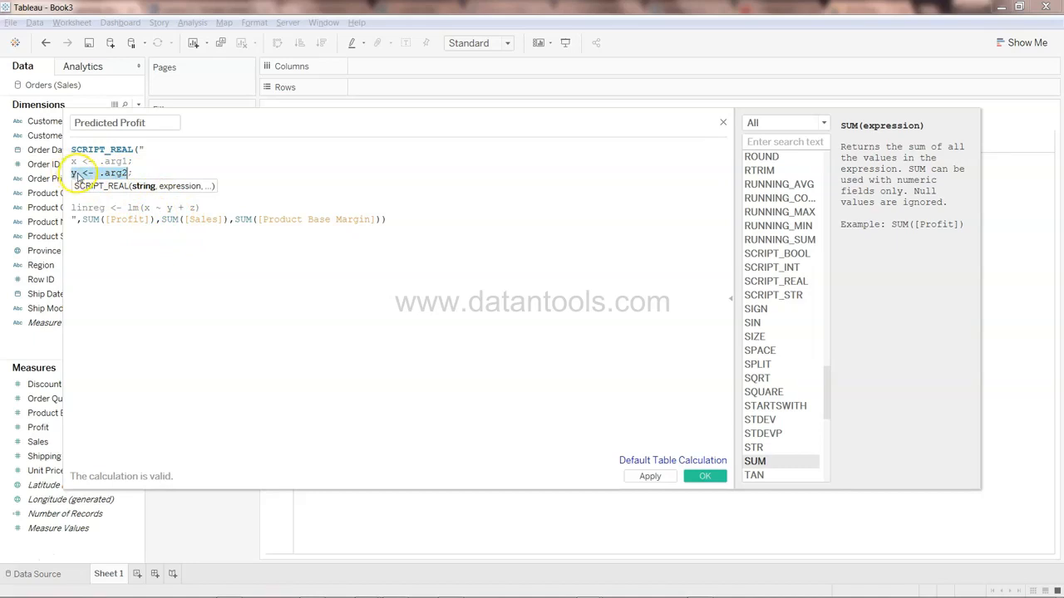
click(190, 208)
double_click(192, 208)
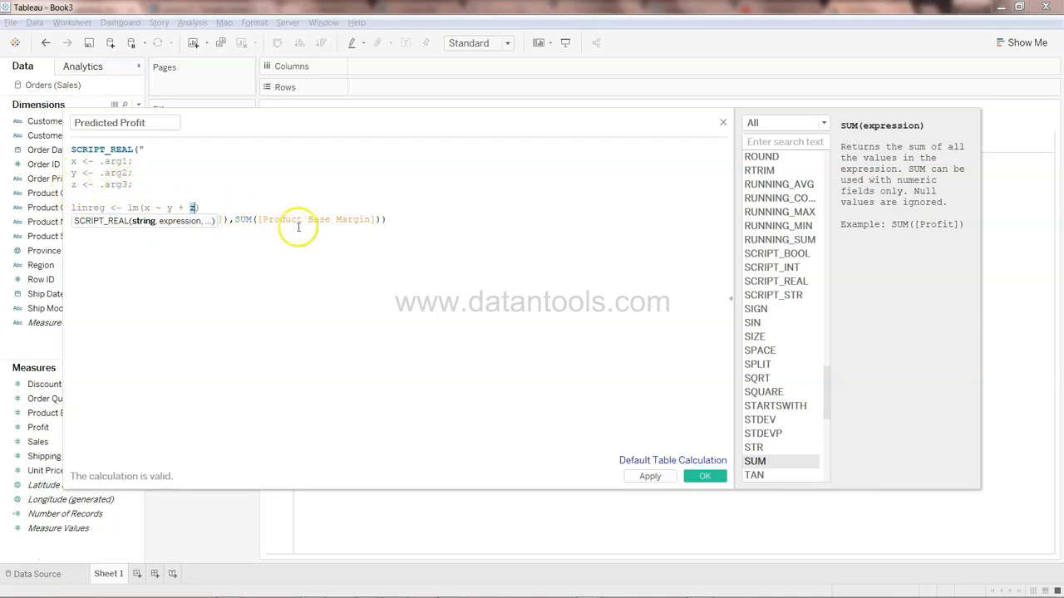
drag(257, 218, 381, 218)
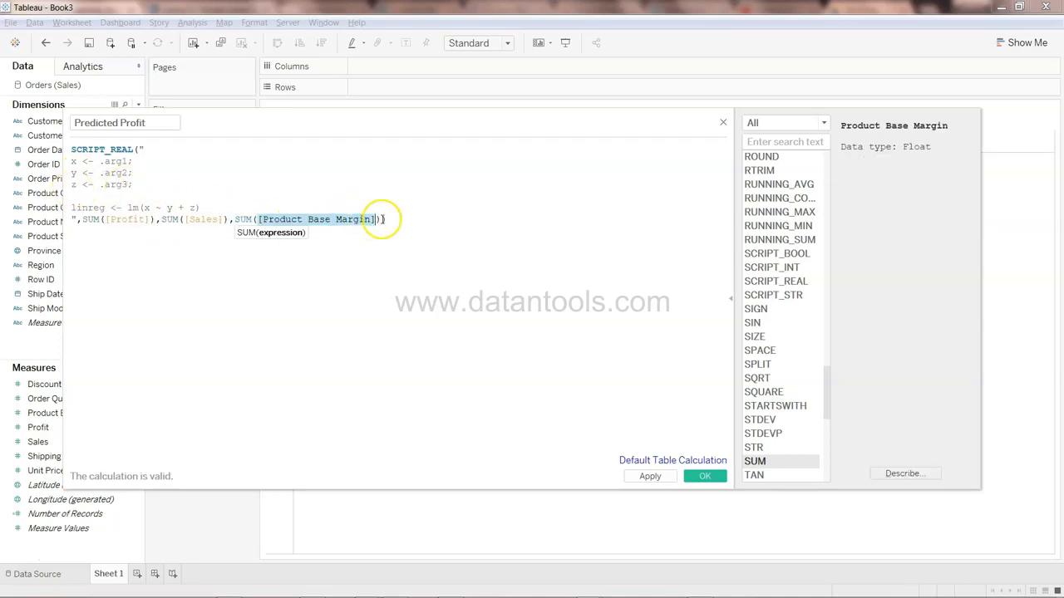
Add a line linreg$fitted after the regression line so the script returns the fitted values
click(287, 207)
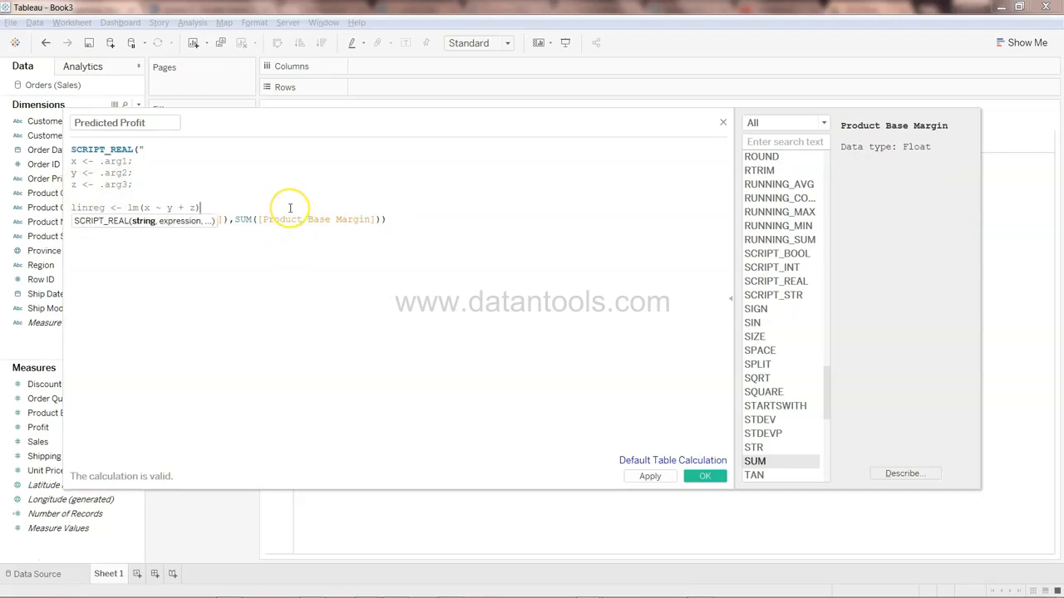
key(Return)
text(linr)
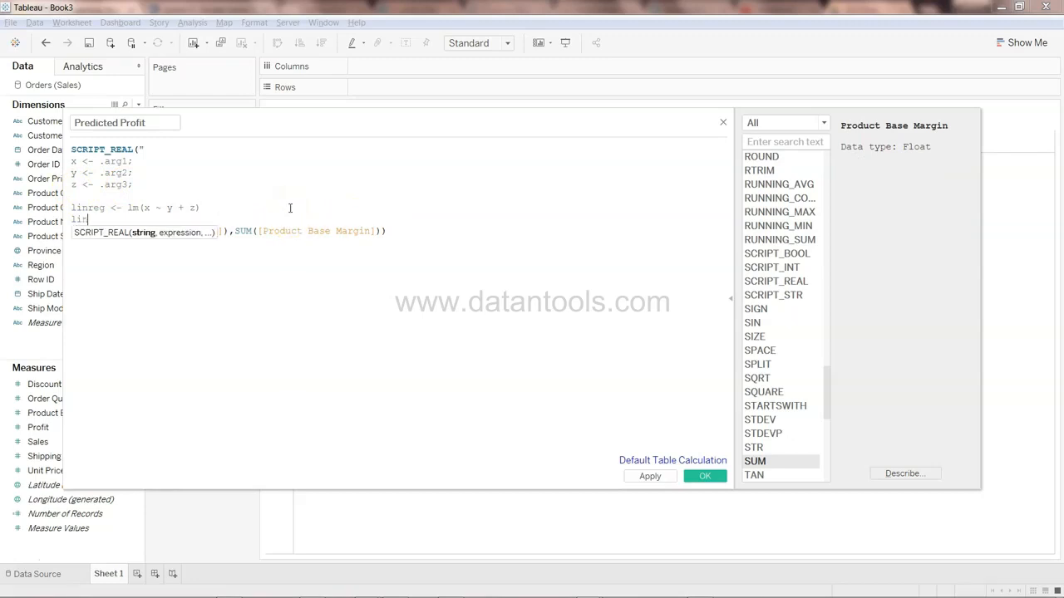
text(eg3)
text(fitted)
click(375, 231)
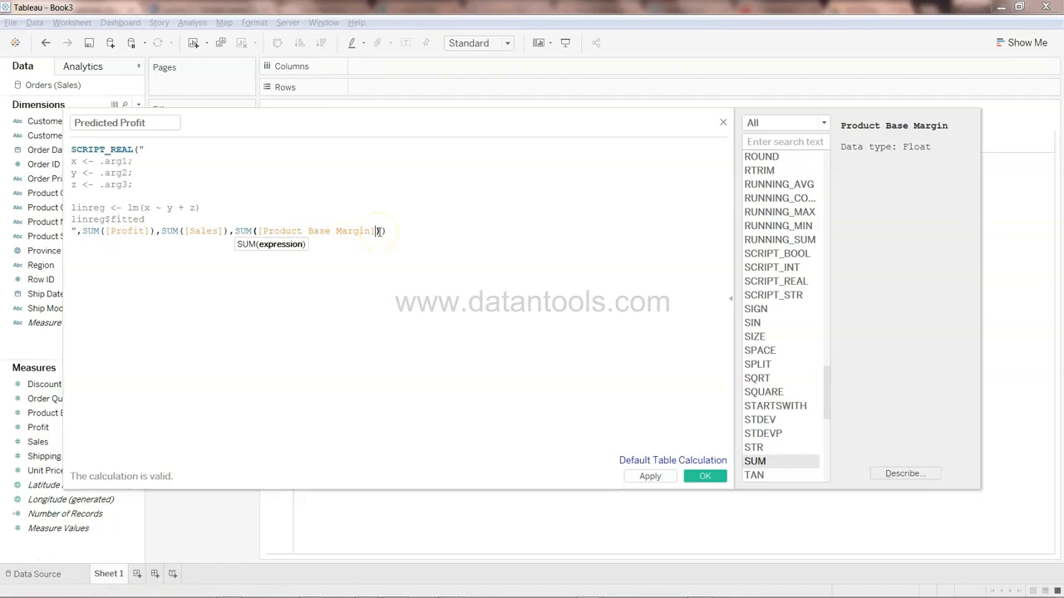
click(413, 245)
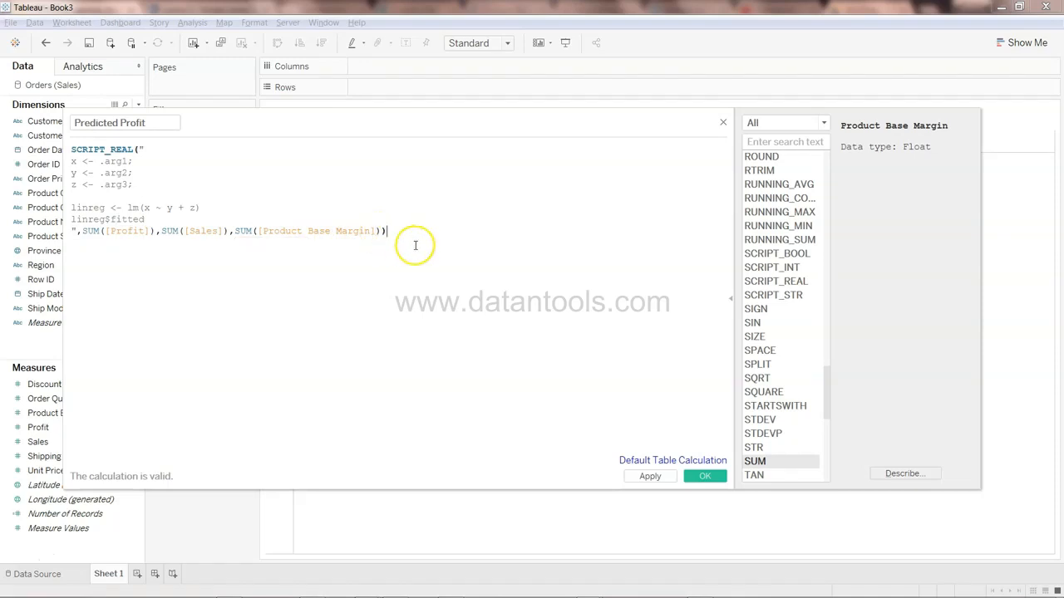
click(173, 222)
key(Return)
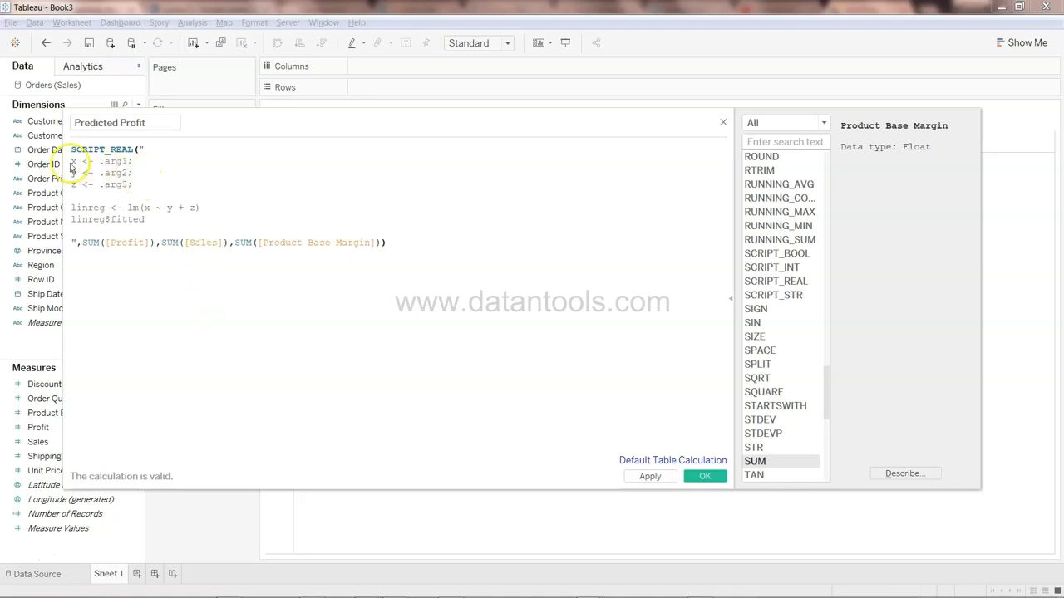
Review the x, y, z argument assignments and save the Predicted Profit calculated field
drag(70, 161, 134, 190)
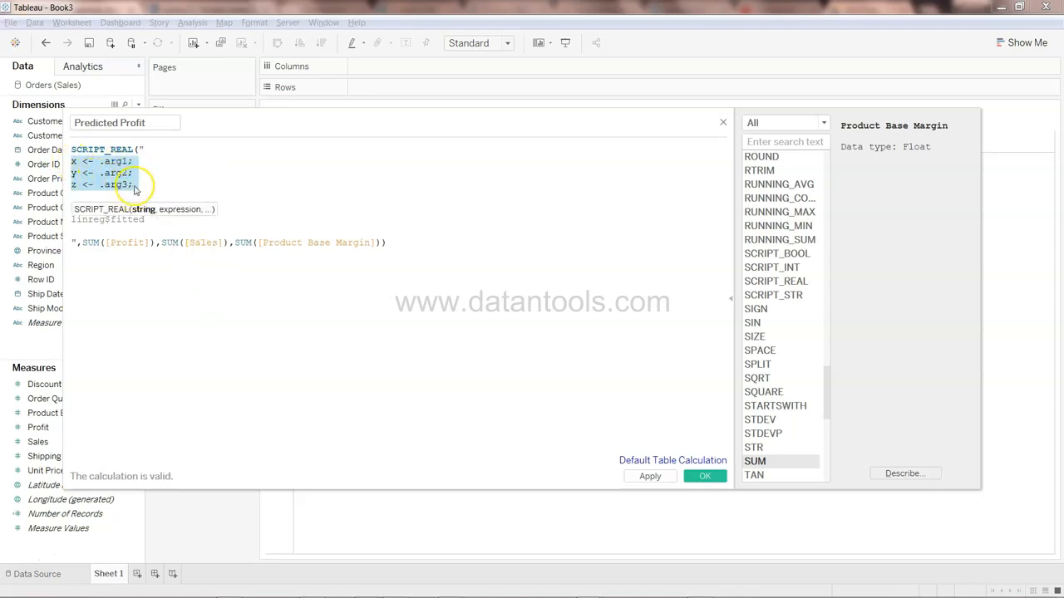
click(134, 185)
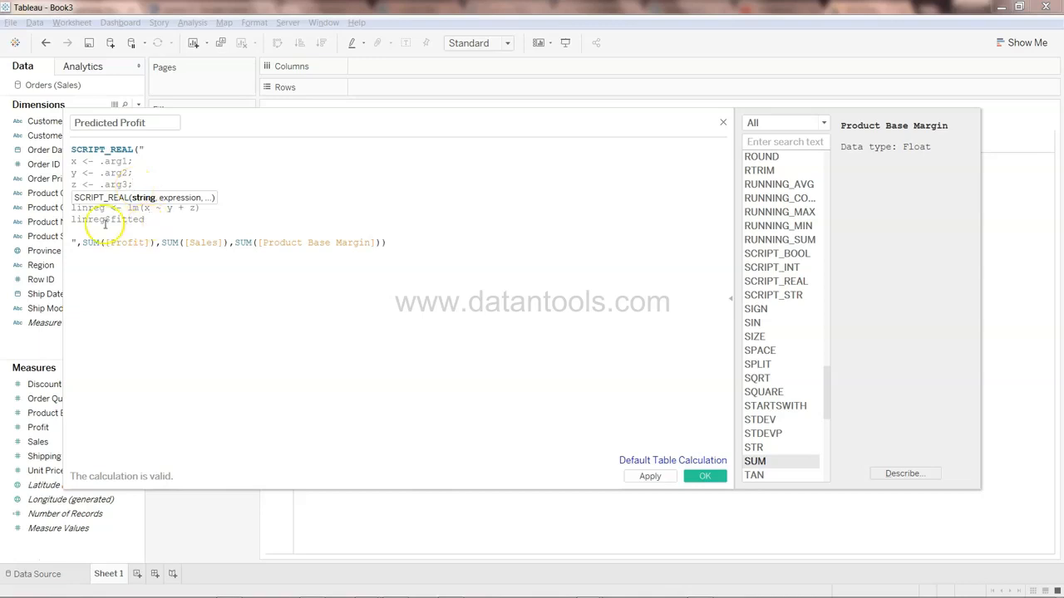
click(184, 242)
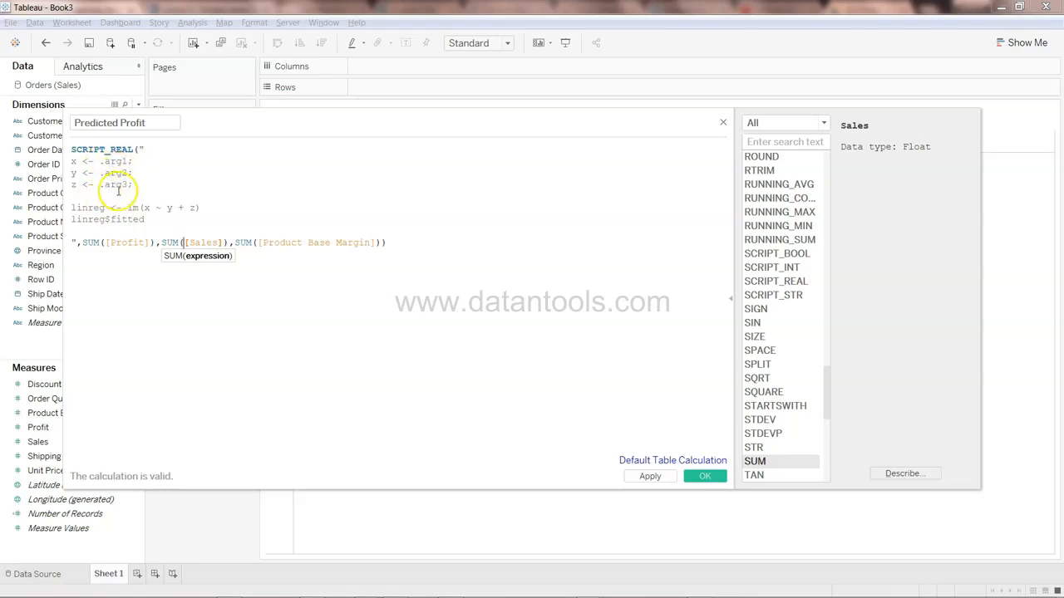
drag(82, 163, 98, 162)
click(98, 162)
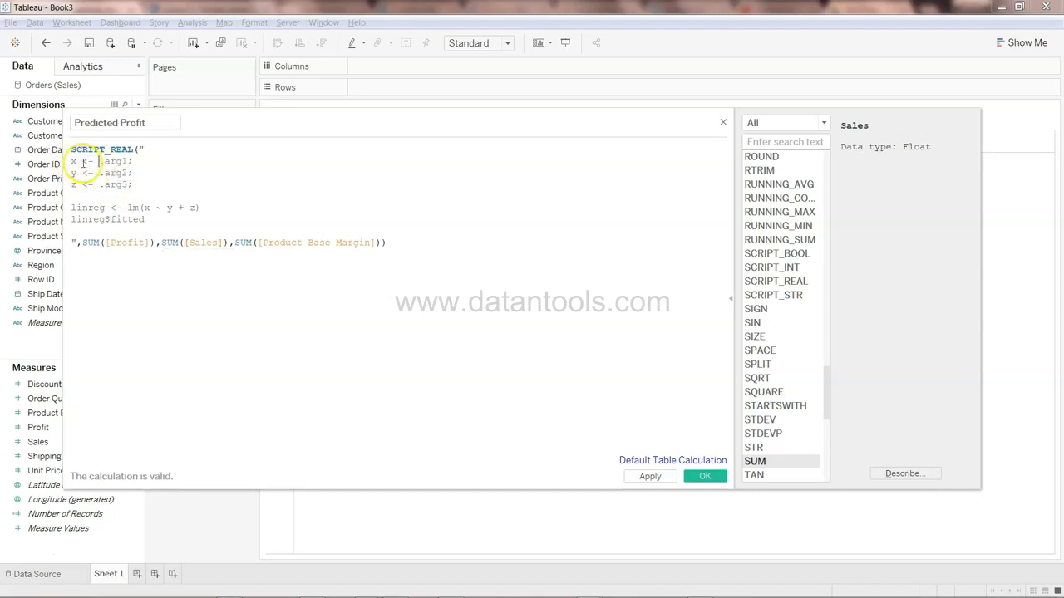
double_click(73, 162)
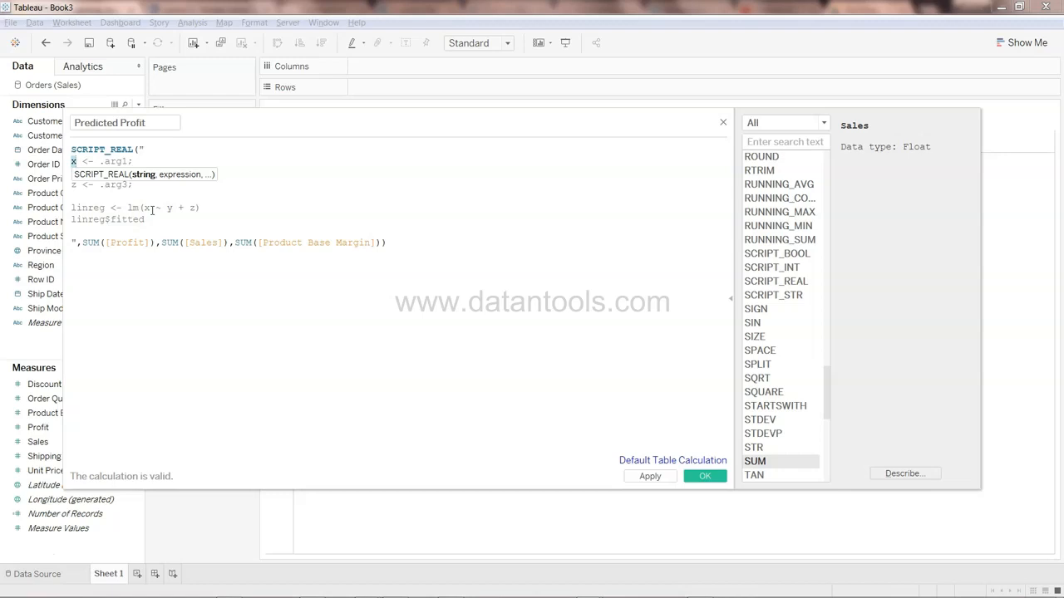
click(170, 232)
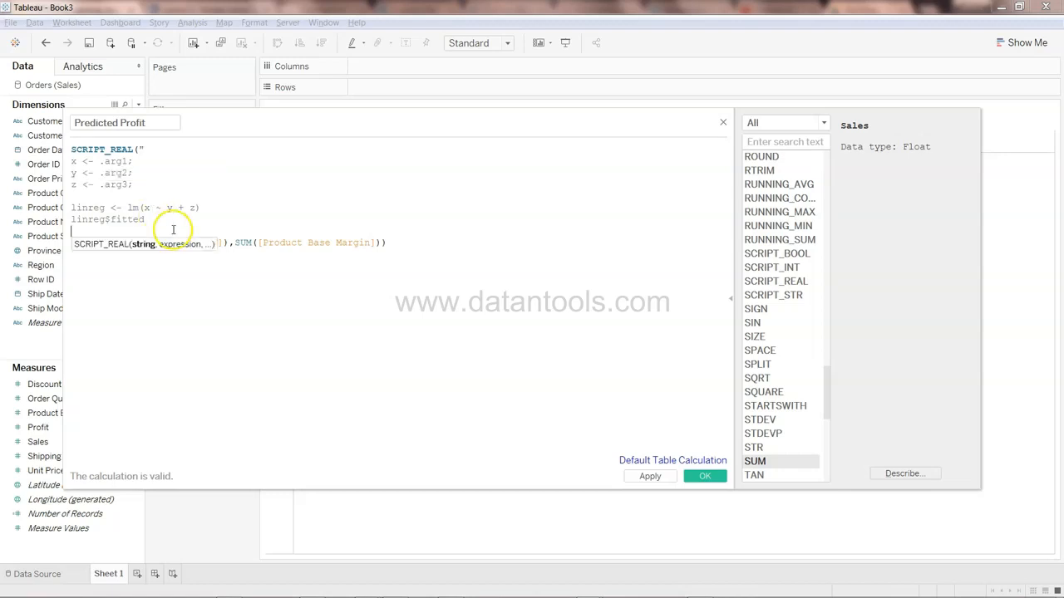
click(651, 477)
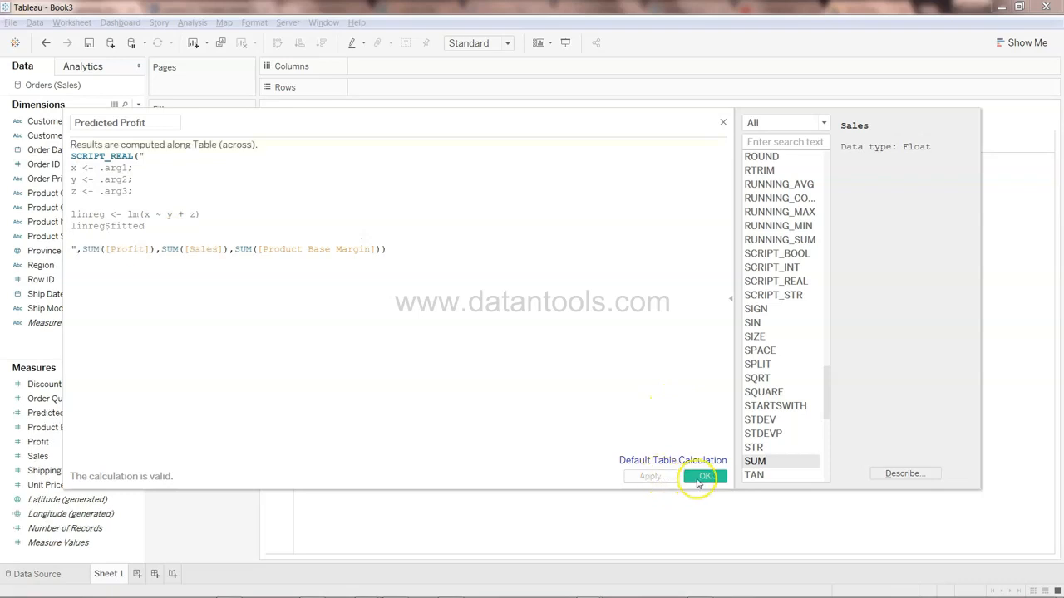
click(702, 476)
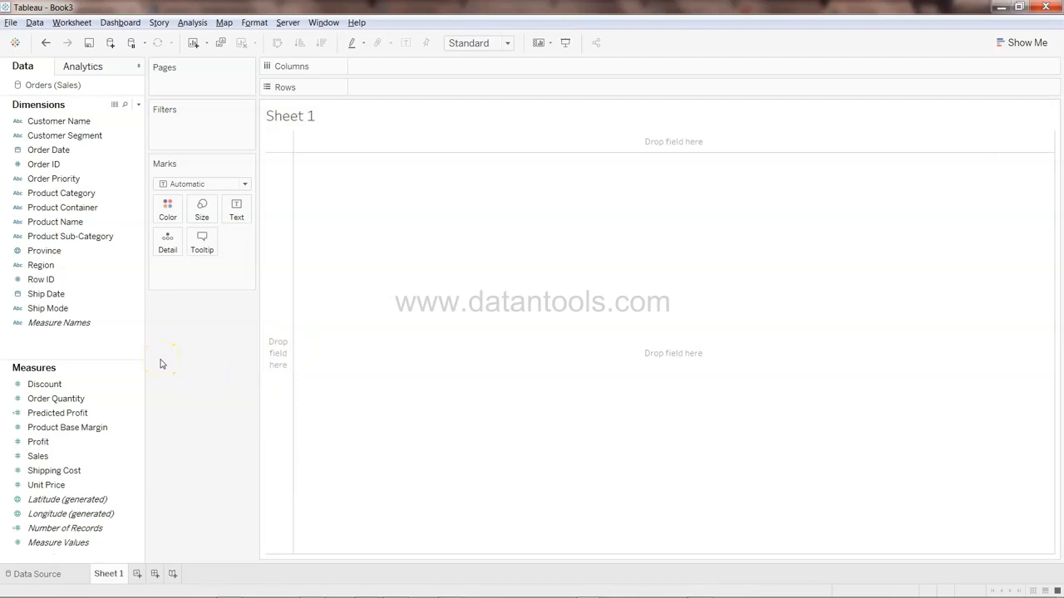
Build a view with Region on Rows and Profit and Predicted Profit on Columns
drag(108, 264, 368, 158)
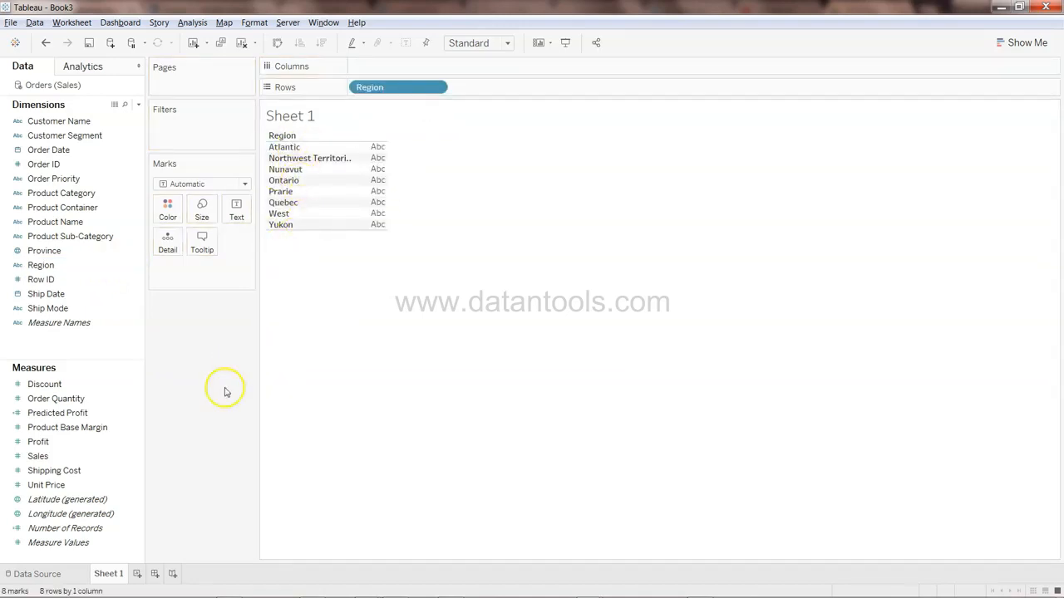
drag(96, 449, 425, 81)
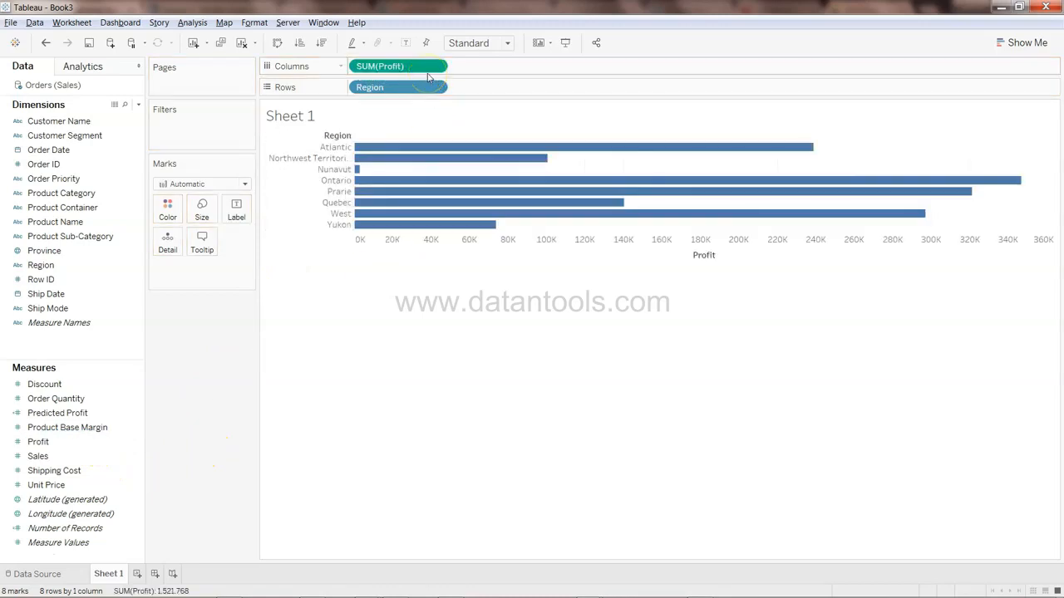
drag(90, 414, 522, 75)
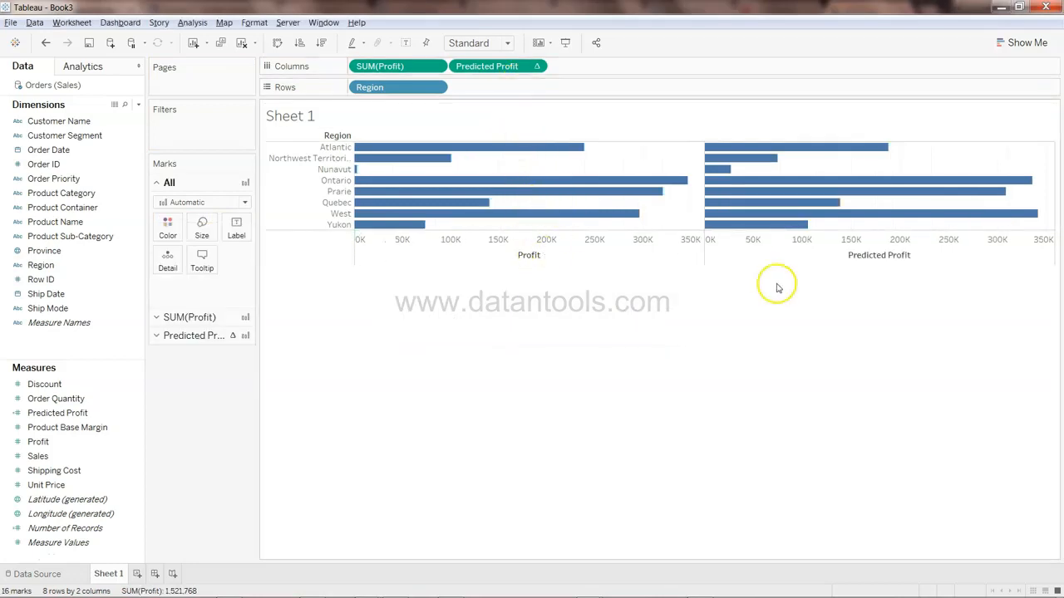
Overlay Predicted Profit and Profit on a dual axis and synchronize the two axes
mouse_move(834, 202)
mouse_move(364, 184)
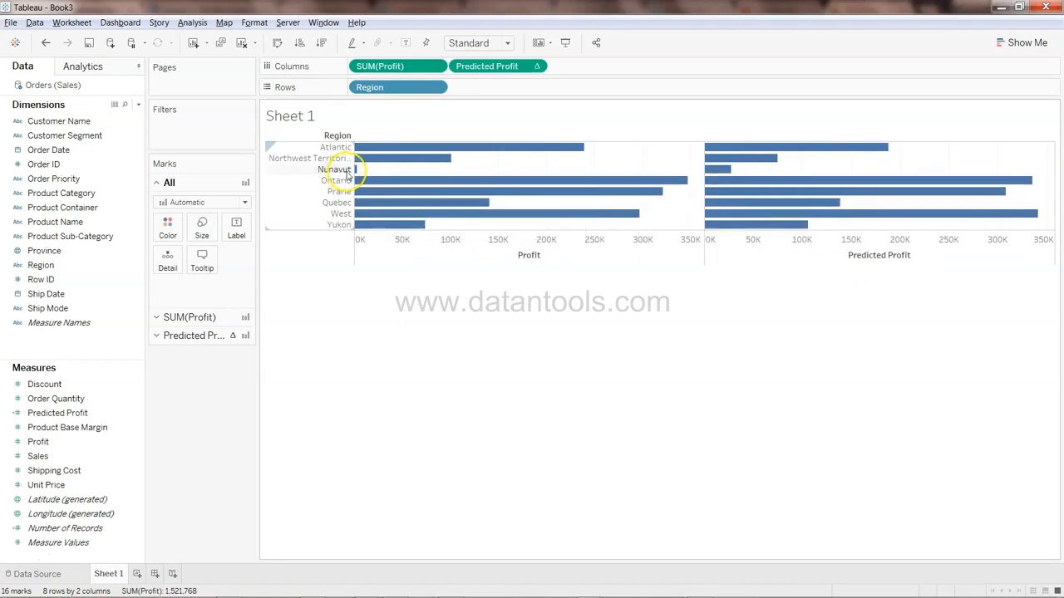
mouse_move(718, 172)
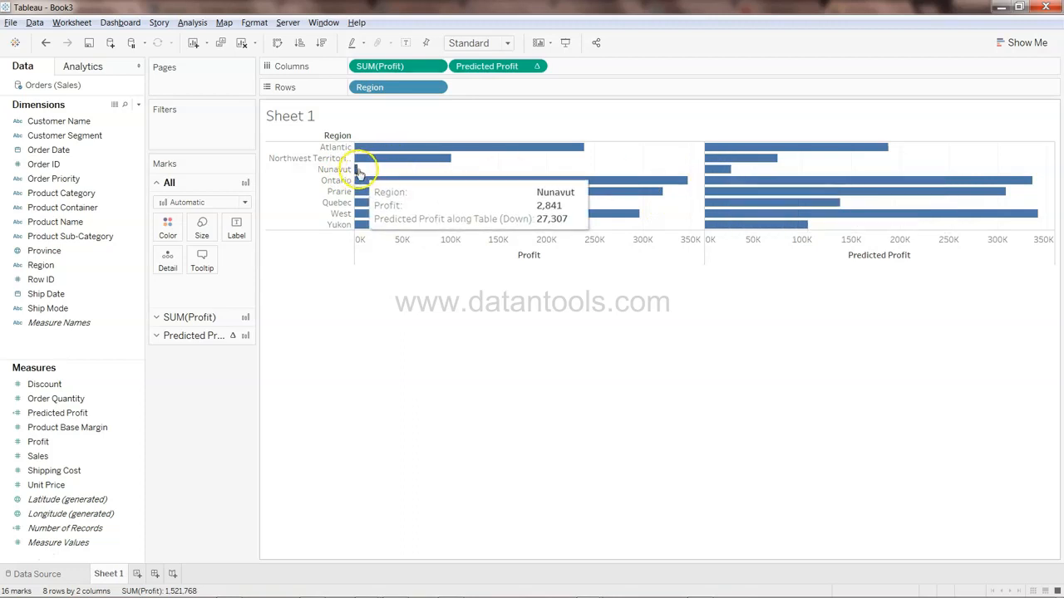
mouse_move(464, 201)
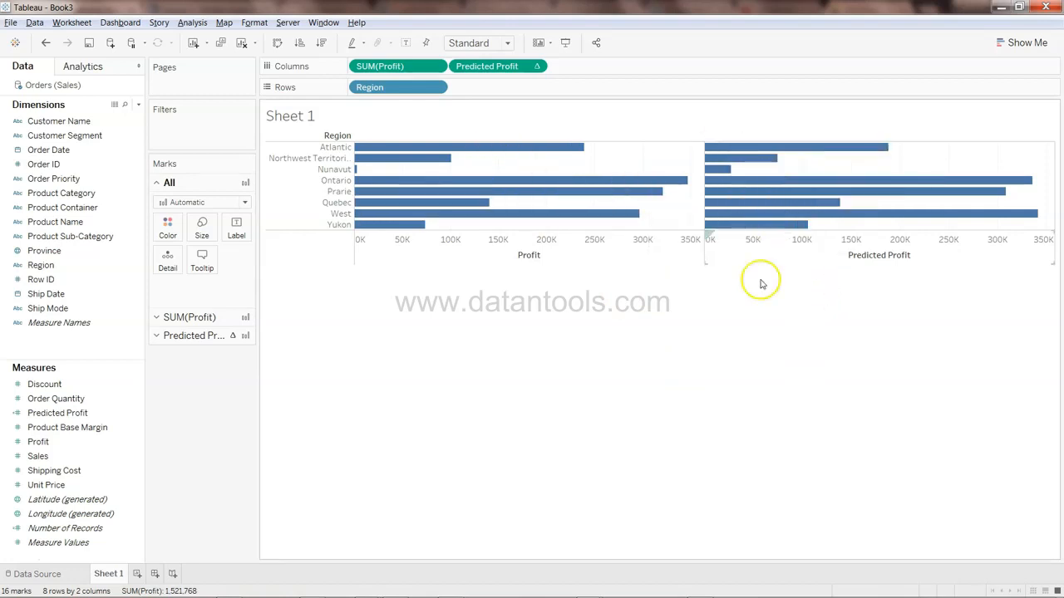
right_click(821, 245)
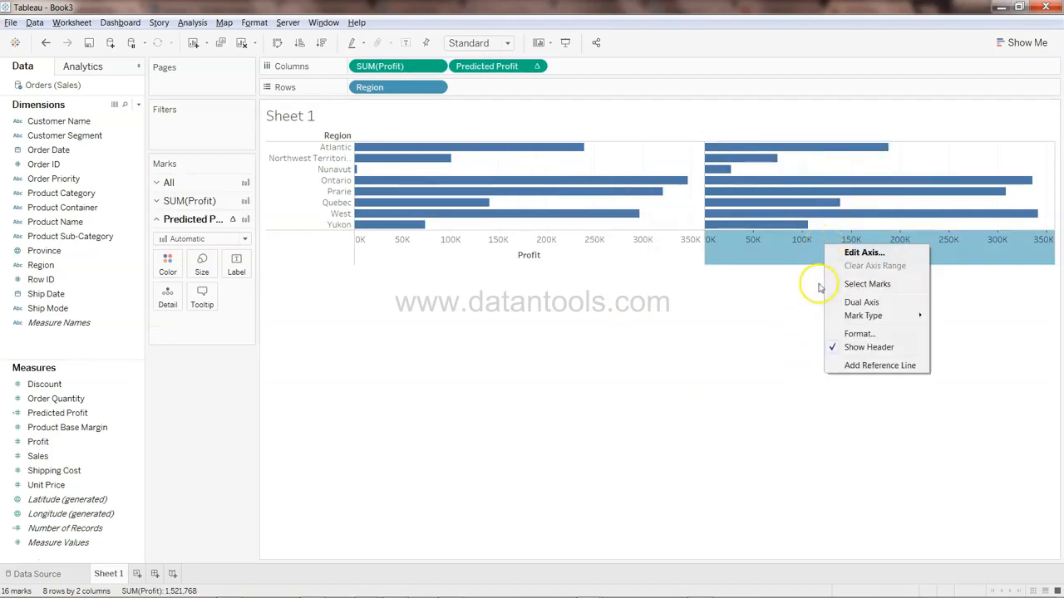
click(874, 304)
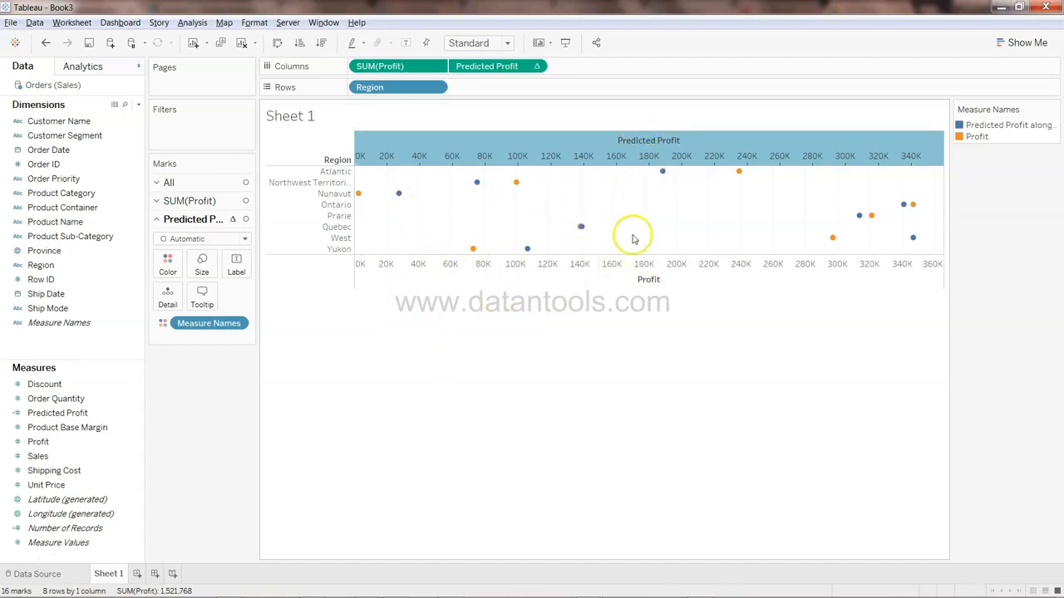
right_click(602, 148)
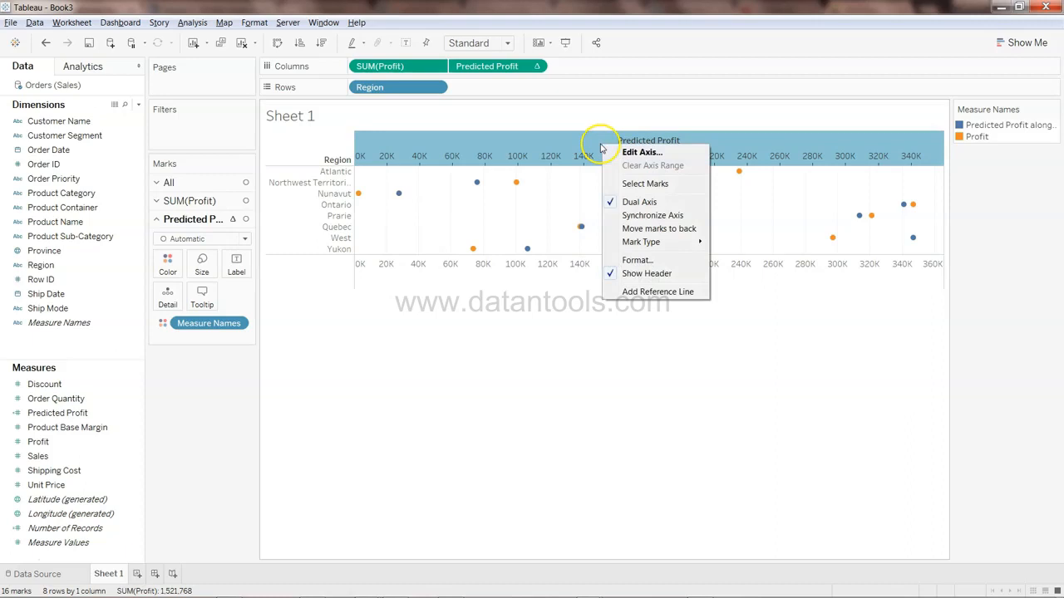
click(653, 215)
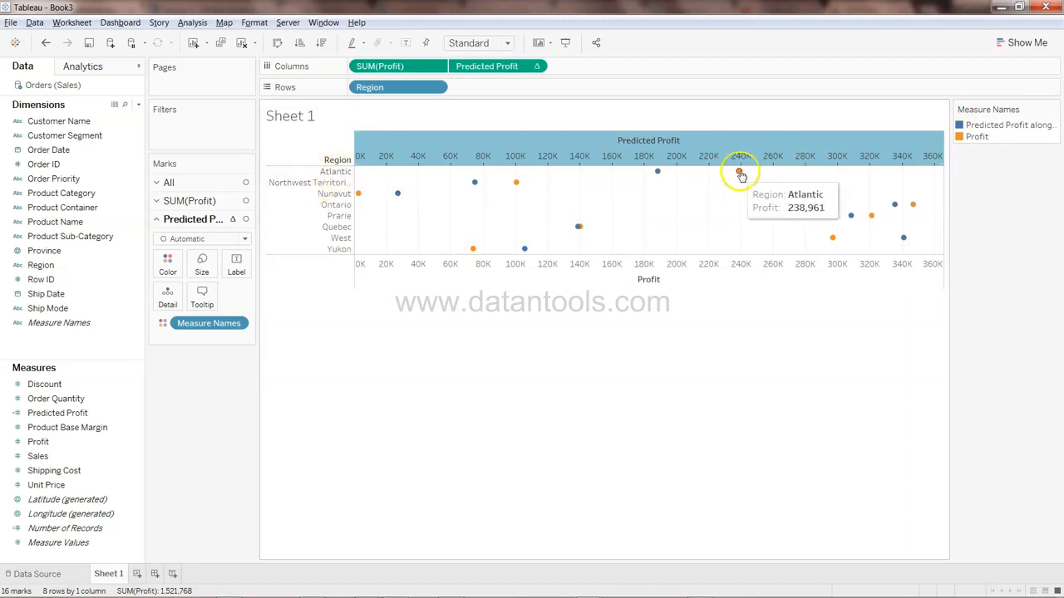
Change the SUM(Profit) mark type to Bar
mouse_move(659, 173)
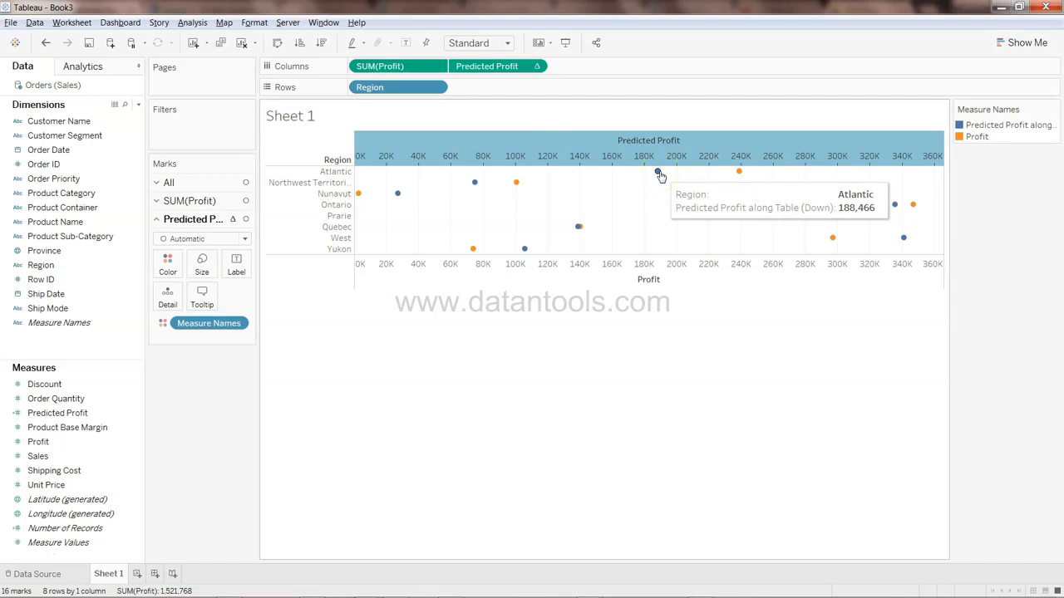
mouse_move(835, 241)
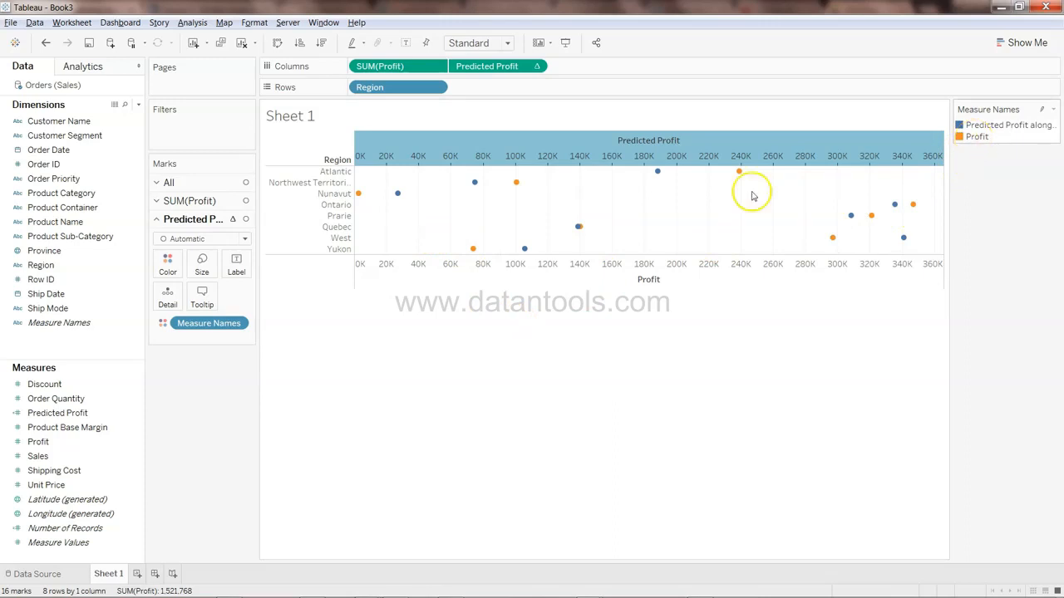
click(200, 202)
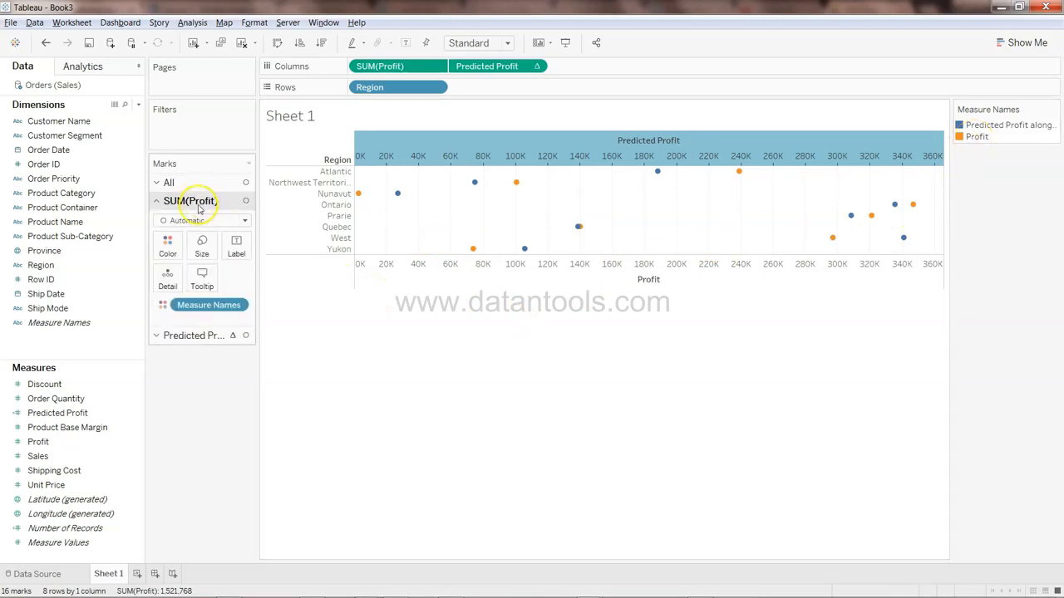
click(206, 222)
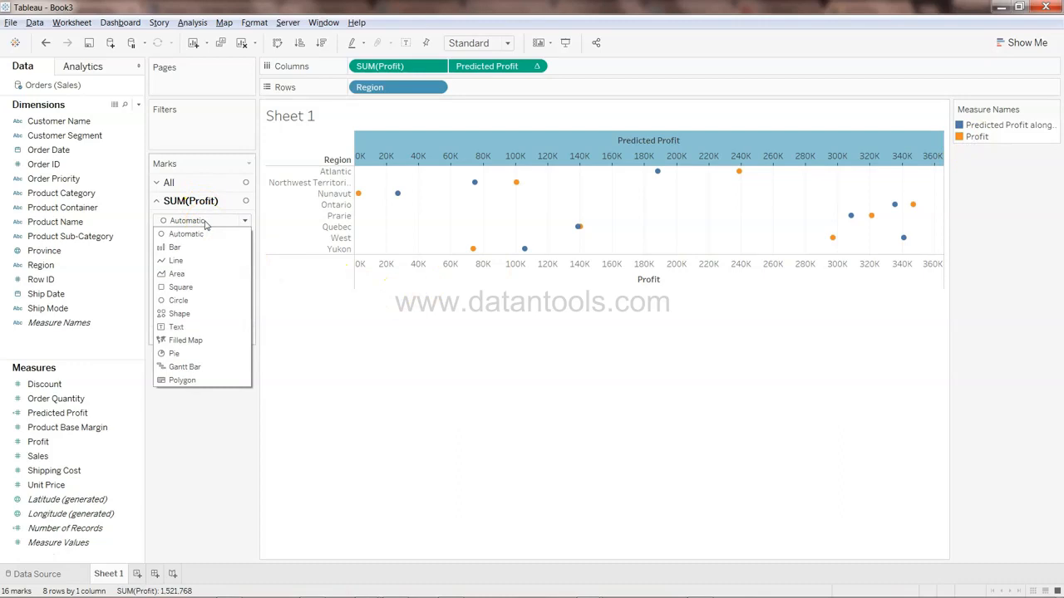
click(206, 248)
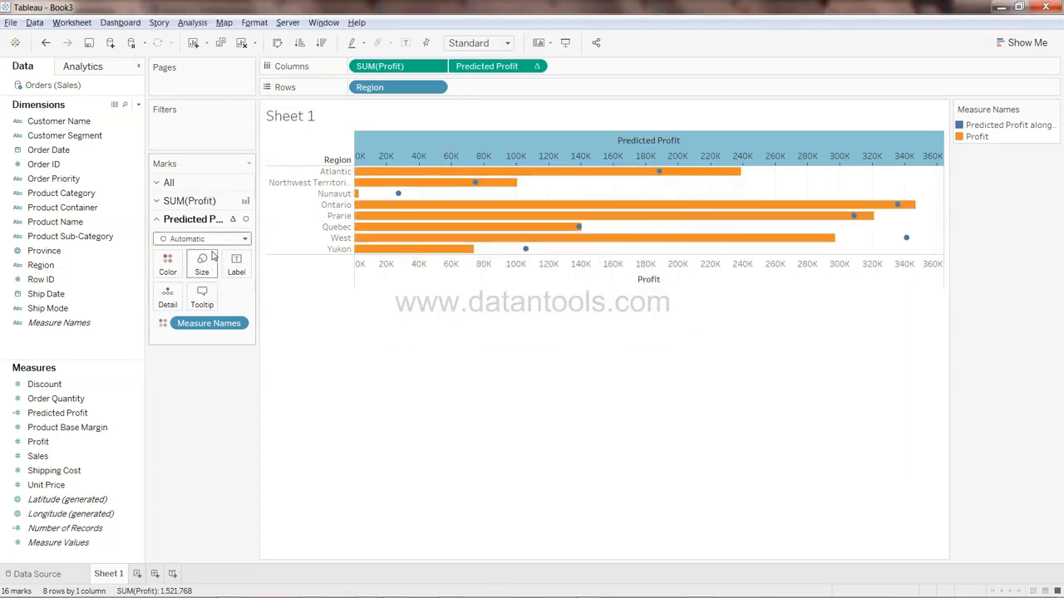
mouse_move(499, 179)
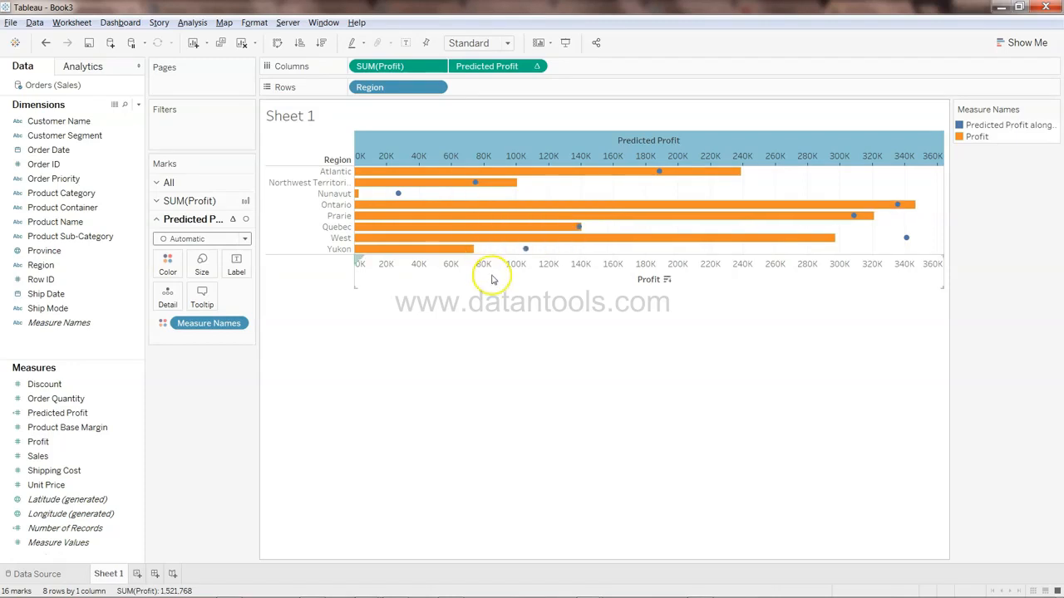
On a new sheet, plot Profit on Rows against Predicted Profit on Columns, with Region on Shape
mouse_move(519, 221)
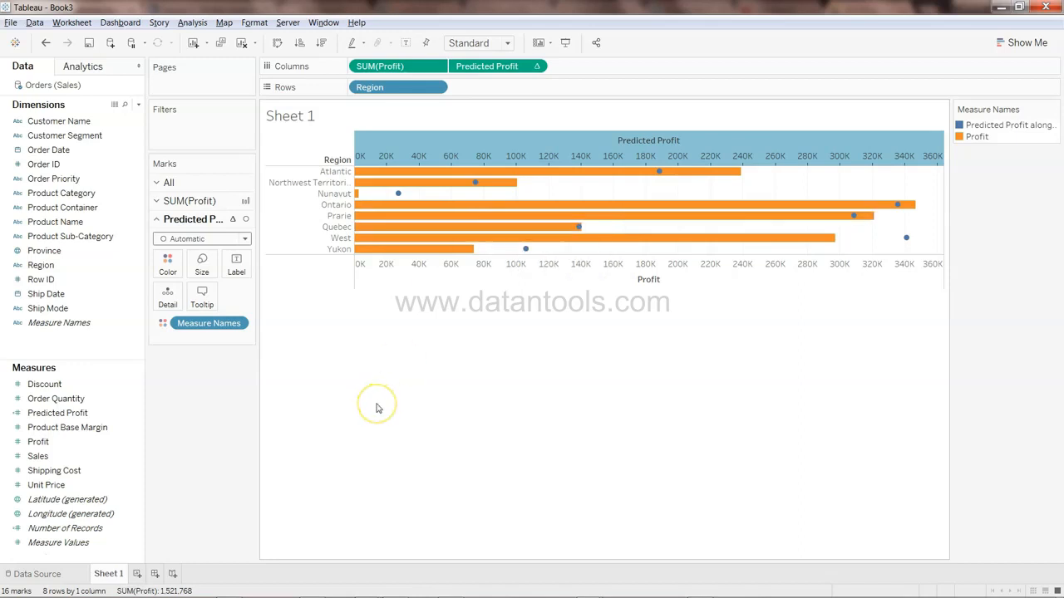
click(138, 574)
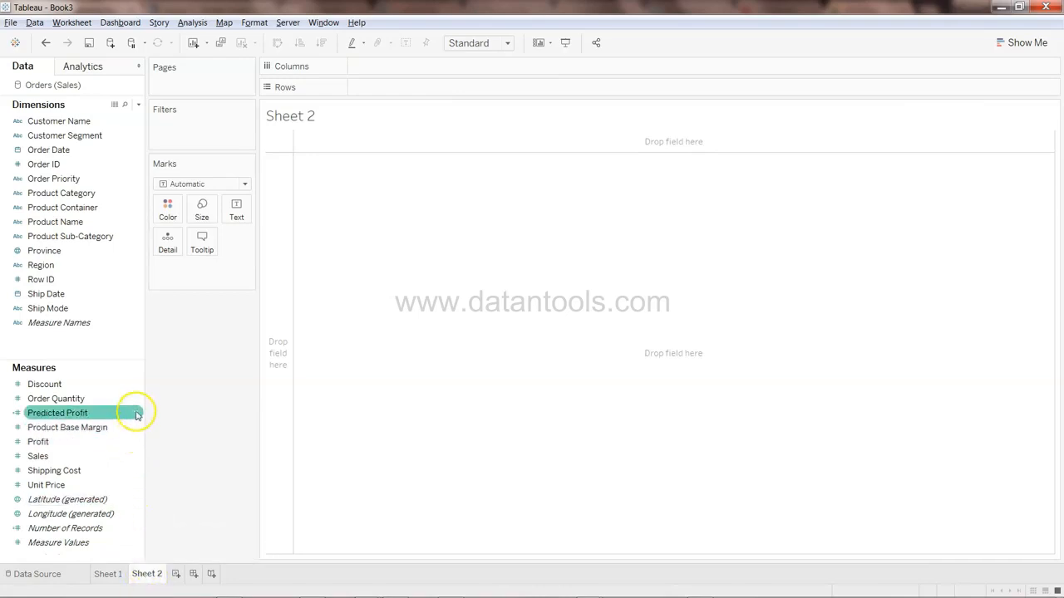
drag(108, 446, 454, 92)
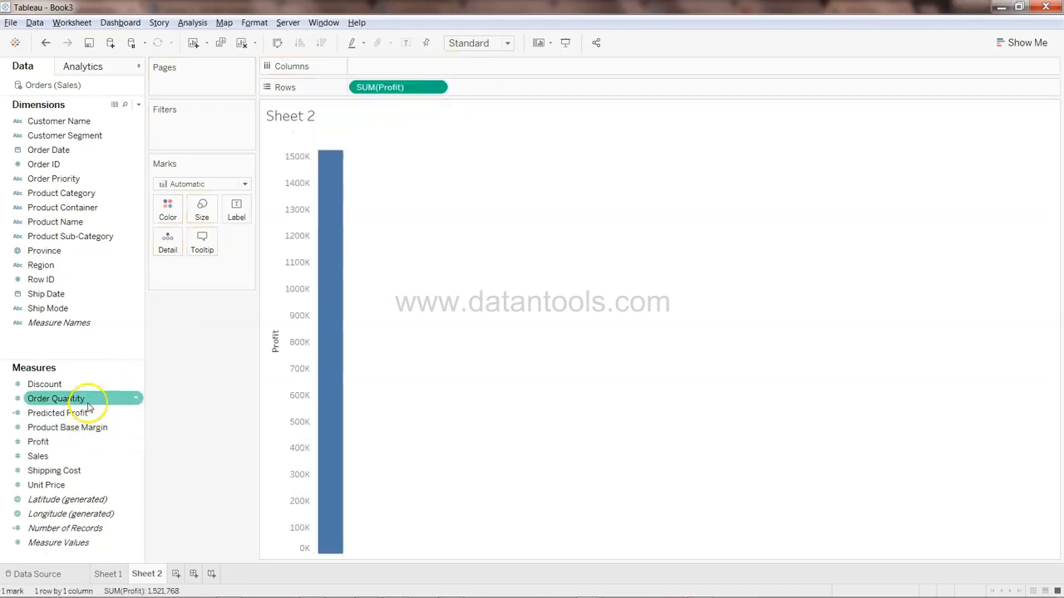
drag(87, 413, 482, 70)
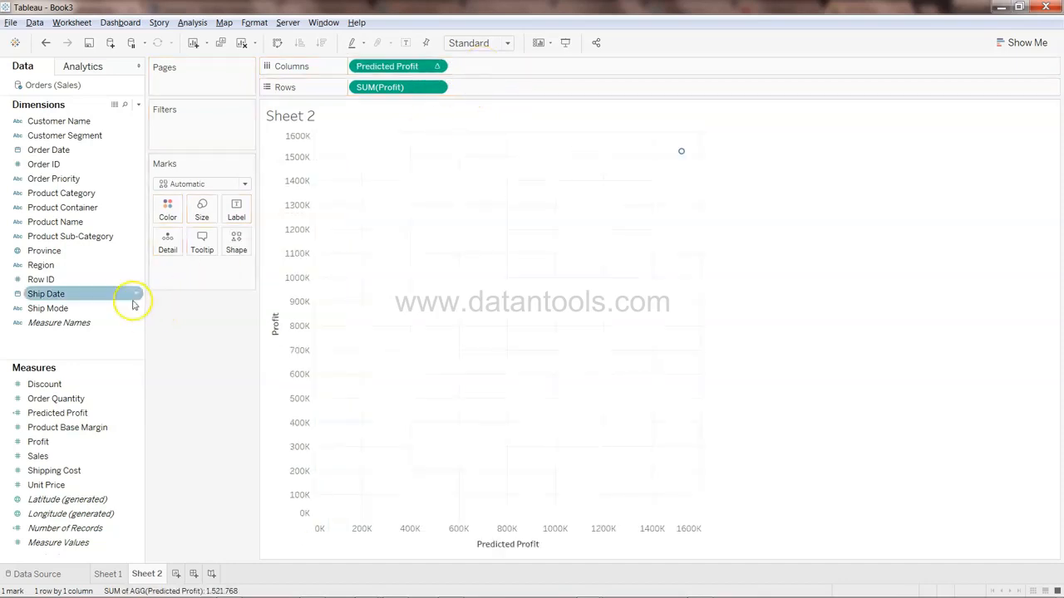
click(90, 267)
drag(91, 270, 489, 310)
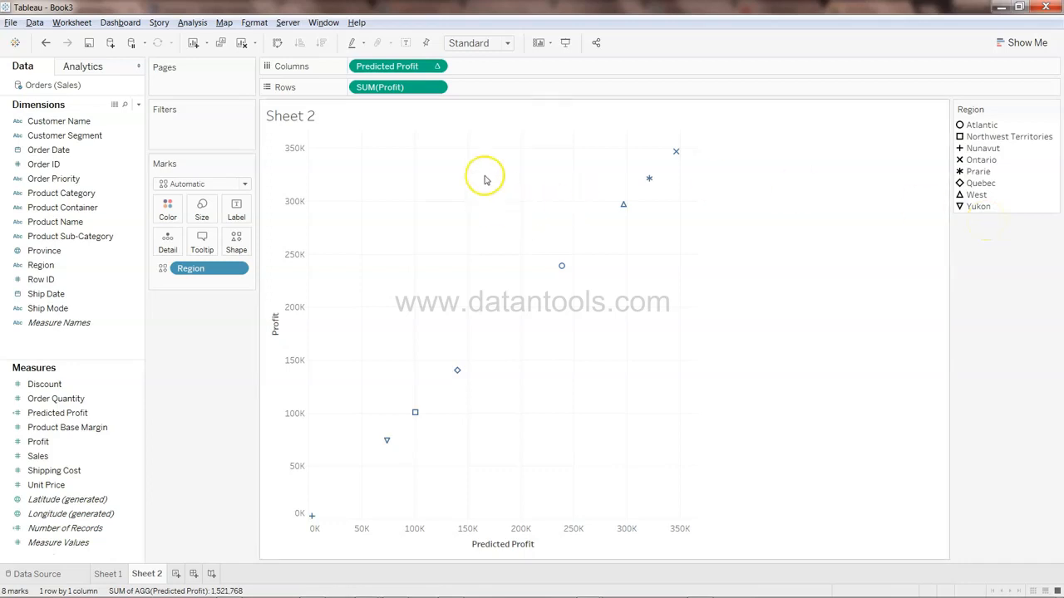
Set the Predicted Profit table calculation to compute using Region
click(437, 67)
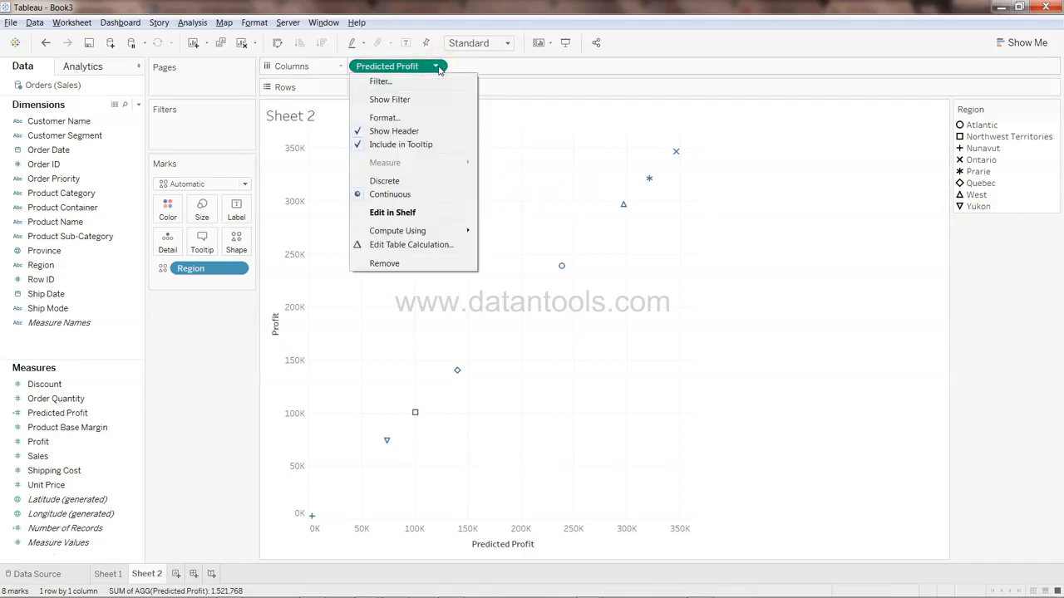
mouse_move(440, 236)
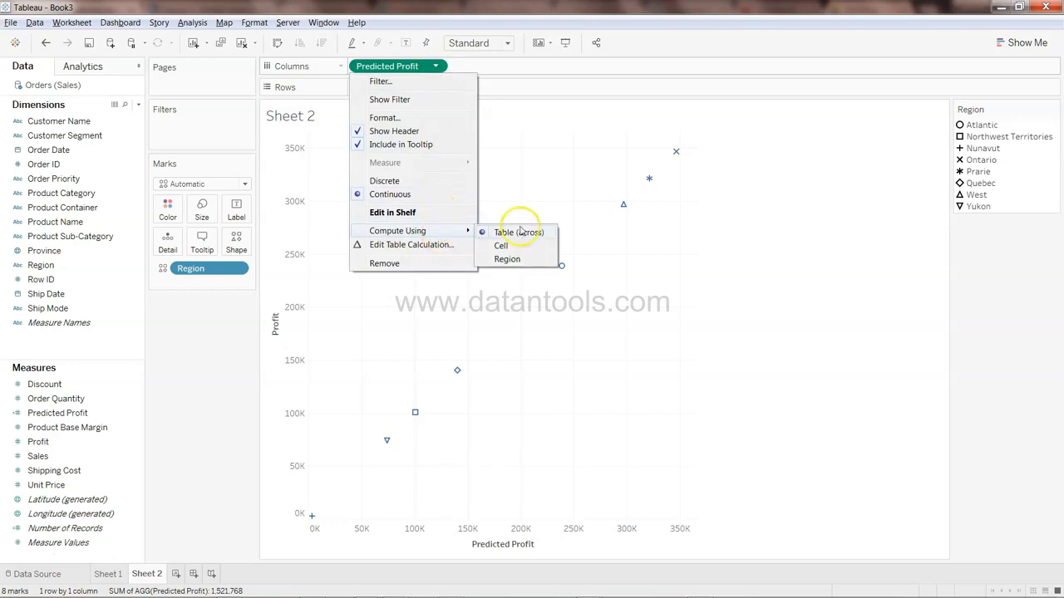
click(515, 258)
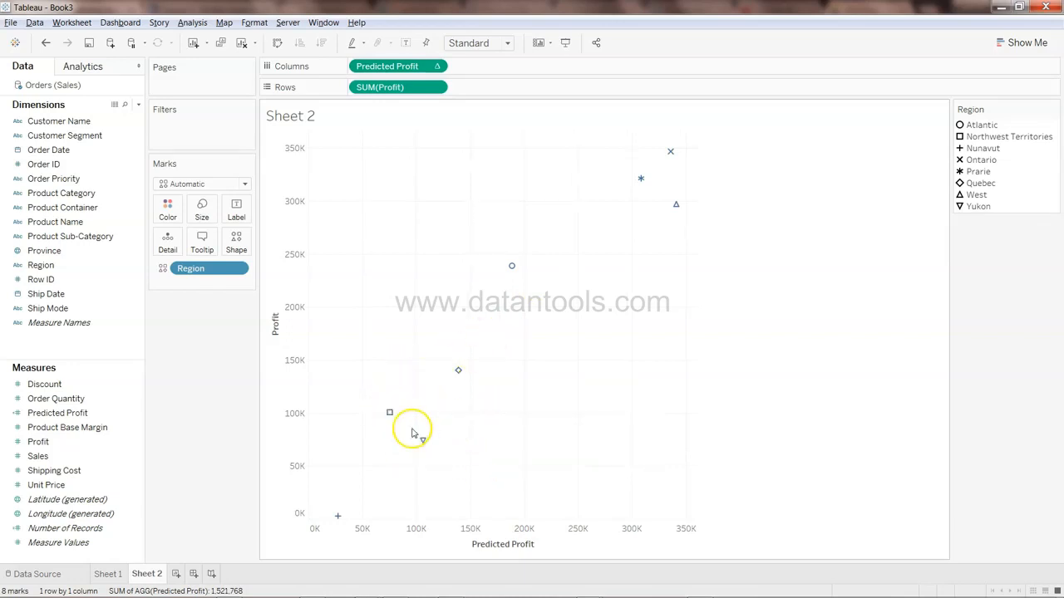
Show trend lines on the scatter plot and inspect the trend line's details
mouse_move(391, 414)
right_click(419, 413)
mouse_move(496, 497)
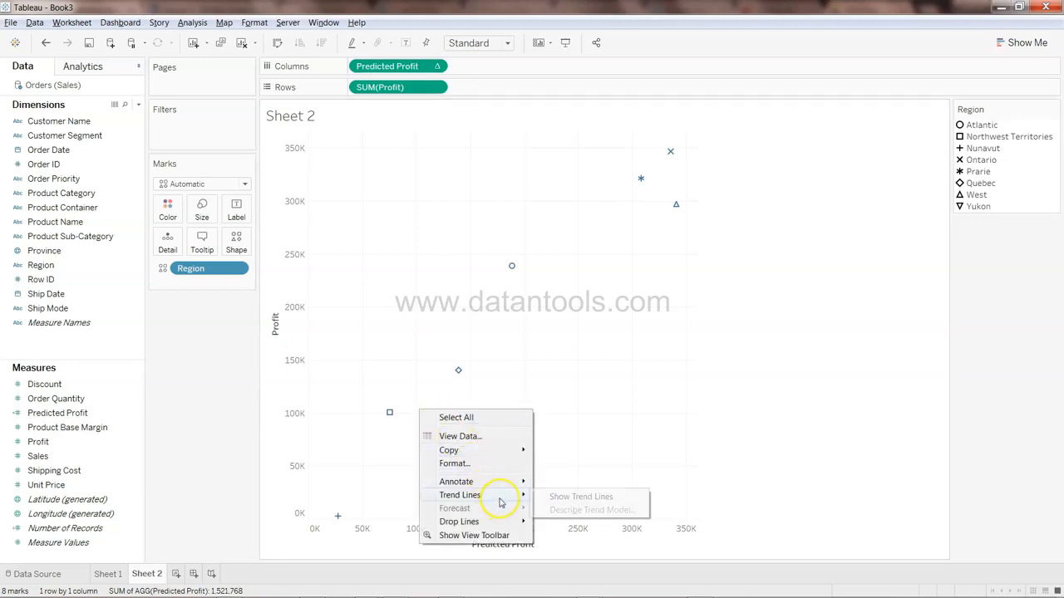
click(557, 497)
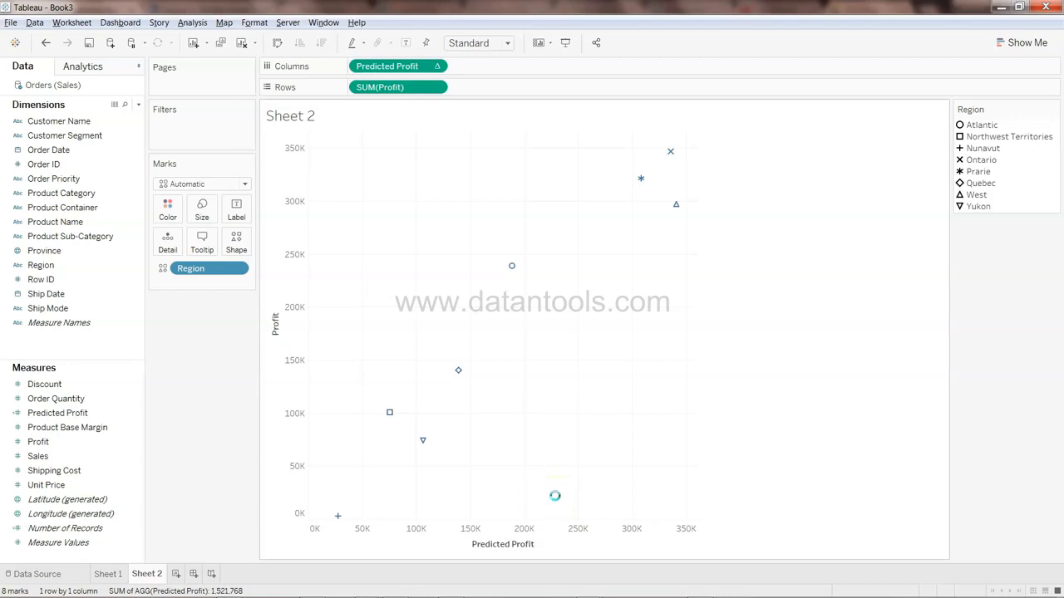
mouse_move(486, 355)
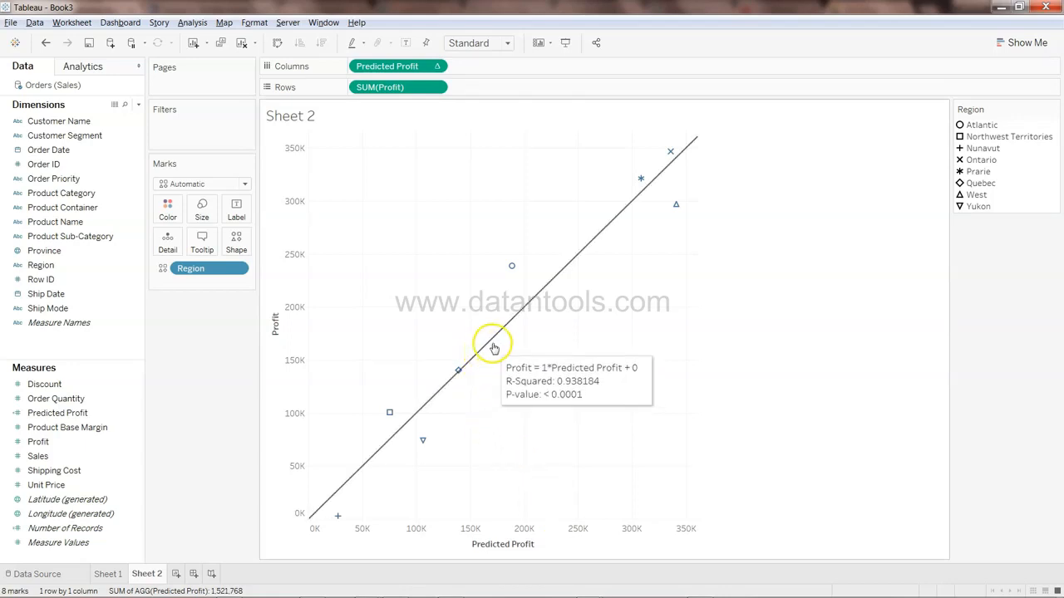
click(496, 344)
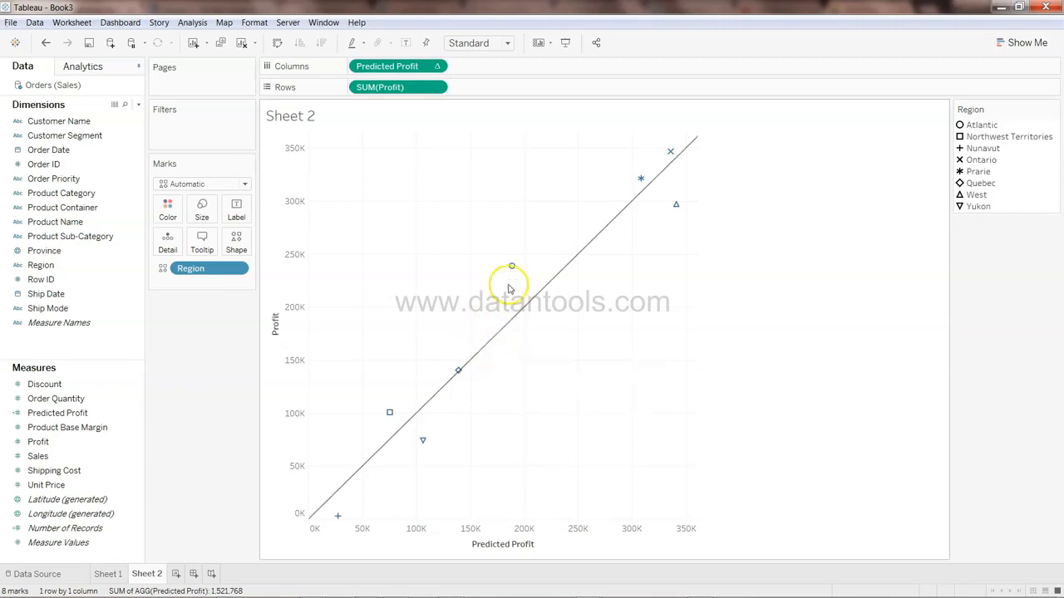
Swap the axes so Profit is on Columns and Predicted Profit on Rows
drag(429, 72, 407, 71)
mouse_move(506, 322)
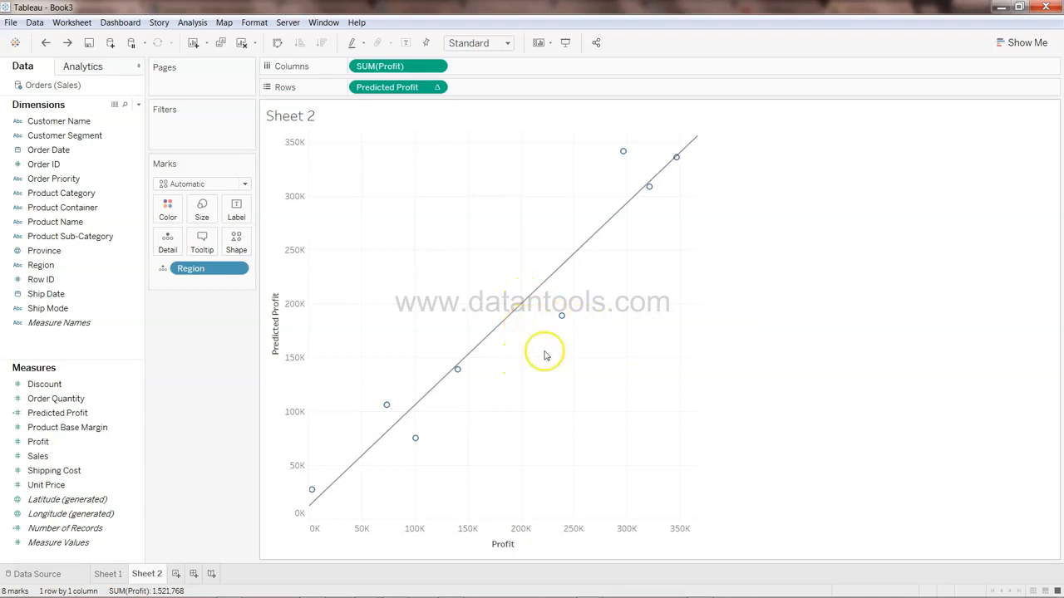
mouse_move(416, 440)
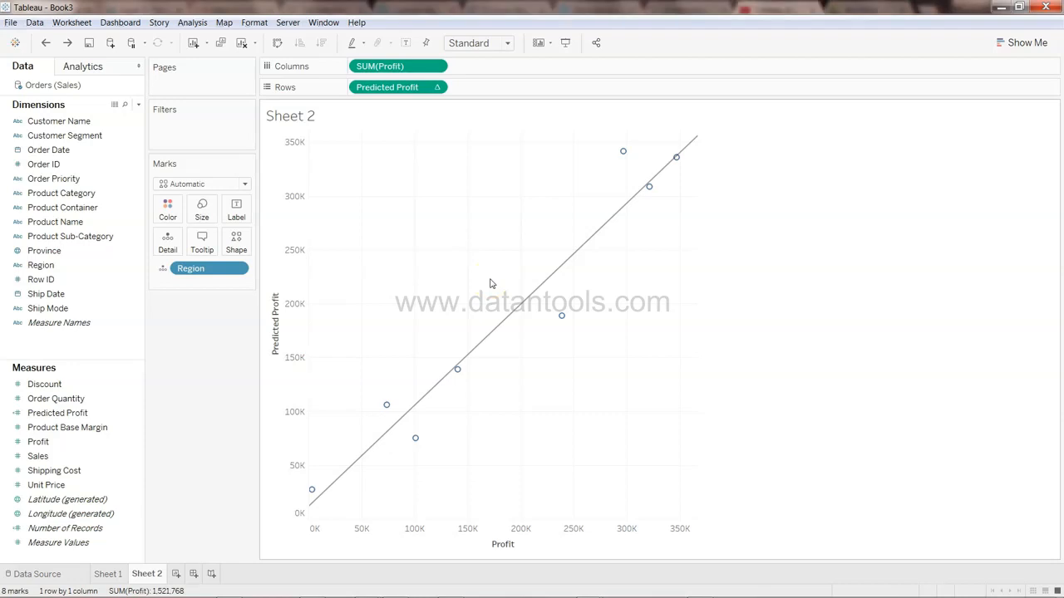
Add Product Category to Color to split the points and trend lines by category
drag(50, 280, 425, 375)
click(96, 264)
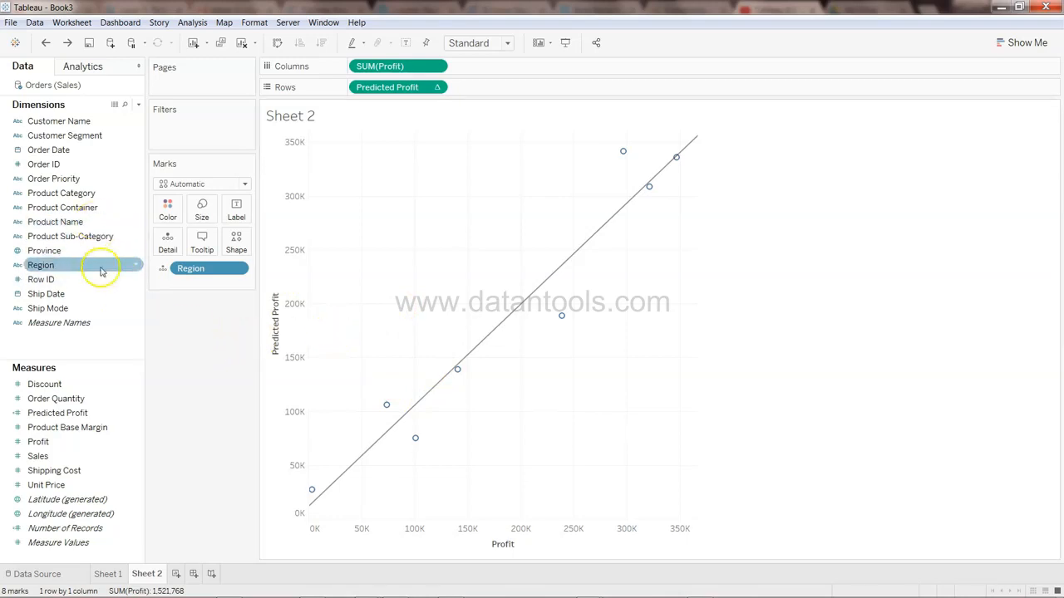
click(105, 194)
drag(105, 194, 167, 209)
mouse_move(407, 400)
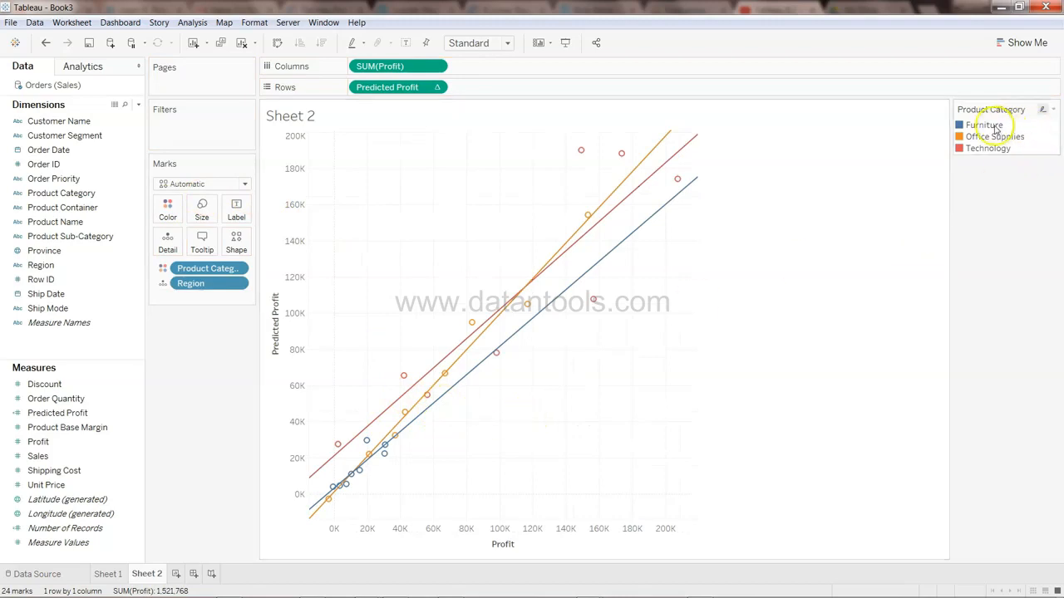
mouse_move(515, 376)
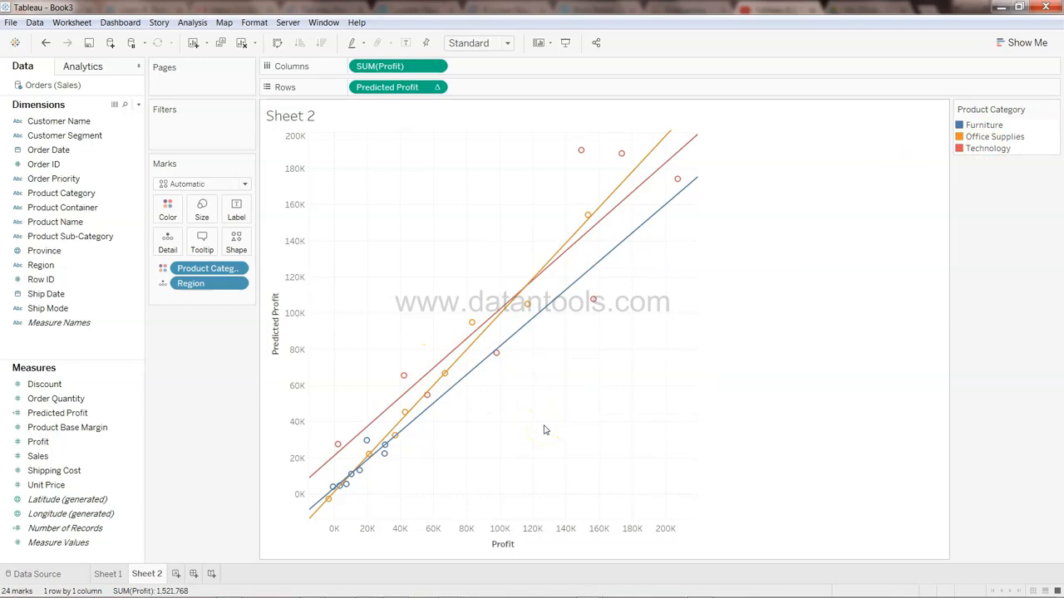